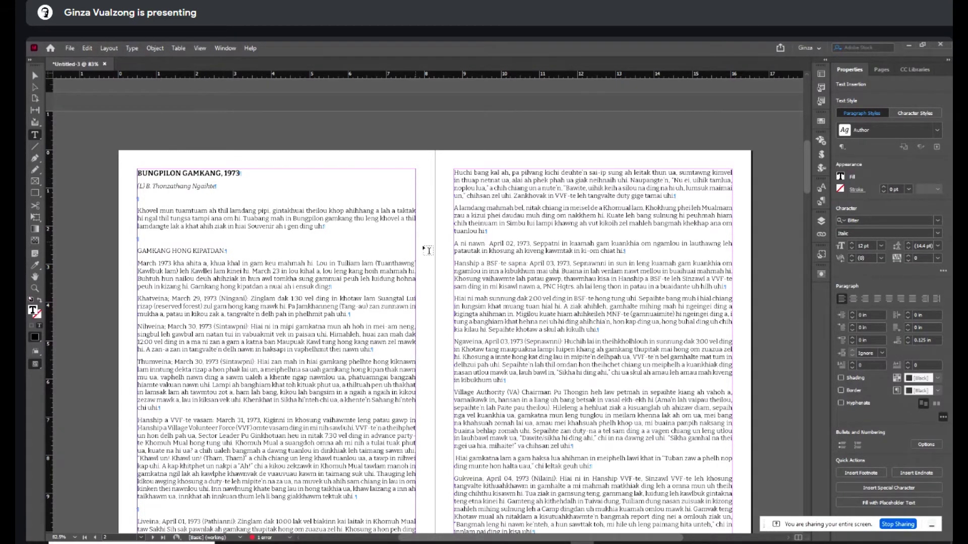
- Scroll through the booklet spread and show the Pages panel with the page thumbnails
{"action": "scroll", "coordinate": [427, 252], "scroll_direction": "down", "scroll_amount": 5}
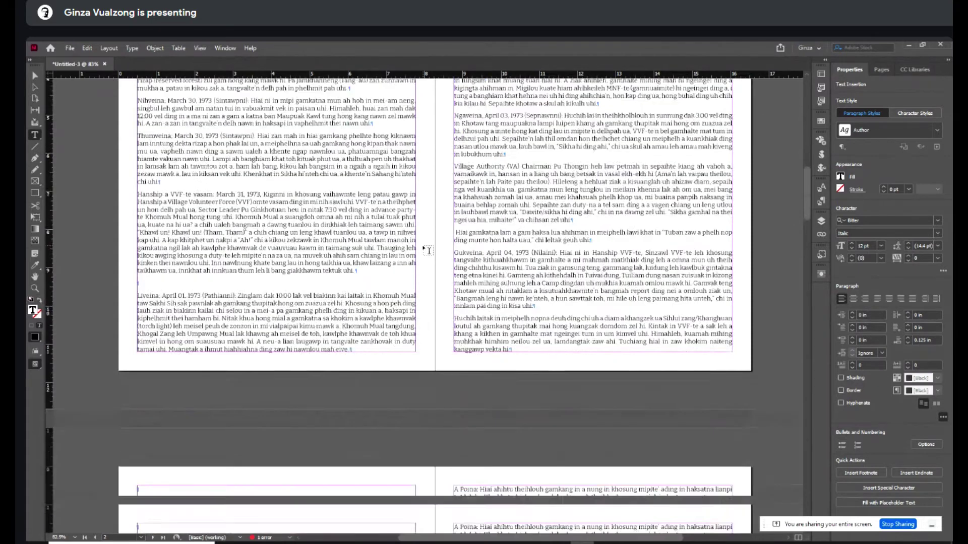
{"action": "scroll", "coordinate": [427, 251], "scroll_direction": "up", "scroll_amount": 3}
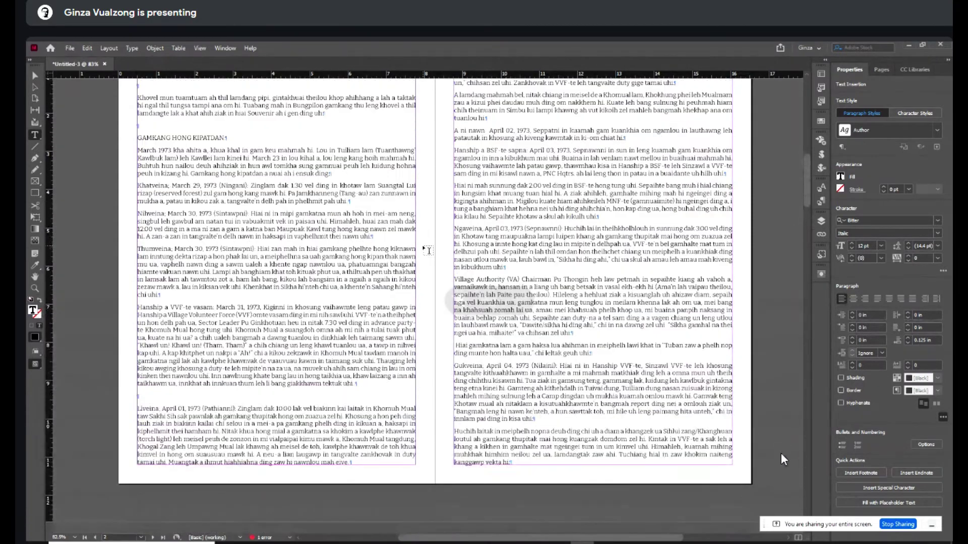
{"action": "scroll", "coordinate": [427, 251], "scroll_direction": "up", "scroll_amount": 3}
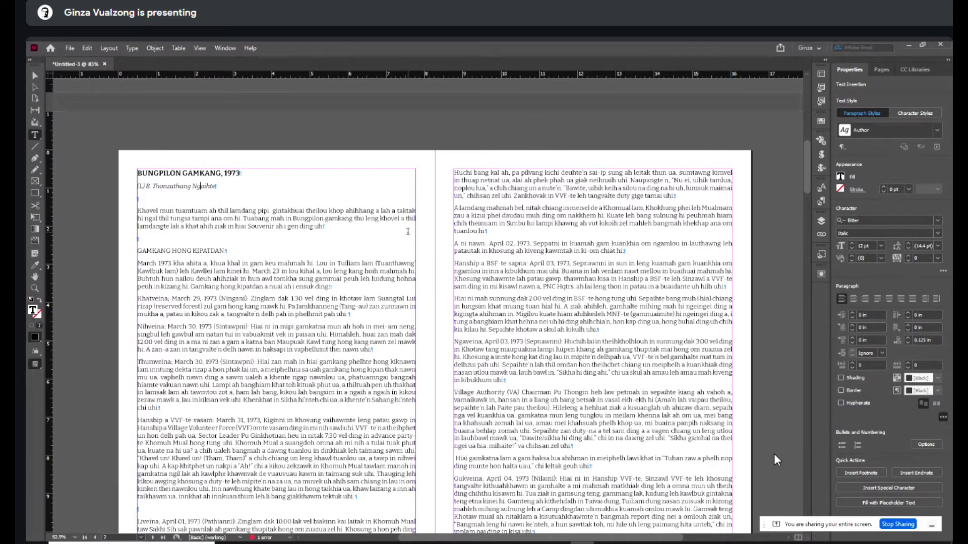
{"action": "left_click", "coordinate": [881, 70]}
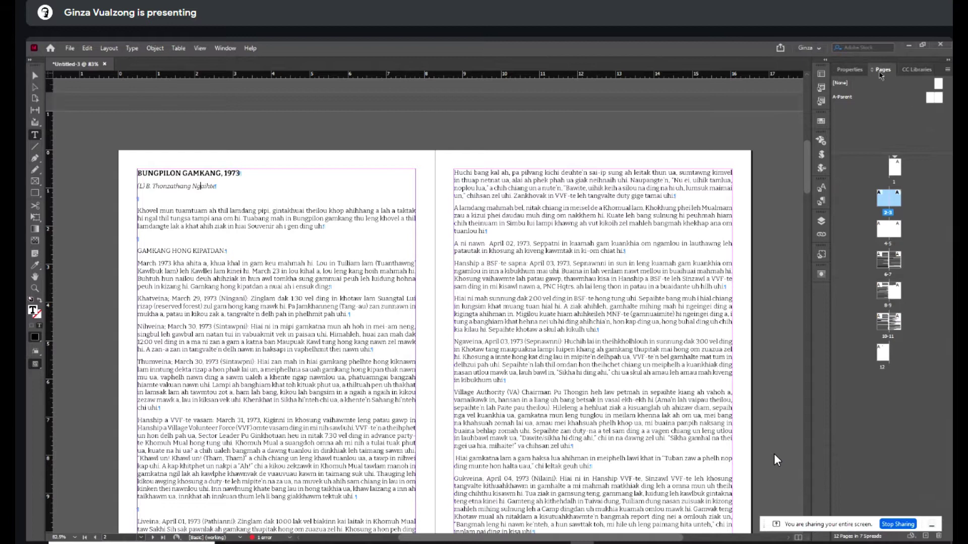
- On the A-Parent spread, draw a small text frame at the left page's foot and insert the Current Page Number marker
{"action": "double_click", "coordinate": [933, 98]}
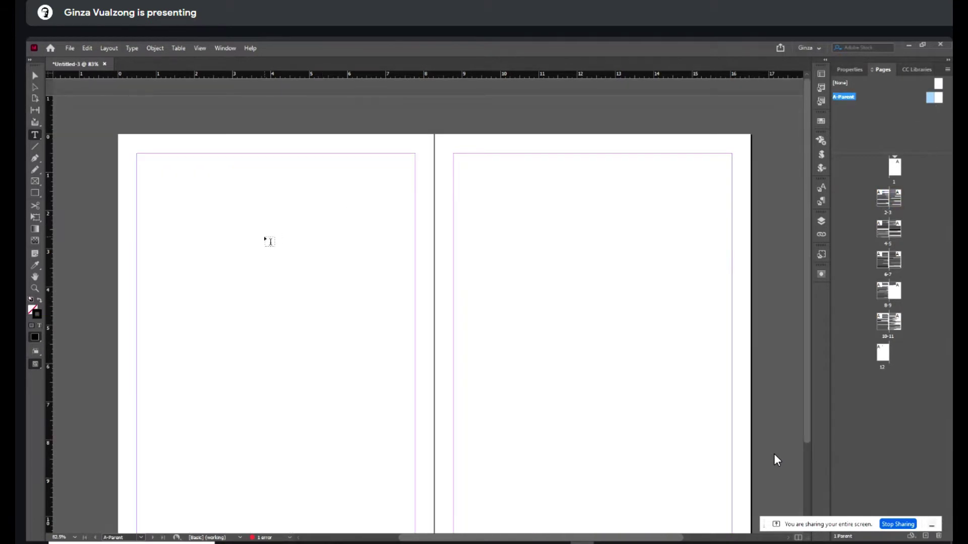
{"action": "scroll", "coordinate": [265, 240], "scroll_direction": "down", "scroll_amount": 3}
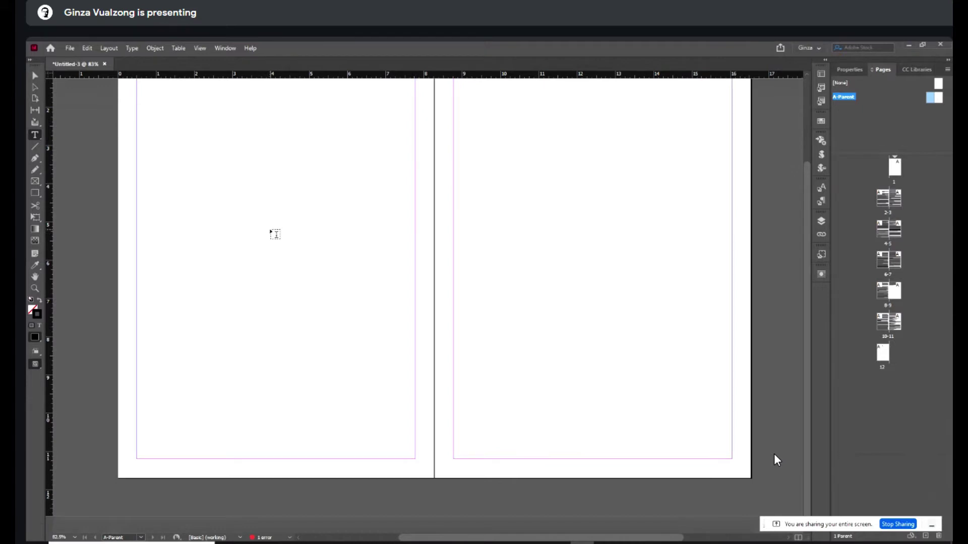
{"action": "left_click", "coordinate": [37, 136]}
{"action": "left_click_drag", "start_coordinate": [263, 461], "coordinate": [282, 466]}
{"action": "left_click", "coordinate": [132, 48]}
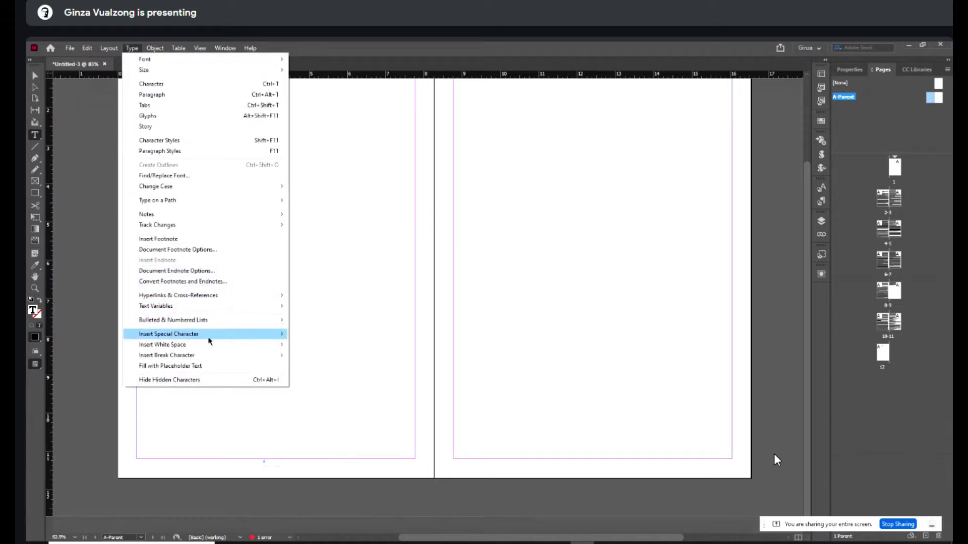
{"action": "mouse_move", "coordinate": [212, 335]}
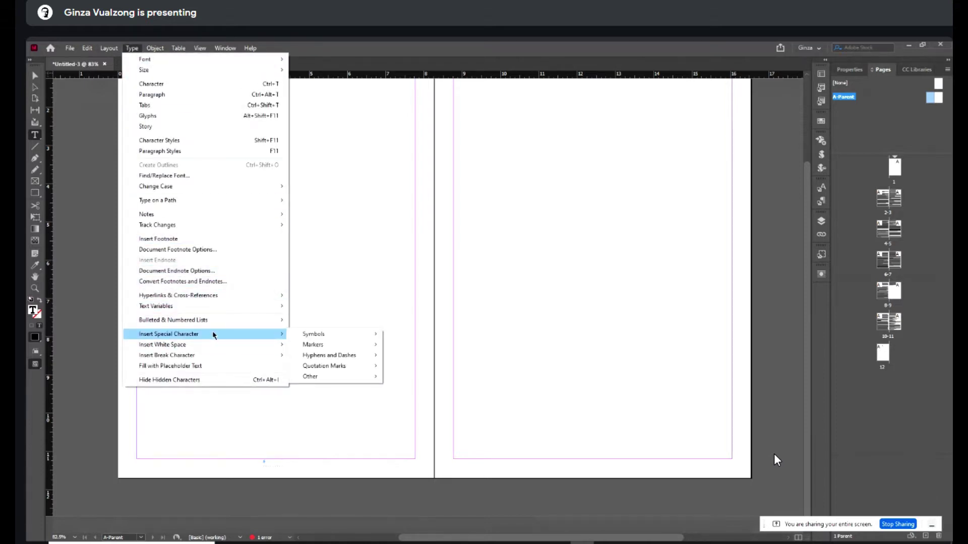
{"action": "mouse_move", "coordinate": [312, 345]}
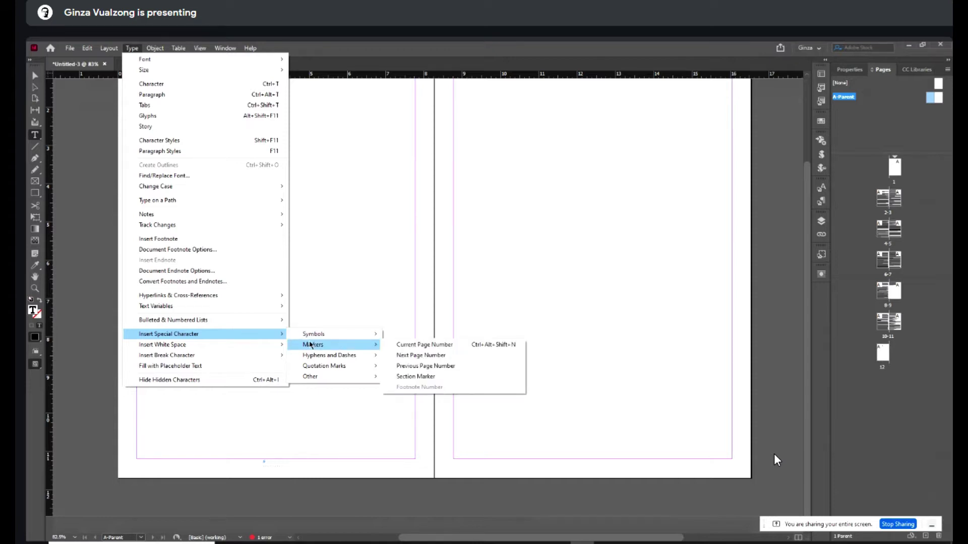
{"action": "left_click", "coordinate": [424, 345]}
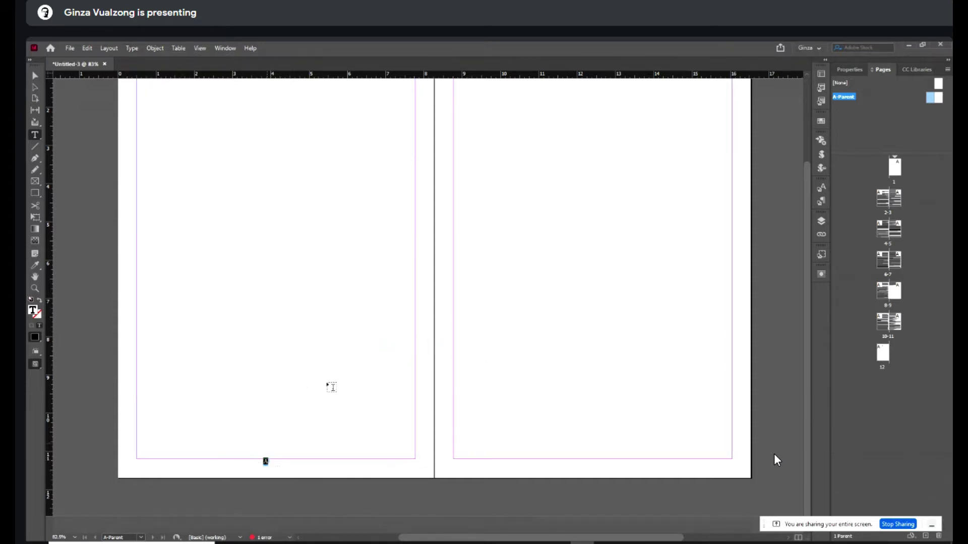
- Set the page number marker's font to Bitter Bold
{"action": "left_click", "coordinate": [850, 70]}
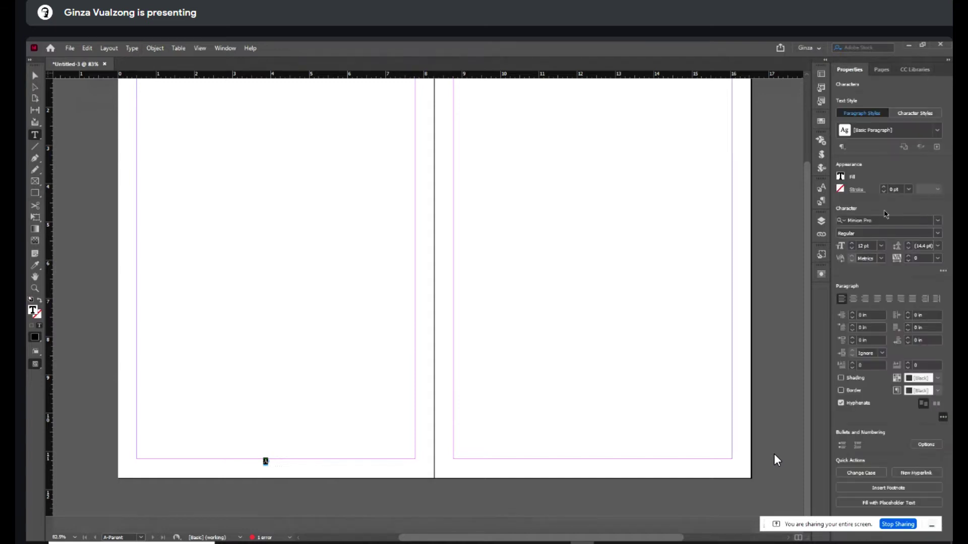
{"action": "left_click", "coordinate": [938, 220]}
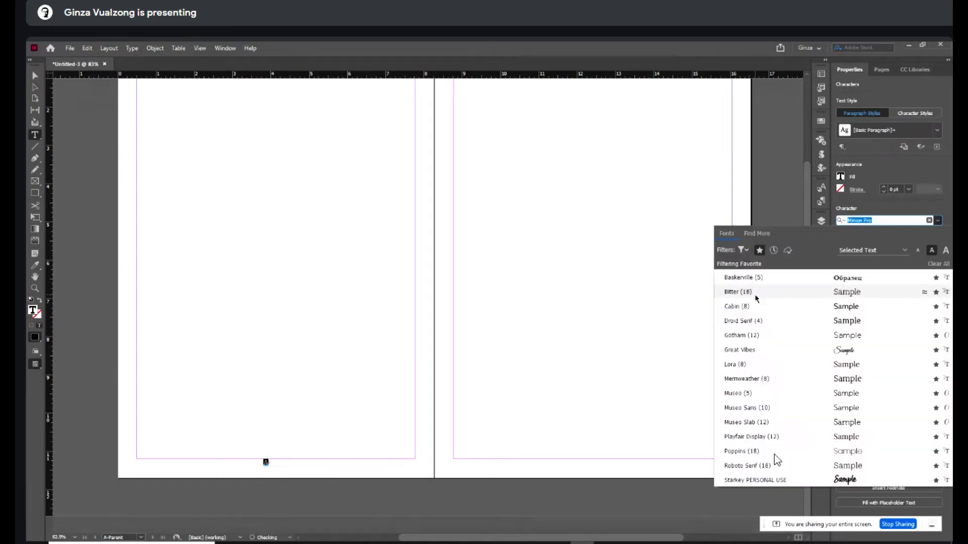
{"action": "left_click", "coordinate": [756, 292]}
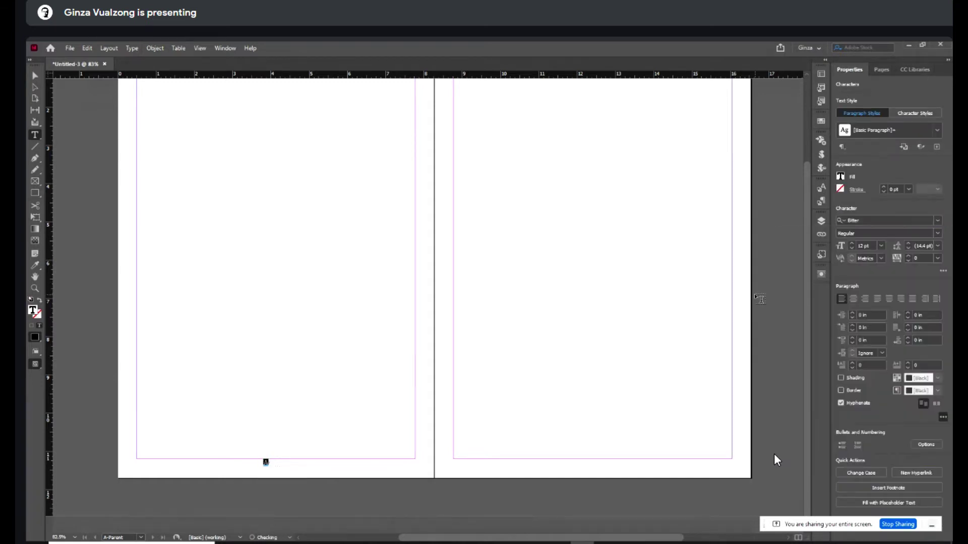
{"action": "left_click", "coordinate": [939, 233]}
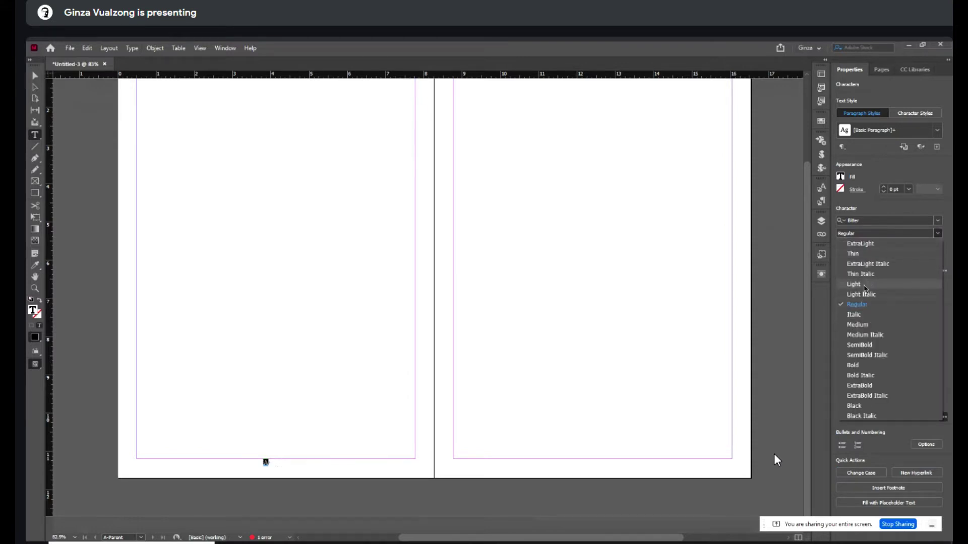
{"action": "left_click", "coordinate": [860, 365]}
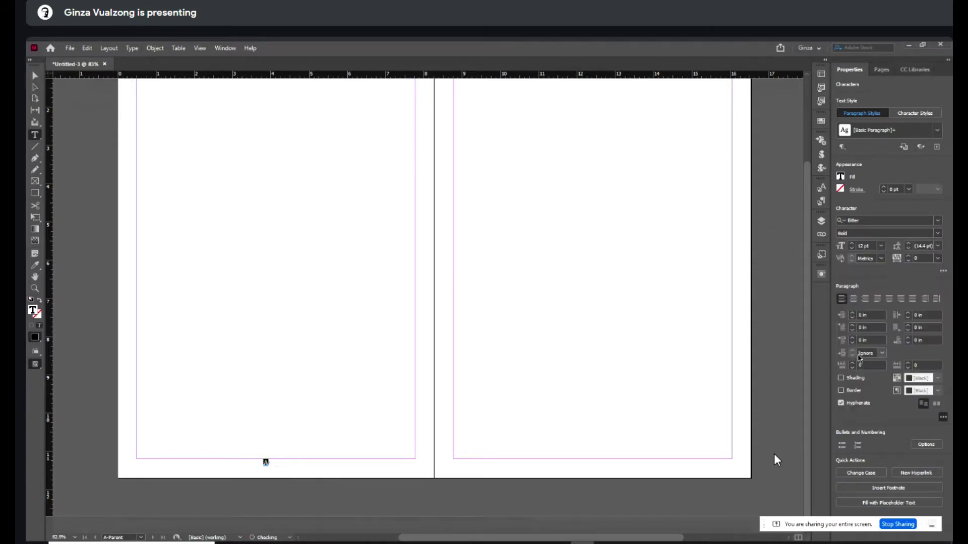
- Center-align the page number marker within its text frame
{"action": "left_click", "coordinate": [267, 462]}
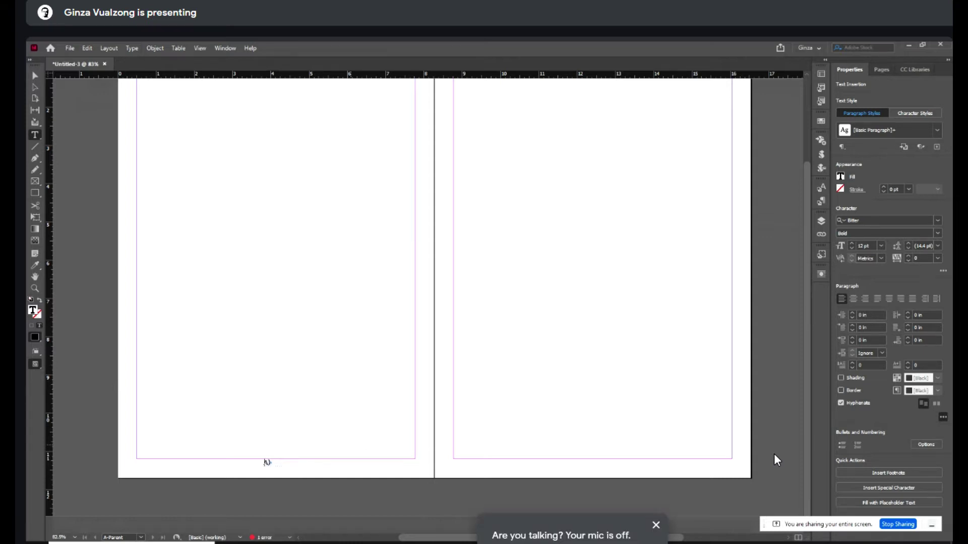
{"action": "type", "text": ")"}
{"action": "key", "text": "ctrl+z"}
{"action": "key", "text": "Escape"}
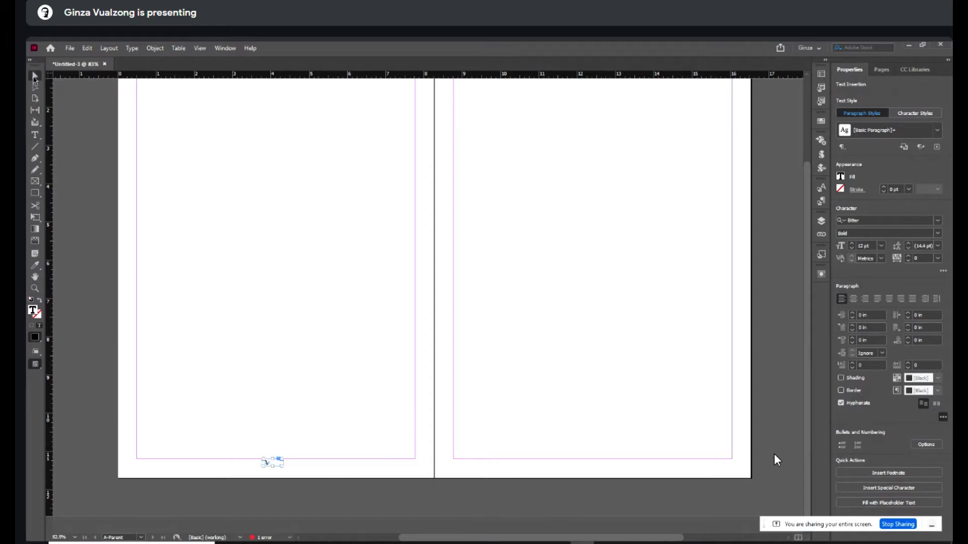
{"action": "key", "text": "ctrl+shift+c"}
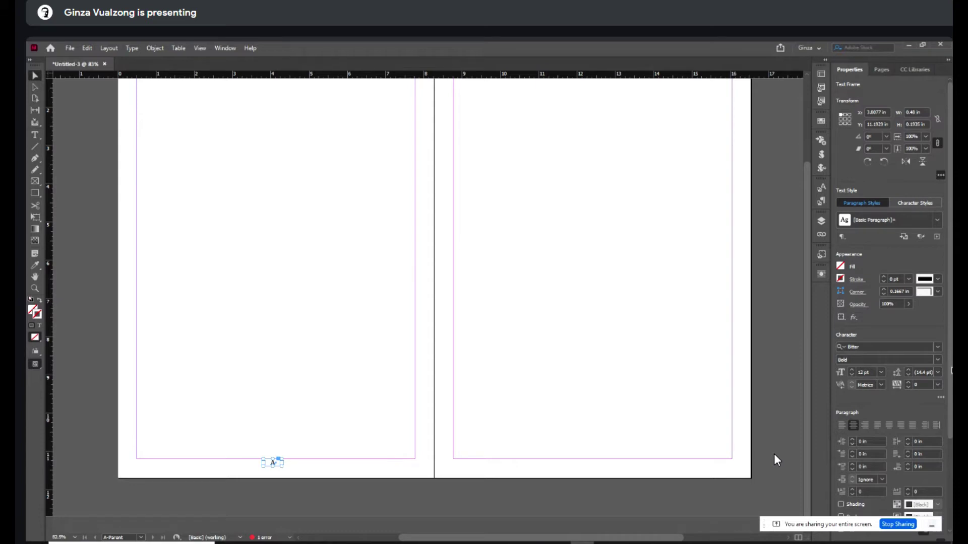
- Align to margins and centre the page number frame horizontally on the left page
{"action": "scroll", "coordinate": [867, 403], "scroll_direction": "down", "scroll_amount": 4}
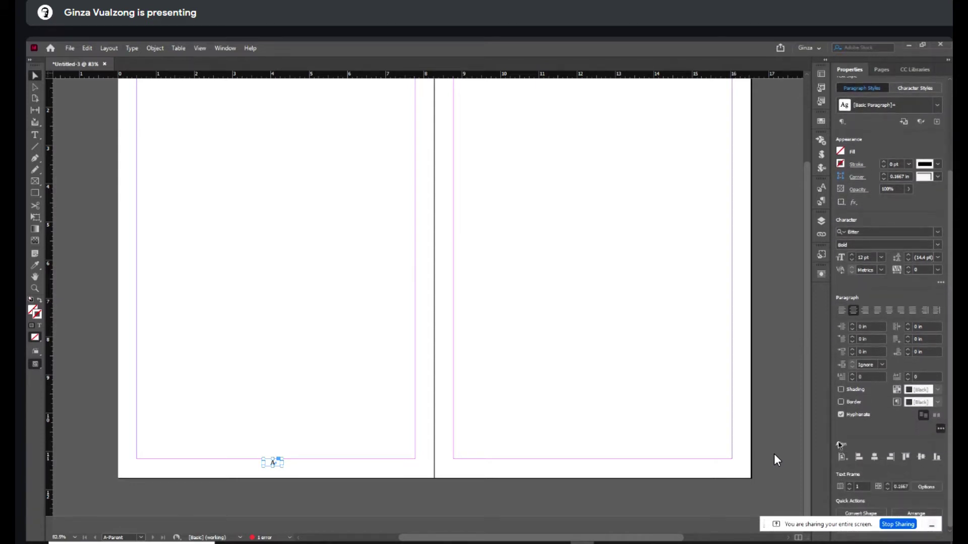
{"action": "left_click", "coordinate": [843, 457]}
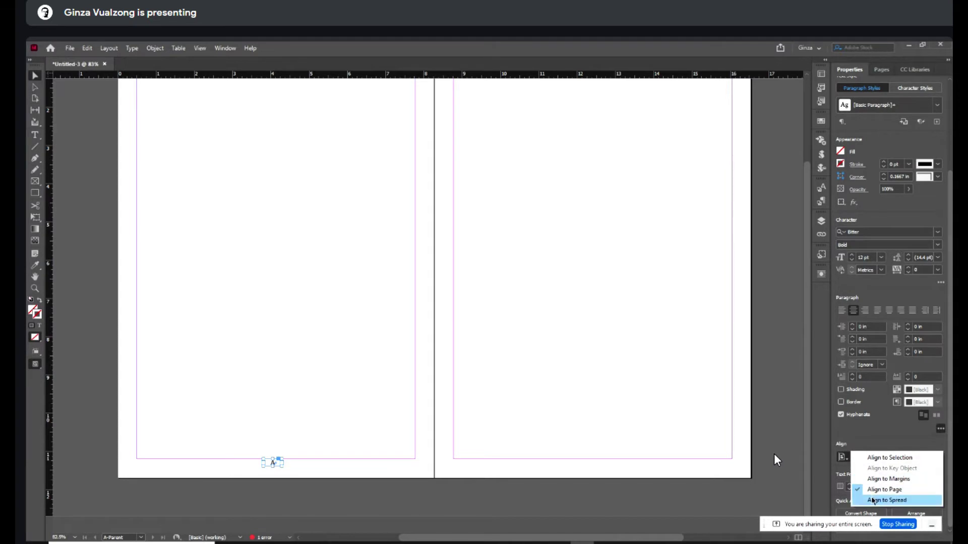
{"action": "left_click", "coordinate": [889, 479]}
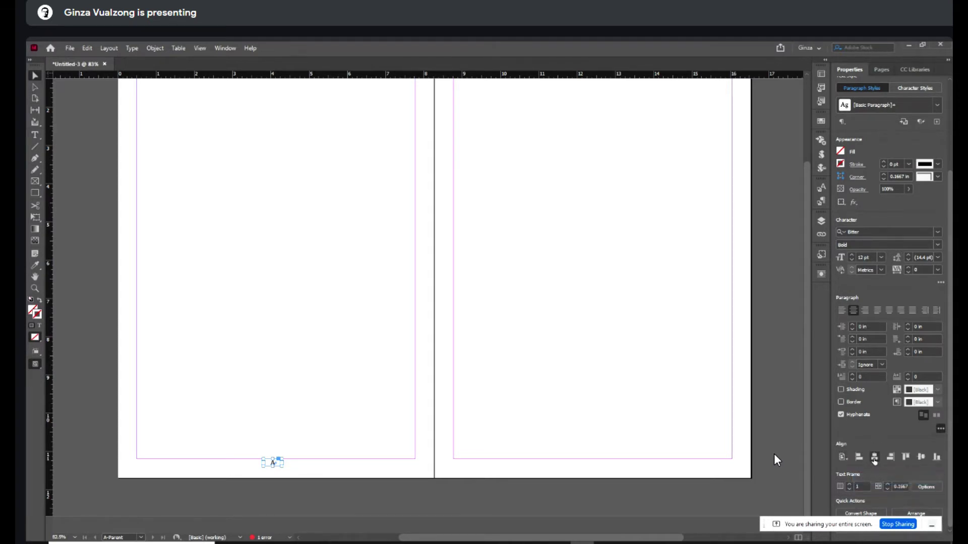
{"action": "left_click", "coordinate": [453, 505]}
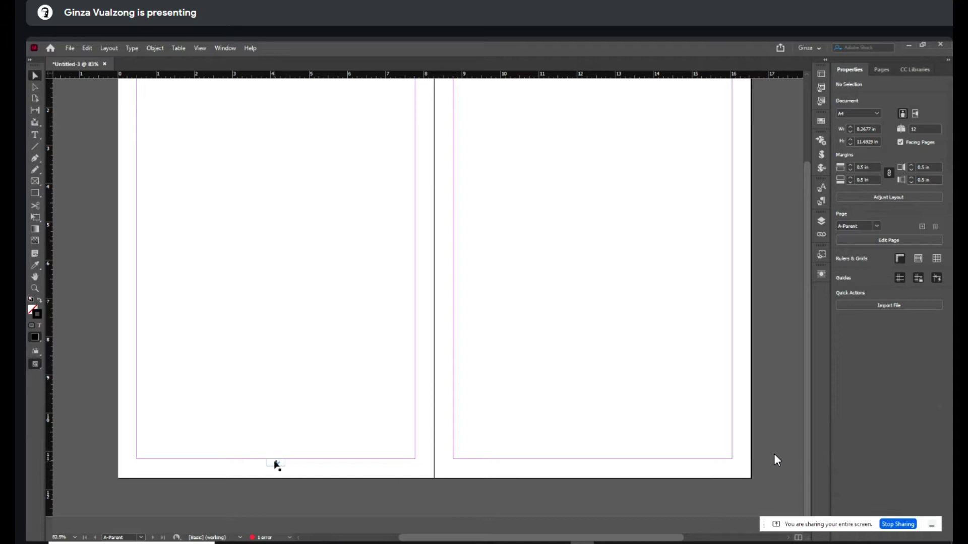
- Copy the page number frame to the right page's foot and centre it there
{"action": "left_click", "coordinate": [275, 463]}
{"action": "left_click_drag", "start_coordinate": [275, 463], "coordinate": [602, 463]}
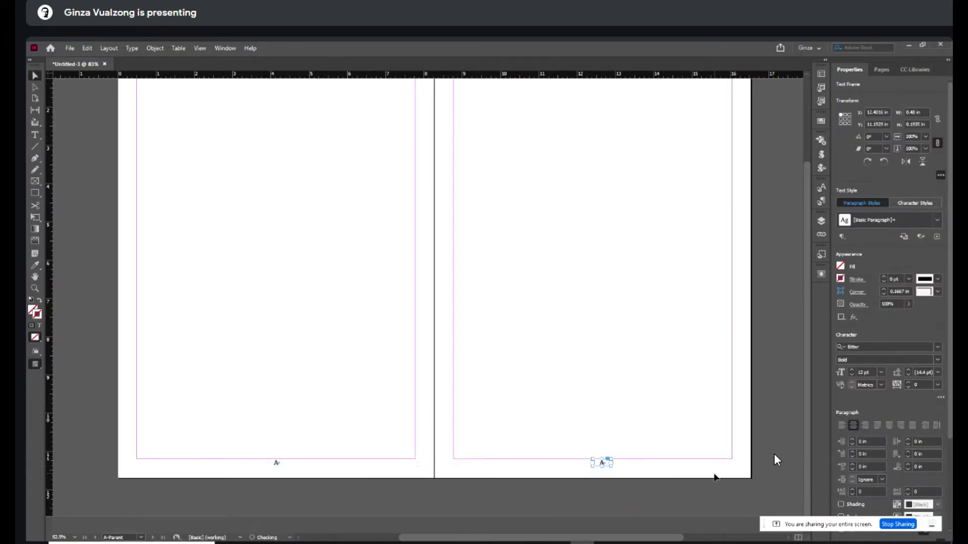
{"action": "scroll", "coordinate": [949, 422], "scroll_direction": "down", "scroll_amount": 4}
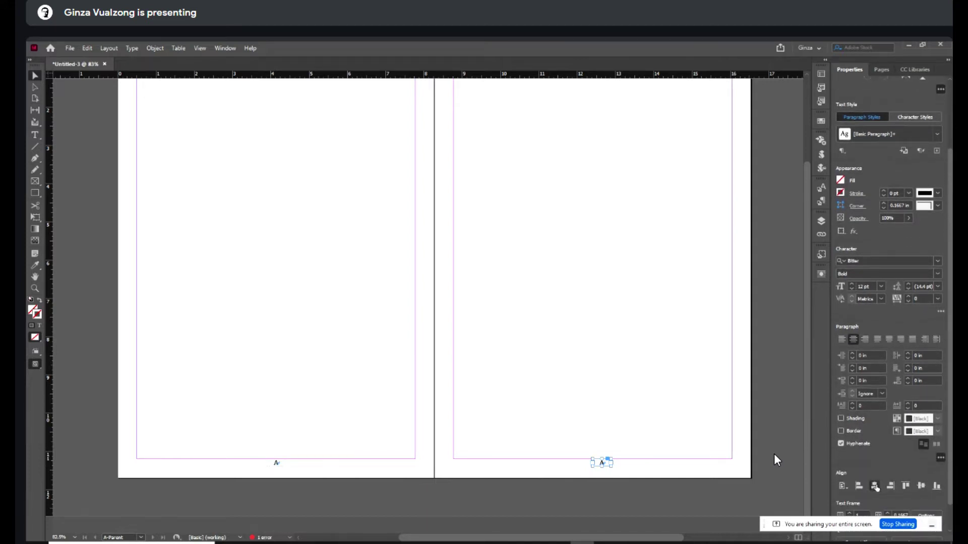
{"action": "left_click", "coordinate": [577, 501]}
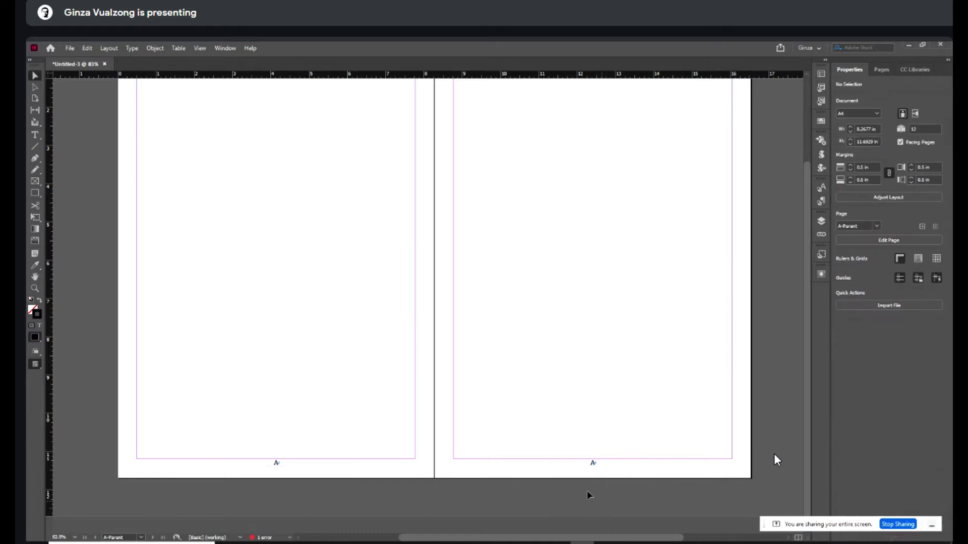
{"action": "left_click", "coordinate": [69, 48]}
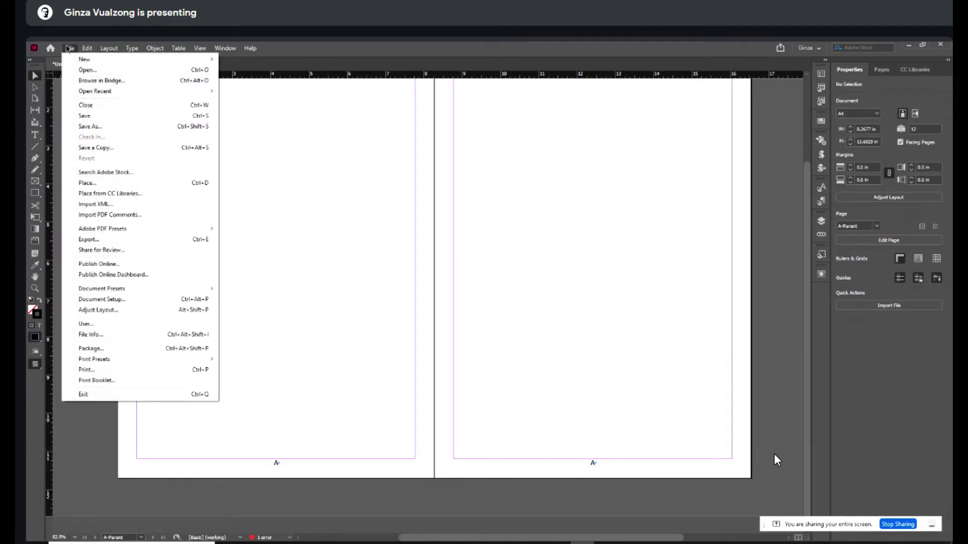
- Save the document as TOC.indd and cancel the Adjust Layout margin changes
{"action": "left_click", "coordinate": [81, 116]}
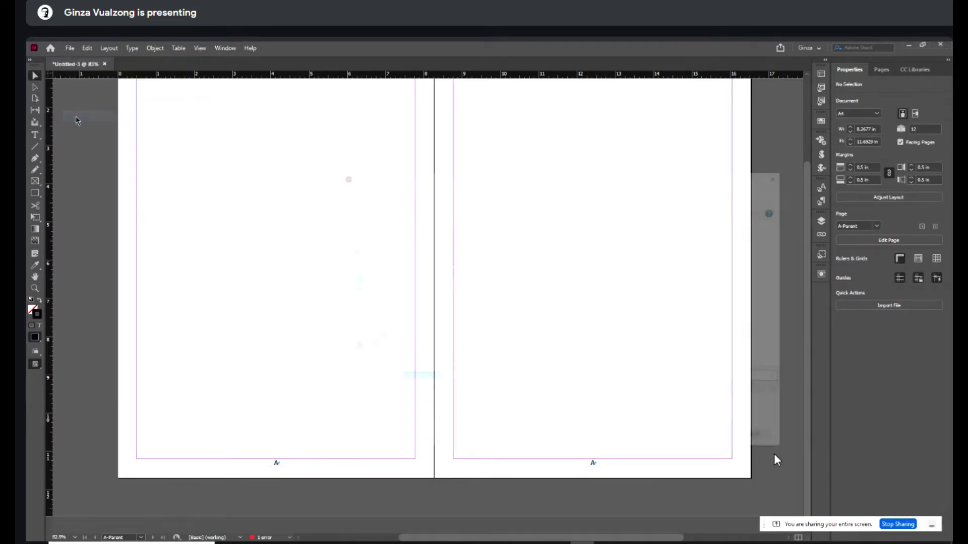
{"action": "left_click", "coordinate": [895, 198]}
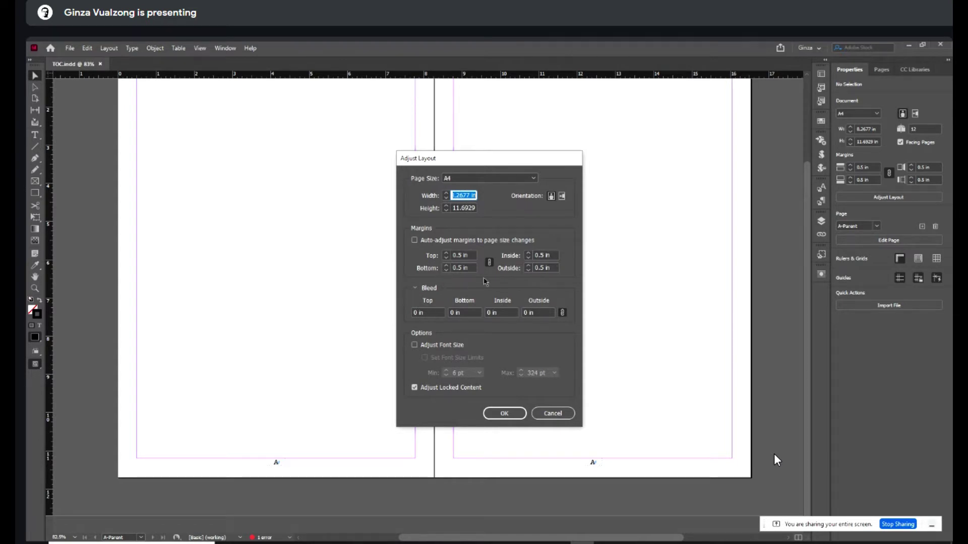
{"action": "left_click", "coordinate": [489, 262]}
{"action": "left_click", "coordinate": [446, 267]}
{"action": "left_click", "coordinate": [446, 266]}
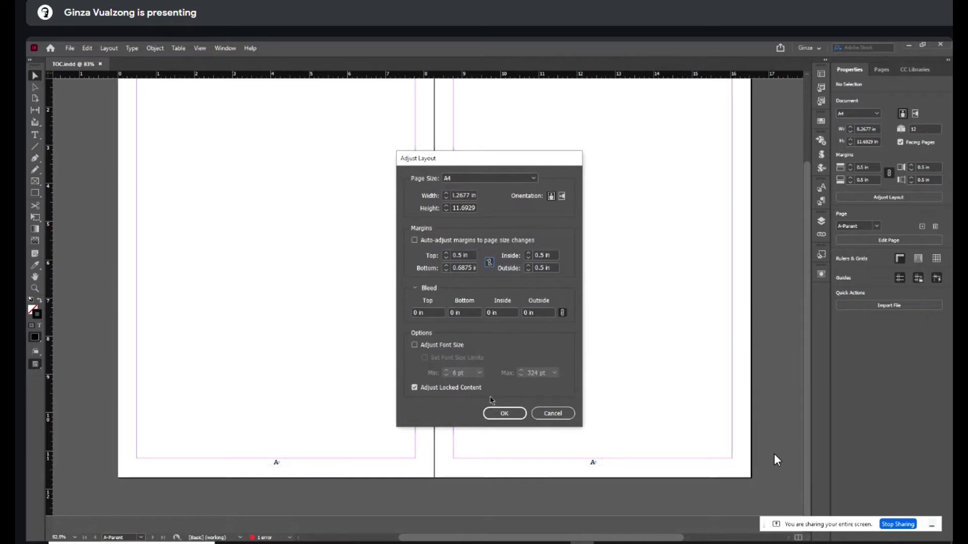
{"action": "left_click", "coordinate": [553, 414]}
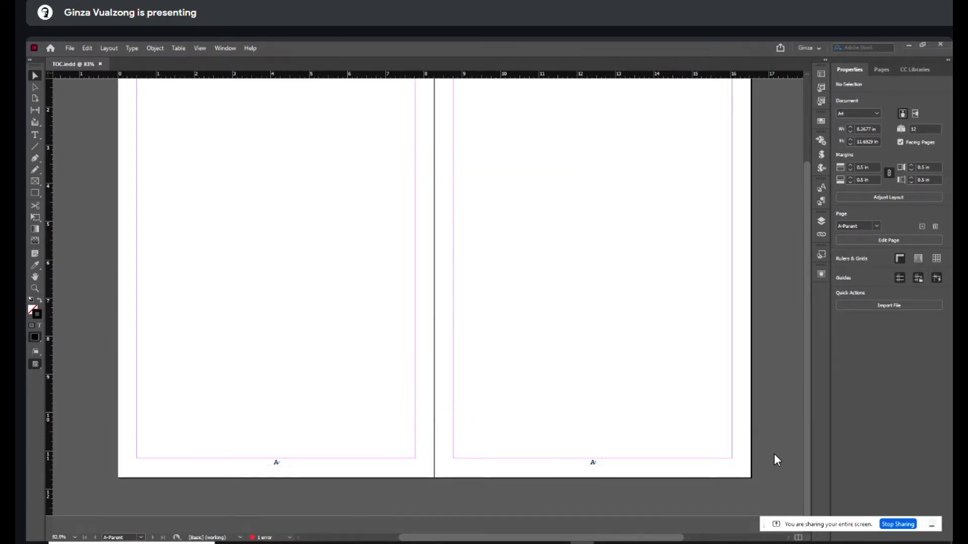
- Unlink the margins and raise the bottom margin to 0.75 in
{"action": "left_click", "coordinate": [889, 173]}
{"action": "left_click", "coordinate": [850, 178]}
{"action": "left_click", "coordinate": [851, 178]}
{"action": "left_click", "coordinate": [851, 178]}
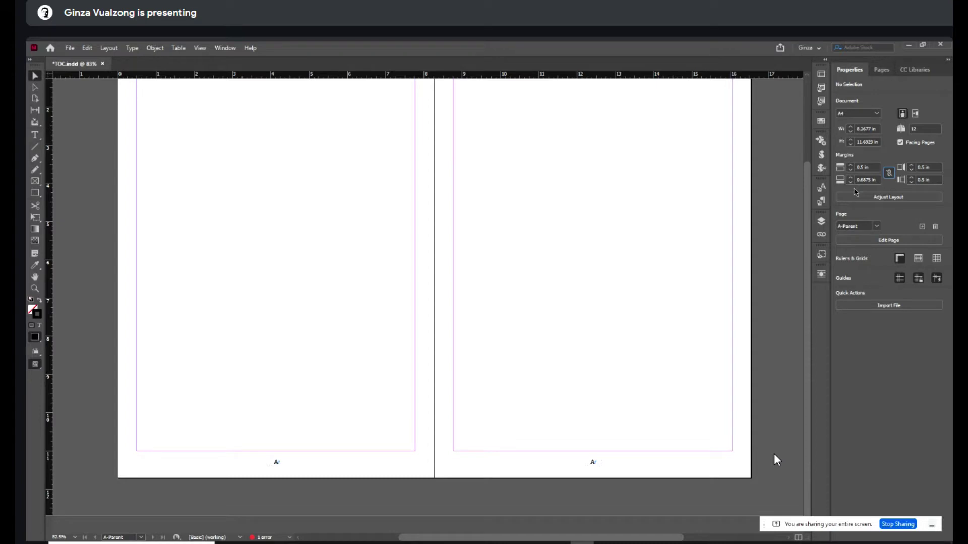
{"action": "left_click", "coordinate": [851, 177]}
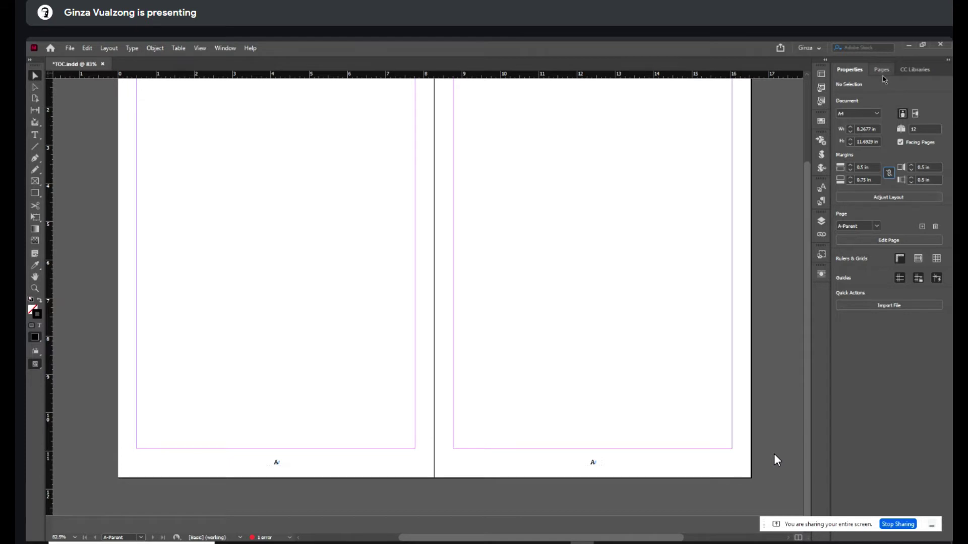
{"action": "left_click", "coordinate": [882, 70]}
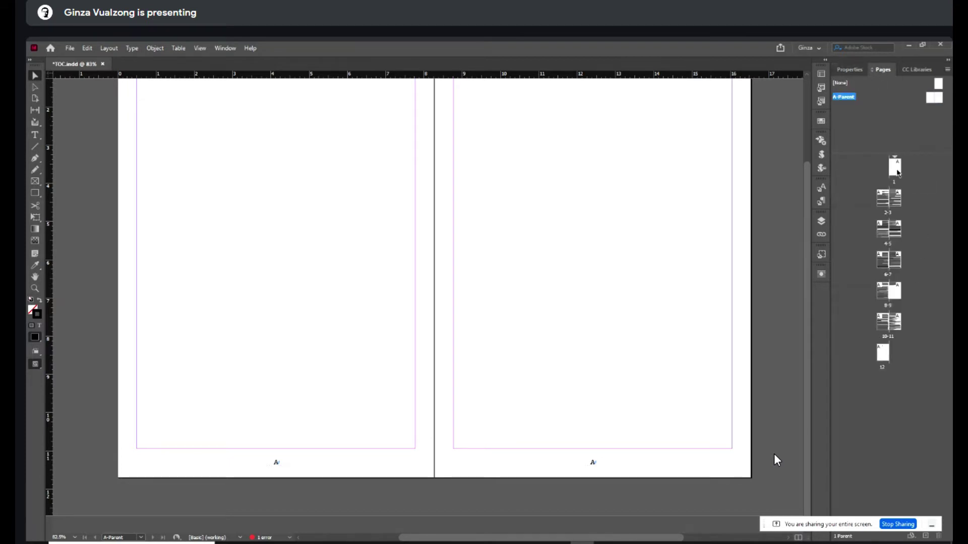
- Go to page 1 and apply the Title and Author styles to the first article's heading and byline
{"action": "double_click", "coordinate": [897, 171]}
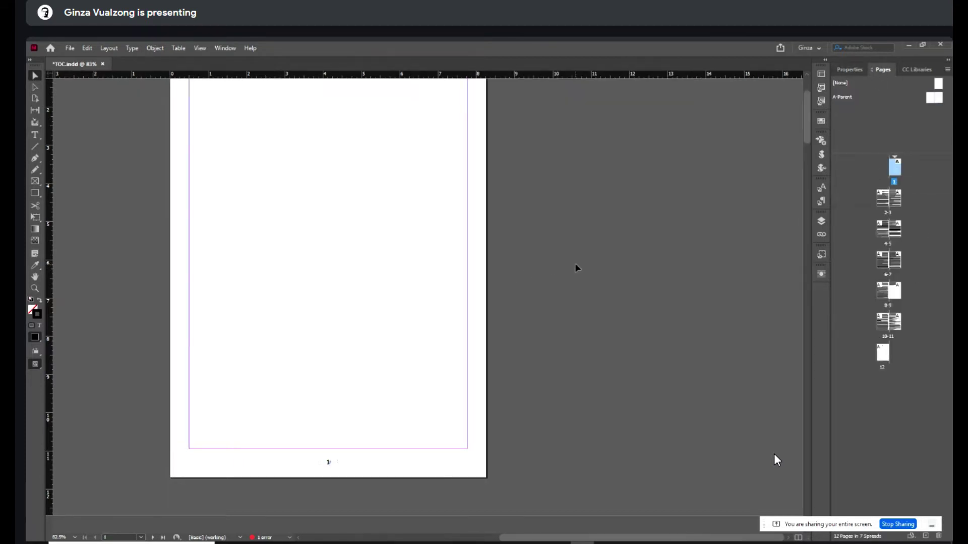
{"action": "scroll", "coordinate": [578, 267], "scroll_direction": "down", "scroll_amount": 10}
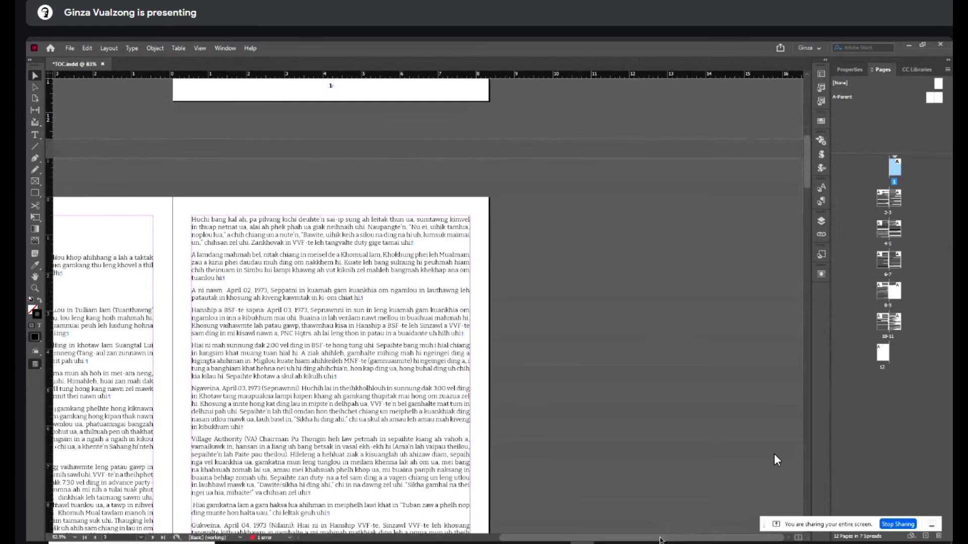
{"action": "scroll", "coordinate": [665, 533], "scroll_direction": "left", "scroll_amount": 5}
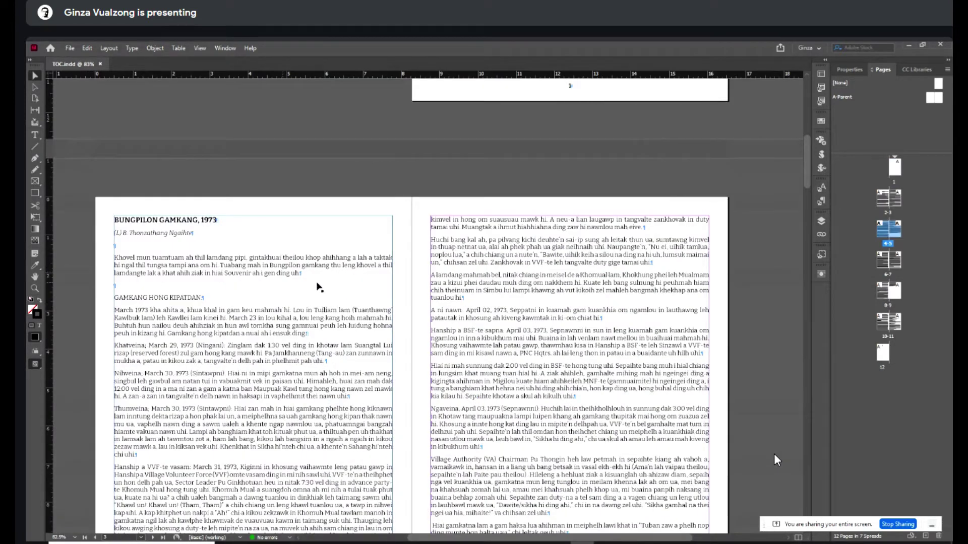
{"action": "scroll", "coordinate": [328, 286], "scroll_direction": "down", "scroll_amount": 5}
{"action": "scroll", "coordinate": [328, 287], "scroll_direction": "down", "scroll_amount": 7}
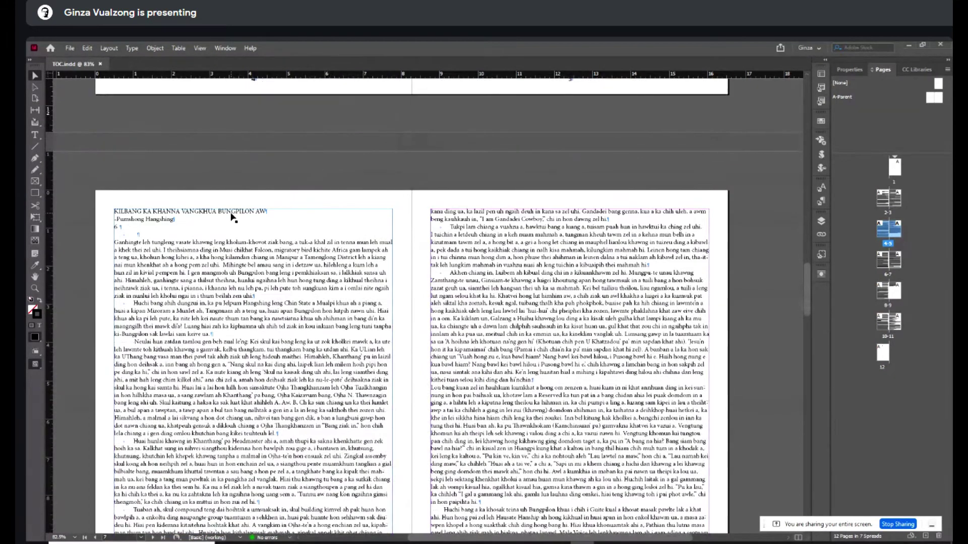
{"action": "double_click", "coordinate": [231, 213]}
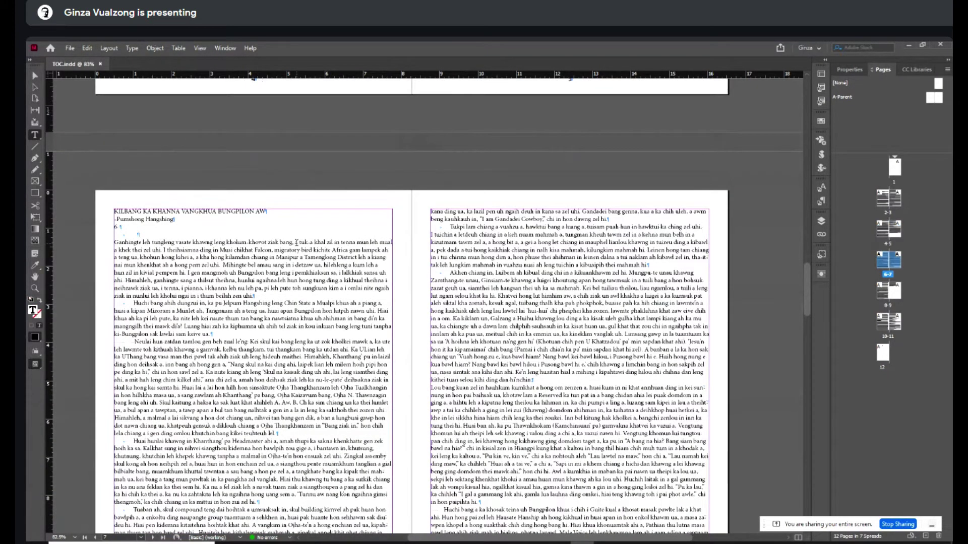
{"action": "left_click", "coordinate": [820, 202]}
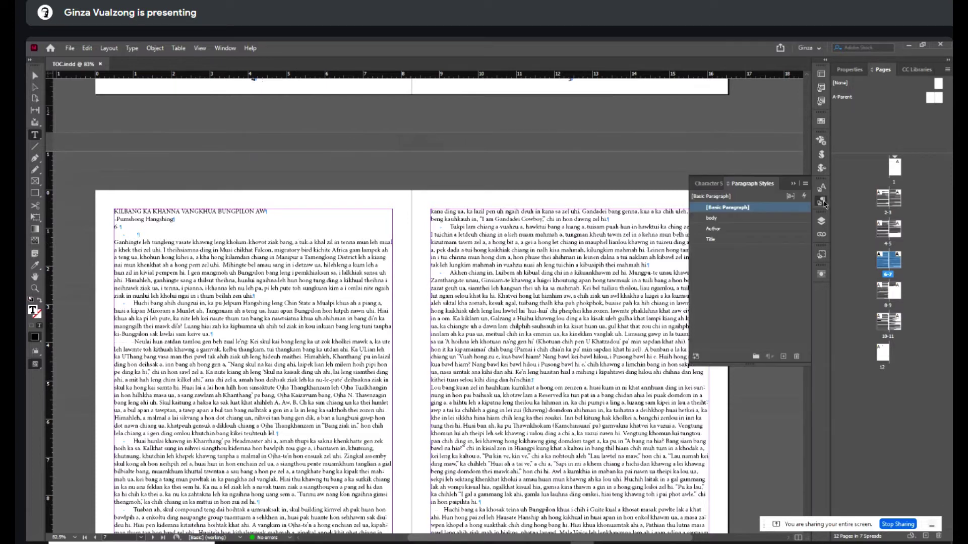
{"action": "left_click", "coordinate": [720, 240]}
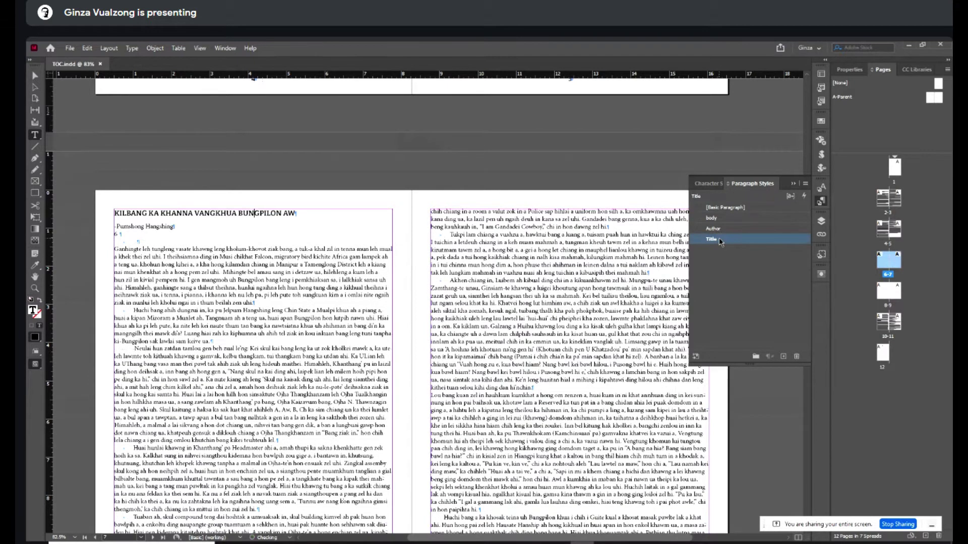
{"action": "left_click", "coordinate": [137, 226]}
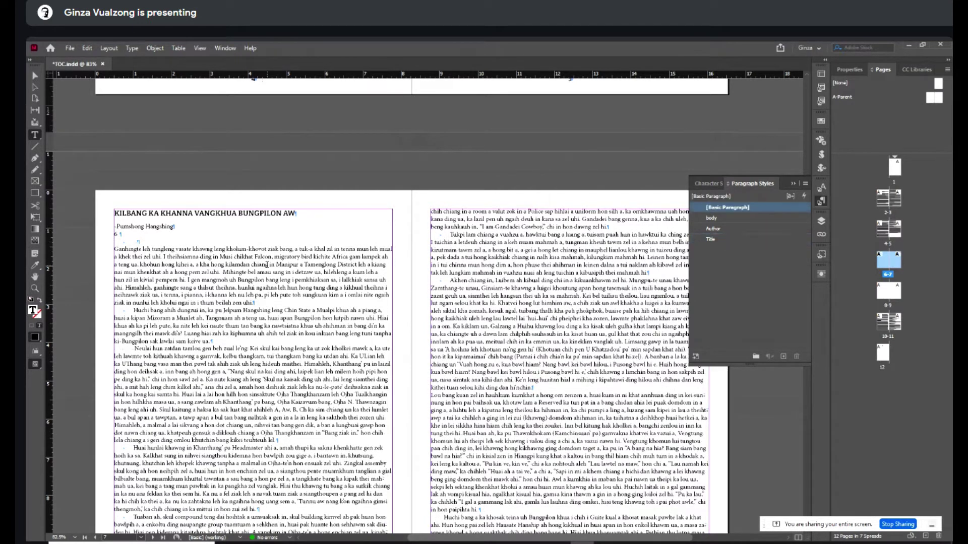
{"action": "left_click", "coordinate": [714, 229]}
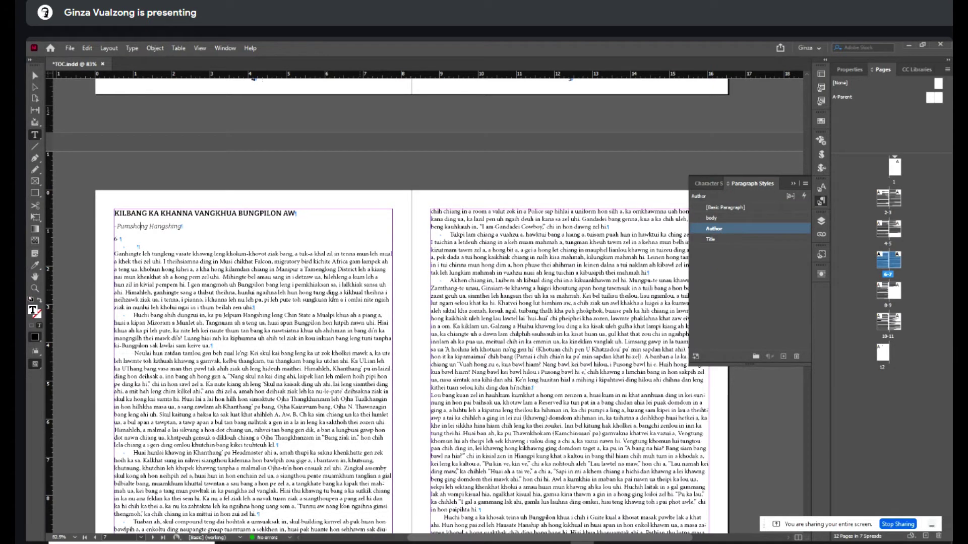
- Style the BUNGPILON KHOMITE KA MUHDAN heading as Title, remove the empty line, and make its byline Author
{"action": "scroll", "coordinate": [362, 301], "scroll_direction": "down", "scroll_amount": 20}
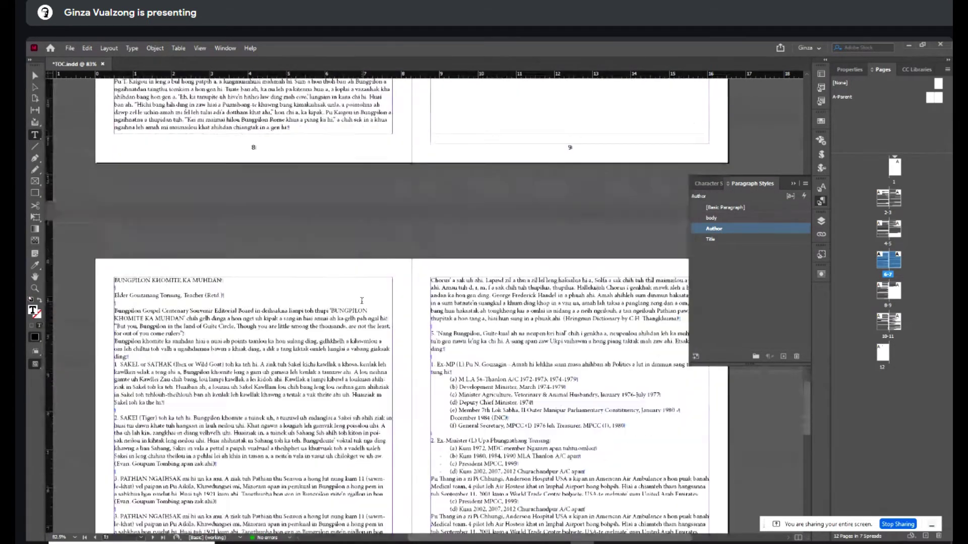
{"action": "scroll", "coordinate": [362, 301], "scroll_direction": "down", "scroll_amount": 3}
{"action": "left_click", "coordinate": [205, 244]}
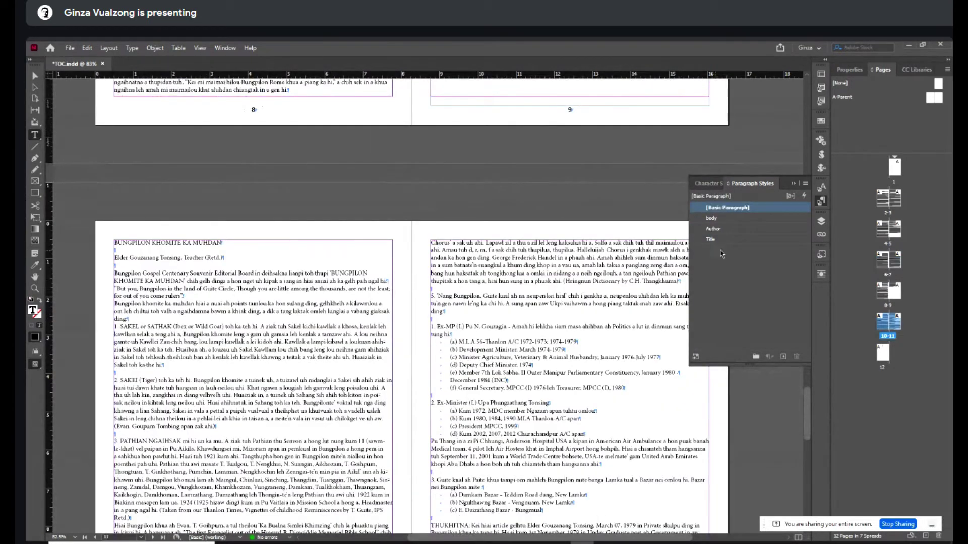
{"action": "left_click", "coordinate": [716, 239]}
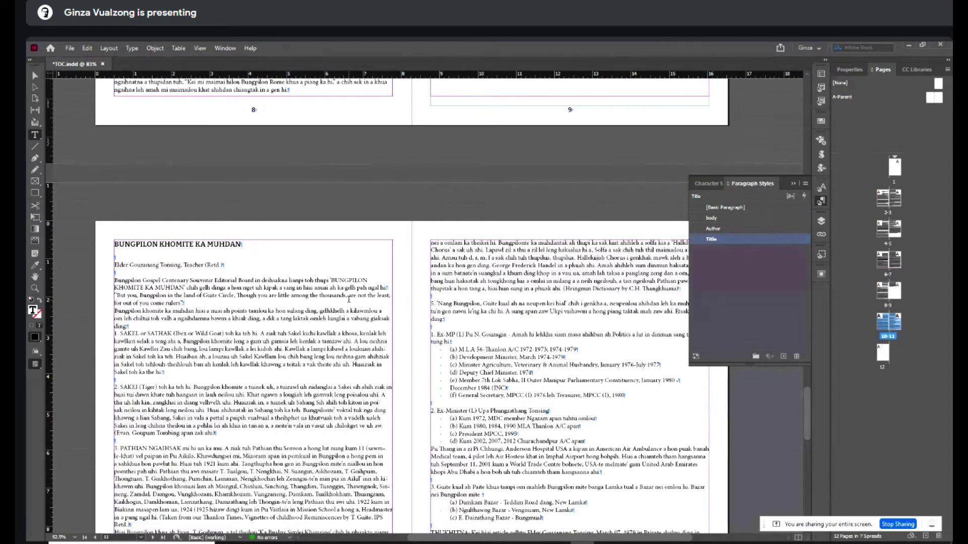
{"action": "key", "text": "Delete"}
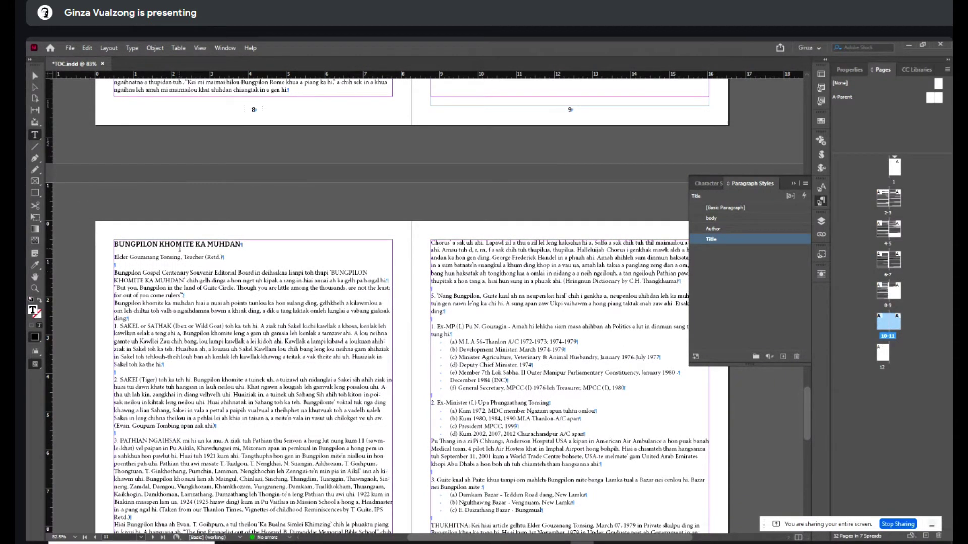
{"action": "left_click", "coordinate": [177, 257]}
{"action": "left_click", "coordinate": [713, 239]}
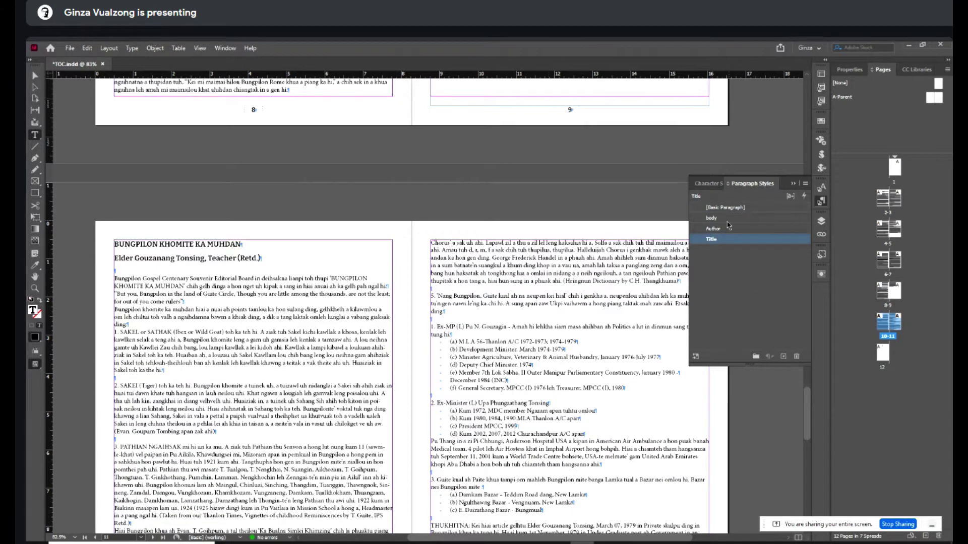
{"action": "left_click", "coordinate": [722, 228]}
{"action": "scroll", "coordinate": [308, 305], "scroll_direction": "down", "scroll_amount": 3}
{"action": "scroll", "coordinate": [308, 305], "scroll_direction": "down", "scroll_amount": 20}
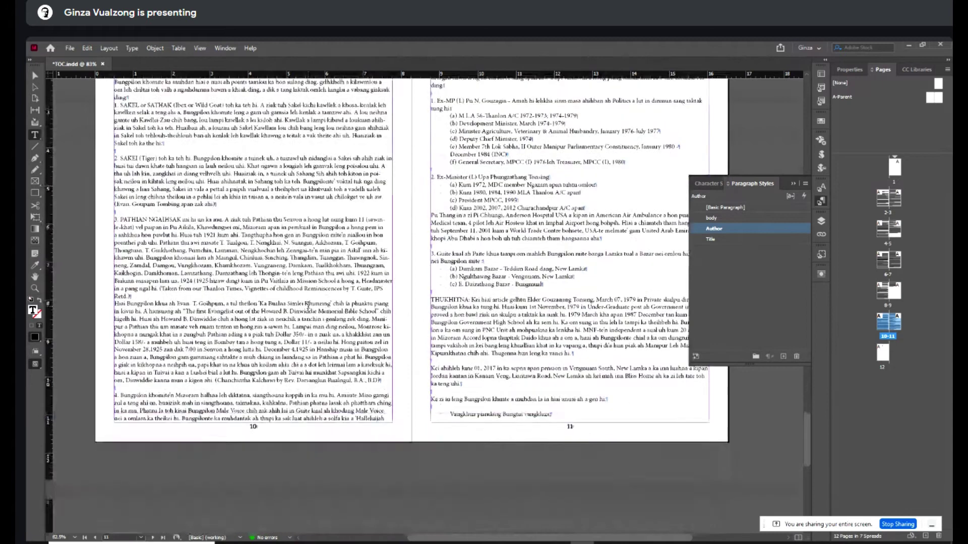
{"action": "scroll", "coordinate": [308, 305], "scroll_direction": "up", "scroll_amount": 15}
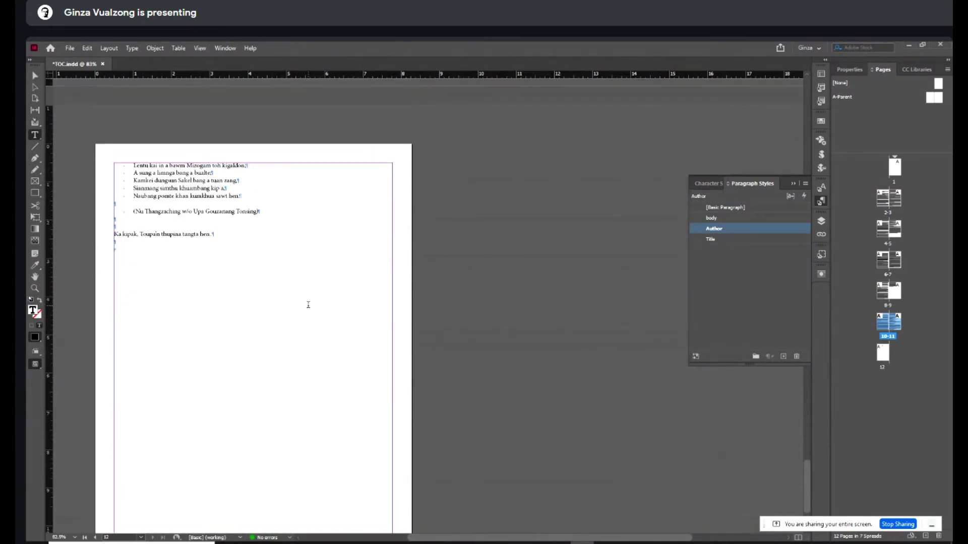
{"action": "scroll", "coordinate": [305, 304], "scroll_direction": "up", "scroll_amount": 5}
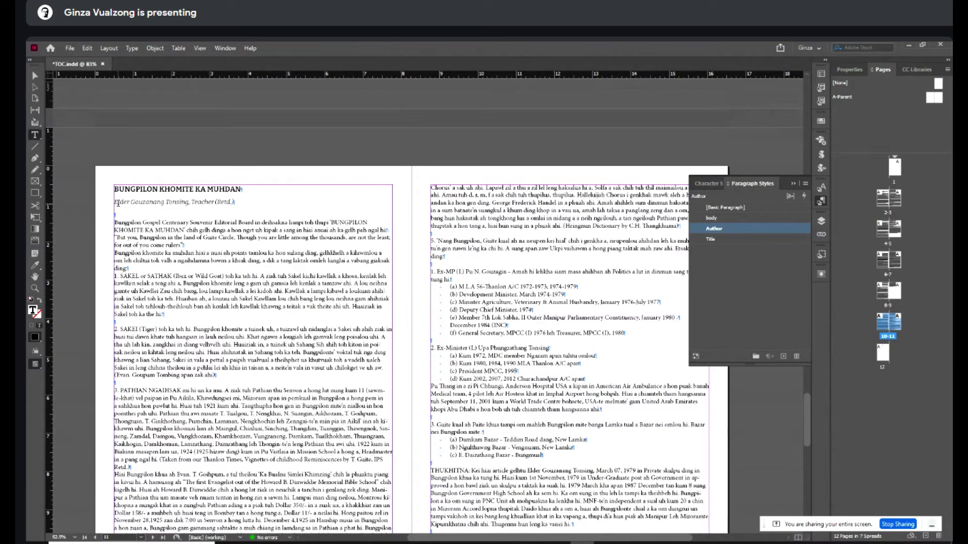
- Insert an em dash before the author names in three bylines
{"action": "key", "text": "alt"}
{"action": "type", "text": "—"}
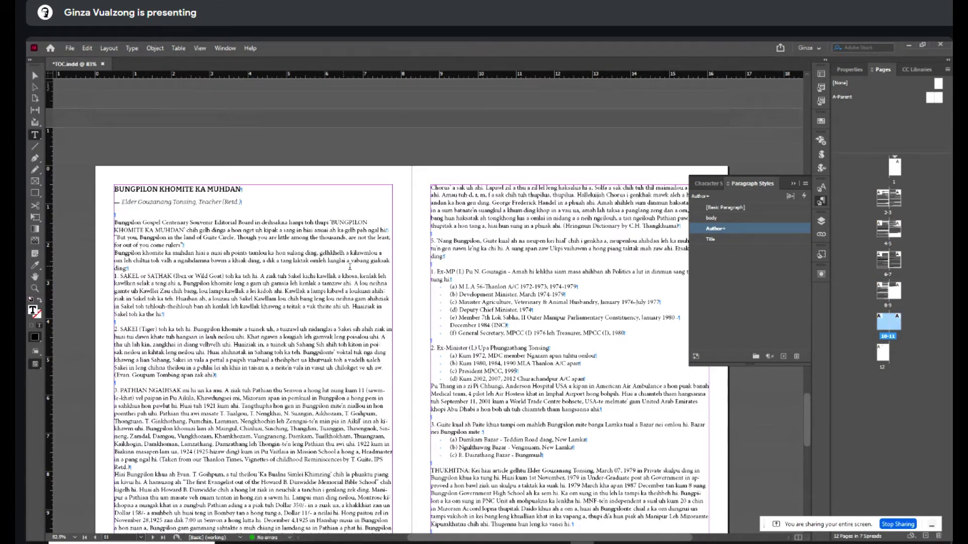
{"action": "scroll", "coordinate": [349, 267], "scroll_direction": "down", "scroll_amount": 10}
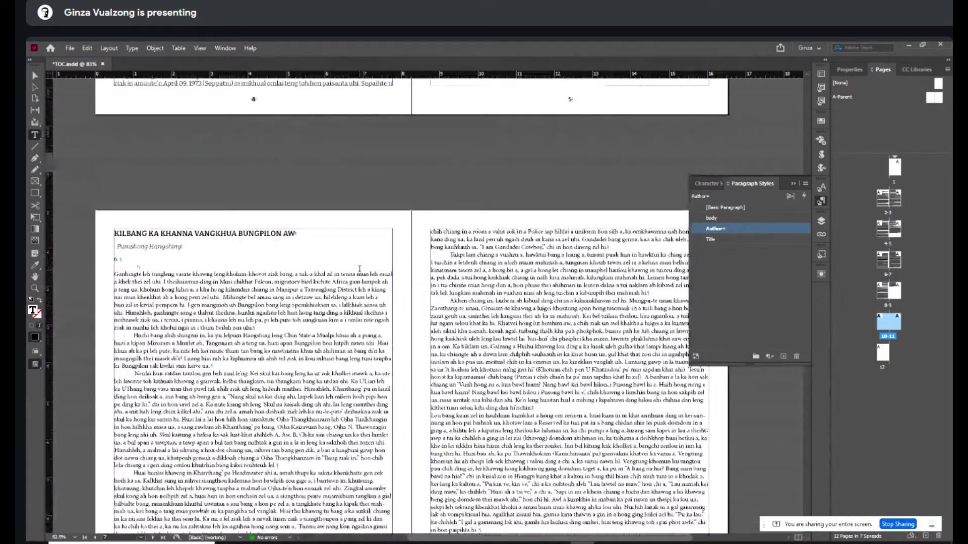
{"action": "left_click", "coordinate": [112, 251]}
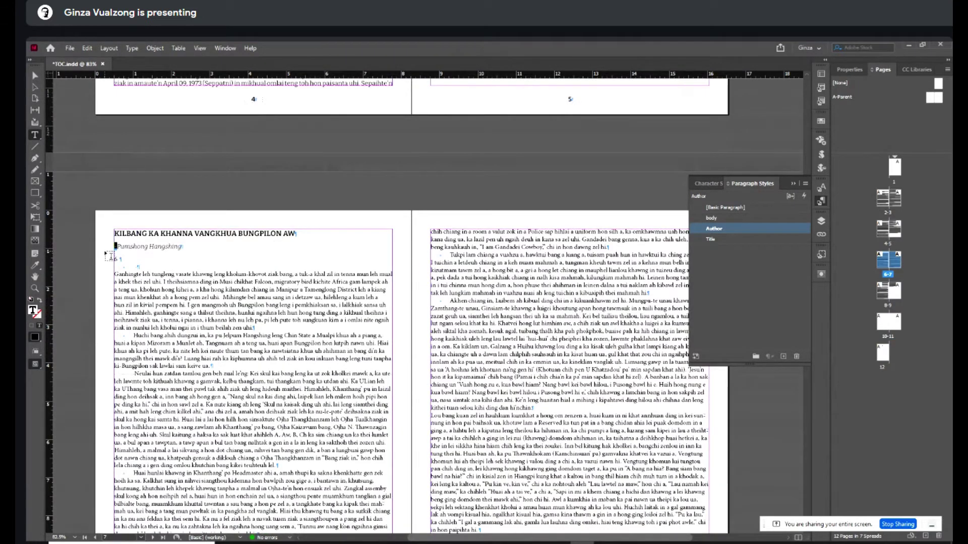
{"action": "type", "text": "—"}
{"action": "scroll", "coordinate": [185, 283], "scroll_direction": "up", "scroll_amount": 5}
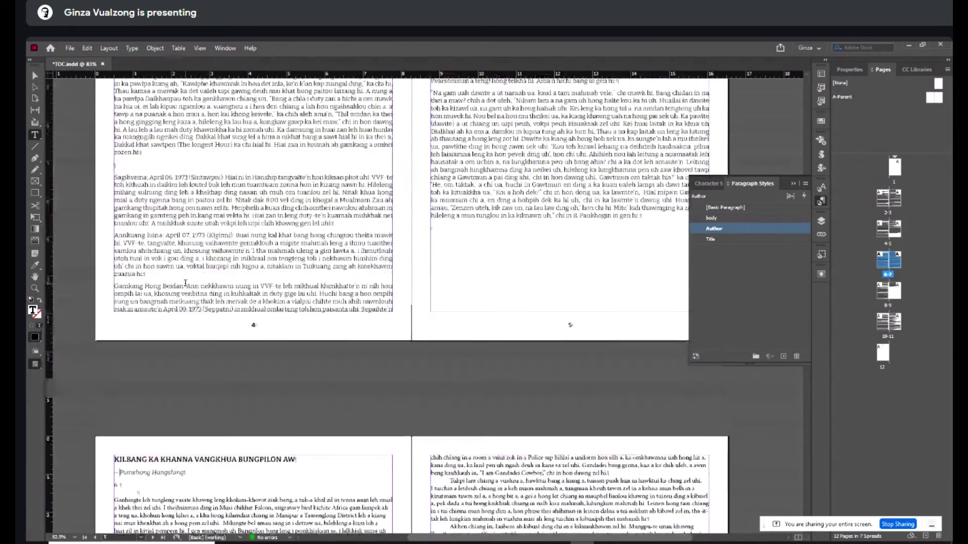
{"action": "scroll", "coordinate": [185, 284], "scroll_direction": "up", "scroll_amount": 10}
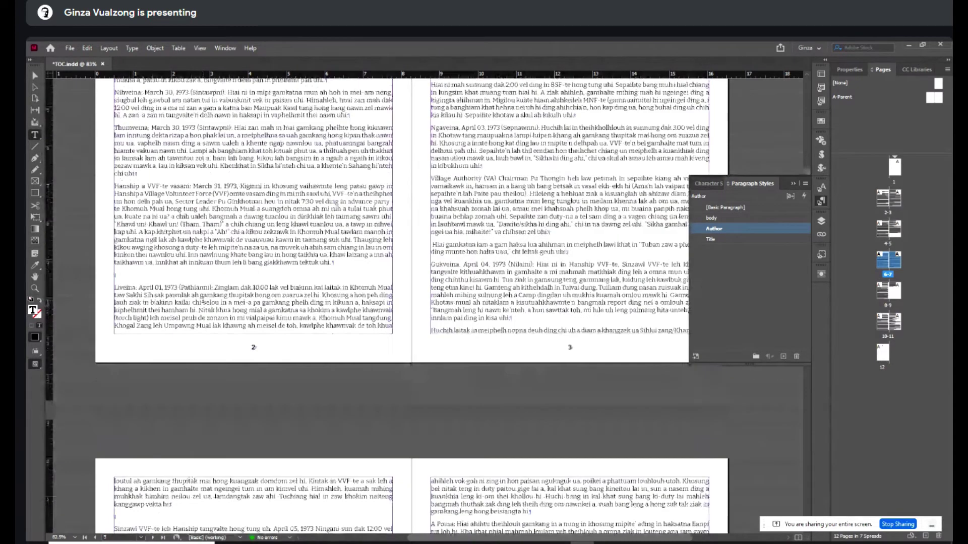
{"action": "scroll", "coordinate": [186, 284], "scroll_direction": "up", "scroll_amount": 7}
{"action": "left_click", "coordinate": [130, 295]}
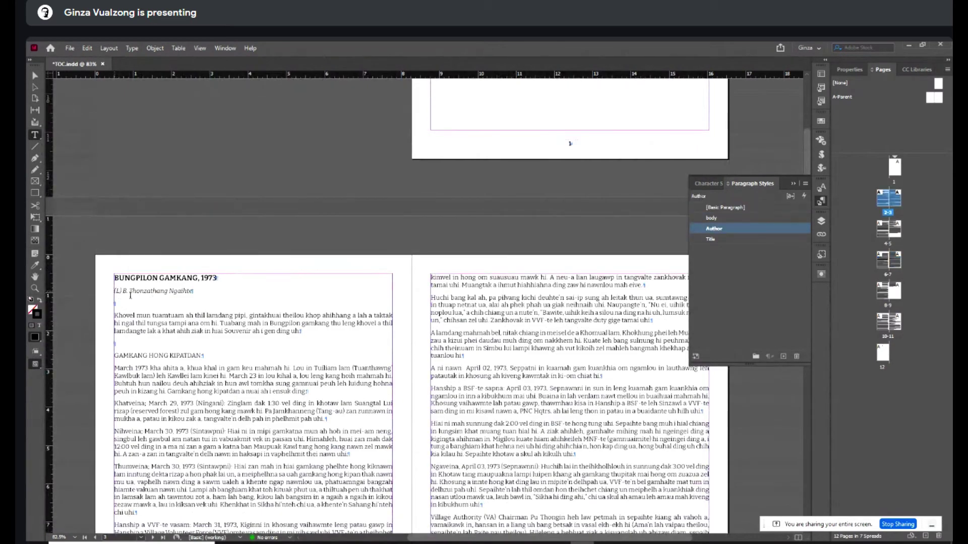
{"action": "type", "text": "—"}
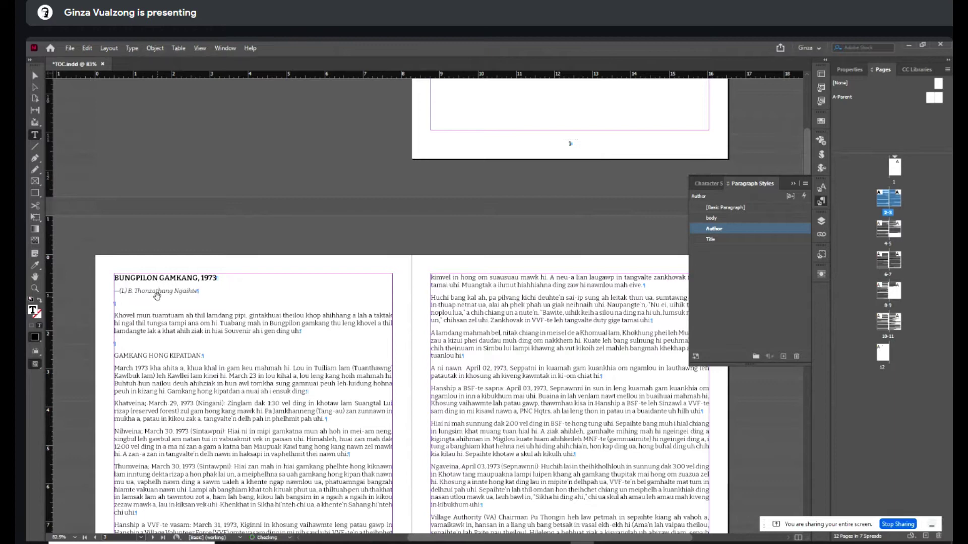
{"action": "scroll", "coordinate": [157, 298], "scroll_direction": "down", "scroll_amount": 20}
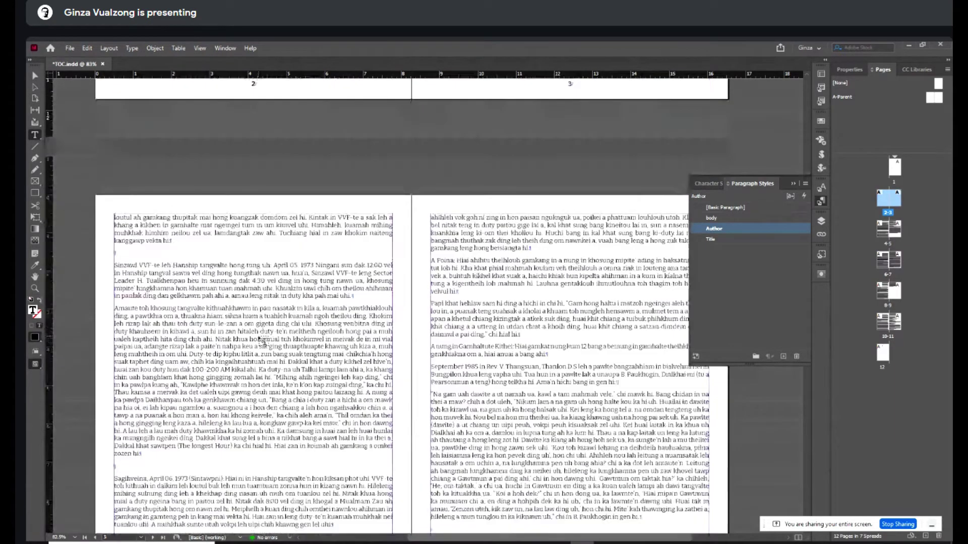
{"action": "scroll", "coordinate": [262, 342], "scroll_direction": "down", "scroll_amount": 15}
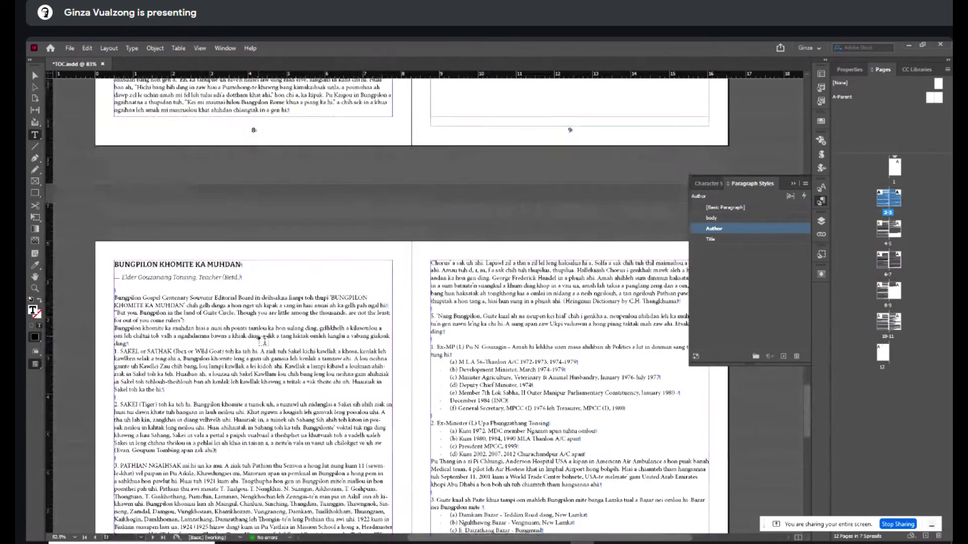
- Delete 'Teacher (Retd.)' from the author line, save, and scroll back up to page 1
{"action": "left_click_drag", "start_coordinate": [196, 278], "coordinate": [255, 279]}
{"action": "key", "text": "BackSpace"}
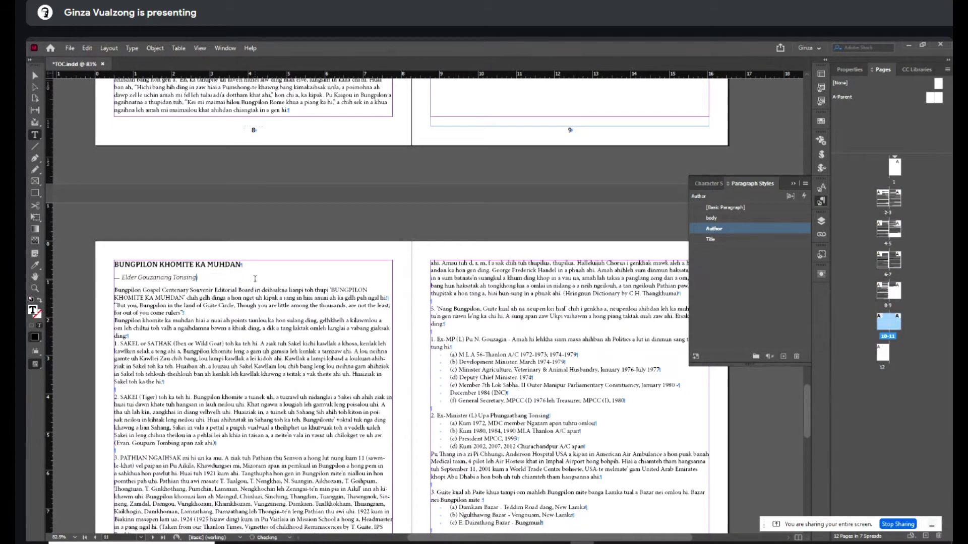
{"action": "key", "text": "ctrl+s"}
{"action": "left_click", "coordinate": [34, 76]}
{"action": "scroll", "coordinate": [578, 293], "scroll_direction": "up", "scroll_amount": 20}
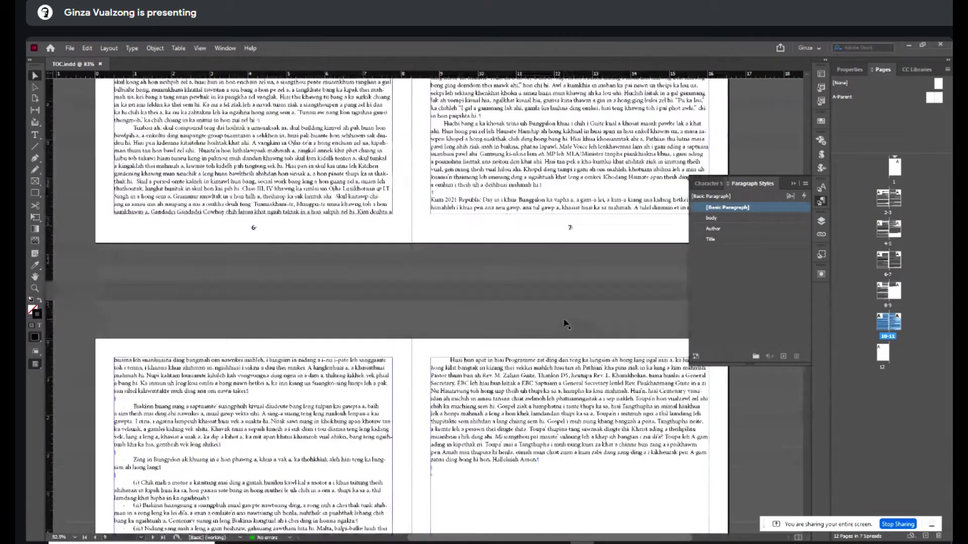
{"action": "scroll", "coordinate": [563, 316], "scroll_direction": "up", "scroll_amount": 20}
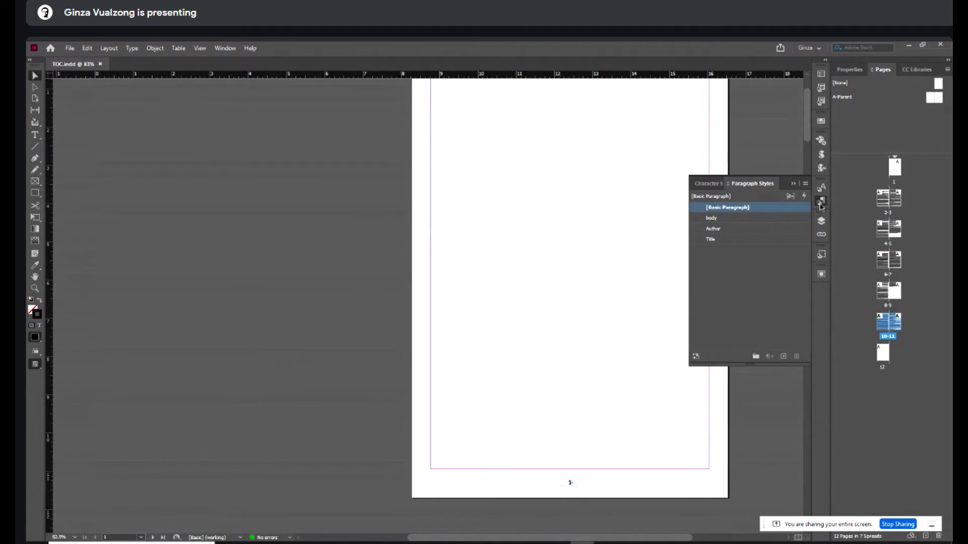
- Close Paragraph Styles, open Layout > Table of Contents, and set the title to CONTENTS
{"action": "left_click", "coordinate": [821, 201]}
{"action": "left_click_drag", "start_coordinate": [593, 539], "coordinate": [632, 539]}
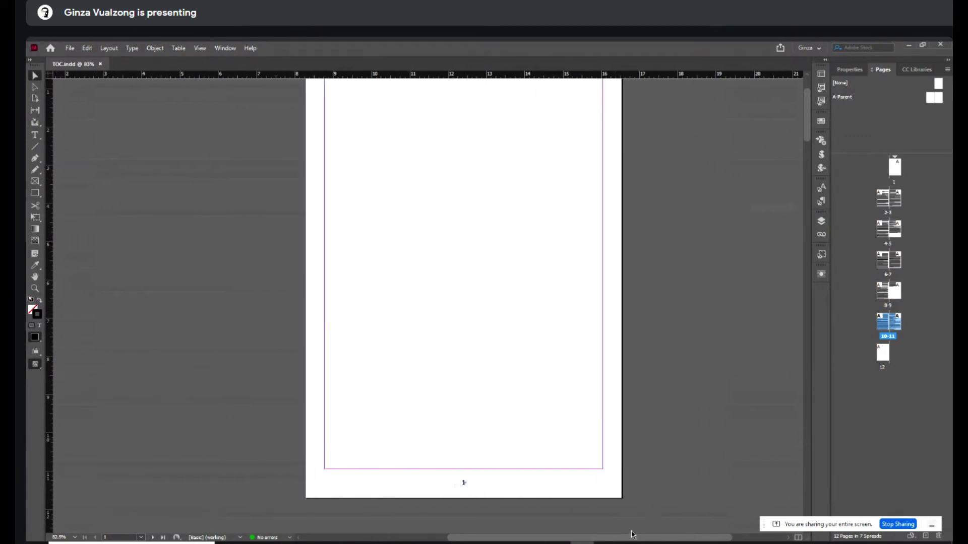
{"action": "scroll", "coordinate": [616, 440], "scroll_direction": "up", "scroll_amount": 2}
{"action": "scroll", "coordinate": [618, 440], "scroll_direction": "down", "scroll_amount": 1}
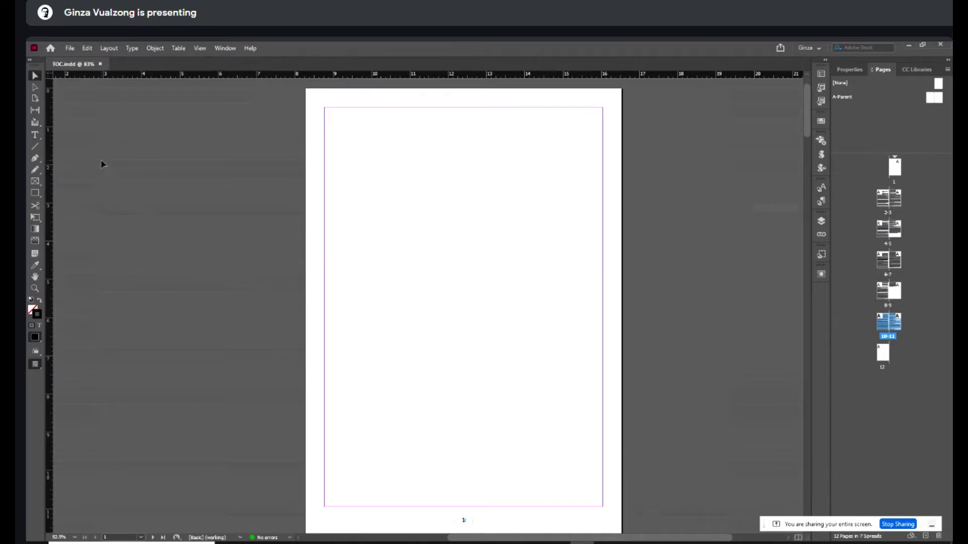
{"action": "left_click", "coordinate": [109, 48]}
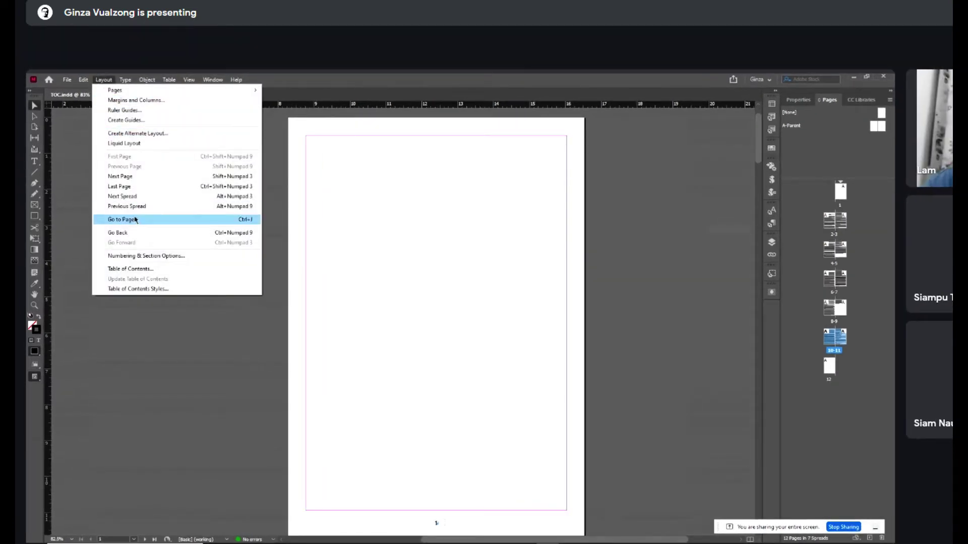
{"action": "left_click", "coordinate": [135, 270]}
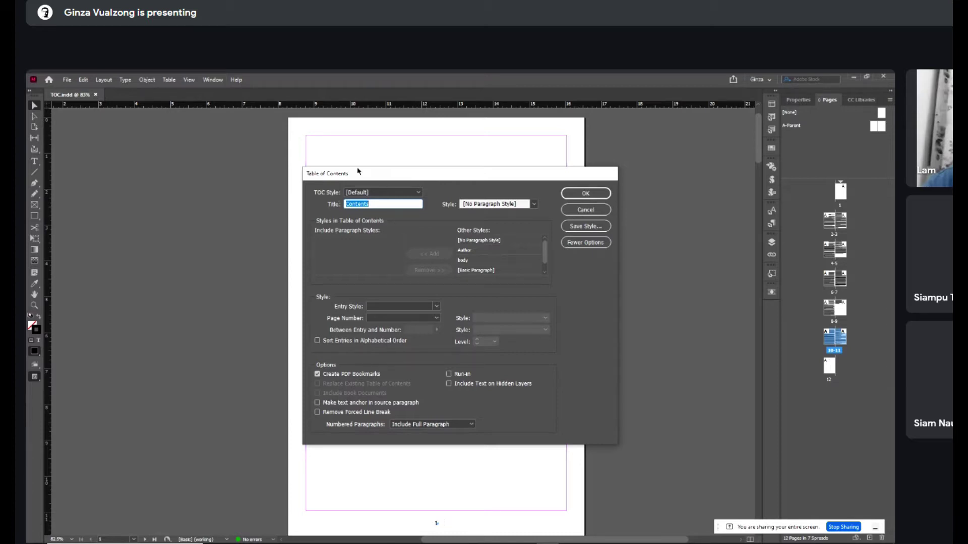
{"action": "type", "text": "INDE"}
{"action": "type", "text": "CONTENTS"}
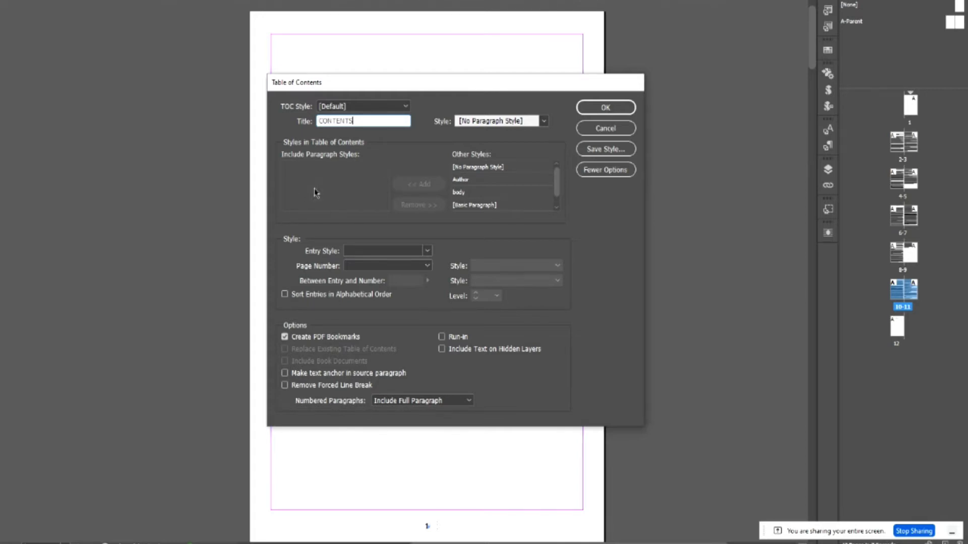
{"action": "scroll", "coordinate": [557, 192], "scroll_direction": "down", "scroll_amount": 1}
{"action": "scroll", "coordinate": [557, 189], "scroll_direction": "up", "scroll_amount": 1}
{"action": "scroll", "coordinate": [557, 189], "scroll_direction": "down", "scroll_amount": 1}
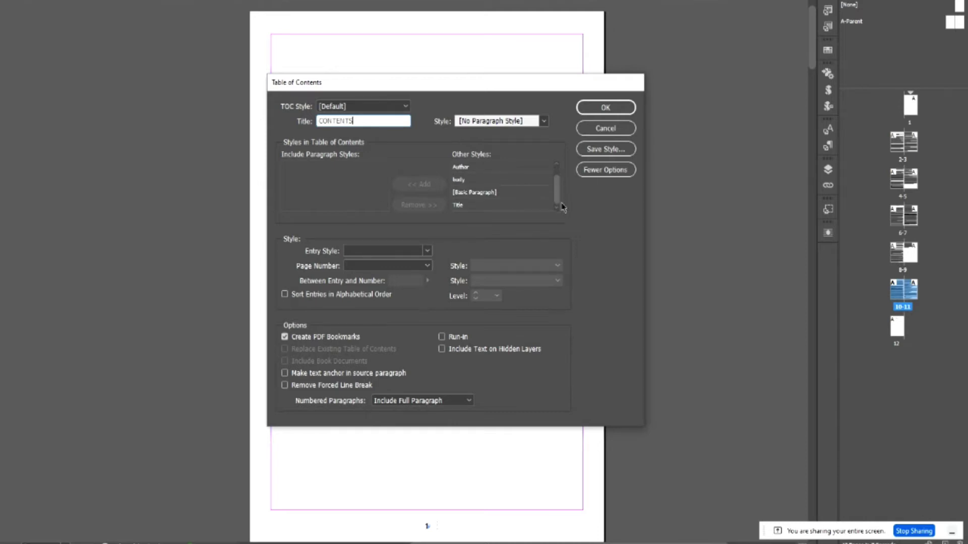
- Add Title then Author to the included styles, trying Author at level 1 before restoring level 2
{"action": "left_click", "coordinate": [467, 206]}
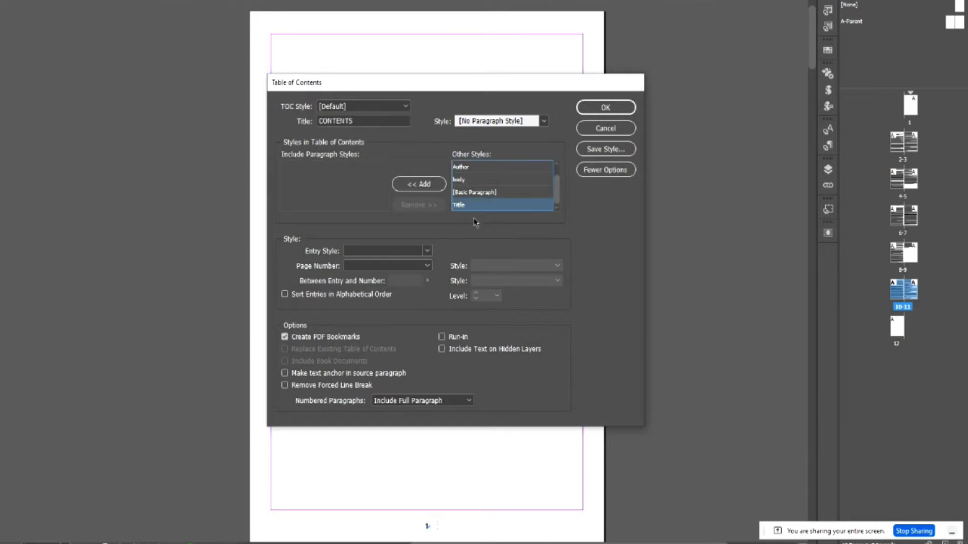
{"action": "left_click", "coordinate": [425, 190]}
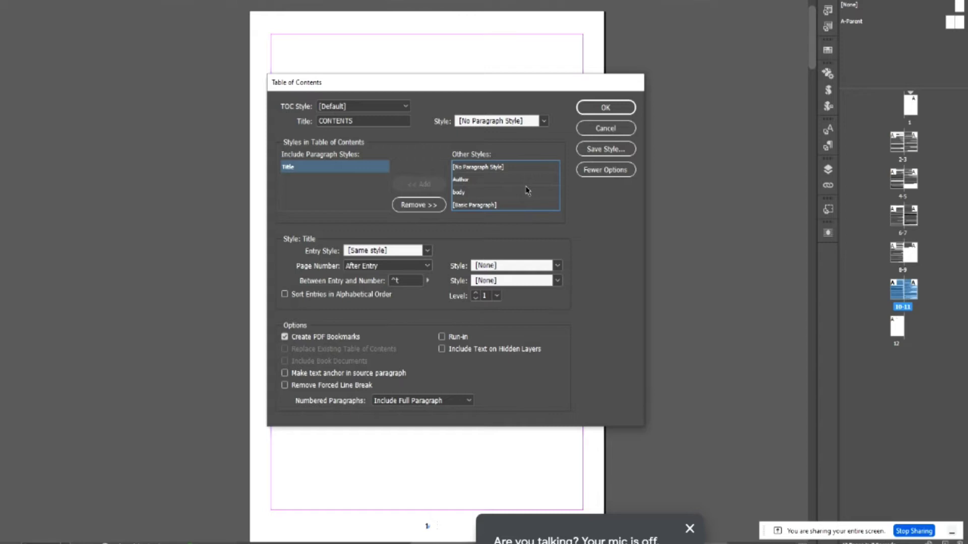
{"action": "left_click", "coordinate": [473, 182]}
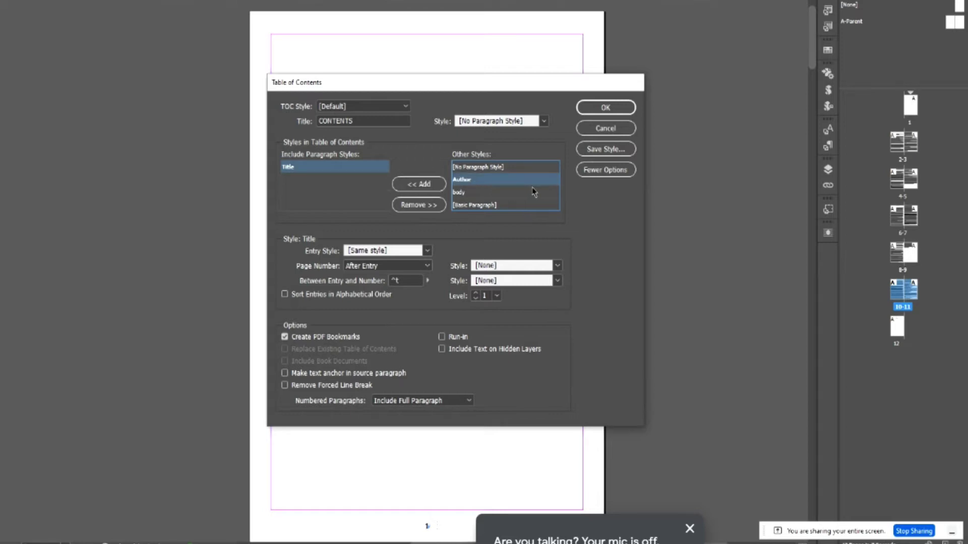
{"action": "left_click", "coordinate": [426, 187]}
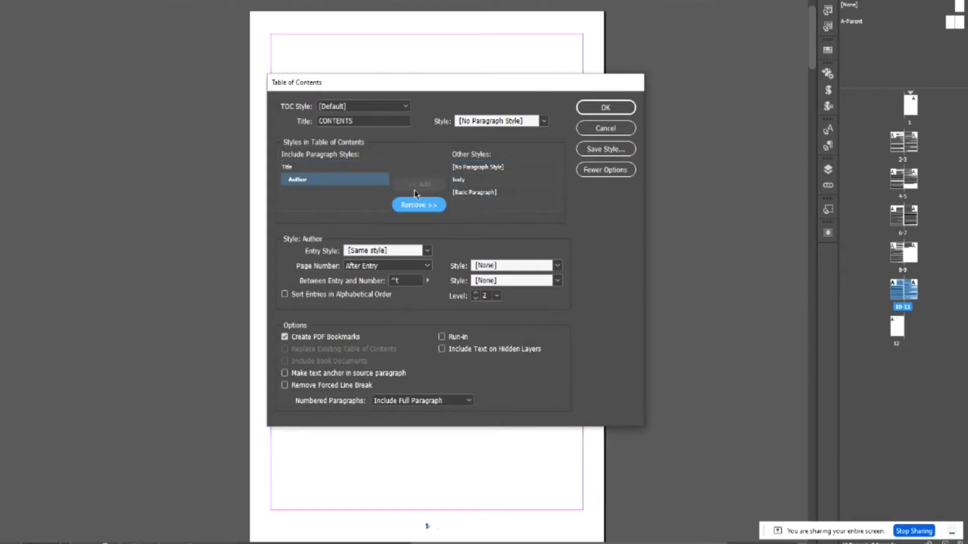
{"action": "left_click", "coordinate": [306, 170]}
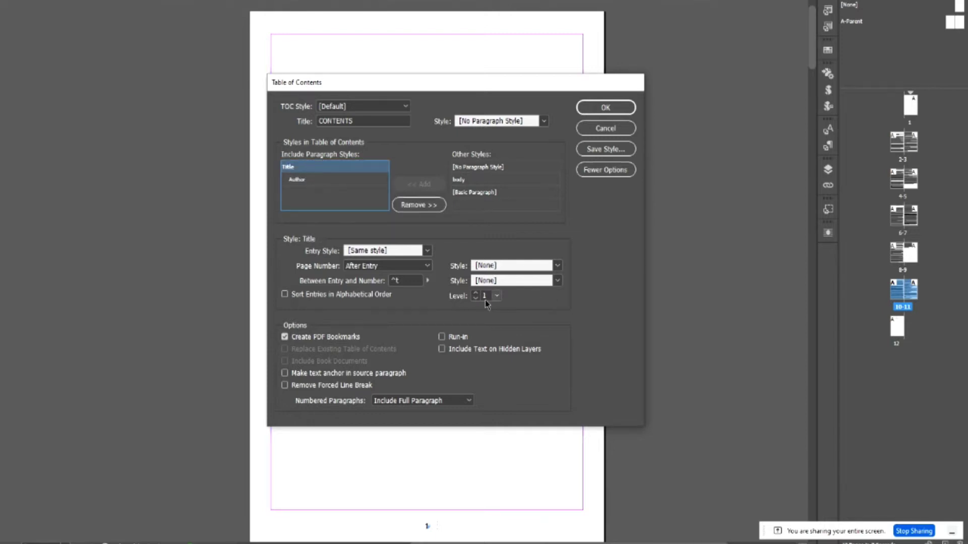
{"action": "left_click", "coordinate": [303, 181]}
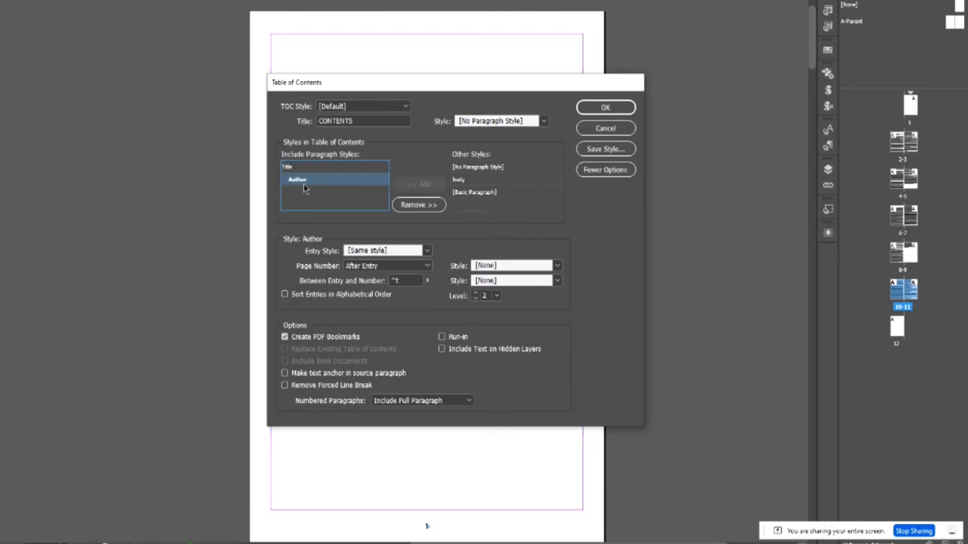
{"action": "left_click", "coordinate": [475, 298]}
{"action": "left_click", "coordinate": [476, 294]}
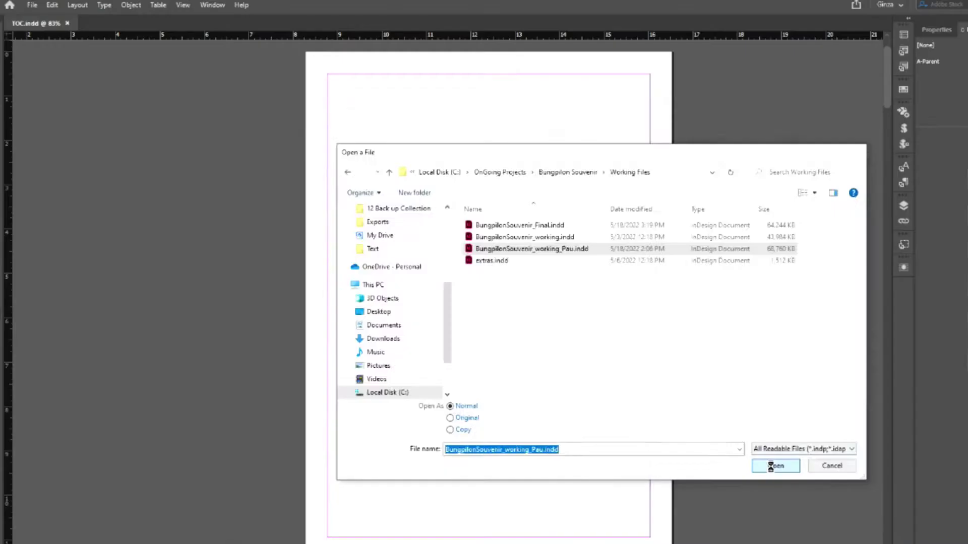
- Open BungpilonSouvenir_working_Pau.indd and view its contents page in Preview mode
{"action": "left_click", "coordinate": [778, 461]}
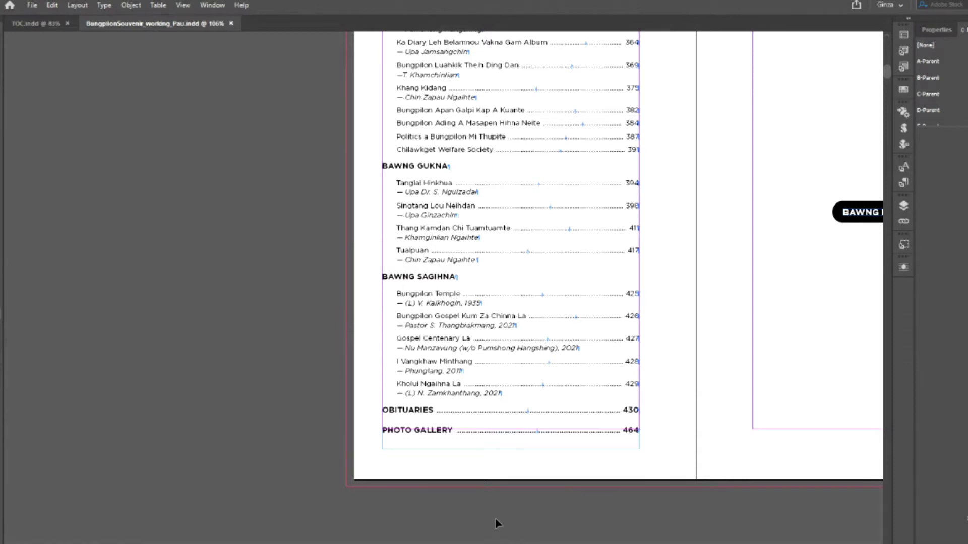
{"action": "key", "text": "w"}
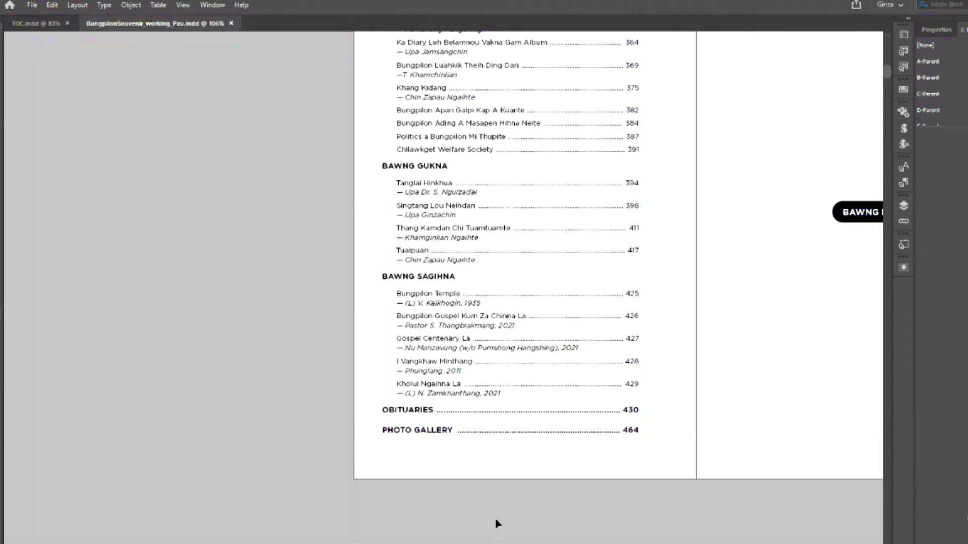
{"action": "scroll", "coordinate": [498, 524], "scroll_direction": "up", "scroll_amount": 3}
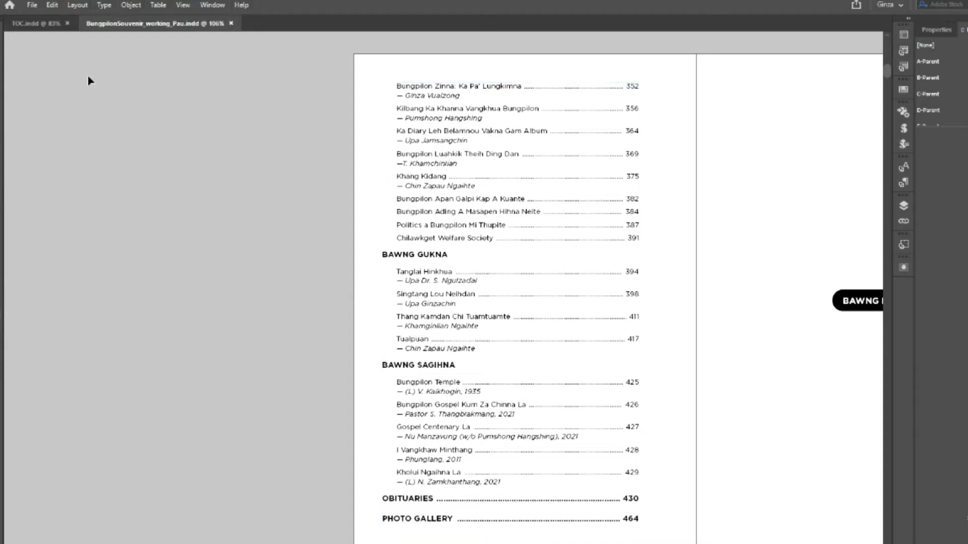
- Review the souvenir booklet's Table of Contents styles, cancel unchanged, and close the booklet
{"action": "left_click", "coordinate": [85, 6]}
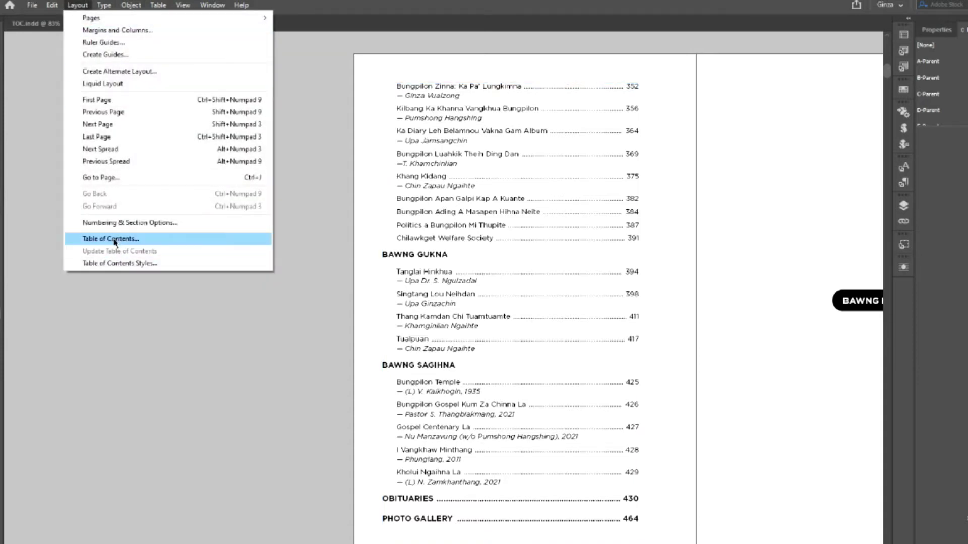
{"action": "left_click", "coordinate": [111, 239]}
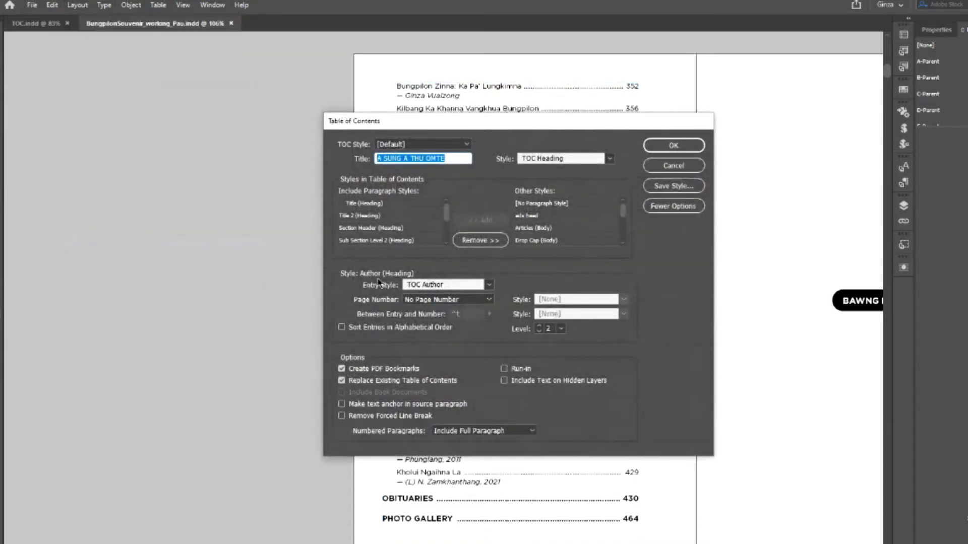
{"action": "left_click_drag", "start_coordinate": [446, 214], "coordinate": [447, 241]}
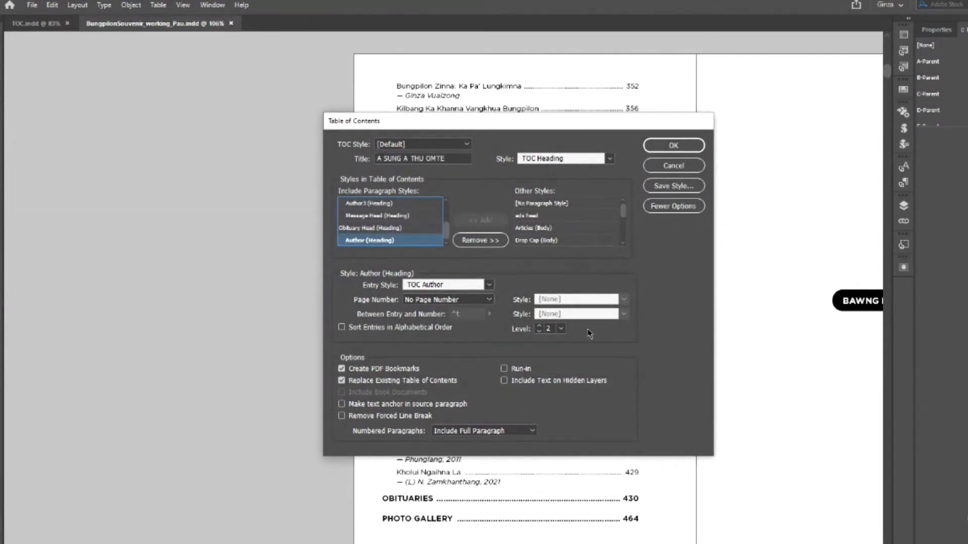
{"action": "left_click_drag", "start_coordinate": [446, 229], "coordinate": [446, 210]}
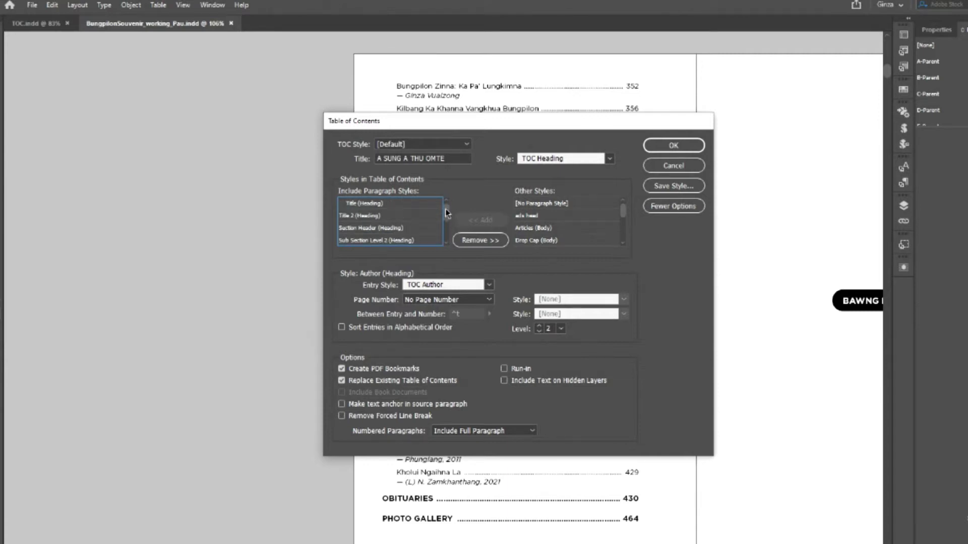
{"action": "left_click", "coordinate": [674, 166]}
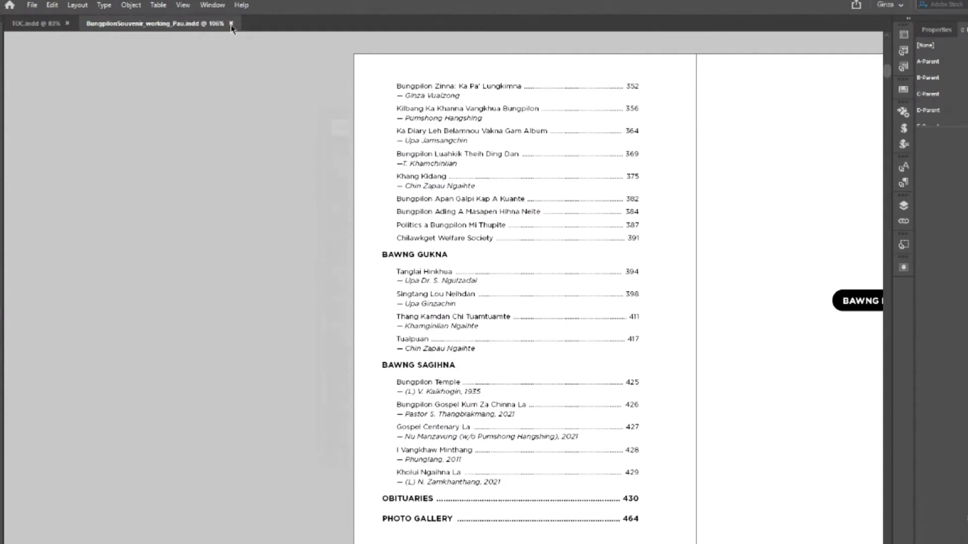
{"action": "left_click", "coordinate": [231, 24]}
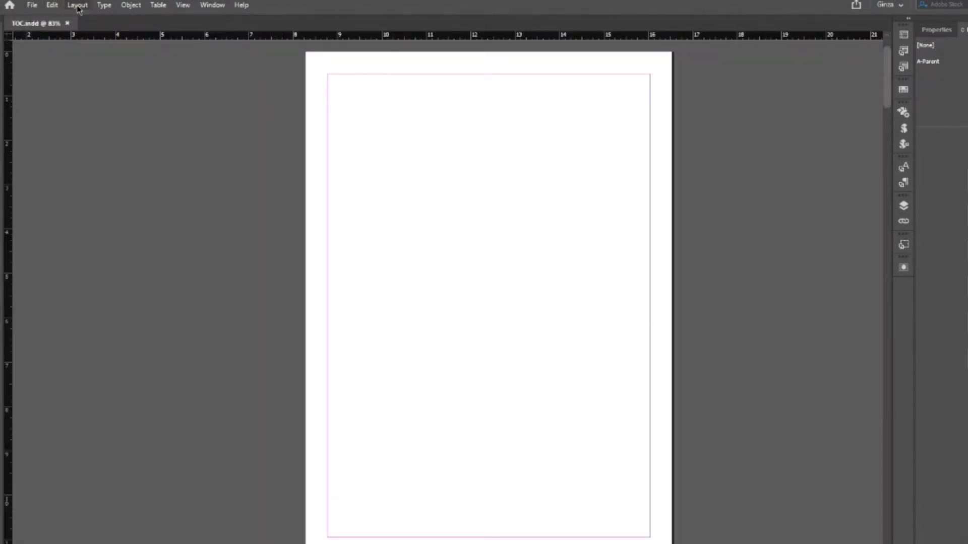
- Include the Title and Author styles in the table of contents, with Author at level 1
{"action": "left_click", "coordinate": [77, 7]}
{"action": "left_click", "coordinate": [126, 238]}
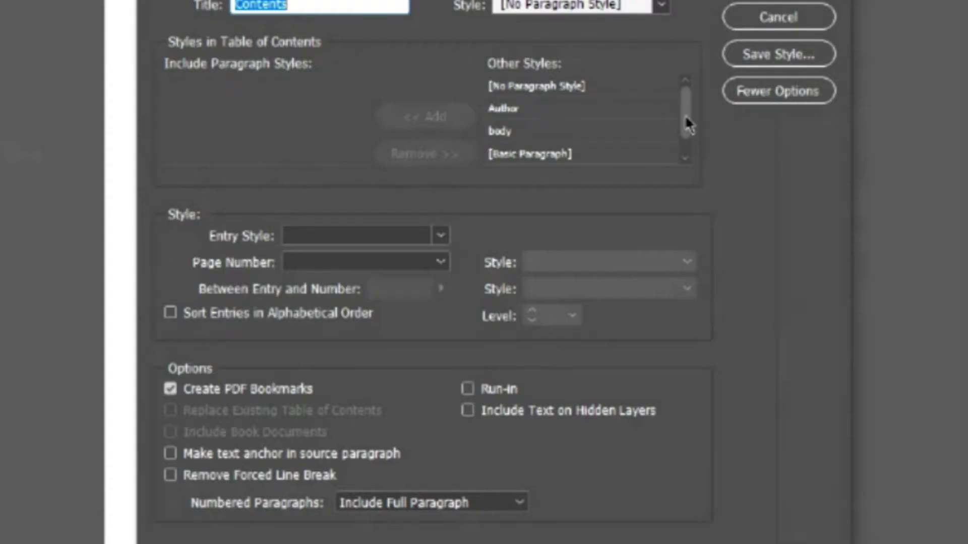
{"action": "scroll", "coordinate": [615, 240], "scroll_direction": "down", "scroll_amount": 1}
{"action": "left_click", "coordinate": [540, 154]}
{"action": "left_click", "coordinate": [436, 117]}
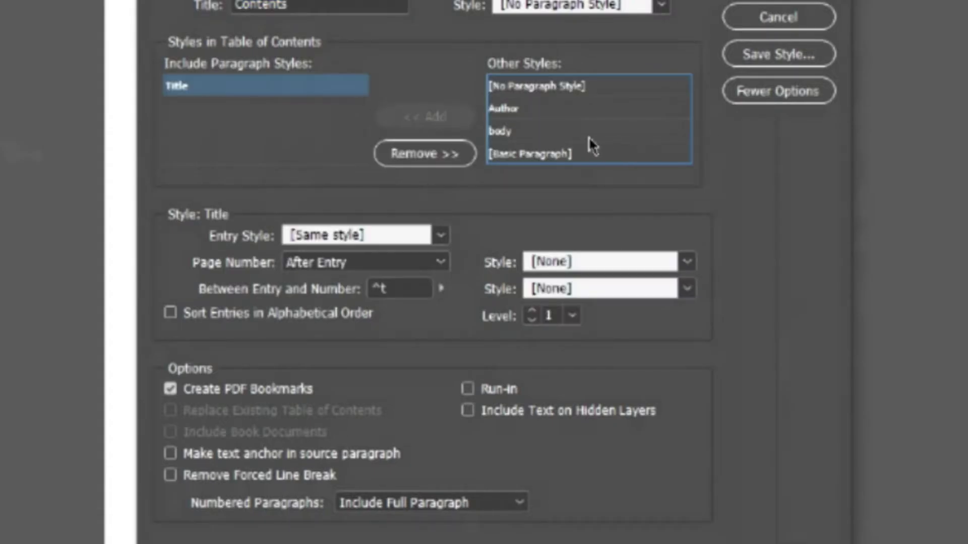
{"action": "left_click", "coordinate": [512, 110]}
{"action": "left_click", "coordinate": [432, 125]}
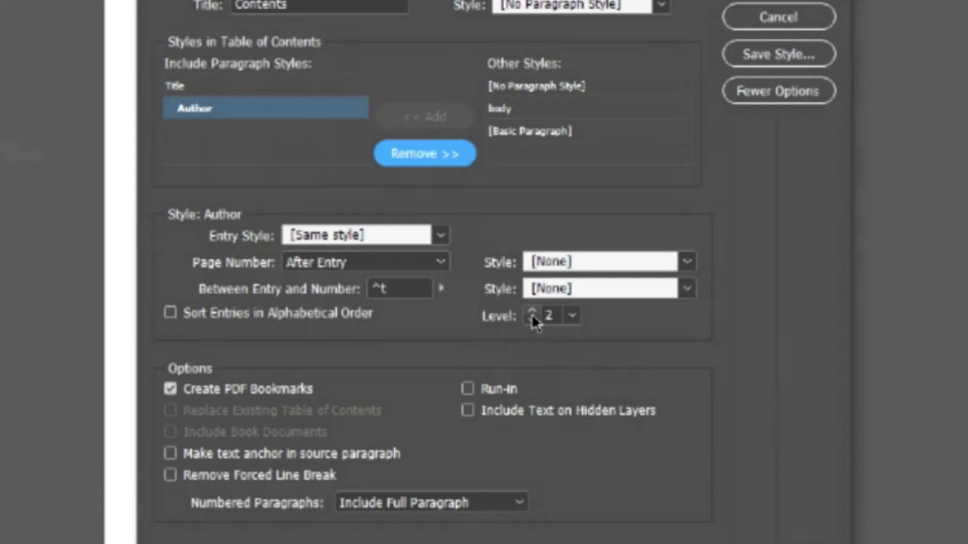
{"action": "left_click", "coordinate": [532, 322]}
- For Title entries, keep page numbers After Entry with only a Right Indent Tab (^y) before them
{"action": "left_click", "coordinate": [226, 88]}
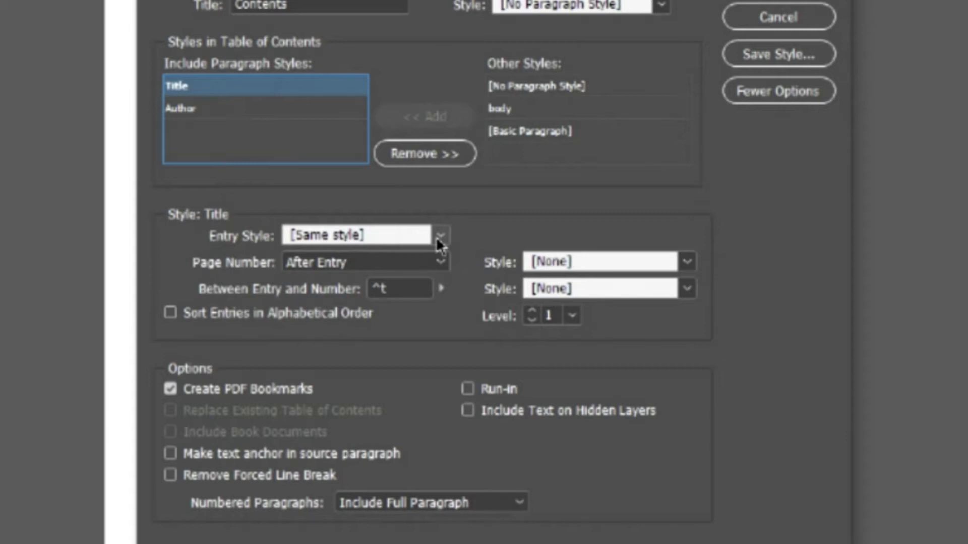
{"action": "left_click", "coordinate": [439, 237]}
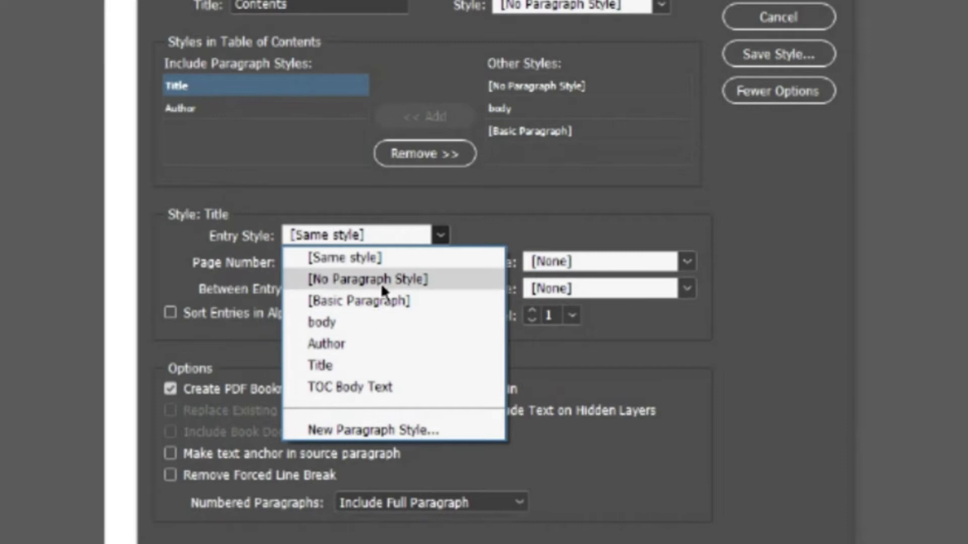
{"action": "left_click", "coordinate": [485, 203]}
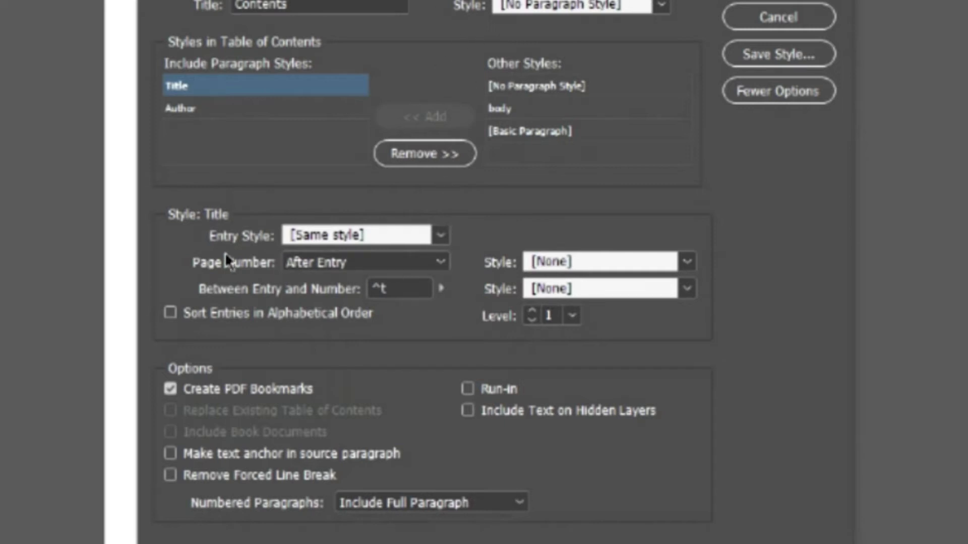
{"action": "left_click", "coordinate": [439, 263]}
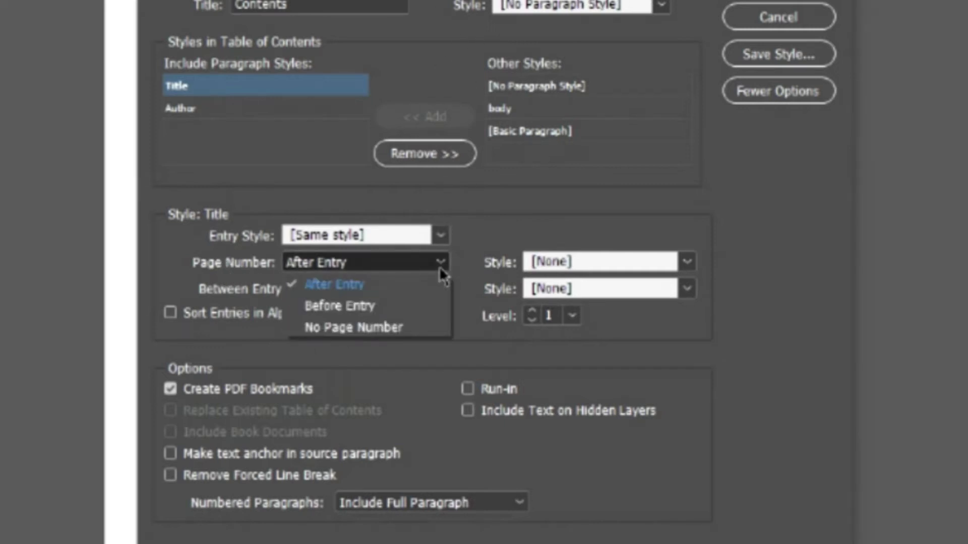
{"action": "left_click", "coordinate": [440, 266]}
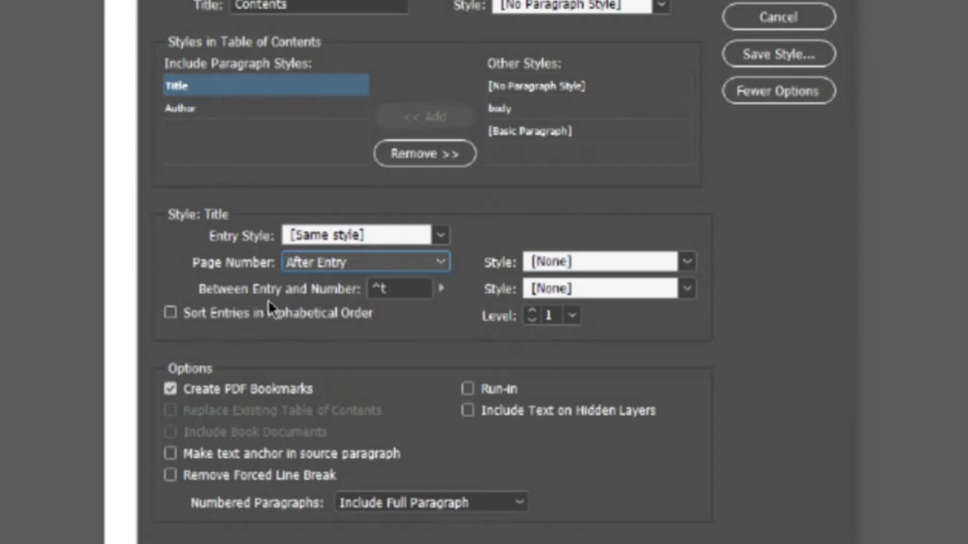
{"action": "left_click", "coordinate": [441, 290]}
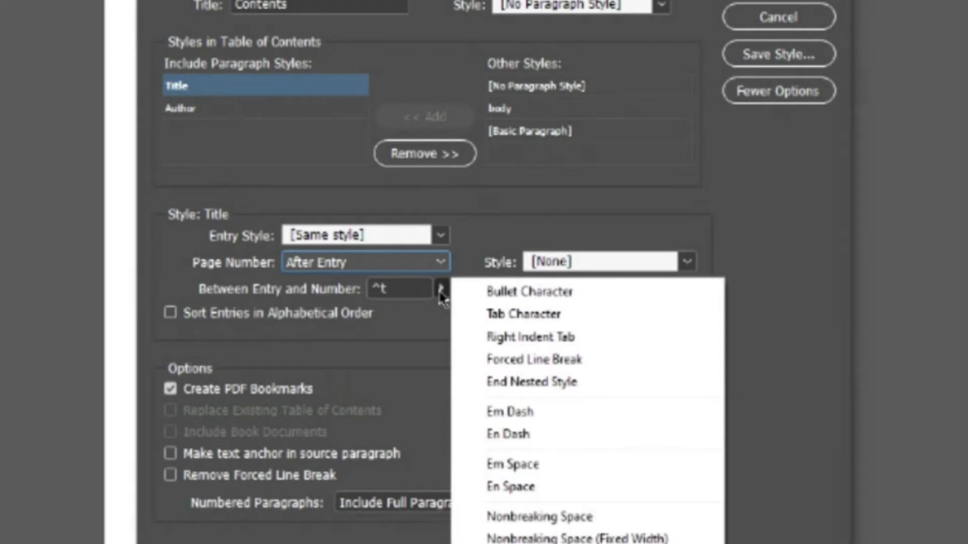
{"action": "left_click", "coordinate": [515, 336]}
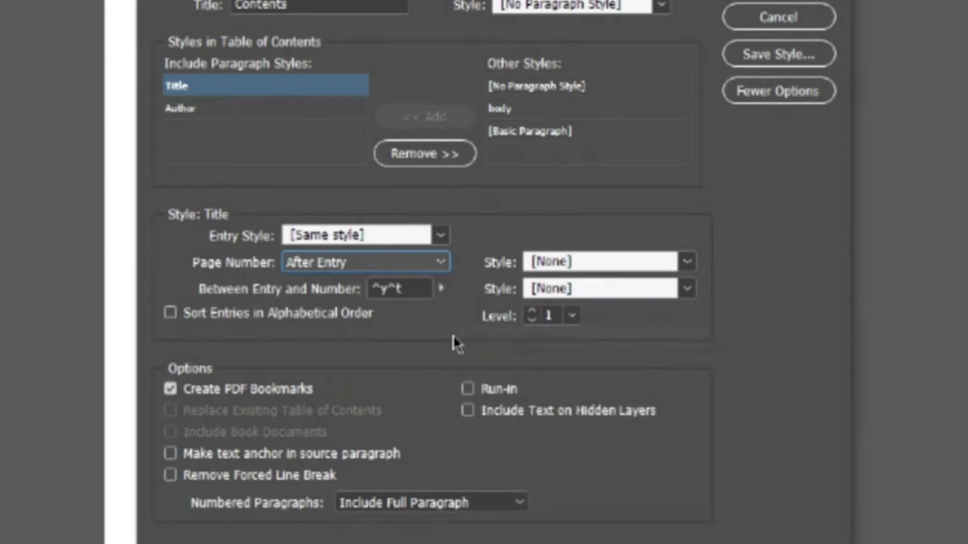
{"action": "key", "text": "Tab"}
{"action": "key", "text": "BackSpace"}
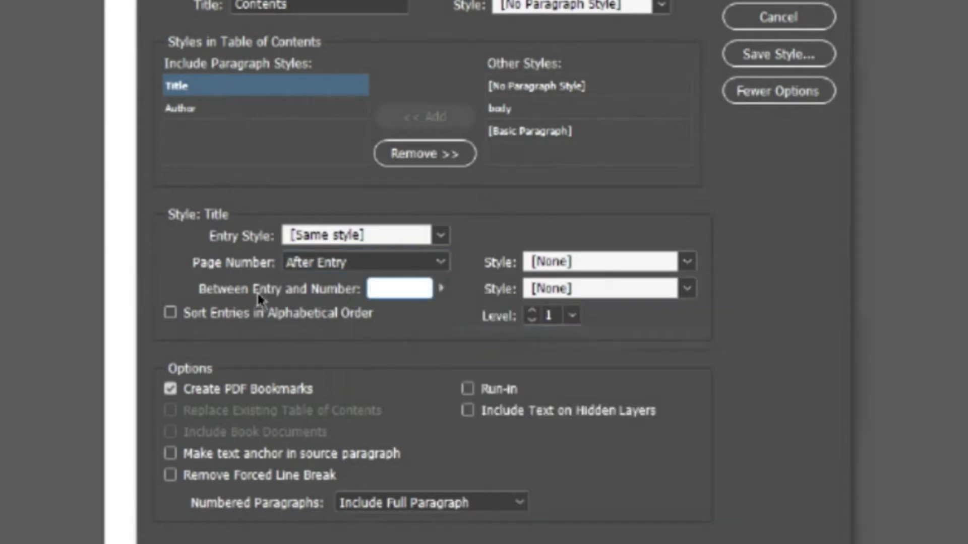
{"action": "left_click", "coordinate": [441, 289]}
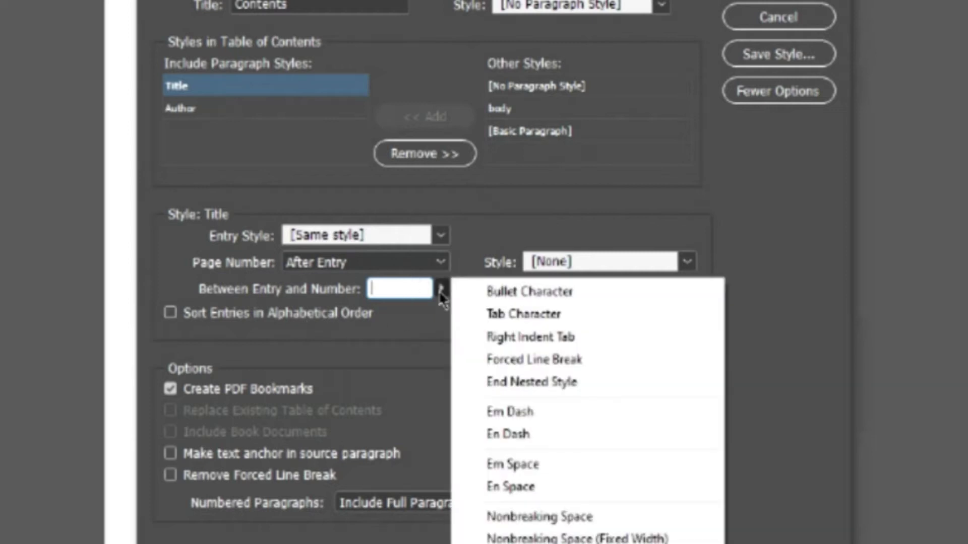
{"action": "left_click", "coordinate": [499, 339]}
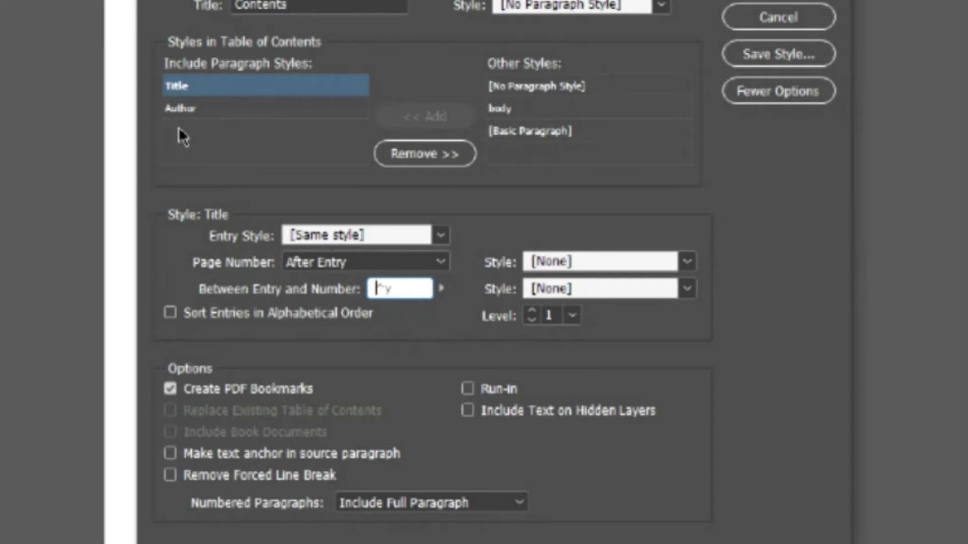
- Replace the Author entries' separator with a Right Indent Tab (^y) and keep numbers After Entry
{"action": "left_click", "coordinate": [181, 109]}
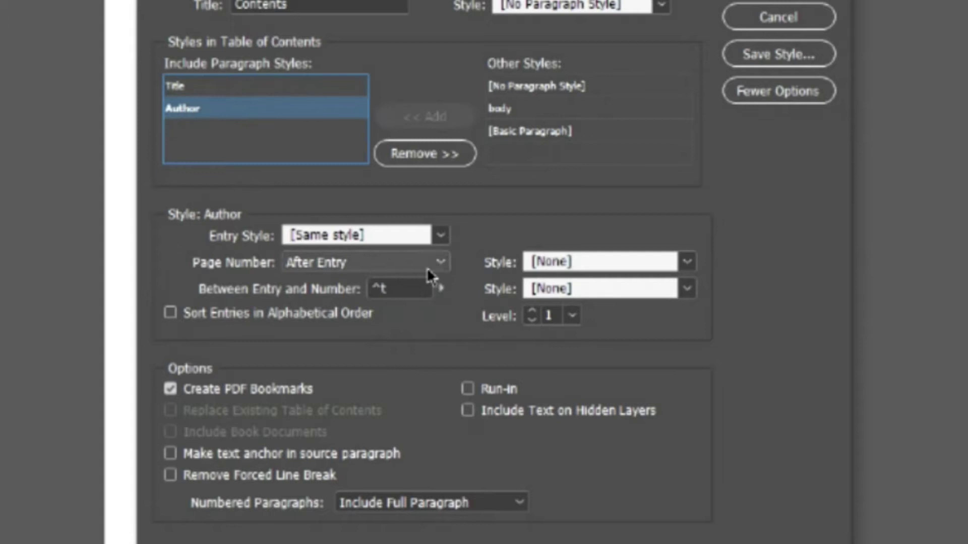
{"action": "double_click", "coordinate": [398, 289]}
{"action": "key", "text": "BackSpace"}
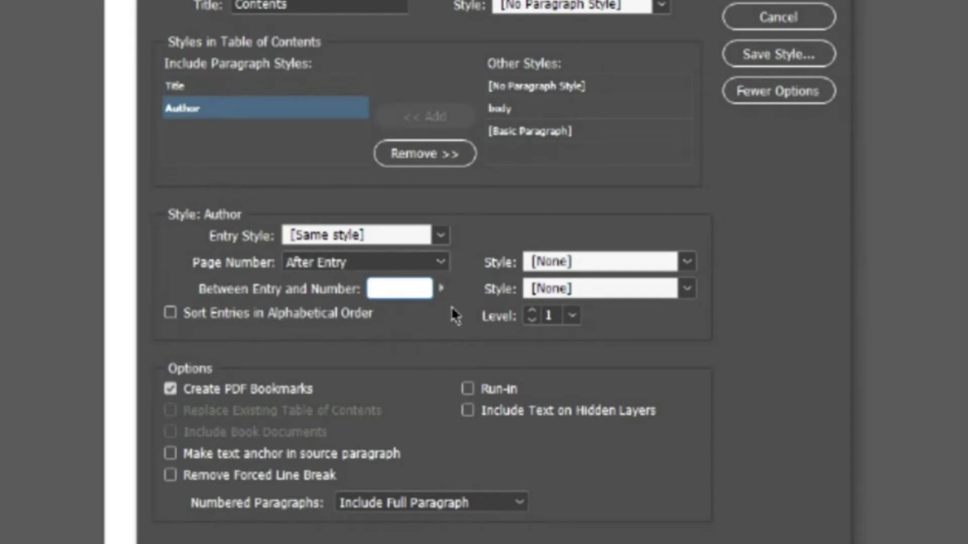
{"action": "left_click", "coordinate": [441, 288]}
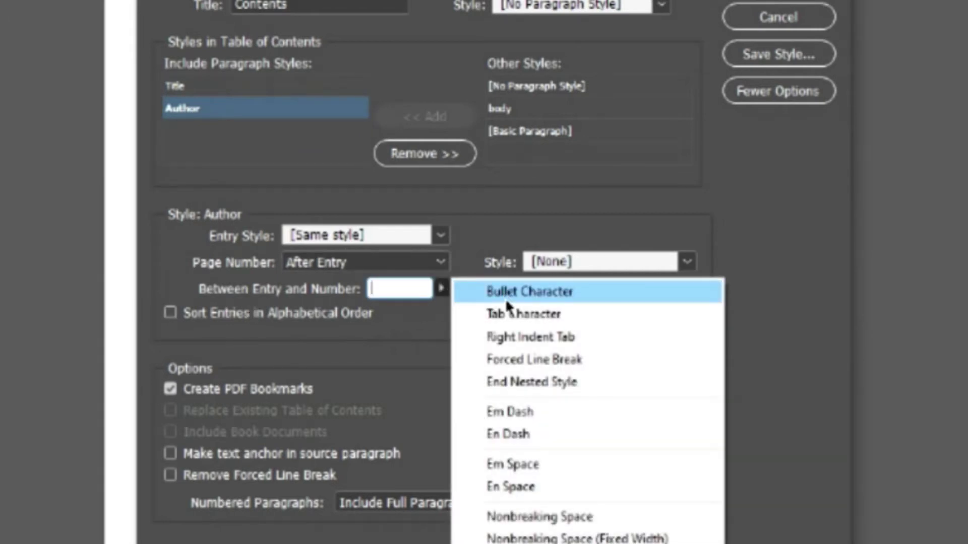
{"action": "left_click", "coordinate": [530, 337]}
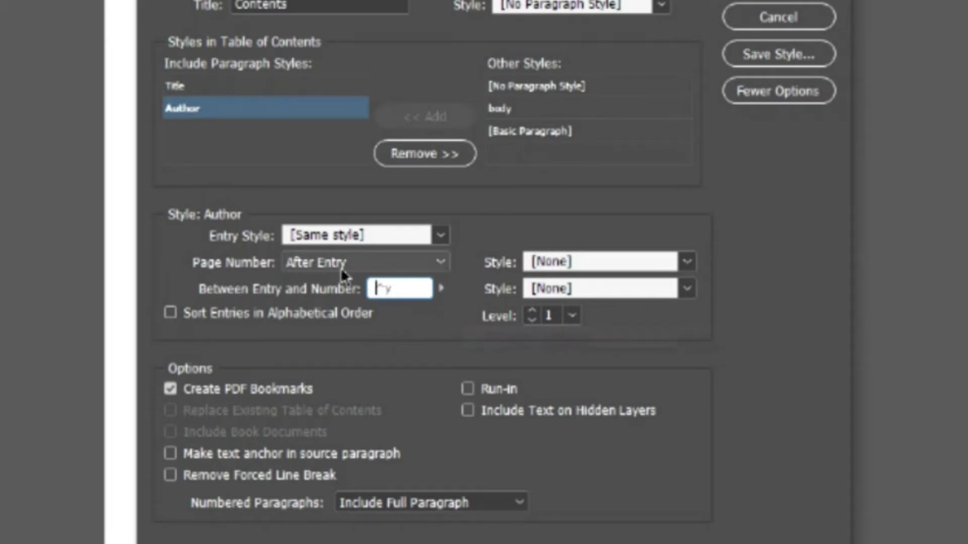
{"action": "left_click", "coordinate": [438, 265]}
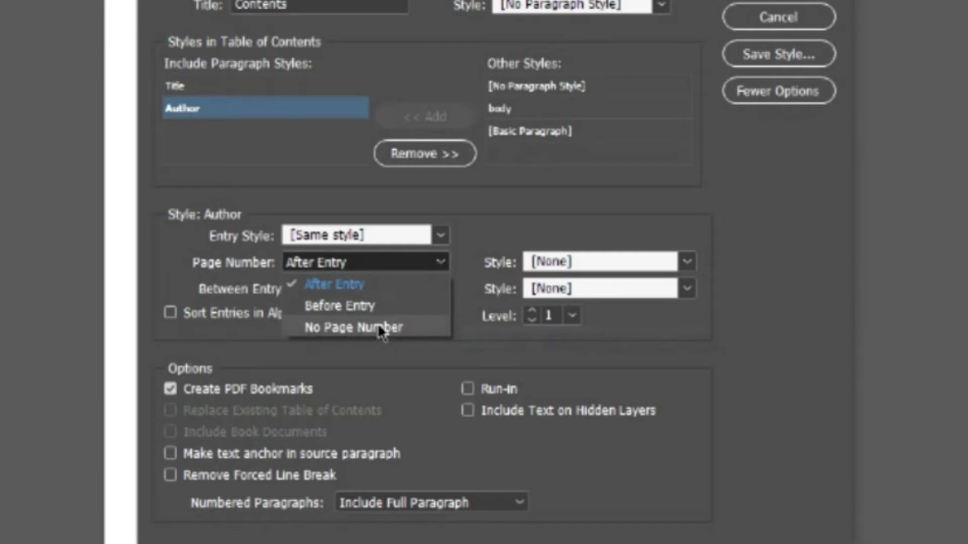
{"action": "left_click", "coordinate": [583, 212]}
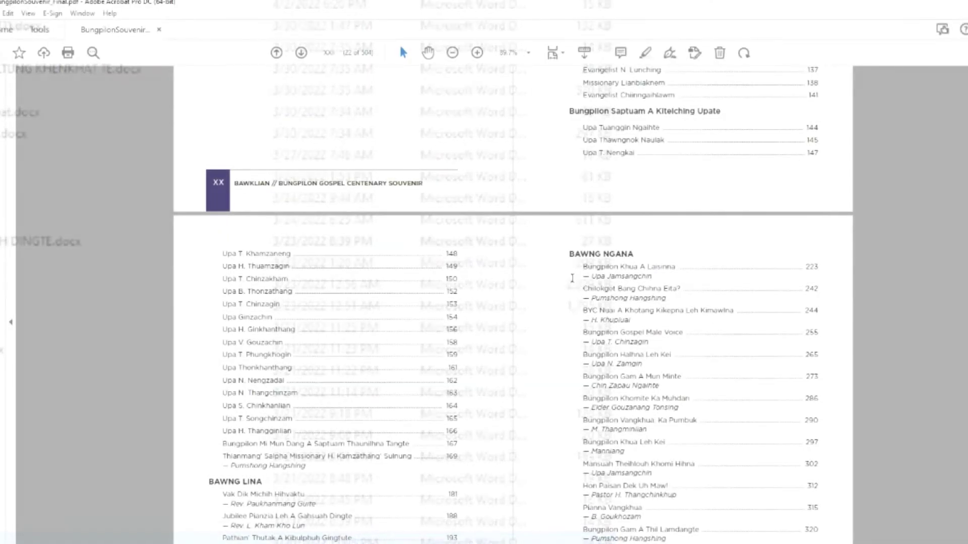
- Scroll up to the A SUNG A THU OMTE contents page and select the BAWNG KHATNA heading
{"action": "scroll", "coordinate": [572, 278], "scroll_direction": "up", "scroll_amount": 8}
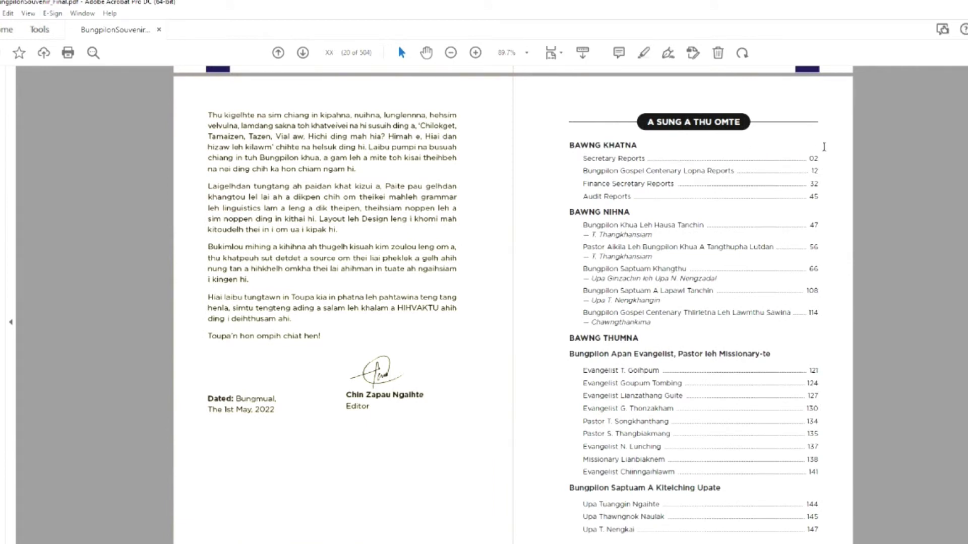
{"action": "left_click_drag", "start_coordinate": [638, 145], "coordinate": [567, 145]}
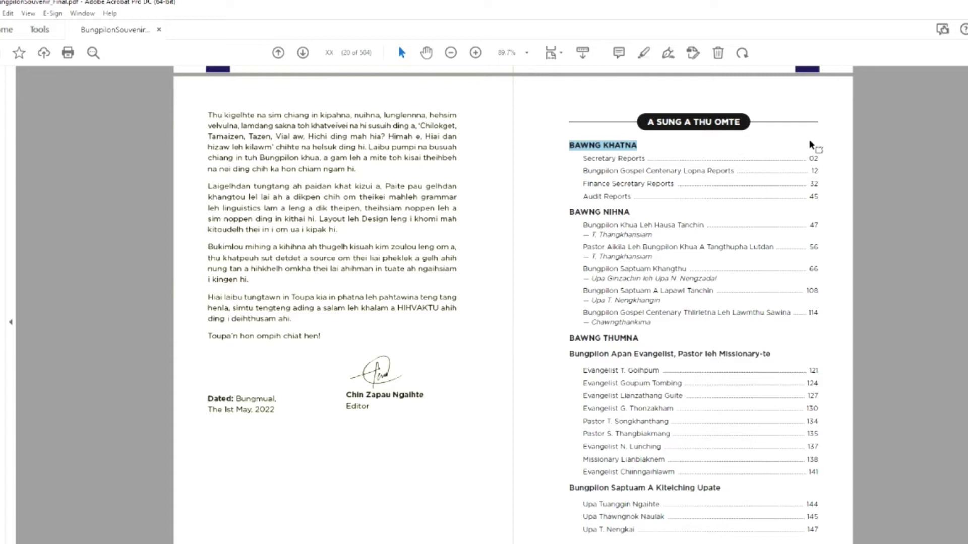
{"action": "mouse_move", "coordinate": [688, 146]}
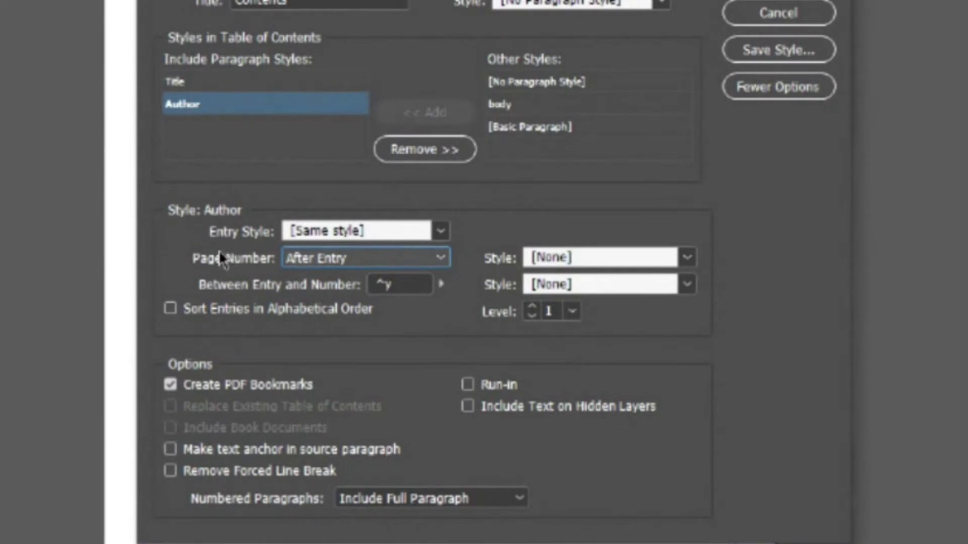
- Try other Title page-number positions, settle on After Entry, and accept the contents settings
{"action": "left_click", "coordinate": [172, 89]}
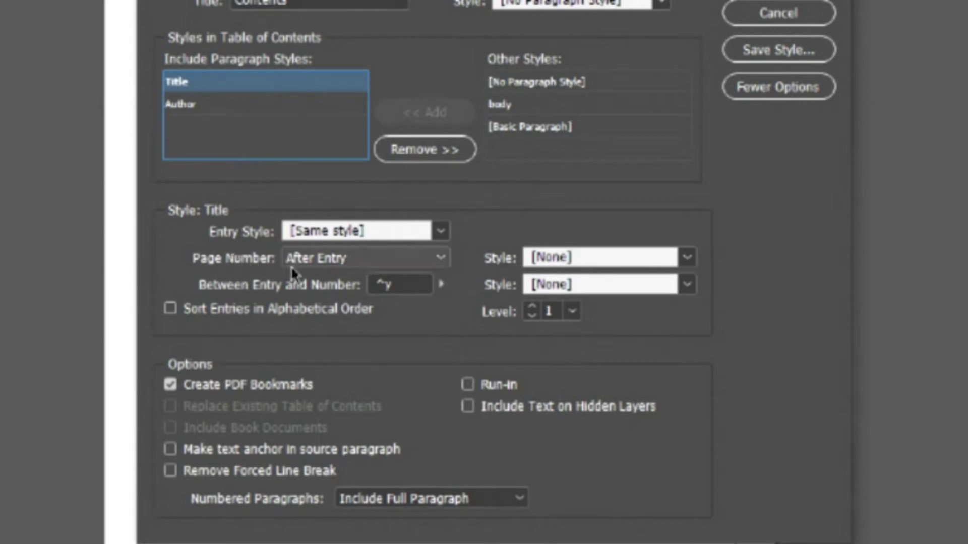
{"action": "left_click", "coordinate": [442, 258]}
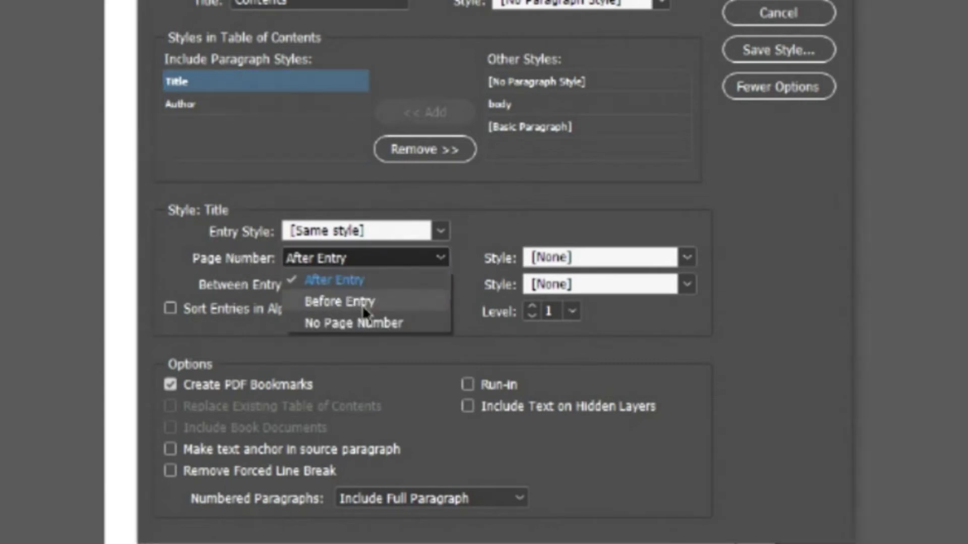
{"action": "left_click", "coordinate": [357, 323]}
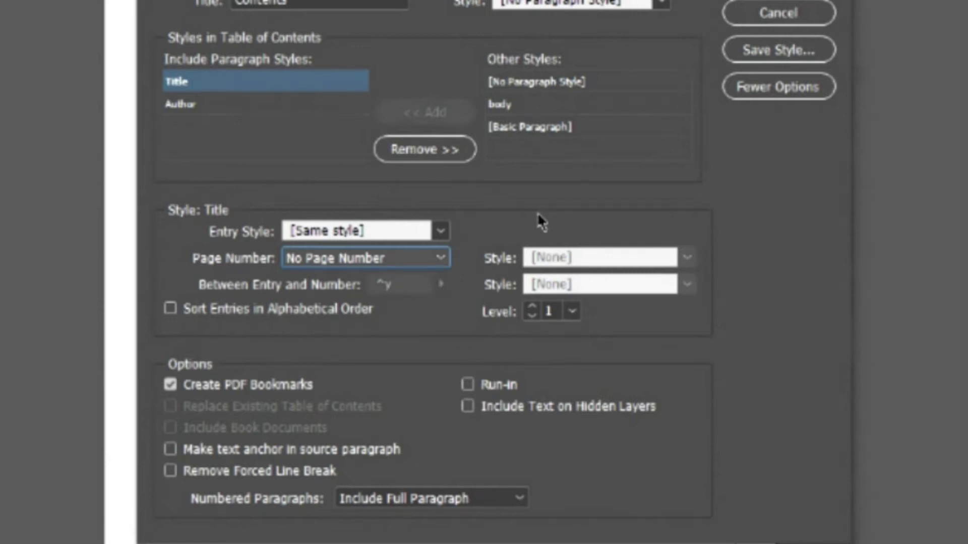
{"action": "left_click", "coordinate": [450, 258]}
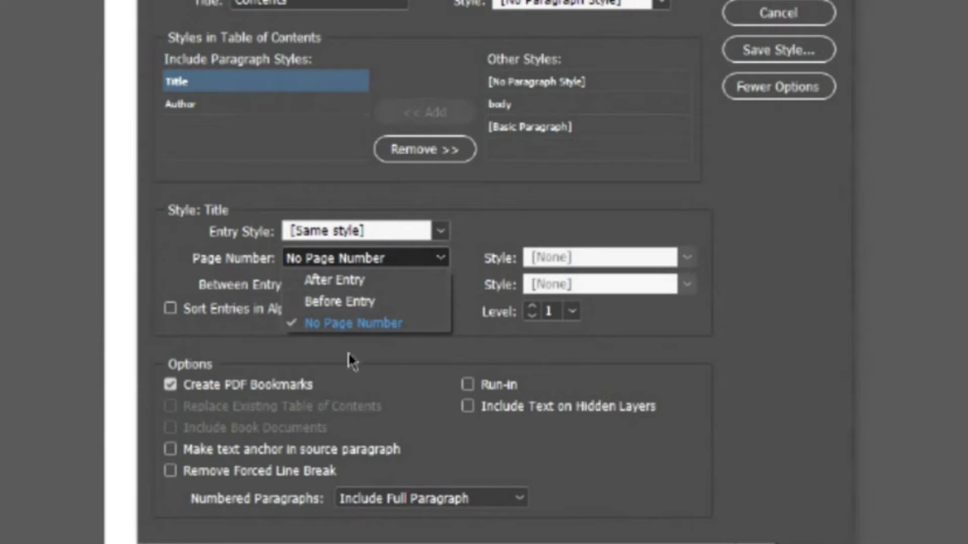
{"action": "left_click", "coordinate": [355, 306]}
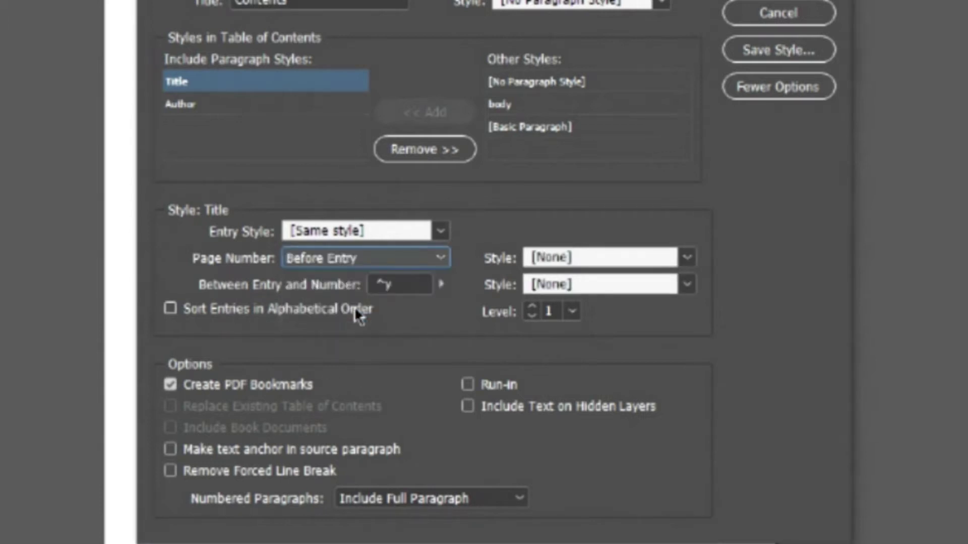
{"action": "left_click", "coordinate": [435, 266]}
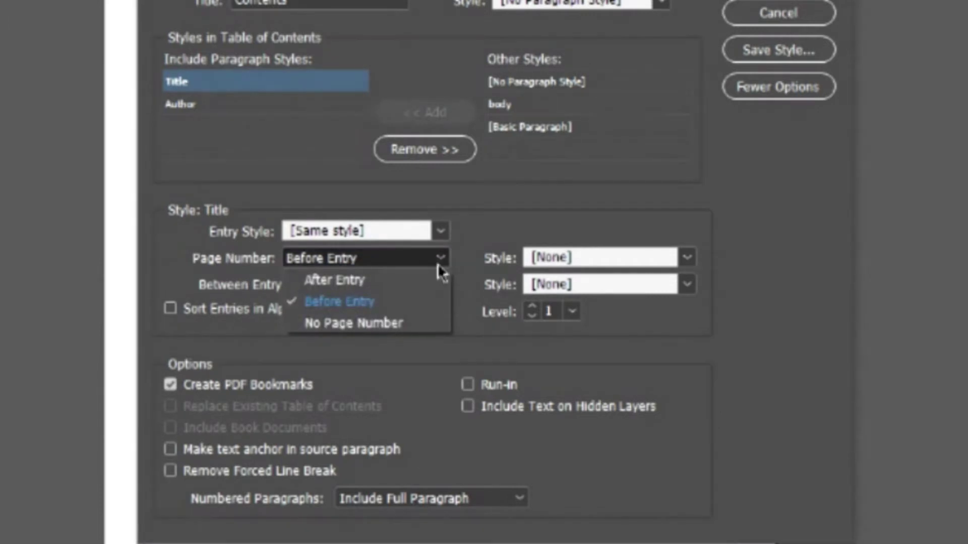
{"action": "left_click", "coordinate": [358, 279]}
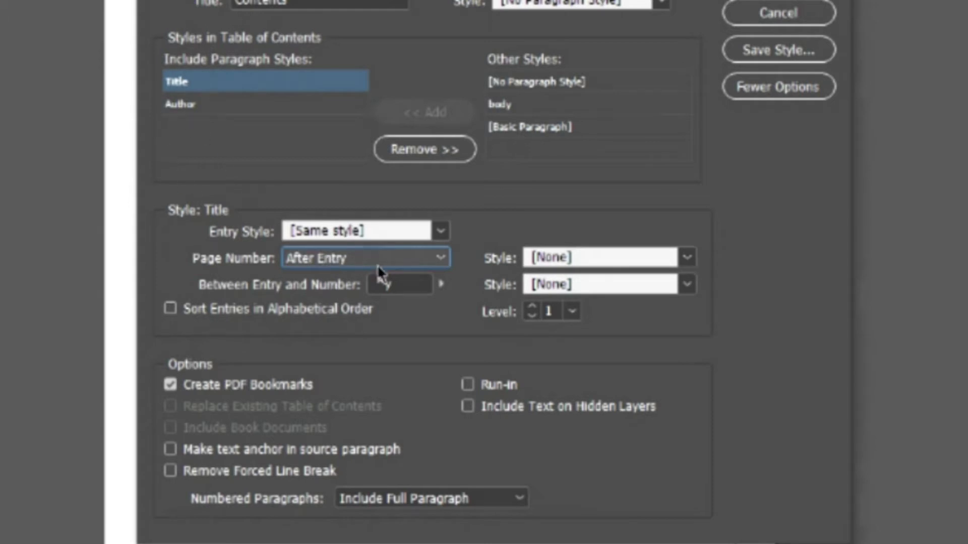
{"action": "left_click", "coordinate": [668, 149]}
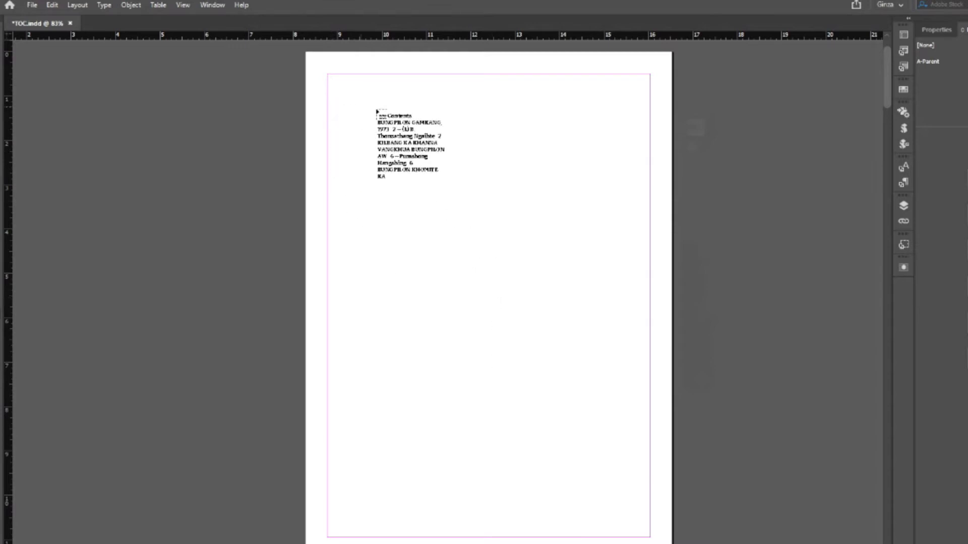
- Place the generated contents list near the page top and stretch its frame to both margins
{"action": "left_click_drag", "start_coordinate": [379, 110], "coordinate": [507, 257]}
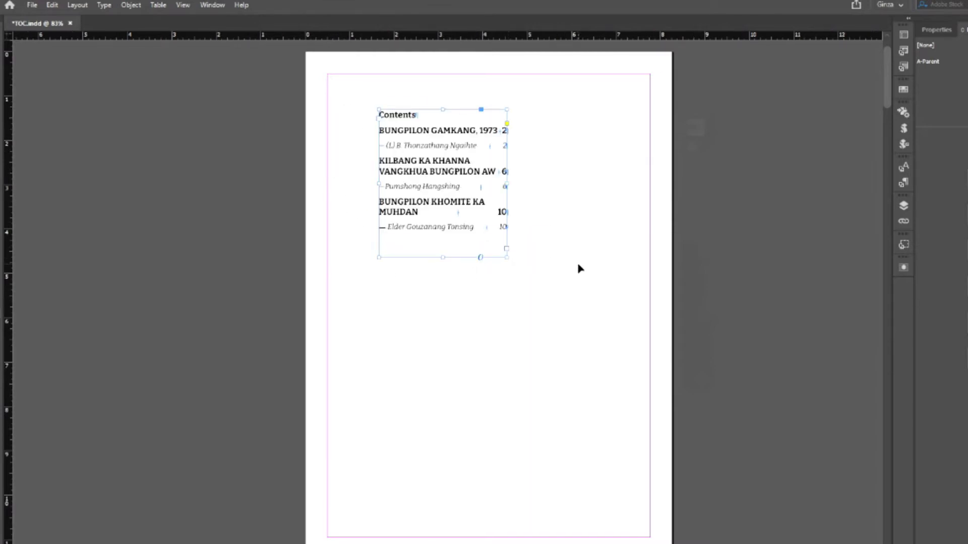
{"action": "left_click_drag", "start_coordinate": [378, 184], "coordinate": [327, 183]}
{"action": "left_click_drag", "start_coordinate": [507, 185], "coordinate": [650, 196]}
{"action": "left_click_drag", "start_coordinate": [488, 257], "coordinate": [502, 429]}
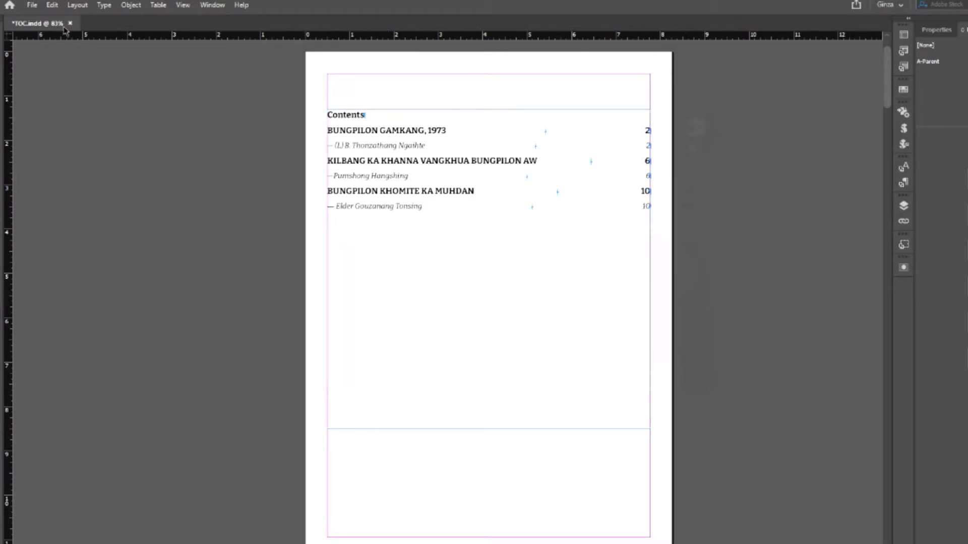
- Save the document with the placed contents list
{"action": "left_click", "coordinate": [32, 5]}
{"action": "left_click", "coordinate": [49, 83]}
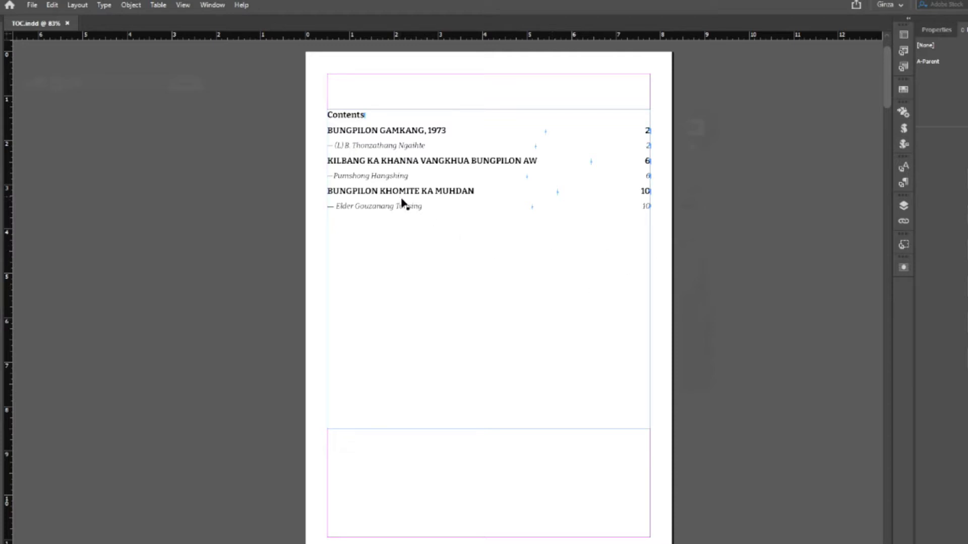
{"action": "left_click", "coordinate": [449, 222]}
{"action": "left_click", "coordinate": [727, 236]}
- Reopen the Table of Contents settings and accept them unchanged
{"action": "left_click", "coordinate": [77, 5]}
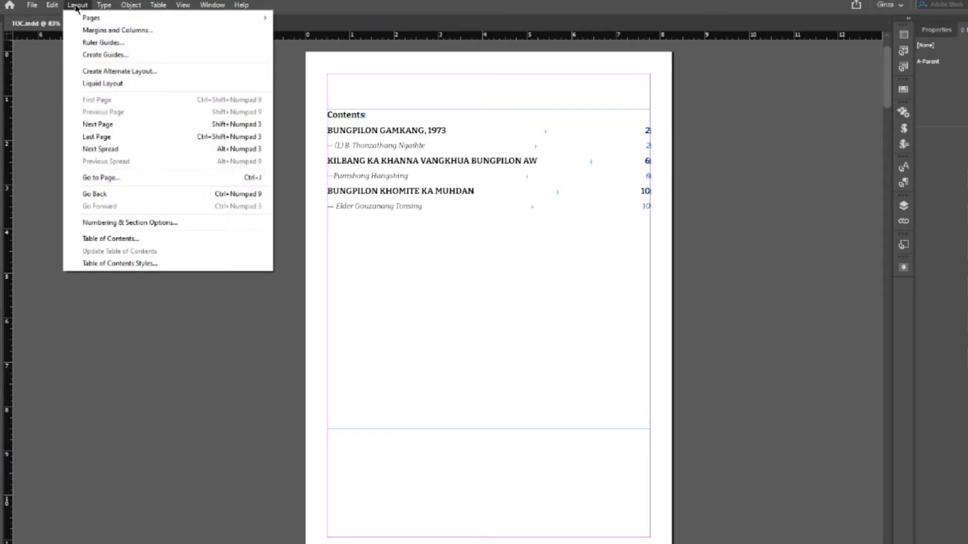
{"action": "left_click", "coordinate": [121, 239]}
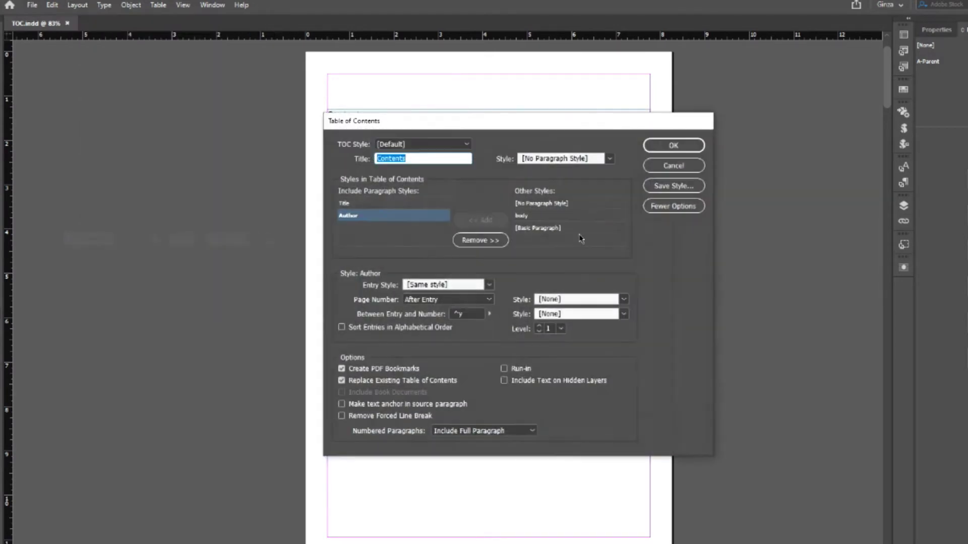
{"action": "key", "text": "Return"}
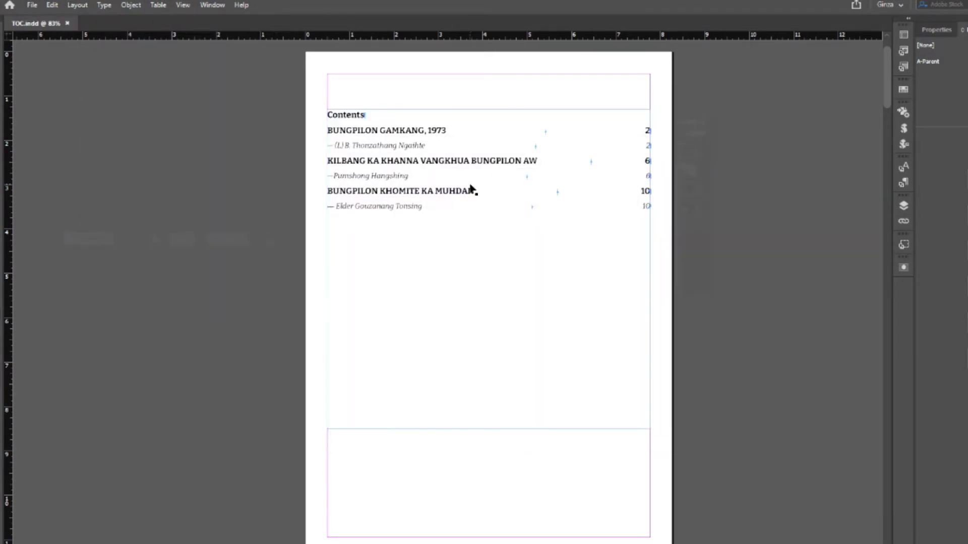
- Format the Contents heading as centred, uppercase CONTENTS in Poppins Bold 22 pt
{"action": "double_click", "coordinate": [349, 116]}
{"action": "key", "text": "ctrl+shift+c"}
{"action": "left_click", "coordinate": [927, 205]}
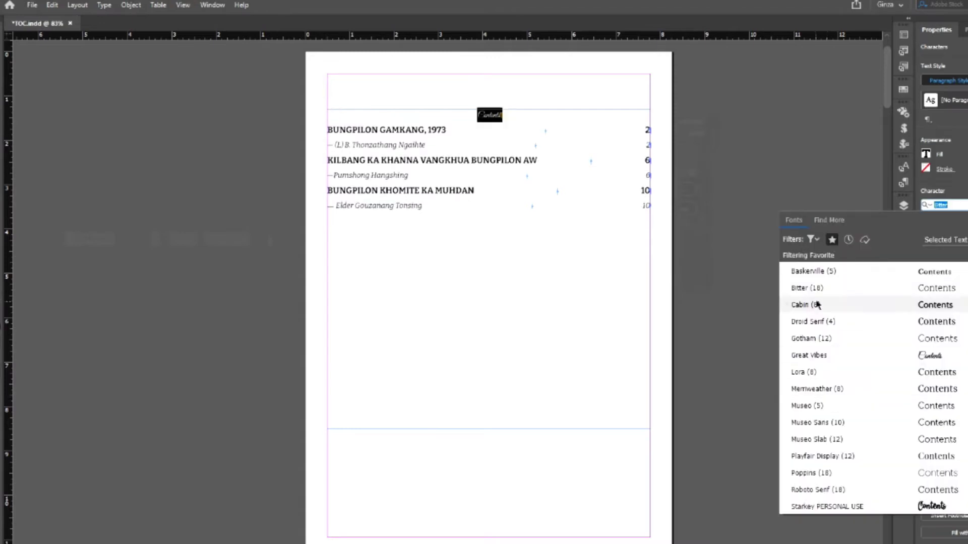
{"action": "left_click", "coordinate": [811, 473]}
{"action": "left_click", "coordinate": [104, 5]}
{"action": "left_click", "coordinate": [319, 165]}
{"action": "key", "text": "ctrl+shift+period"}
{"action": "key", "text": "ctrl+shift+period"}
{"action": "key", "text": "ctrl+shift+period"}
{"action": "key", "text": "ctrl+shift+period"}
{"action": "left_click", "coordinate": [582, 113]}
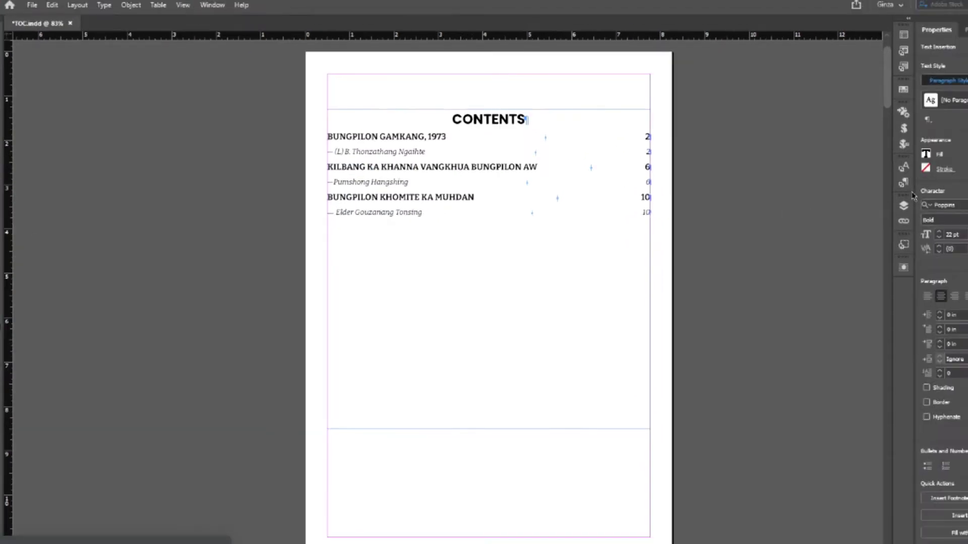
- Save the heading's formatting as a new paragraph style named 'TOC Heading'
{"action": "left_click", "coordinate": [904, 182]}
{"action": "left_click", "coordinate": [860, 363]}
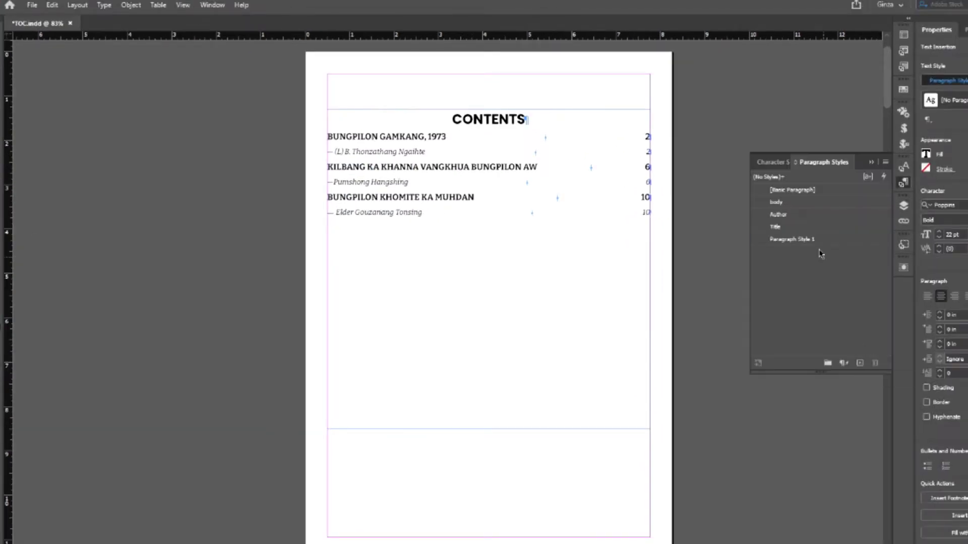
{"action": "double_click", "coordinate": [792, 239]}
{"action": "type", "text": "TOC Heading"}
{"action": "left_click", "coordinate": [730, 519]}
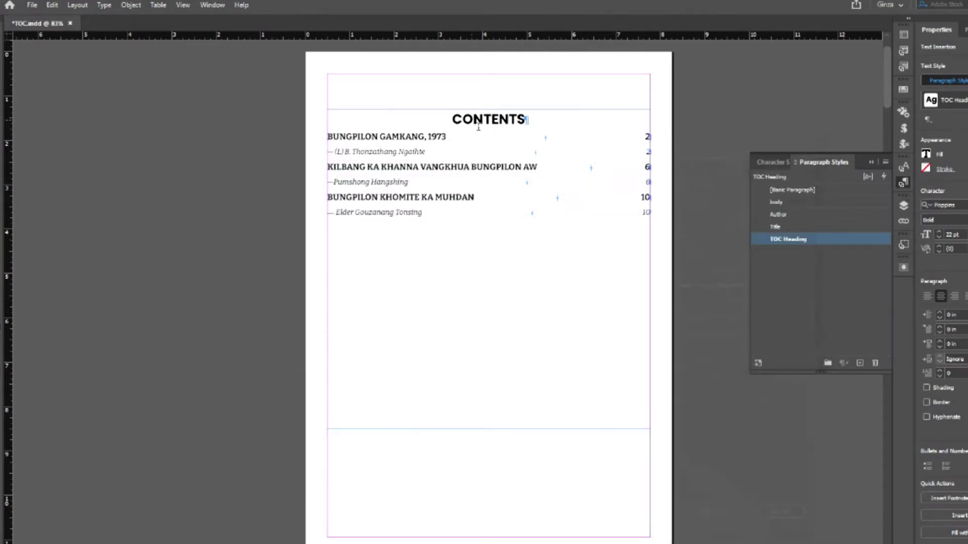
{"action": "left_click_drag", "start_coordinate": [327, 136], "coordinate": [655, 146]}
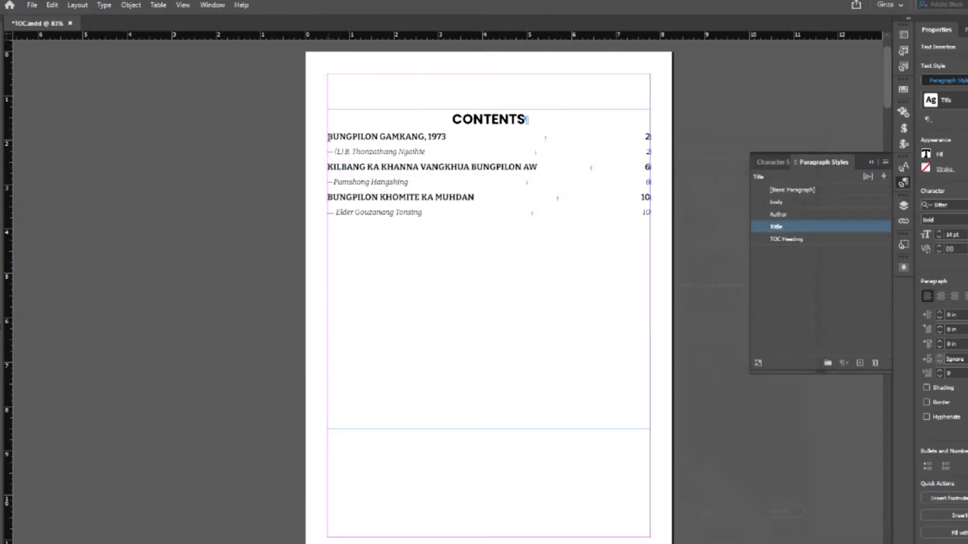
- Set the first entry to 12 pt Medium and save it as style 'TOC Title', based on no style
{"action": "left_click", "coordinate": [939, 237]}
{"action": "left_click", "coordinate": [943, 220]}
{"action": "left_click", "coordinate": [945, 333]}
{"action": "left_click", "coordinate": [605, 166]}
{"action": "right_click", "coordinate": [777, 227]}
{"action": "left_click", "coordinate": [860, 363]}
{"action": "double_click", "coordinate": [787, 238]}
{"action": "type", "text": "TOC"}
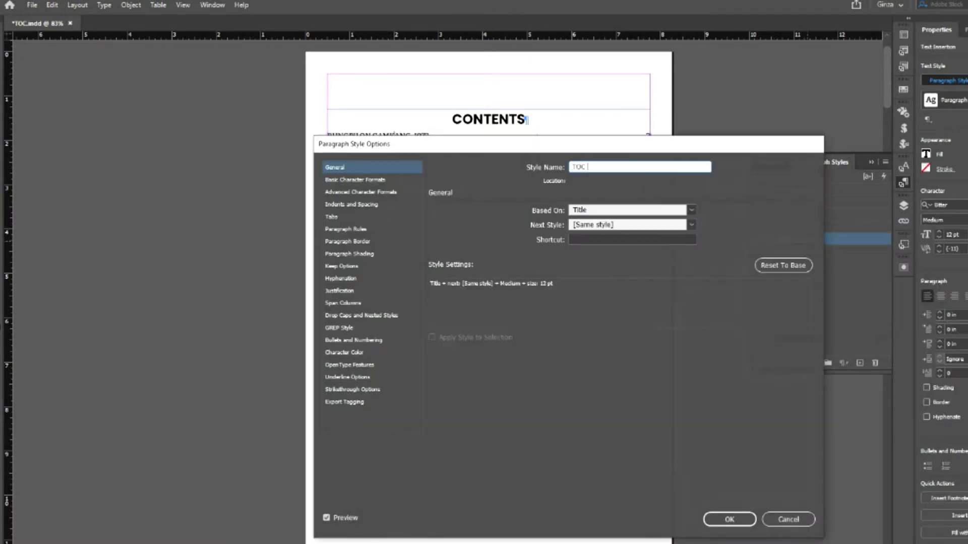
{"action": "type", "text": " Title"}
{"action": "left_click", "coordinate": [692, 210]}
{"action": "left_click", "coordinate": [633, 223]}
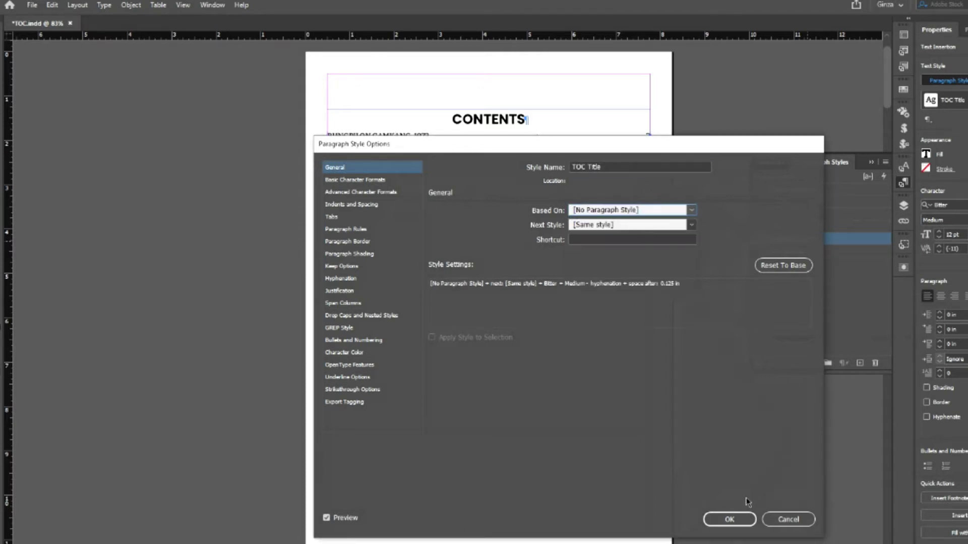
{"action": "left_click", "coordinate": [732, 519]}
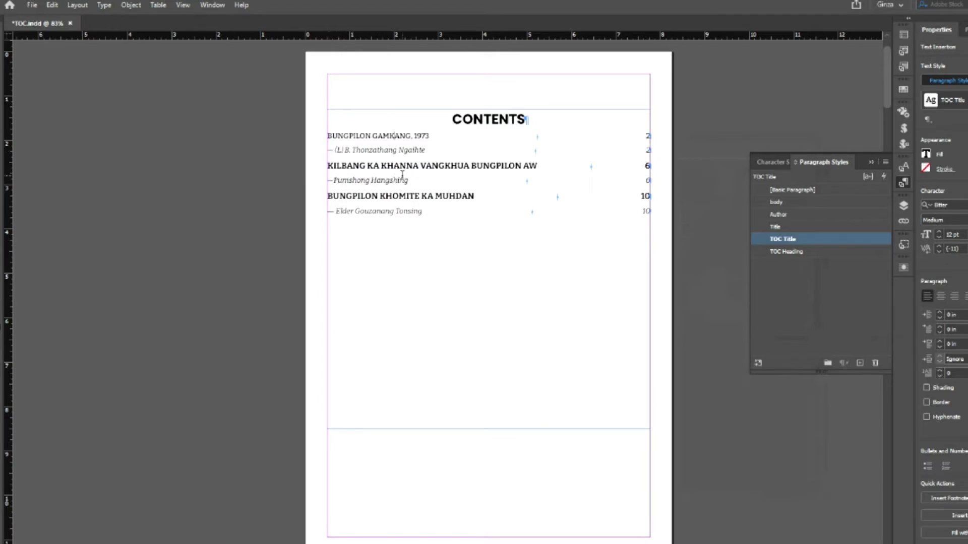
- Create a 'TOC Author' paragraph style from an author line, based on [No Paragraph Style]
{"action": "left_click", "coordinate": [364, 149]}
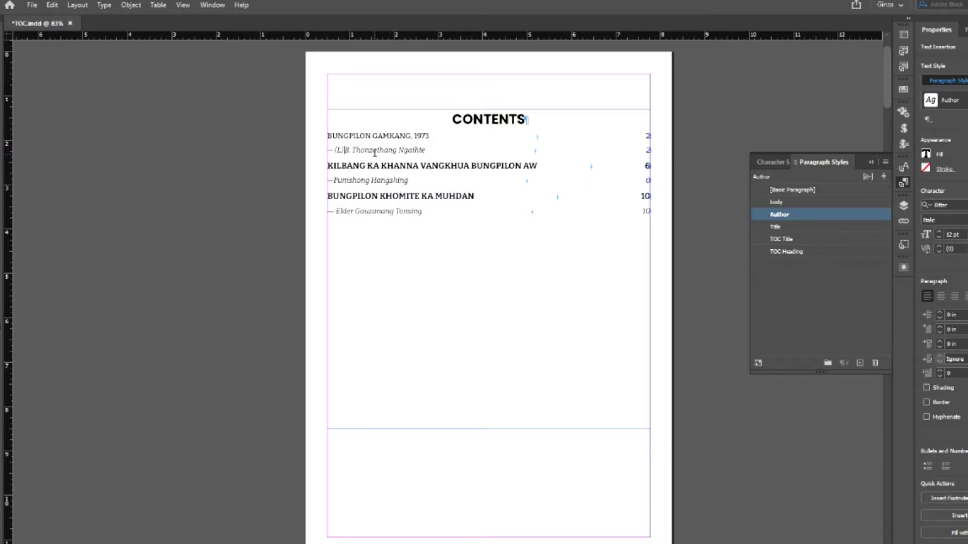
{"action": "left_click", "coordinate": [860, 363]}
{"action": "double_click", "coordinate": [804, 228]}
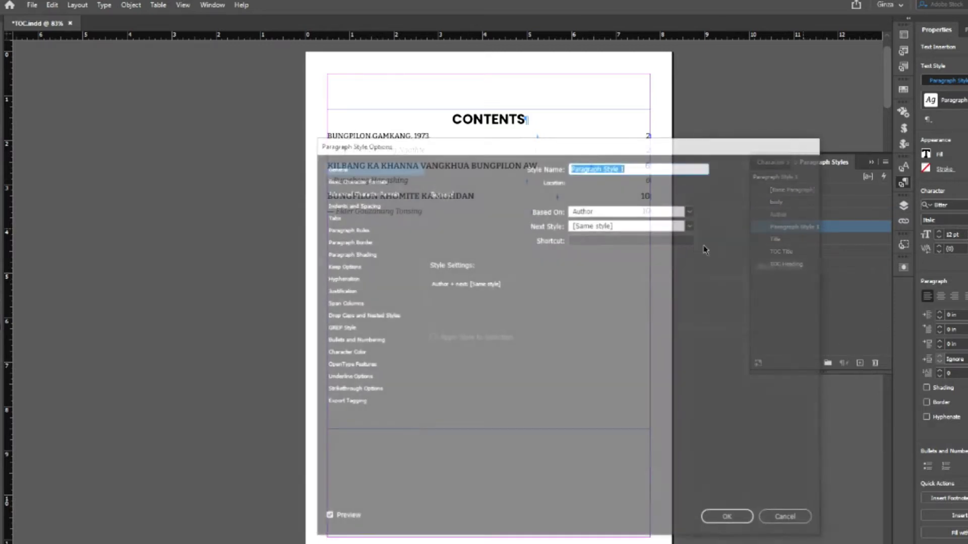
{"action": "type", "text": "TOC Author"}
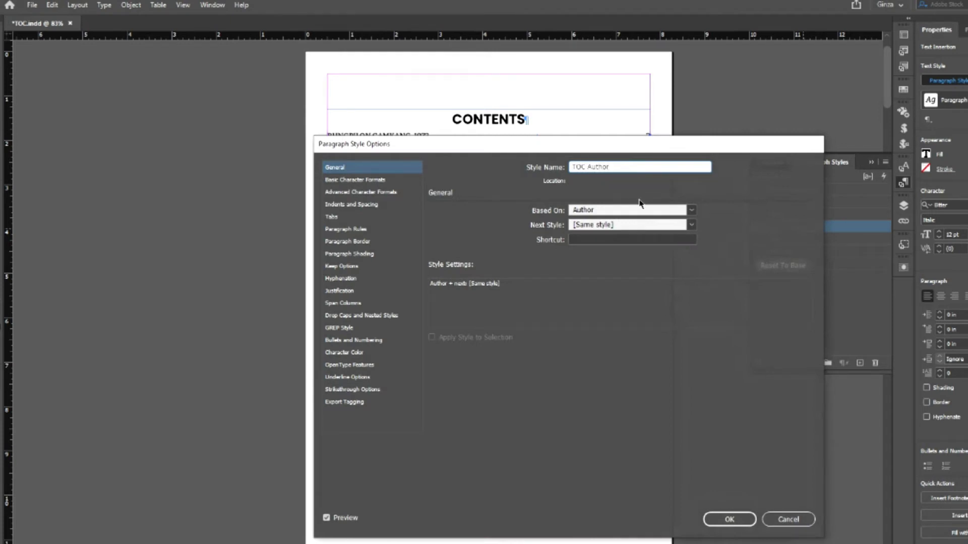
{"action": "left_click", "coordinate": [691, 210]}
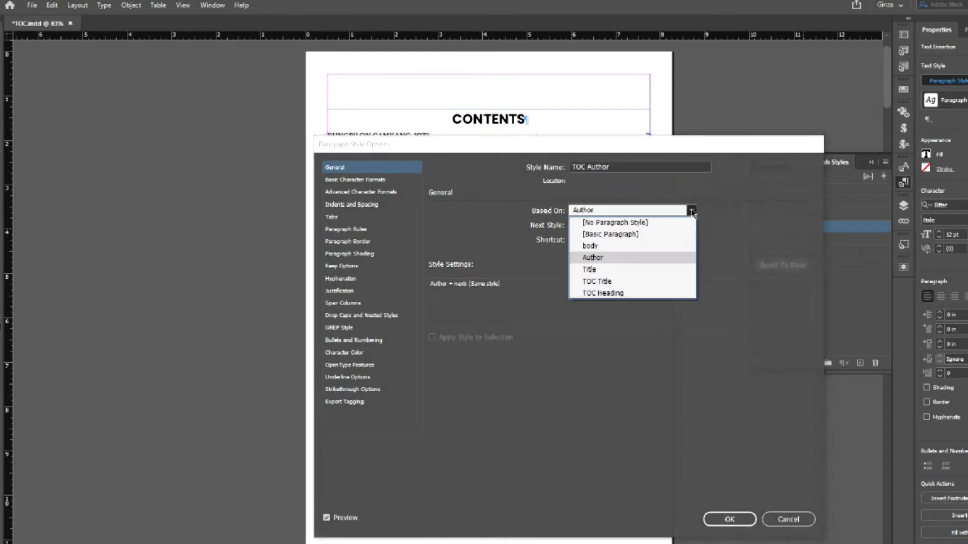
{"action": "left_click", "coordinate": [616, 221]}
{"action": "left_click", "coordinate": [730, 519]}
{"action": "left_click", "coordinate": [903, 183]}
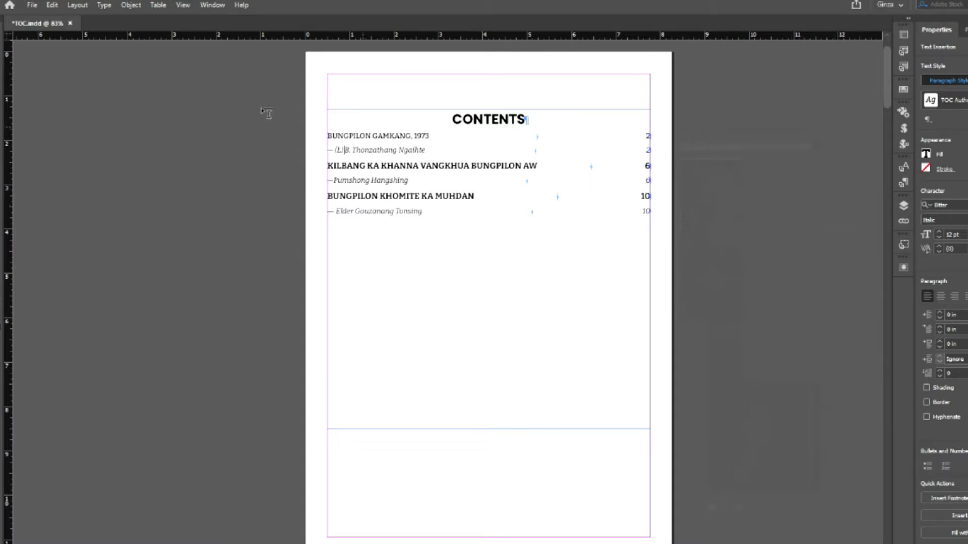
- In the contents settings, give Title entries the TOC Title style and Author entries TOC Author
{"action": "left_click", "coordinate": [77, 5]}
{"action": "left_click", "coordinate": [122, 239]}
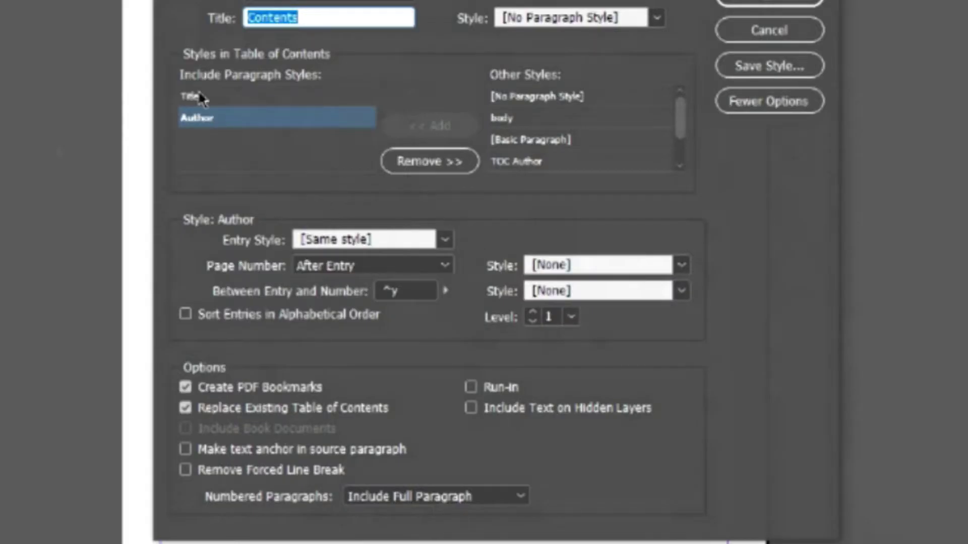
{"action": "left_click", "coordinate": [199, 95]}
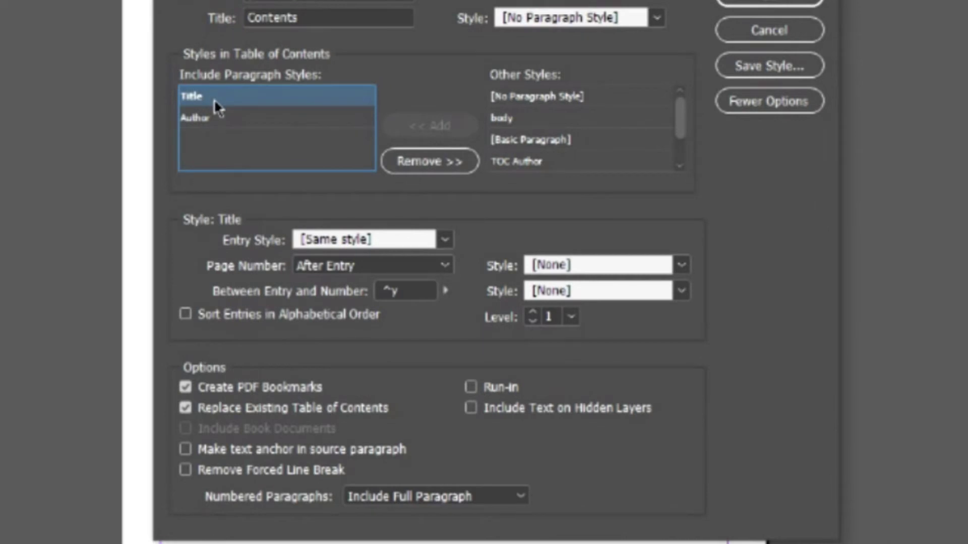
{"action": "left_click", "coordinate": [445, 242]}
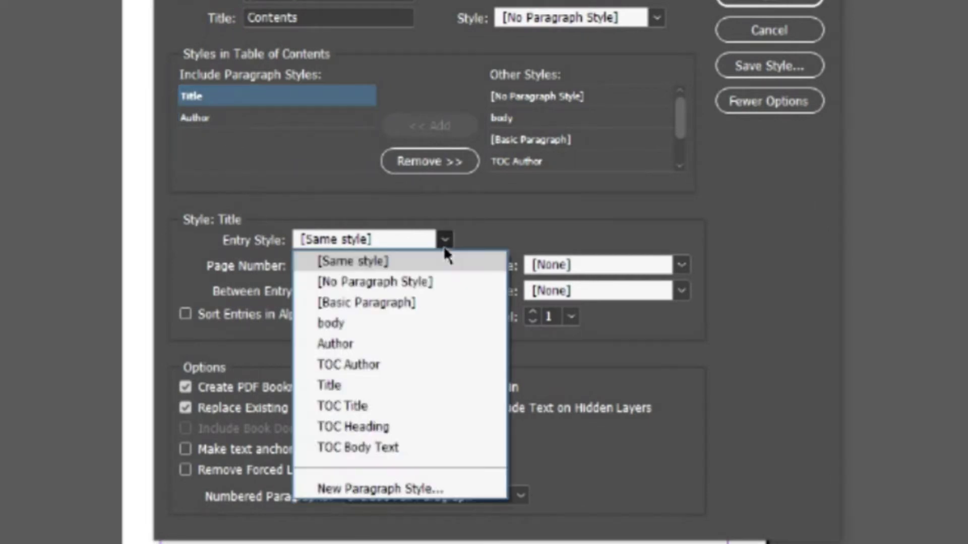
{"action": "left_click", "coordinate": [360, 406]}
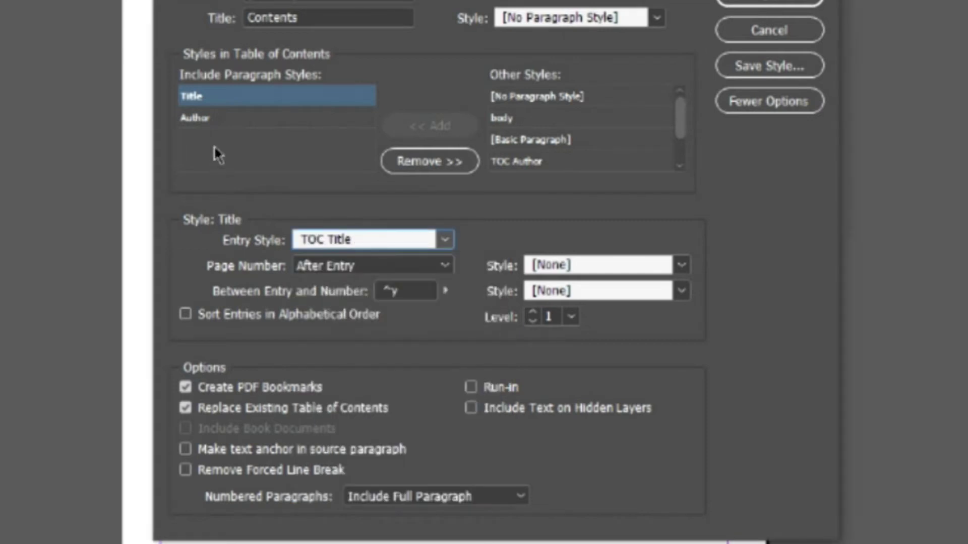
{"action": "left_click", "coordinate": [196, 121]}
{"action": "left_click", "coordinate": [438, 239]}
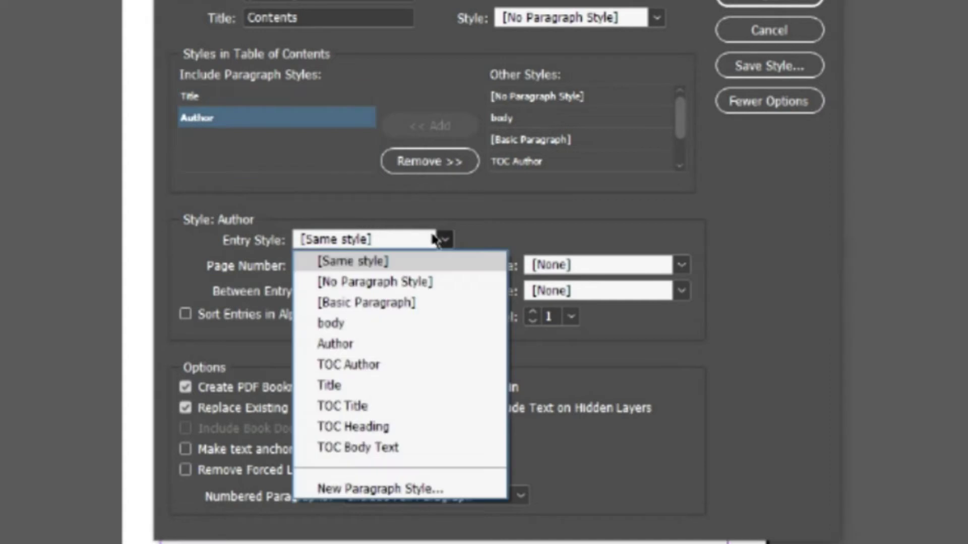
{"action": "left_click", "coordinate": [370, 364]}
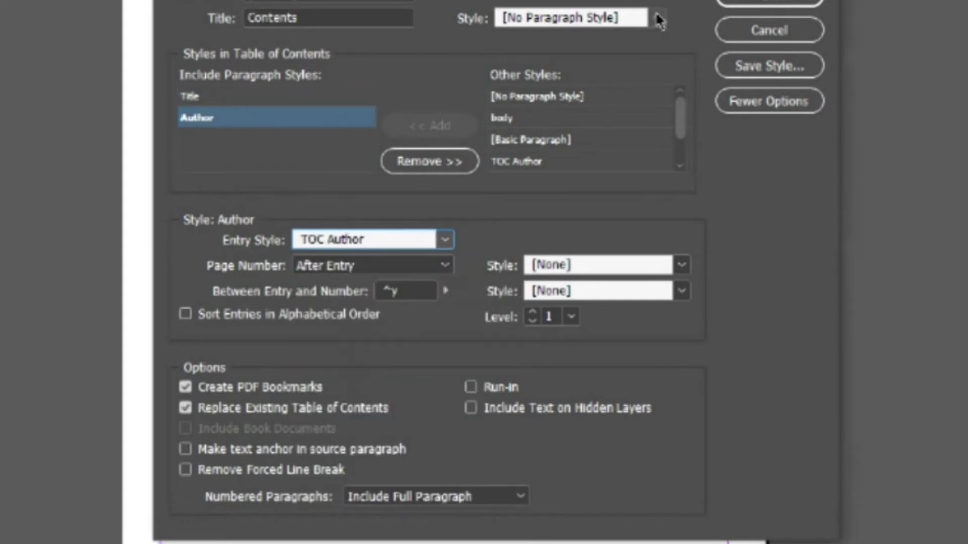
- Set the contents heading style to TOC Heading and rebuild the table of contents
{"action": "left_click", "coordinate": [656, 18]}
{"action": "key", "text": "Escape"}
{"action": "left_click_drag", "start_coordinate": [537, 1], "coordinate": [879, 71]}
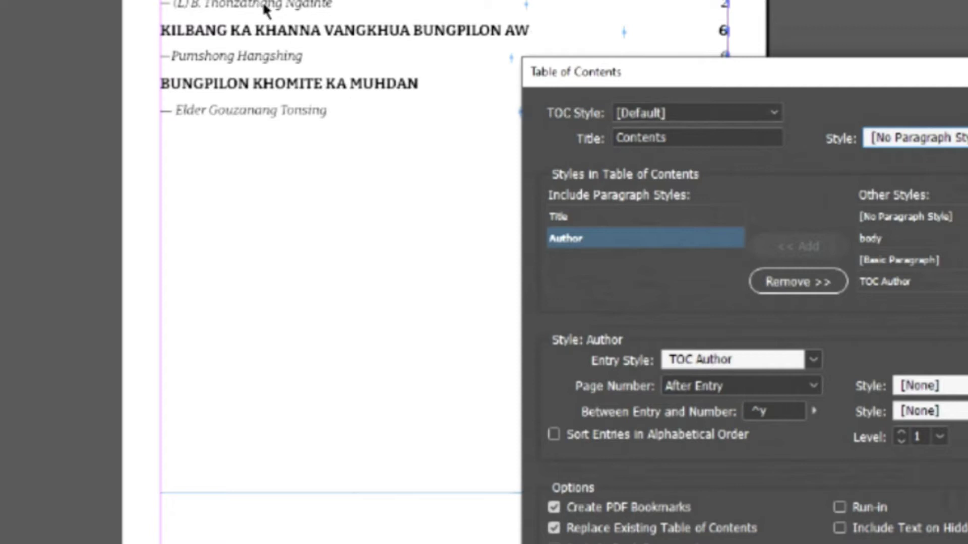
{"action": "left_click_drag", "start_coordinate": [797, 69], "coordinate": [531, 113]}
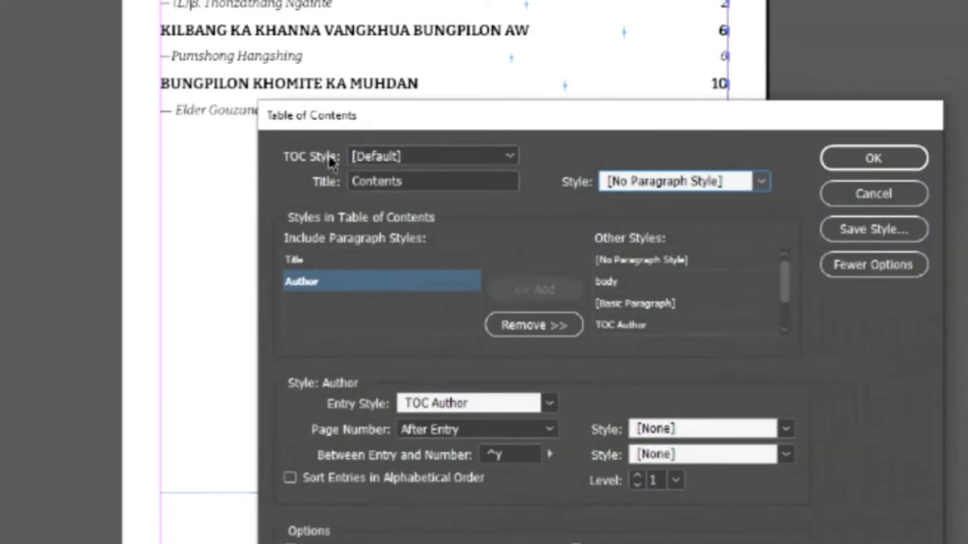
{"action": "left_click", "coordinate": [761, 181]}
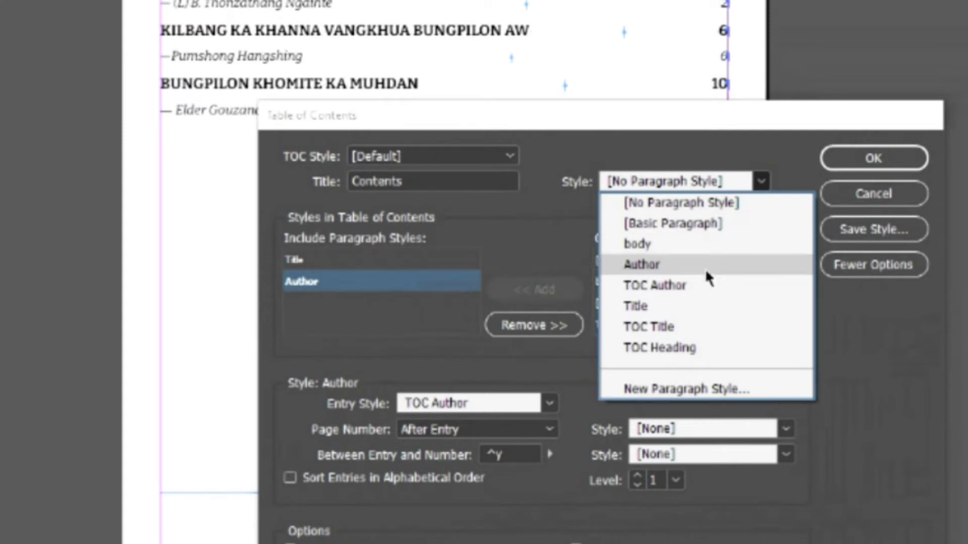
{"action": "left_click", "coordinate": [674, 347]}
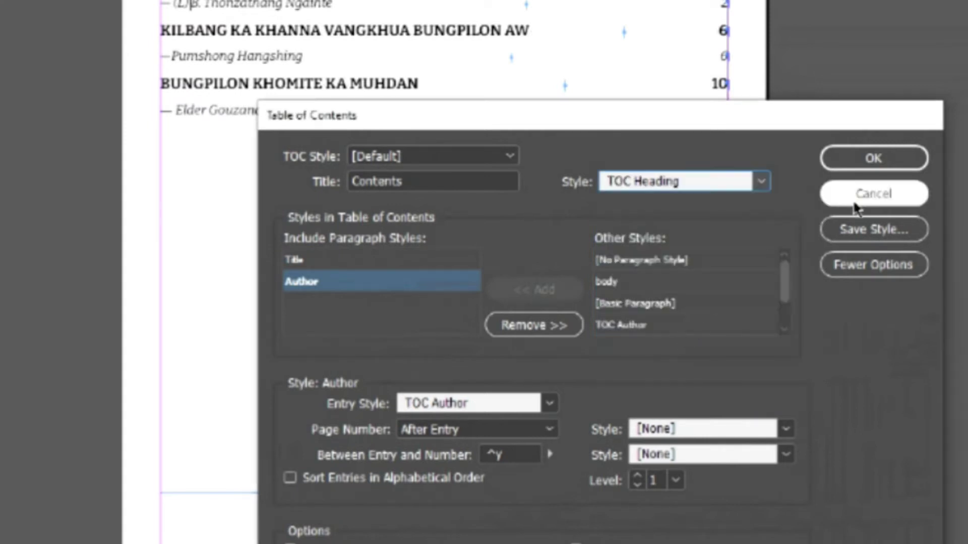
{"action": "left_click", "coordinate": [877, 167]}
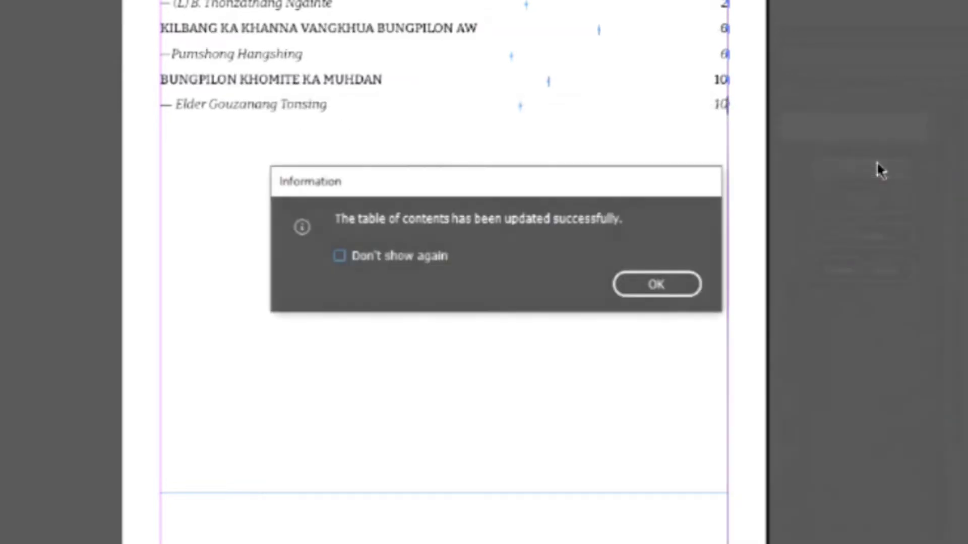
- Give the TOC Title style's tab stop a '.' dot leader
{"action": "left_click", "coordinate": [680, 285]}
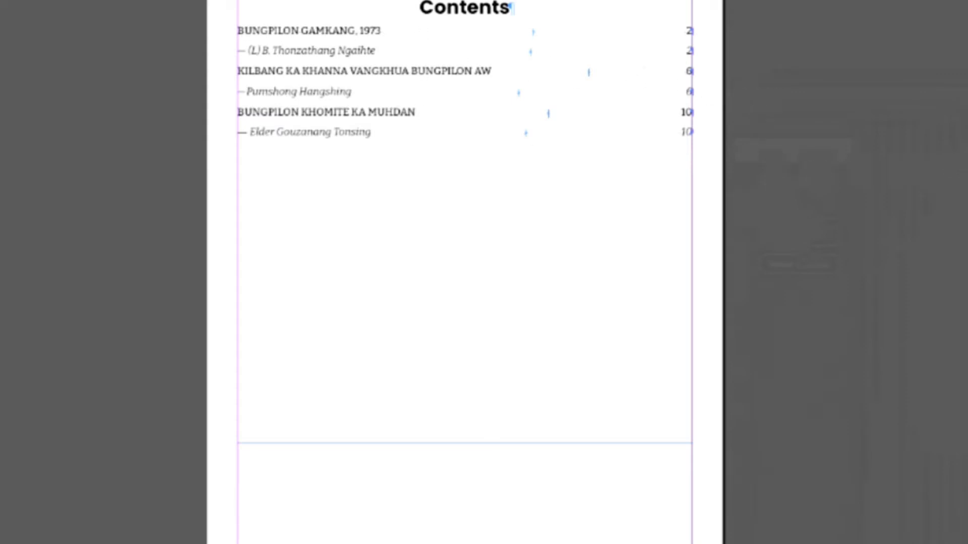
{"action": "key", "text": "F11"}
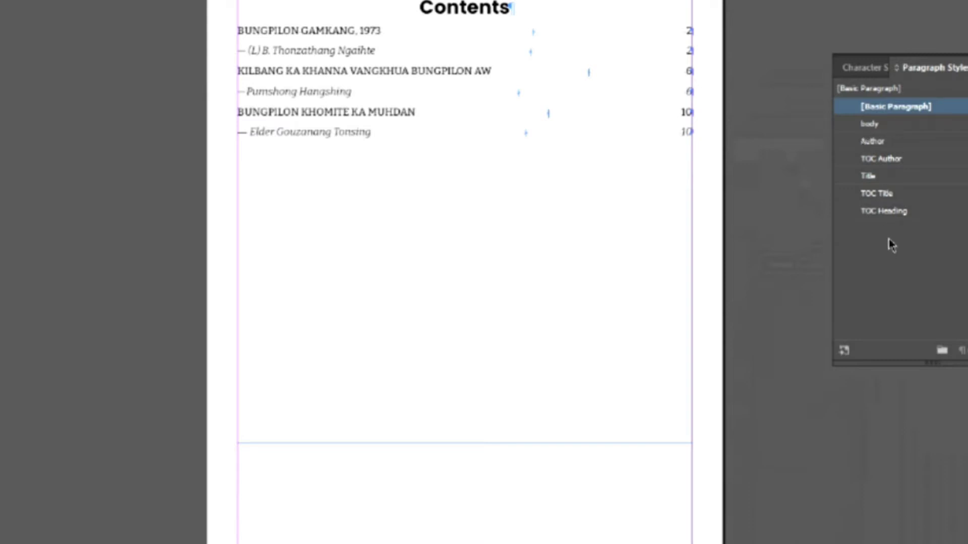
{"action": "right_click", "coordinate": [886, 198]}
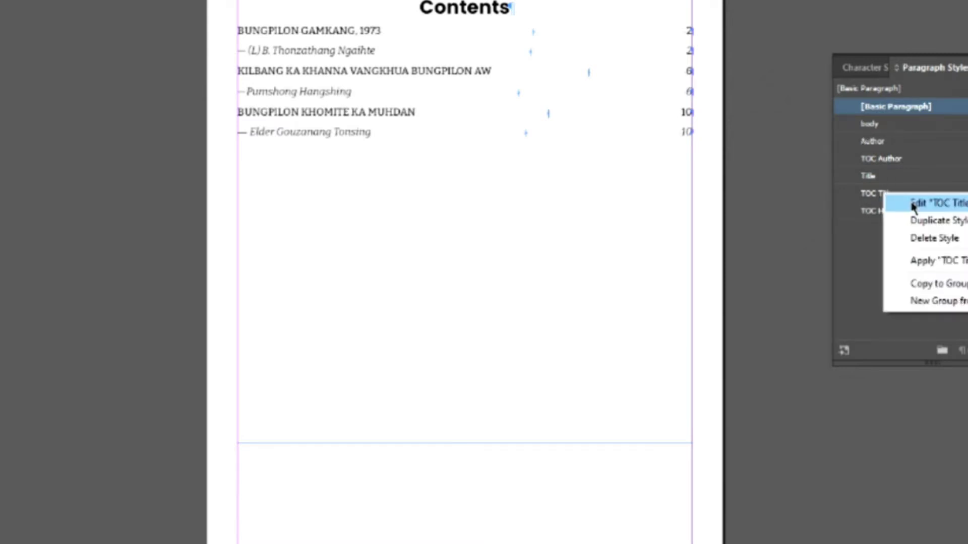
{"action": "left_click", "coordinate": [913, 204]}
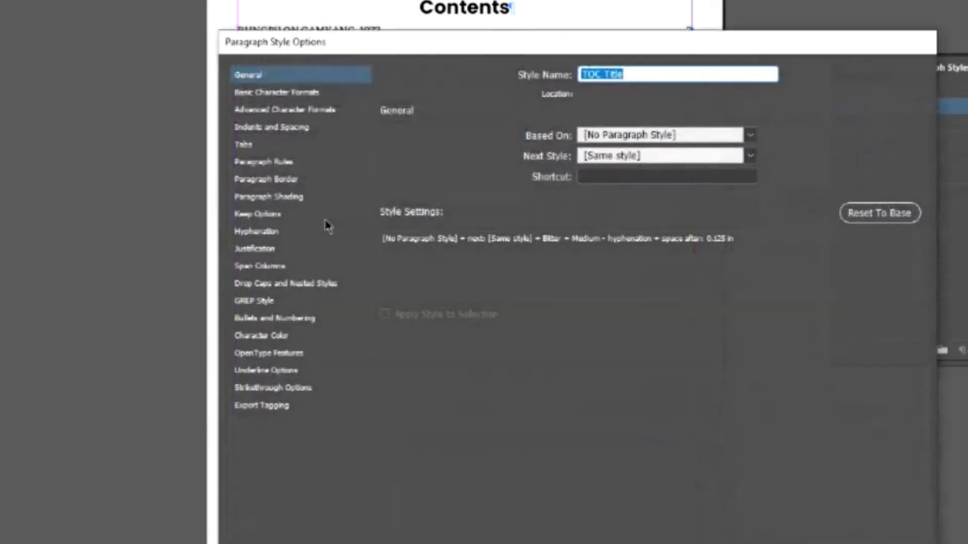
{"action": "left_click", "coordinate": [245, 145]}
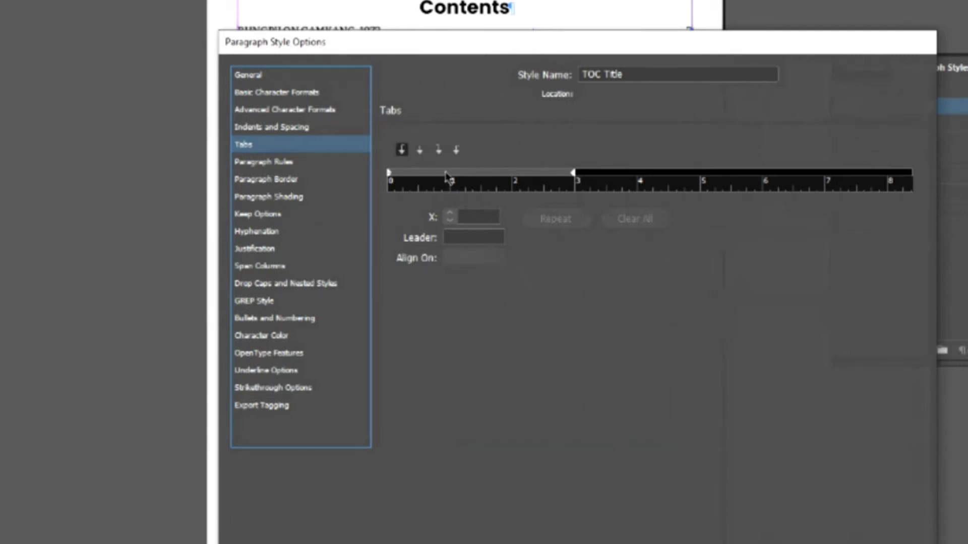
{"action": "left_click", "coordinate": [454, 235]}
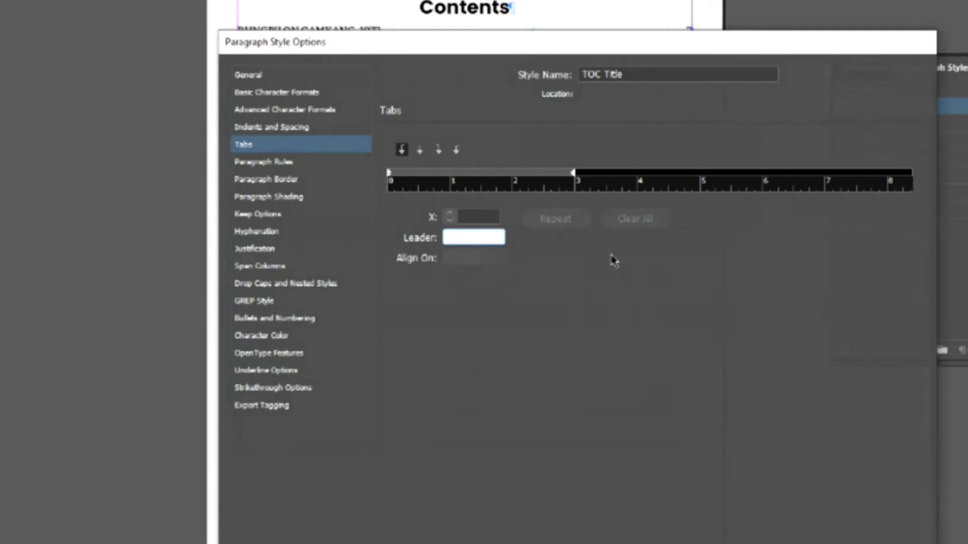
{"action": "type", "text": "."}
{"action": "left_click", "coordinate": [835, 540]}
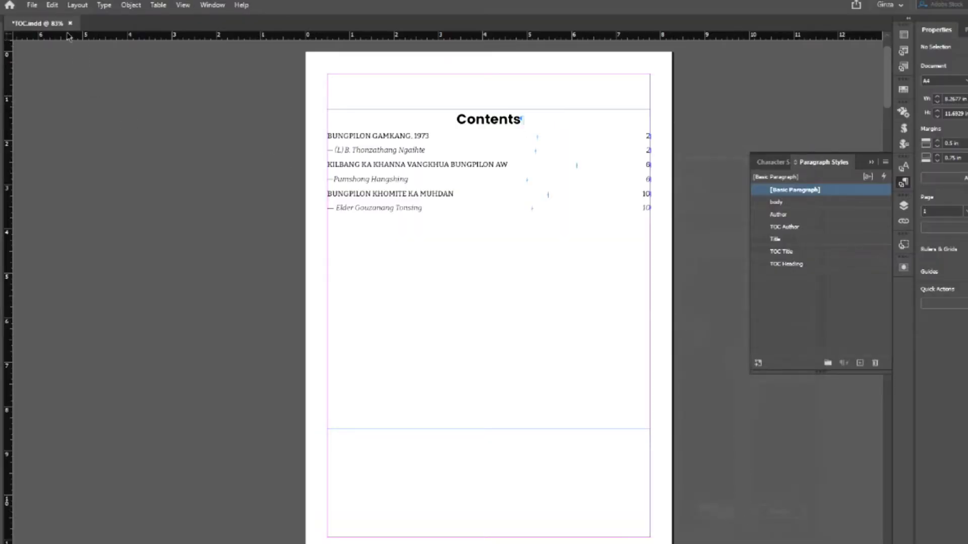
- With the cursor in the contents text, run Layout > Update Table of Contents and confirm
{"action": "left_click", "coordinate": [52, 6]}
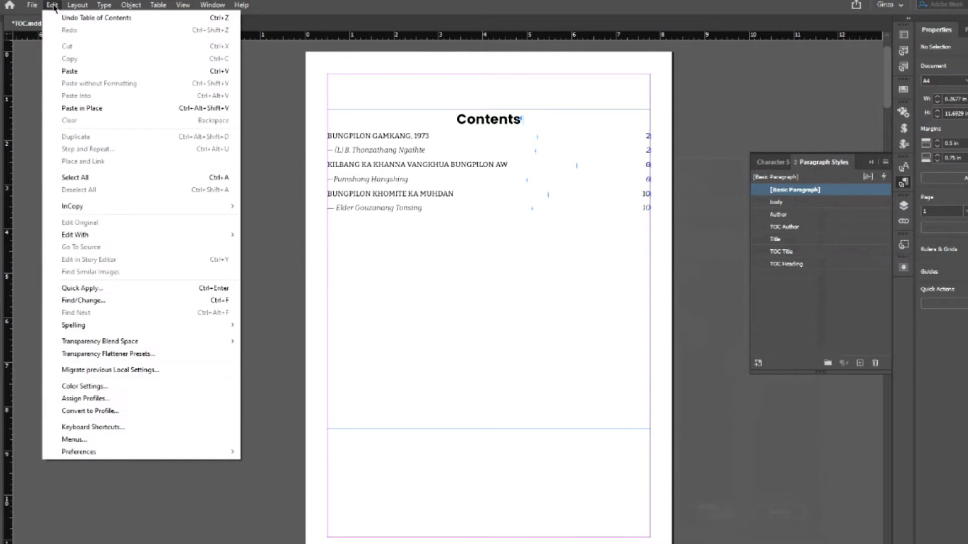
{"action": "left_click", "coordinate": [77, 5]}
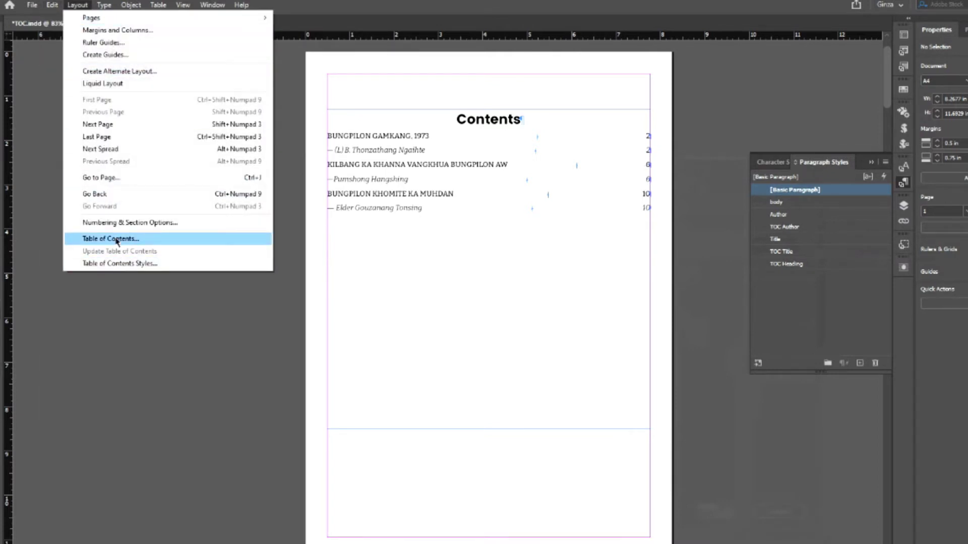
{"action": "left_click", "coordinate": [486, 242]}
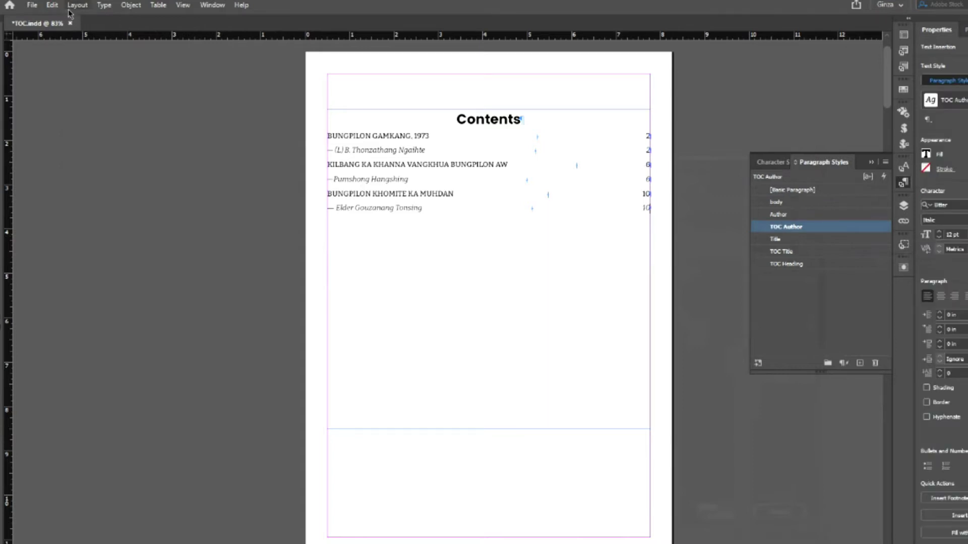
{"action": "left_click", "coordinate": [76, 6]}
{"action": "left_click", "coordinate": [179, 251]}
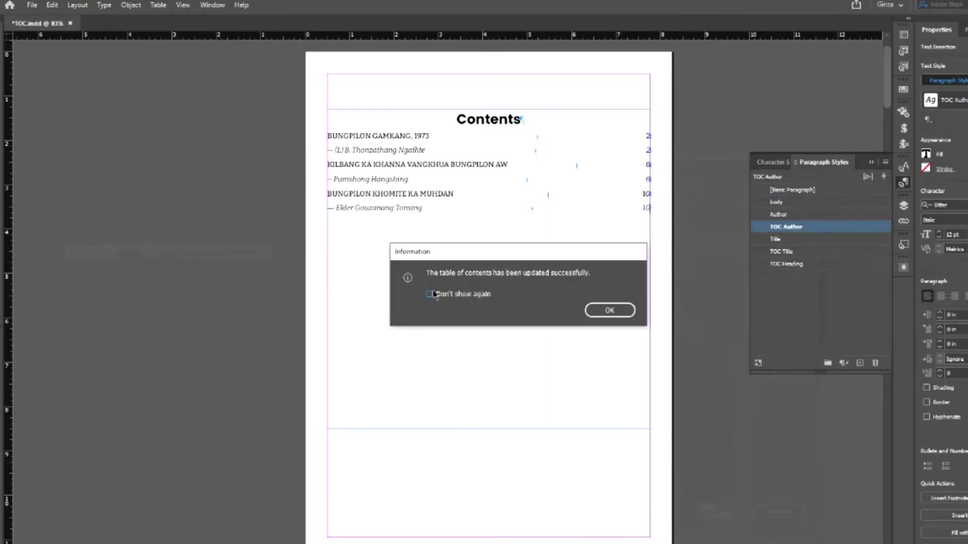
{"action": "left_click", "coordinate": [610, 311]}
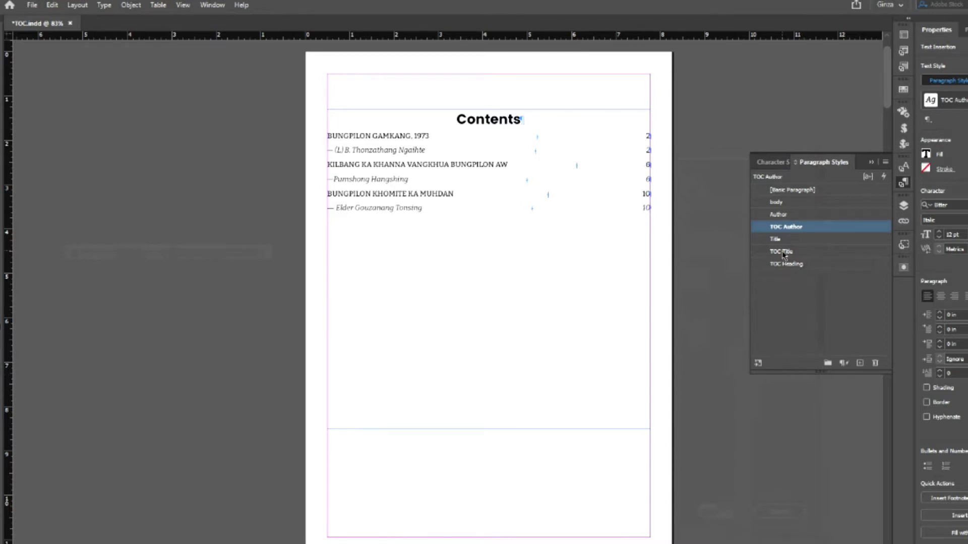
- Apply TOC Title and give it a repeating dot-leader tab stop at 1.3056 in
{"action": "right_click", "coordinate": [782, 253]}
{"action": "left_click", "coordinate": [807, 300]}
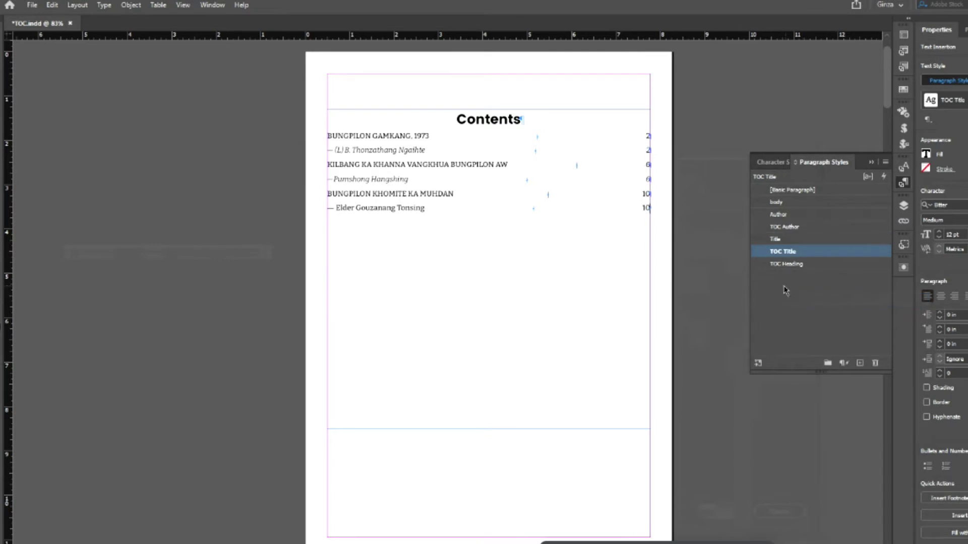
{"action": "right_click", "coordinate": [792, 251]}
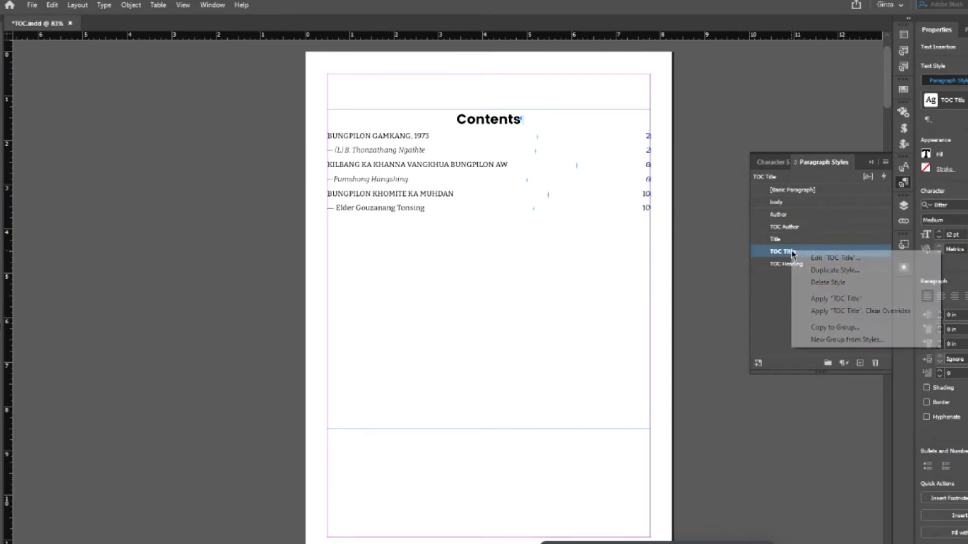
{"action": "left_click", "coordinate": [818, 258]}
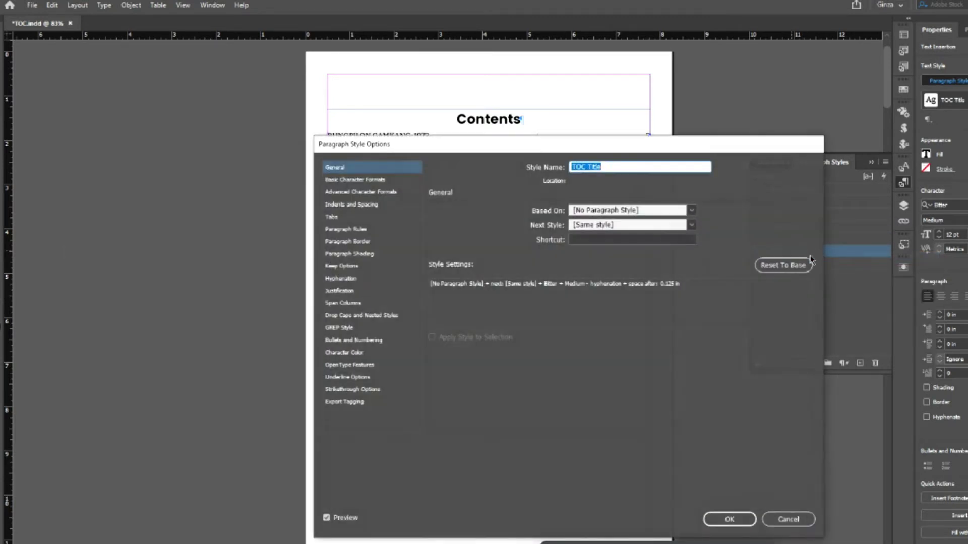
{"action": "left_click", "coordinate": [337, 221]}
{"action": "left_click", "coordinate": [491, 238]}
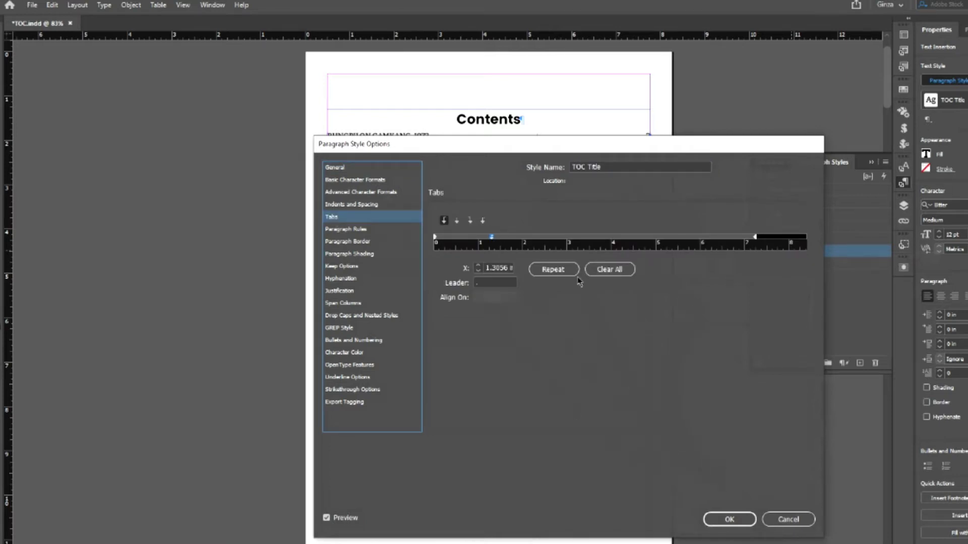
{"action": "left_click", "coordinate": [554, 270]}
{"action": "left_click", "coordinate": [730, 519]}
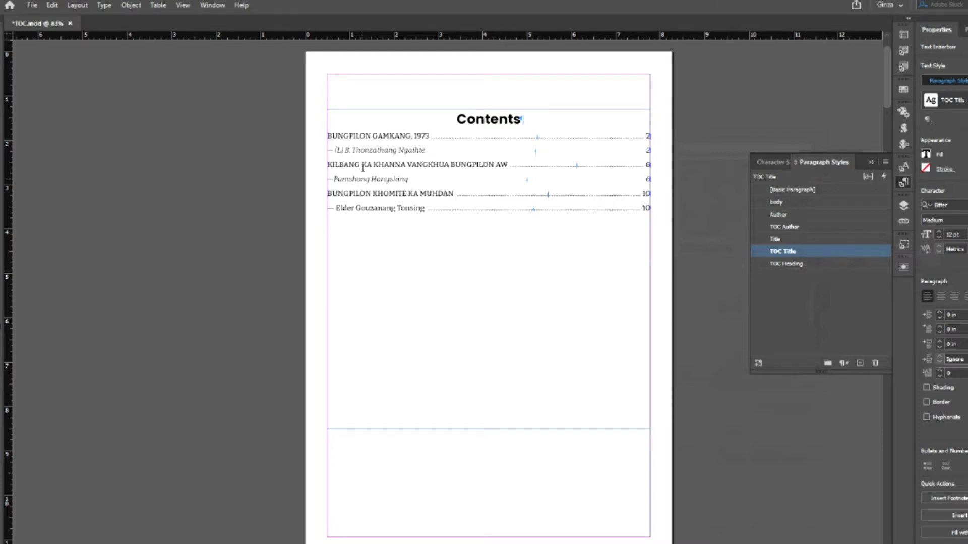
{"action": "left_click", "coordinate": [902, 185]}
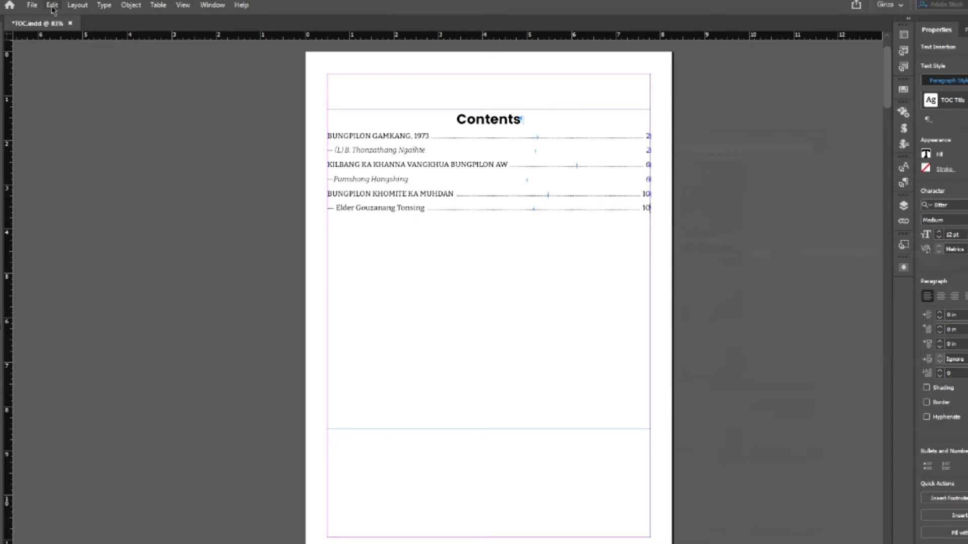
- Set the Author entry in the Table of Contents settings to No Page Number and update the contents
{"action": "left_click", "coordinate": [77, 5]}
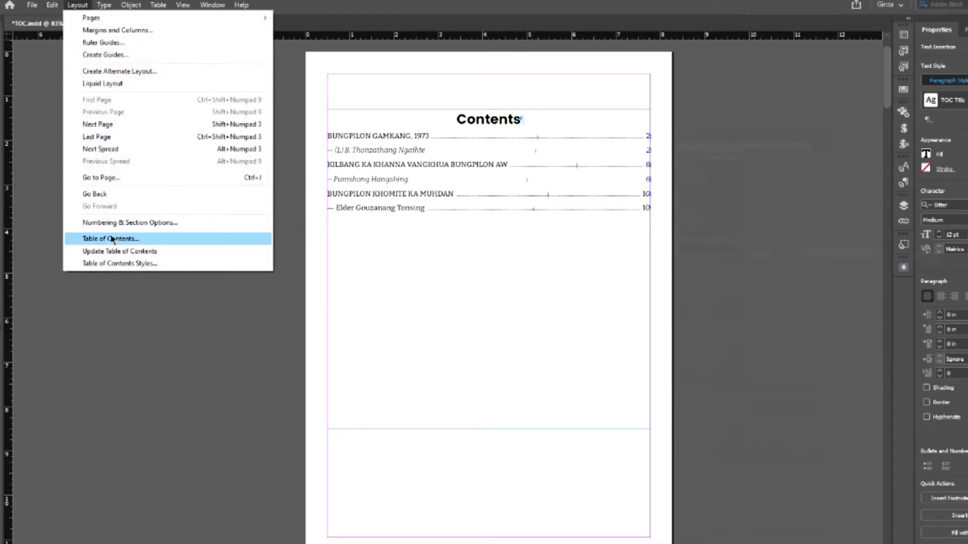
{"action": "left_click", "coordinate": [112, 239]}
{"action": "left_click_drag", "start_coordinate": [518, 222], "coordinate": [577, 146]}
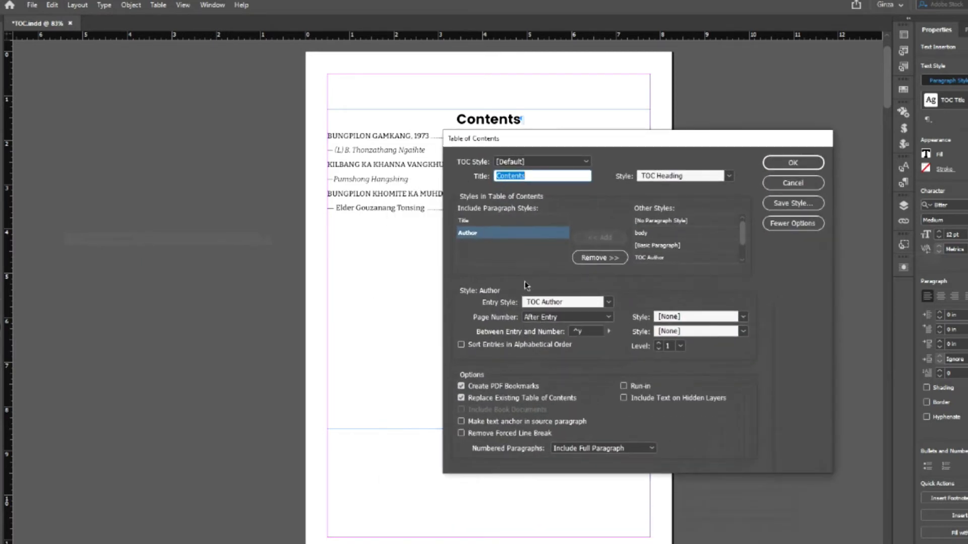
{"action": "left_click", "coordinate": [610, 320]}
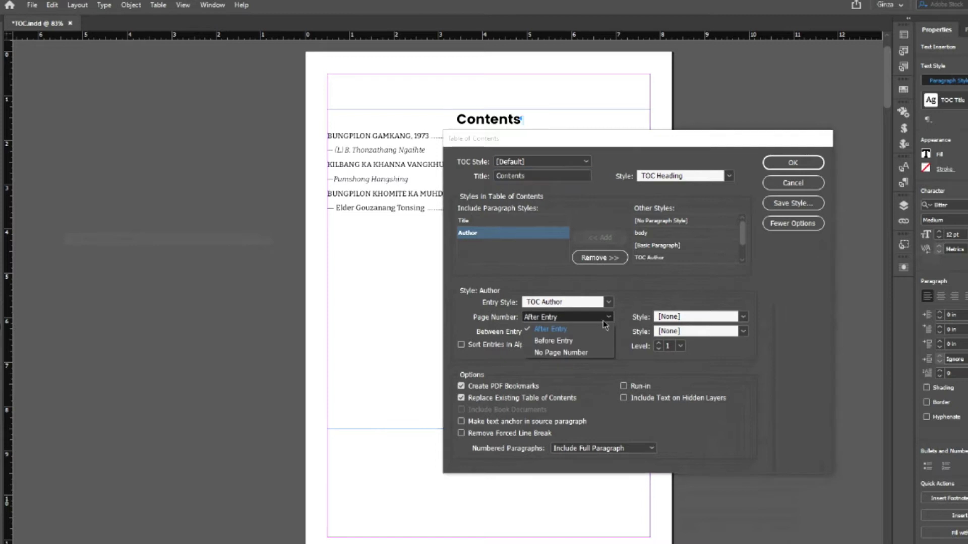
{"action": "left_click", "coordinate": [559, 355]}
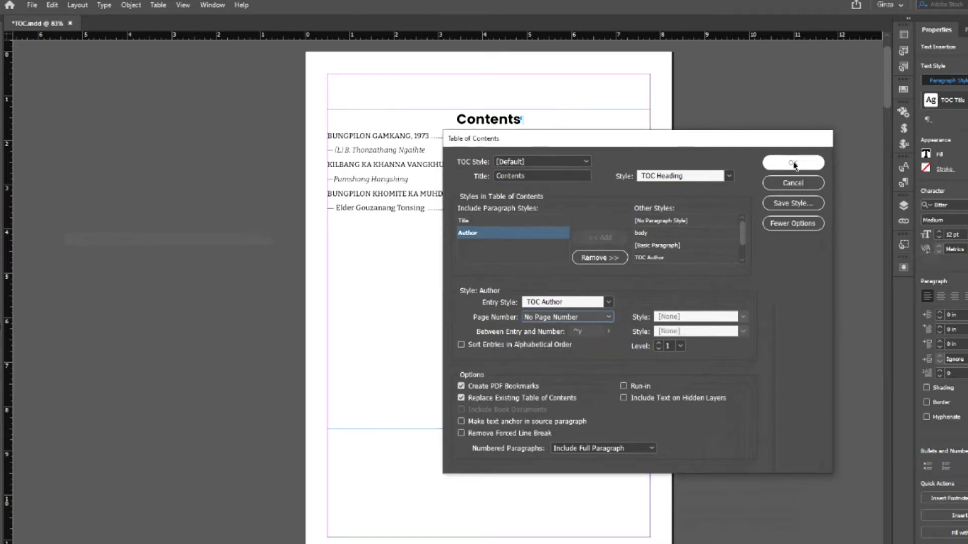
{"action": "left_click", "coordinate": [793, 163]}
{"action": "left_click", "coordinate": [625, 307]}
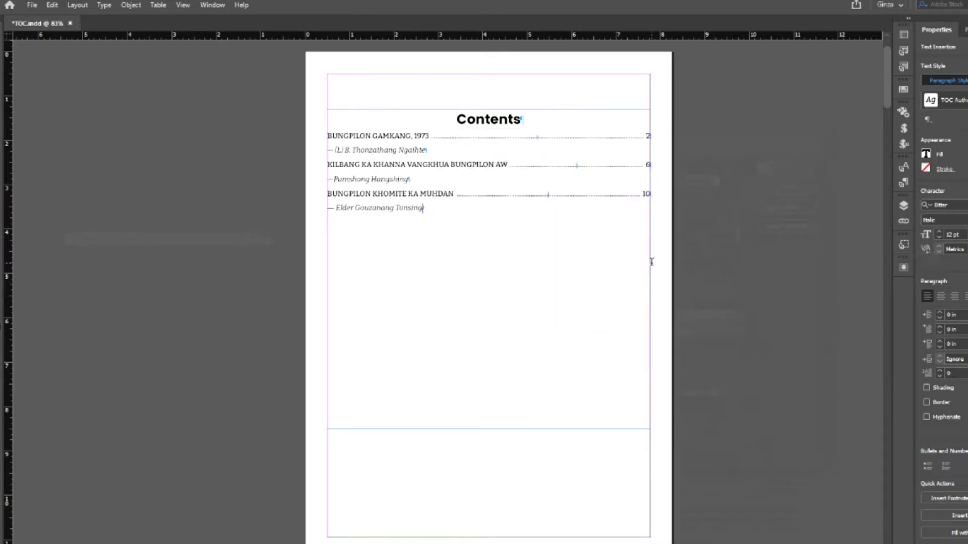
- Preview the contents page without guides, then return to the normal view
{"action": "key", "text": "Escape"}
{"action": "key", "text": "w"}
{"action": "left_click", "coordinate": [64, 135]}
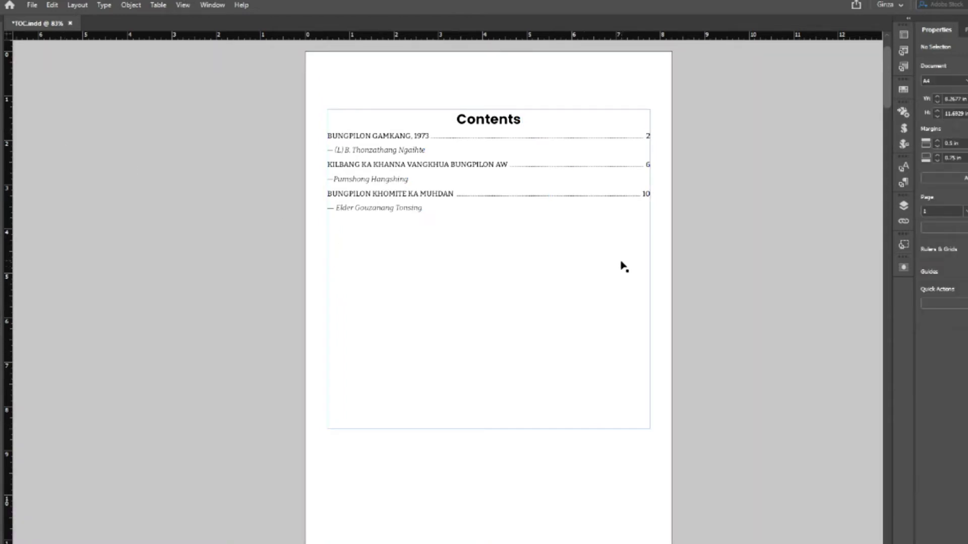
{"action": "key", "text": "w"}
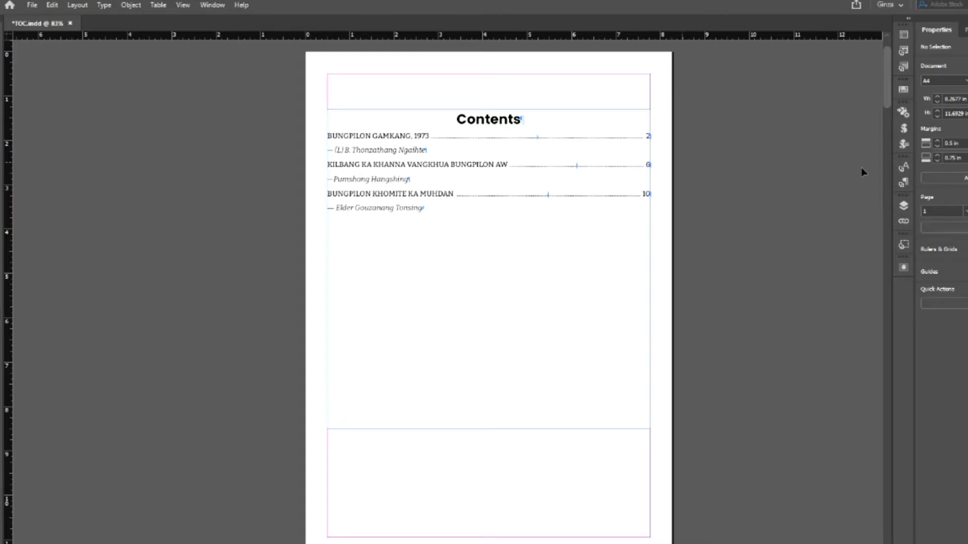
- Give the TOC Author paragraph style a 0.25 in left indent
{"action": "left_click", "coordinate": [903, 183]}
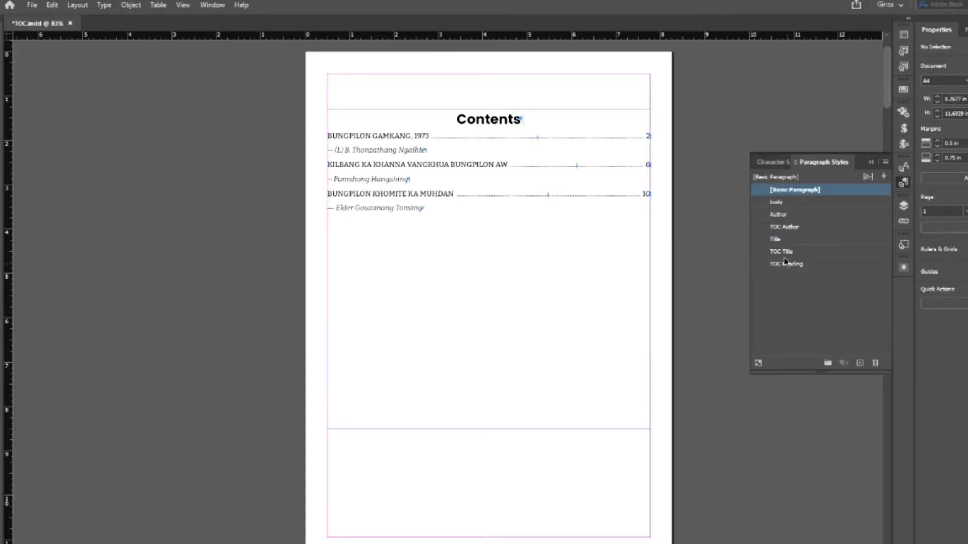
{"action": "right_click", "coordinate": [788, 227]}
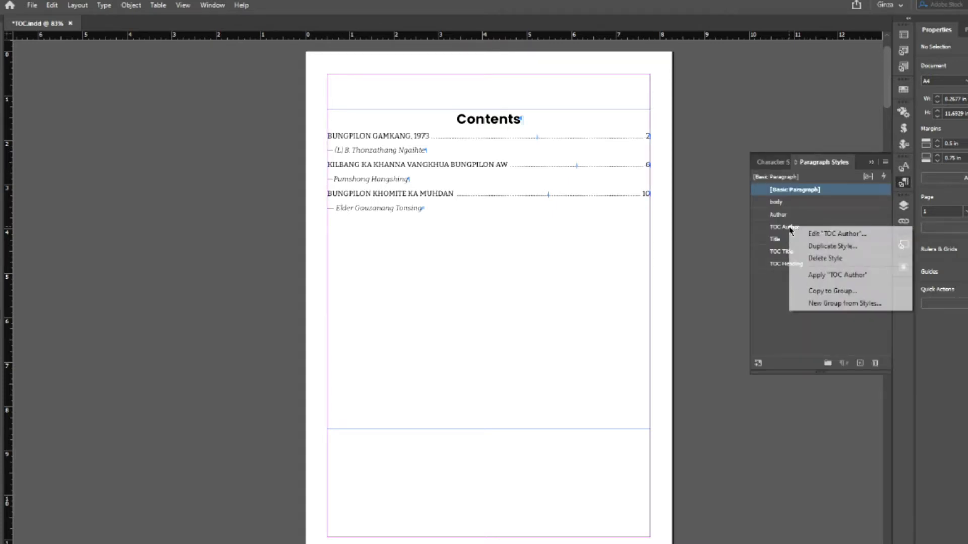
{"action": "left_click", "coordinate": [820, 238]}
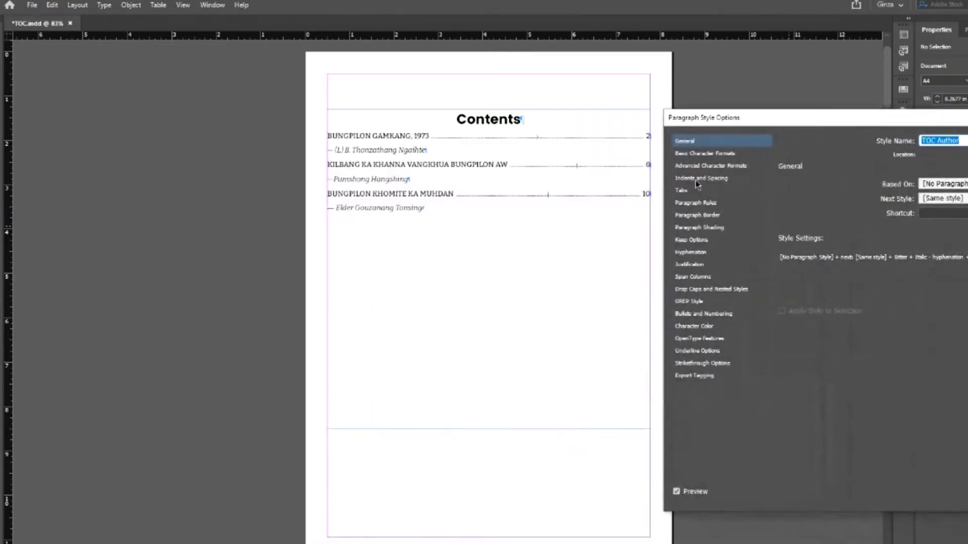
{"action": "left_click", "coordinate": [700, 179]}
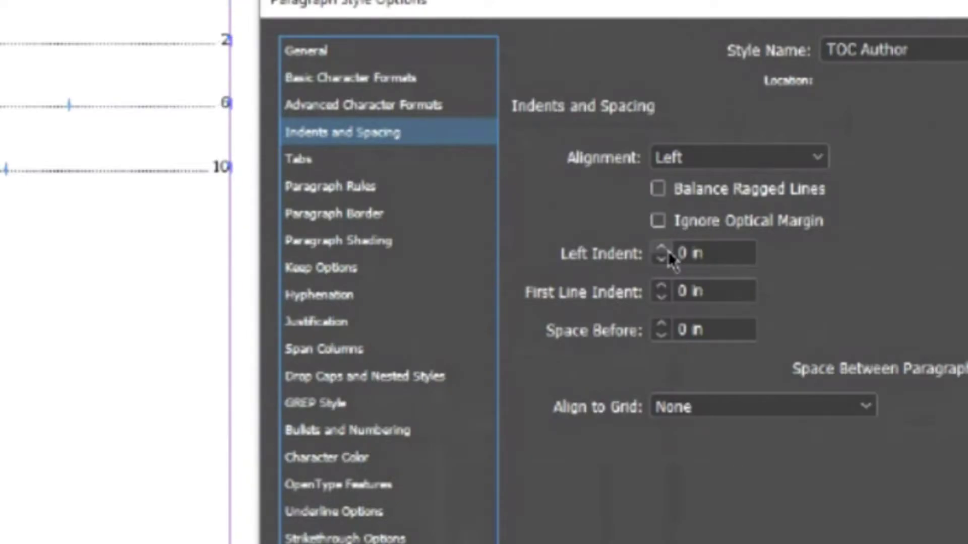
{"action": "left_click", "coordinate": [848, 234]}
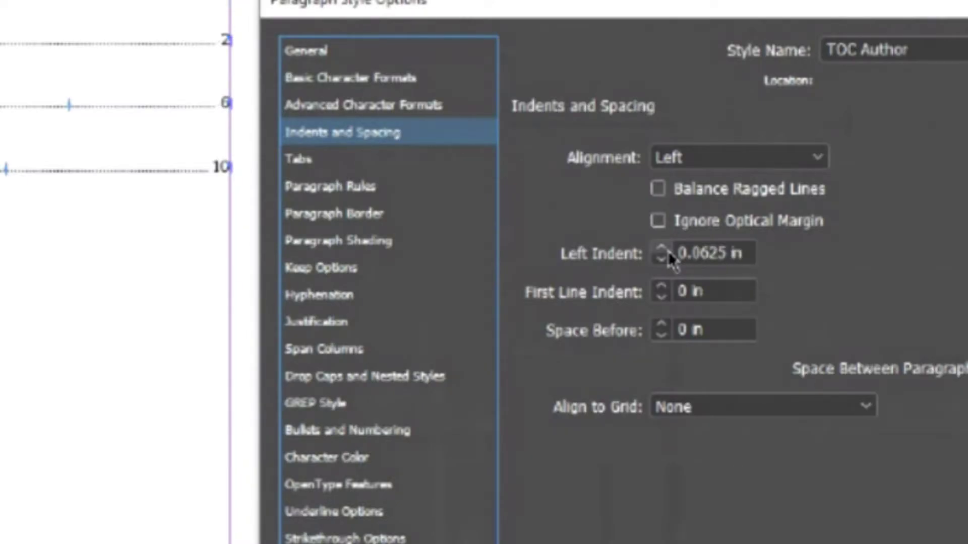
{"action": "left_click", "coordinate": [661, 248]}
{"action": "left_click", "coordinate": [661, 248]}
{"action": "left_click", "coordinate": [662, 249]}
{"action": "left_click", "coordinate": [662, 249]}
{"action": "left_click", "coordinate": [662, 259]}
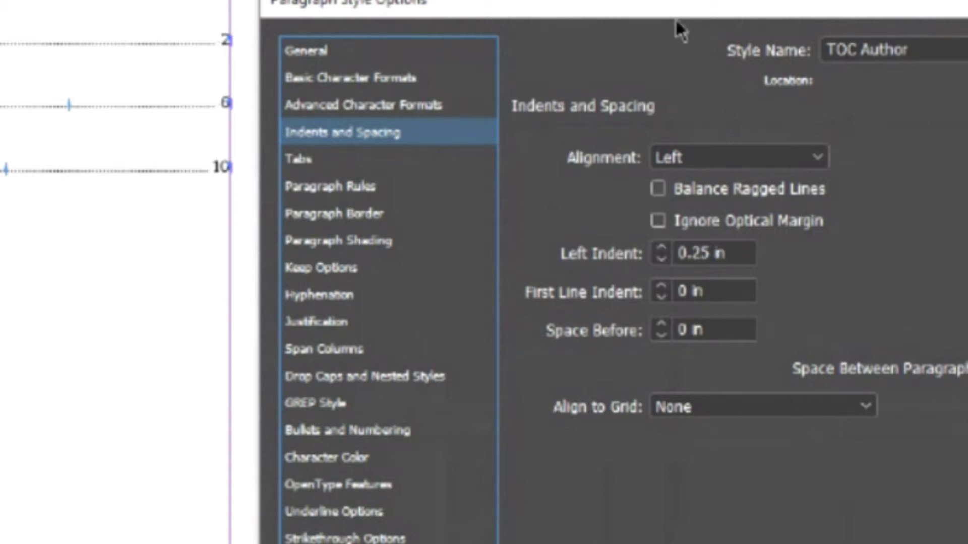
{"action": "key", "text": "Return"}
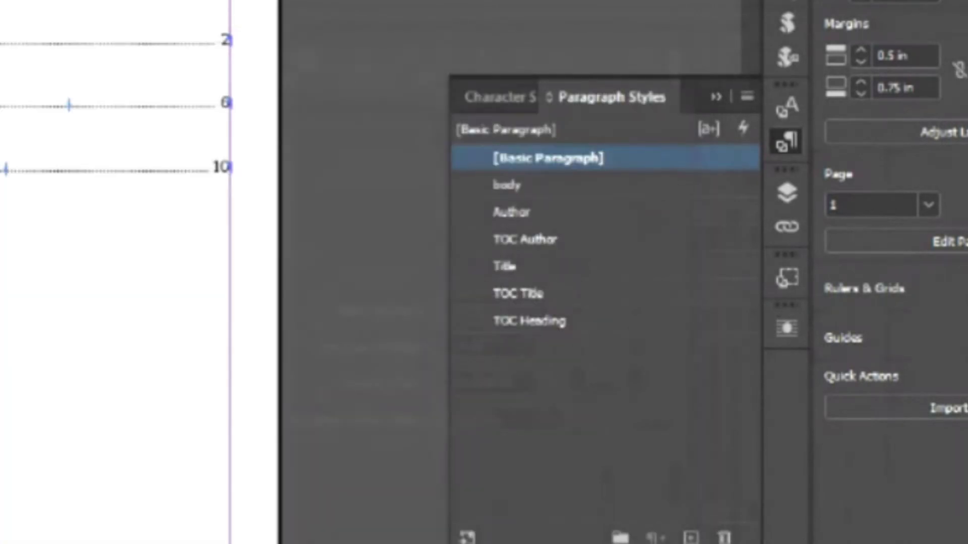
{"action": "left_click", "coordinate": [903, 182]}
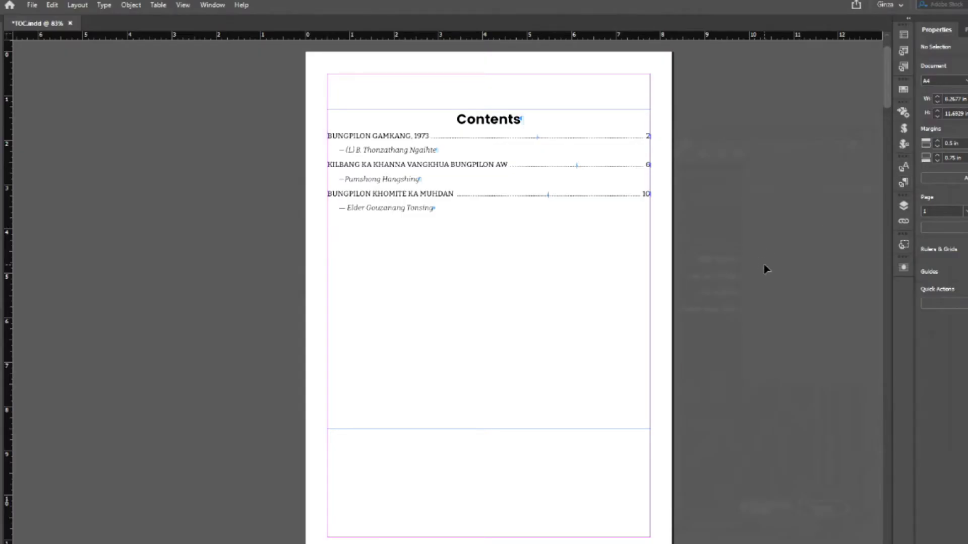
- Preview the contents page, then move to page 2 and select the BUNGPILON GAMKANG, 1973 title
{"action": "key", "text": "w"}
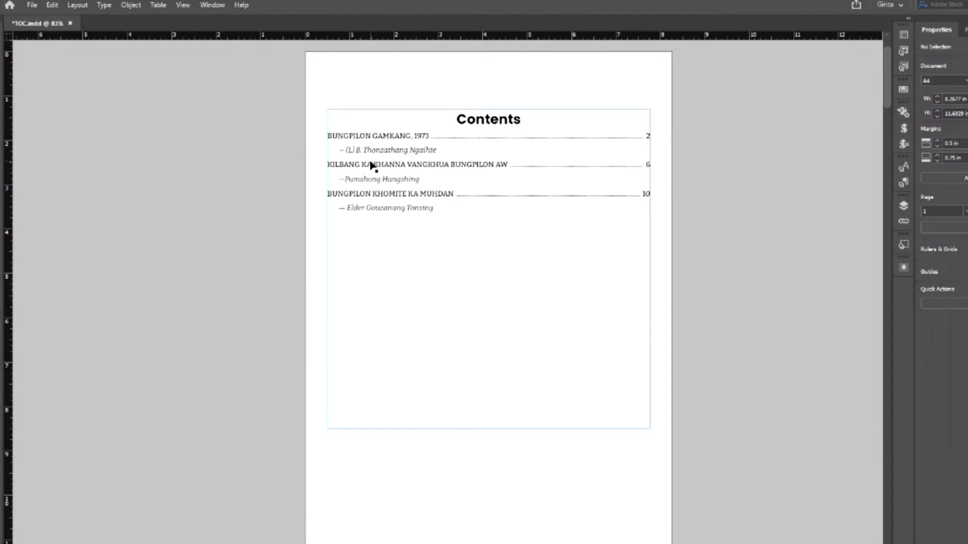
{"action": "scroll", "coordinate": [540, 385], "scroll_direction": "down", "scroll_amount": 10}
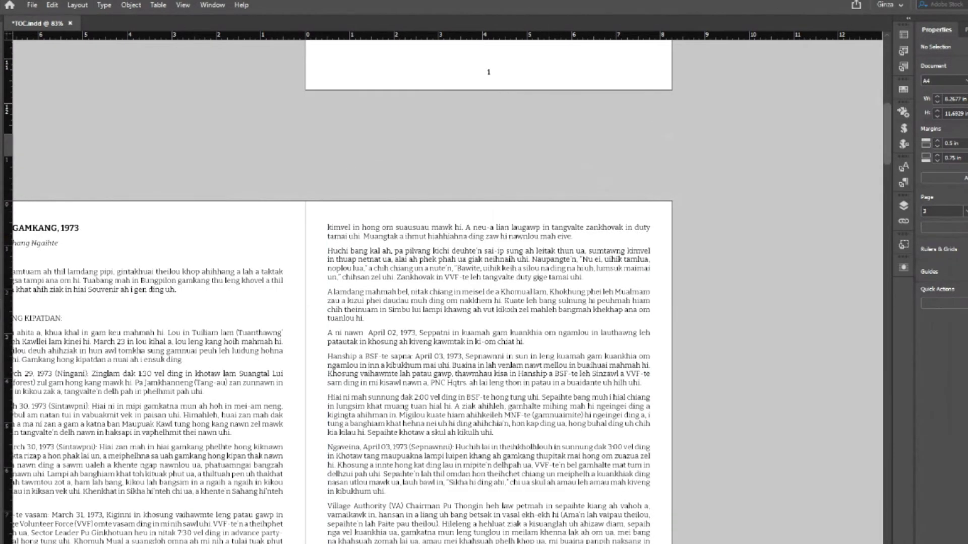
{"action": "scroll", "coordinate": [224, 225], "scroll_direction": "left", "scroll_amount": 5}
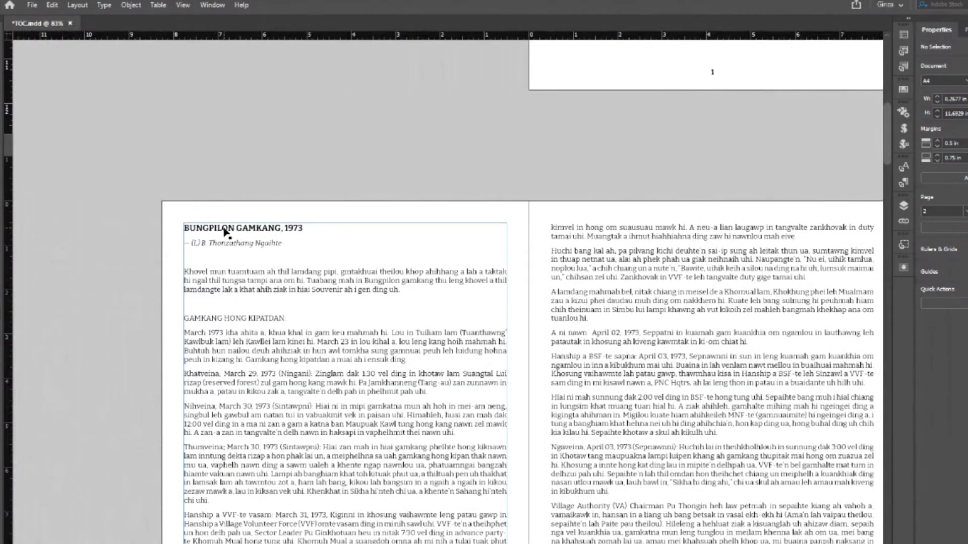
{"action": "left_click", "coordinate": [224, 225]}
{"action": "left_click_drag", "start_coordinate": [305, 228], "coordinate": [191, 228]}
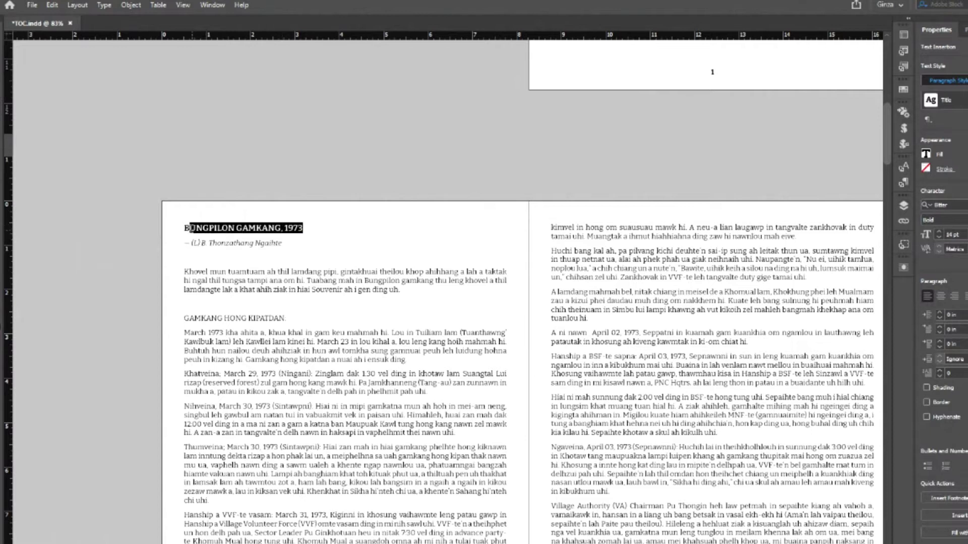
- Change the first story title to Title Case, 'Bungpilon Gamkang, 1973', and save the document
{"action": "left_click", "coordinate": [185, 230]}
{"action": "left_click_drag", "start_coordinate": [183, 227], "coordinate": [303, 227]}
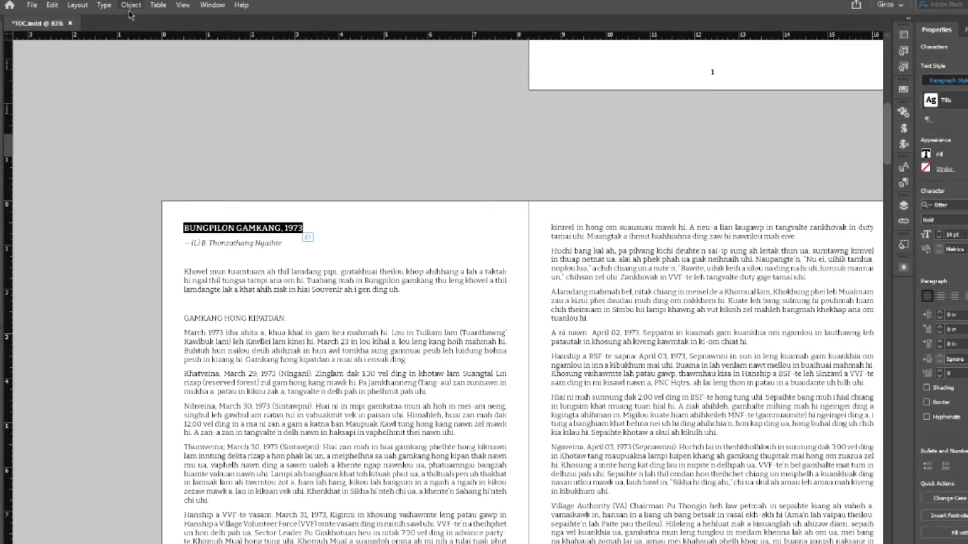
{"action": "left_click", "coordinate": [104, 5]}
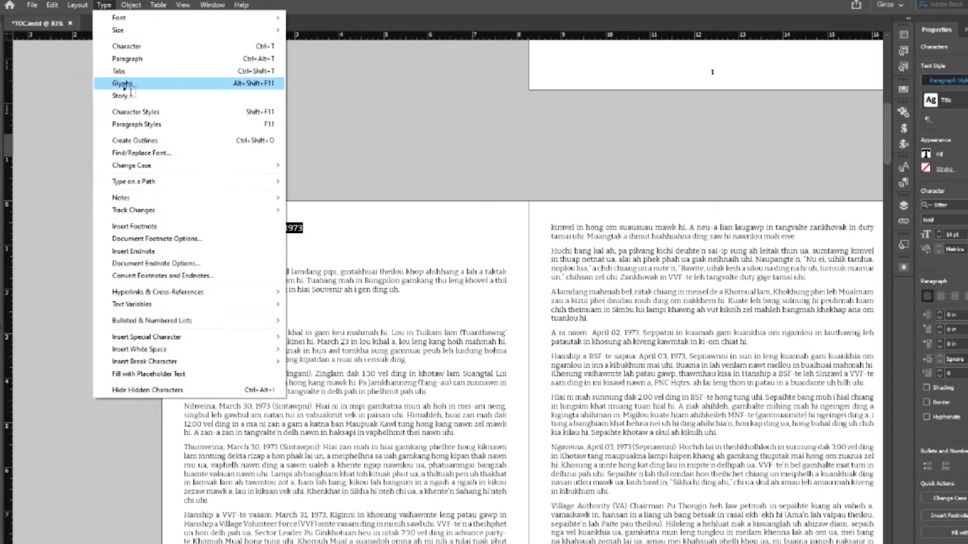
{"action": "mouse_move", "coordinate": [146, 168]}
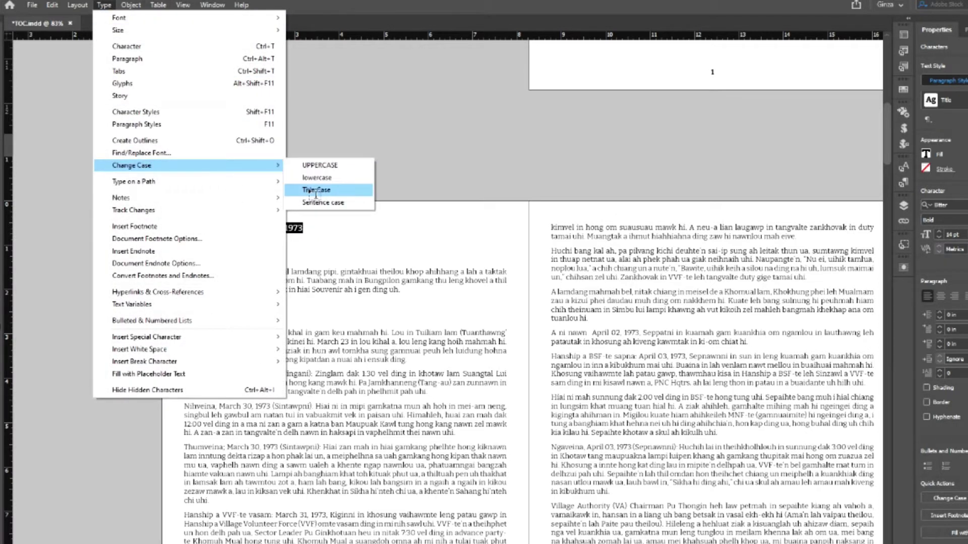
{"action": "left_click", "coordinate": [316, 190]}
{"action": "left_click", "coordinate": [32, 5]}
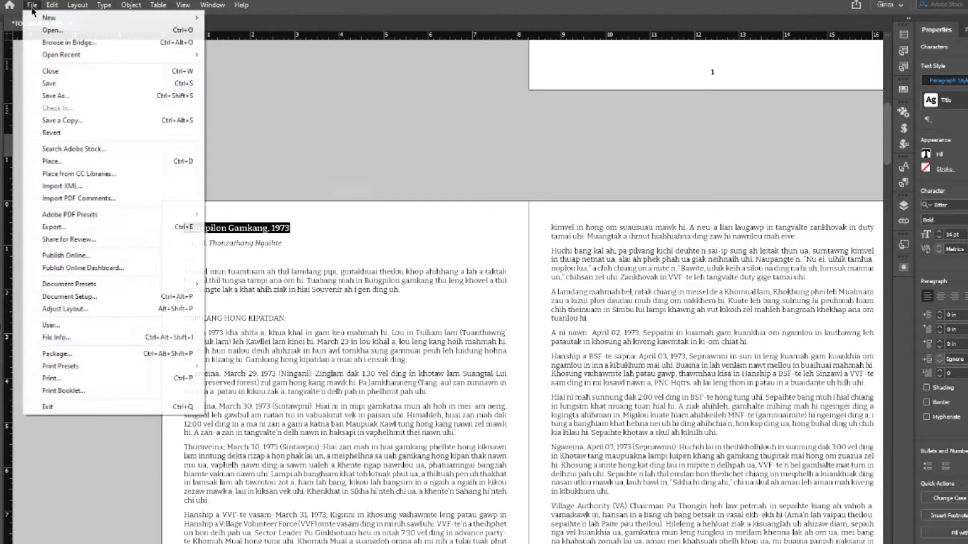
{"action": "left_click", "coordinate": [33, 82]}
{"action": "key", "text": "Escape"}
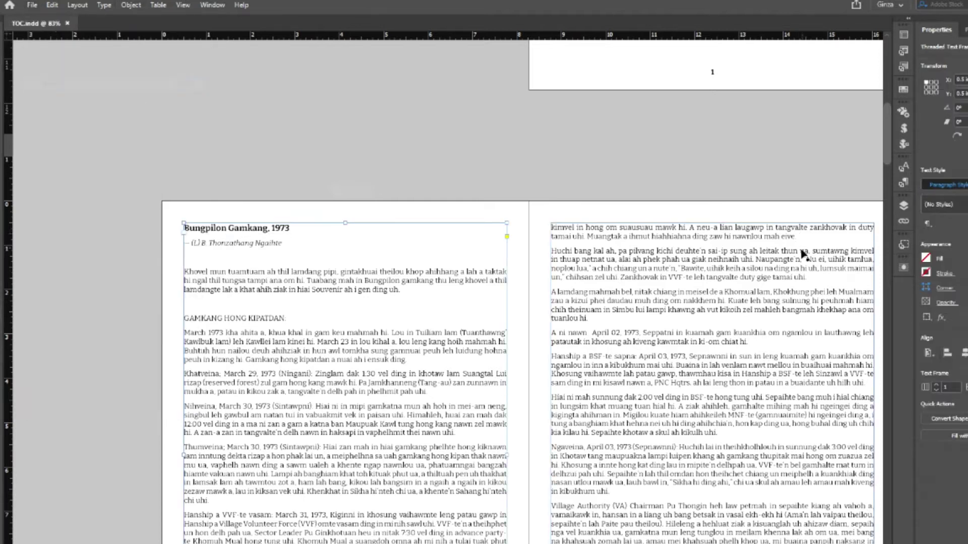
- Update the table of contents so its first entry reads Bungpilon Gamkang, 1973
{"action": "scroll", "coordinate": [803, 251], "scroll_direction": "up", "scroll_amount": 10}
{"action": "scroll", "coordinate": [797, 259], "scroll_direction": "right", "scroll_amount": 3}
{"action": "scroll", "coordinate": [404, 126], "scroll_direction": "right", "scroll_amount": 2}
{"action": "left_click", "coordinate": [467, 134]}
{"action": "left_click", "coordinate": [77, 5]}
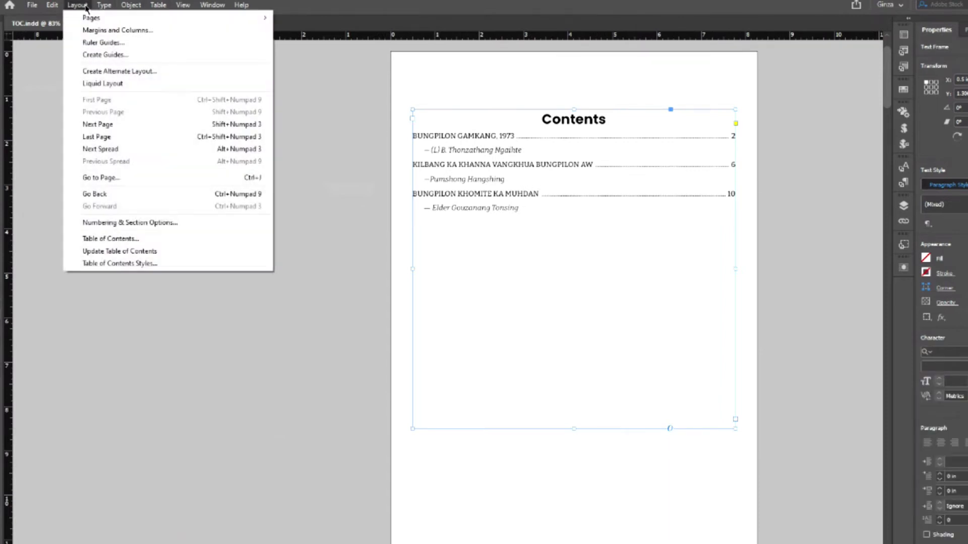
{"action": "left_click", "coordinate": [120, 251]}
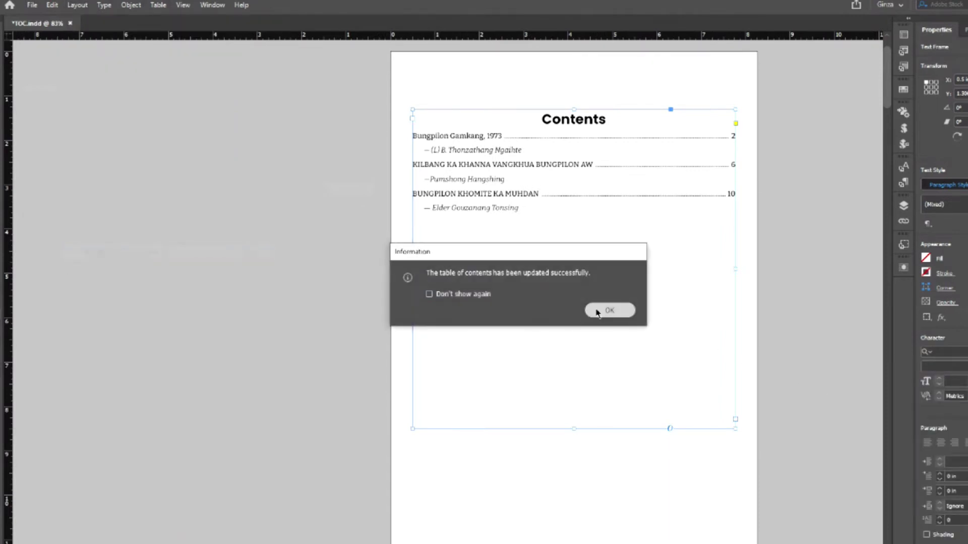
{"action": "left_click", "coordinate": [596, 312]}
{"action": "left_click", "coordinate": [810, 268]}
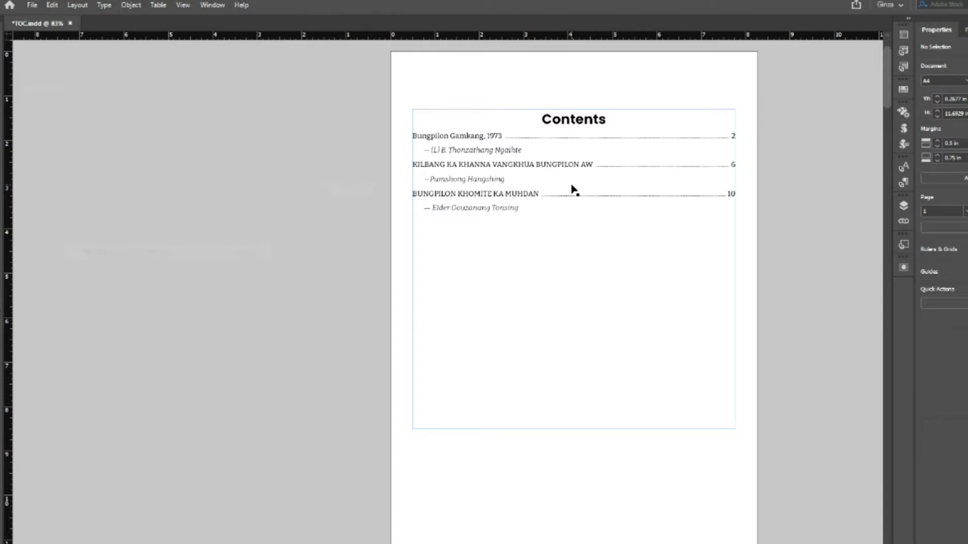
{"action": "scroll", "coordinate": [555, 338], "scroll_direction": "down", "scroll_amount": 10}
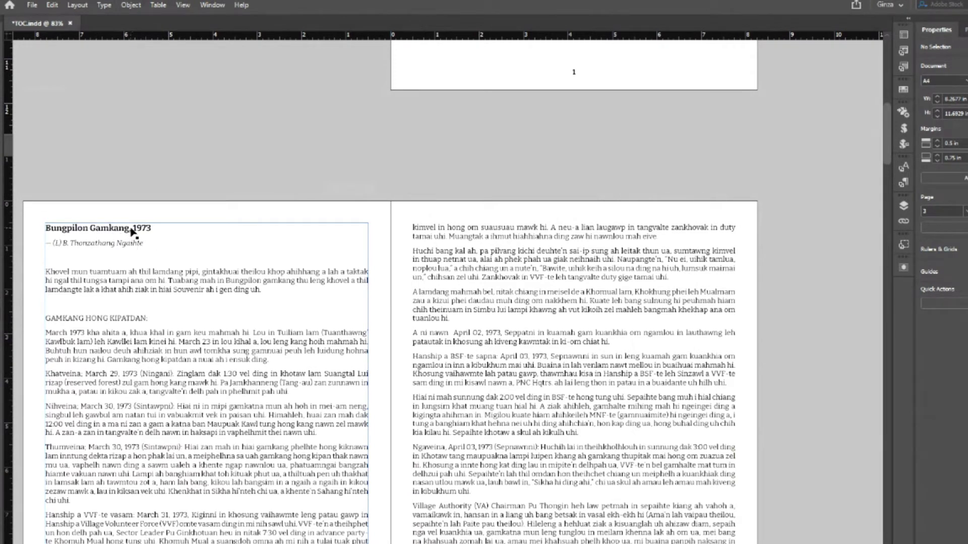
{"action": "scroll", "coordinate": [464, 273], "scroll_direction": "up", "scroll_amount": 10}
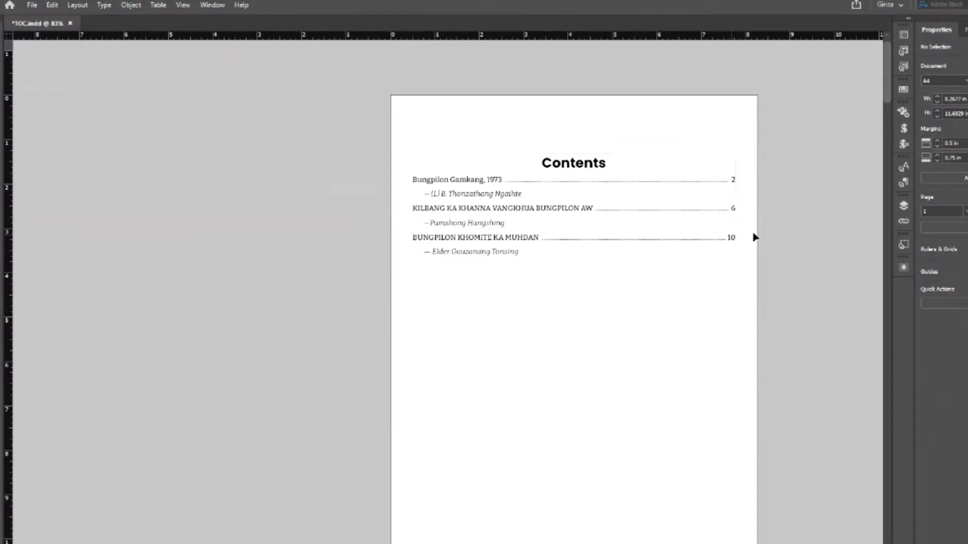
{"action": "double_click", "coordinate": [418, 186]}
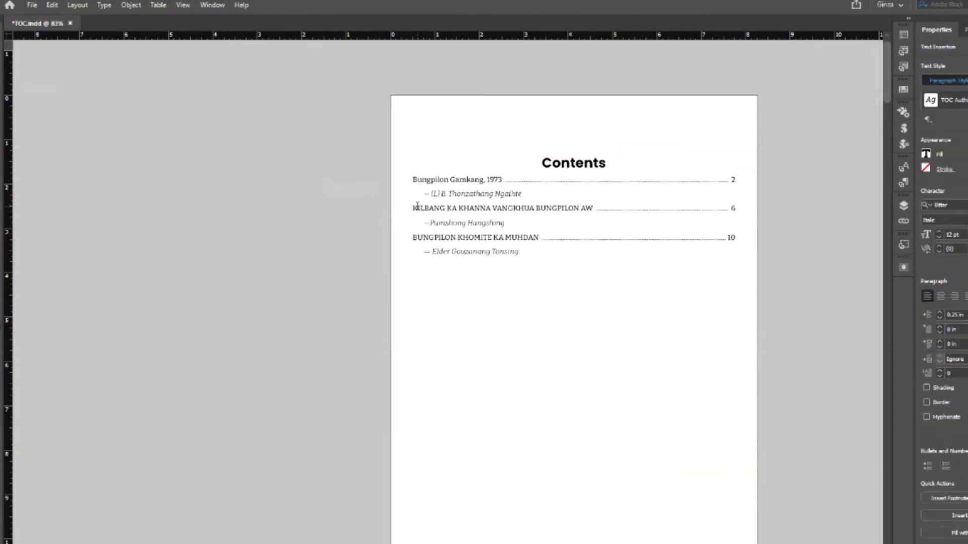
{"action": "left_click_drag", "start_coordinate": [412, 208], "coordinate": [601, 213]}
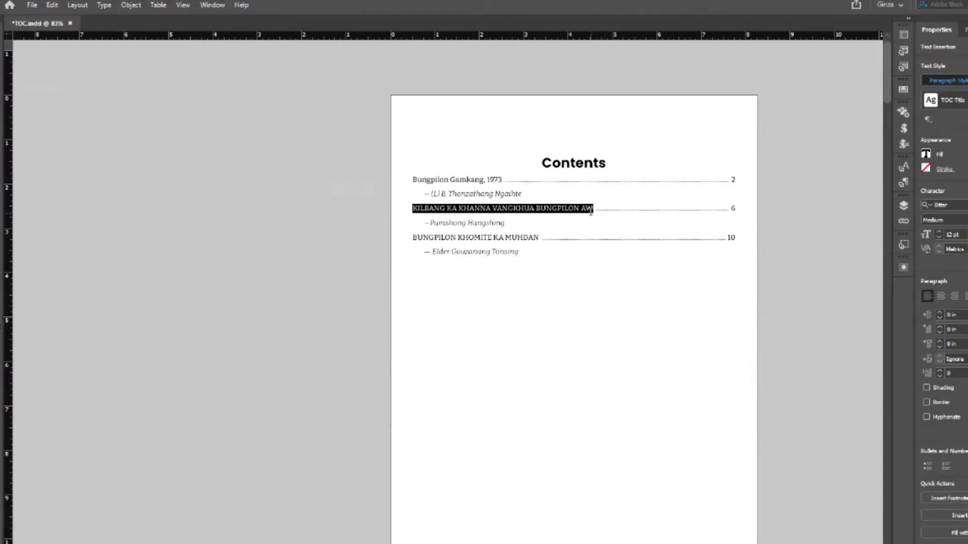
{"action": "left_click", "coordinate": [103, 5]}
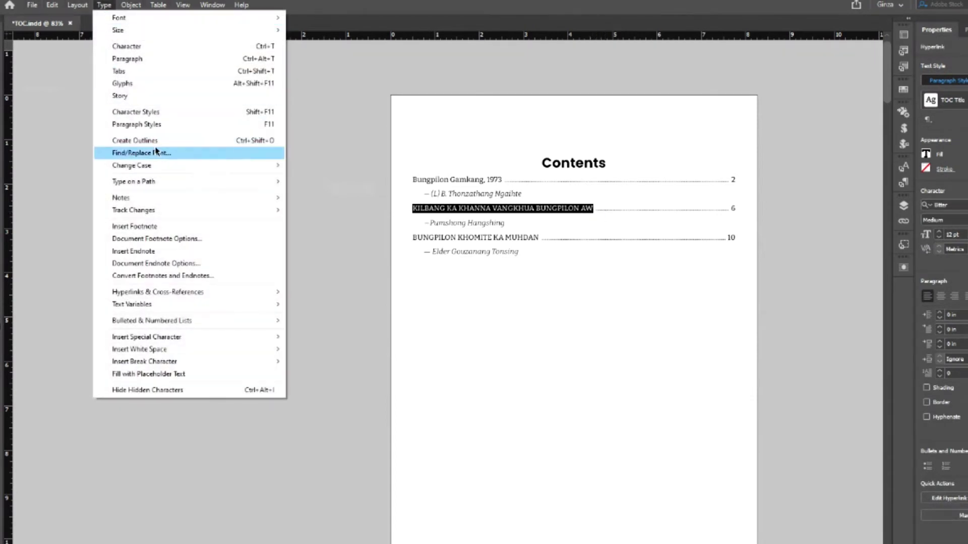
{"action": "mouse_move", "coordinate": [156, 167]}
{"action": "left_click", "coordinate": [317, 190]}
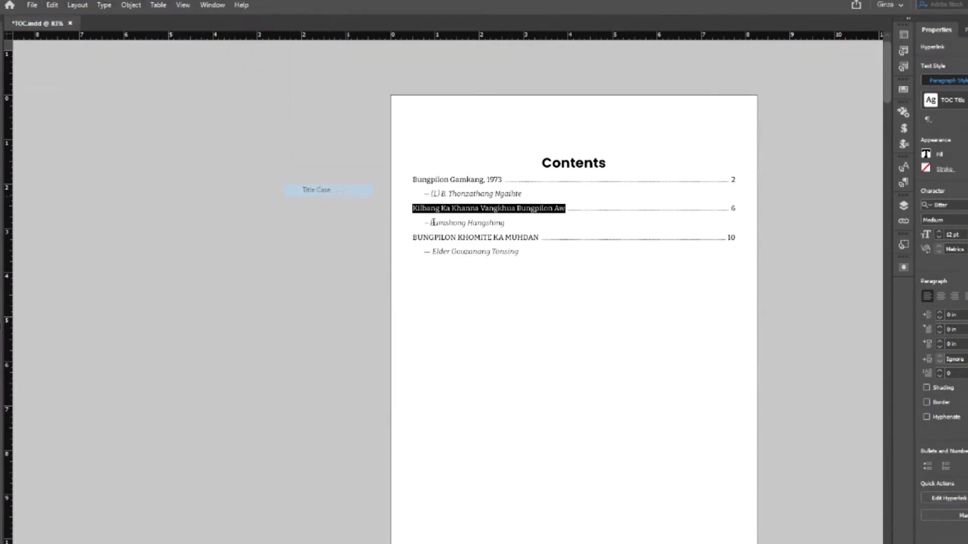
{"action": "left_click_drag", "start_coordinate": [411, 235], "coordinate": [537, 236]}
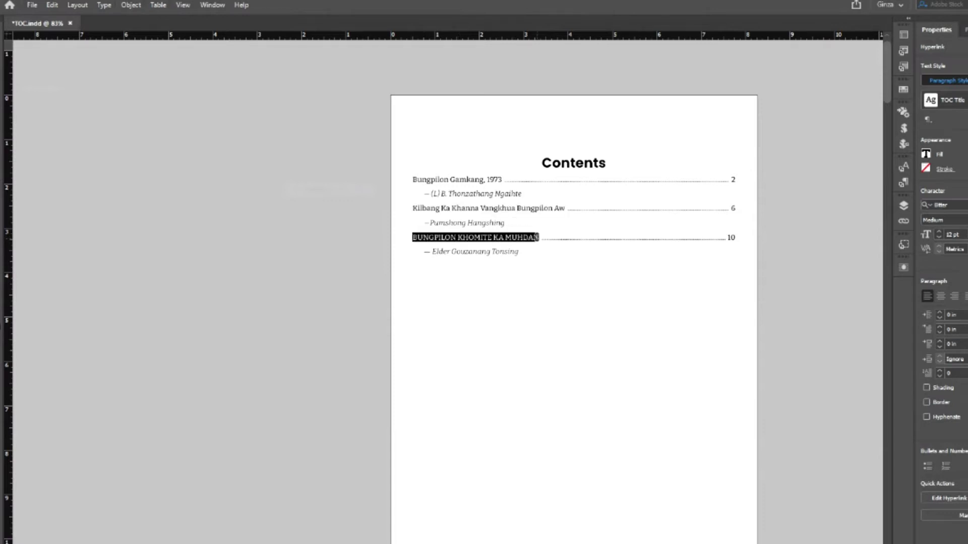
{"action": "left_click", "coordinate": [103, 6]}
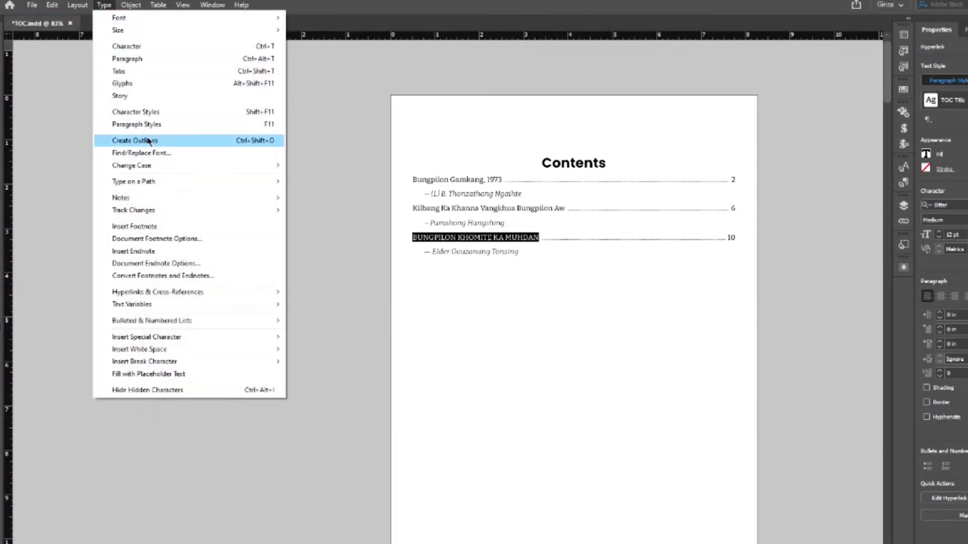
{"action": "mouse_move", "coordinate": [157, 167]}
{"action": "left_click", "coordinate": [334, 195]}
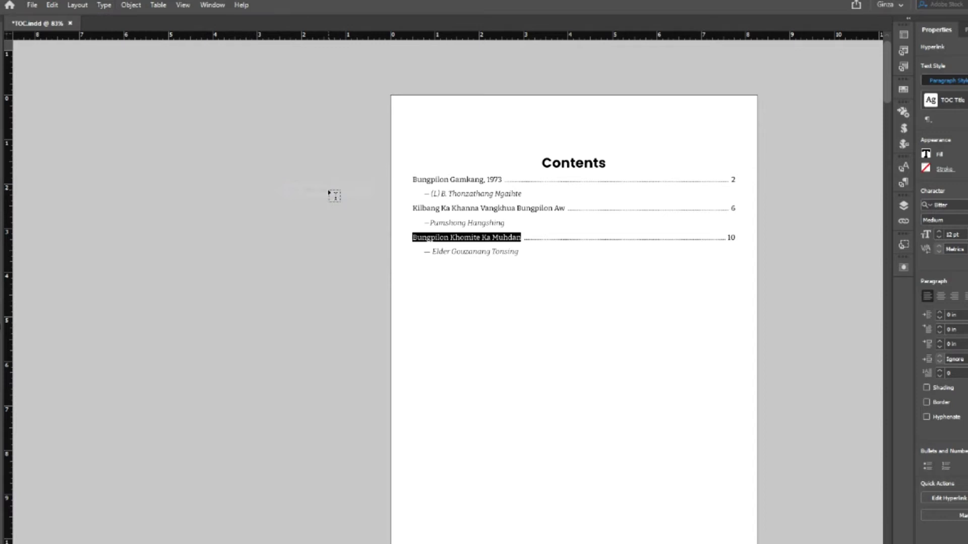
{"action": "key", "text": "Escape"}
{"action": "left_click", "coordinate": [150, 132]}
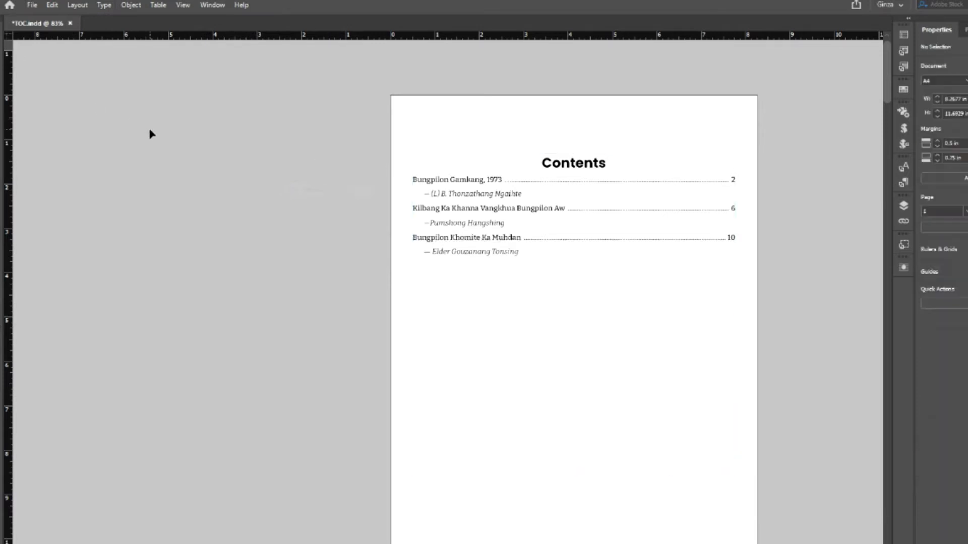
{"action": "scroll", "coordinate": [150, 131], "scroll_direction": "up", "scroll_amount": 1}
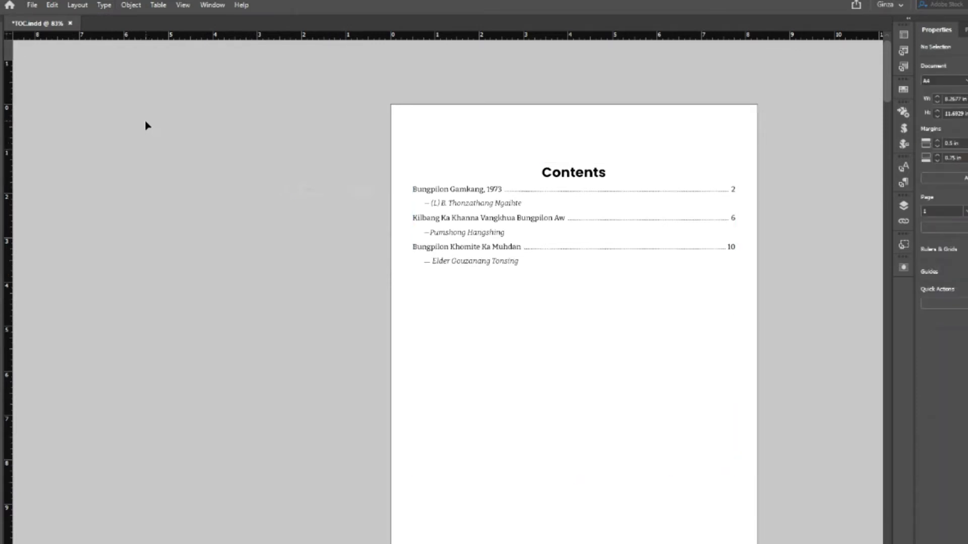
{"action": "left_click", "coordinate": [522, 239]}
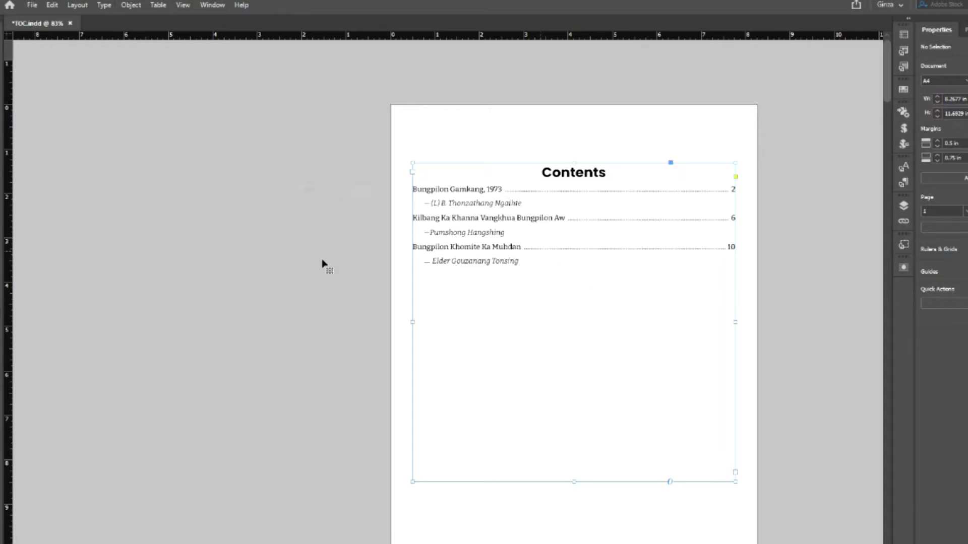
{"action": "left_click", "coordinate": [77, 5]}
{"action": "left_click", "coordinate": [137, 251]}
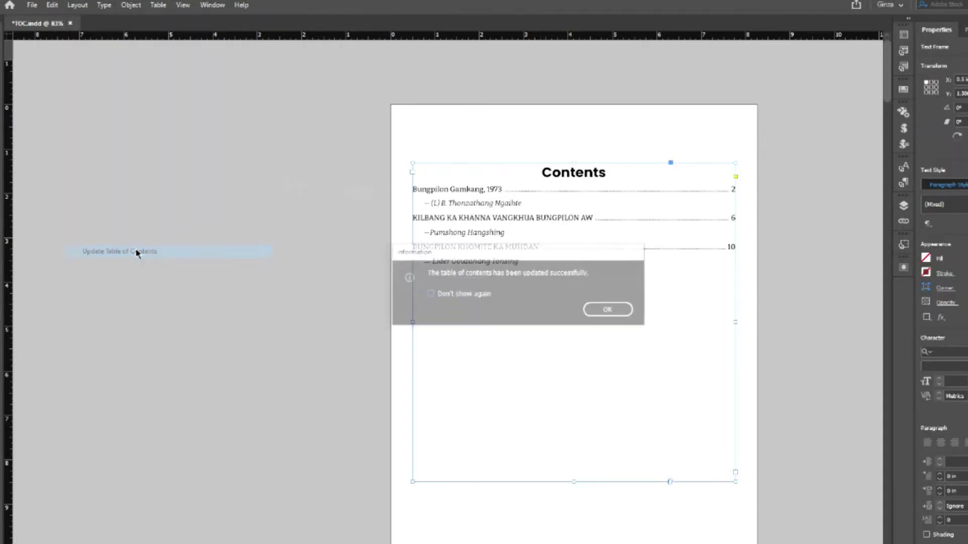
{"action": "left_click", "coordinate": [610, 311]}
{"action": "left_click", "coordinate": [763, 304]}
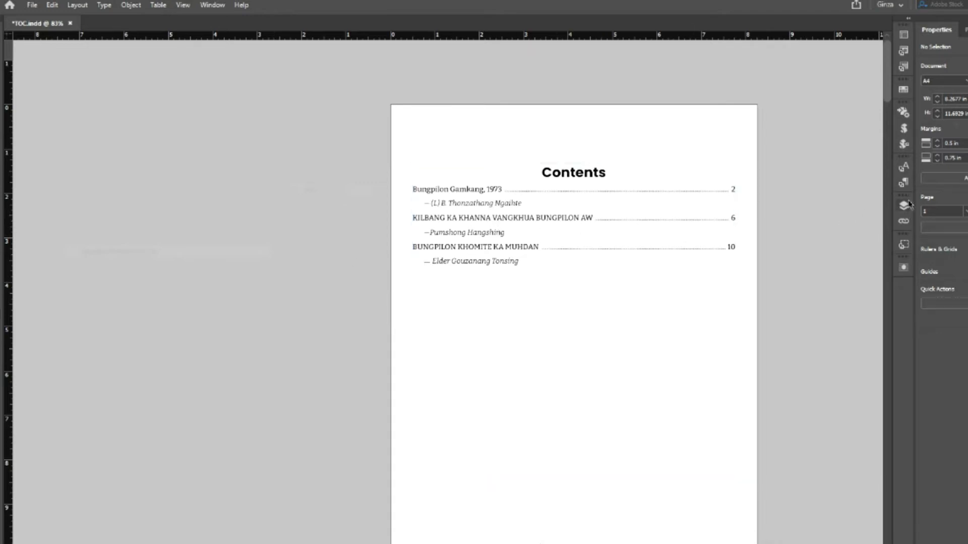
{"action": "left_click", "coordinate": [904, 183]}
{"action": "right_click", "coordinate": [775, 255]}
{"action": "left_click", "coordinate": [795, 256]}
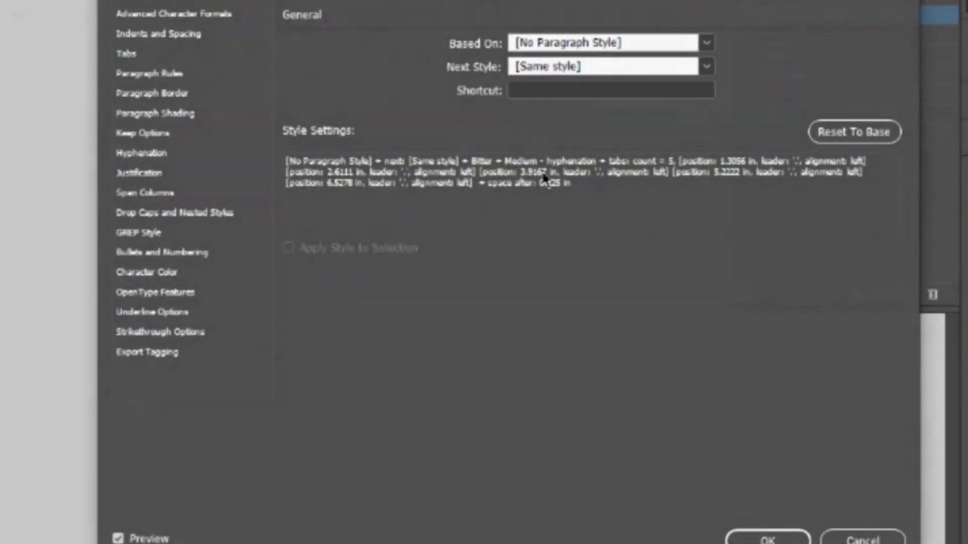
{"action": "left_click", "coordinate": [150, 14]}
{"action": "left_click", "coordinate": [160, 2]}
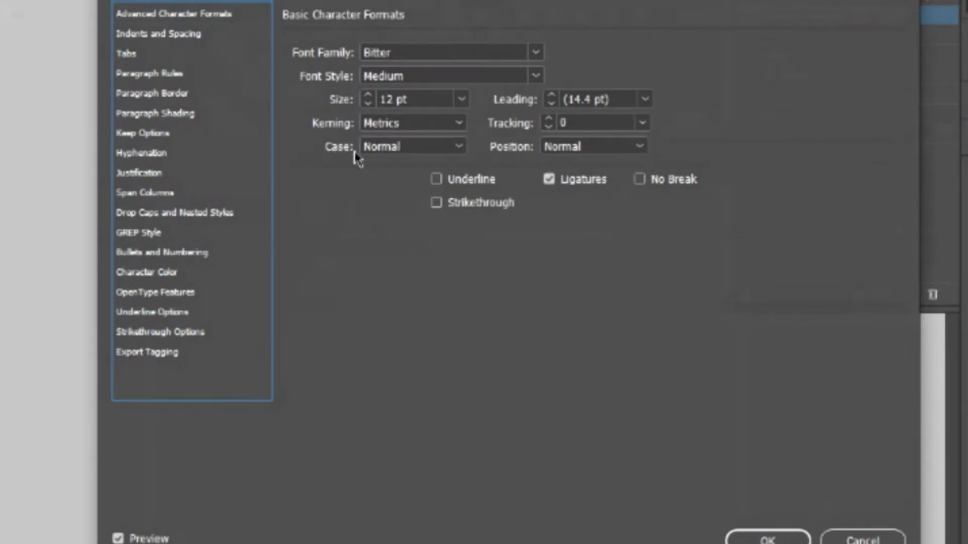
{"action": "left_click", "coordinate": [456, 147]}
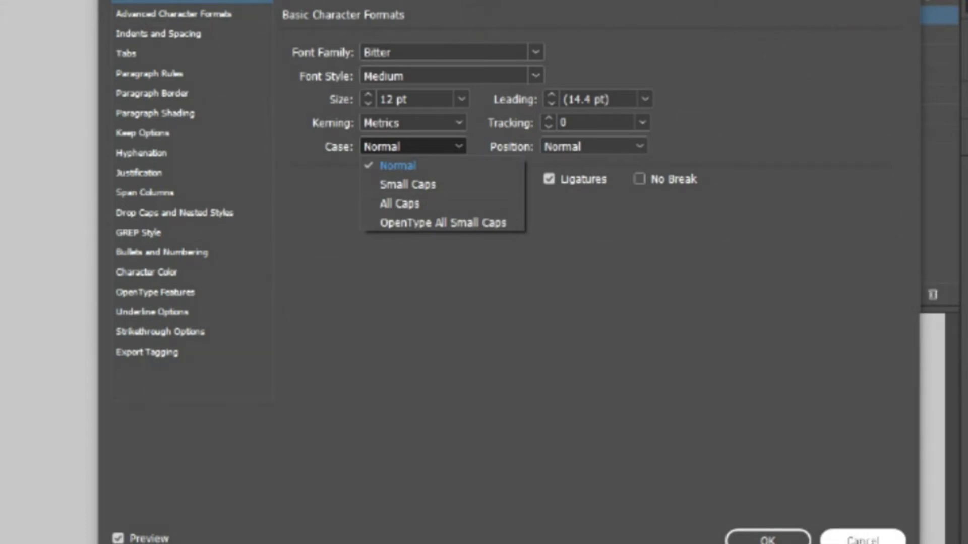
{"action": "key", "text": "Escape"}
{"action": "left_click", "coordinate": [847, 539]}
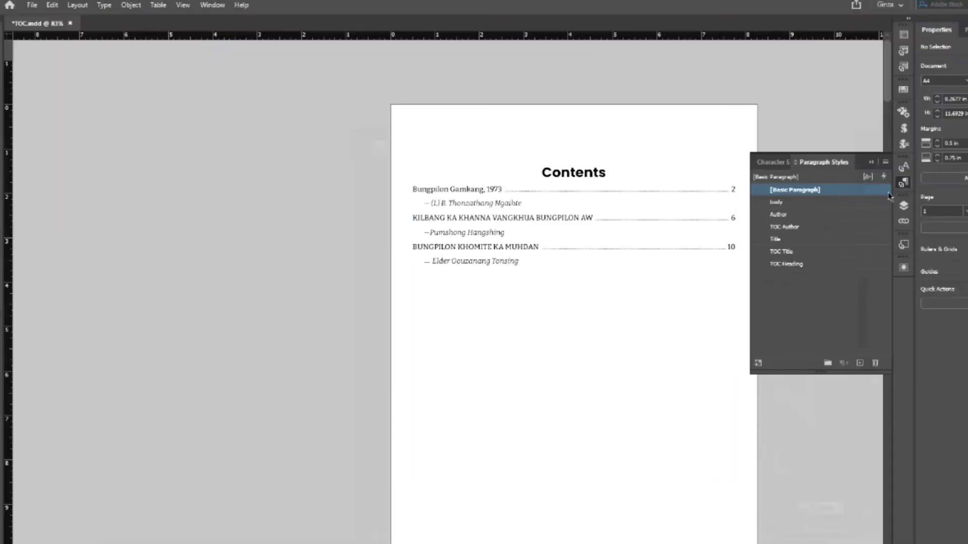
{"action": "left_click", "coordinate": [903, 182]}
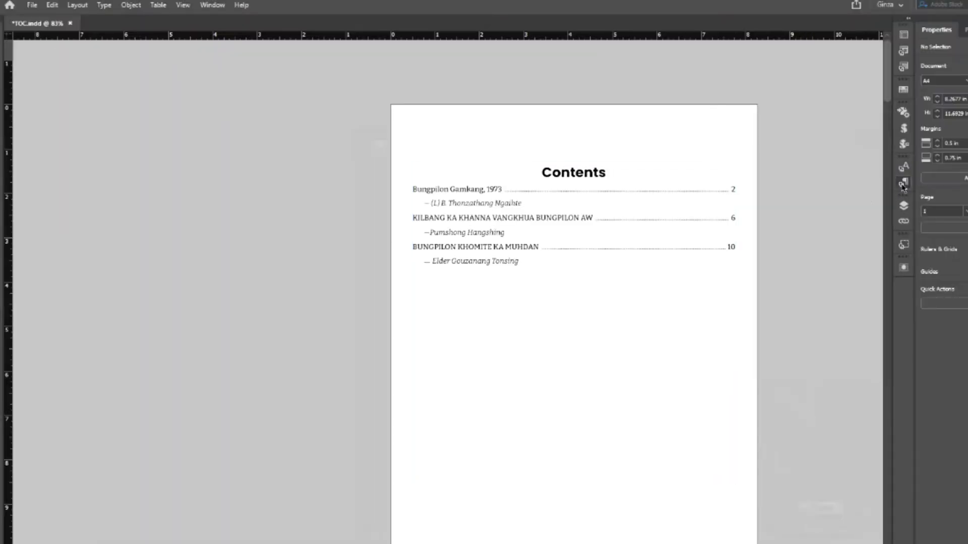
- Paste the title 'Bungpilon Gamkang, 1973' into a new text frame drawn above the article
{"action": "scroll", "coordinate": [201, 326], "scroll_direction": "down", "scroll_amount": 10}
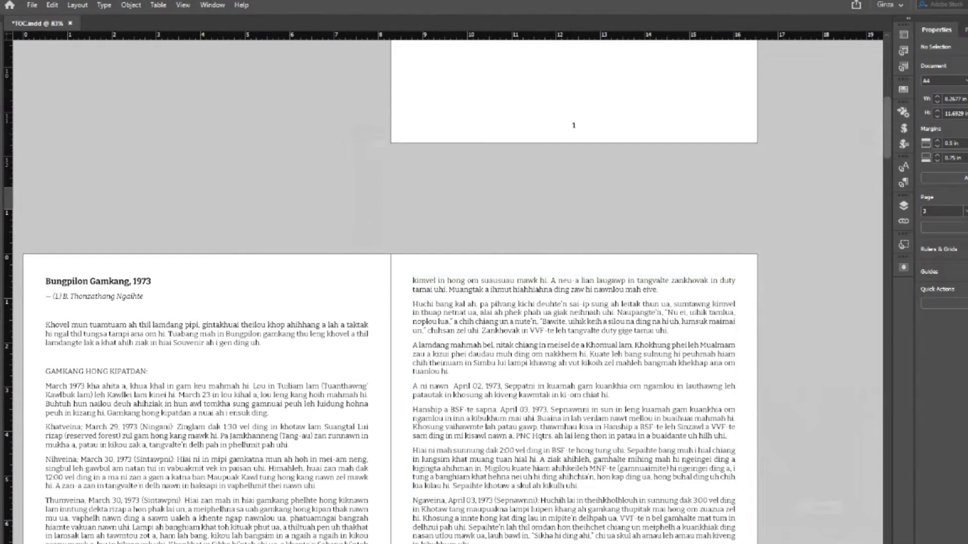
{"action": "scroll", "coordinate": [448, 398], "scroll_direction": "left", "scroll_amount": 2}
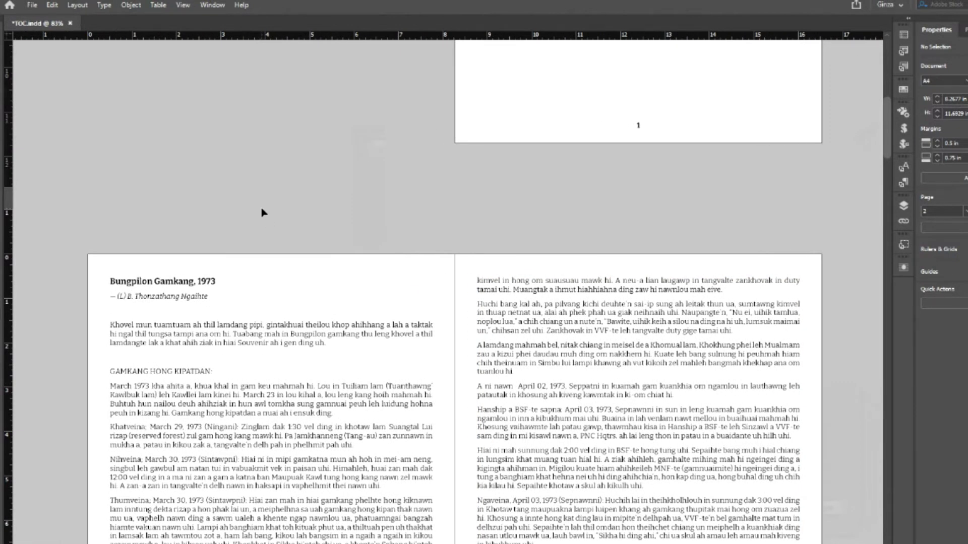
{"action": "key", "text": "w"}
{"action": "scroll", "coordinate": [261, 212], "scroll_direction": "down", "scroll_amount": 3}
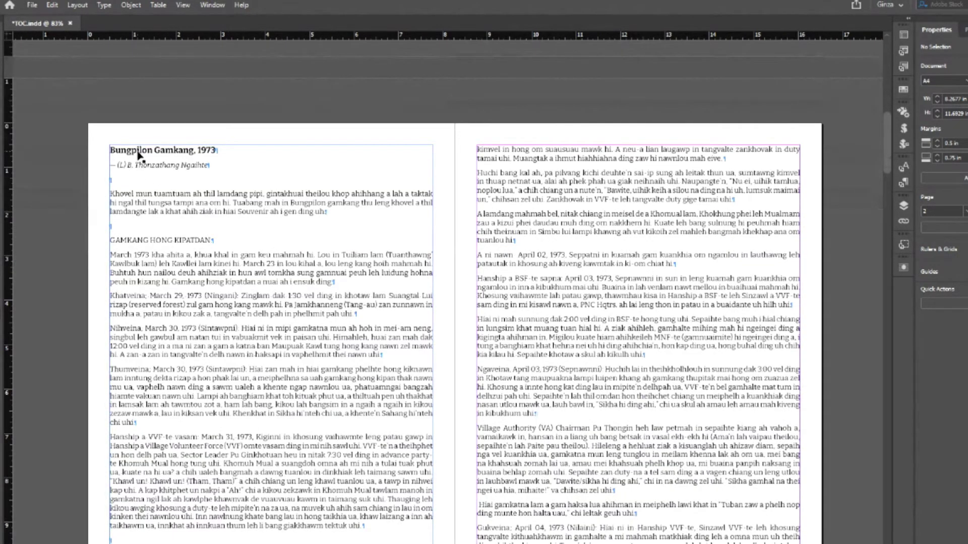
{"action": "left_click", "coordinate": [139, 154]}
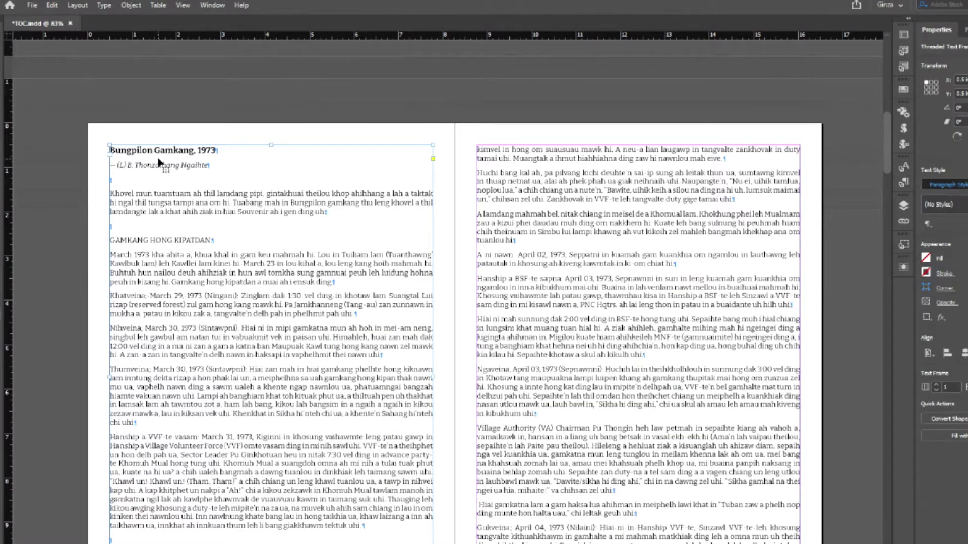
{"action": "double_click", "coordinate": [151, 154]}
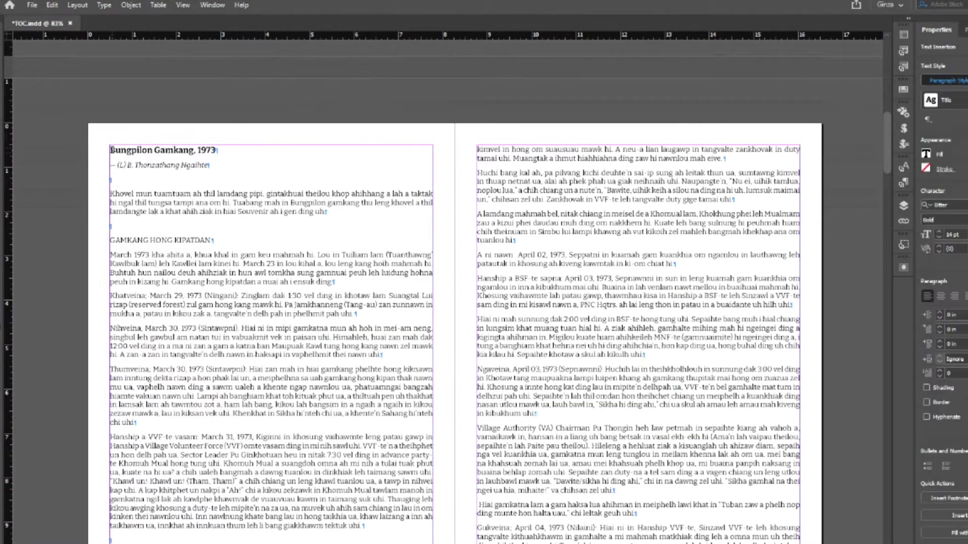
{"action": "left_click_drag", "start_coordinate": [110, 149], "coordinate": [217, 150]}
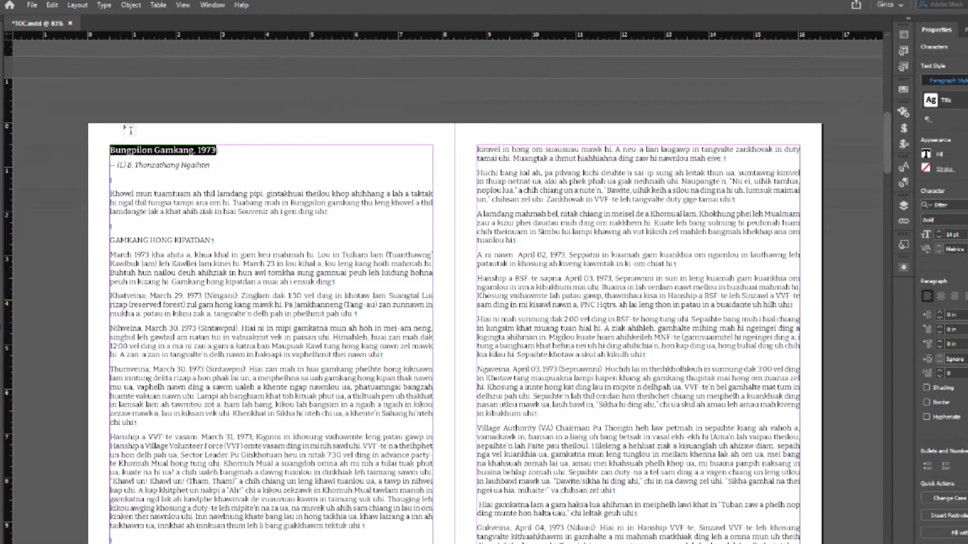
{"action": "left_click_drag", "start_coordinate": [110, 130], "coordinate": [243, 142]}
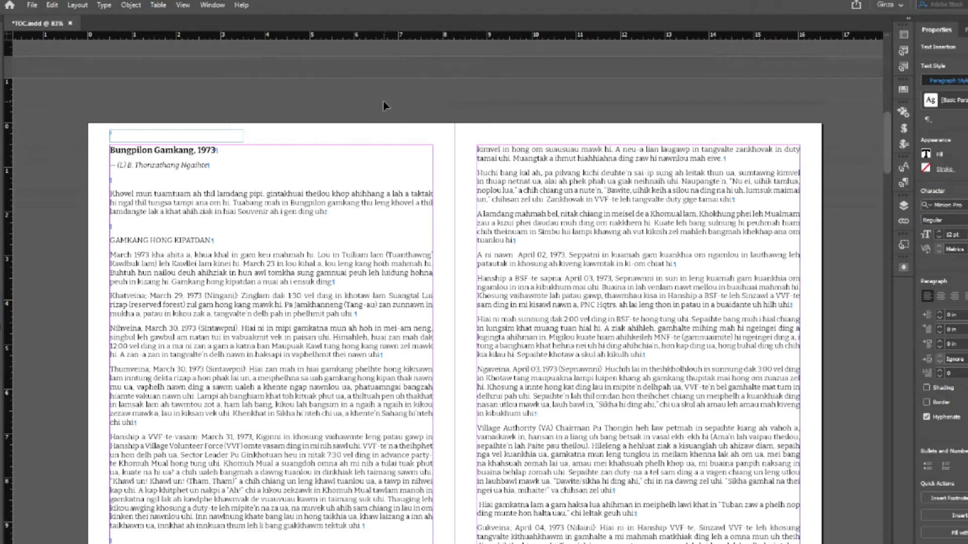
{"action": "key", "text": "ctrl+v"}
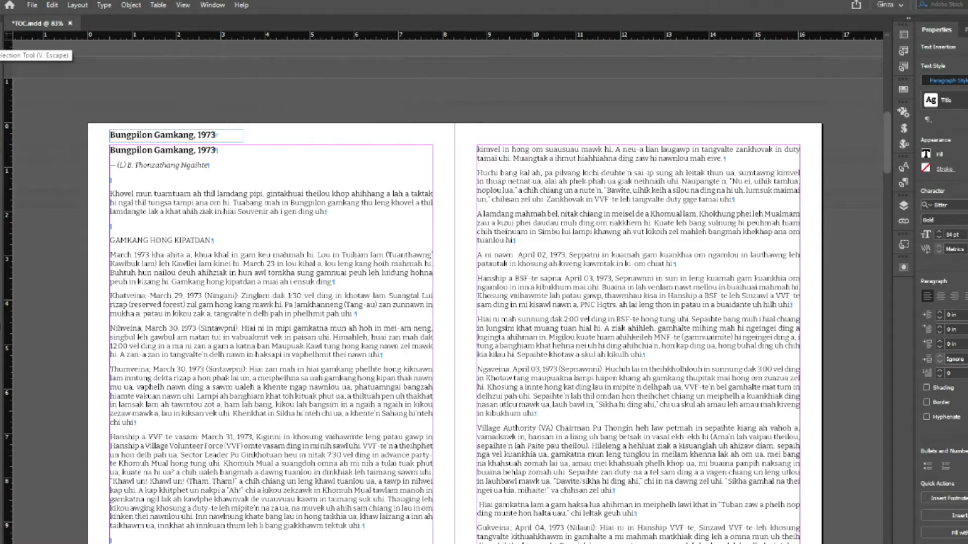
{"action": "key", "text": "Escape"}
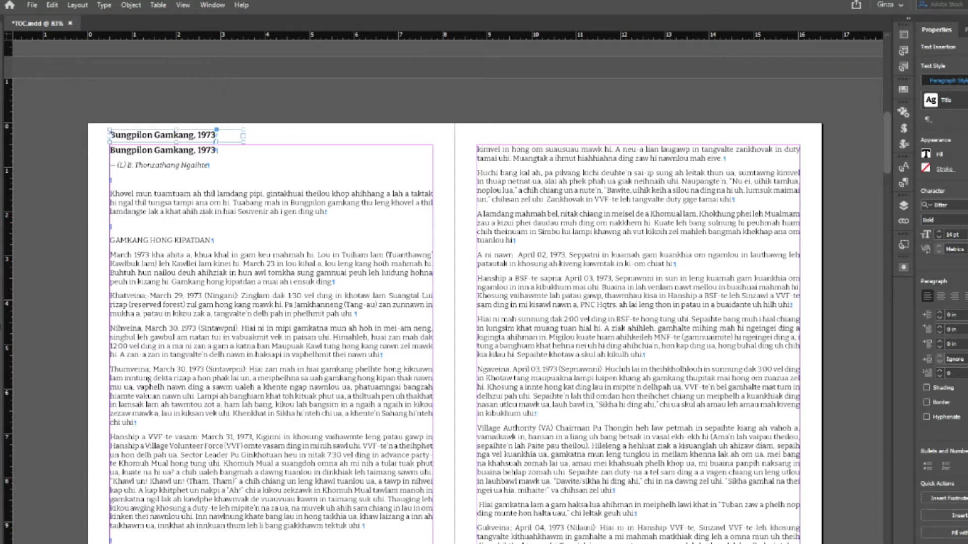
{"action": "left_click", "coordinate": [238, 135]}
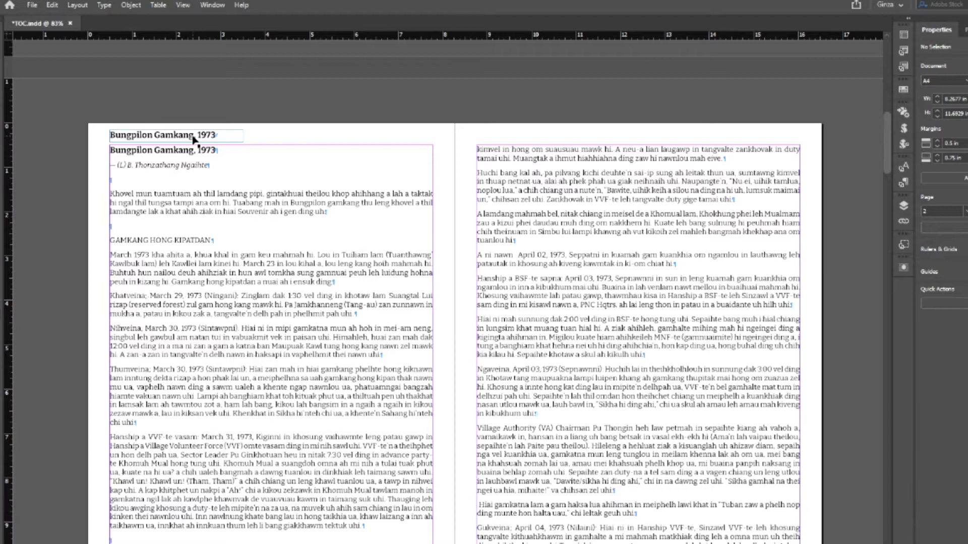
- Create a paragraph style from the title named Title TOC, based on [No Paragraph Style]
{"action": "left_click", "coordinate": [196, 138]}
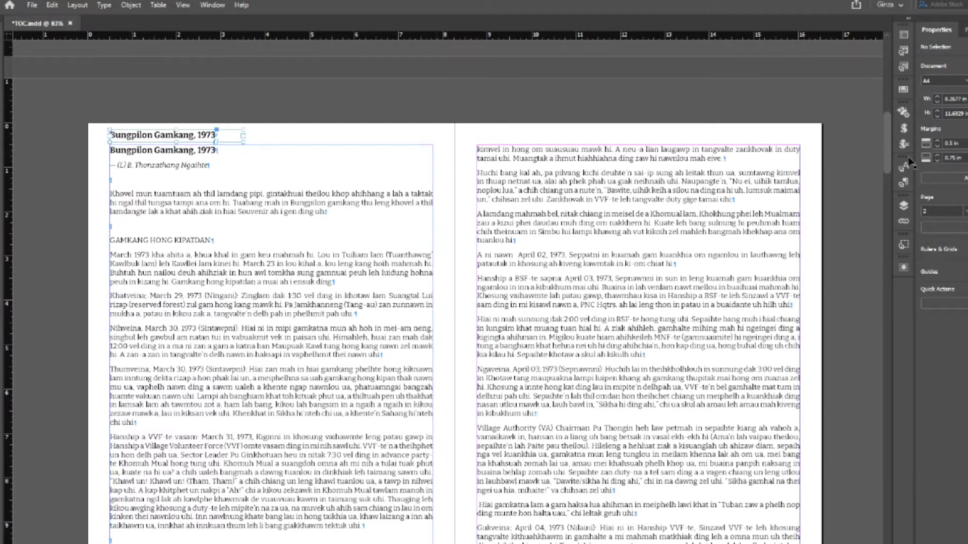
{"action": "left_click", "coordinate": [905, 183]}
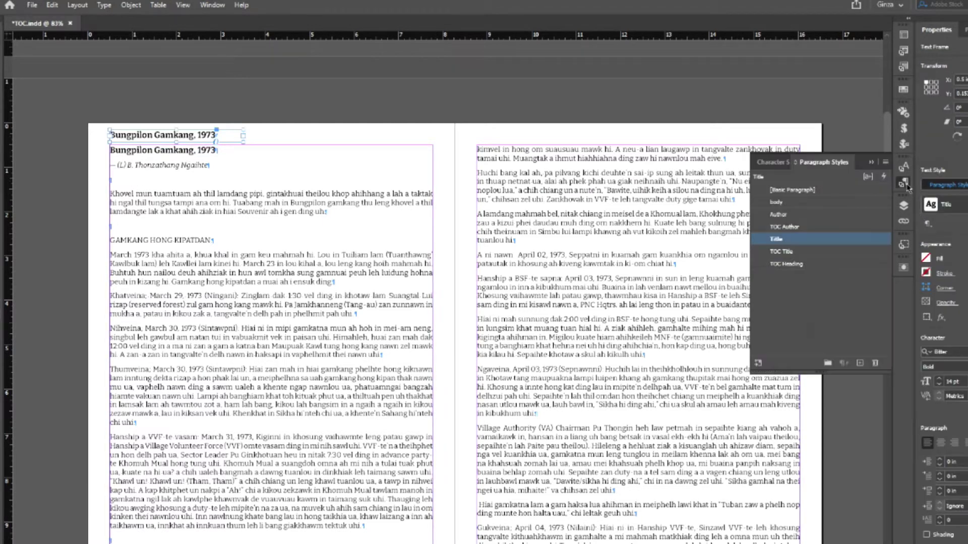
{"action": "left_click", "coordinate": [860, 363]}
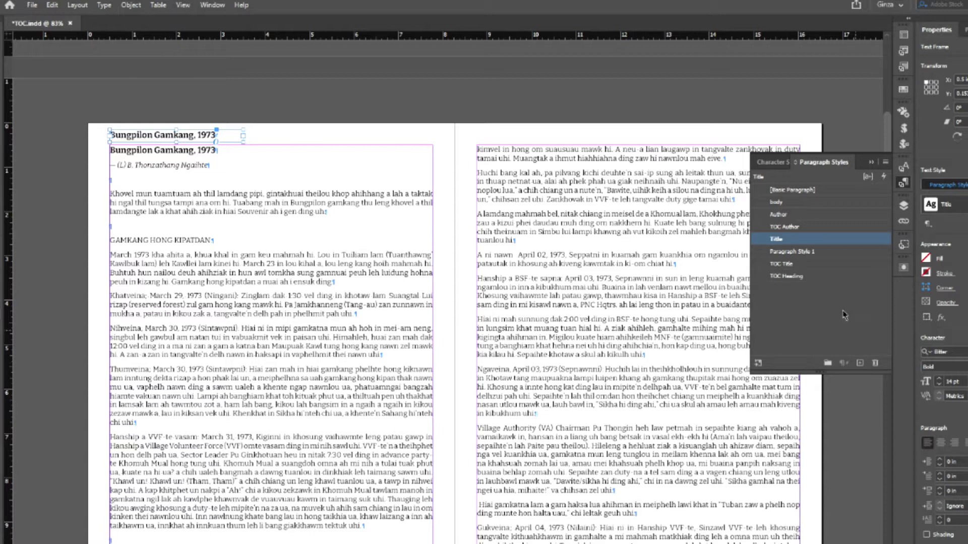
{"action": "double_click", "coordinate": [799, 251]}
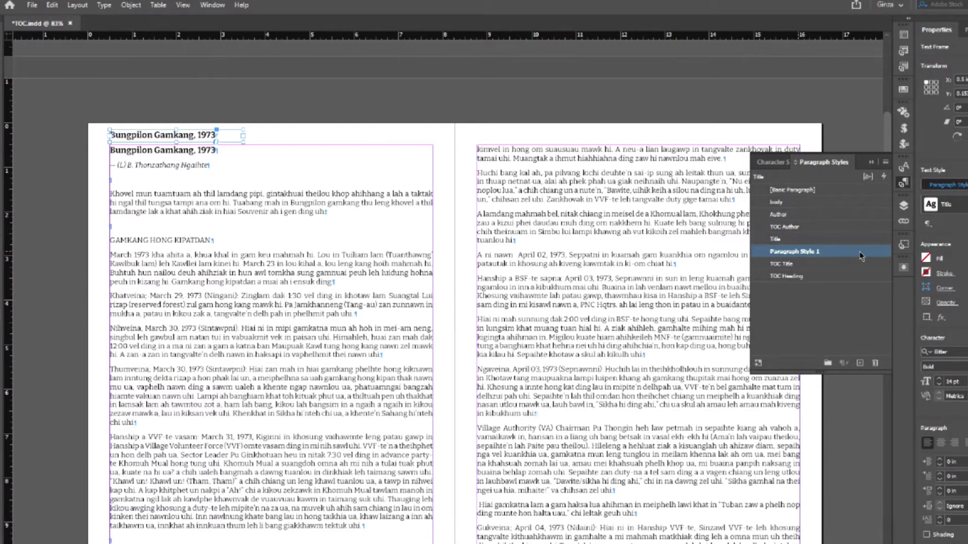
{"action": "type", "text": "T"}
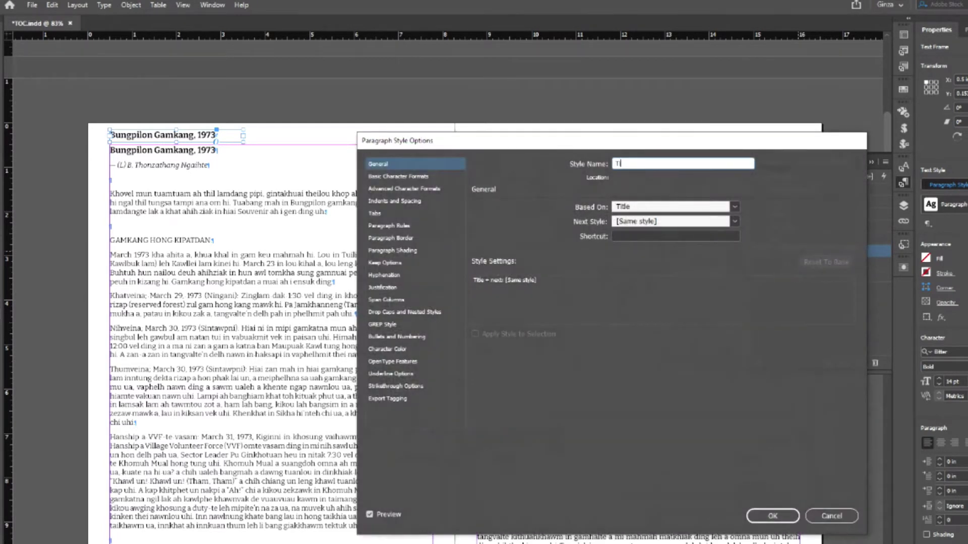
{"action": "type", "text": "itle TOC"}
{"action": "left_click", "coordinate": [734, 206]}
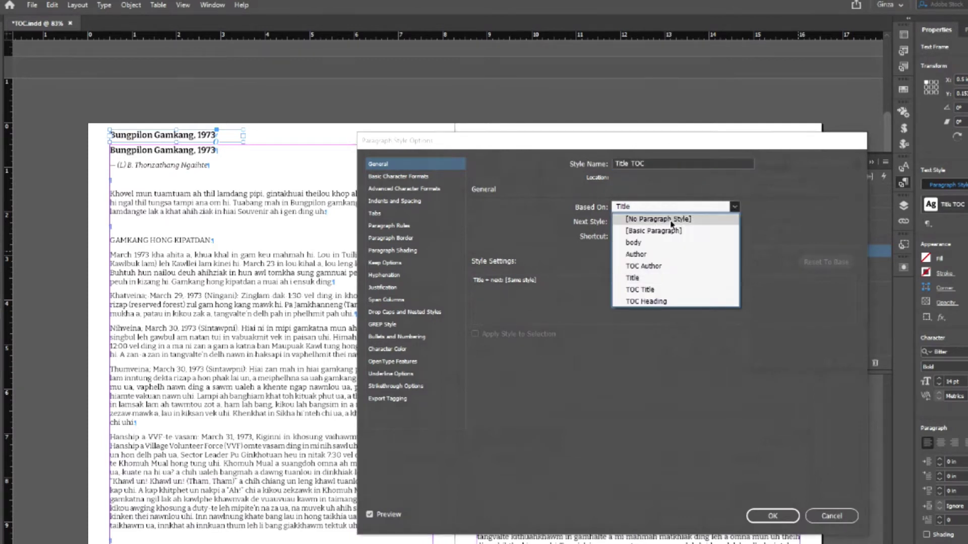
{"action": "left_click", "coordinate": [658, 219]}
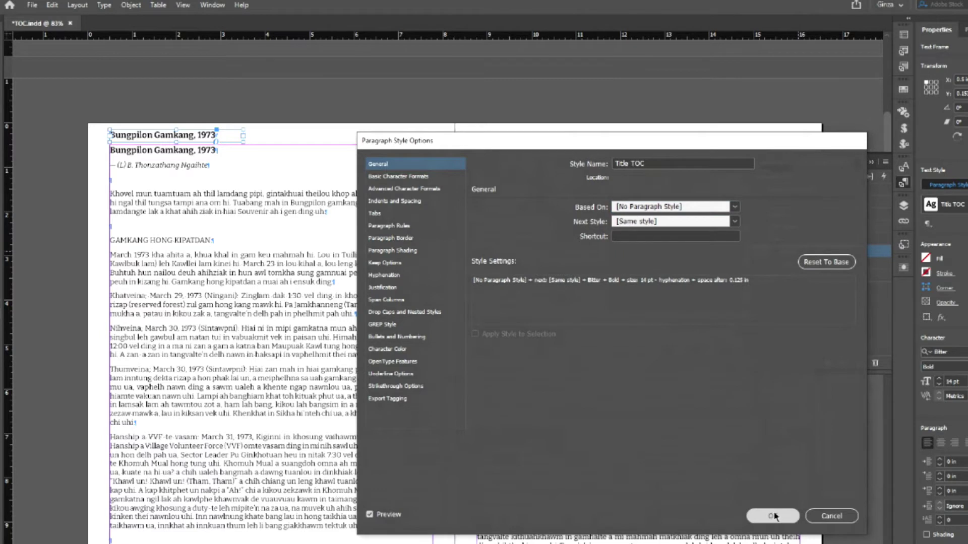
{"action": "left_click", "coordinate": [773, 516]}
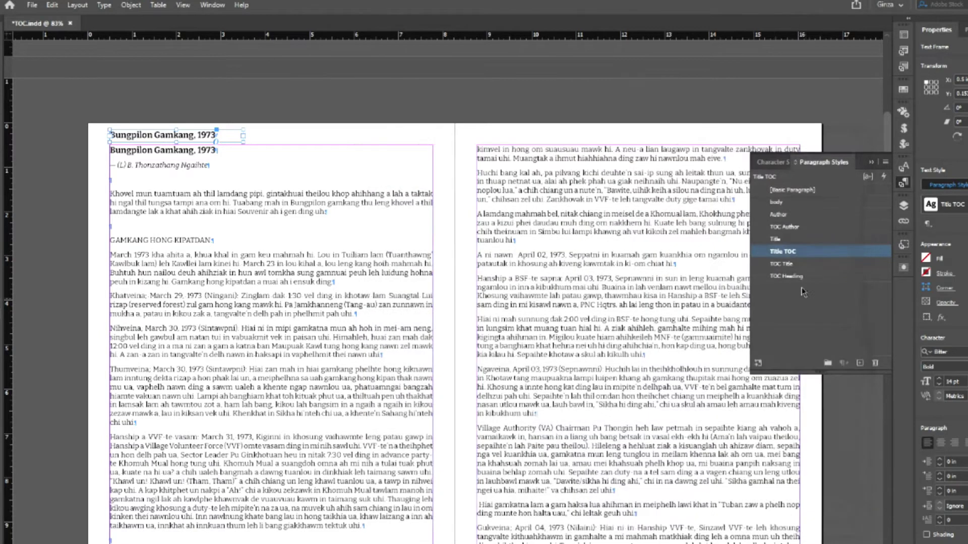
- Apply the Title TOC paragraph style to the copied title
{"action": "left_click", "coordinate": [898, 188]}
{"action": "key", "text": "ctrl+shift+a"}
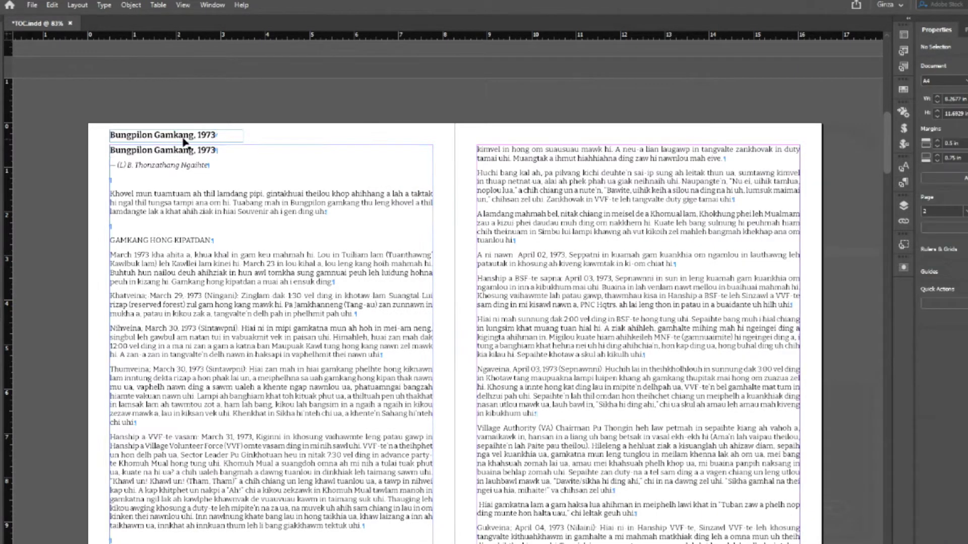
{"action": "left_click", "coordinate": [183, 133]}
{"action": "left_click", "coordinate": [903, 182]}
{"action": "left_click", "coordinate": [903, 182]}
{"action": "key", "text": "Escape"}
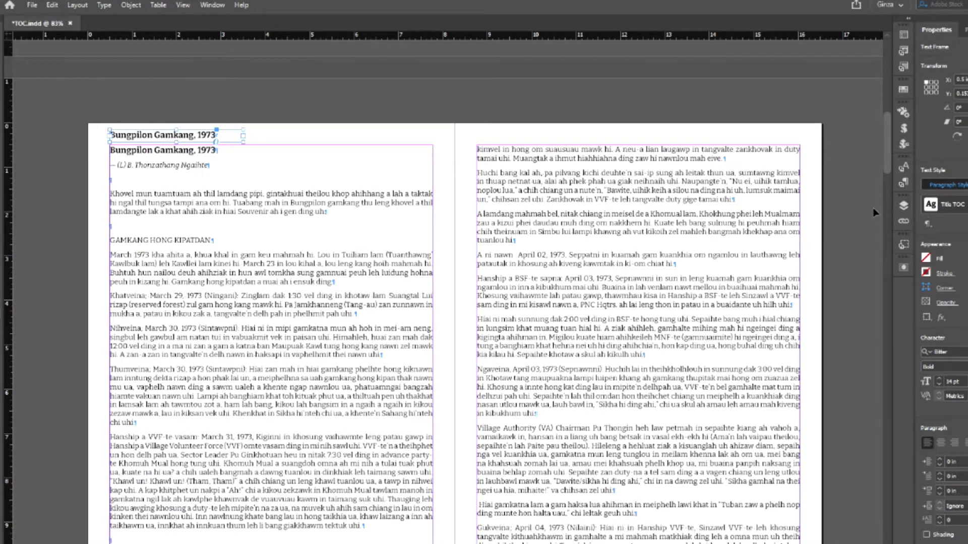
- Hide the copied title frame in the Layers panel and save the document
{"action": "left_click", "coordinate": [212, 5]}
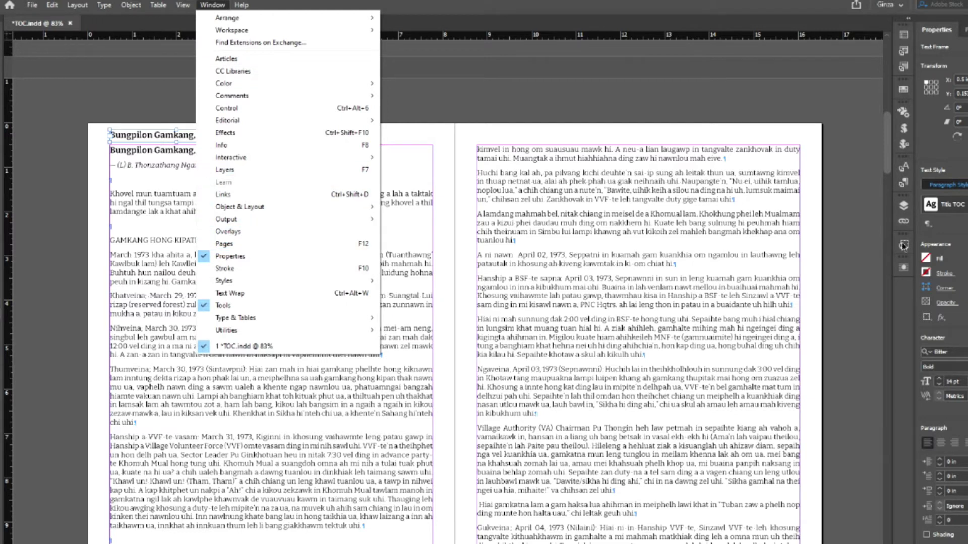
{"action": "left_click", "coordinate": [904, 207]}
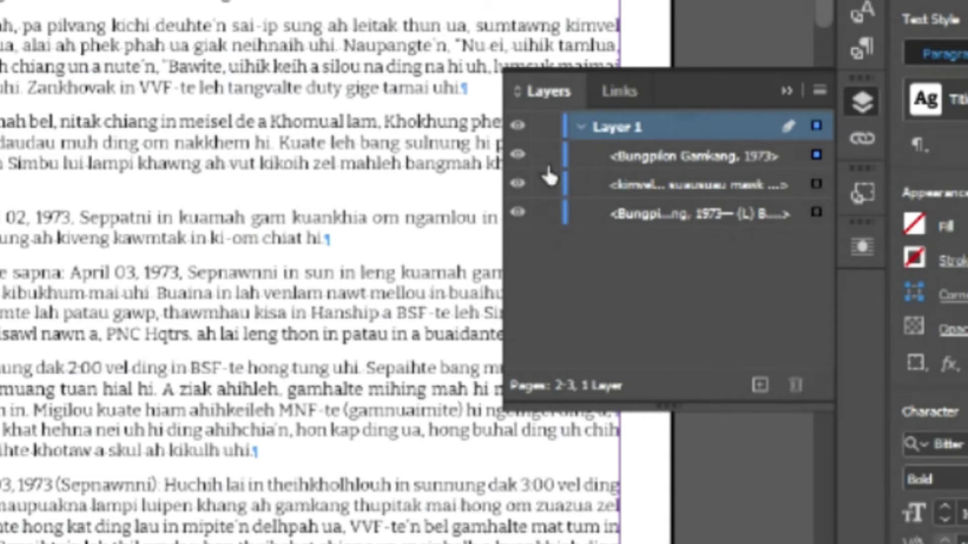
{"action": "left_click", "coordinate": [518, 154]}
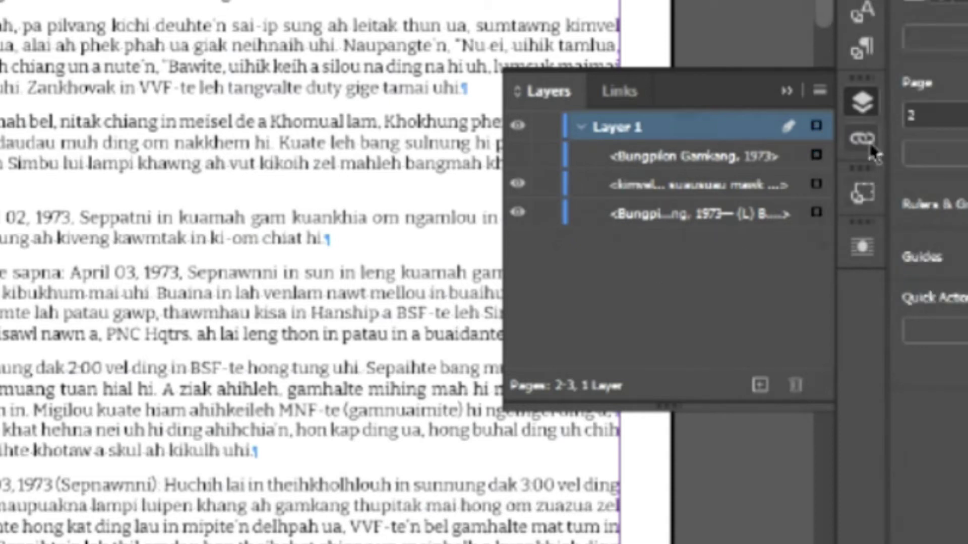
{"action": "left_click", "coordinate": [862, 102]}
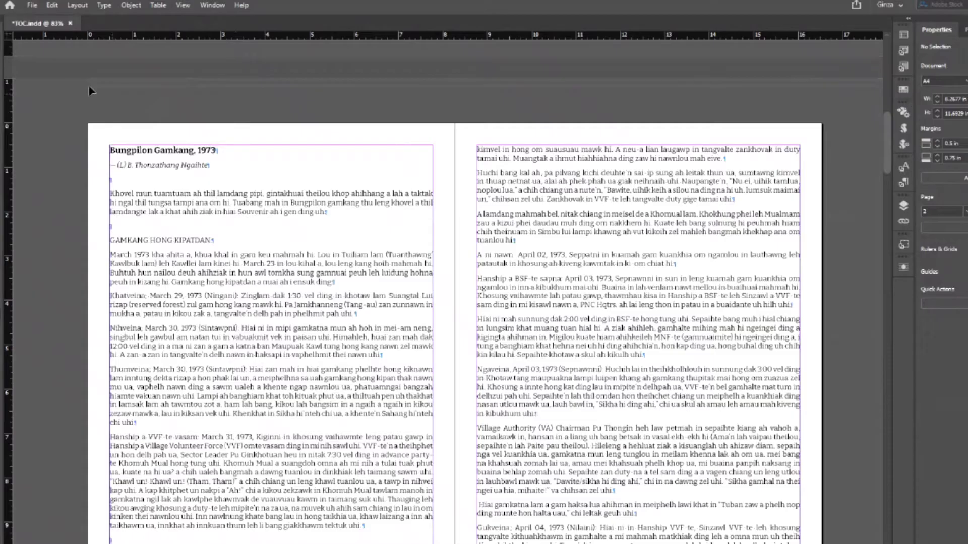
{"action": "left_click", "coordinate": [32, 5]}
{"action": "left_click", "coordinate": [48, 84]}
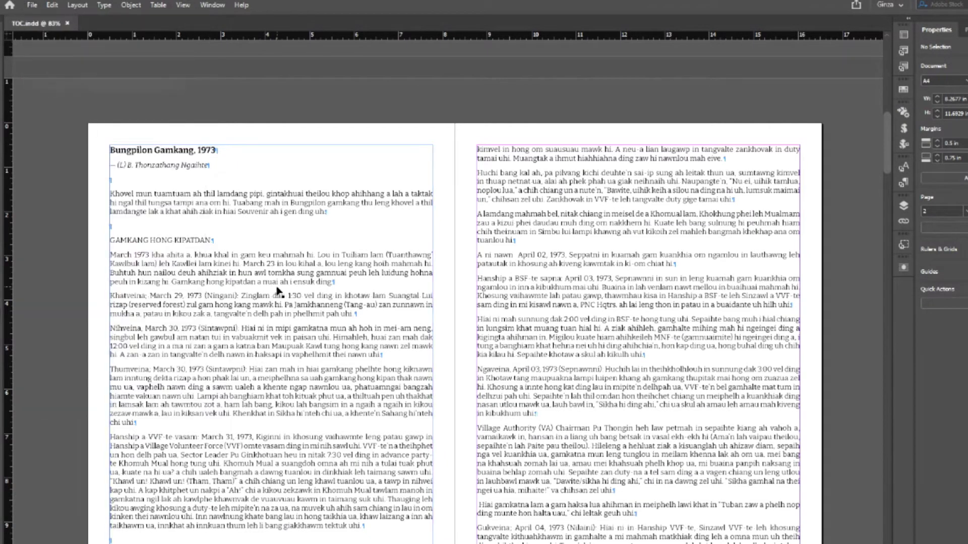
- Paste the page 6 title into a new frame above the article, prefix it '2.', and widen it
{"action": "scroll", "coordinate": [275, 282], "scroll_direction": "down", "scroll_amount": 10}
{"action": "scroll", "coordinate": [275, 280], "scroll_direction": "down", "scroll_amount": 15}
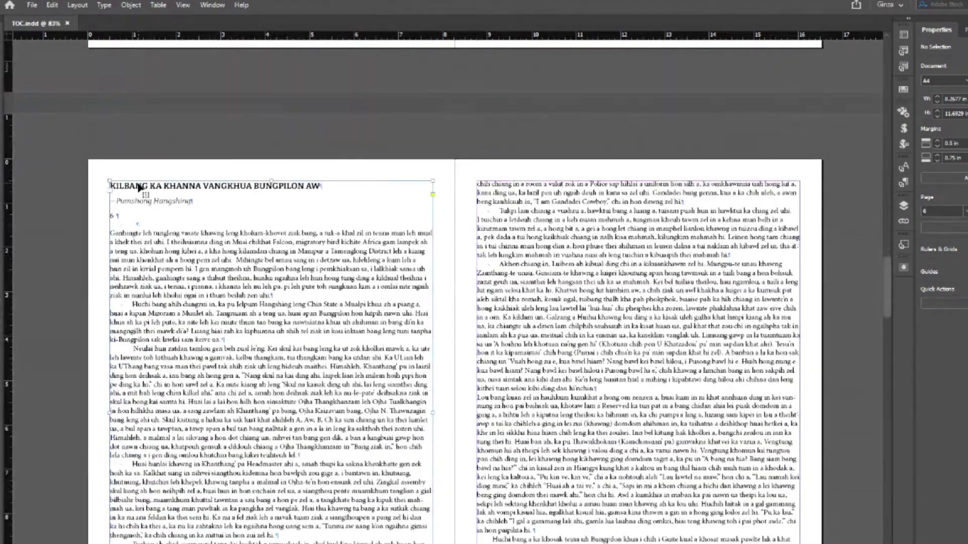
{"action": "double_click", "coordinate": [139, 187]}
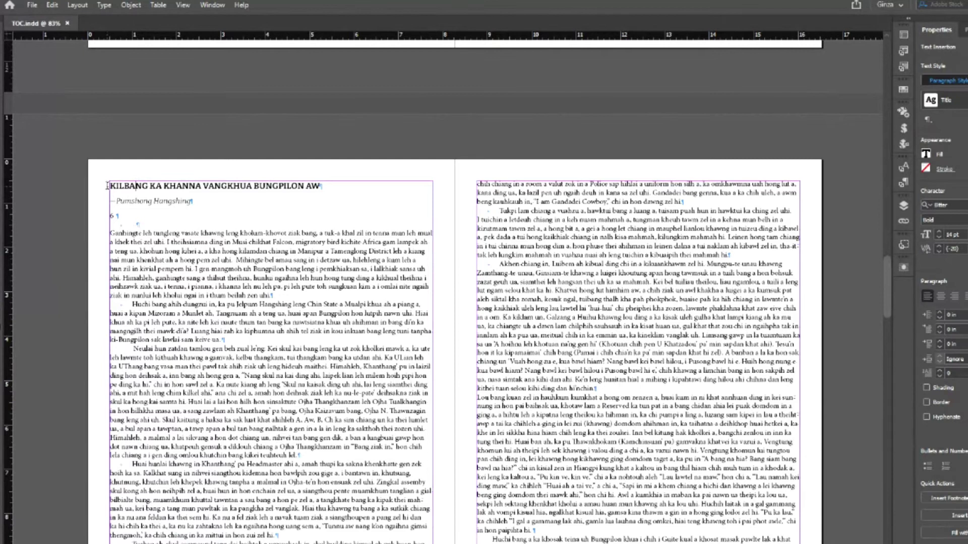
{"action": "left_click_drag", "start_coordinate": [110, 186], "coordinate": [324, 186]}
{"action": "key", "text": "ctrl+c"}
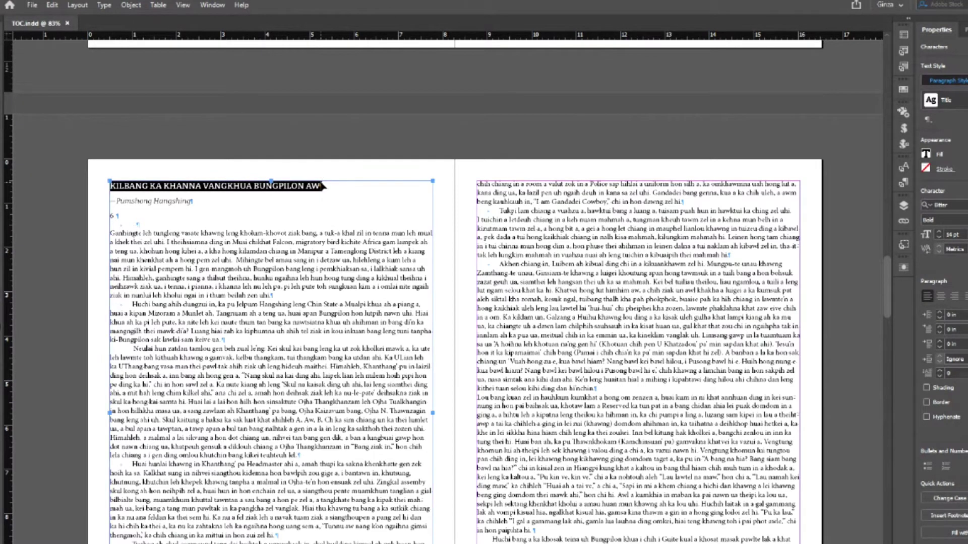
{"action": "left_click_drag", "start_coordinate": [110, 166], "coordinate": [323, 174]}
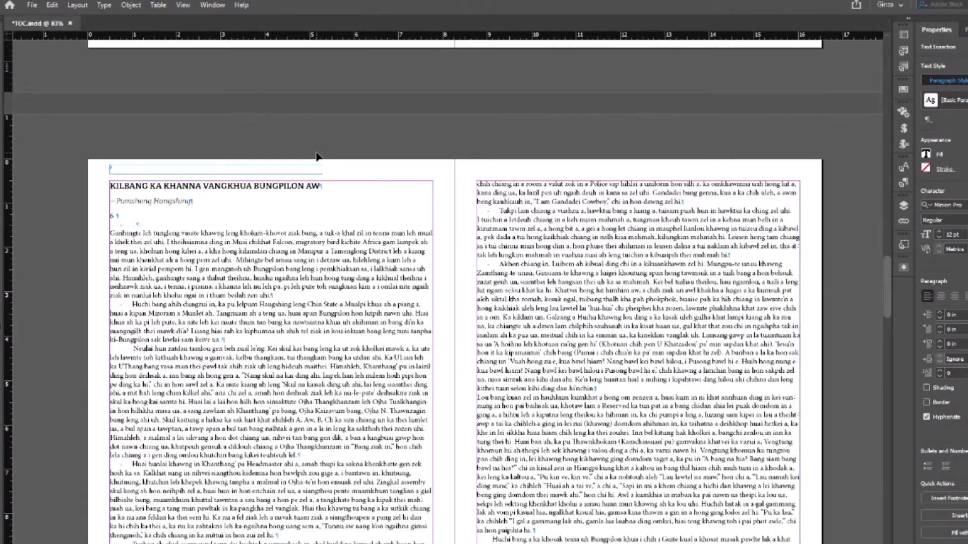
{"action": "key", "text": "ctrl+v"}
{"action": "left_click", "coordinate": [111, 170]}
{"action": "type", "text": "2."}
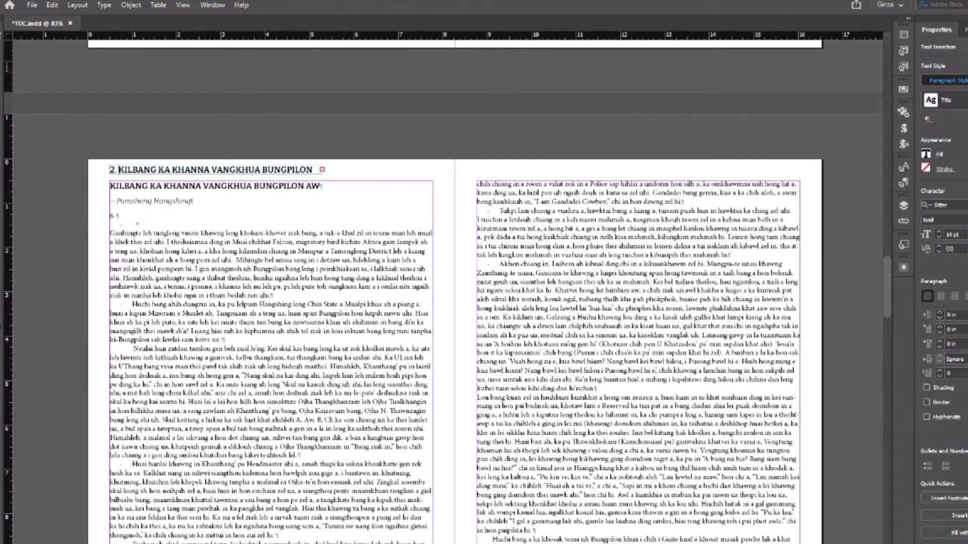
{"action": "key", "text": "Escape"}
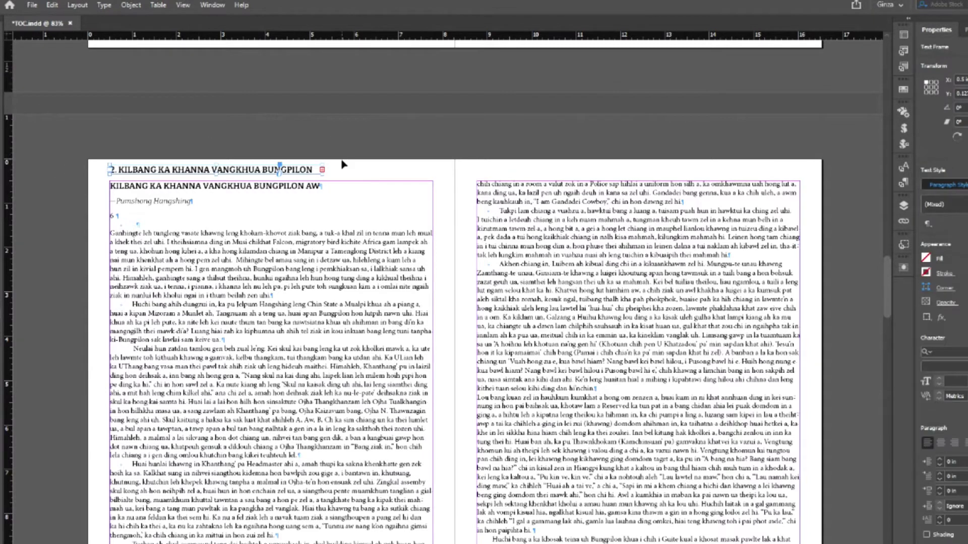
{"action": "left_click_drag", "start_coordinate": [238, 169], "coordinate": [239, 172]}
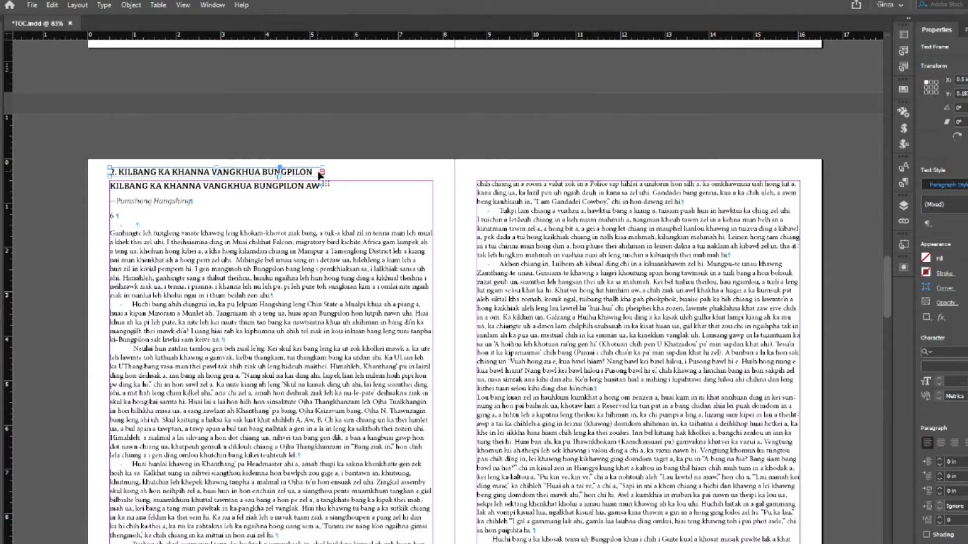
{"action": "left_click_drag", "start_coordinate": [322, 171], "coordinate": [408, 172]}
- Convert the heading to Title Case: '2. Kilbang Ka Khanna Vangkhua Bungpilon Aw'
{"action": "left_click", "coordinate": [104, 5]}
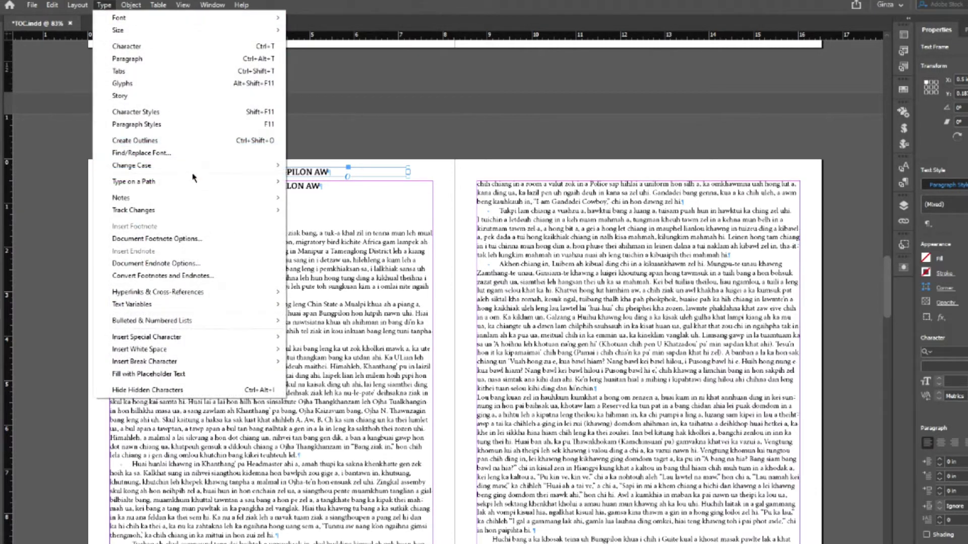
{"action": "mouse_move", "coordinate": [197, 165]}
{"action": "left_click", "coordinate": [317, 190]}
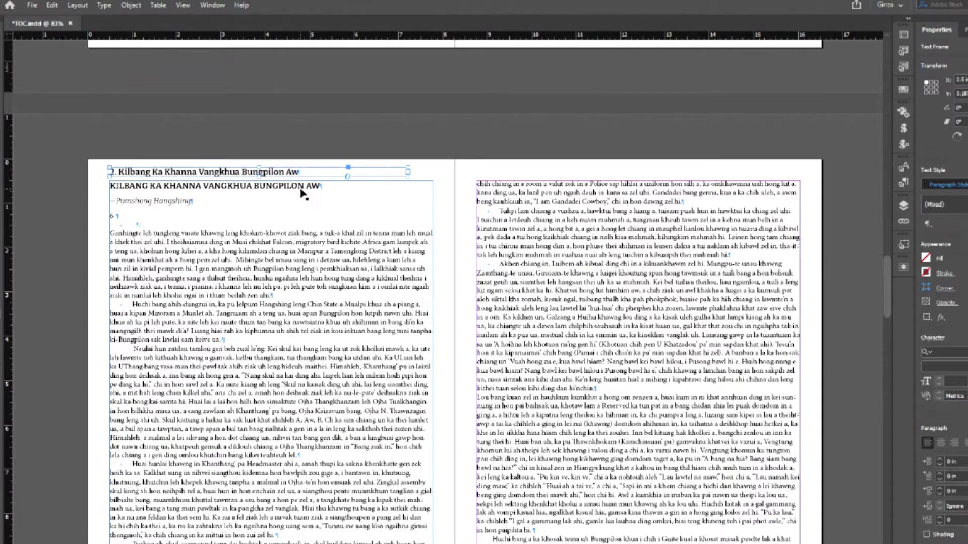
{"action": "left_click", "coordinate": [342, 205]}
{"action": "left_click", "coordinate": [323, 177]}
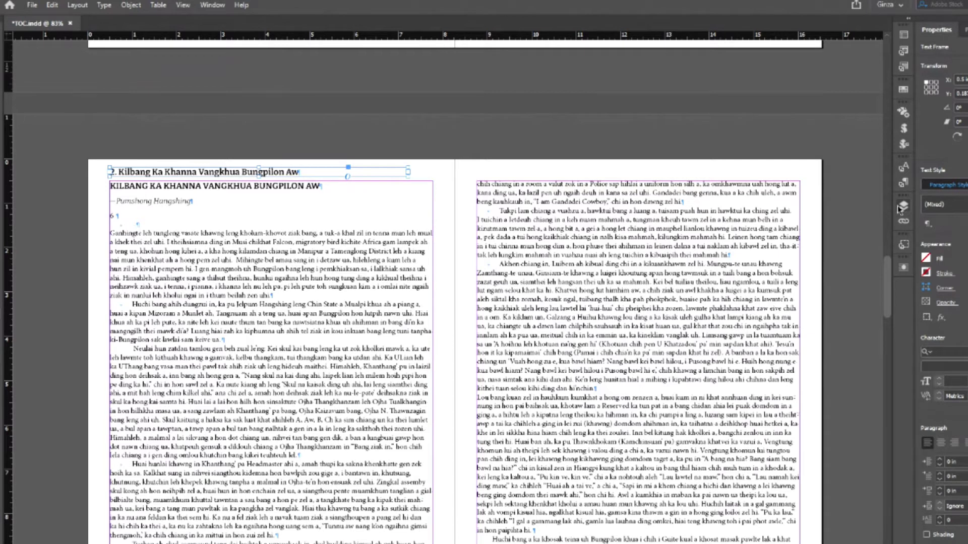
{"action": "left_click", "coordinate": [348, 137]}
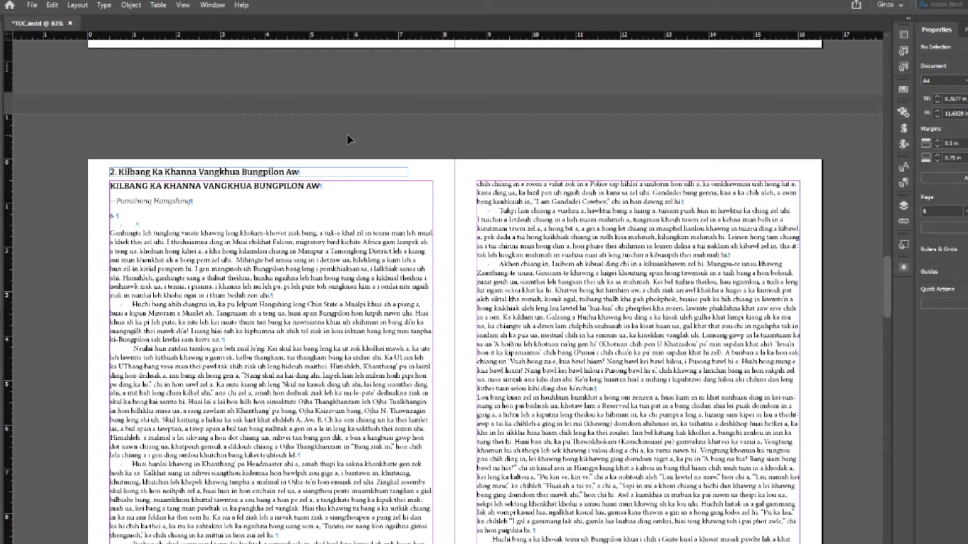
- Return to the contents page and put the cursor at the start of the KILBANG entry
{"action": "left_click", "coordinate": [77, 5]}
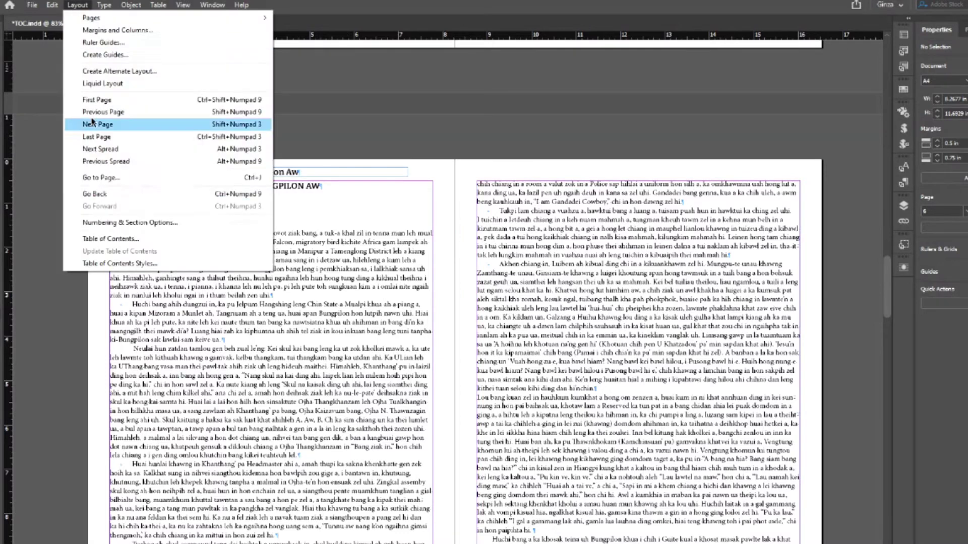
{"action": "left_click", "coordinate": [835, 209]}
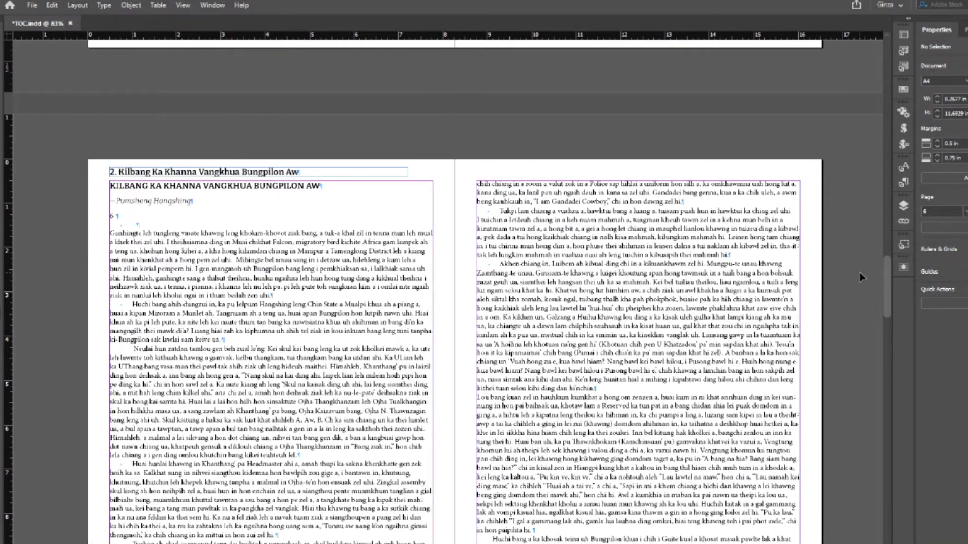
{"action": "scroll", "coordinate": [861, 276], "scroll_direction": "up", "scroll_amount": 20}
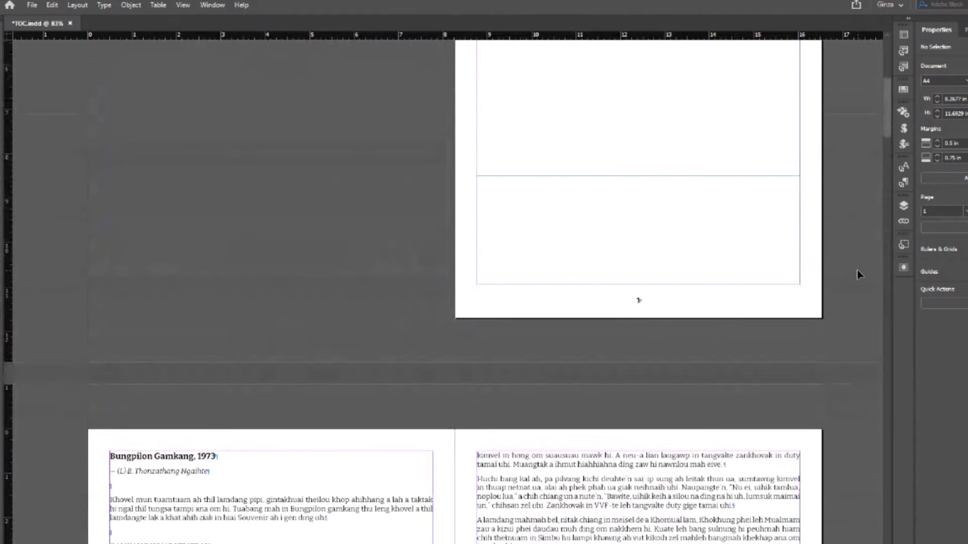
{"action": "scroll", "coordinate": [857, 275], "scroll_direction": "up", "scroll_amount": 6}
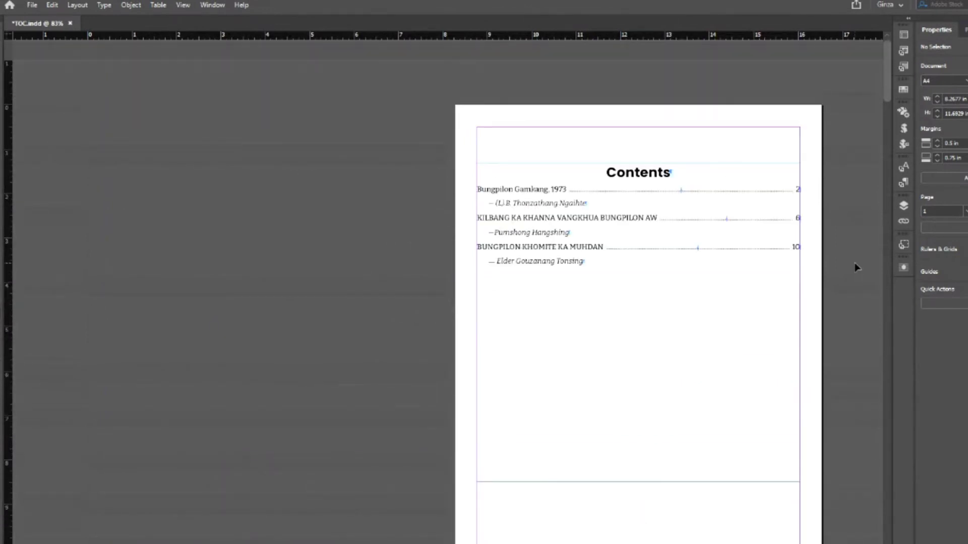
{"action": "double_click", "coordinate": [474, 219]}
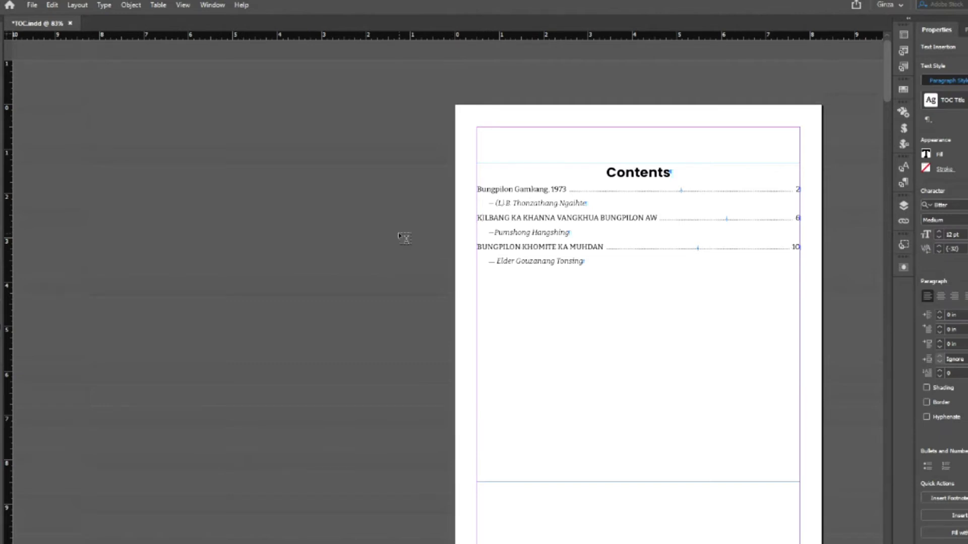
{"action": "key", "text": "Left"}
- Set the TOC Title style's list type to Numbers so the entries are numbered 1 to 3
{"action": "left_click", "coordinate": [904, 183]}
{"action": "right_click", "coordinate": [813, 266]}
{"action": "left_click", "coordinate": [832, 267]}
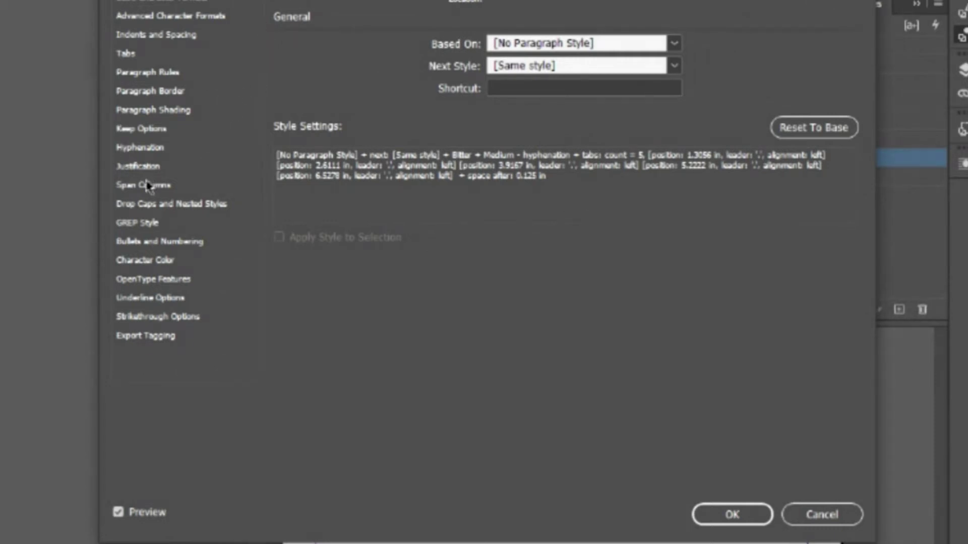
{"action": "left_click", "coordinate": [192, 243]}
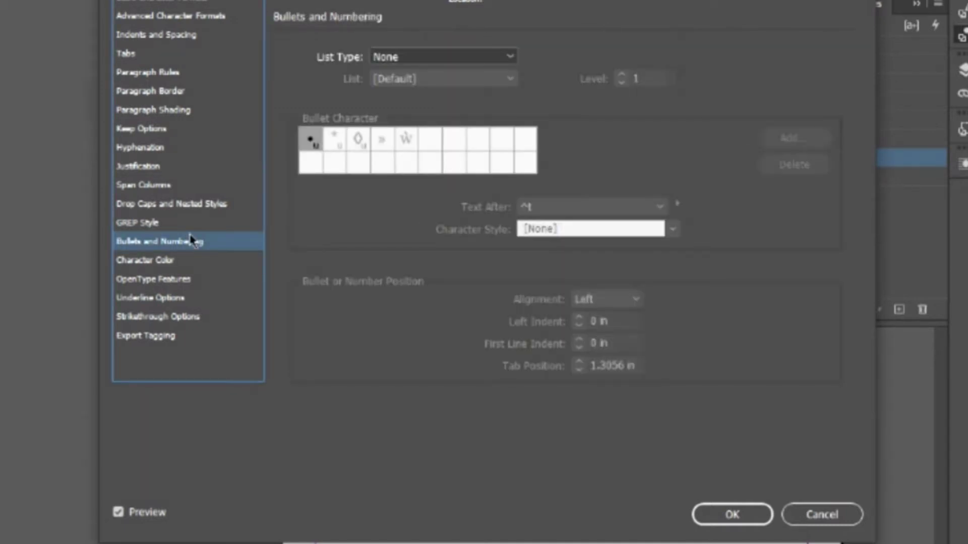
{"action": "left_click", "coordinate": [510, 57]}
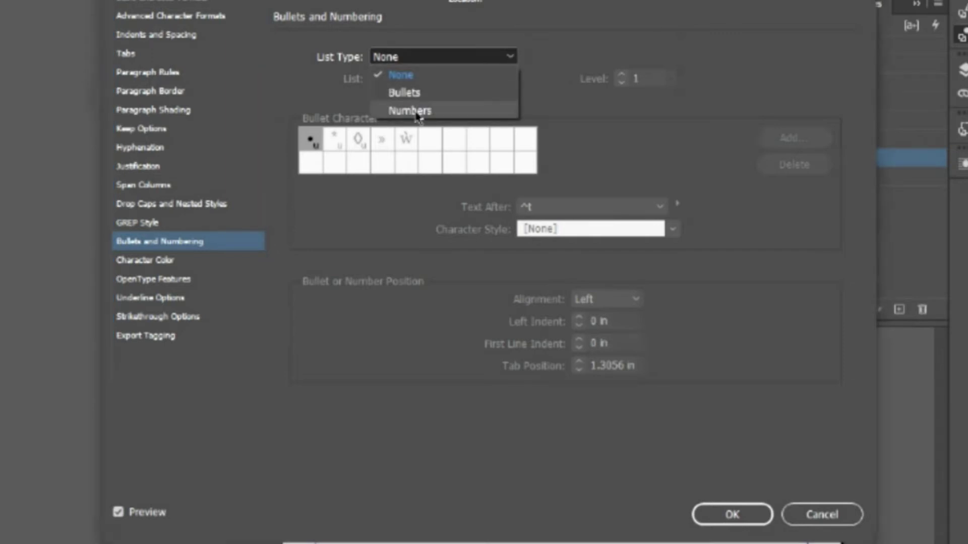
{"action": "left_click", "coordinate": [417, 112]}
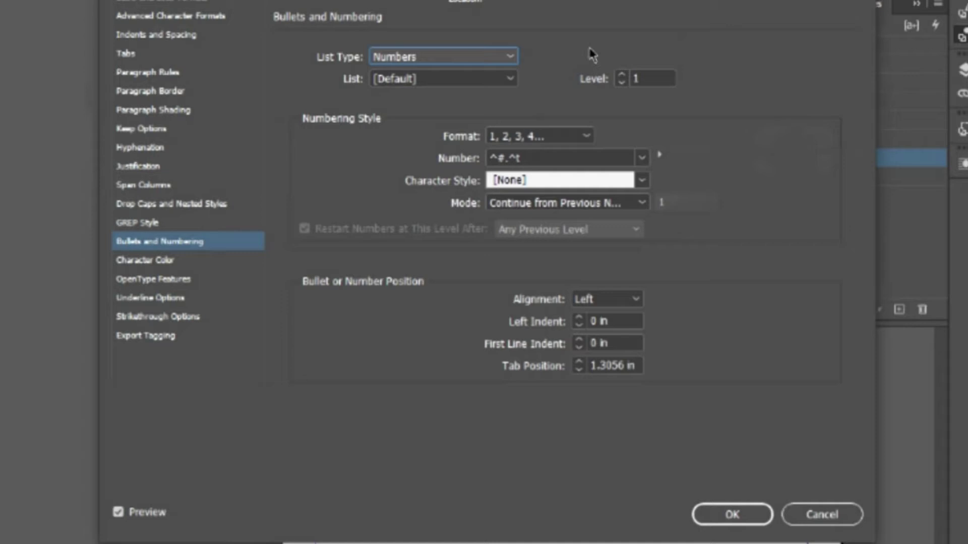
{"action": "left_click", "coordinate": [743, 515]}
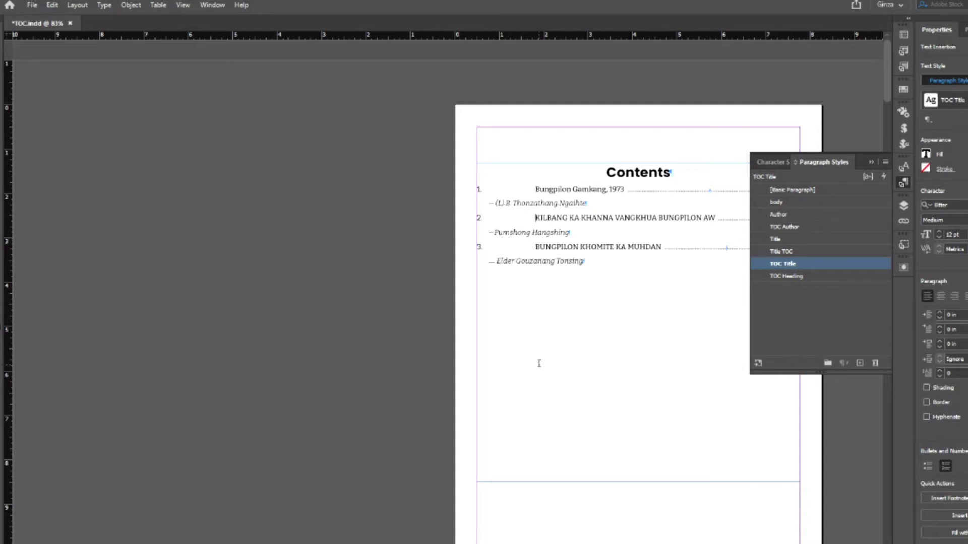
- Move the TOC Title style's first tab stop to 0.25 in so titles sit beside their numbers
{"action": "right_click", "coordinate": [783, 266]}
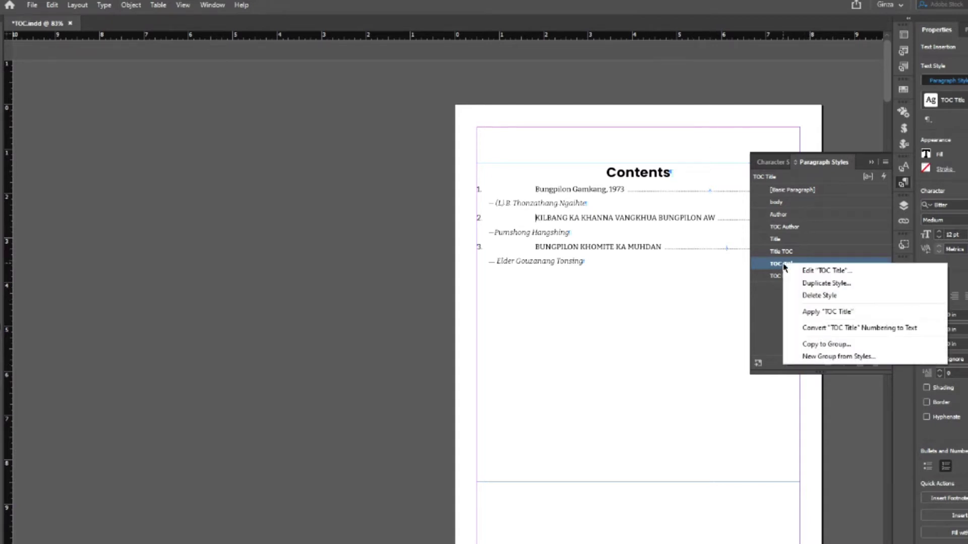
{"action": "left_click", "coordinate": [845, 176]}
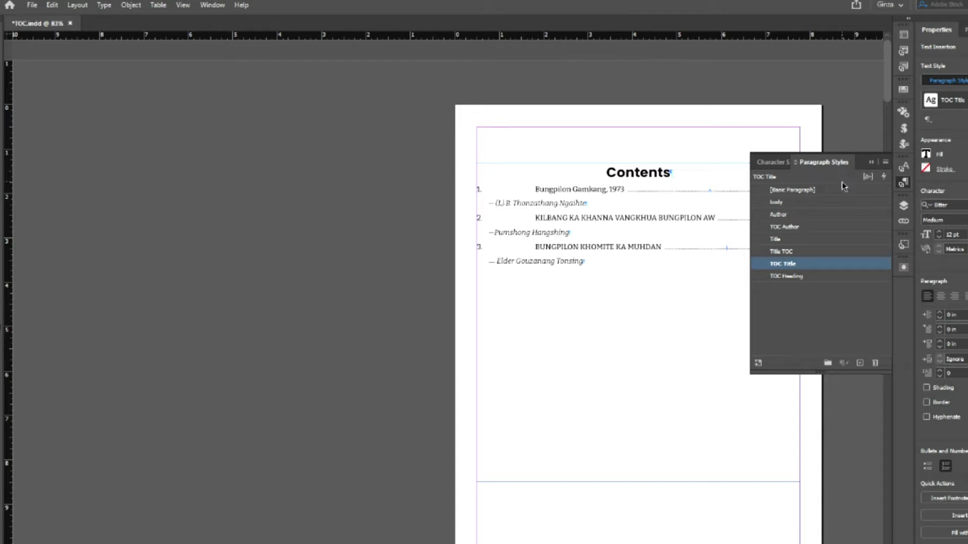
{"action": "right_click", "coordinate": [795, 266]}
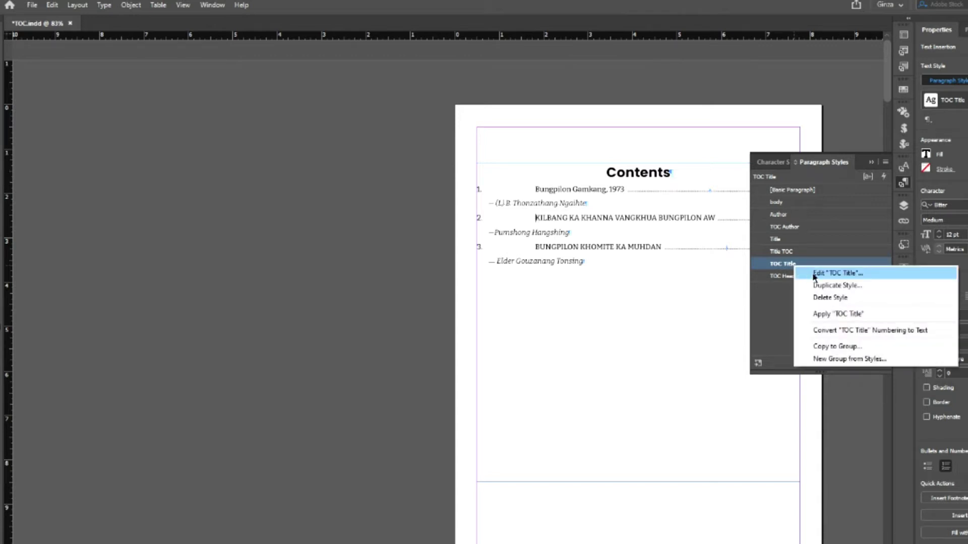
{"action": "left_click", "coordinate": [813, 275]}
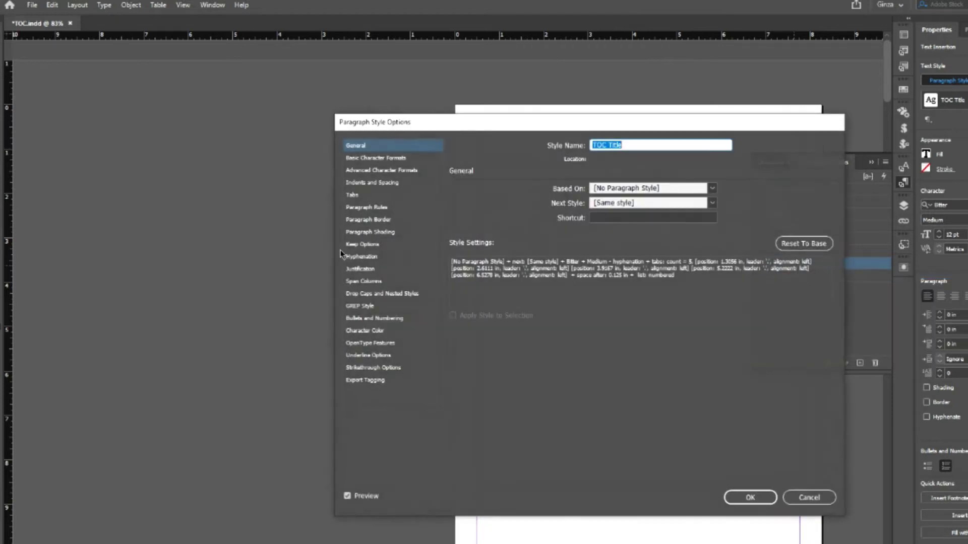
{"action": "left_click", "coordinate": [357, 198]}
{"action": "left_click_drag", "start_coordinate": [562, 130], "coordinate": [741, 278]}
{"action": "left_click_drag", "start_coordinate": [691, 363], "coordinate": [646, 366]}
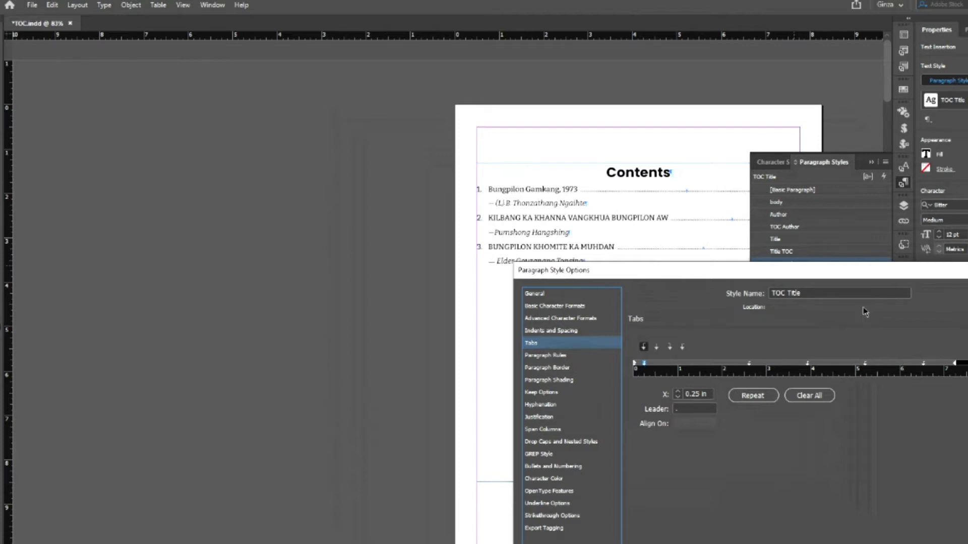
{"action": "left_click_drag", "start_coordinate": [847, 276], "coordinate": [399, 119]}
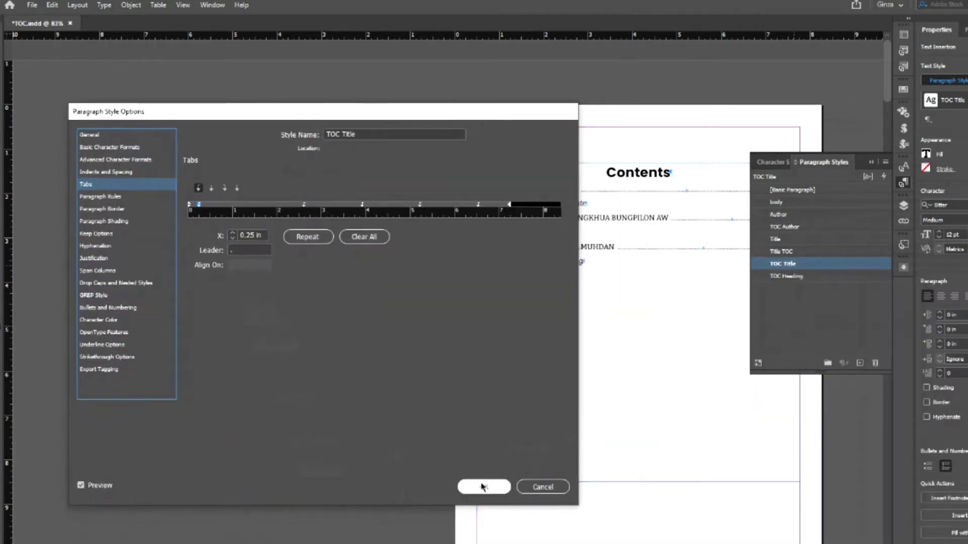
{"action": "left_click", "coordinate": [481, 482]}
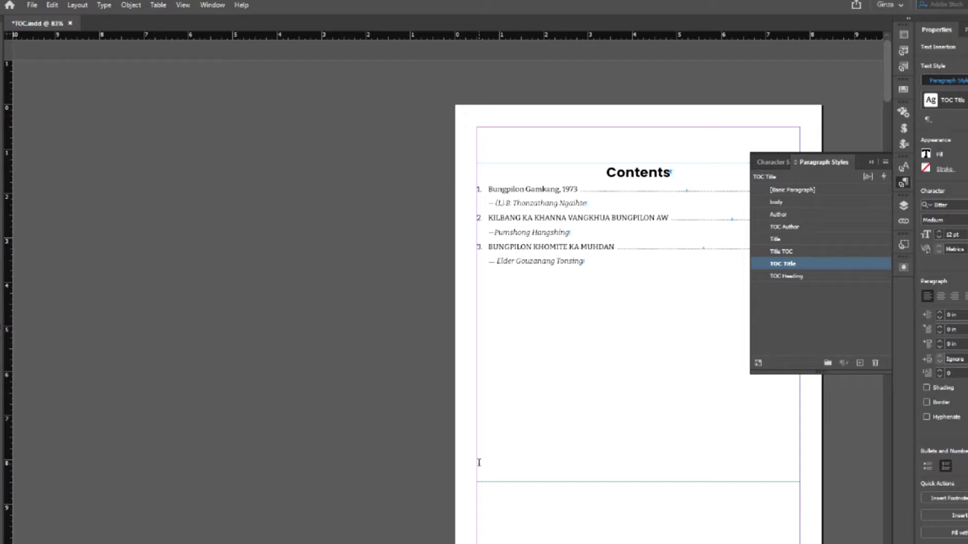
- Close the Paragraph Styles panel, deselect everything and switch to Preview mode
{"action": "left_click", "coordinate": [903, 182]}
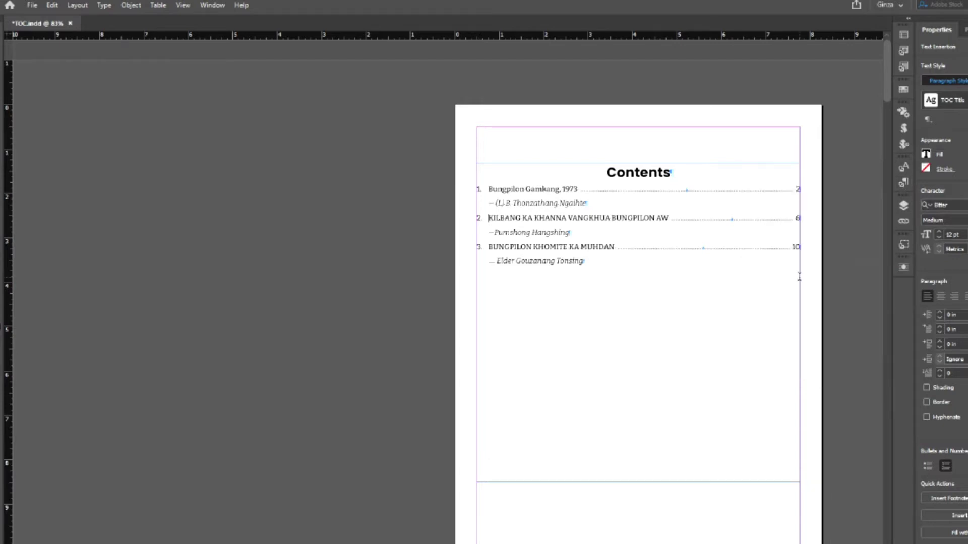
{"action": "key", "text": "Escape"}
{"action": "left_click", "coordinate": [249, 237]}
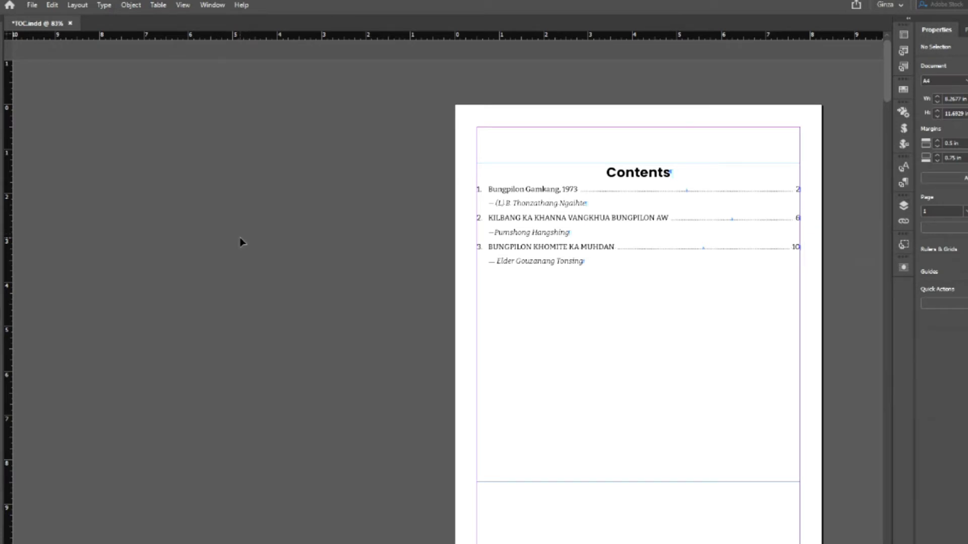
{"action": "key", "text": "w"}
{"action": "key", "text": "w"}
- On page 6, delete the "2. " prefix from the Kilbang Ka Khanna Vangkhua Bungpilon Aw heading
{"action": "scroll", "coordinate": [240, 243], "scroll_direction": "down", "scroll_amount": 10}
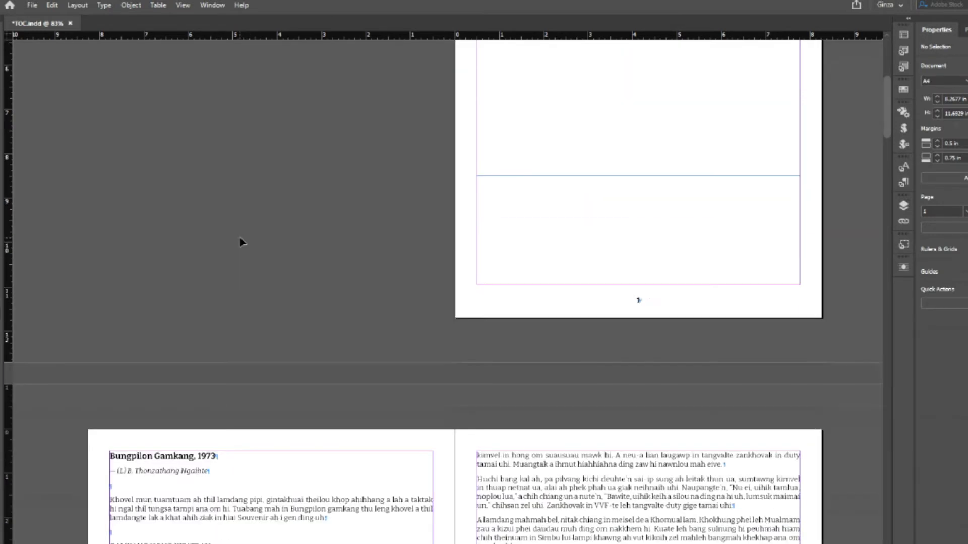
{"action": "scroll", "coordinate": [239, 245], "scroll_direction": "down", "scroll_amount": 20}
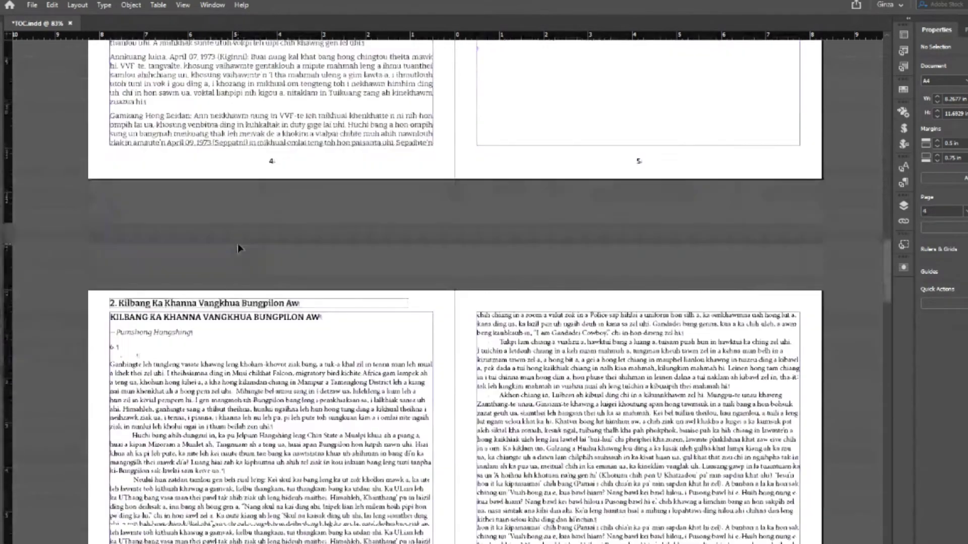
{"action": "scroll", "coordinate": [238, 247], "scroll_direction": "down", "scroll_amount": 3}
{"action": "left_click", "coordinate": [118, 216]}
{"action": "key", "text": "BackSpace"}
{"action": "key", "text": "BackSpace"}
{"action": "key", "text": "BackSpace"}
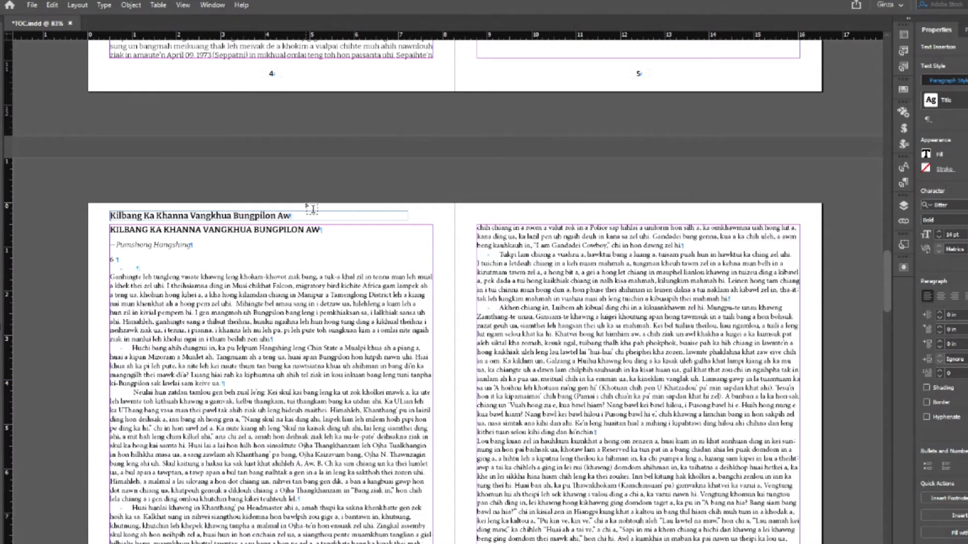
- Scroll through the document to the final page of article text
{"action": "scroll", "coordinate": [313, 208], "scroll_direction": "down", "scroll_amount": 15}
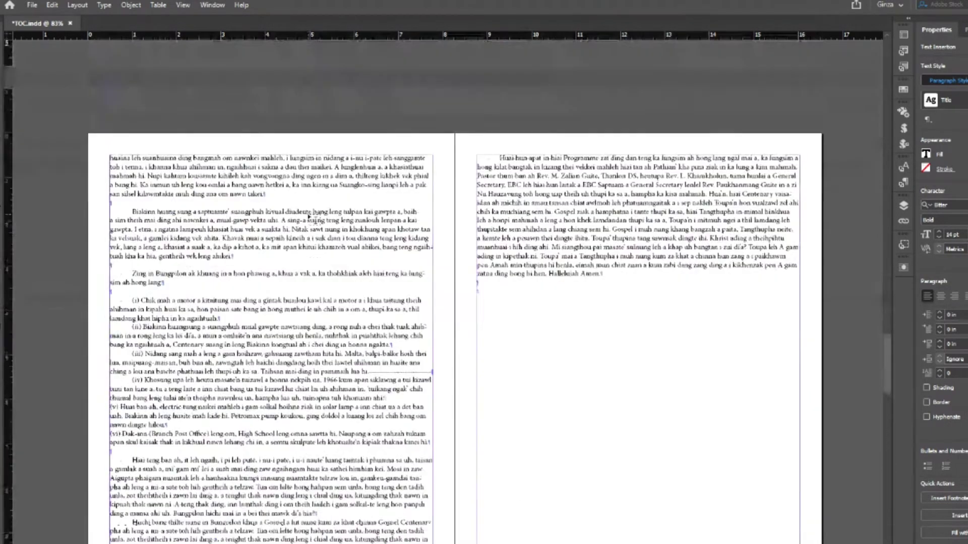
{"action": "scroll", "coordinate": [313, 219], "scroll_direction": "down", "scroll_amount": 10}
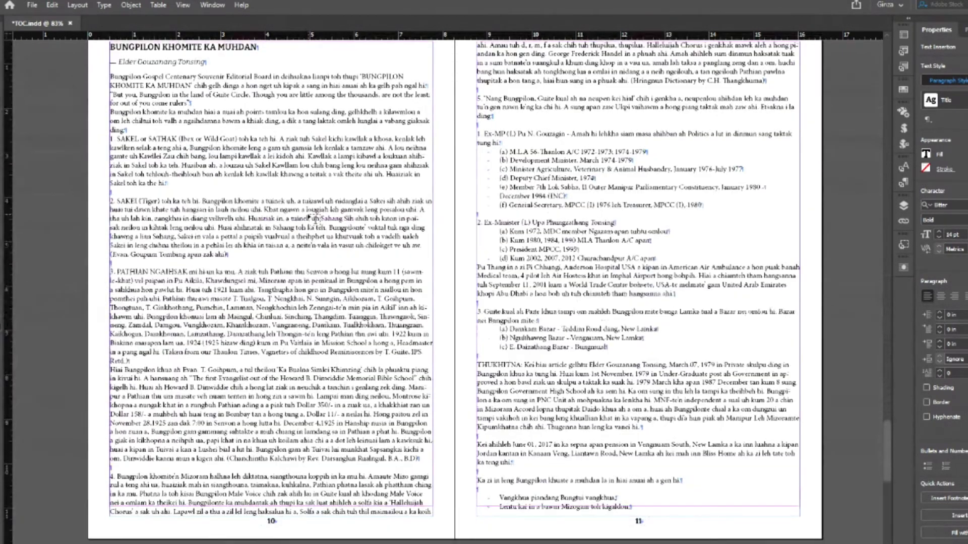
{"action": "scroll", "coordinate": [313, 219], "scroll_direction": "up", "scroll_amount": 3}
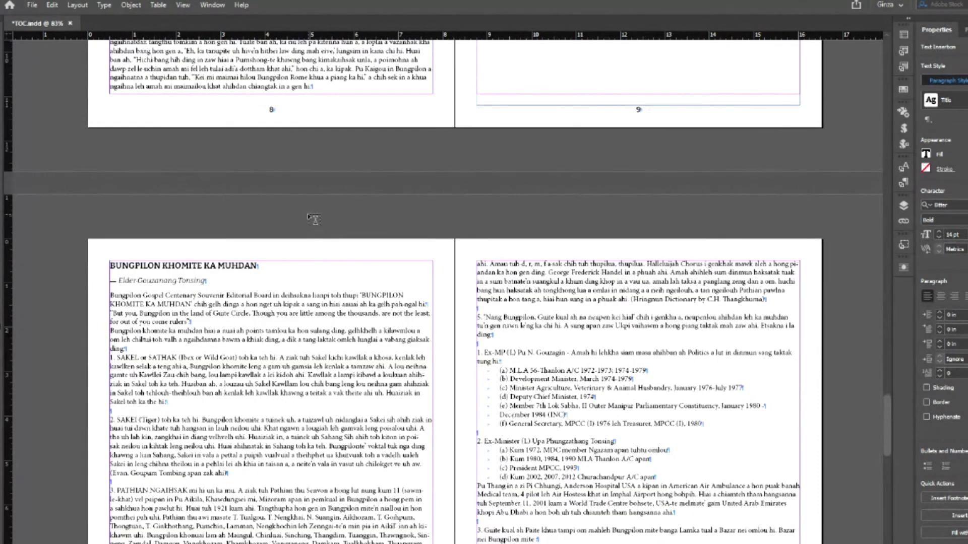
{"action": "scroll", "coordinate": [310, 215], "scroll_direction": "down", "scroll_amount": 3}
{"action": "scroll", "coordinate": [307, 212], "scroll_direction": "up", "scroll_amount": 1}
{"action": "scroll", "coordinate": [308, 212], "scroll_direction": "down", "scroll_amount": 10}
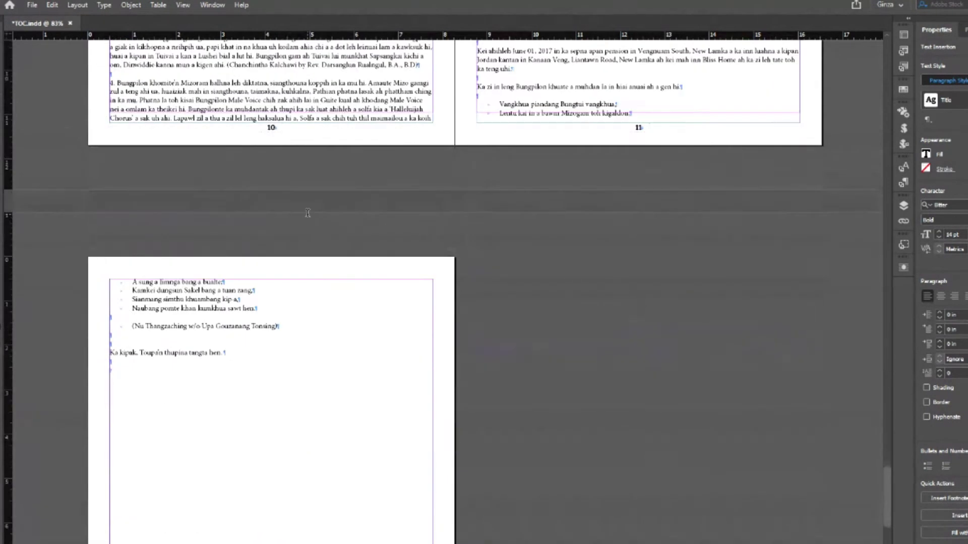
{"action": "left_click", "coordinate": [773, 220]}
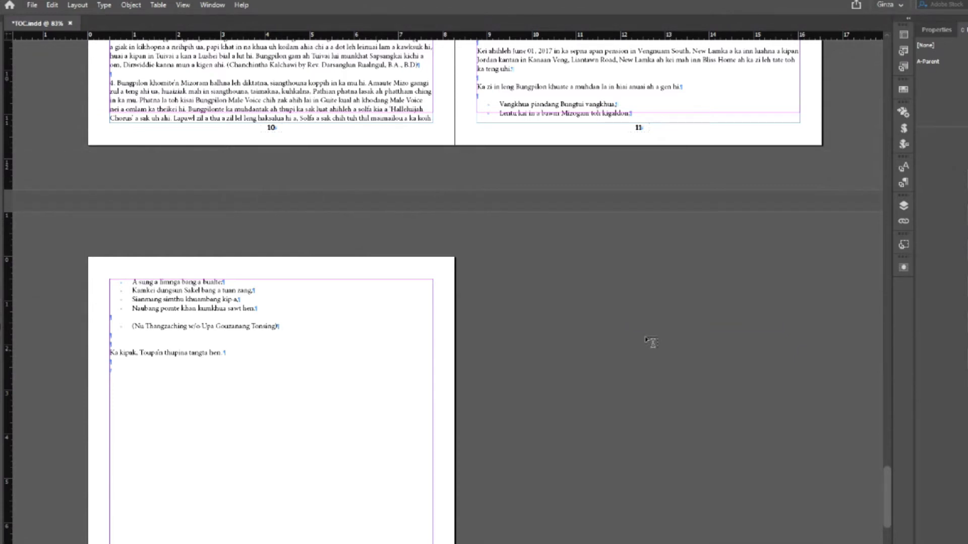
{"action": "scroll", "coordinate": [507, 330], "scroll_direction": "down", "scroll_amount": 6}
{"action": "scroll", "coordinate": [507, 330], "scroll_direction": "up", "scroll_amount": 5}
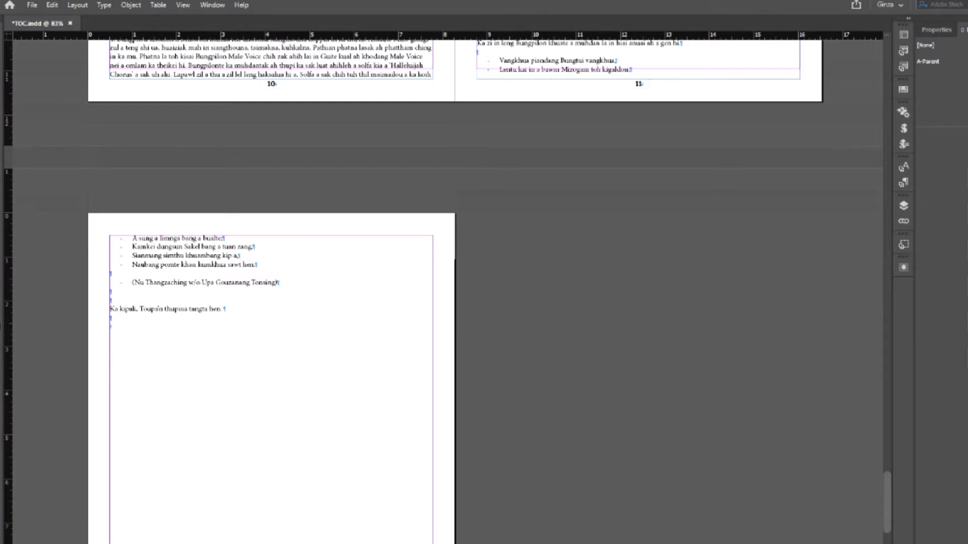
- Insert 1 blank page after the last article page
{"action": "right_click", "coordinate": [966, 363]}
{"action": "left_click", "coordinate": [931, 366]}
{"action": "left_click", "coordinate": [620, 280]}
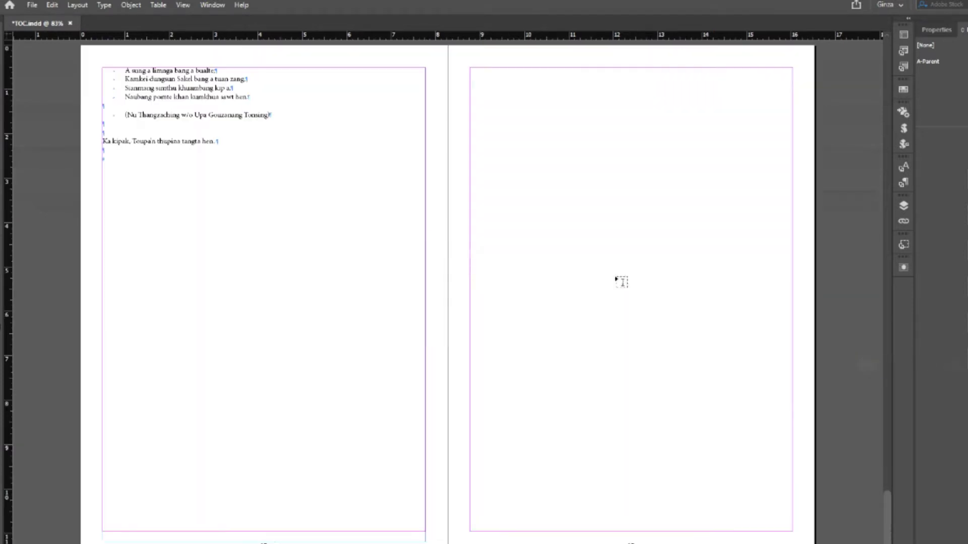
{"action": "scroll", "coordinate": [584, 298], "scroll_direction": "up", "scroll_amount": 15}
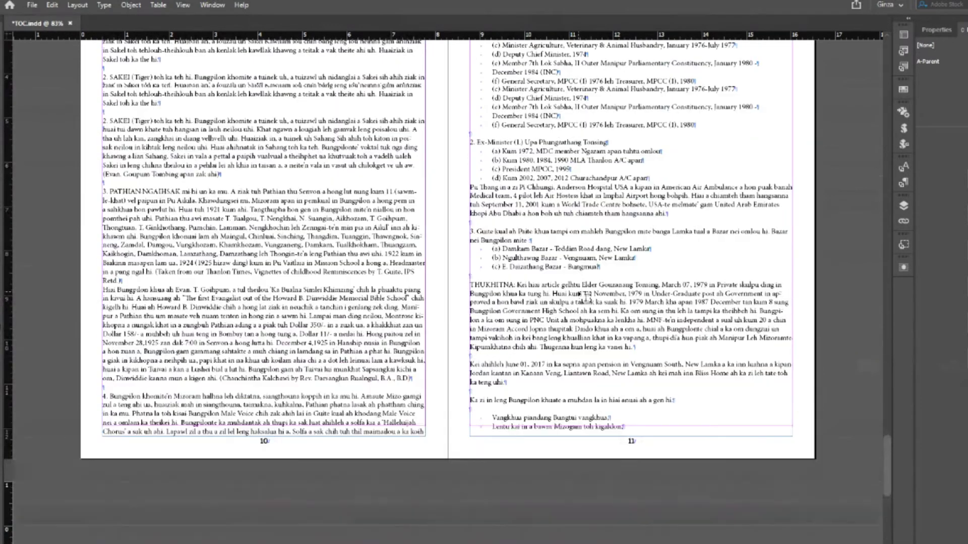
{"action": "scroll", "coordinate": [585, 297], "scroll_direction": "down", "scroll_amount": 2}
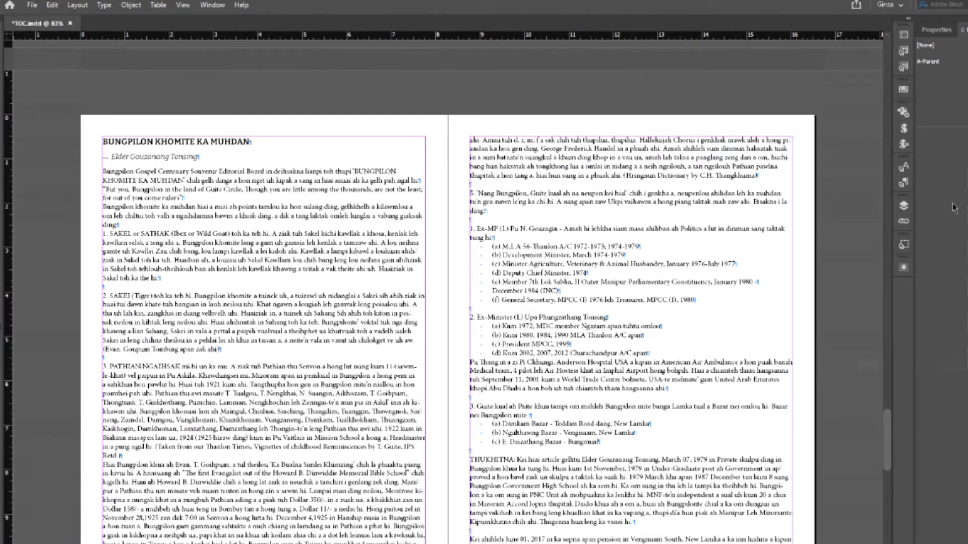
- Preview Numbers list type on the Title style, cancel it, and select the BUNGPILON KHOMITE KA MUHDAN heading
{"action": "left_click", "coordinate": [903, 183]}
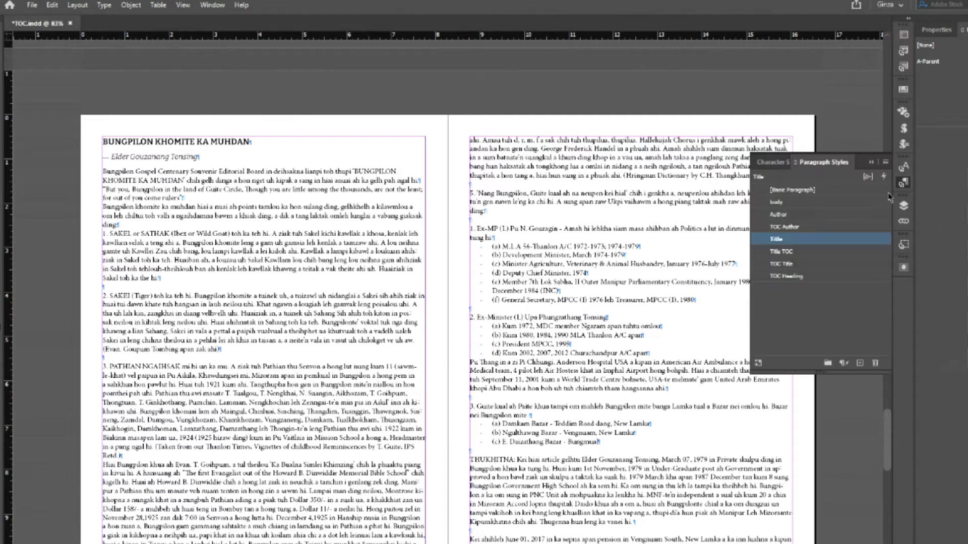
{"action": "right_click", "coordinate": [774, 240]}
{"action": "left_click", "coordinate": [813, 247]}
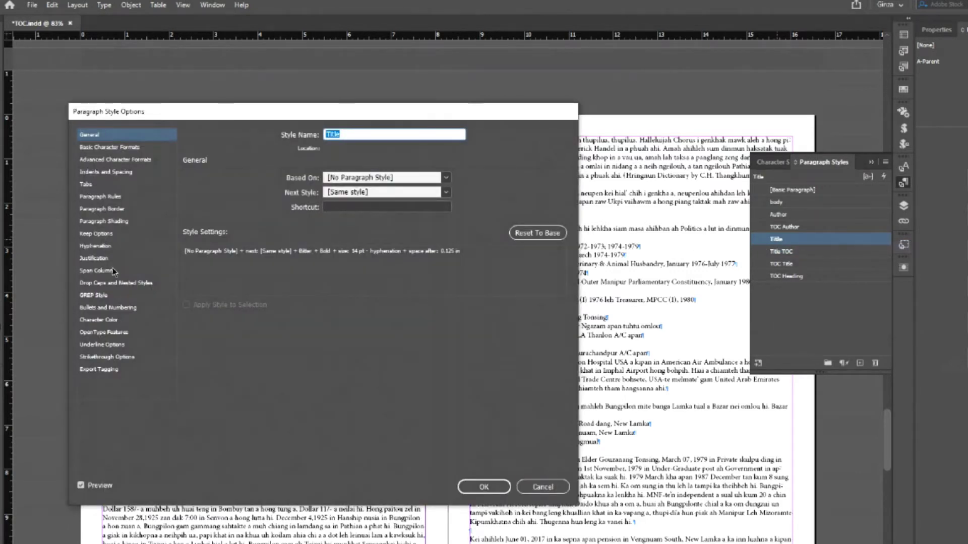
{"action": "left_click", "coordinate": [102, 309]}
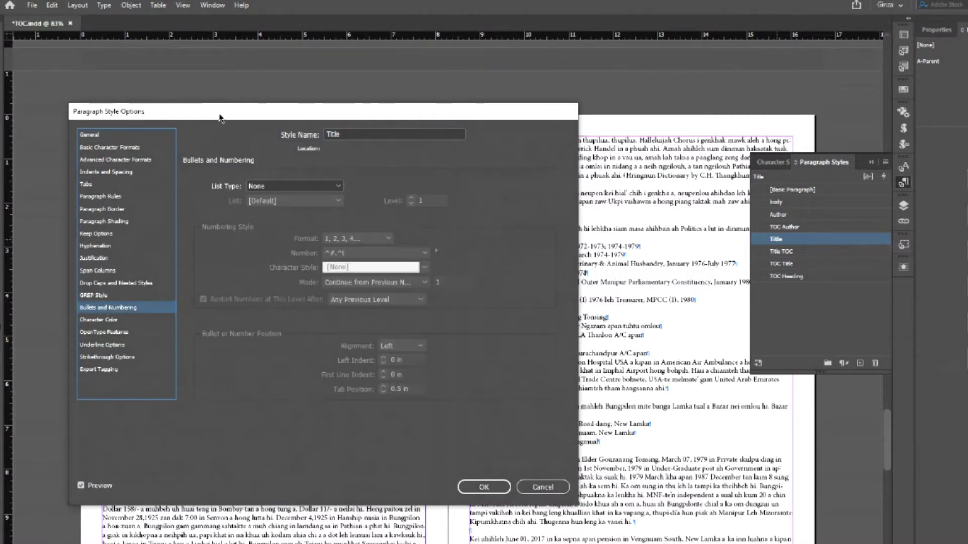
{"action": "left_click_drag", "start_coordinate": [222, 115], "coordinate": [464, 157]}
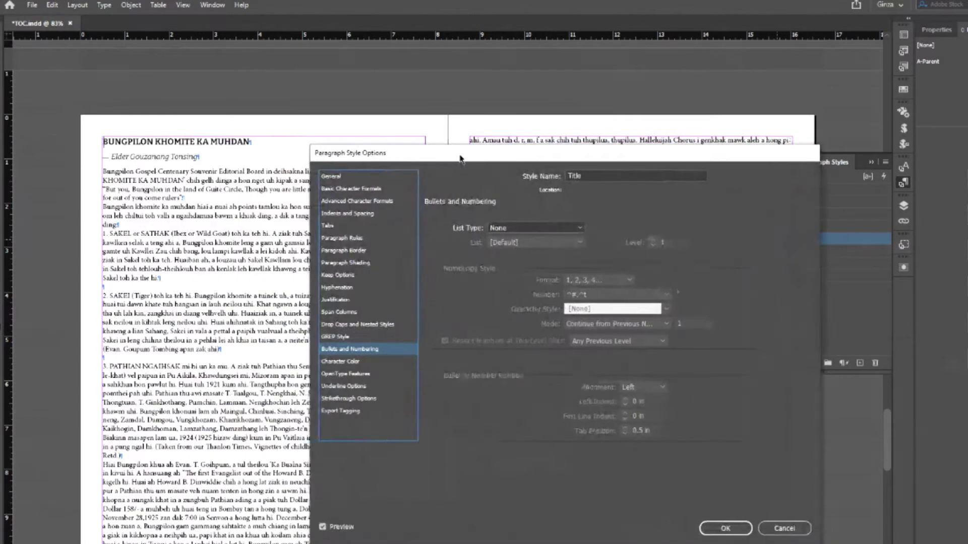
{"action": "left_click", "coordinate": [529, 230]}
{"action": "left_click", "coordinate": [516, 266]}
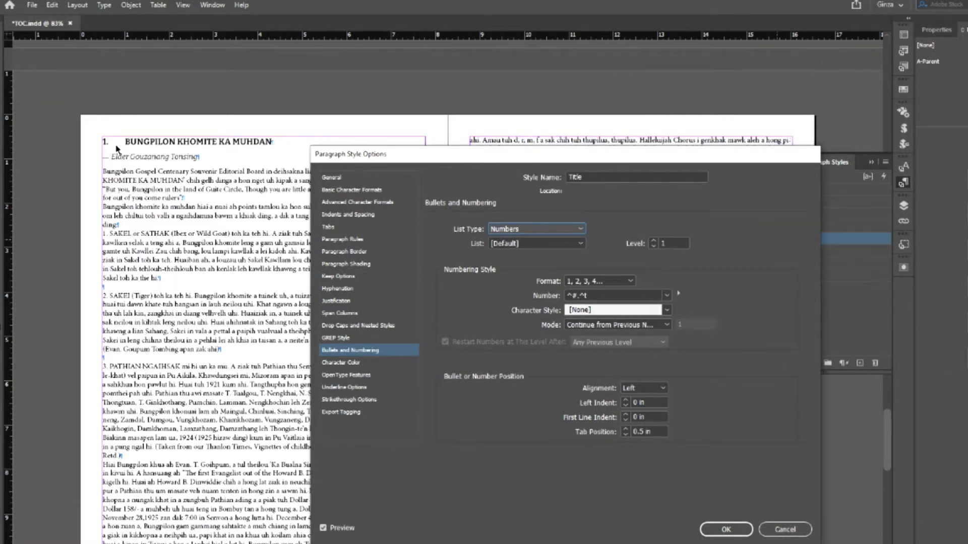
{"action": "left_click", "coordinate": [790, 527]}
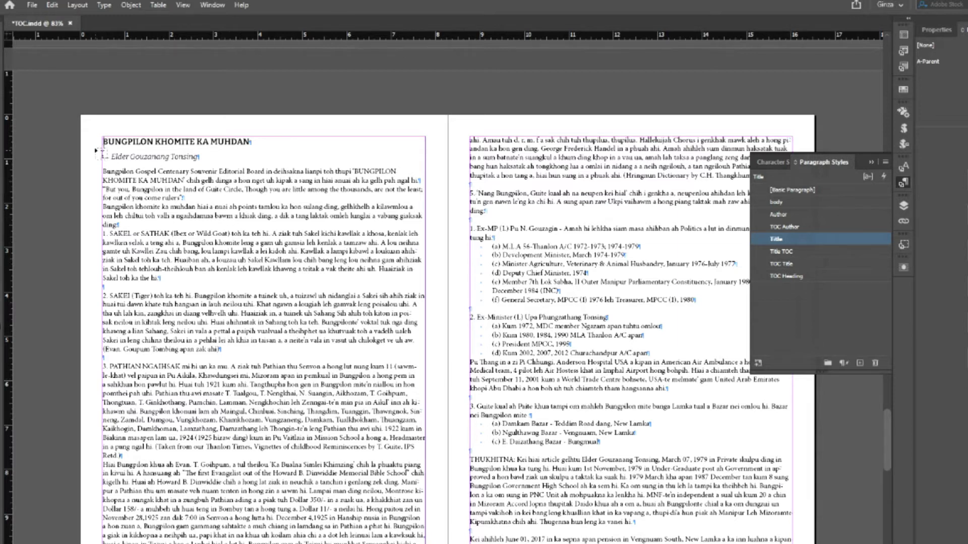
{"action": "left_click_drag", "start_coordinate": [103, 141], "coordinate": [251, 142]}
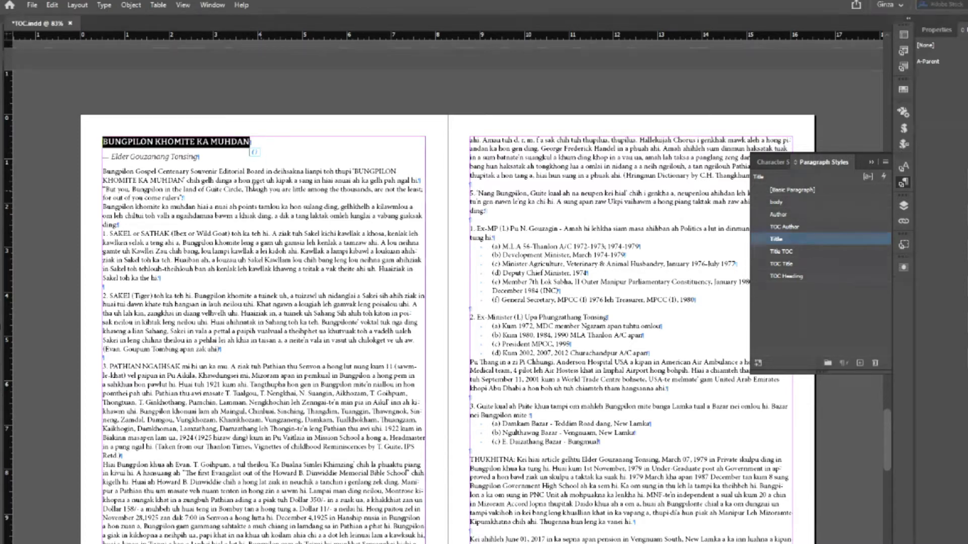
- Move to the Contents page, place the cursor in an entry, and bring up TOC Title's style menu
{"action": "left_click", "coordinate": [261, 190]}
{"action": "left_click", "coordinate": [903, 183]}
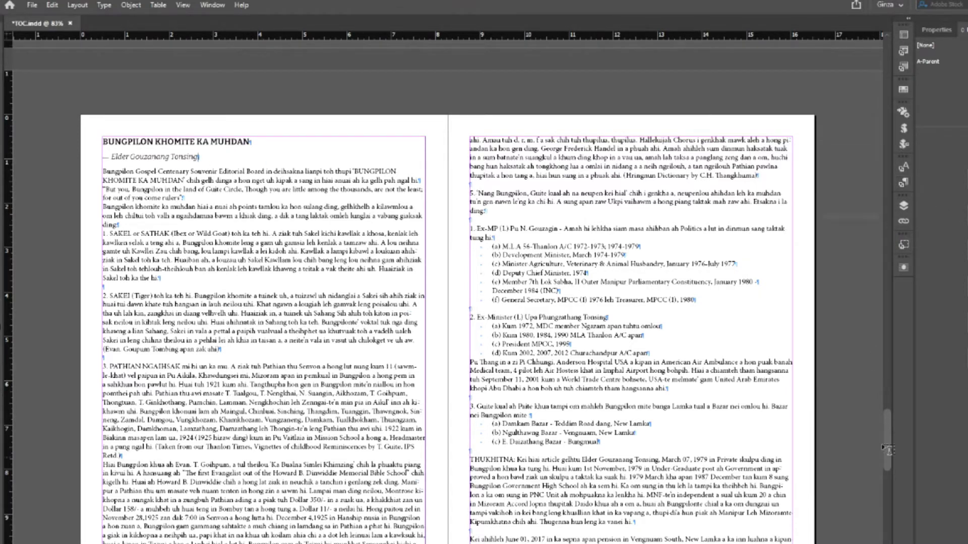
{"action": "left_click_drag", "start_coordinate": [891, 433], "coordinate": [885, 65]}
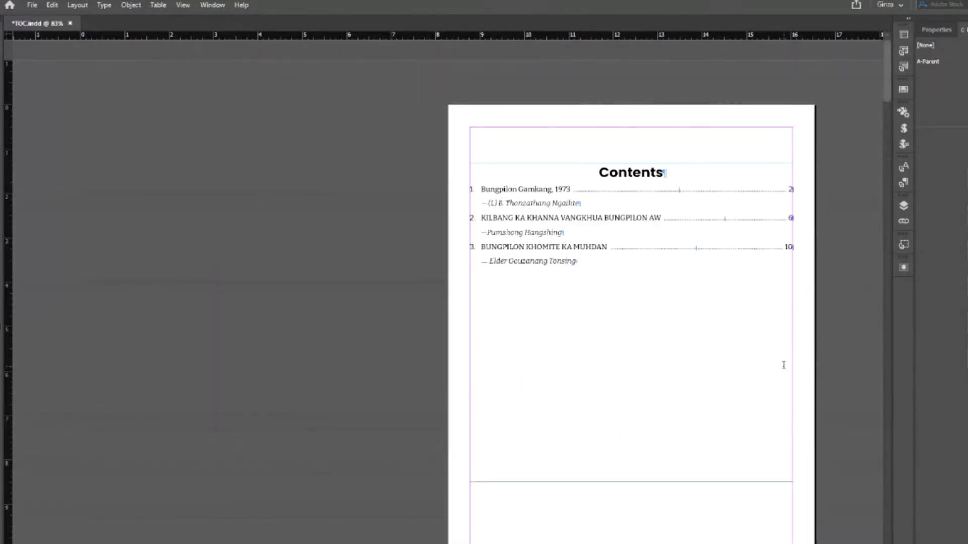
{"action": "left_click_drag", "start_coordinate": [482, 189], "coordinate": [573, 189]}
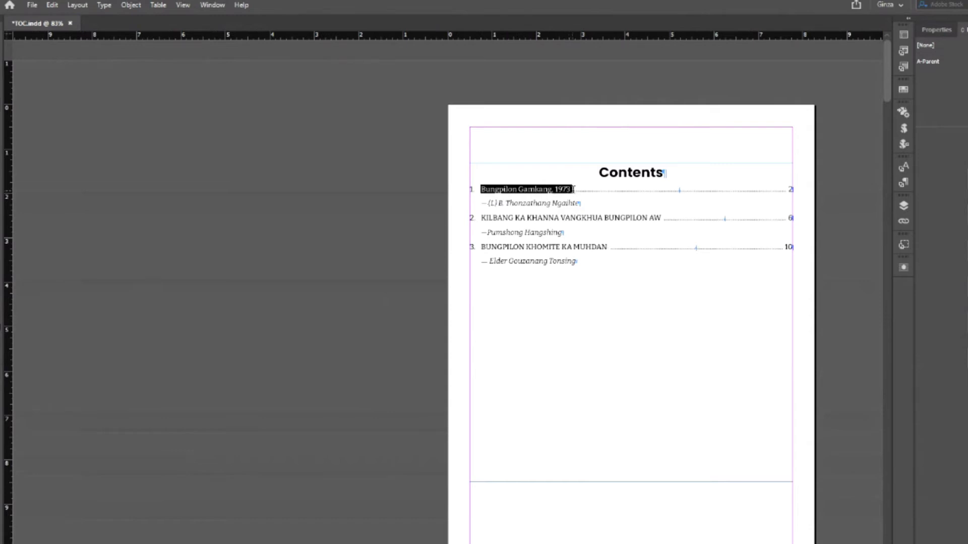
{"action": "left_click", "coordinate": [555, 214]}
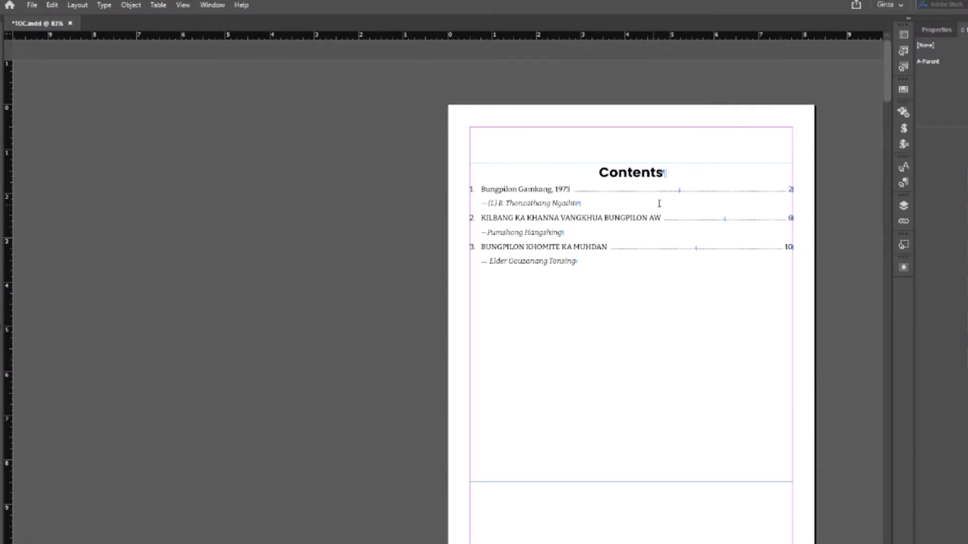
{"action": "left_click", "coordinate": [637, 217]}
{"action": "left_click", "coordinate": [904, 183]}
{"action": "right_click", "coordinate": [813, 265]}
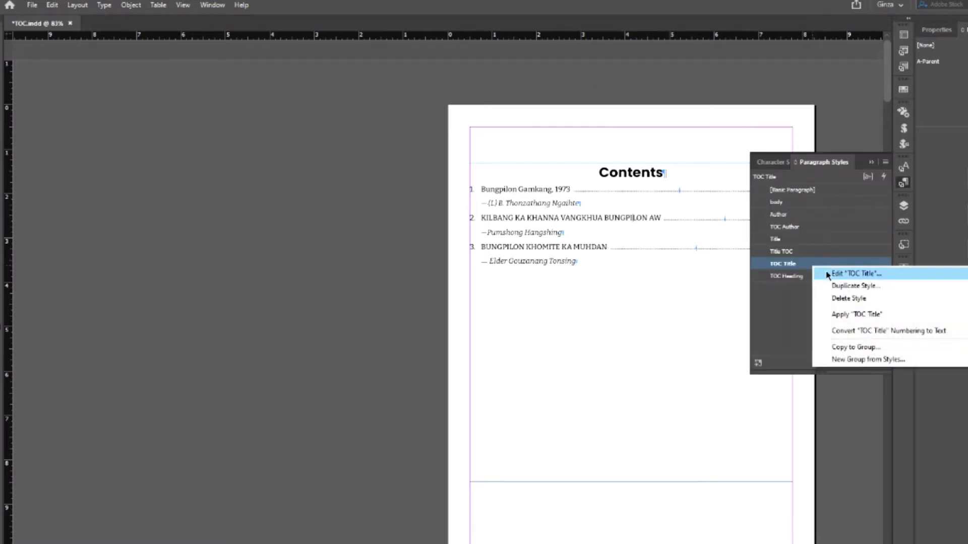
- Set the Title paragraph style's Case to All Caps in Basic Character Formats
{"action": "right_click", "coordinate": [784, 241]}
{"action": "left_click", "coordinate": [804, 245]}
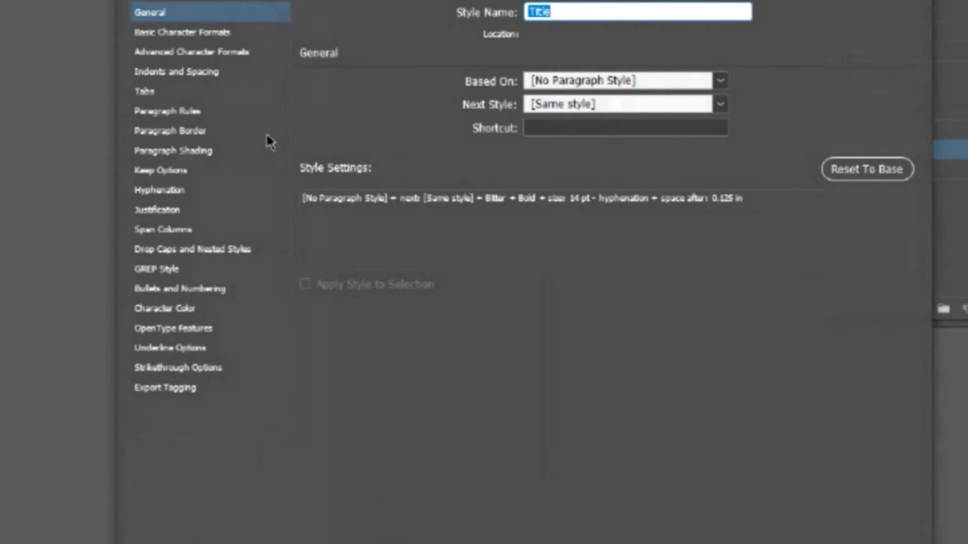
{"action": "left_click", "coordinate": [225, 52]}
{"action": "left_click", "coordinate": [206, 34]}
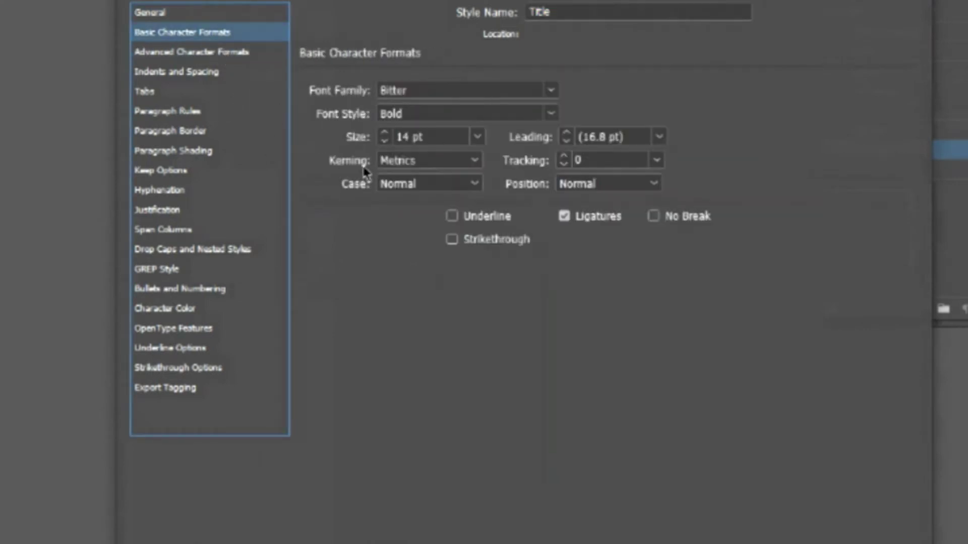
{"action": "left_click", "coordinate": [481, 186]}
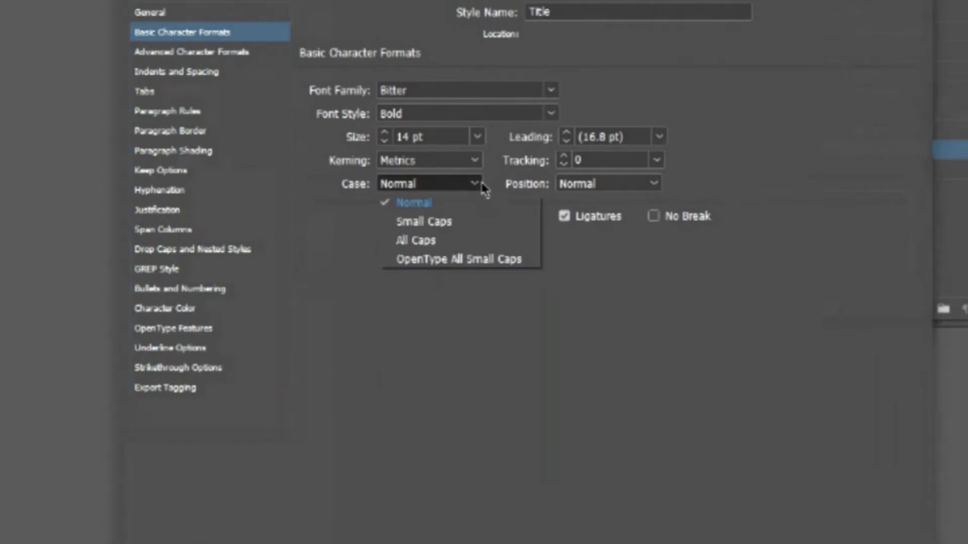
{"action": "left_click", "coordinate": [426, 242]}
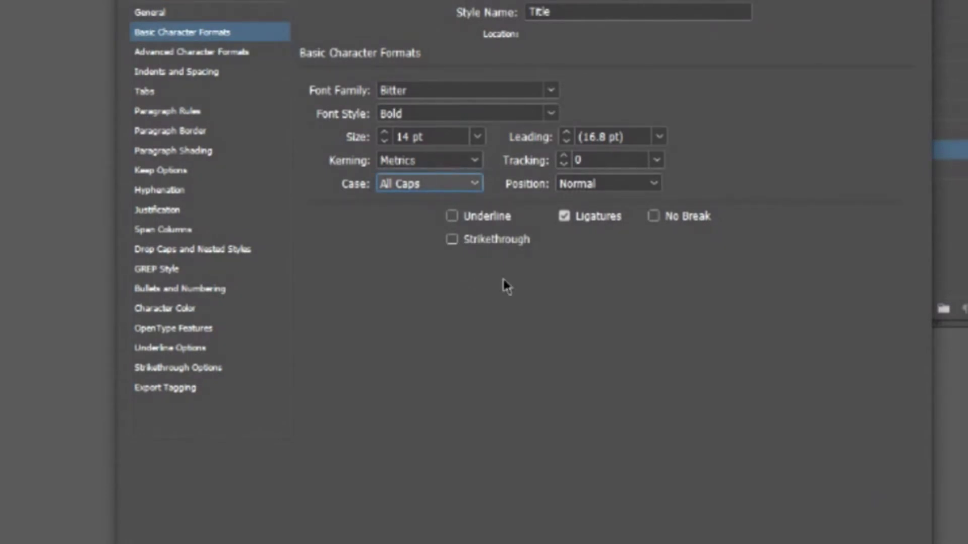
{"action": "left_click", "coordinate": [756, 541]}
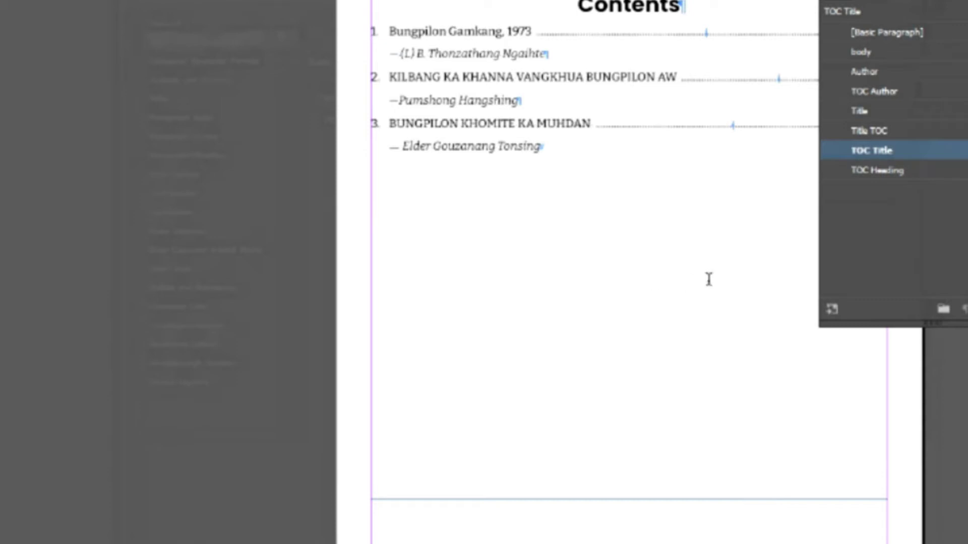
- Review the TOC Title style's case options in Basic Character Formats and confirm the dialog
{"action": "right_click", "coordinate": [915, 158]}
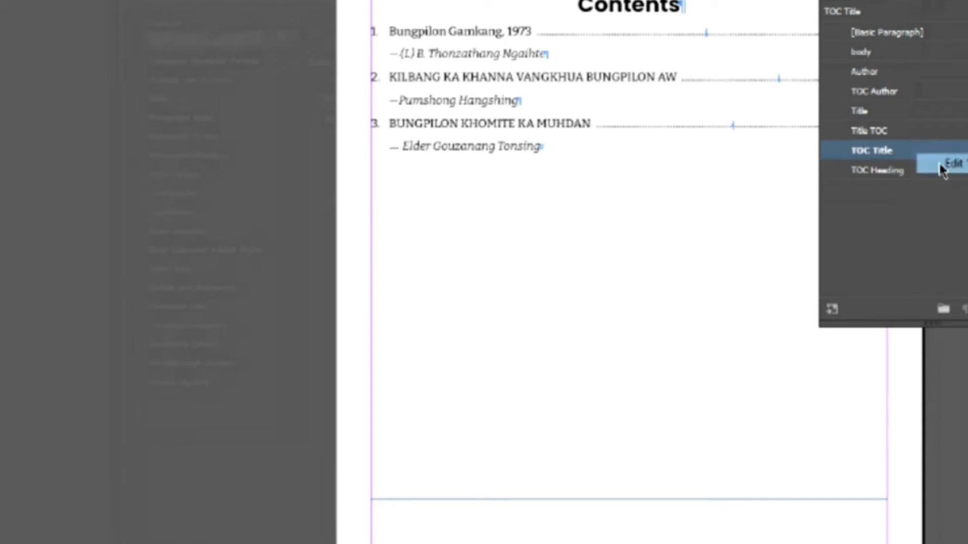
{"action": "left_click", "coordinate": [942, 164]}
{"action": "left_click", "coordinate": [181, 32]}
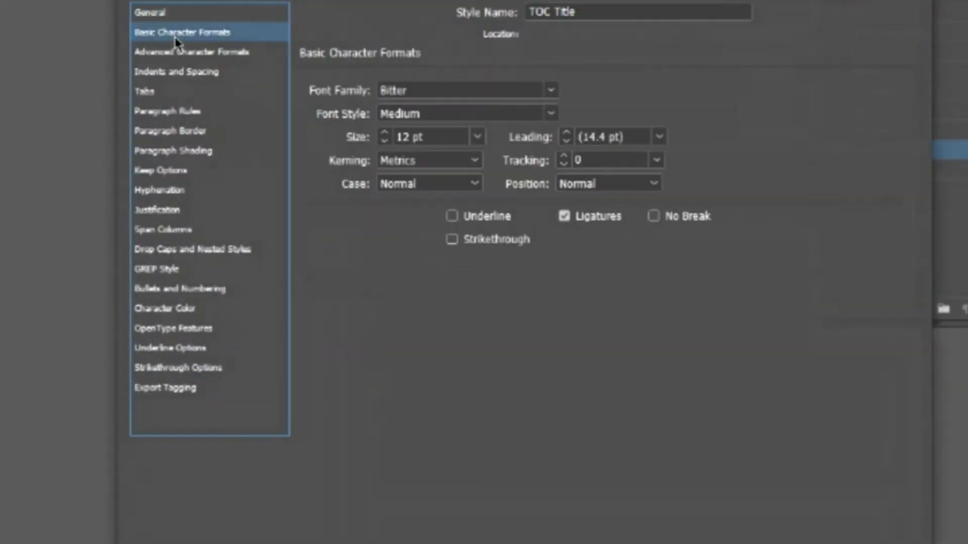
{"action": "left_click", "coordinate": [474, 185]}
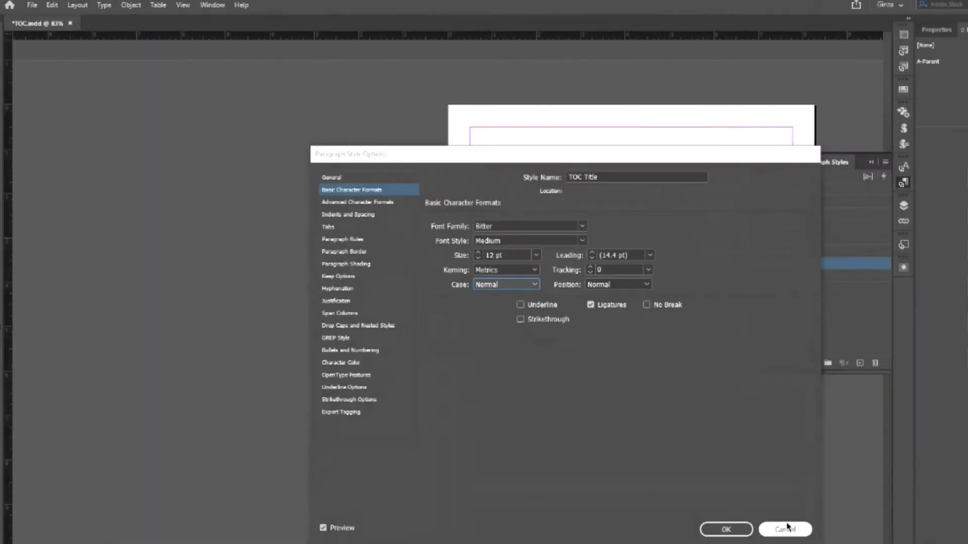
{"action": "left_click", "coordinate": [787, 527]}
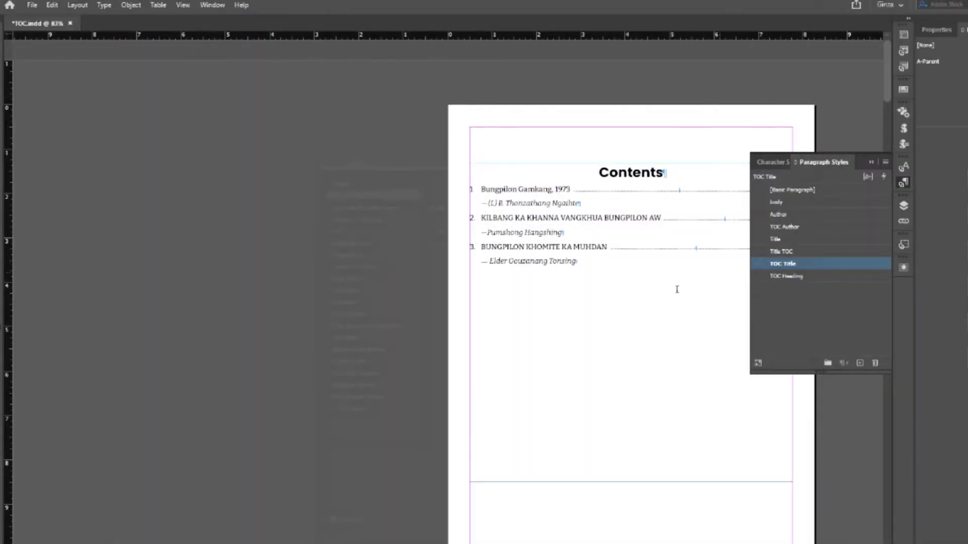
- Collapse the Paragraph Styles panel and scroll down through the article spreads
{"action": "scroll", "coordinate": [595, 333], "scroll_direction": "down", "scroll_amount": 10}
{"action": "scroll", "coordinate": [597, 334], "scroll_direction": "down", "scroll_amount": 5}
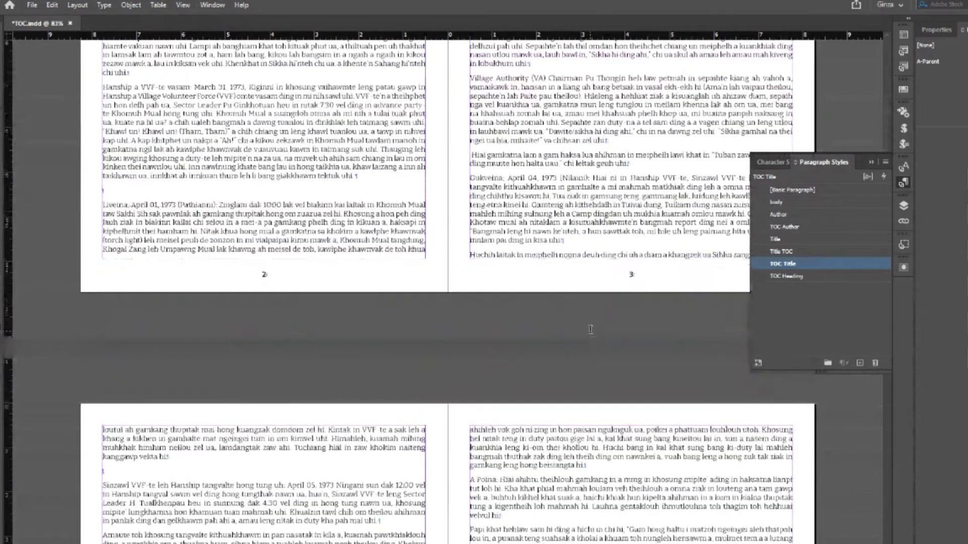
{"action": "left_click", "coordinate": [903, 182]}
{"action": "scroll", "coordinate": [235, 337], "scroll_direction": "down", "scroll_amount": 5}
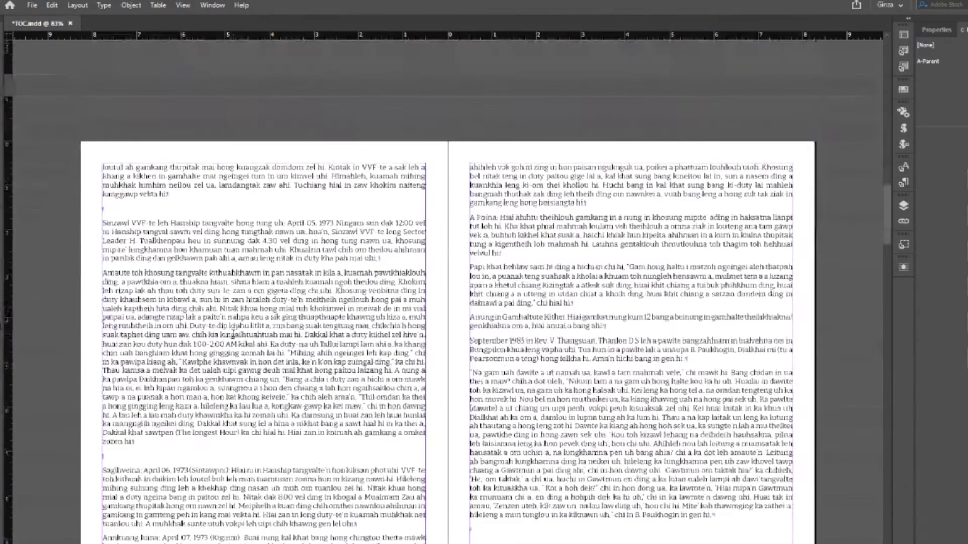
{"action": "scroll", "coordinate": [235, 338], "scroll_direction": "up", "scroll_amount": 10}
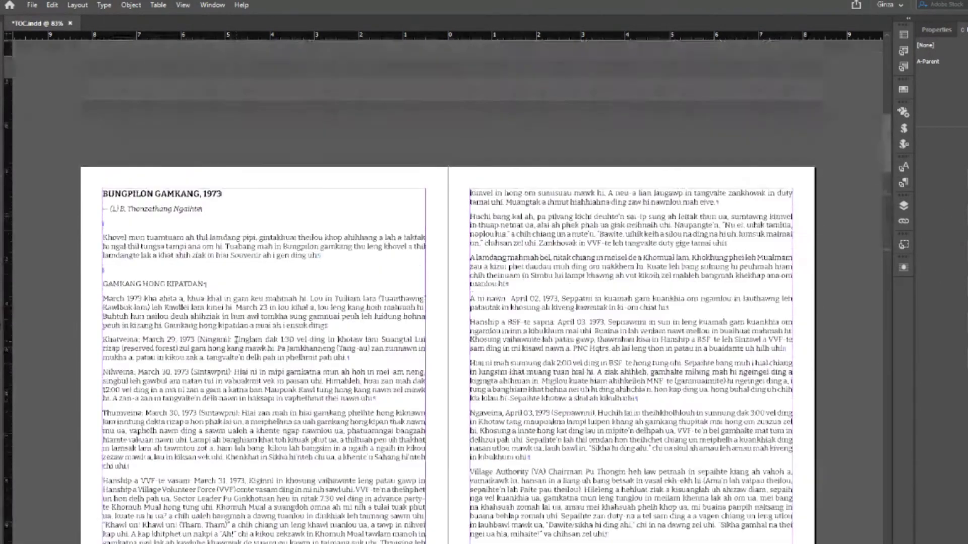
{"action": "scroll", "coordinate": [235, 337], "scroll_direction": "up", "scroll_amount": 7}
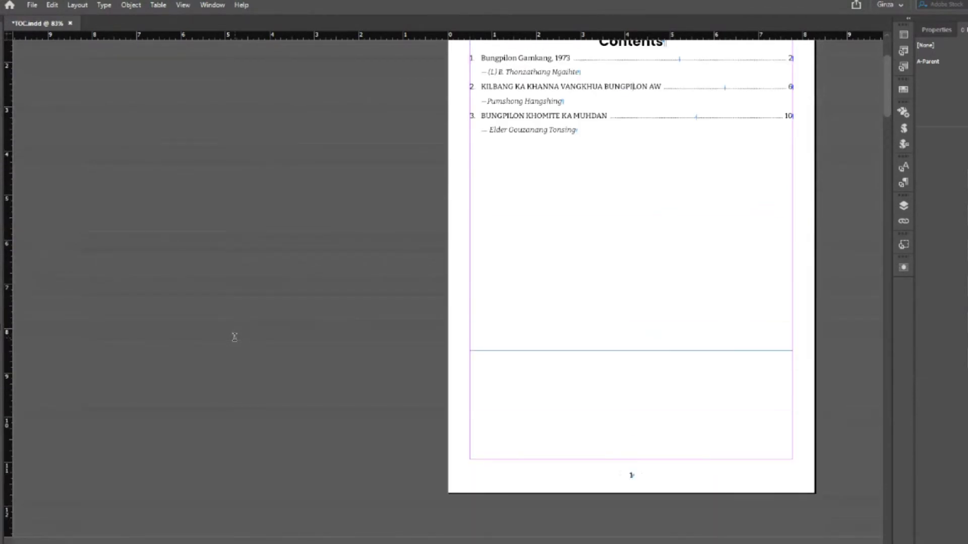
{"action": "scroll", "coordinate": [234, 338], "scroll_direction": "down", "scroll_amount": 4}
{"action": "scroll", "coordinate": [234, 337], "scroll_direction": "down", "scroll_amount": 4}
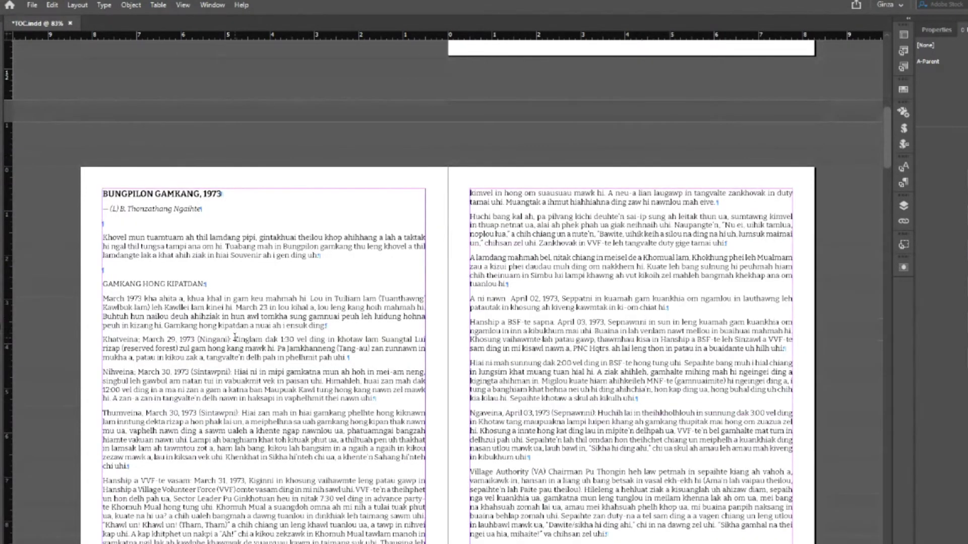
{"action": "scroll", "coordinate": [234, 337], "scroll_direction": "down", "scroll_amount": 12}
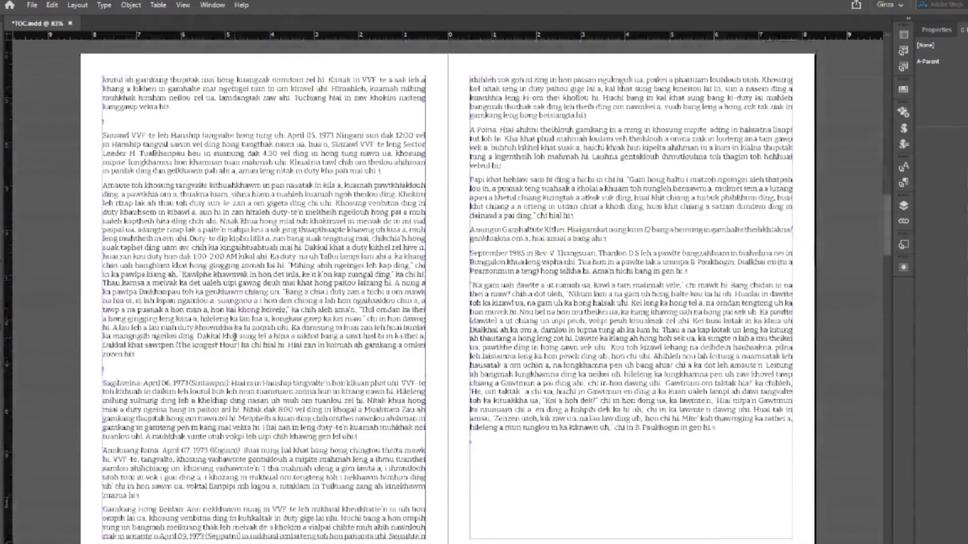
{"action": "scroll", "coordinate": [235, 337], "scroll_direction": "down", "scroll_amount": 2}
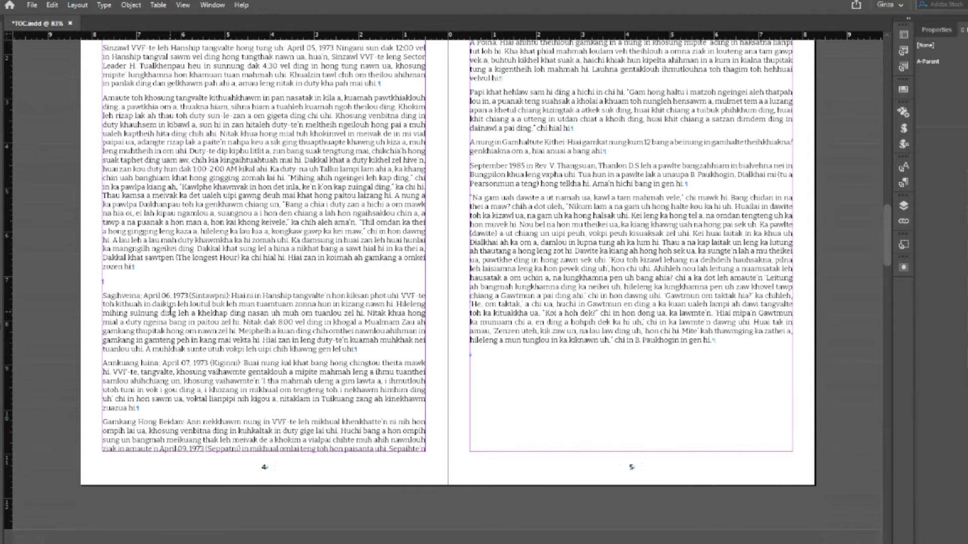
- Scroll back to the BUNGPILON GAMKANG, 1973 spread, toggling Preview mode with W
{"action": "scroll", "coordinate": [169, 310], "scroll_direction": "up", "scroll_amount": 1}
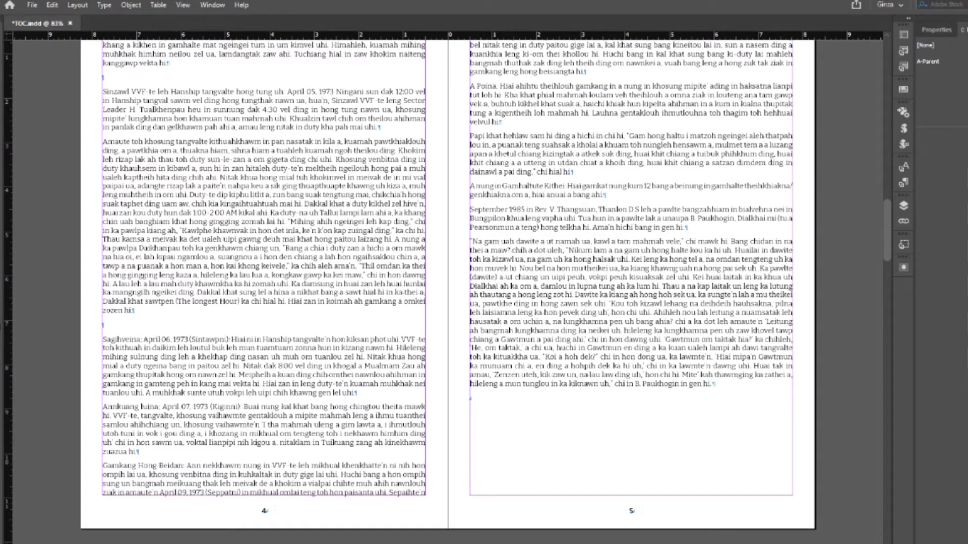
{"action": "scroll", "coordinate": [251, 114], "scroll_direction": "up", "scroll_amount": 4}
{"action": "scroll", "coordinate": [271, 145], "scroll_direction": "up", "scroll_amount": 11}
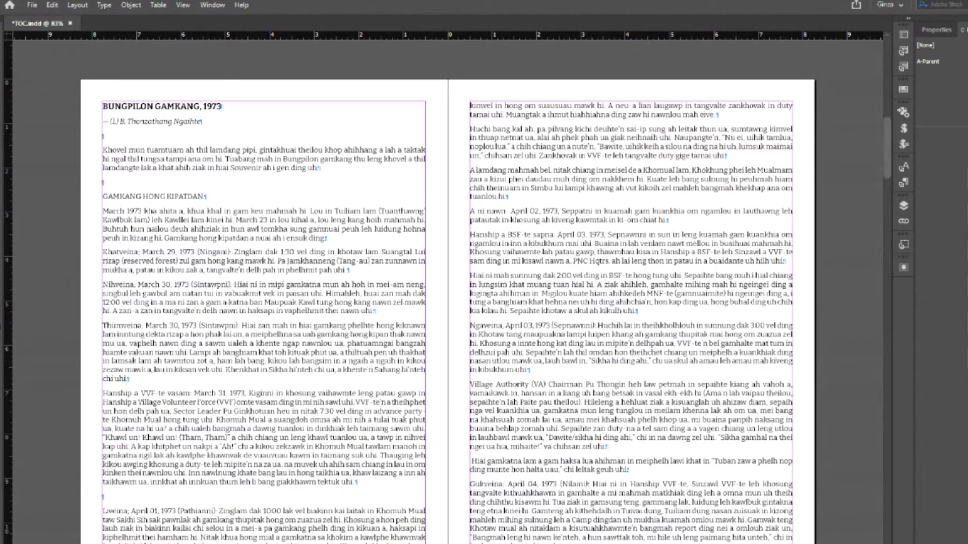
{"action": "key", "text": "w"}
{"action": "key", "text": "w"}
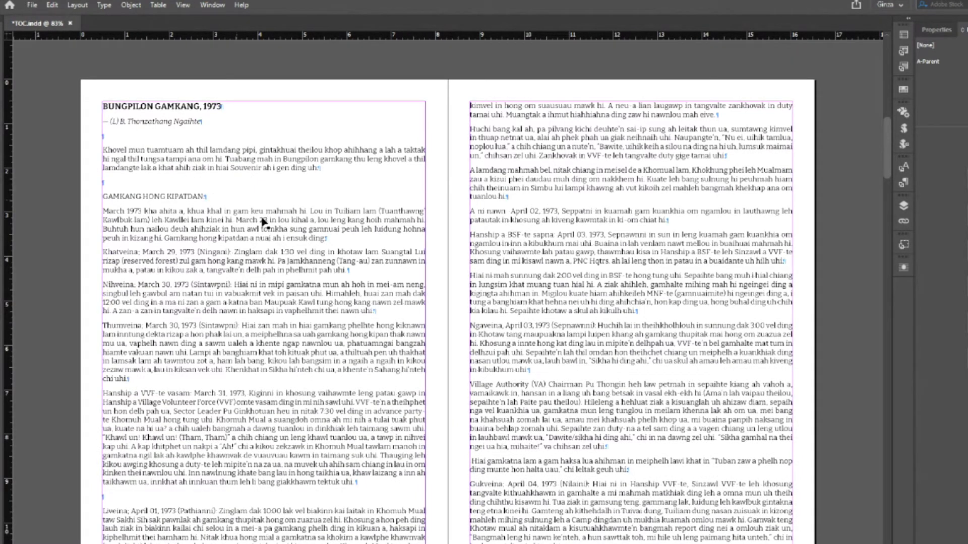
{"action": "scroll", "coordinate": [275, 234], "scroll_direction": "up", "scroll_amount": 10}
{"action": "scroll", "coordinate": [283, 247], "scroll_direction": "up", "scroll_amount": 2}
- Make the hidden Bungpilon Gamkang, 1973 frame visible in the Layers panel
{"action": "scroll", "coordinate": [283, 248], "scroll_direction": "down", "scroll_amount": 10}
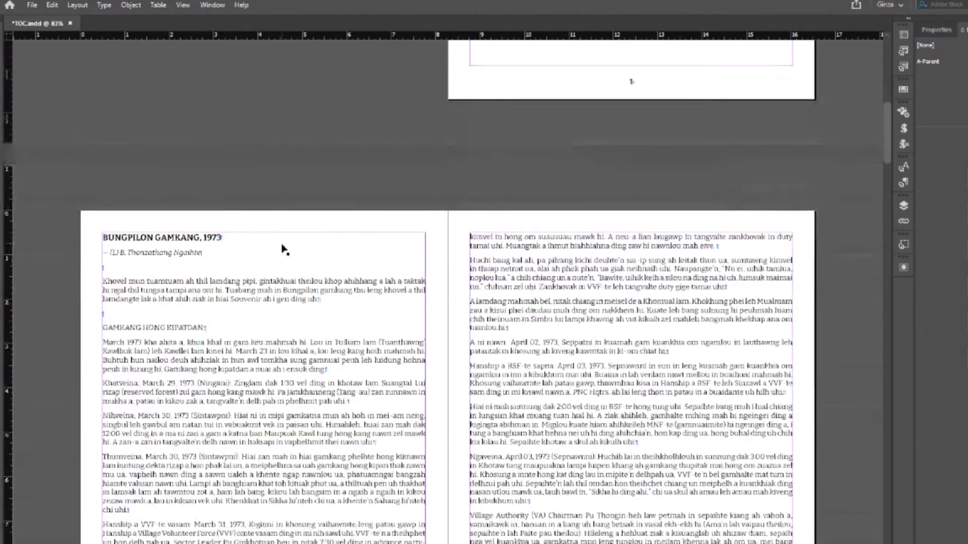
{"action": "key", "text": "w"}
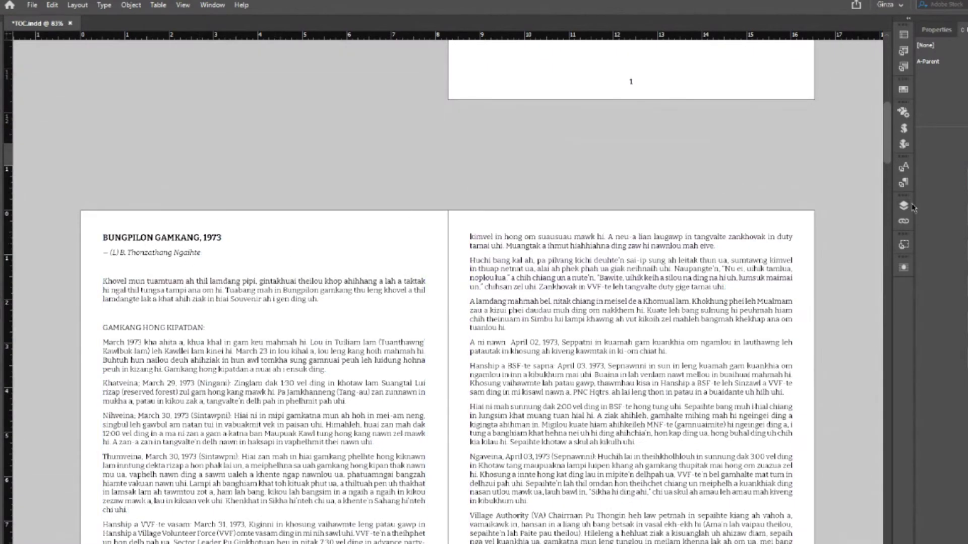
{"action": "left_click", "coordinate": [903, 206]}
{"action": "left_click", "coordinate": [756, 229]}
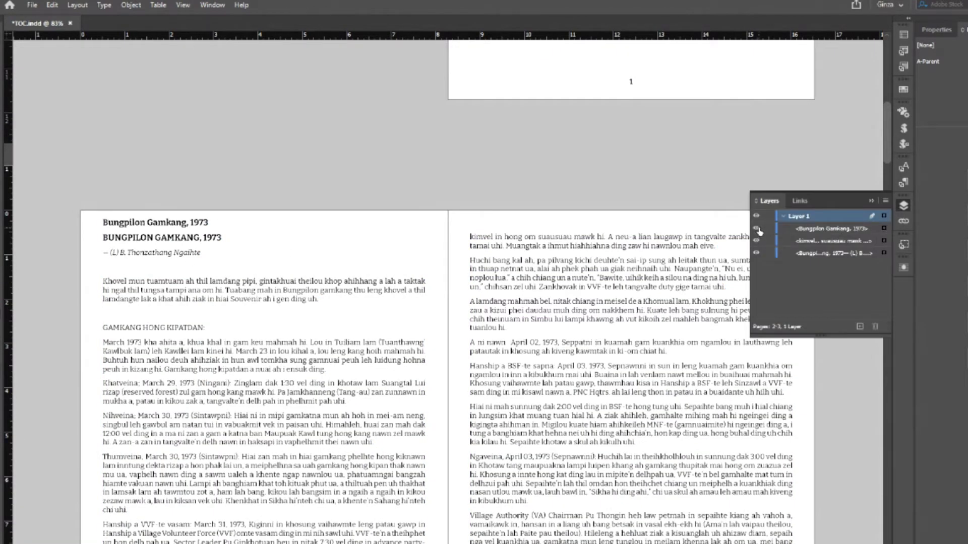
{"action": "left_click", "coordinate": [909, 209]}
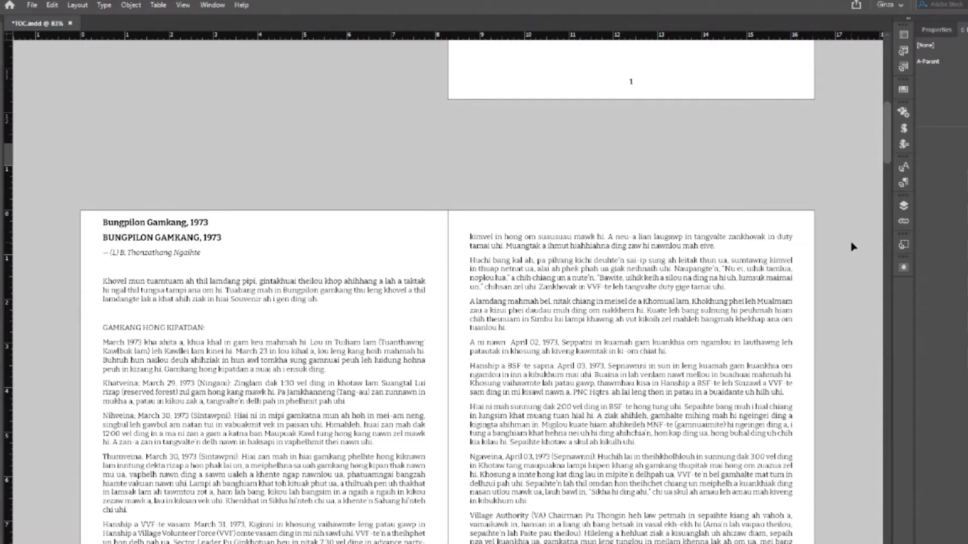
{"action": "key", "text": "w"}
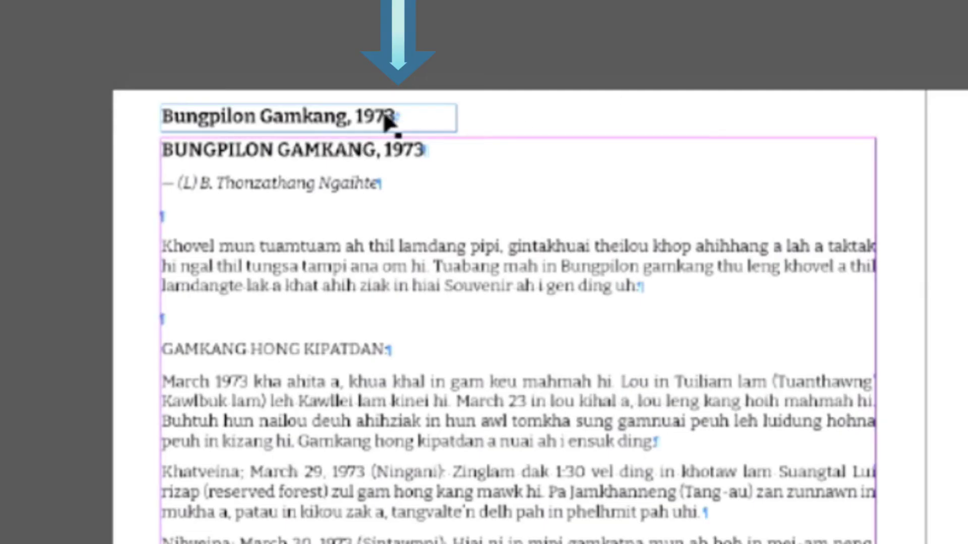
- Anchor the Bungpilon Gamkang, 1973 frame to the end of the heading
{"action": "left_click", "coordinate": [398, 112]}
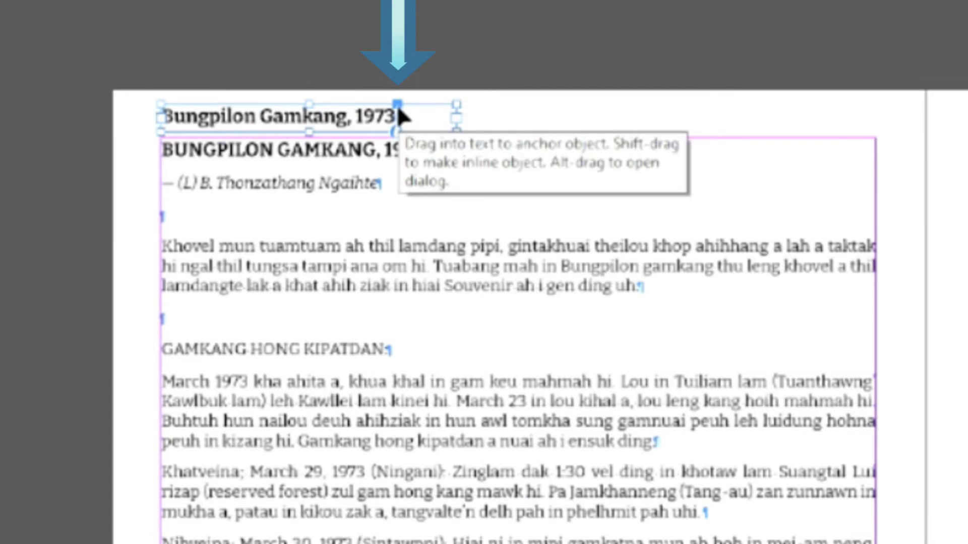
{"action": "mouse_move", "coordinate": [397, 105]}
{"action": "left_mouse_down"}
{"action": "mouse_move", "coordinate": [422, 157]}
{"action": "mouse_move", "coordinate": [422, 150]}
{"action": "left_mouse_up"}
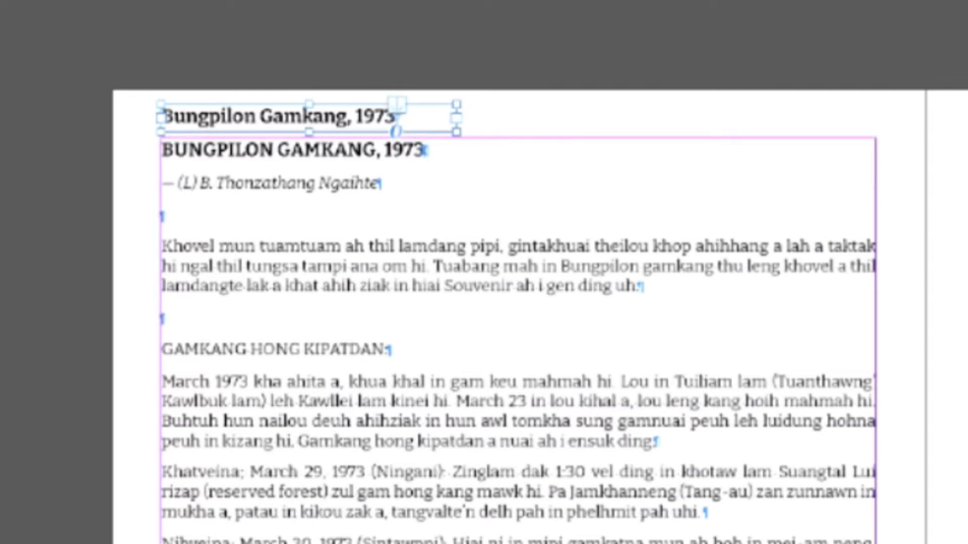
{"action": "left_click", "coordinate": [182, 4]}
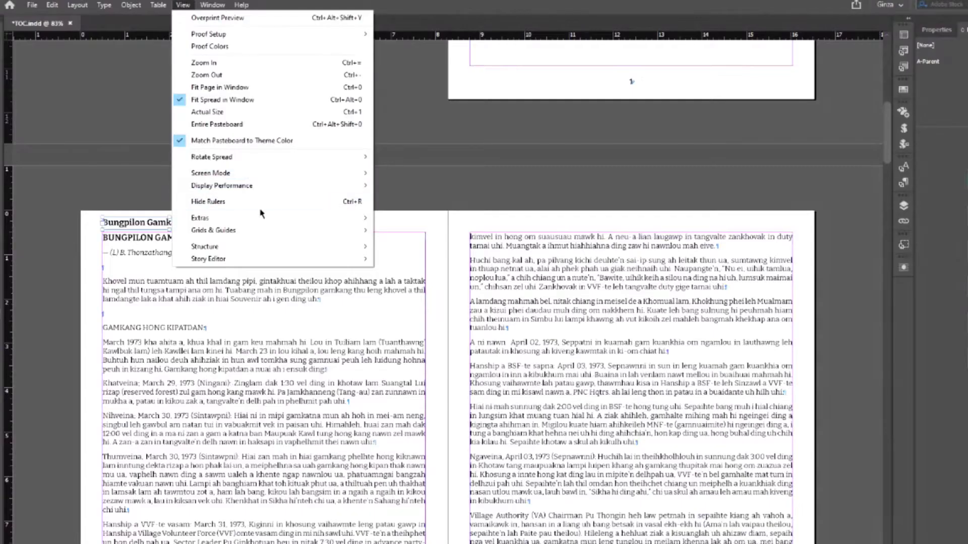
- Turn on View > Extras > Show Text Threads
{"action": "mouse_move", "coordinate": [266, 218]}
{"action": "left_click", "coordinate": [411, 216]}
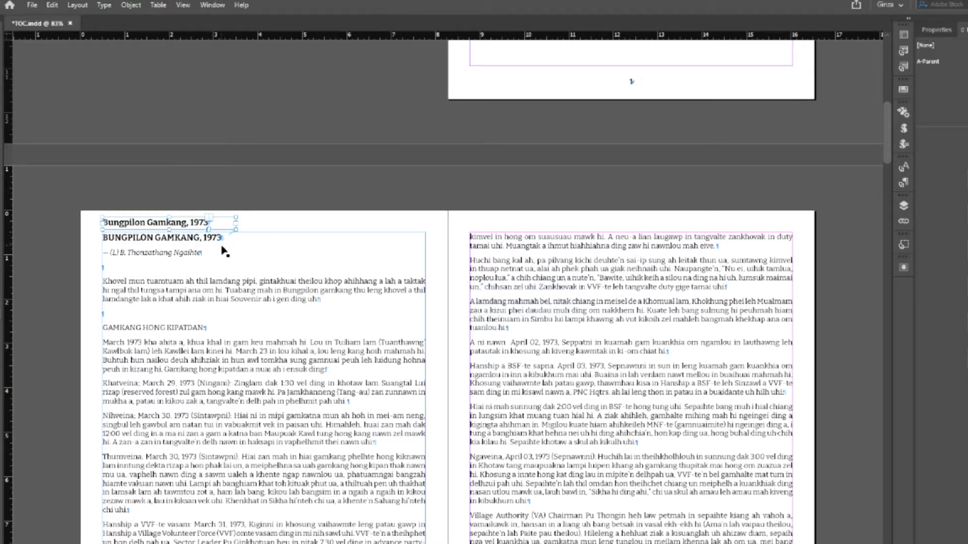
{"action": "left_click", "coordinate": [291, 191]}
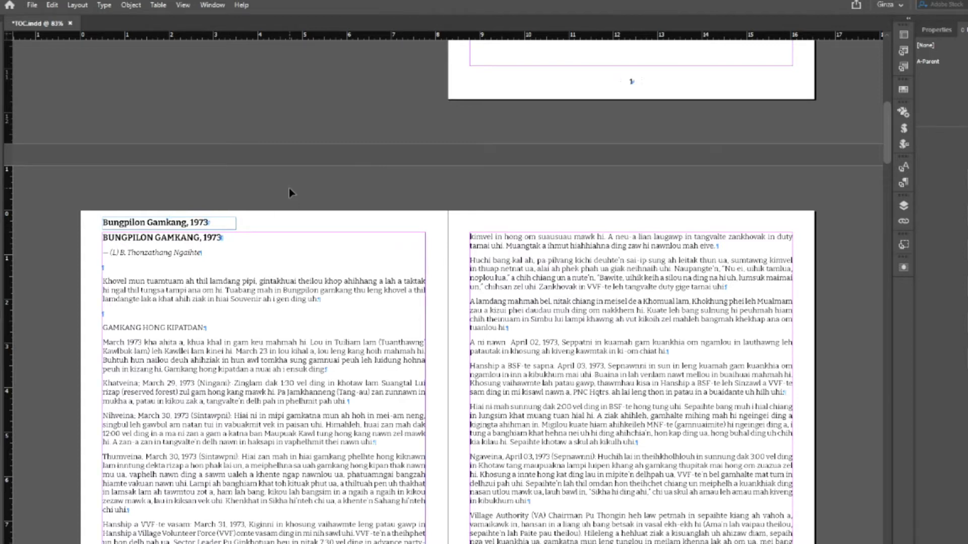
- Zoom to 300% on the heading and select the title frame
{"action": "key", "text": "ctrl+equal"}
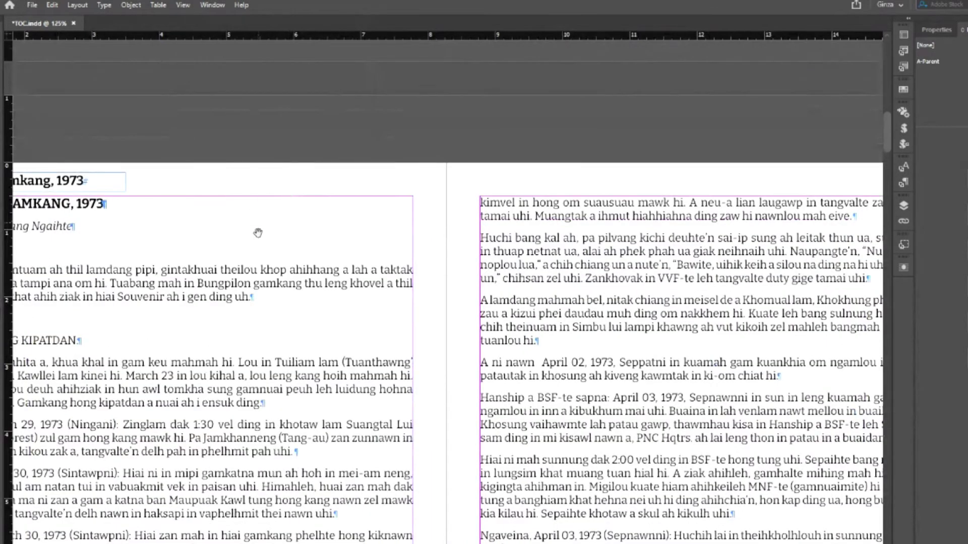
{"action": "key", "text": "ctrl+equal"}
{"action": "key", "text": "ctrl+equal"}
{"action": "key", "text": "ctrl+equal"}
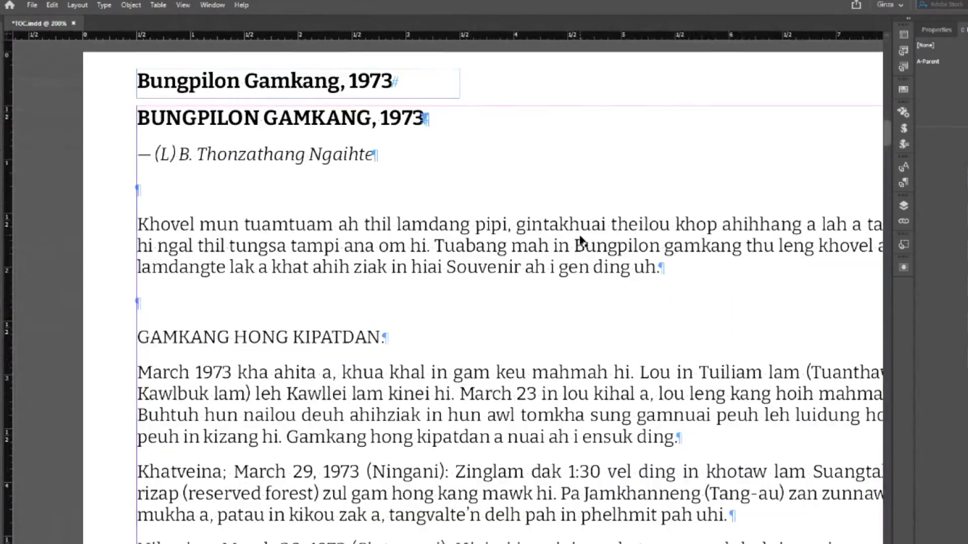
{"action": "scroll", "coordinate": [554, 303], "scroll_direction": "up", "scroll_amount": 5}
{"action": "scroll", "coordinate": [555, 303], "scroll_direction": "left", "scroll_amount": 3}
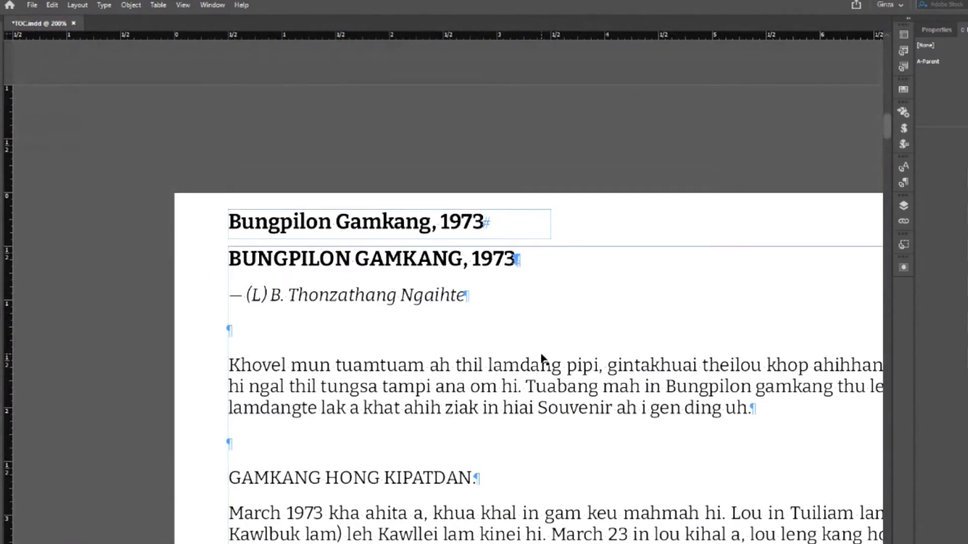
{"action": "key", "text": "ctrl+equal"}
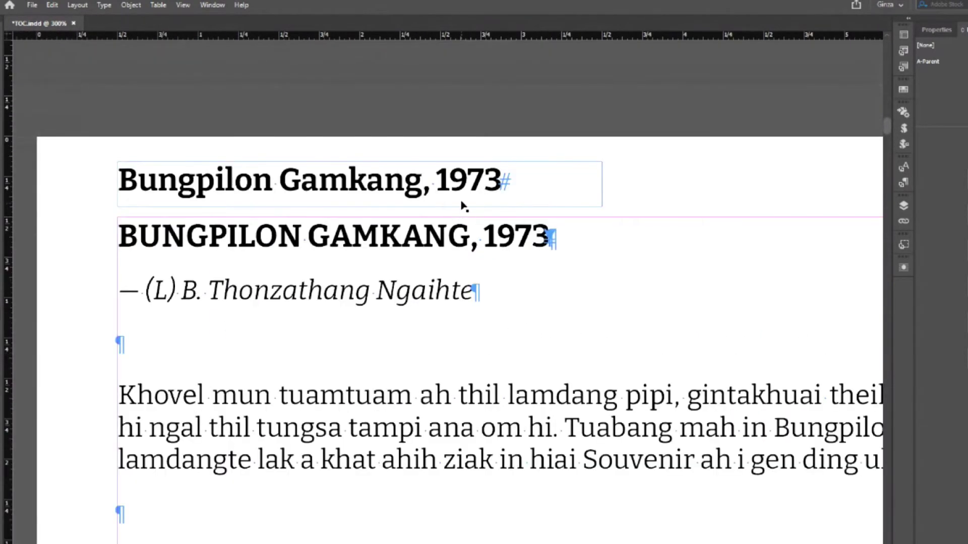
{"action": "left_click", "coordinate": [462, 201]}
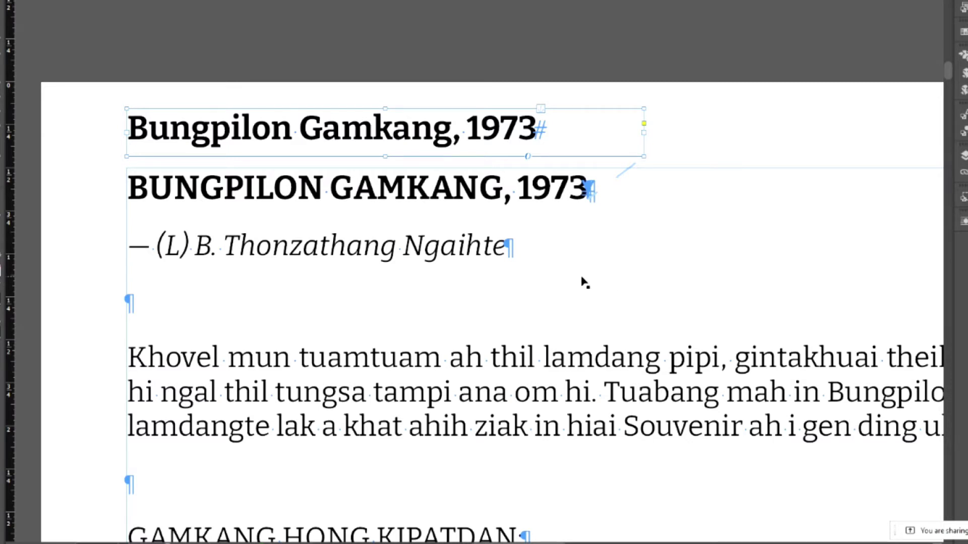
- Reselect the title frame to inspect its anchor link to the heading
{"action": "double_click", "coordinate": [510, 249]}
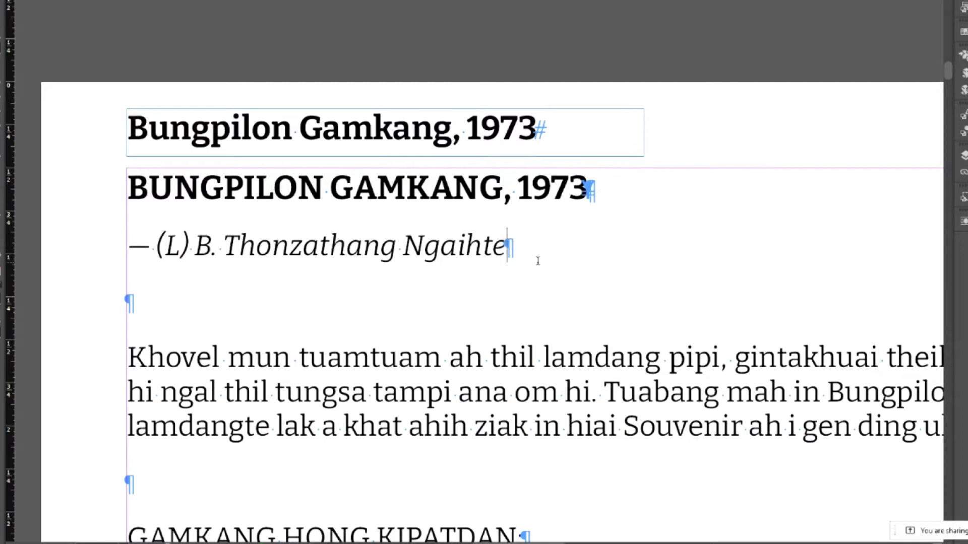
{"action": "key", "text": "Escape"}
{"action": "left_click", "coordinate": [83, 7]}
{"action": "left_click", "coordinate": [487, 142]}
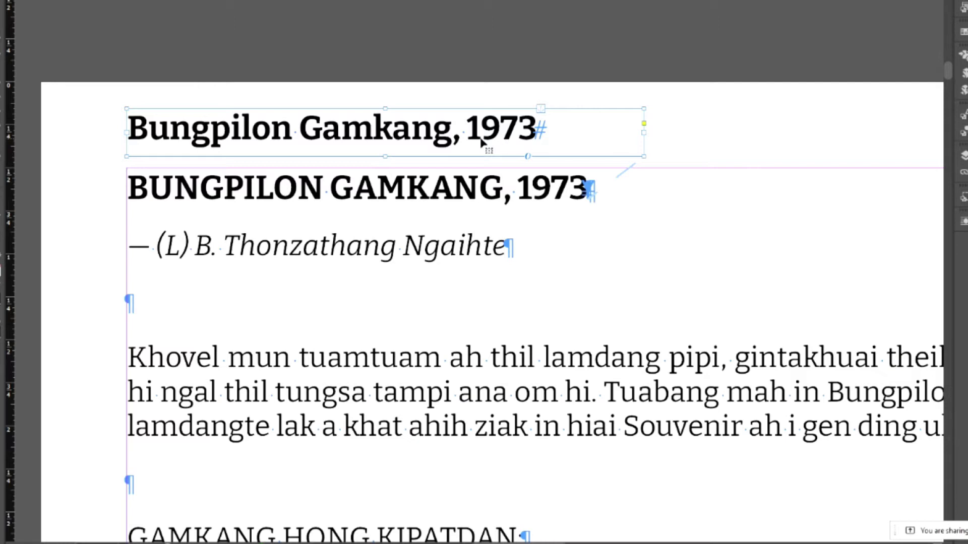
{"action": "left_click", "coordinate": [518, 5]}
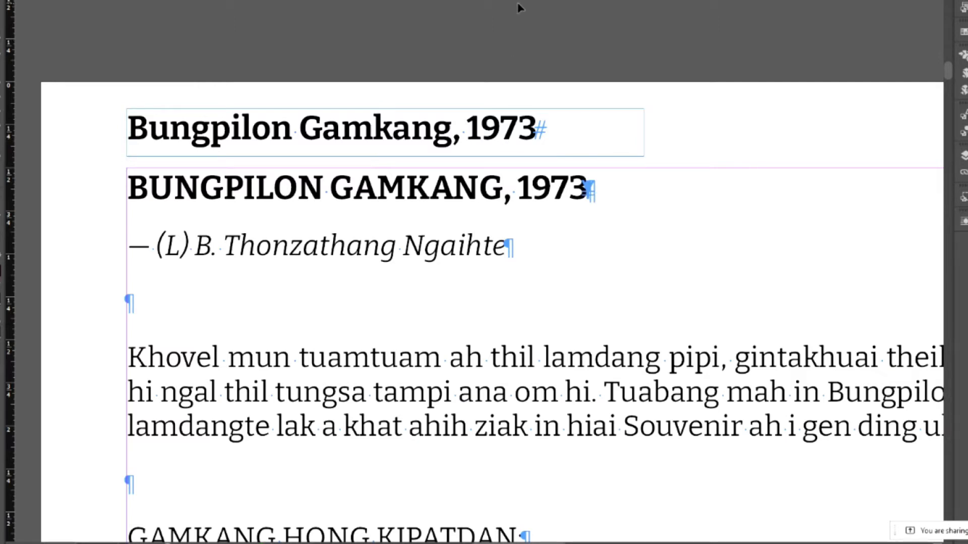
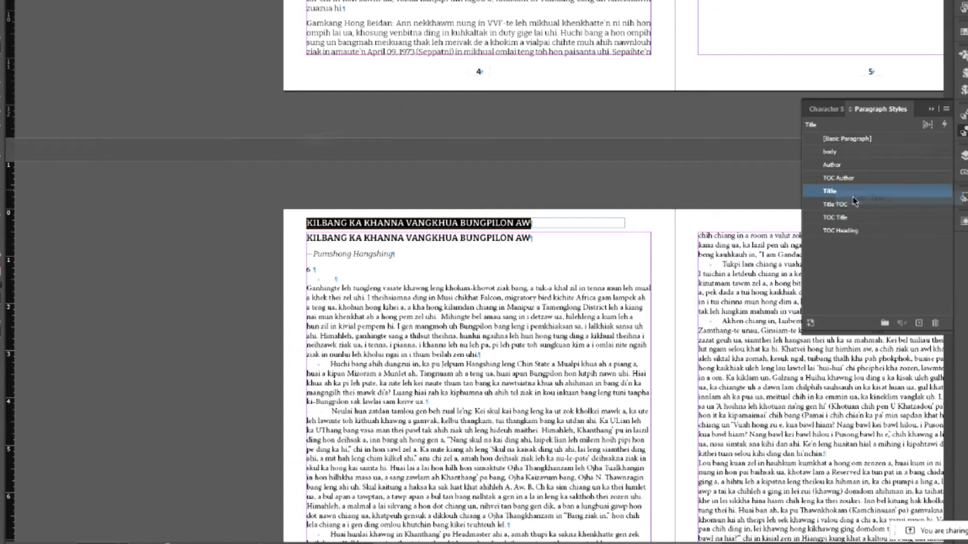
- Set the Title style's case to Normal so it no longer forces all capitals
{"action": "left_click", "coordinate": [376, 139]}
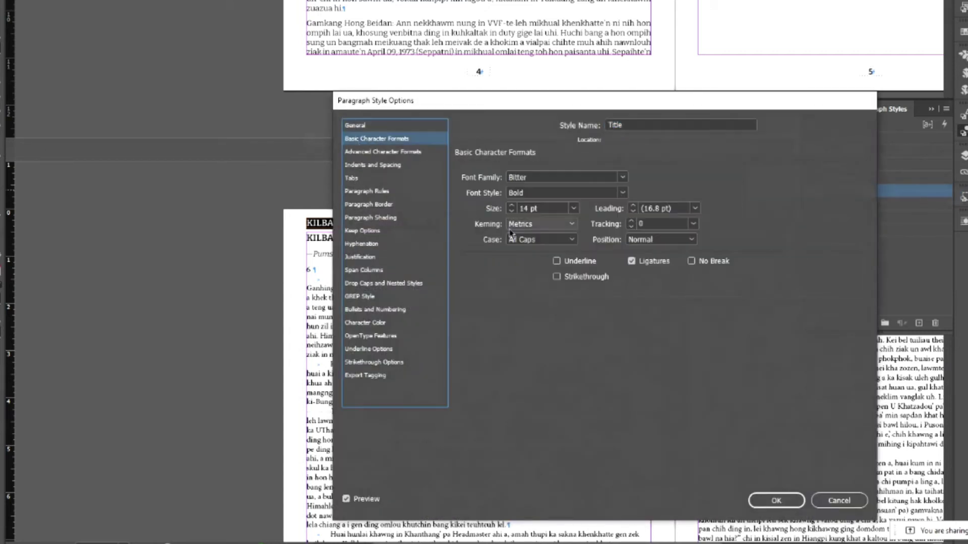
{"action": "left_click", "coordinate": [572, 240]}
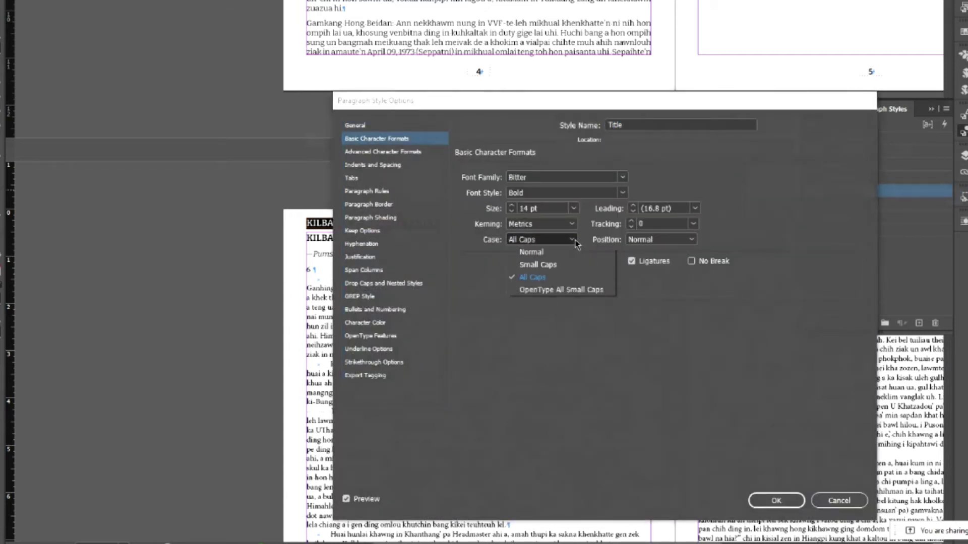
{"action": "left_click", "coordinate": [543, 252]}
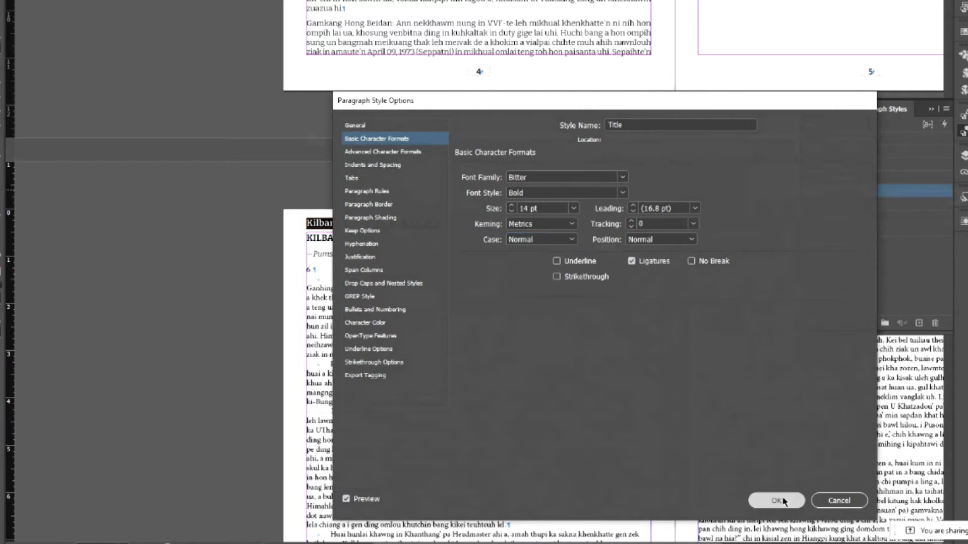
{"action": "left_click", "coordinate": [776, 501]}
- Apply the Title TOC paragraph style to the Kilbang title copy
{"action": "left_click", "coordinate": [467, 241]}
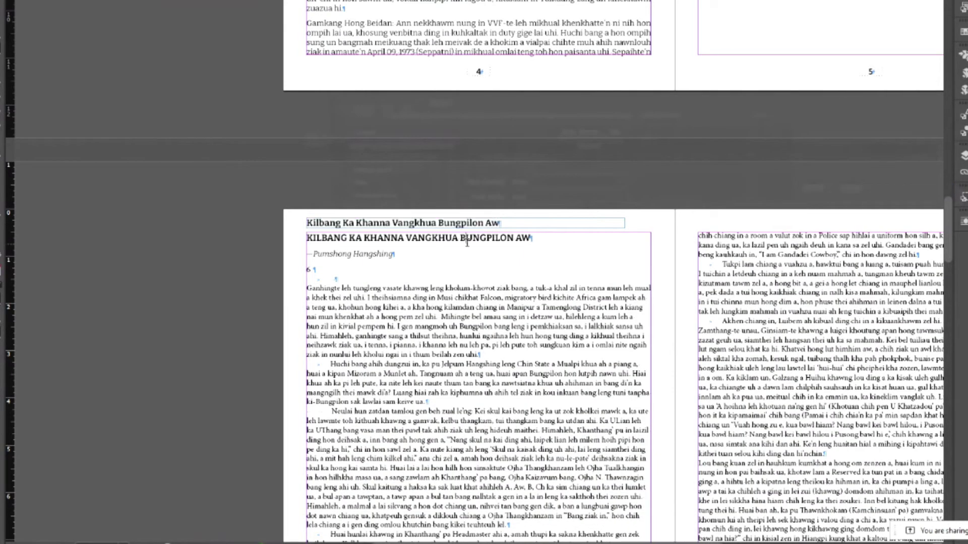
{"action": "left_click_drag", "start_coordinate": [309, 220], "coordinate": [499, 223]}
{"action": "left_click", "coordinate": [499, 223]}
{"action": "key", "text": "Escape"}
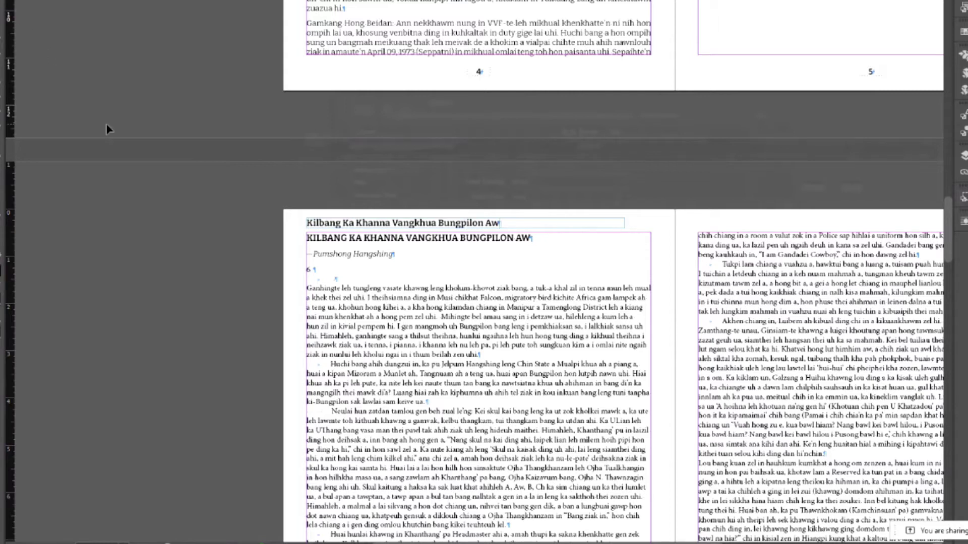
{"action": "key", "text": "ctrl+equal"}
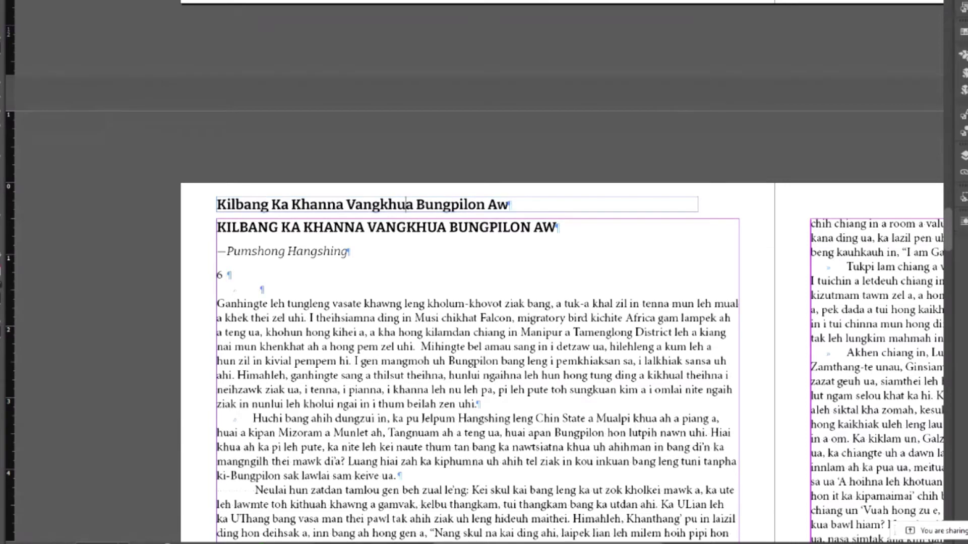
{"action": "left_click", "coordinate": [964, 133]}
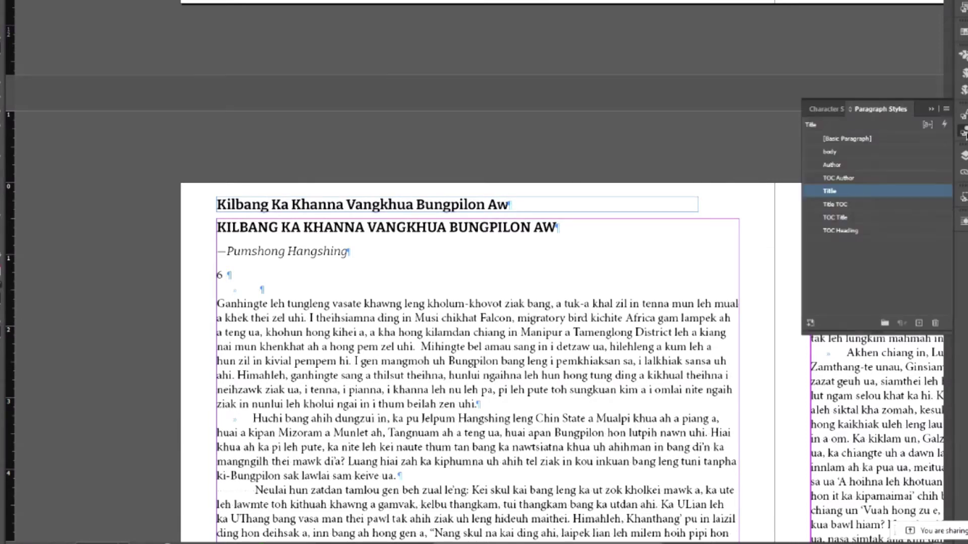
{"action": "left_click", "coordinate": [836, 205]}
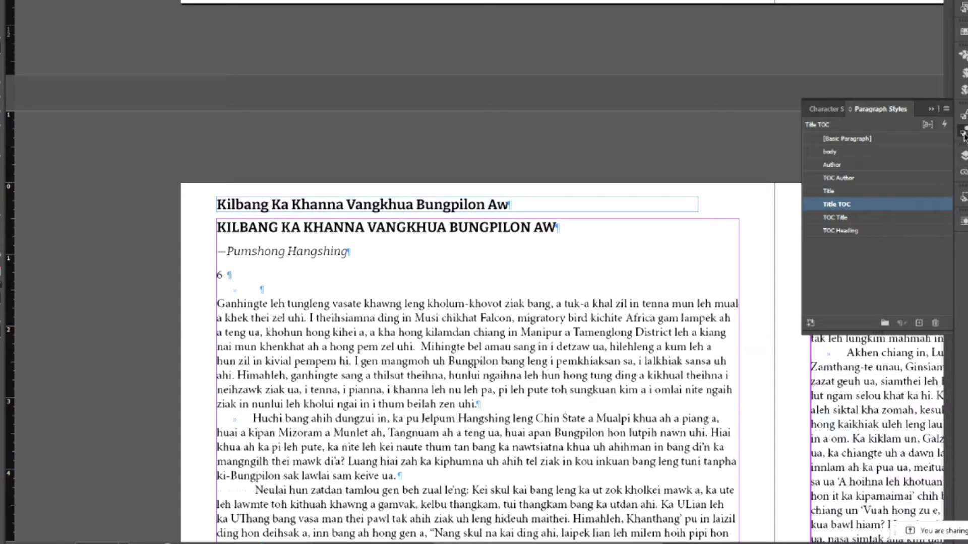
{"action": "left_click", "coordinate": [964, 135]}
- Anchor the title frame to the end of the heading and hide it in Layers
{"action": "key", "text": "Escape"}
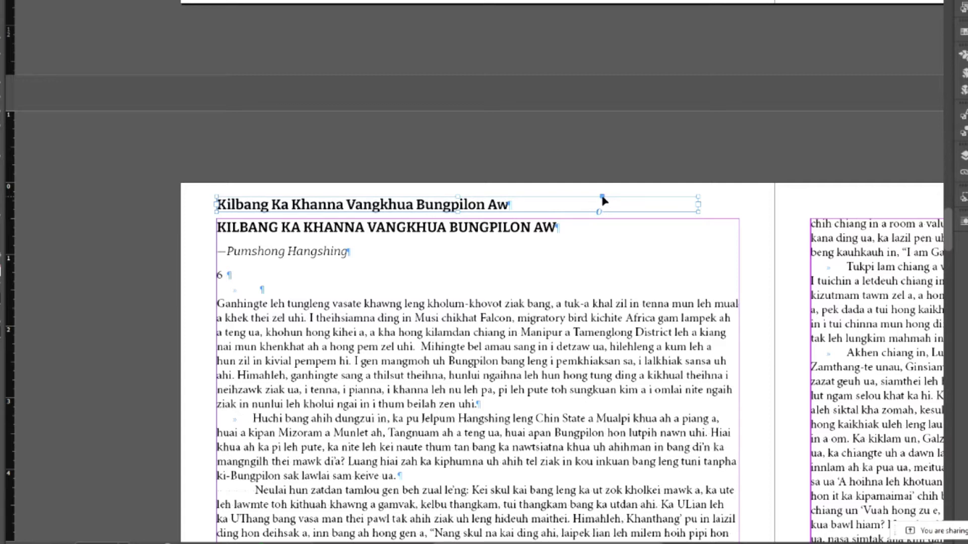
{"action": "left_click_drag", "start_coordinate": [601, 196], "coordinate": [560, 231]}
{"action": "left_click", "coordinate": [964, 155]}
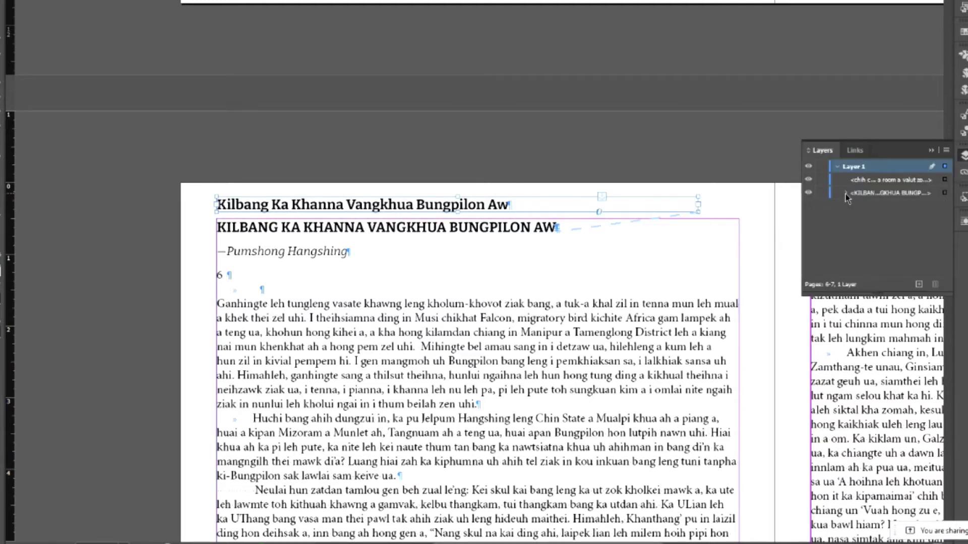
{"action": "key", "text": "Delete"}
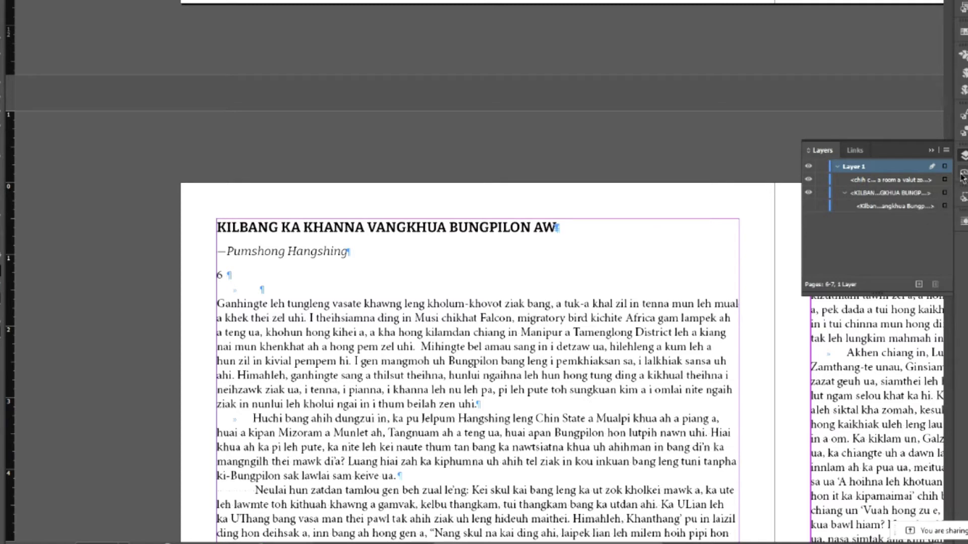
{"action": "left_click", "coordinate": [963, 155]}
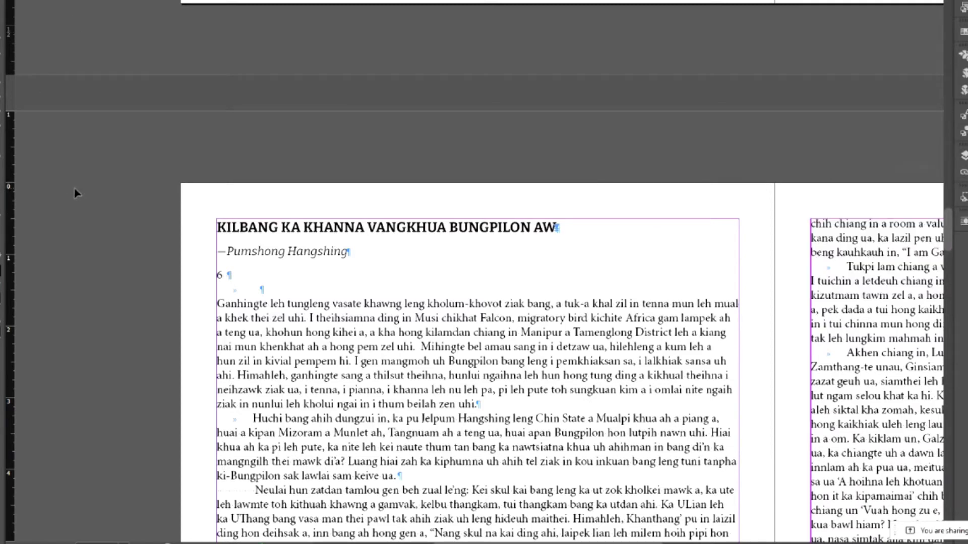
- Paste a copy of the BUNGPILON KHOMITE KA MUHDAN heading into a new frame above it
{"action": "scroll", "coordinate": [135, 266], "scroll_direction": "down", "scroll_amount": 15}
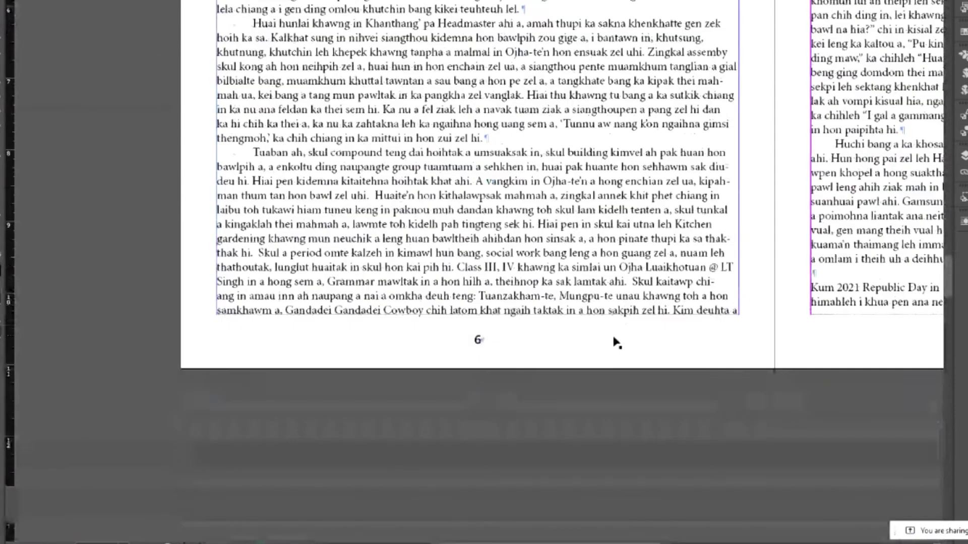
{"action": "scroll", "coordinate": [603, 348], "scroll_direction": "down", "scroll_amount": 10}
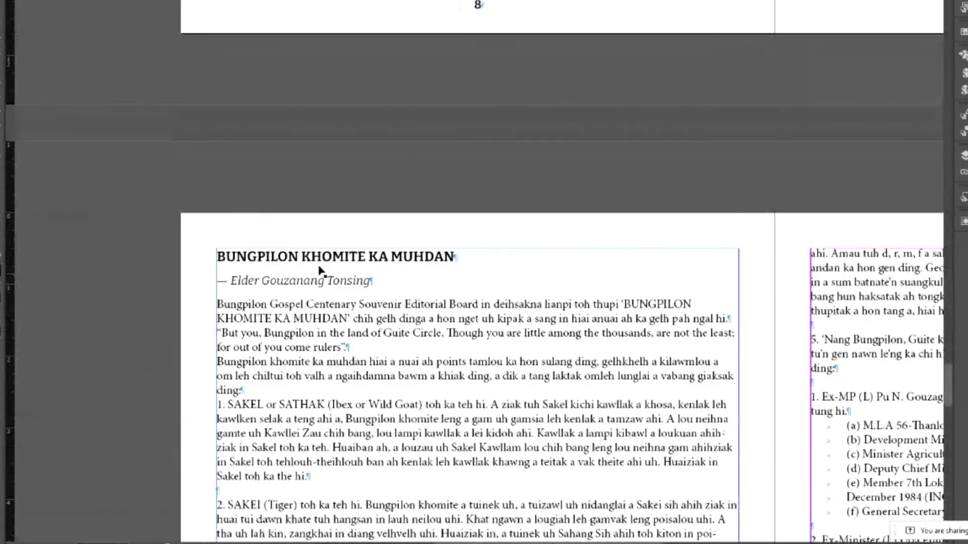
{"action": "left_click", "coordinate": [315, 265]}
{"action": "left_click_drag", "start_coordinate": [455, 256], "coordinate": [195, 258]}
{"action": "key", "text": "ctrl+c"}
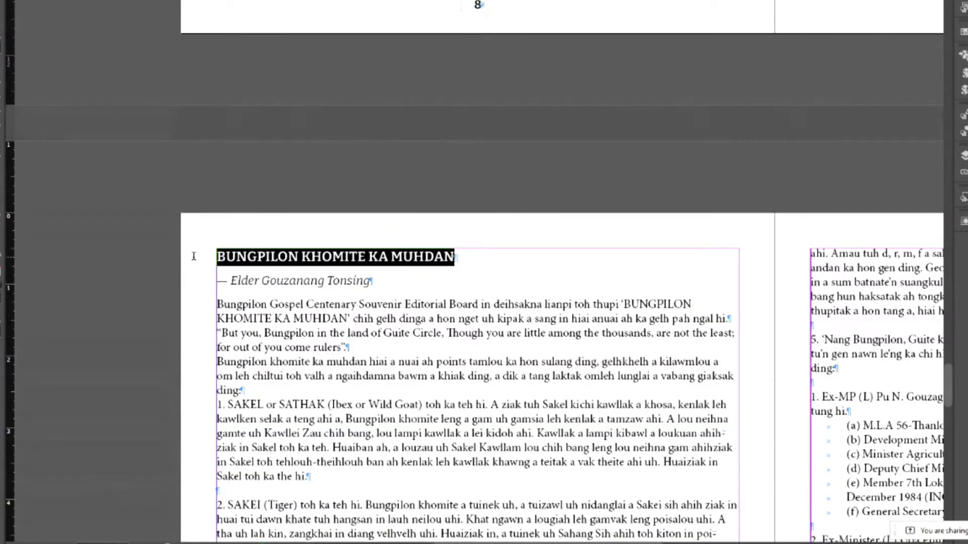
{"action": "mouse_move", "coordinate": [216, 232]}
{"action": "left_mouse_down"}
{"action": "mouse_move", "coordinate": [460, 234]}
{"action": "mouse_move", "coordinate": [592, 249]}
{"action": "left_mouse_up"}
{"action": "key", "text": "ctrl+v"}
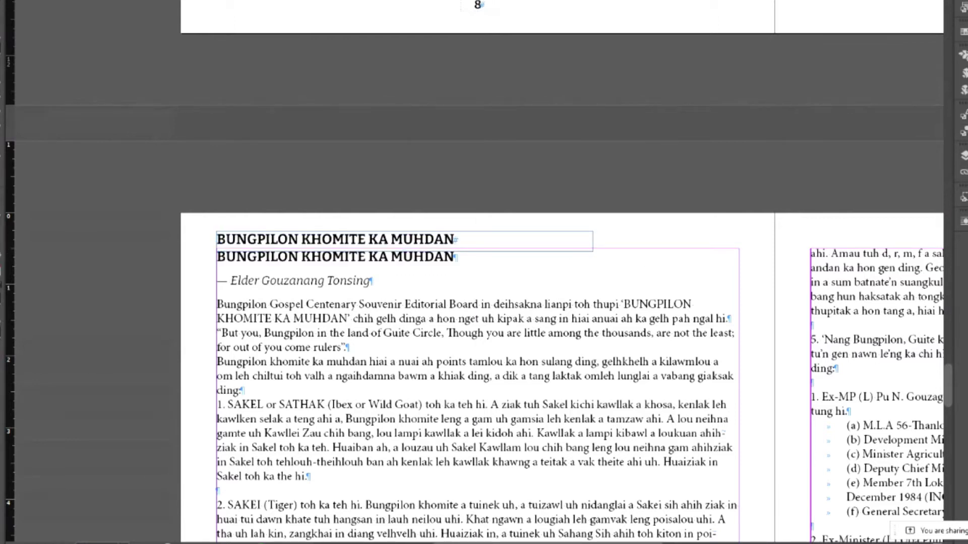
{"action": "key", "text": "Escape"}
- Convert the pasted heading copy to Title Case and apply the Title TOC style
{"action": "key", "text": "alt+t"}
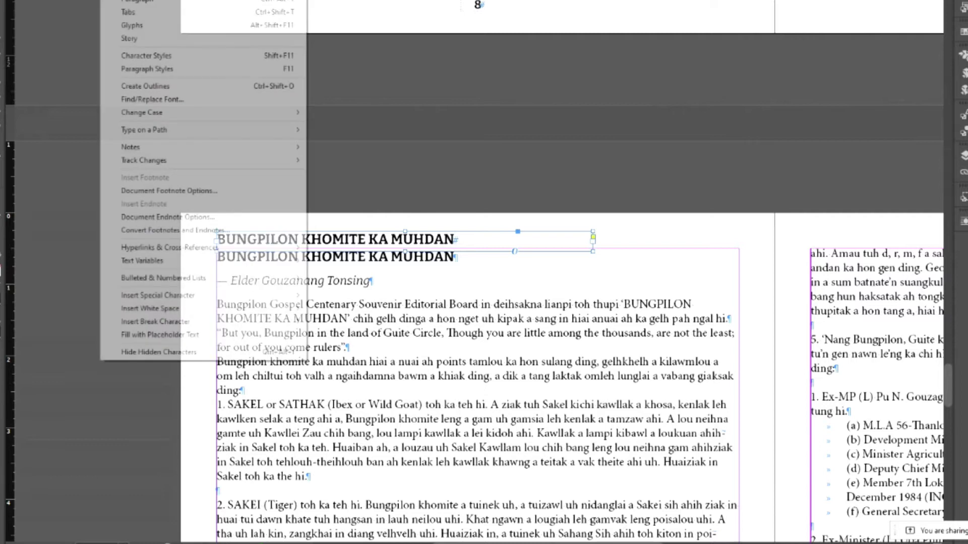
{"action": "mouse_move", "coordinate": [174, 113]}
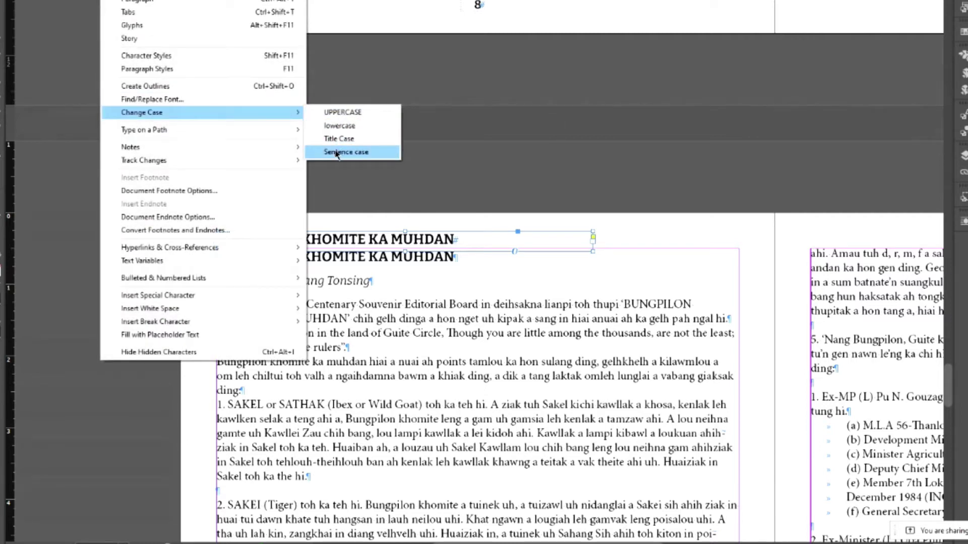
{"action": "left_click", "coordinate": [339, 139]}
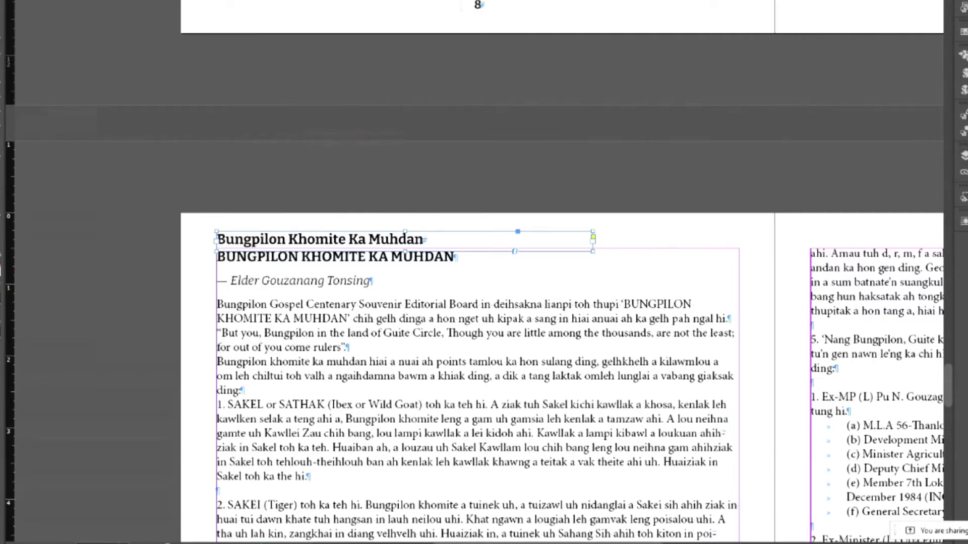
{"action": "left_click", "coordinate": [964, 132]}
{"action": "left_click", "coordinate": [843, 207]}
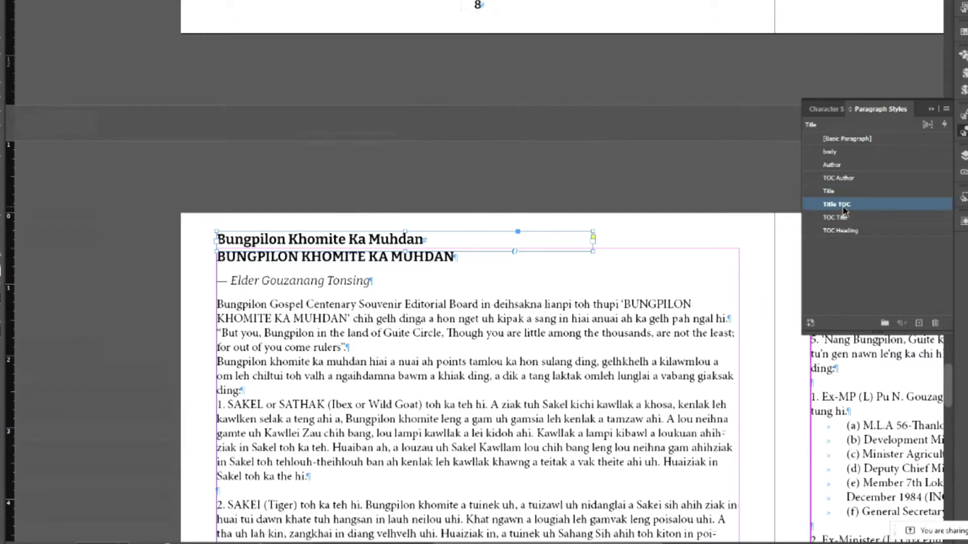
{"action": "left_click", "coordinate": [465, 240]}
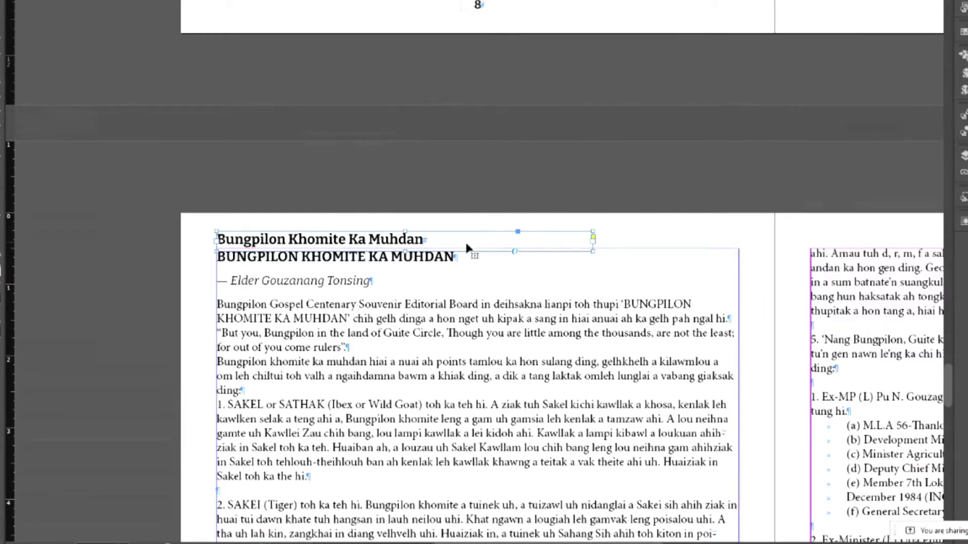
- Anchor the copy after MUHDAN, hide it in Layers, and save the document
{"action": "double_click", "coordinate": [457, 258]}
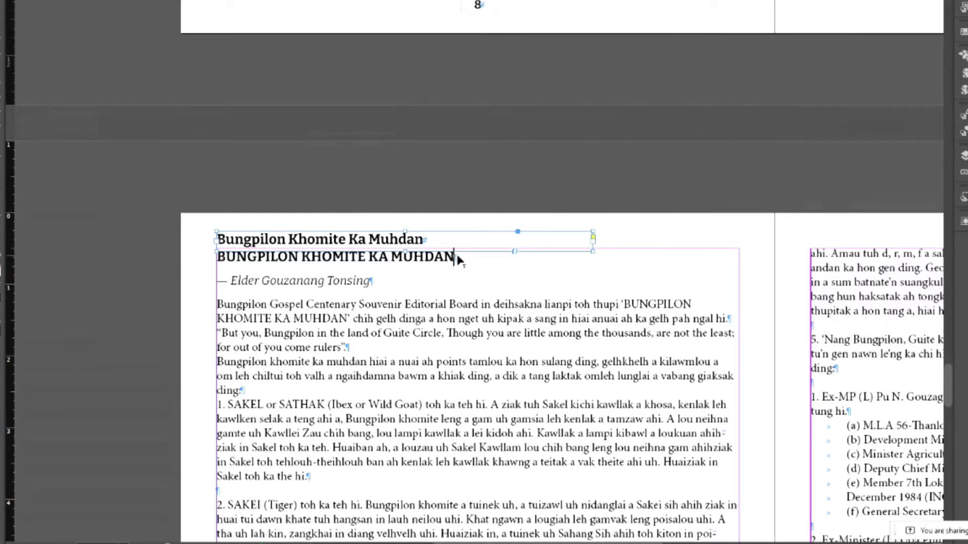
{"action": "left_click", "coordinate": [963, 155]}
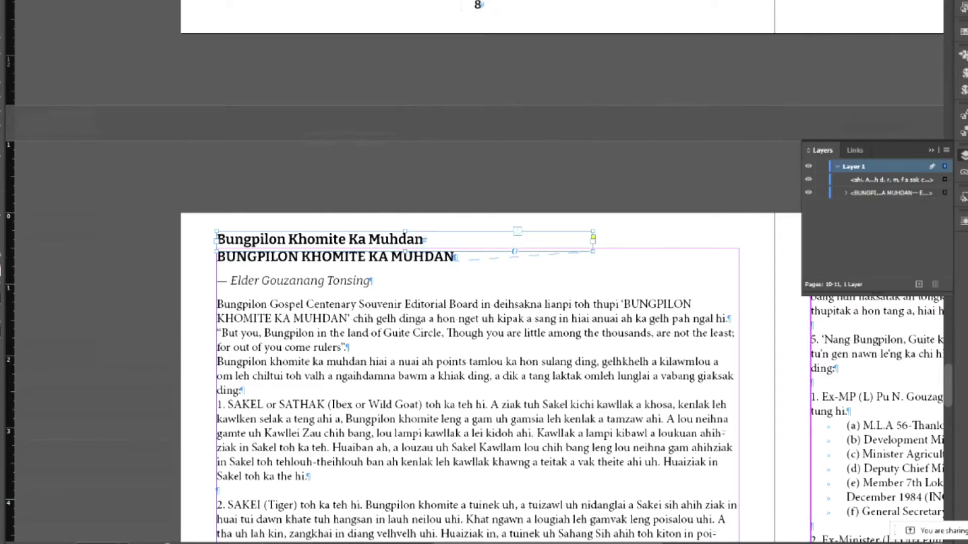
{"action": "left_click", "coordinate": [846, 193]}
{"action": "left_click", "coordinate": [809, 206]}
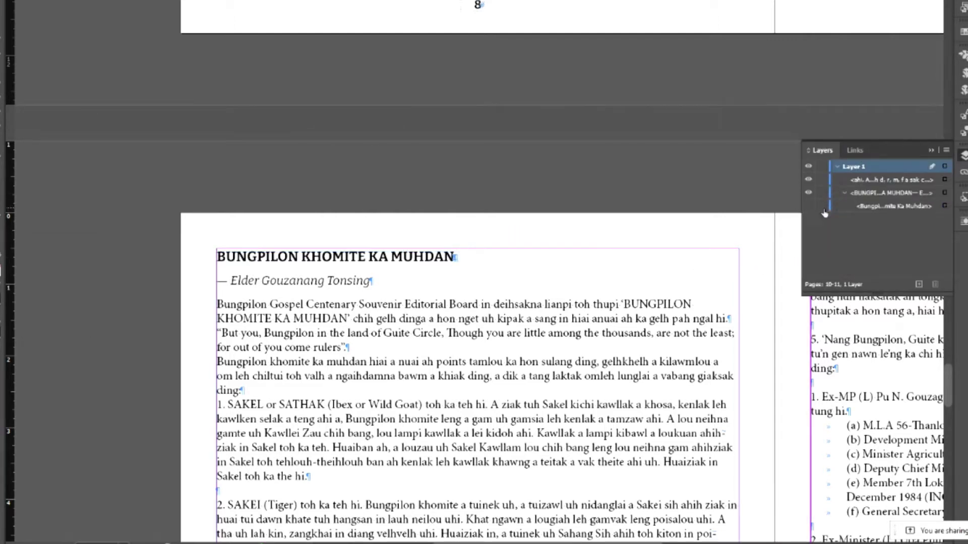
{"action": "left_click", "coordinate": [964, 155]}
{"action": "left_click", "coordinate": [35, 0]}
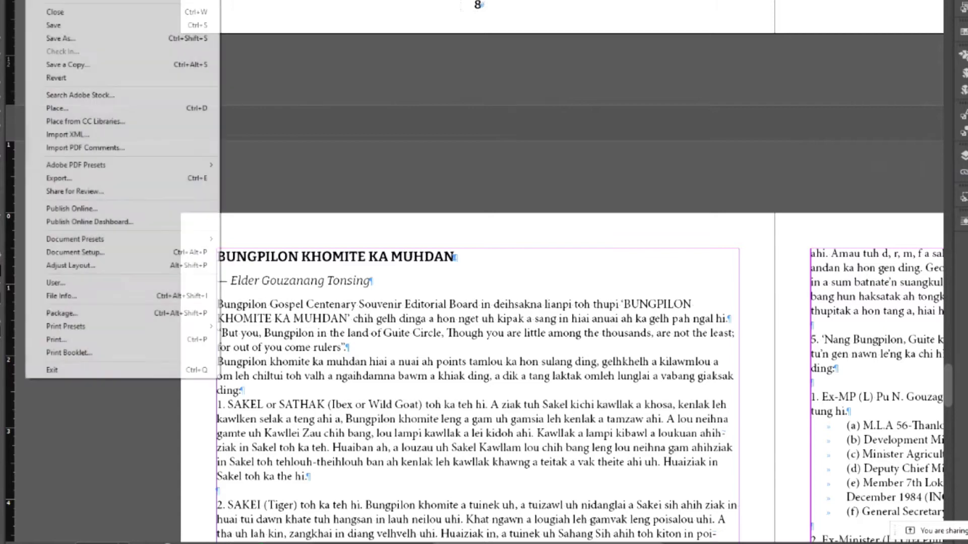
{"action": "left_click", "coordinate": [51, 26]}
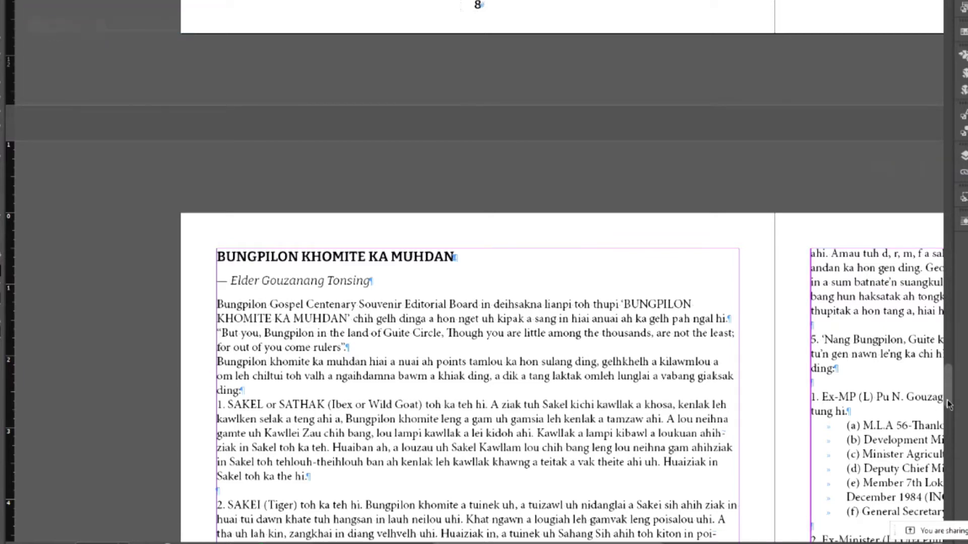
{"action": "left_click_drag", "start_coordinate": [944, 390], "coordinate": [930, 24]}
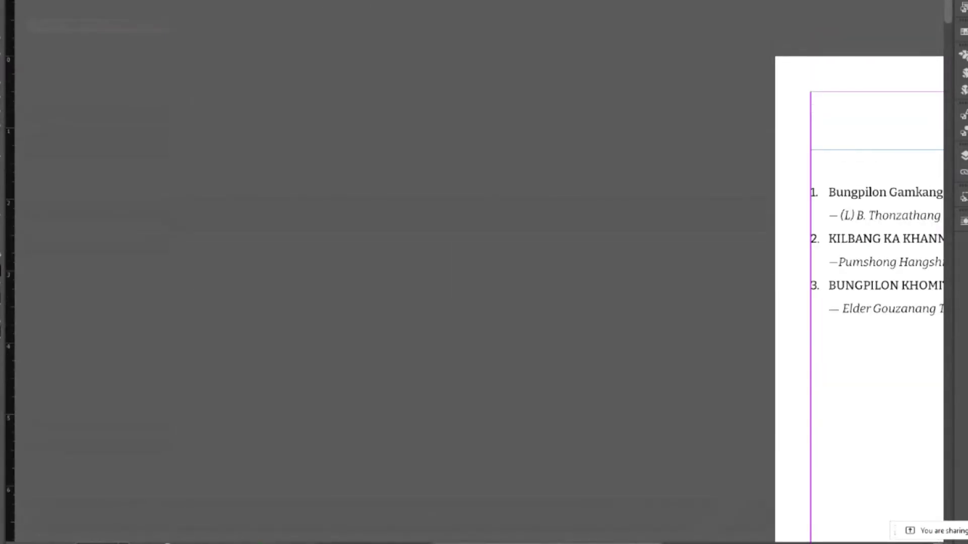
- In the Table of Contents settings, replace the Title style with Title Hidden
{"action": "scroll", "coordinate": [446, 386], "scroll_direction": "right", "scroll_amount": 10}
{"action": "left_click", "coordinate": [429, 348]}
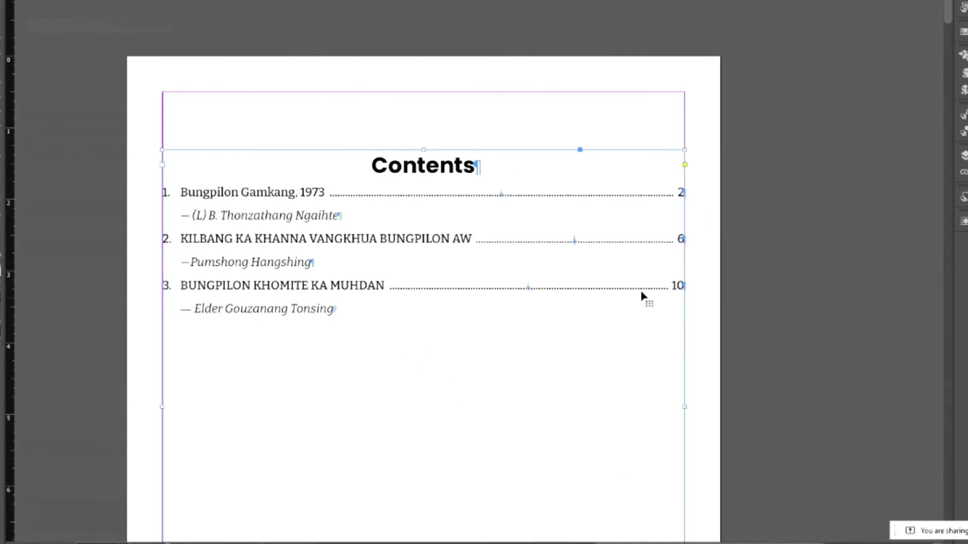
{"action": "scroll", "coordinate": [708, 284], "scroll_direction": "down", "scroll_amount": 3}
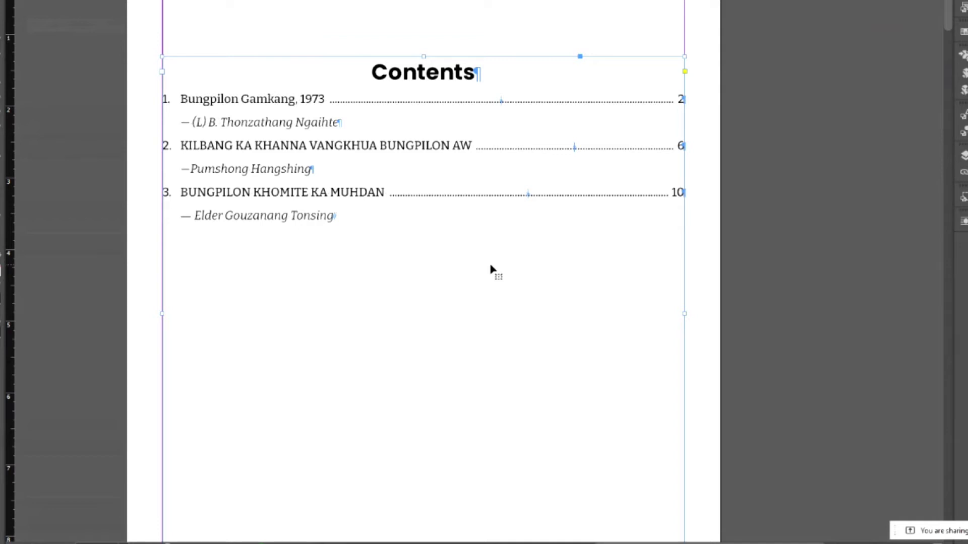
{"action": "key", "text": "ctrl+z"}
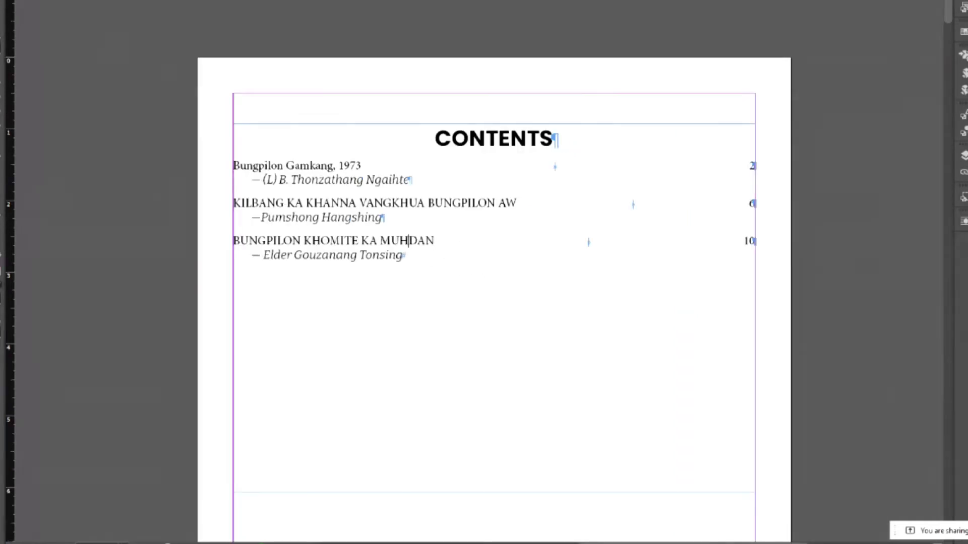
{"action": "key", "text": "alt+l"}
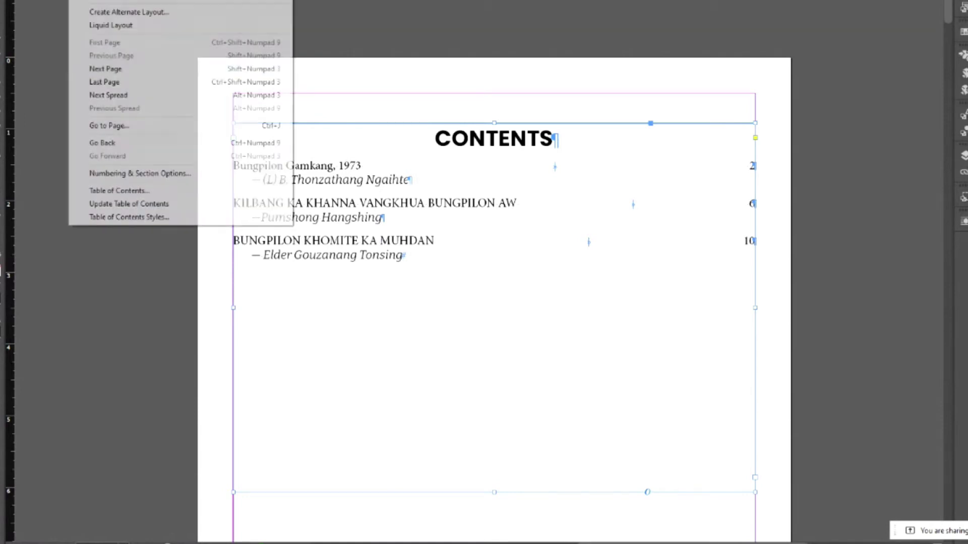
{"action": "left_click", "coordinate": [107, 191]}
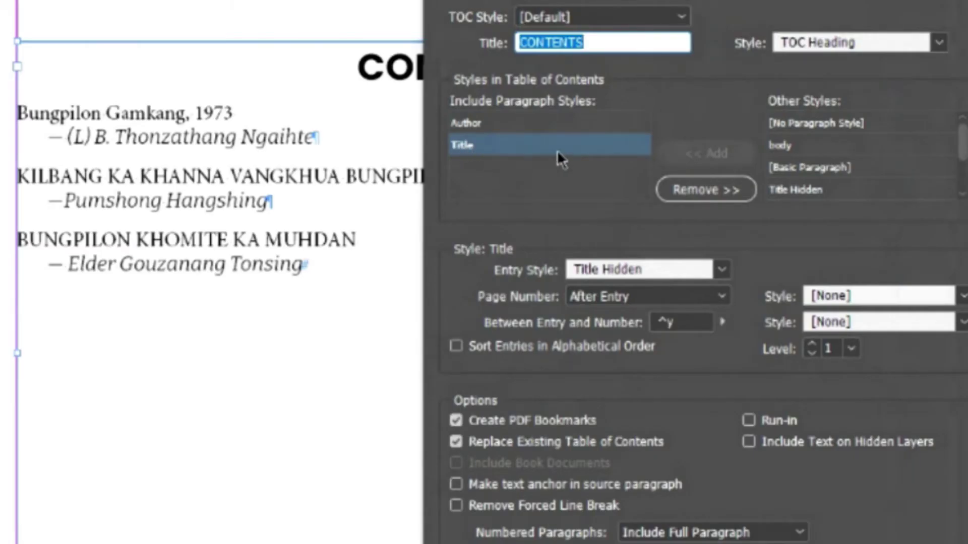
{"action": "left_click", "coordinate": [685, 189]}
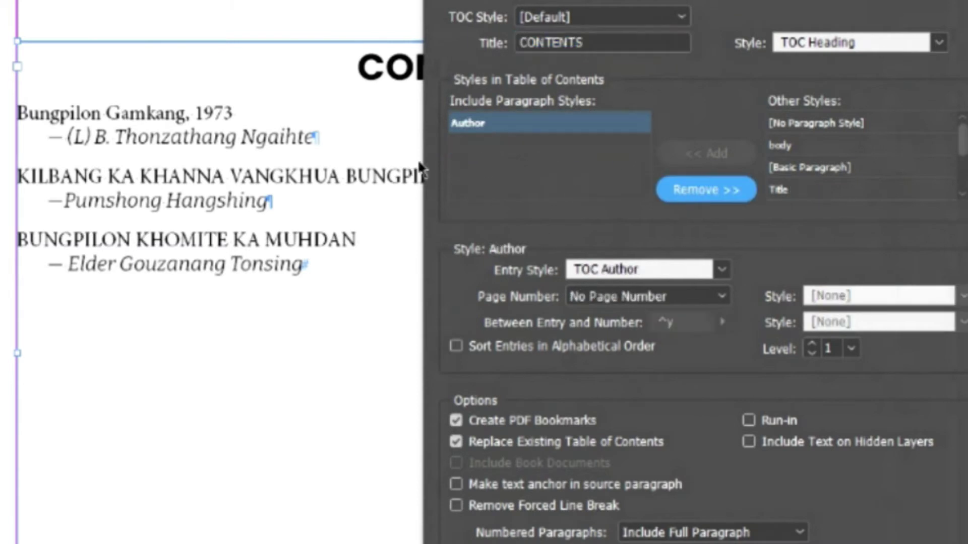
{"action": "scroll", "coordinate": [962, 149], "scroll_direction": "down", "scroll_amount": 2}
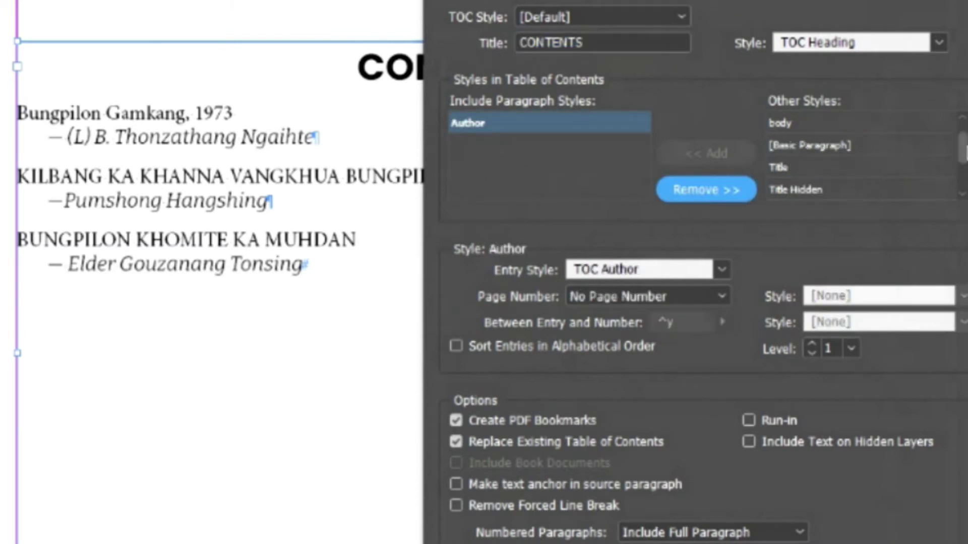
{"action": "left_click", "coordinate": [813, 169]}
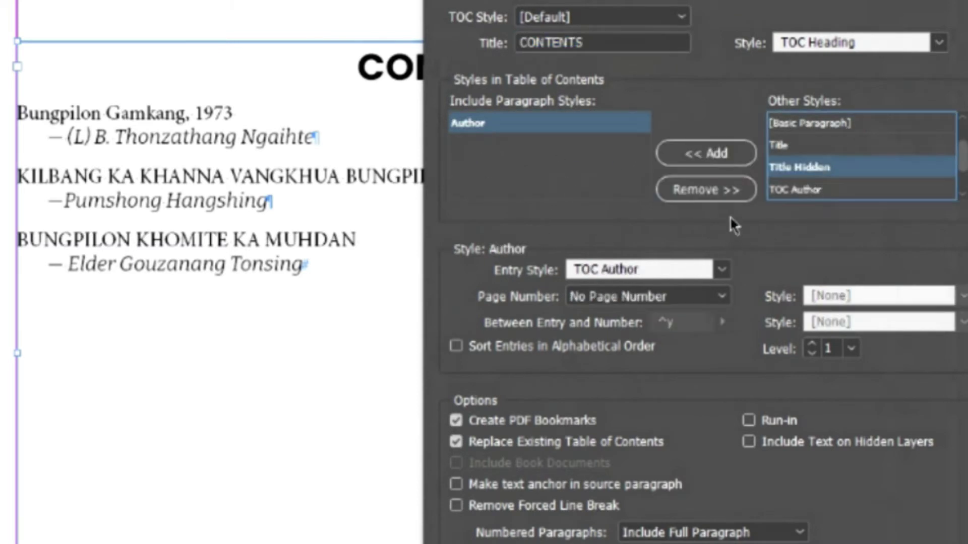
{"action": "left_click", "coordinate": [704, 153]}
- Set the Title Hidden entry style to TOC Title and regenerate the contents list
{"action": "left_click", "coordinate": [810, 354]}
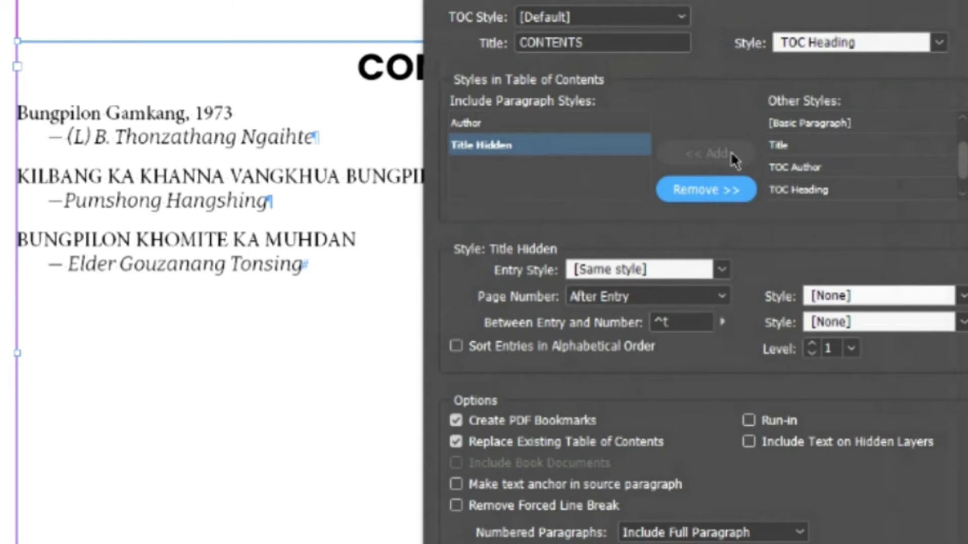
{"action": "left_click", "coordinate": [721, 270]}
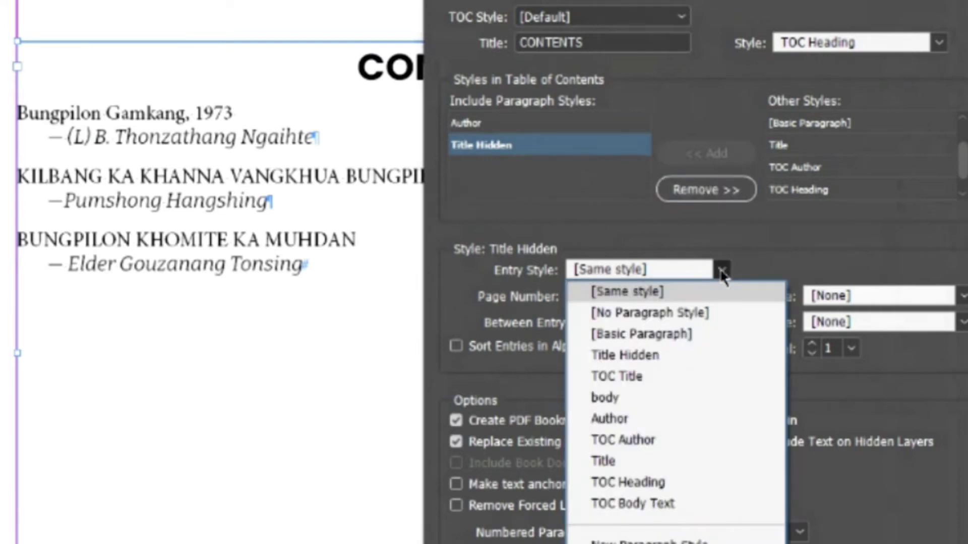
{"action": "left_click", "coordinate": [643, 375]}
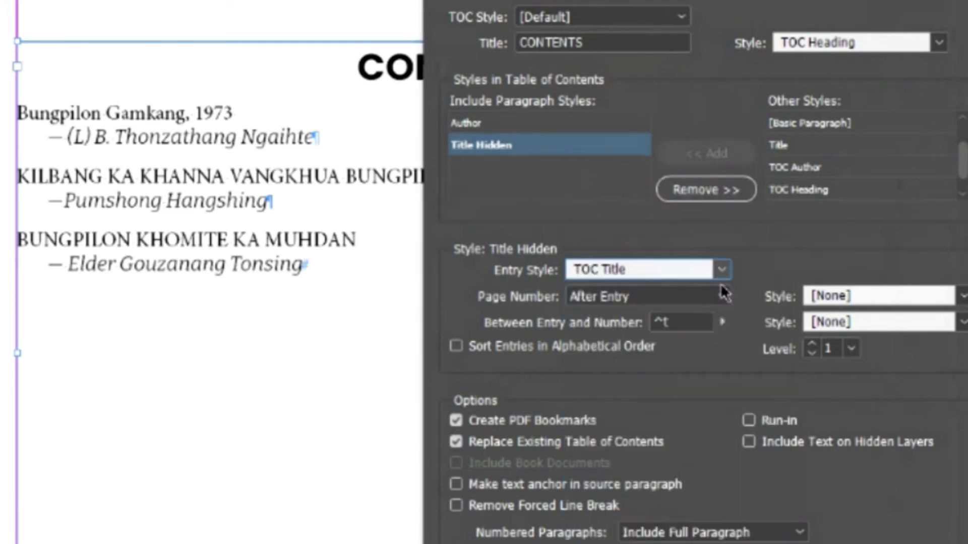
{"action": "key", "text": "Return"}
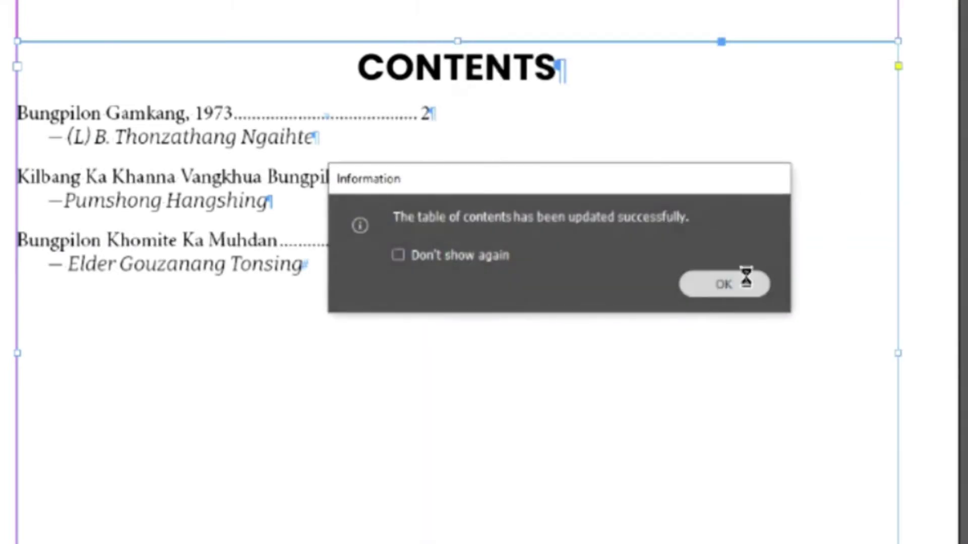
{"action": "left_click", "coordinate": [745, 279]}
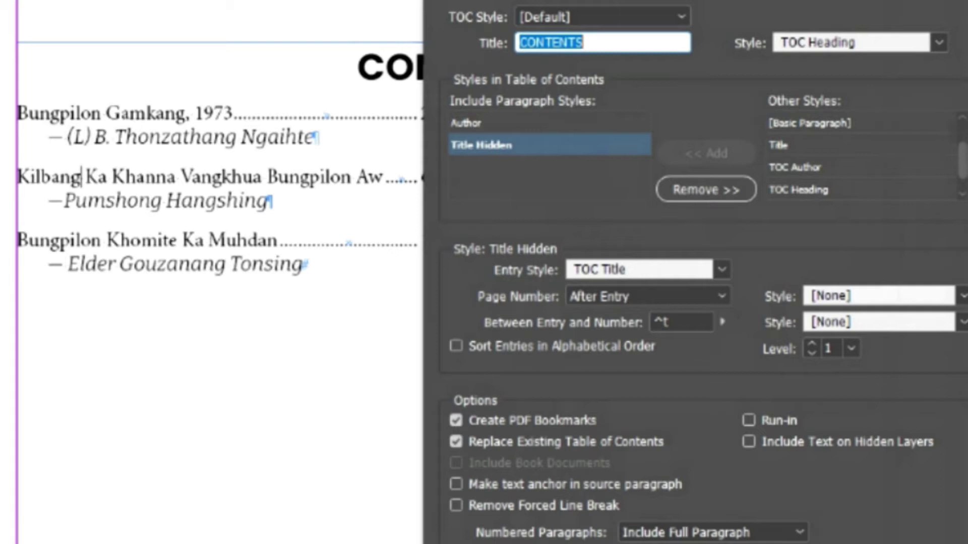
{"action": "key", "text": "Return"}
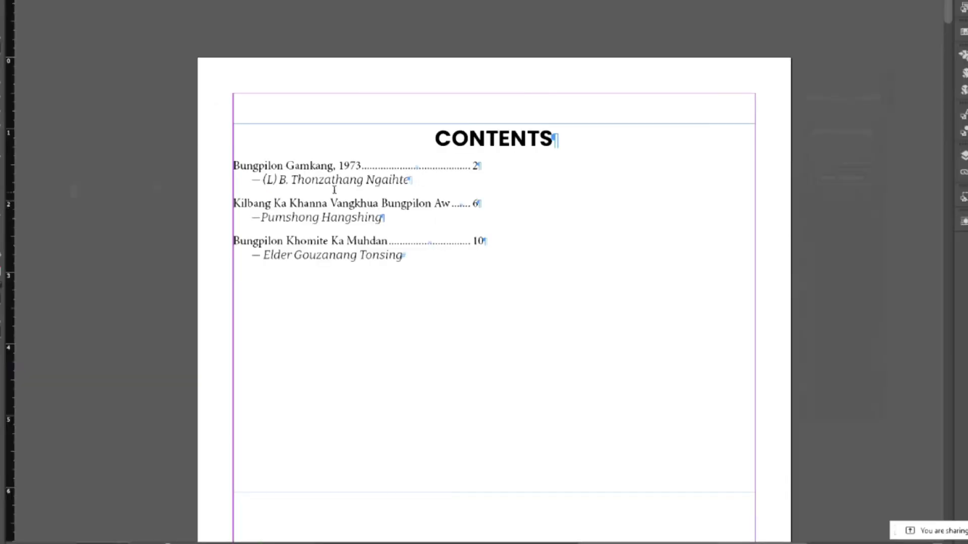
{"action": "left_click_drag", "start_coordinate": [235, 159], "coordinate": [552, 240]}
{"action": "left_click", "coordinate": [588, 233]}
{"action": "scroll", "coordinate": [404, 389], "scroll_direction": "down", "scroll_amount": 10}
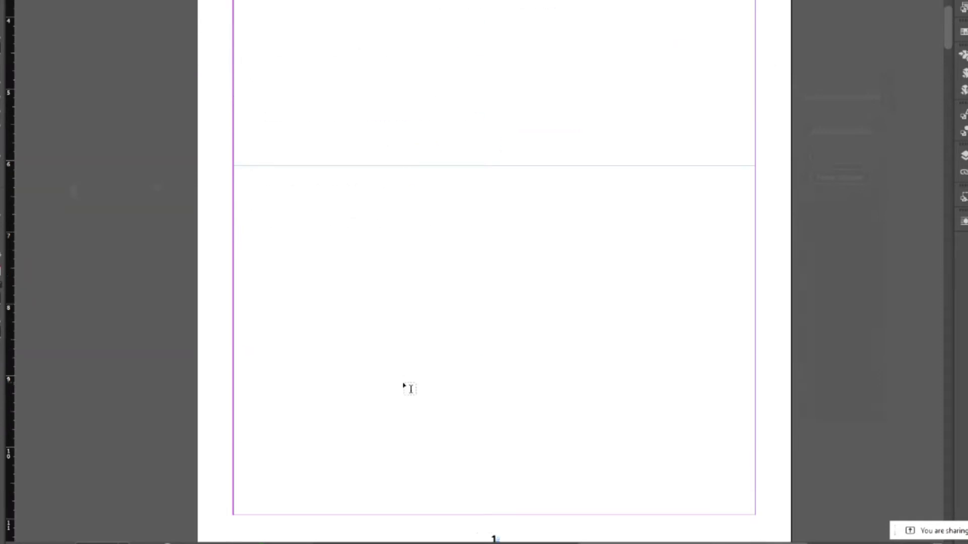
{"action": "scroll", "coordinate": [328, 185], "scroll_direction": "left", "scroll_amount": 10}
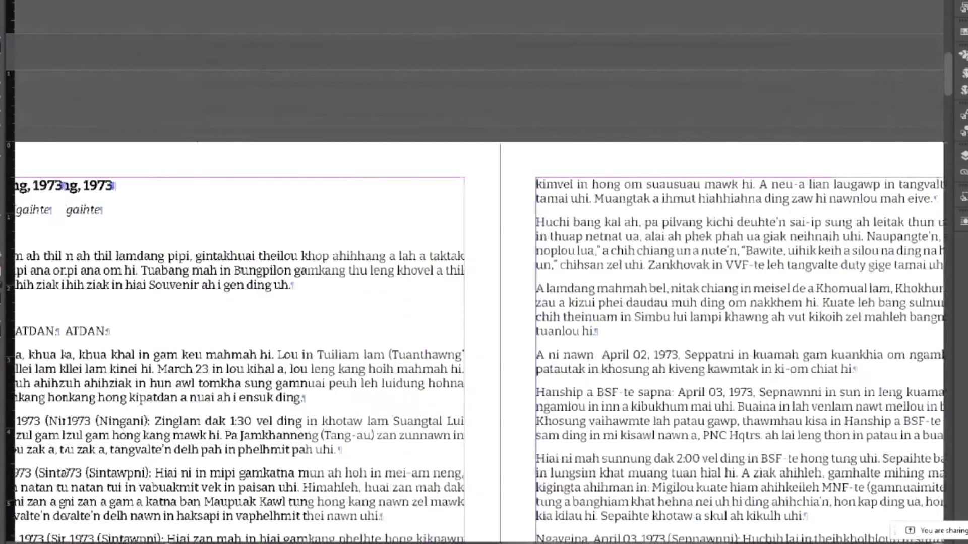
{"action": "left_click", "coordinate": [328, 186]}
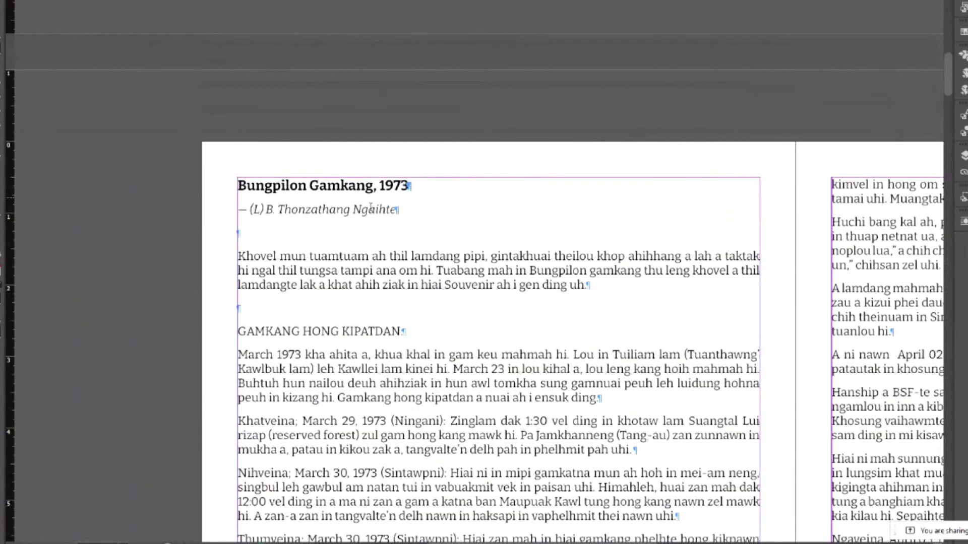
{"action": "key", "text": "ctrl+minus"}
{"action": "key", "text": "ctrl+minus"}
{"action": "key", "text": "ctrl+minus"}
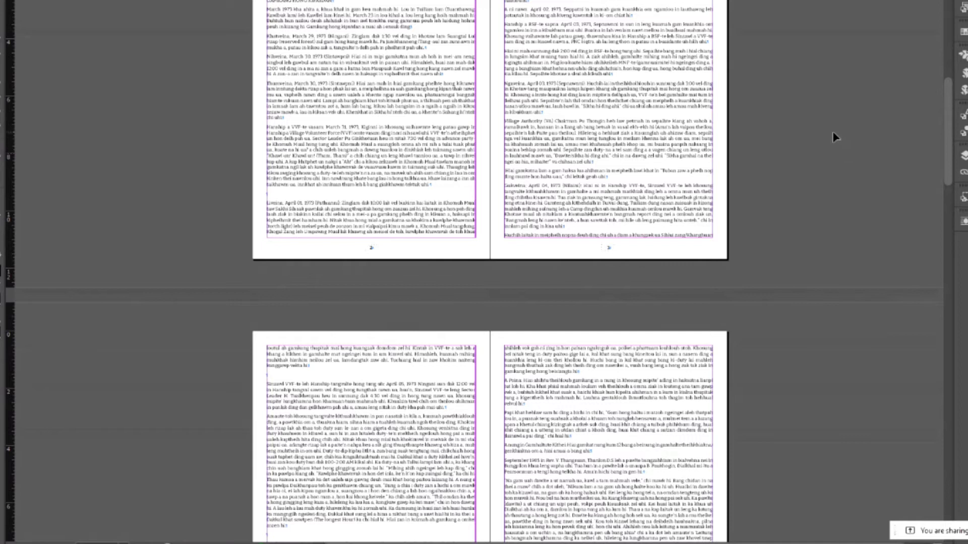
{"action": "scroll", "coordinate": [768, 271], "scroll_direction": "up", "scroll_amount": 4}
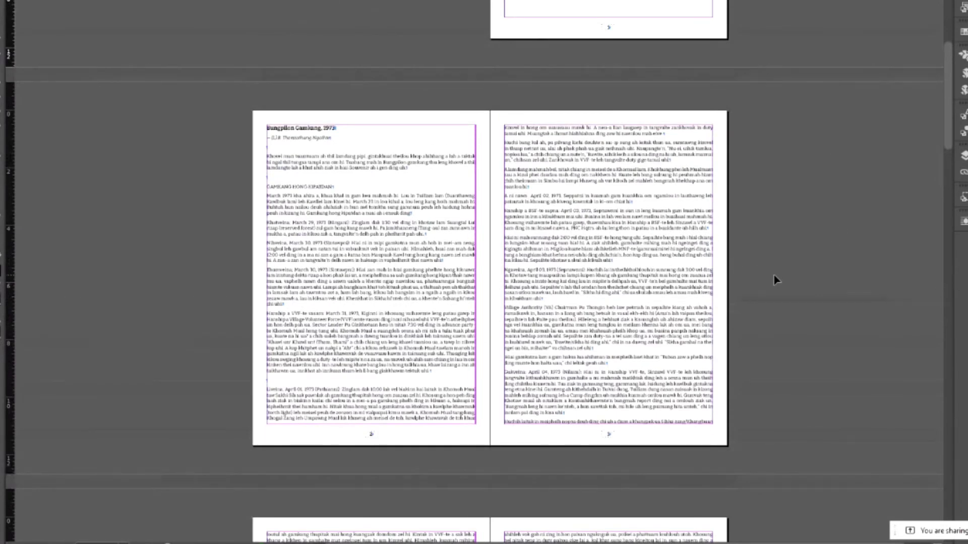
{"action": "scroll", "coordinate": [773, 276], "scroll_direction": "up", "scroll_amount": 3}
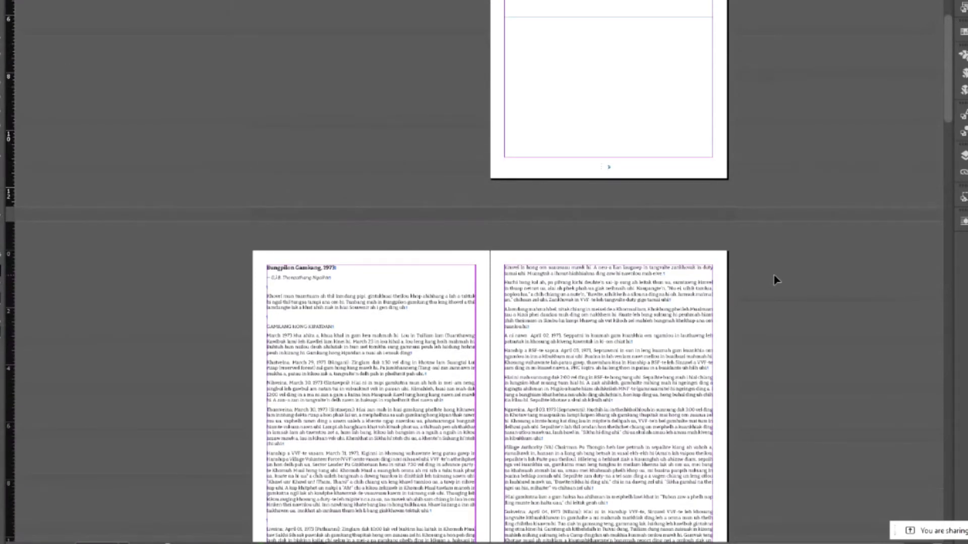
{"action": "scroll", "coordinate": [774, 275], "scroll_direction": "up", "scroll_amount": 4}
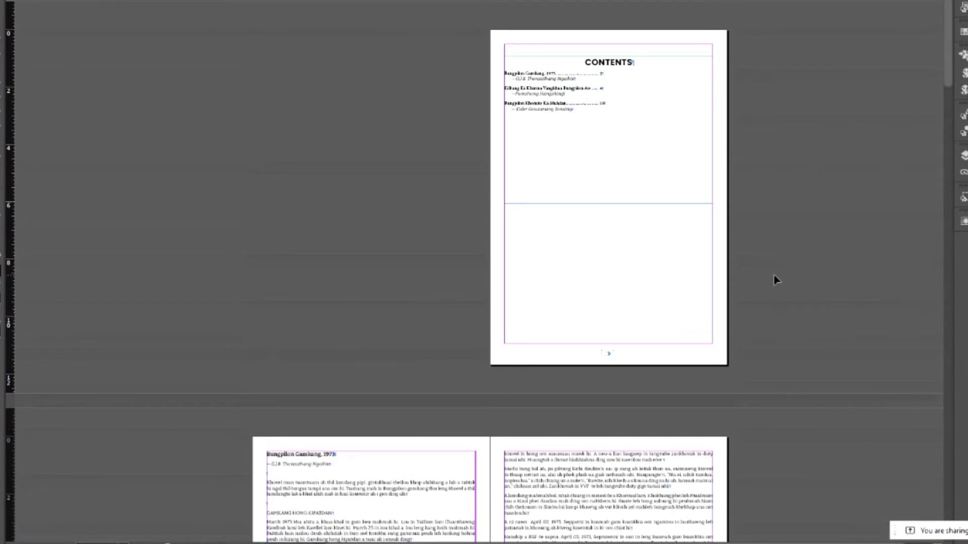
{"action": "left_click", "coordinate": [78, 1]}
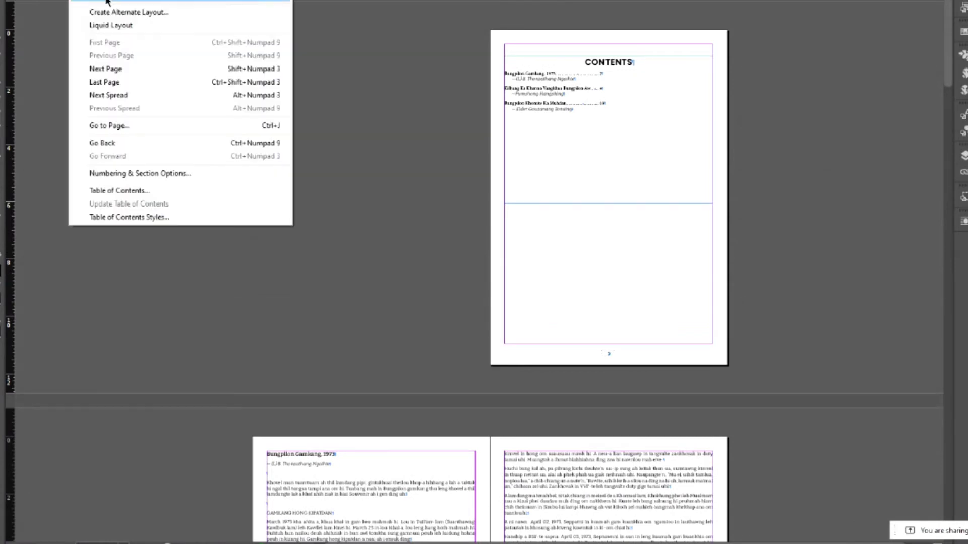
{"action": "left_click", "coordinate": [149, 197]}
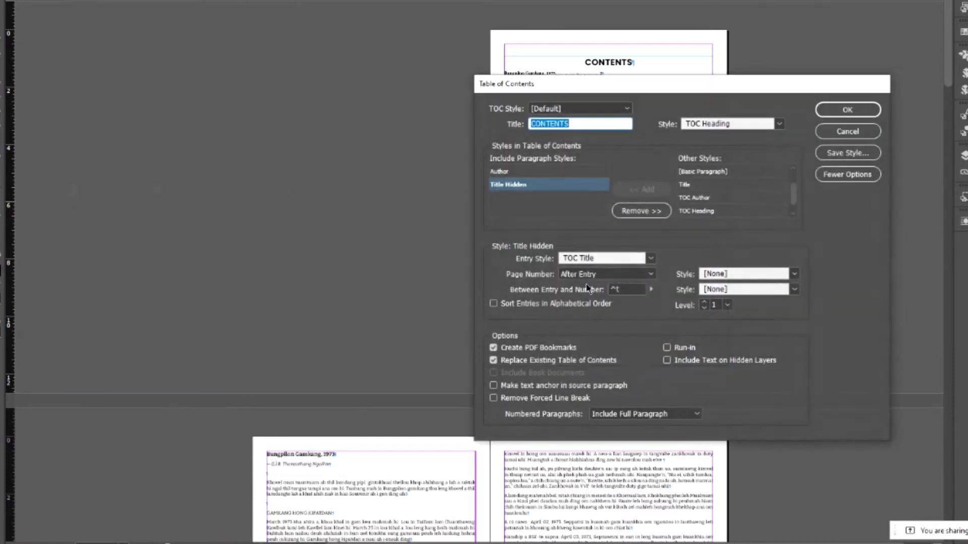
{"action": "left_click", "coordinate": [602, 258]}
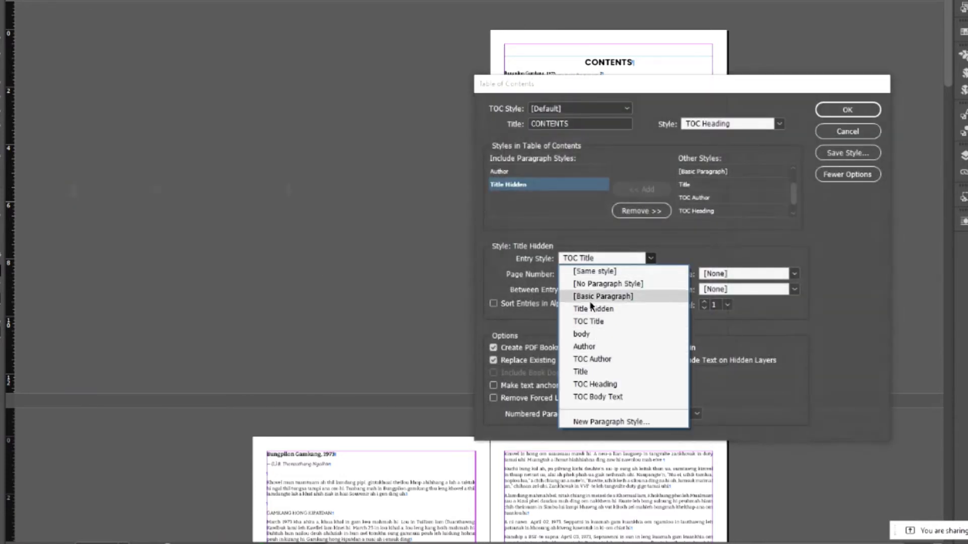
{"action": "left_click", "coordinate": [594, 272]}
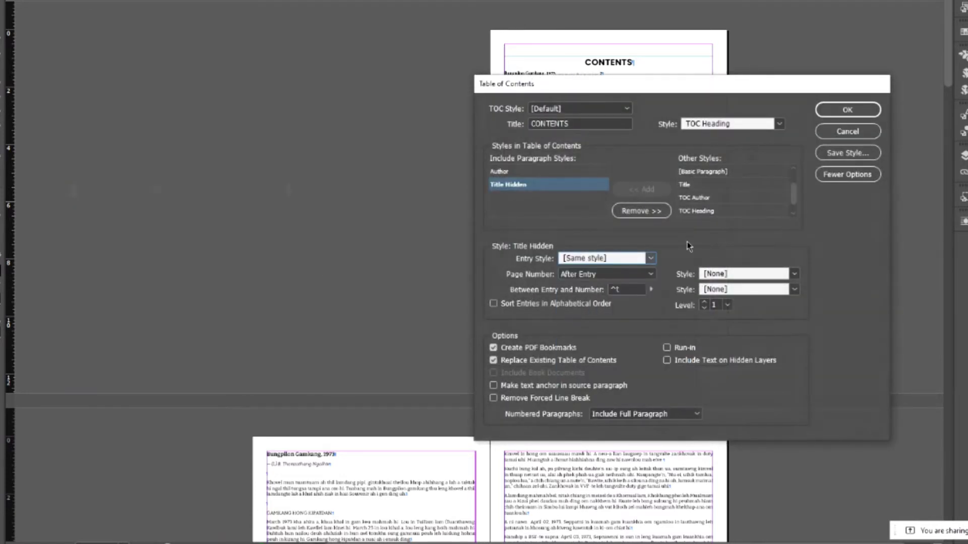
{"action": "left_click_drag", "start_coordinate": [624, 89], "coordinate": [798, 88]}
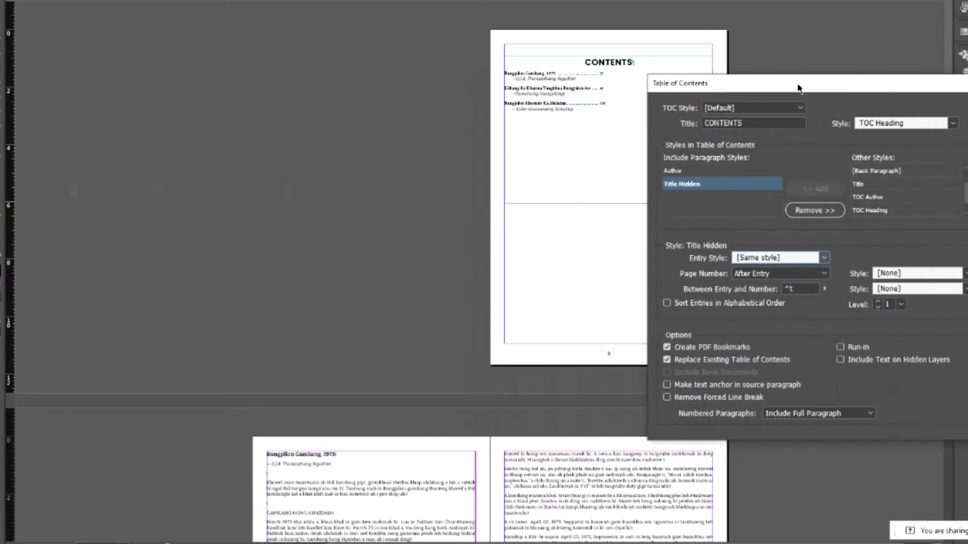
{"action": "left_click_drag", "start_coordinate": [687, 86], "coordinate": [731, 85]}
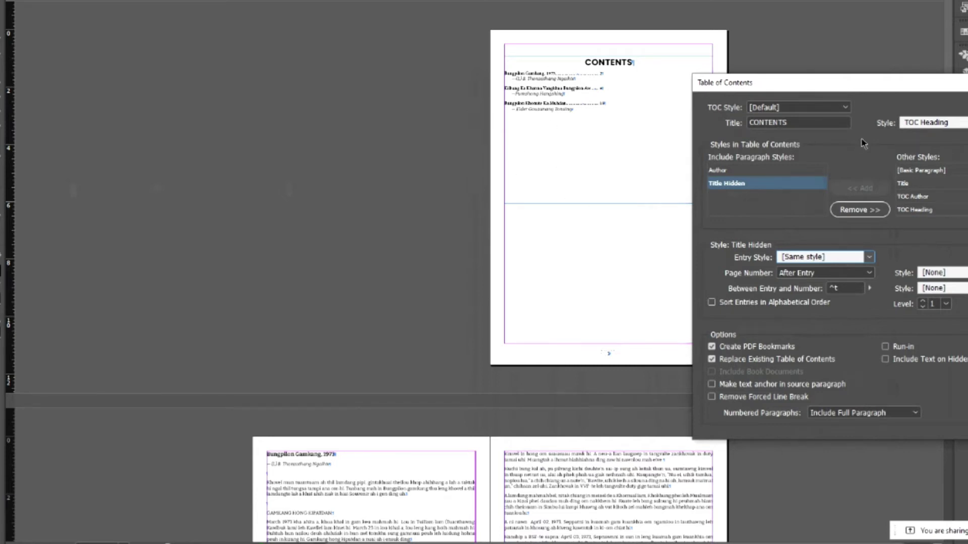
{"action": "key", "text": "Return"}
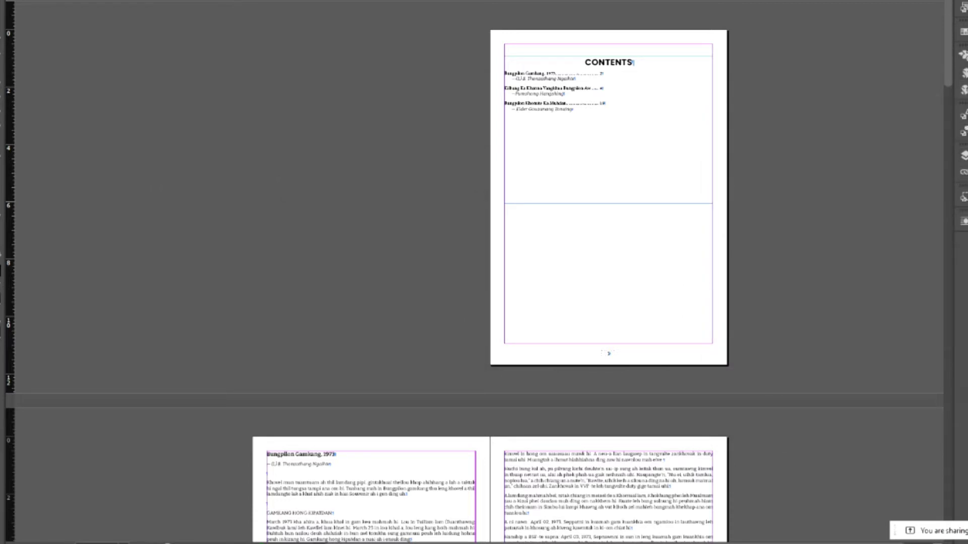
- Make the TOC Title paragraph style's character colour magenta
{"action": "left_click", "coordinate": [963, 132]}
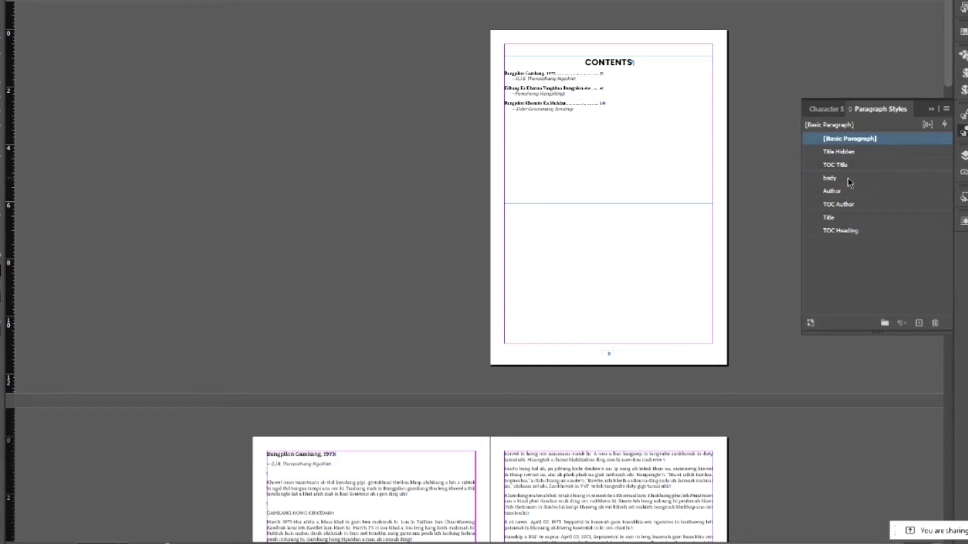
{"action": "right_click", "coordinate": [845, 152]}
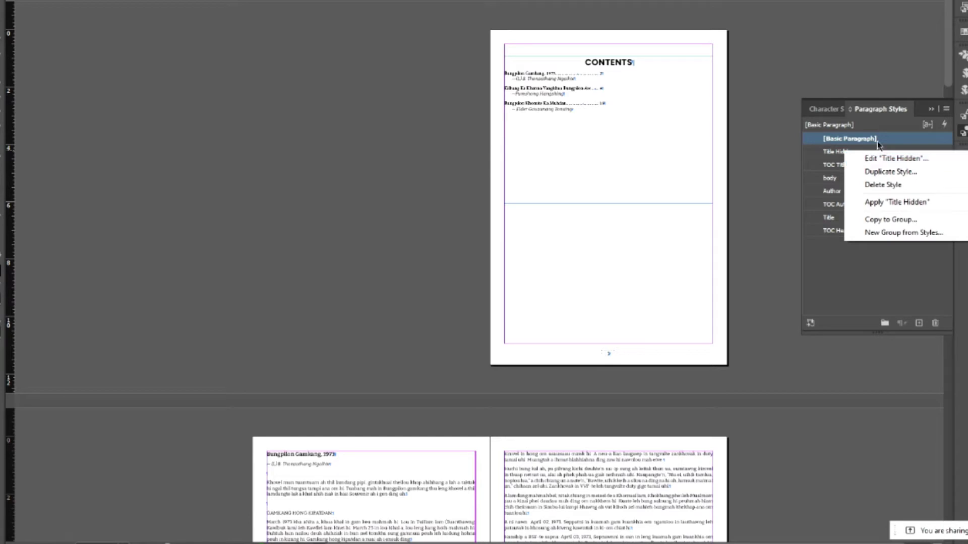
{"action": "key", "text": "Escape"}
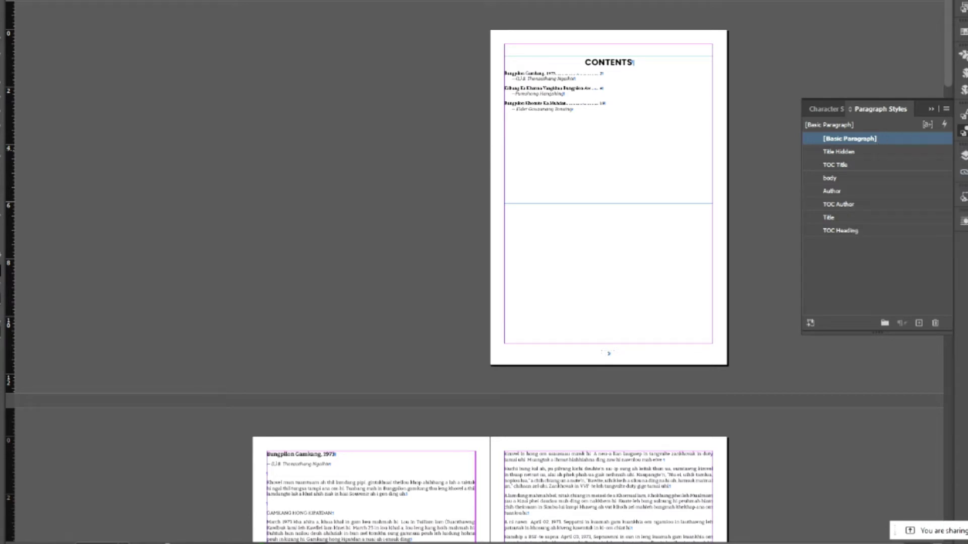
{"action": "right_click", "coordinate": [844, 165]}
{"action": "left_click", "coordinate": [870, 171]}
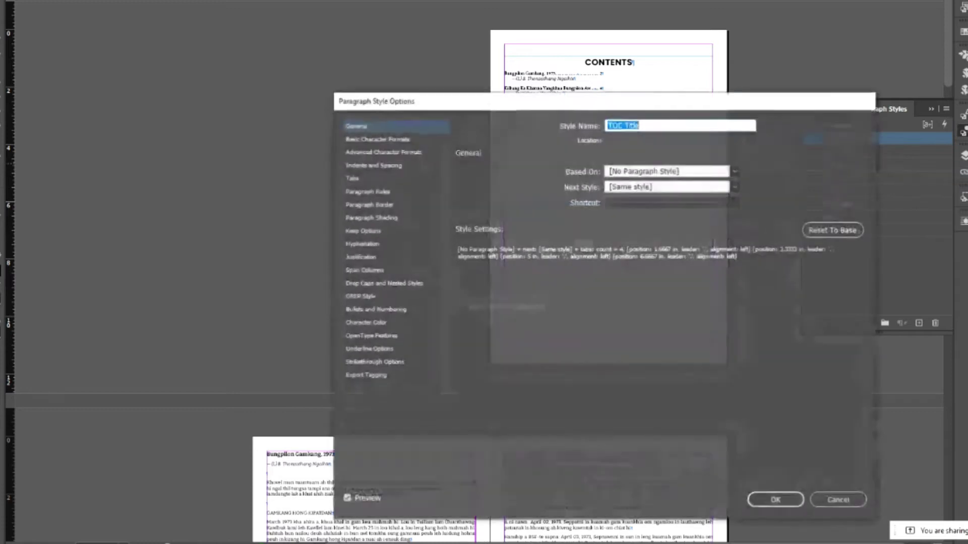
{"action": "left_click", "coordinate": [373, 325]}
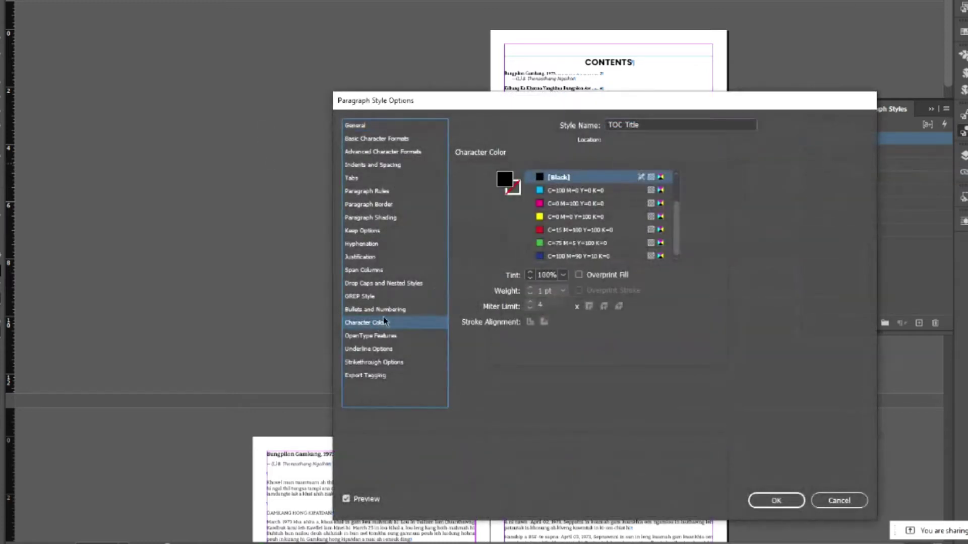
{"action": "left_click", "coordinate": [570, 204]}
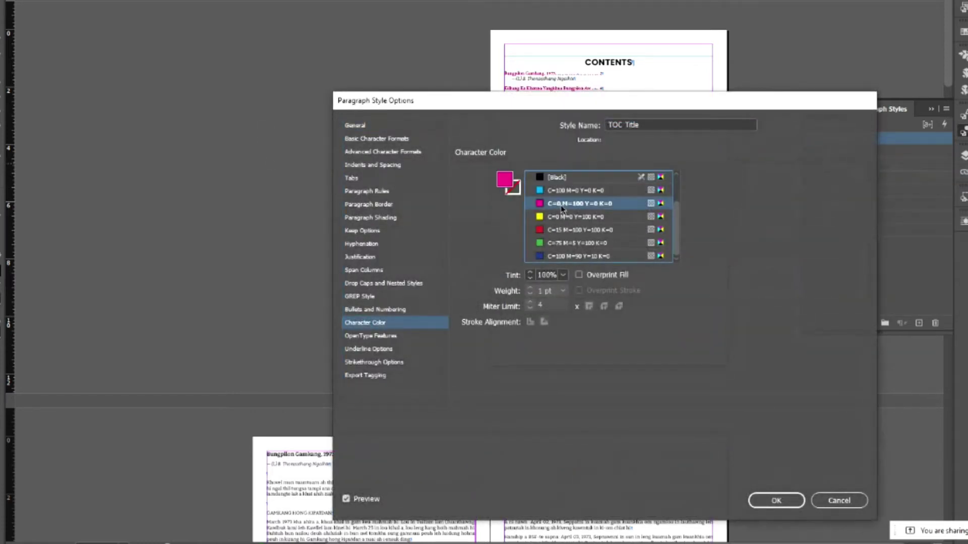
- Set the TOC Title style's font to Gotham Bold and apply the changes
{"action": "left_click", "coordinate": [365, 141]}
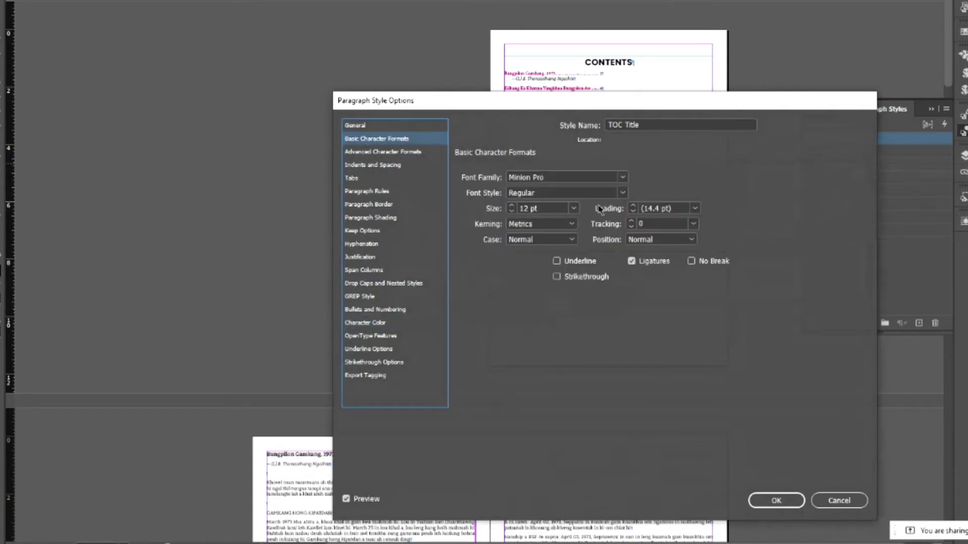
{"action": "left_click", "coordinate": [622, 195]}
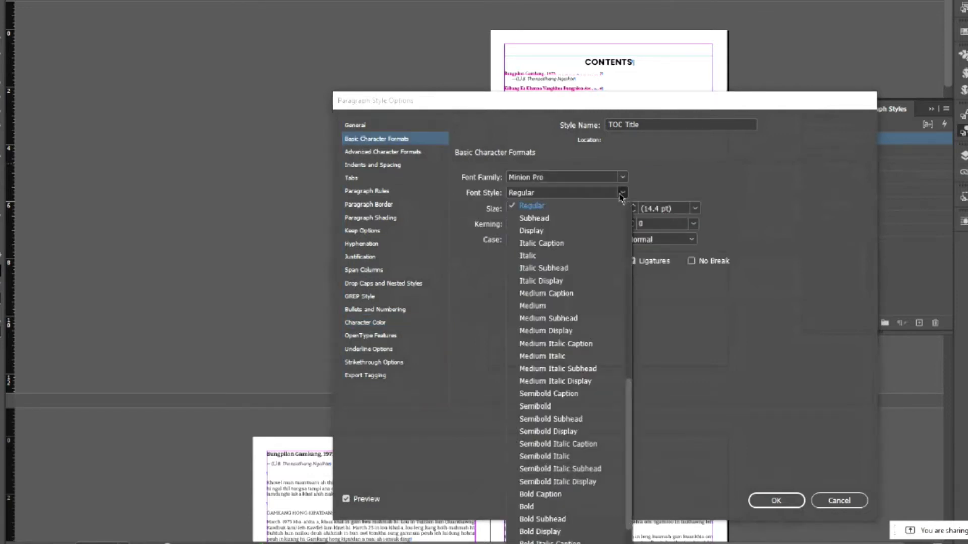
{"action": "left_click", "coordinate": [531, 506]}
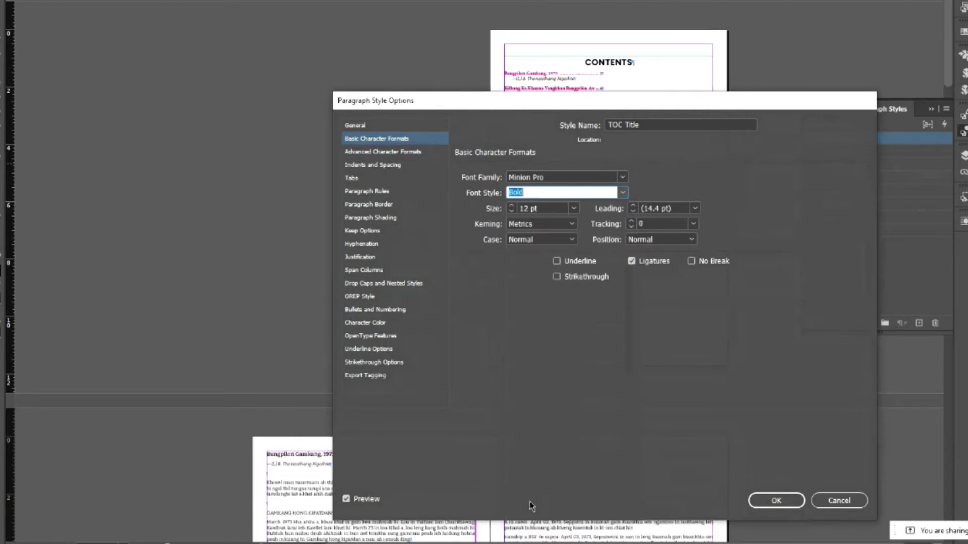
{"action": "left_click", "coordinate": [623, 179]}
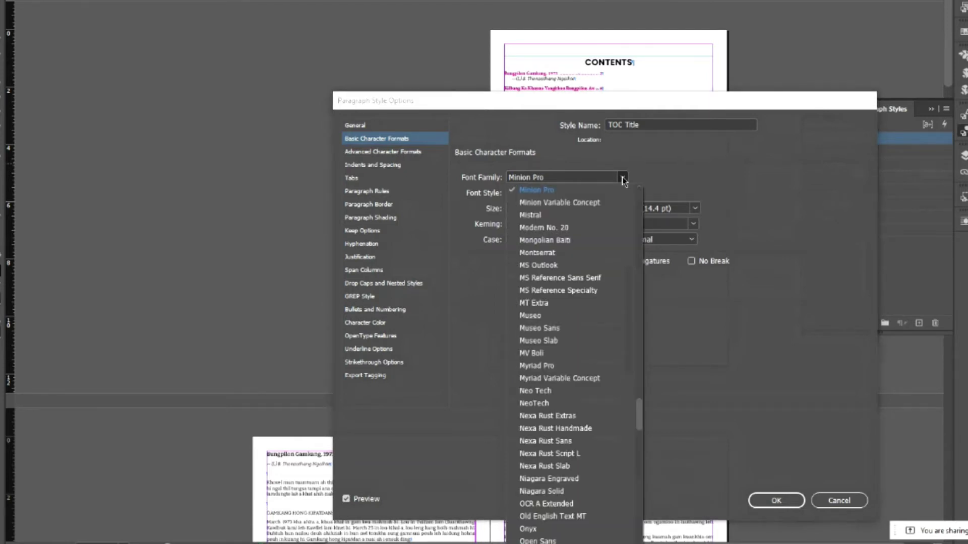
{"action": "scroll", "coordinate": [575, 286], "scroll_direction": "up", "scroll_amount": 10}
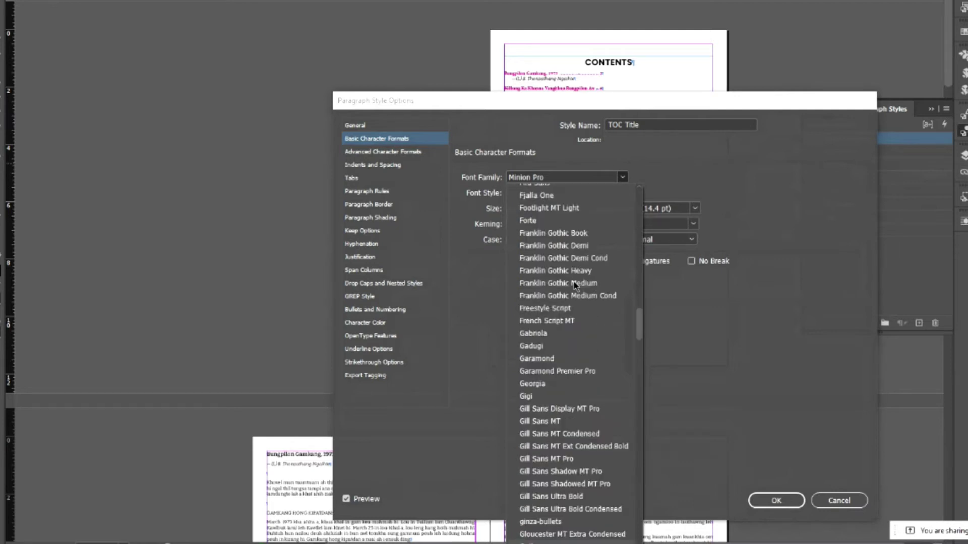
{"action": "left_click", "coordinate": [535, 542]}
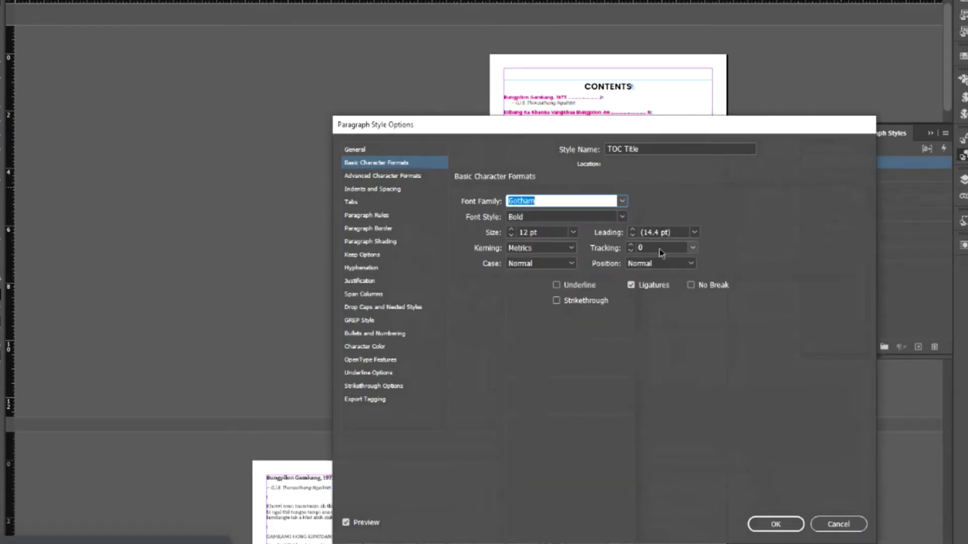
{"action": "left_click", "coordinate": [771, 524]}
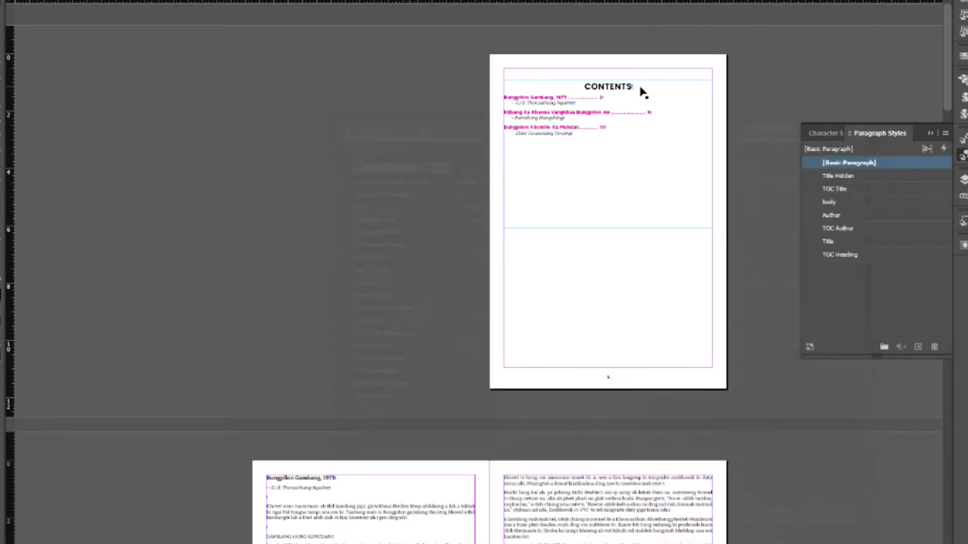
{"action": "left_click", "coordinate": [964, 157]}
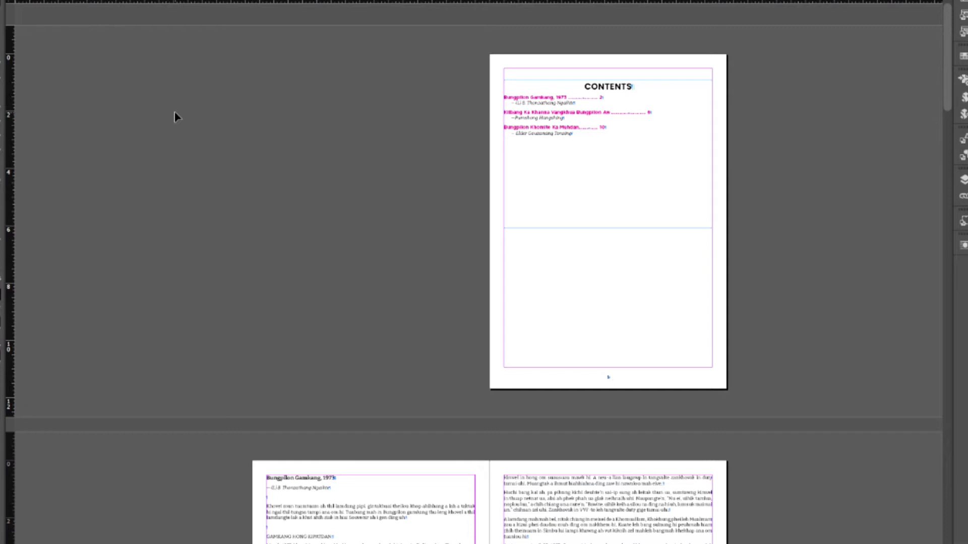
{"action": "key", "text": "ctrl+equal"}
{"action": "key", "text": "ctrl+equal"}
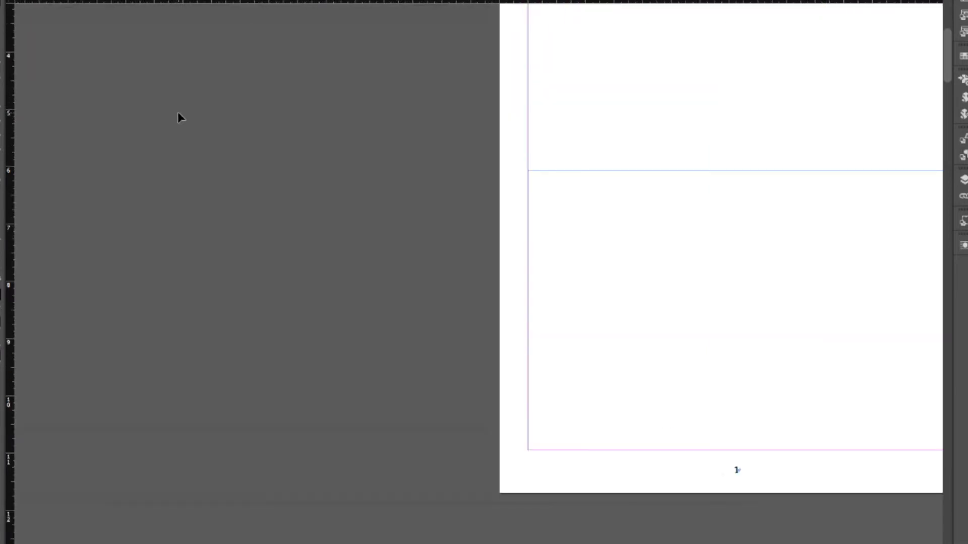
{"action": "left_click_drag", "start_coordinate": [672, 91], "coordinate": [430, 337]}
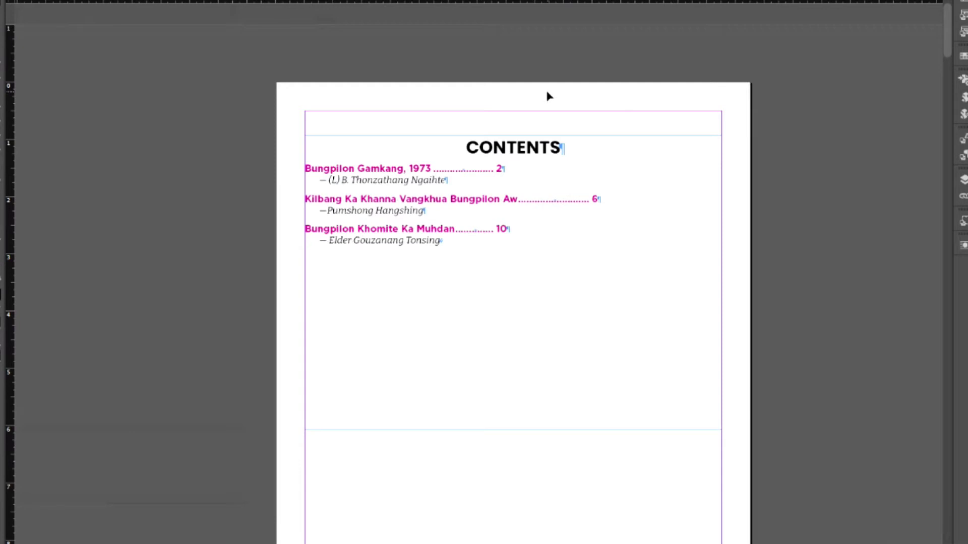
{"action": "left_click", "coordinate": [83, 0]}
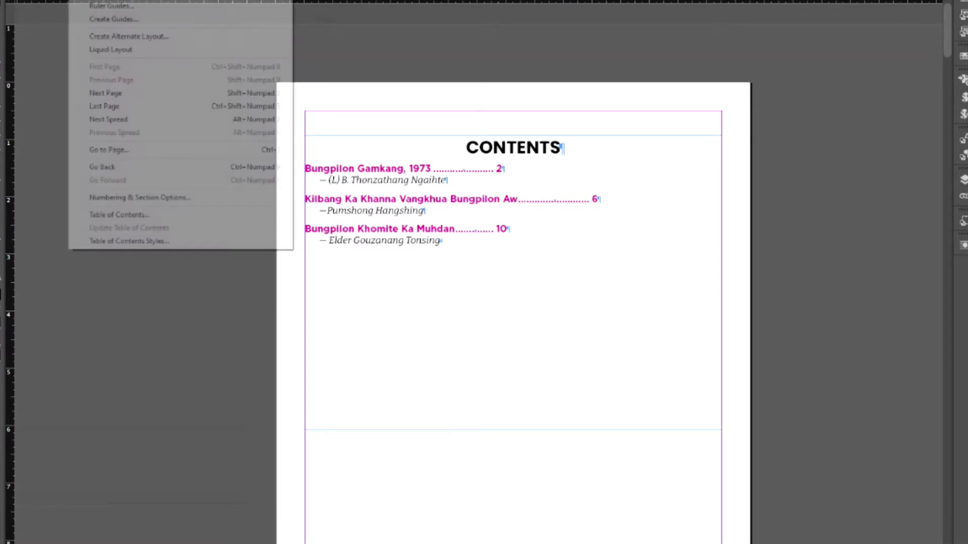
- In the Table of Contents settings, start a new character style for the entry-number separator
{"action": "left_click", "coordinate": [134, 217]}
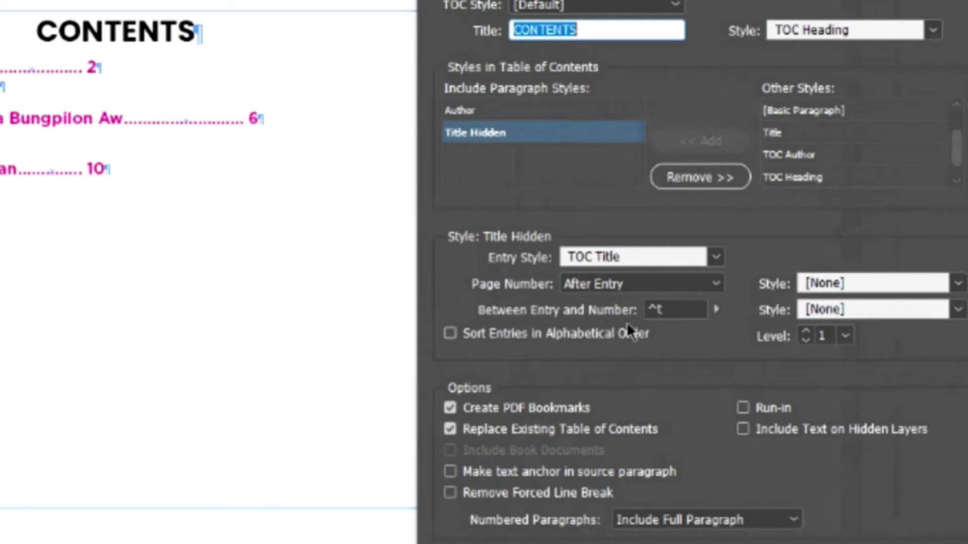
{"action": "left_click", "coordinate": [715, 310]}
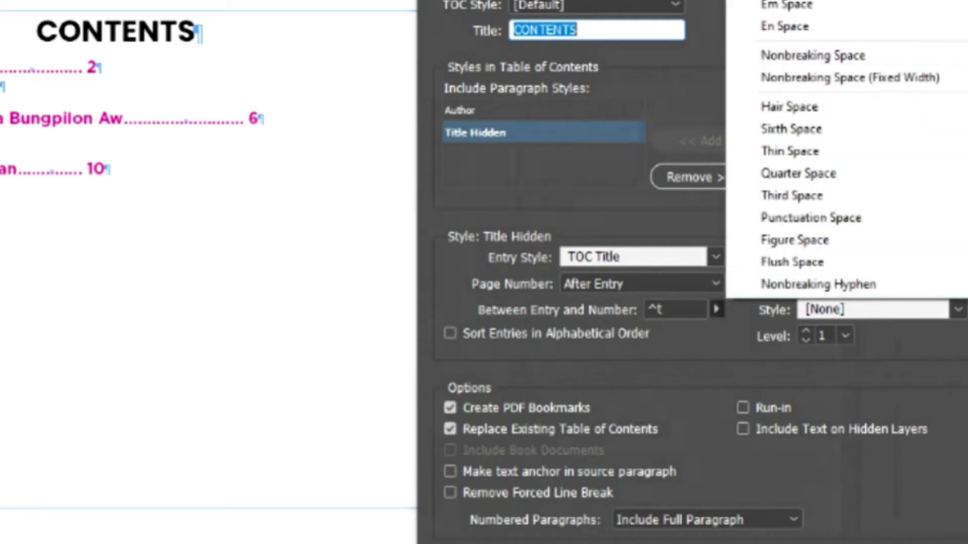
{"action": "left_click", "coordinate": [742, 376]}
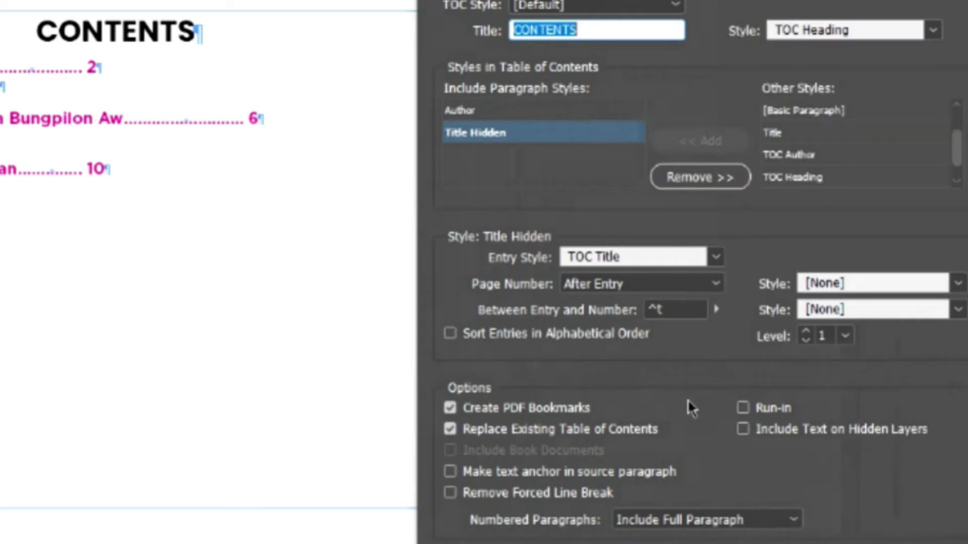
{"action": "left_click", "coordinate": [957, 310]}
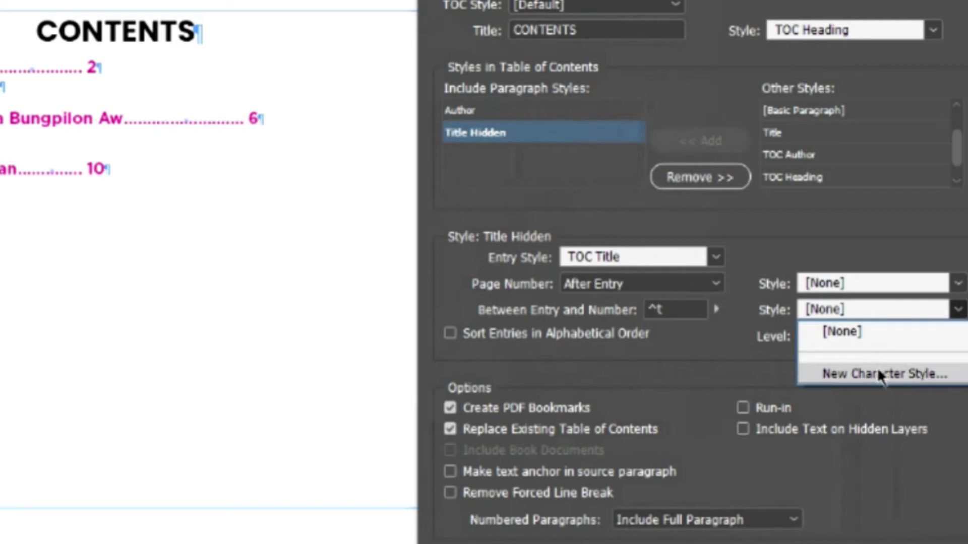
{"action": "left_click", "coordinate": [878, 372]}
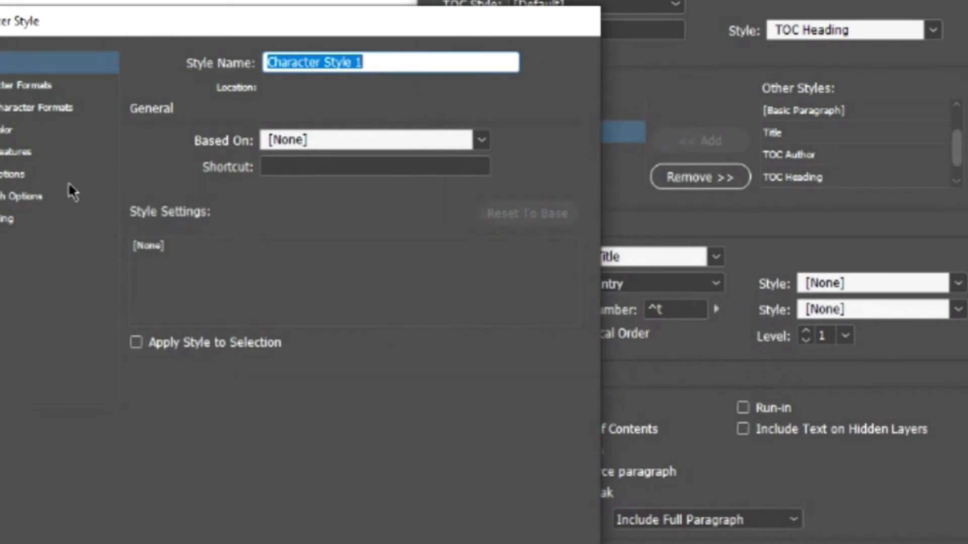
- Name the new character style 'dot color', colour it green, and regenerate the table of contents
{"action": "left_click", "coordinate": [7, 88]}
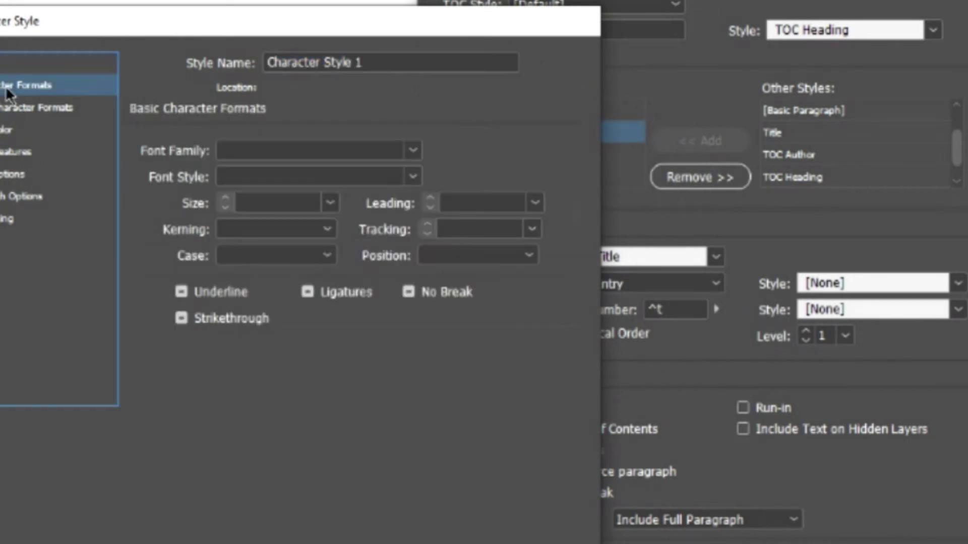
{"action": "left_click", "coordinate": [394, 66]}
{"action": "type", "text": "dot"}
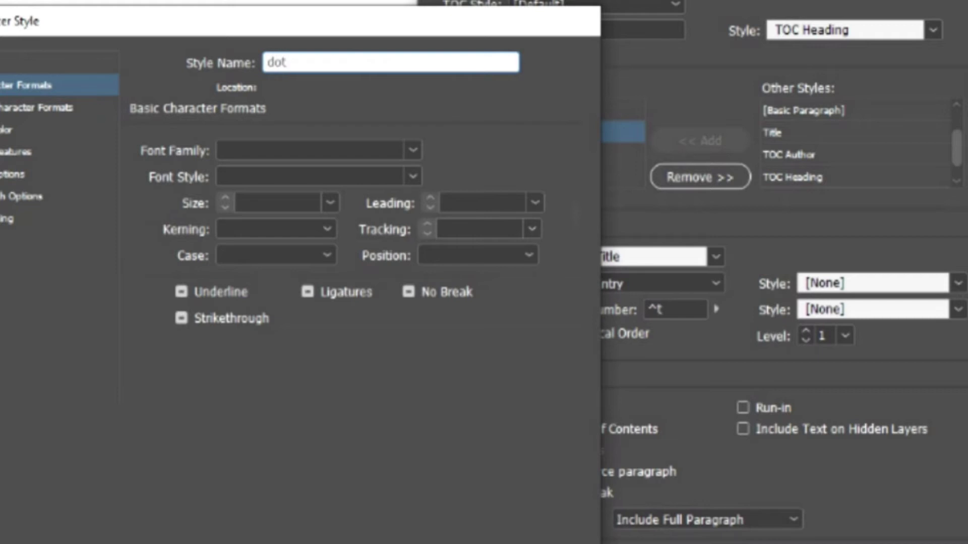
{"action": "type", "text": " color"}
{"action": "left_click_drag", "start_coordinate": [147, 22], "coordinate": [461, 114]}
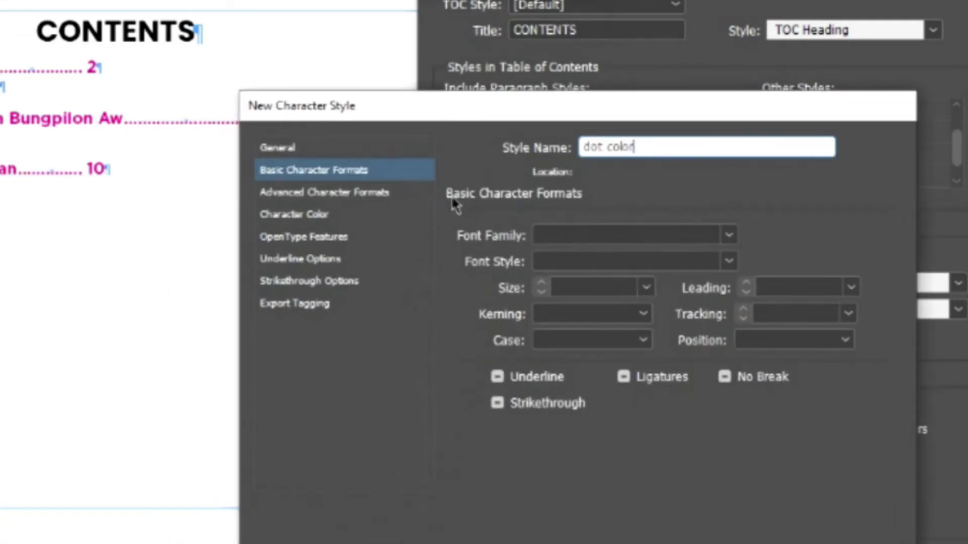
{"action": "left_click", "coordinate": [285, 214]}
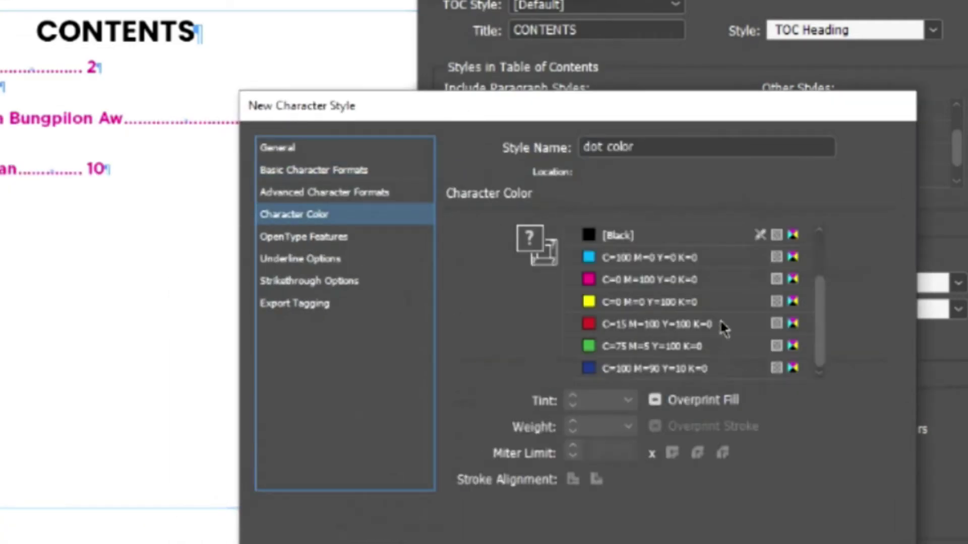
{"action": "left_click", "coordinate": [642, 348]}
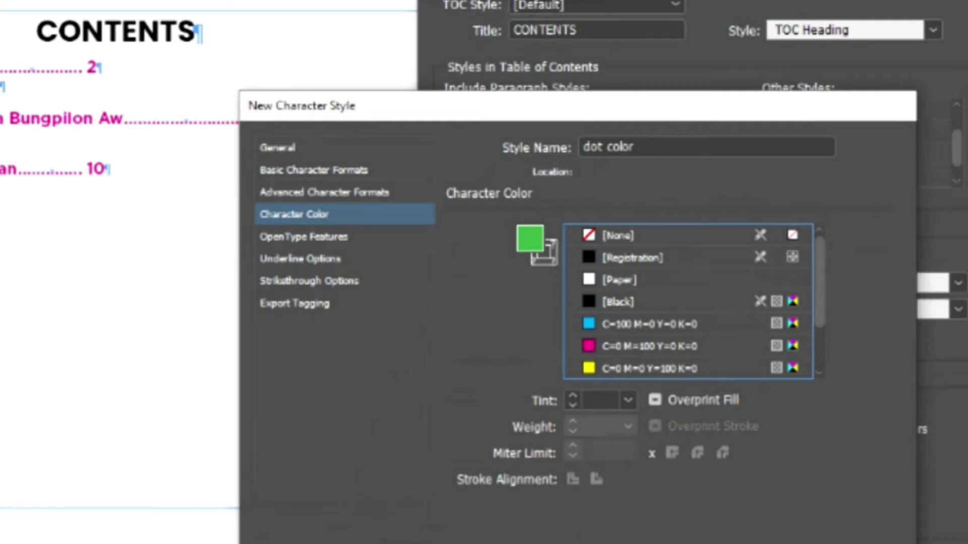
{"action": "key", "text": "Return"}
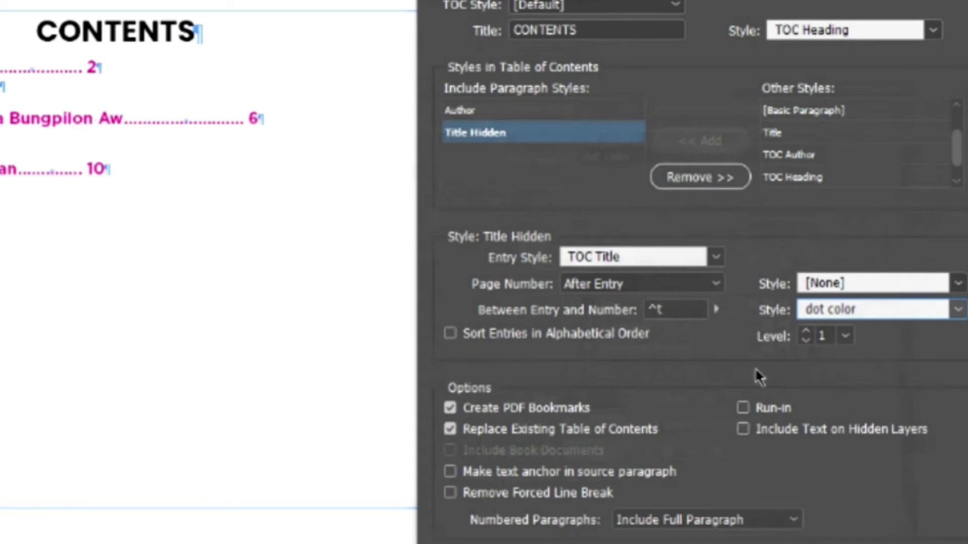
{"action": "left_click_drag", "start_coordinate": [589, 0], "coordinate": [514, 0]}
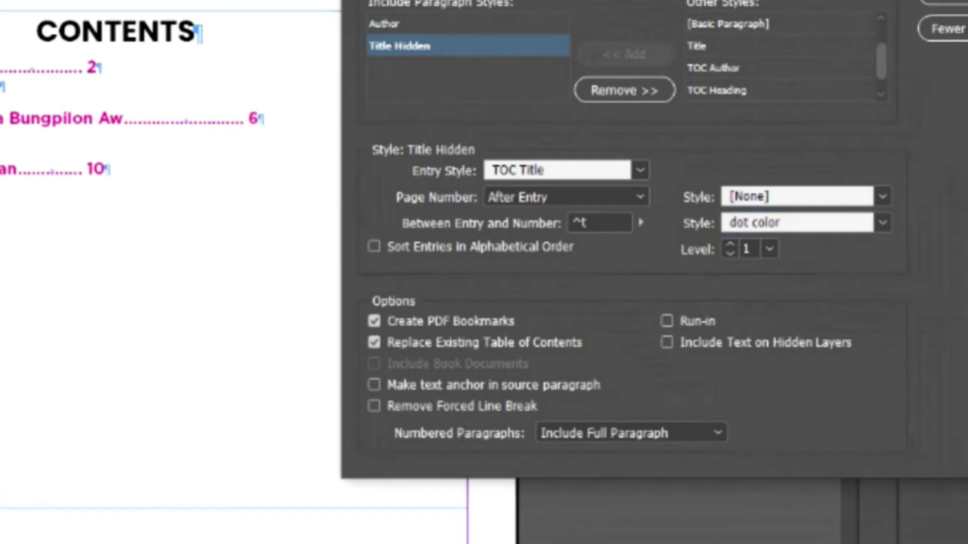
{"action": "key", "text": "Return"}
{"action": "left_click", "coordinate": [673, 294]}
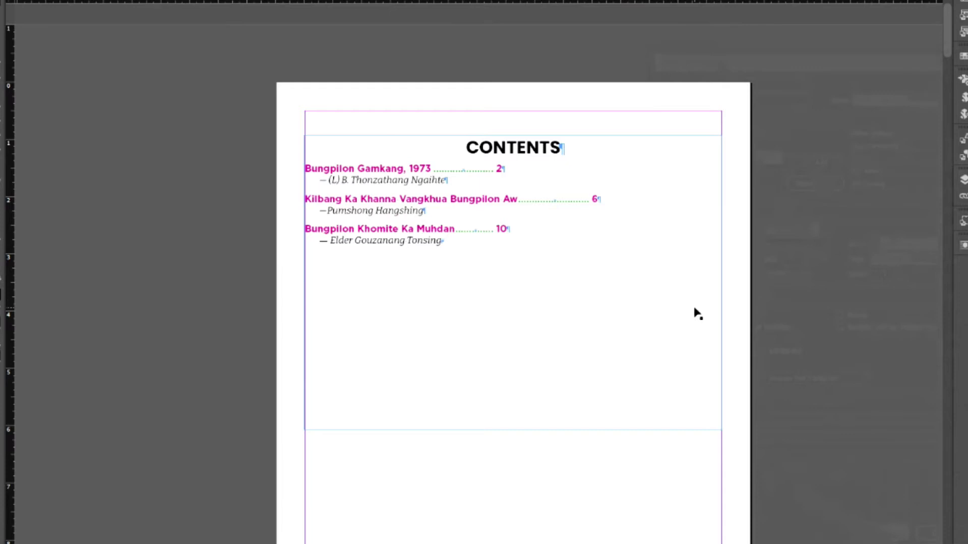
- Add a new character style and name it Dot Blue
{"action": "left_click", "coordinate": [840, 302]}
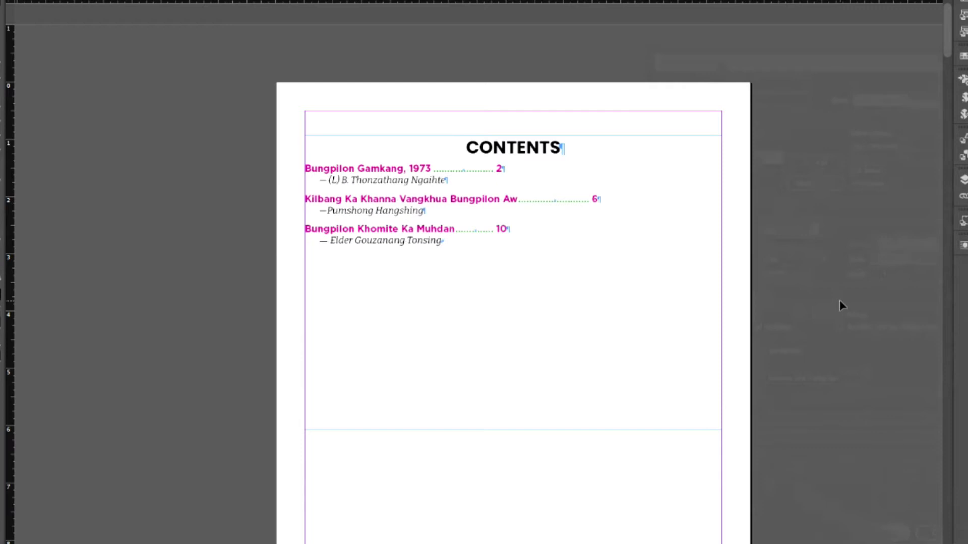
{"action": "left_click", "coordinate": [962, 139]}
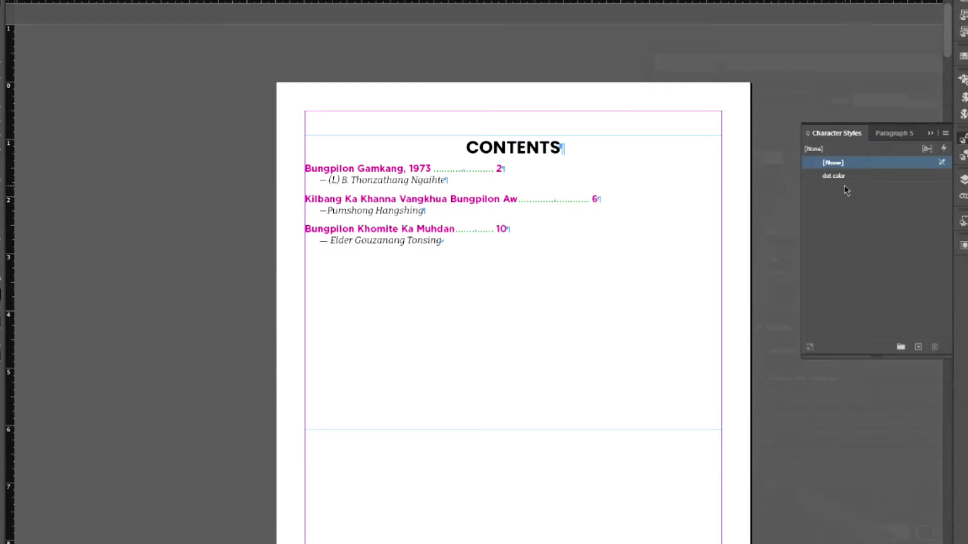
{"action": "left_click", "coordinate": [918, 346]}
{"action": "double_click", "coordinate": [856, 188]}
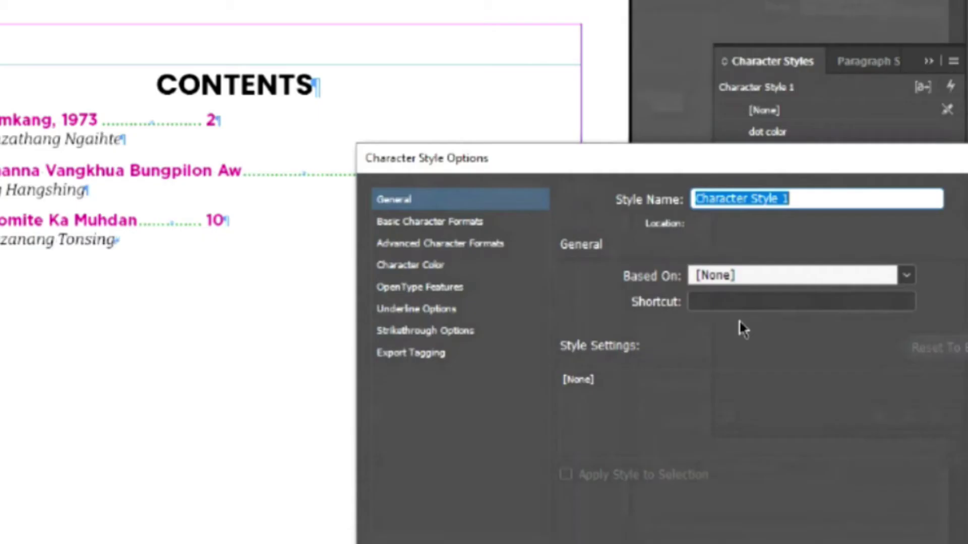
{"action": "type", "text": "Dot Y"}
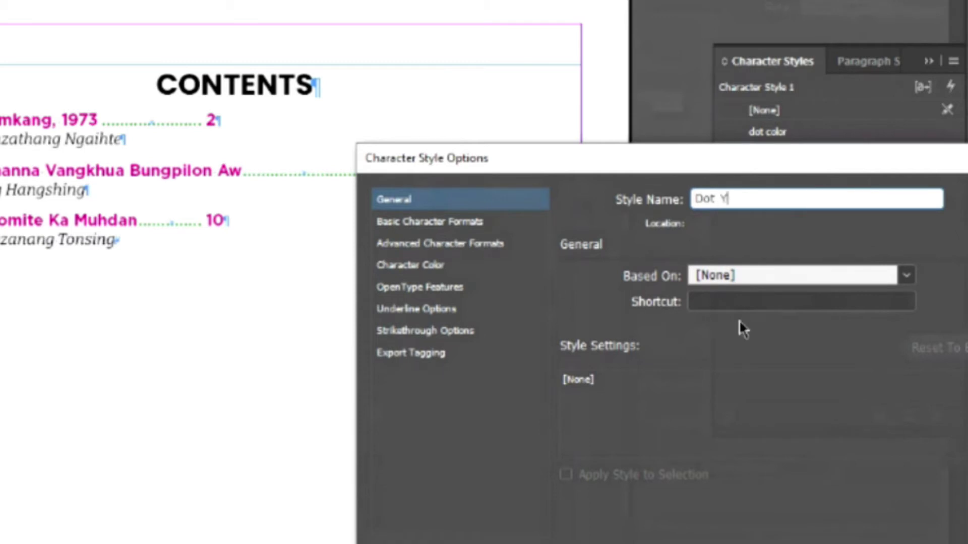
{"action": "key", "text": "BackSpace"}
{"action": "type", "text": "Blue"}
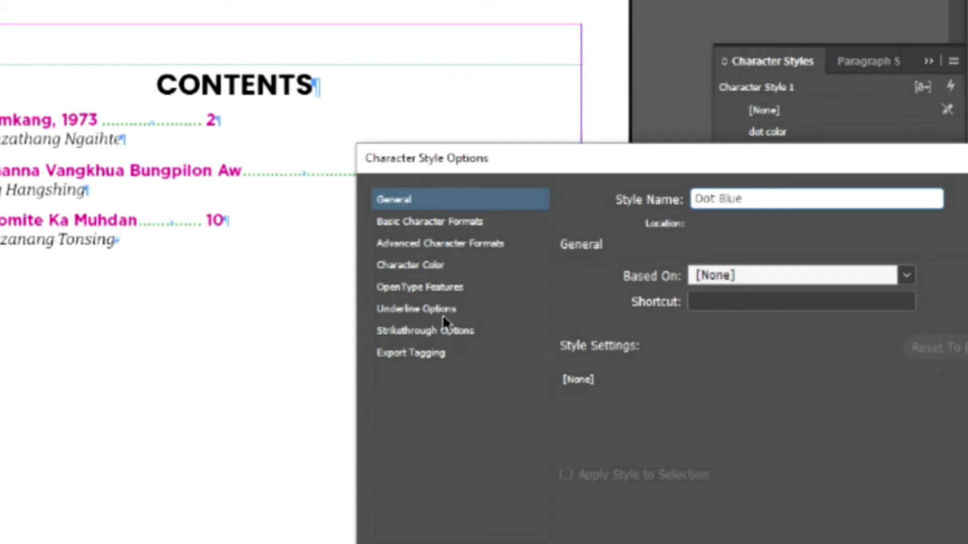
- Colour the style cyan (C=100 M=0 Y=0 K=0) and rename it Dot Cyan
{"action": "left_click", "coordinate": [426, 265]}
{"action": "scroll", "coordinate": [938, 401], "scroll_direction": "down", "scroll_amount": 1}
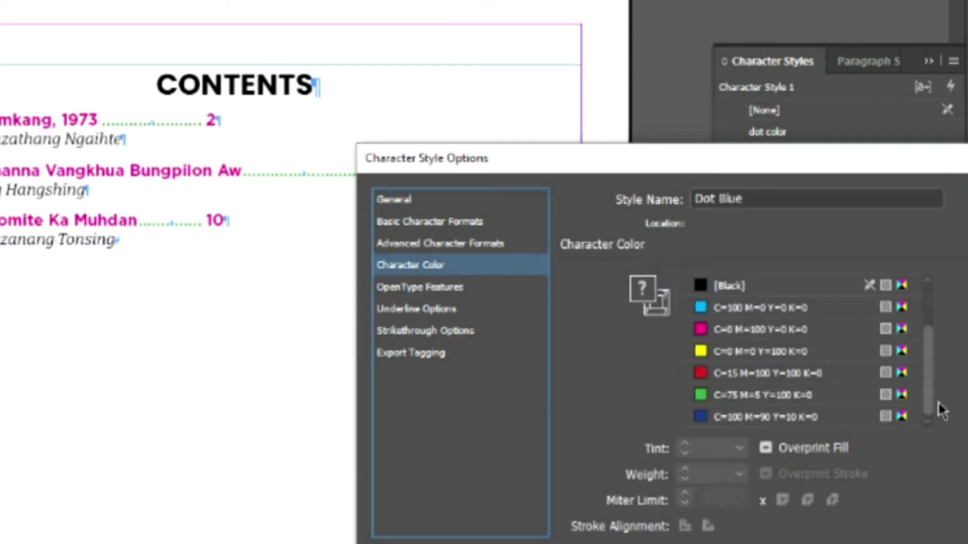
{"action": "left_click", "coordinate": [767, 305]}
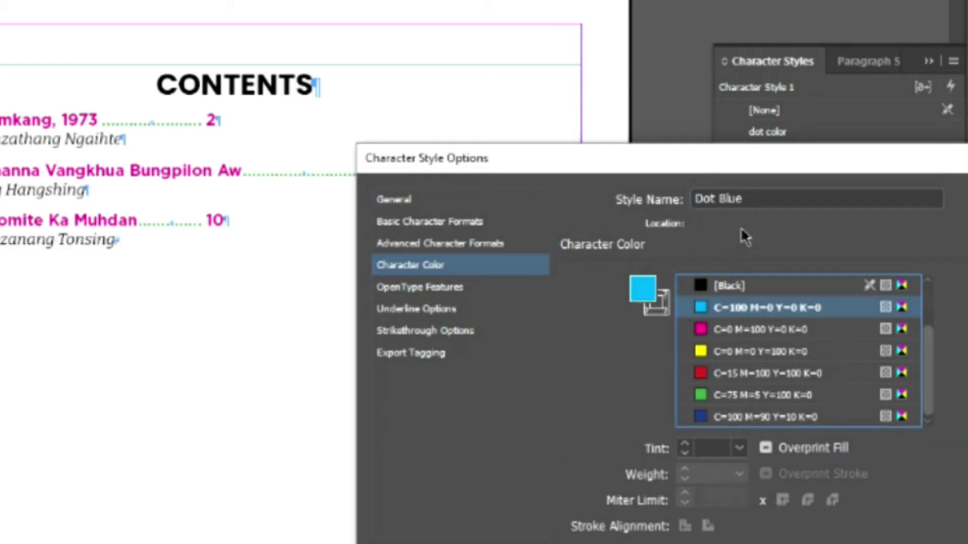
{"action": "double_click", "coordinate": [733, 199]}
{"action": "type", "text": "Cyan"}
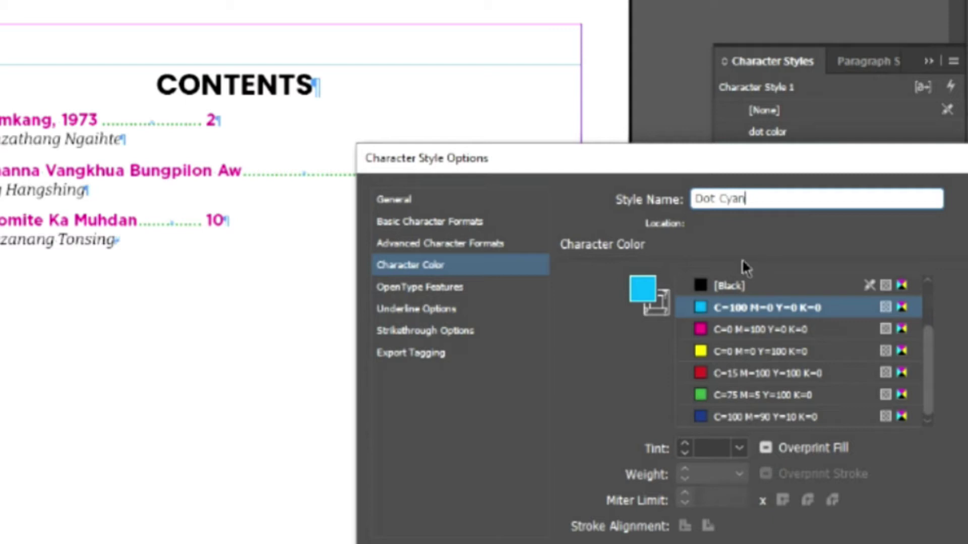
{"action": "key", "text": "Return"}
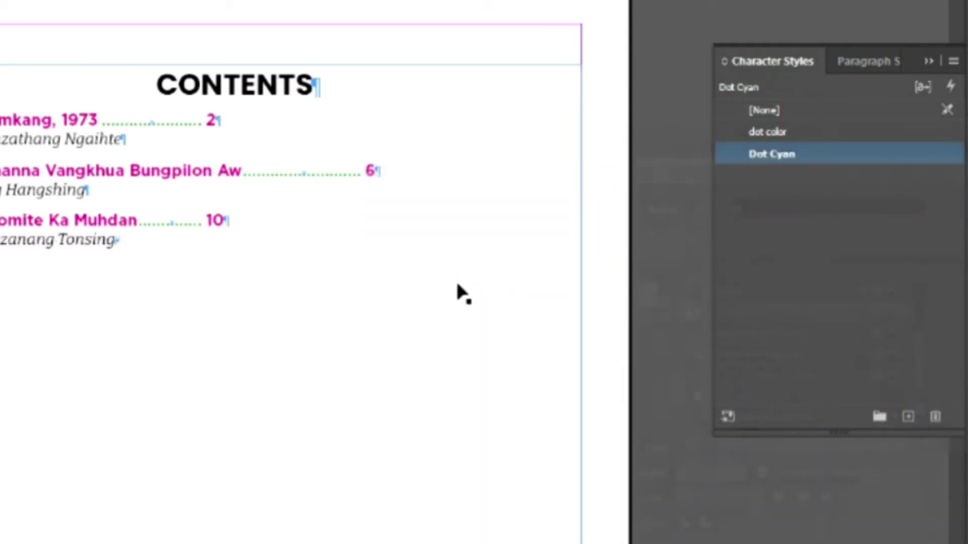
{"action": "left_click", "coordinate": [459, 293]}
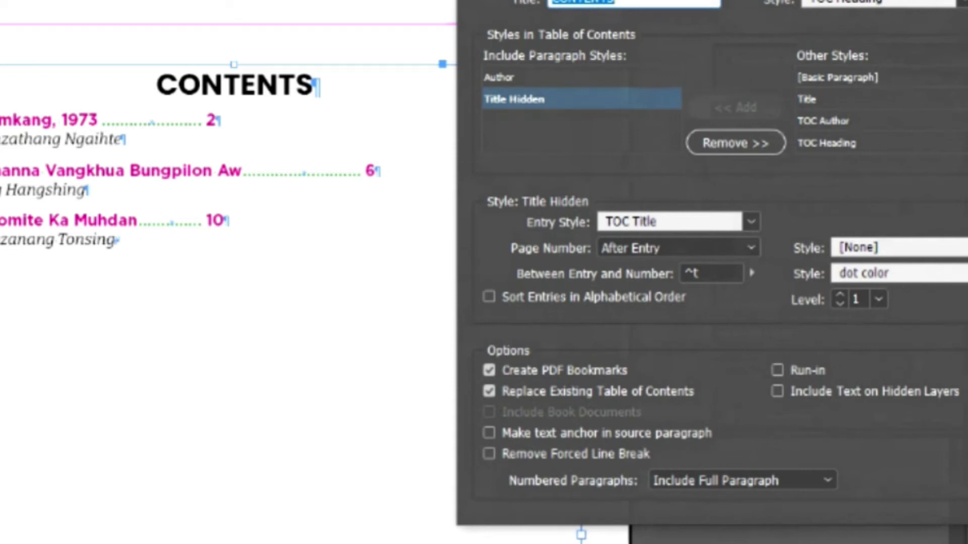
- Show the character style choices for the Between Entry and Number leader
{"action": "left_click", "coordinate": [962, 274]}
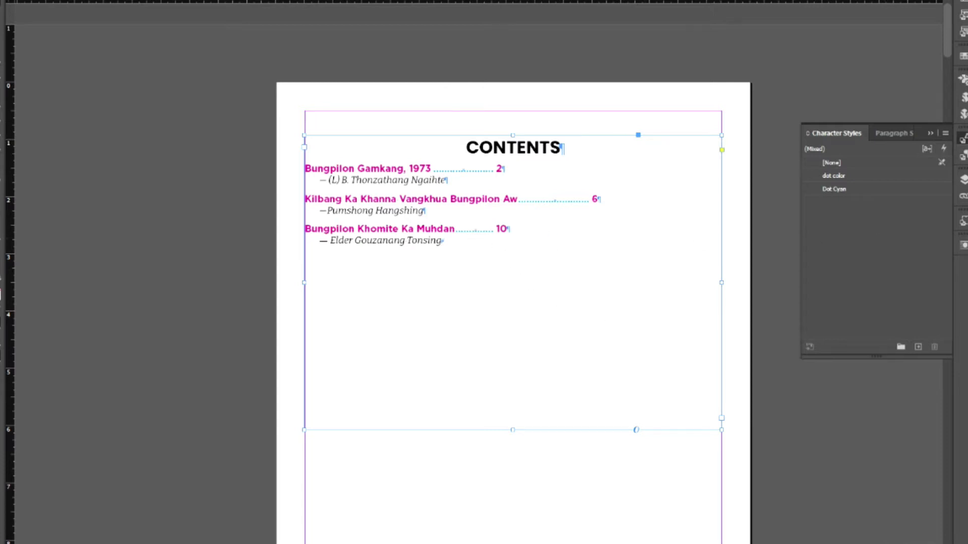
- Switch to the Paragraph Styles panel and confirm the contents settings with Dot Cyan leaders
{"action": "left_click", "coordinate": [963, 139]}
{"action": "left_click", "coordinate": [963, 154]}
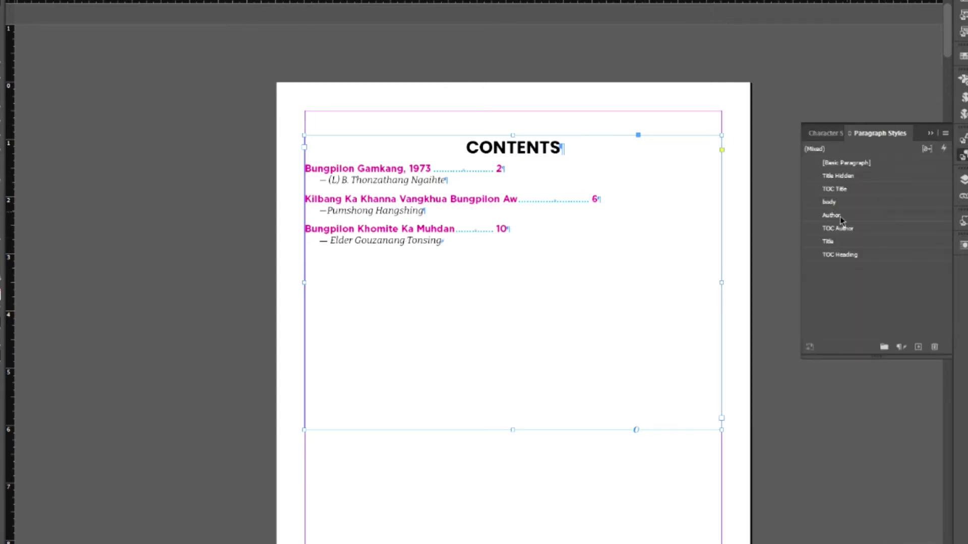
{"action": "left_click", "coordinate": [83, 0]}
{"action": "left_click", "coordinate": [126, 215]}
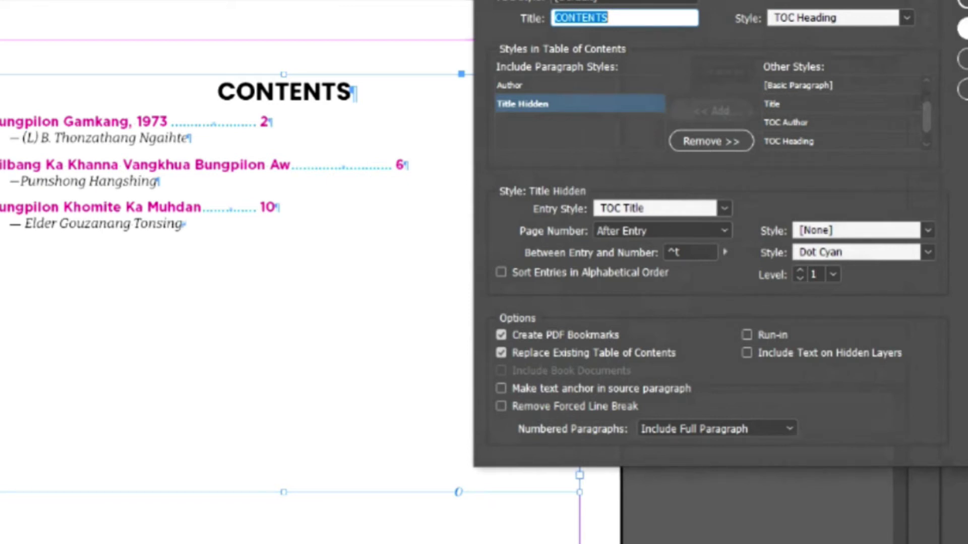
{"action": "key", "text": "Return"}
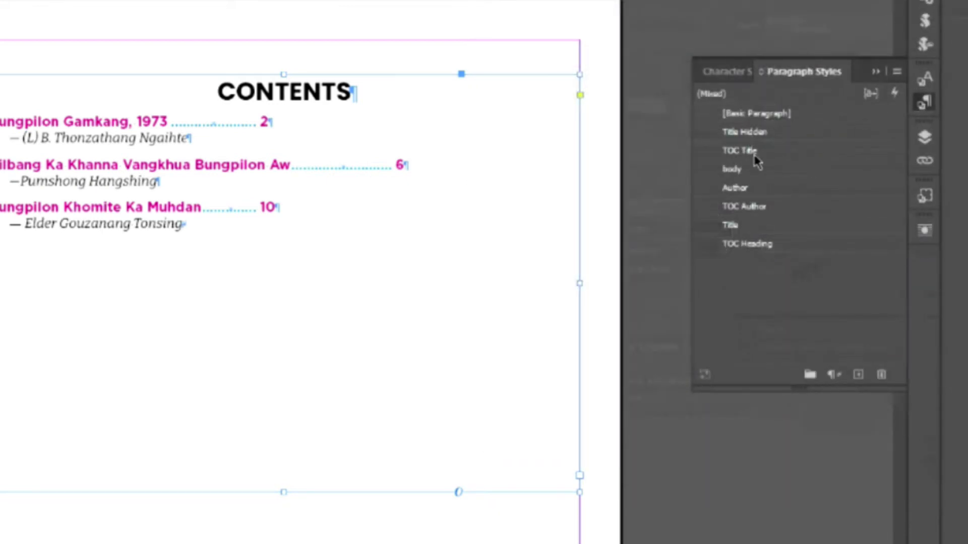
- Remove the 1.6667 in and 3.3 in tab stops from the TOC Title style, clearing all
{"action": "right_click", "coordinate": [755, 155]}
{"action": "left_click", "coordinate": [787, 165]}
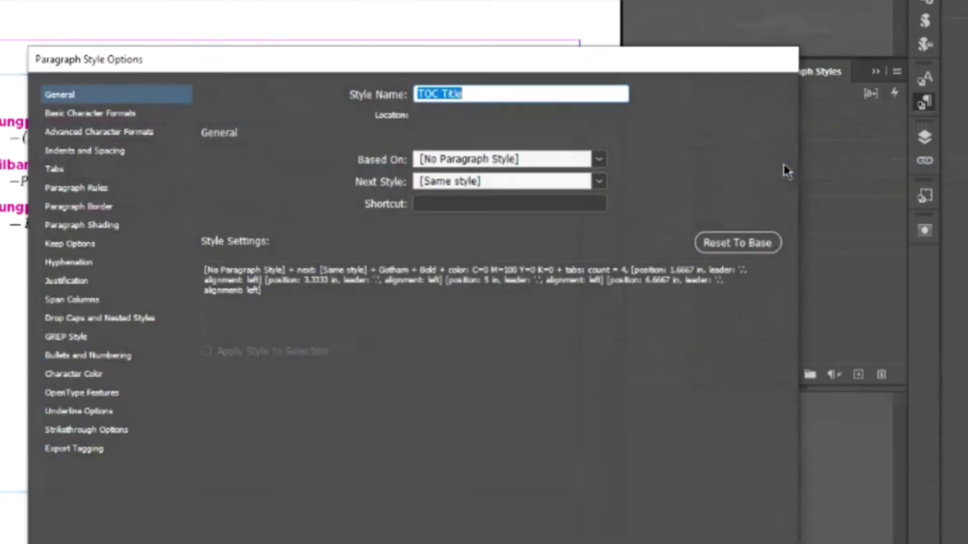
{"action": "left_click_drag", "start_coordinate": [445, 60], "coordinate": [819, 52]}
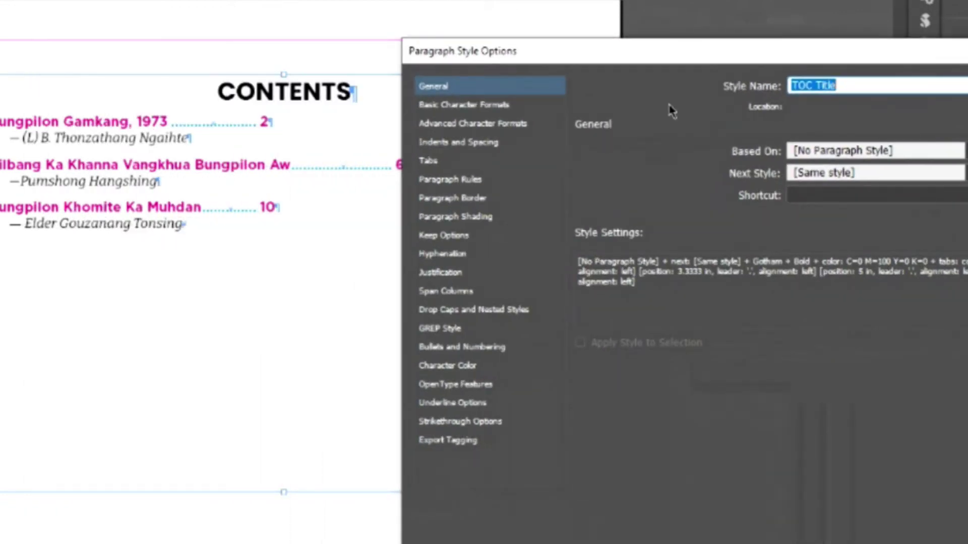
{"action": "left_click", "coordinate": [429, 161]}
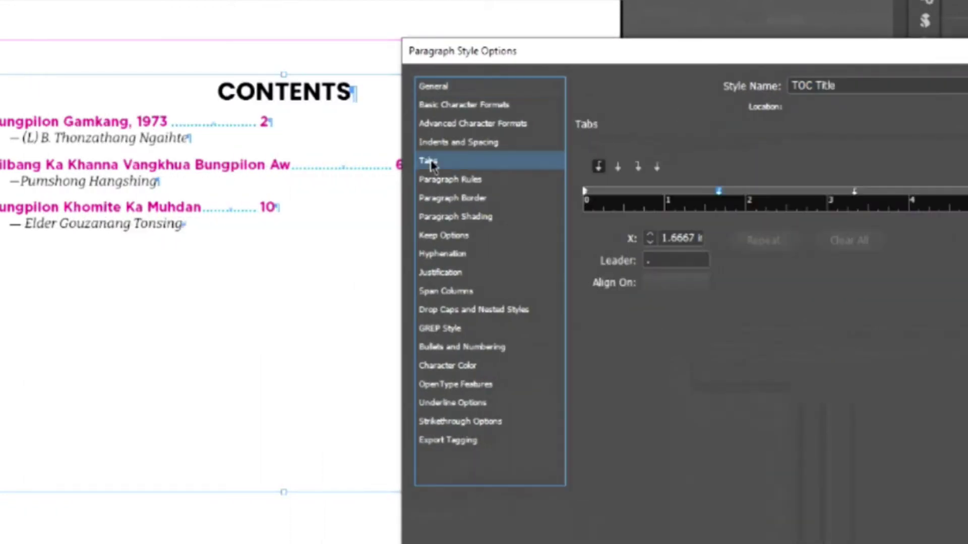
{"action": "left_click", "coordinate": [665, 266]}
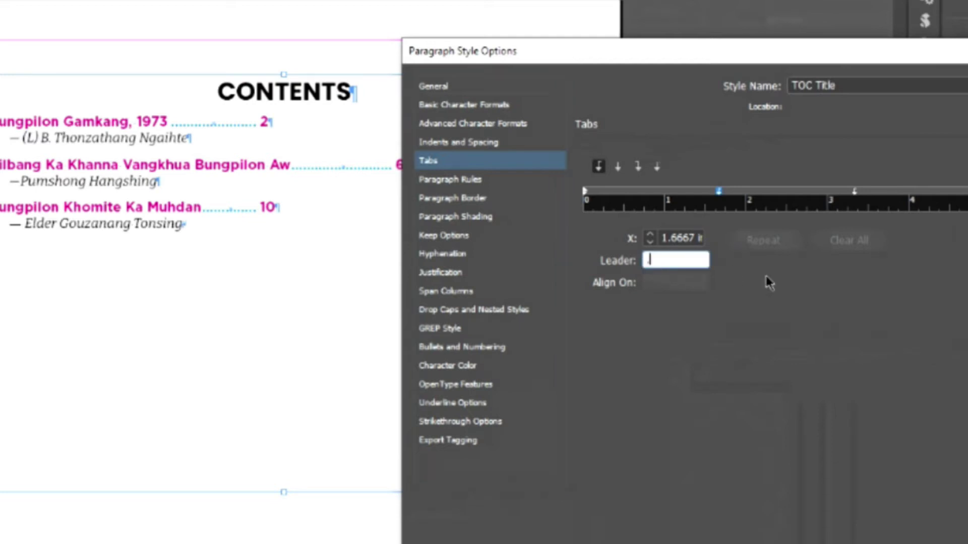
{"action": "left_click_drag", "start_coordinate": [664, 260], "coordinate": [575, 262]}
{"action": "left_click_drag", "start_coordinate": [720, 192], "coordinate": [713, 113]}
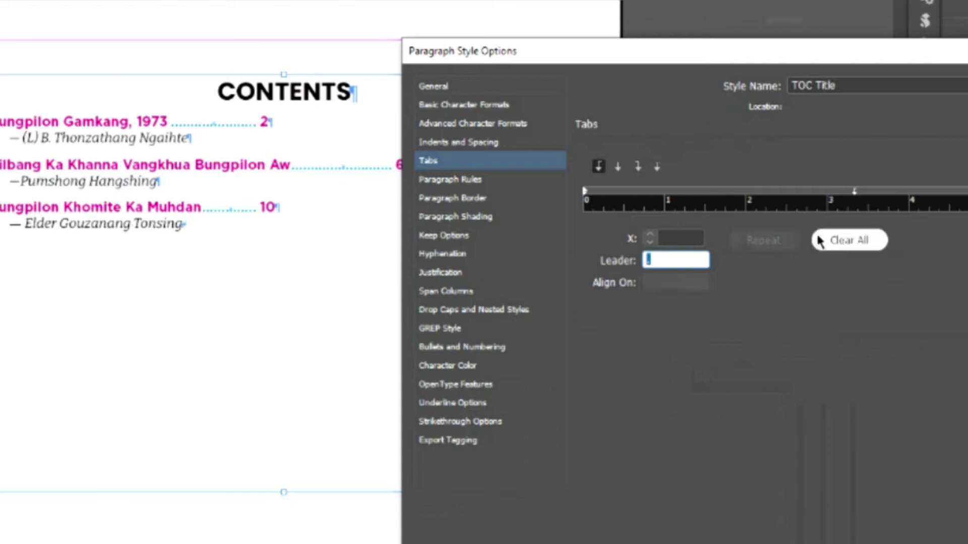
{"action": "left_click_drag", "start_coordinate": [855, 196], "coordinate": [686, 104]}
{"action": "left_click", "coordinate": [857, 238]}
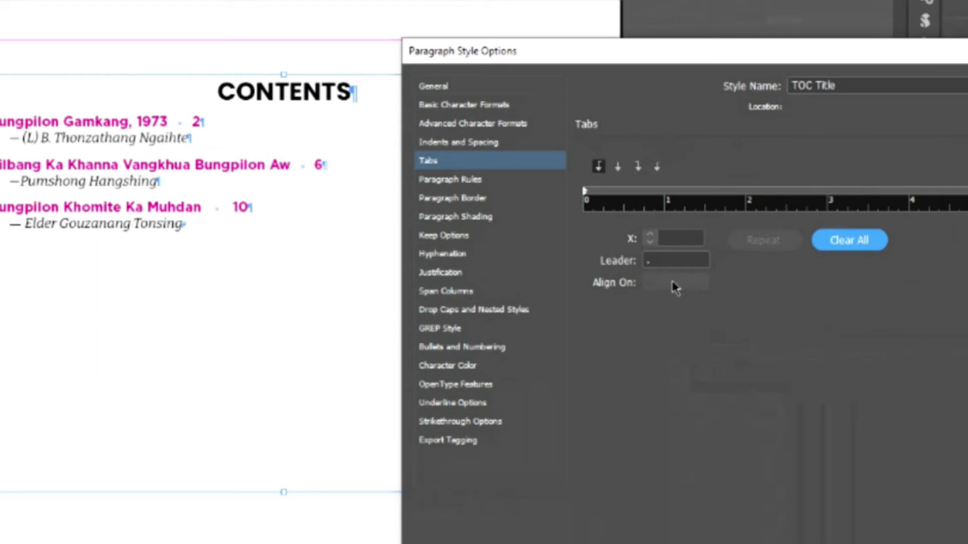
- Add a single tab stop at 1.125 in with a '.. .' leader and update the contents
{"action": "left_click", "coordinate": [668, 260]}
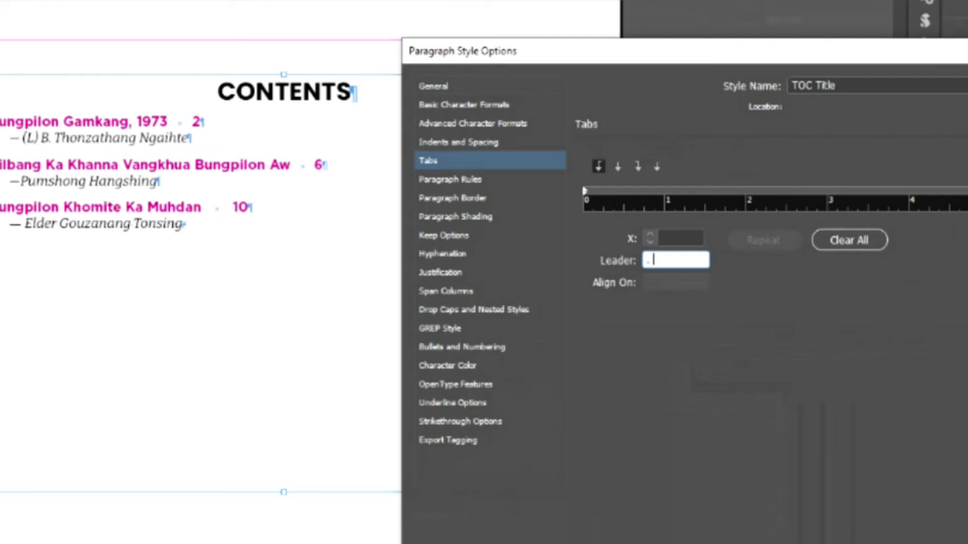
{"action": "type", "text": ".. ."}
{"action": "left_click", "coordinate": [675, 194]}
{"action": "key", "text": "Return"}
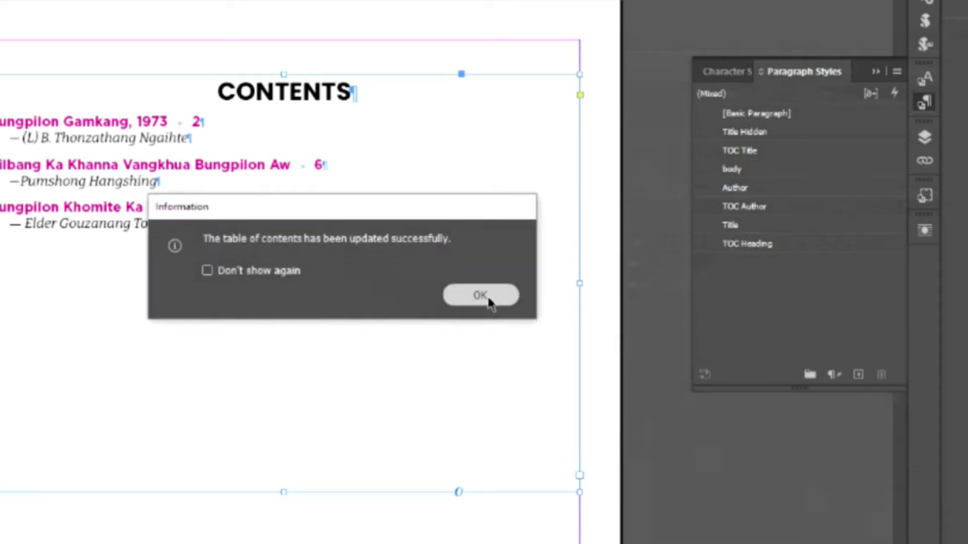
{"action": "left_click", "coordinate": [490, 298]}
- Repeat TOC Title's 1.125 in tab stop with a spaced '. .' dot leader
{"action": "right_click", "coordinate": [752, 152]}
{"action": "left_click", "coordinate": [772, 166]}
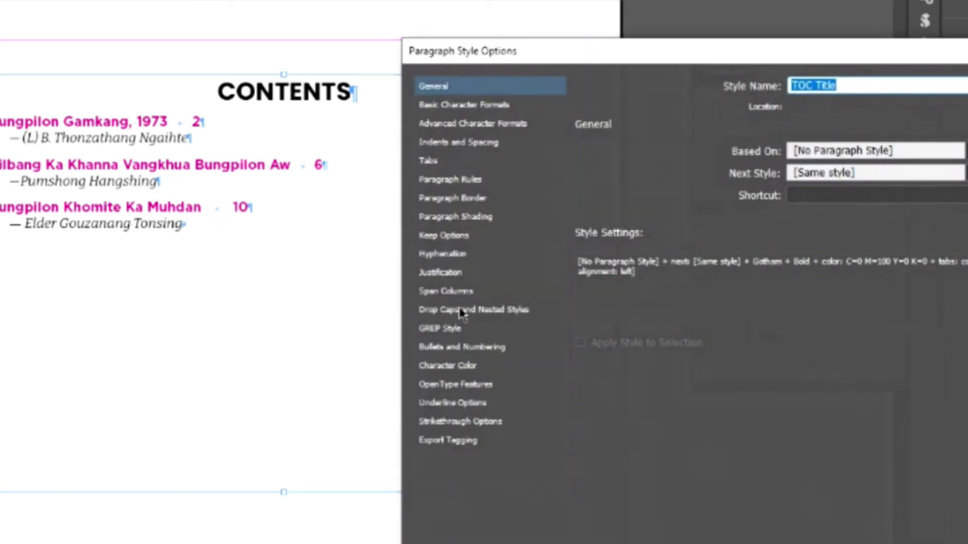
{"action": "left_click", "coordinate": [429, 161]}
{"action": "left_click", "coordinate": [670, 260]}
{"action": "type", "text": "."}
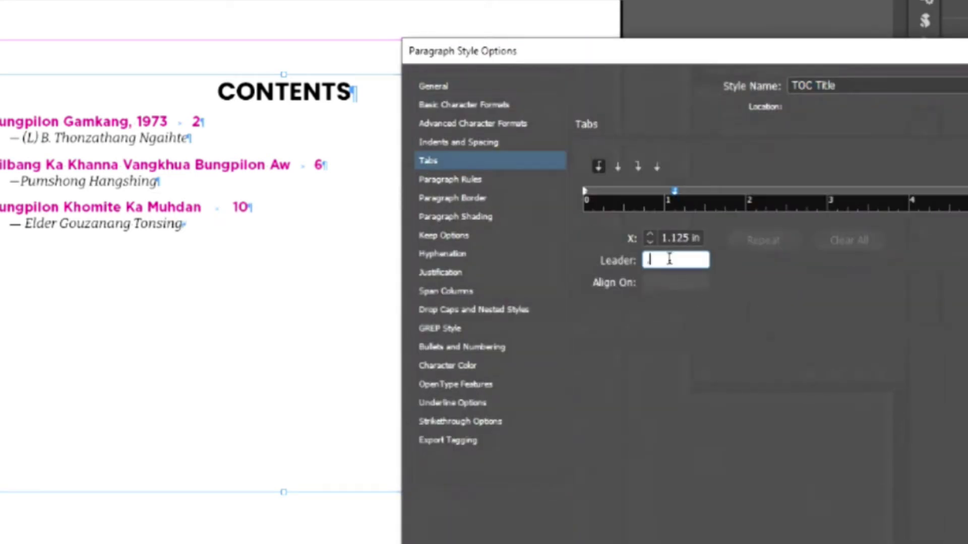
{"action": "left_click", "coordinate": [676, 194]}
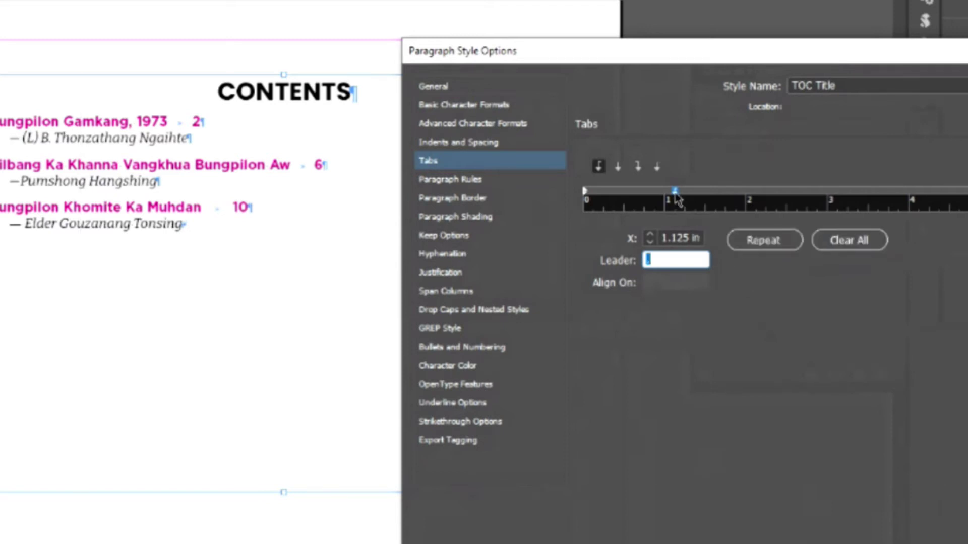
{"action": "left_click", "coordinate": [763, 242]}
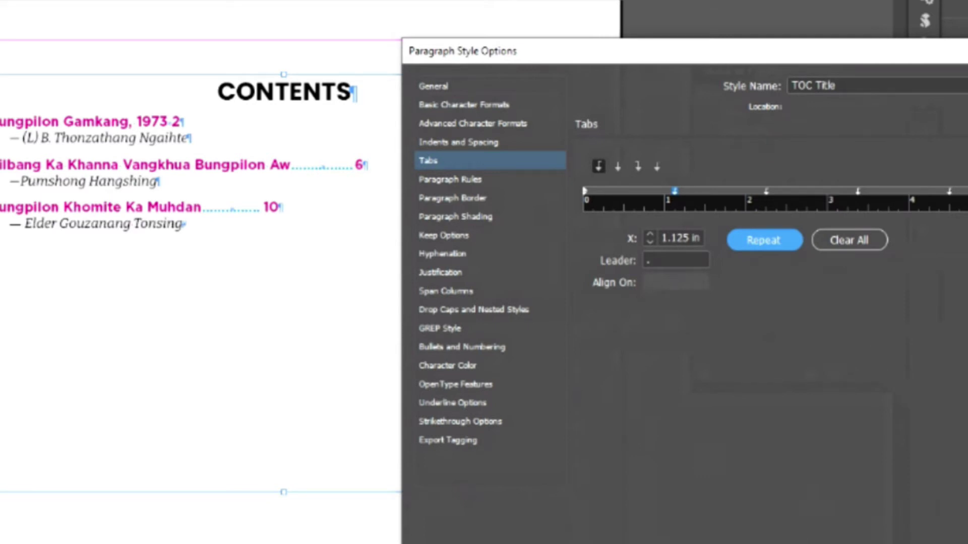
{"action": "left_click", "coordinate": [651, 259]}
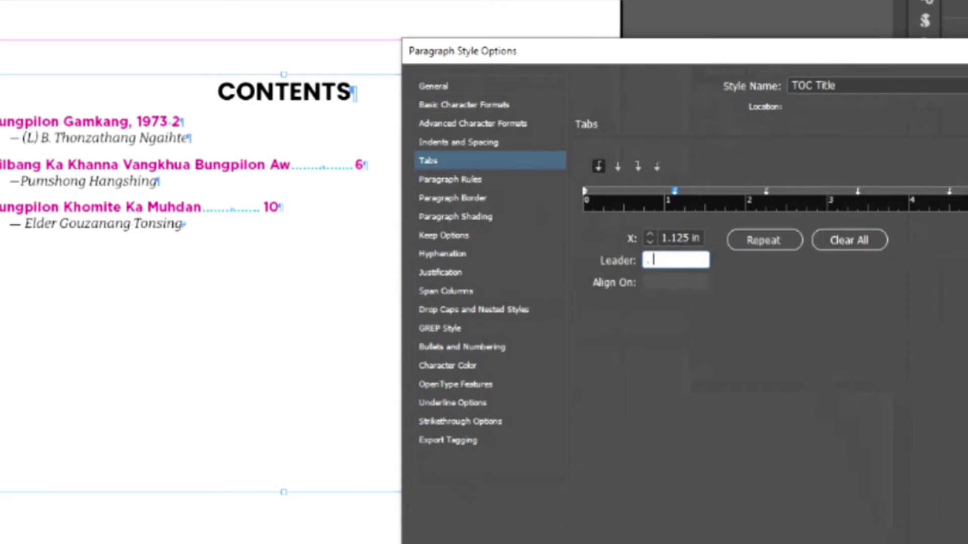
{"action": "type", "text": ". ."}
{"action": "left_click", "coordinate": [761, 248]}
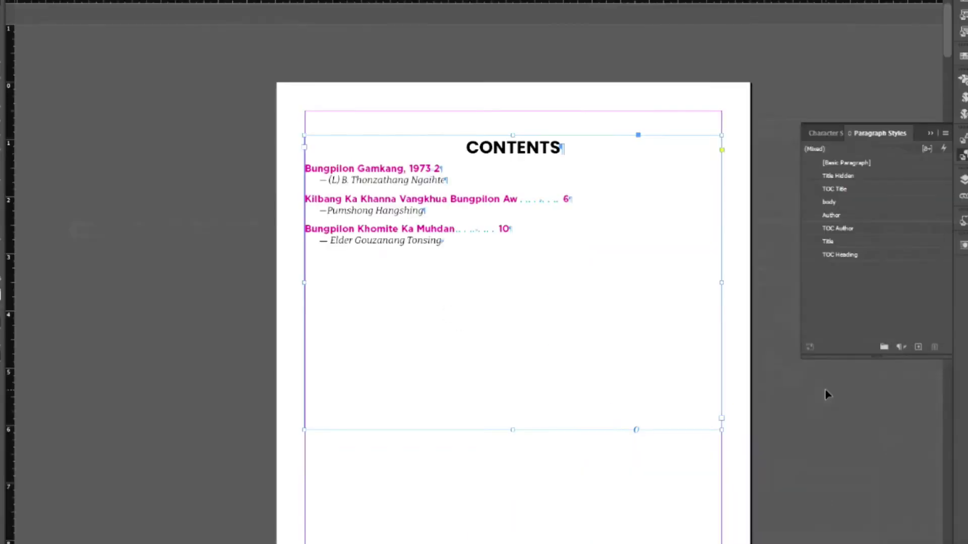
{"action": "scroll", "coordinate": [825, 388], "scroll_direction": "up", "scroll_amount": 2}
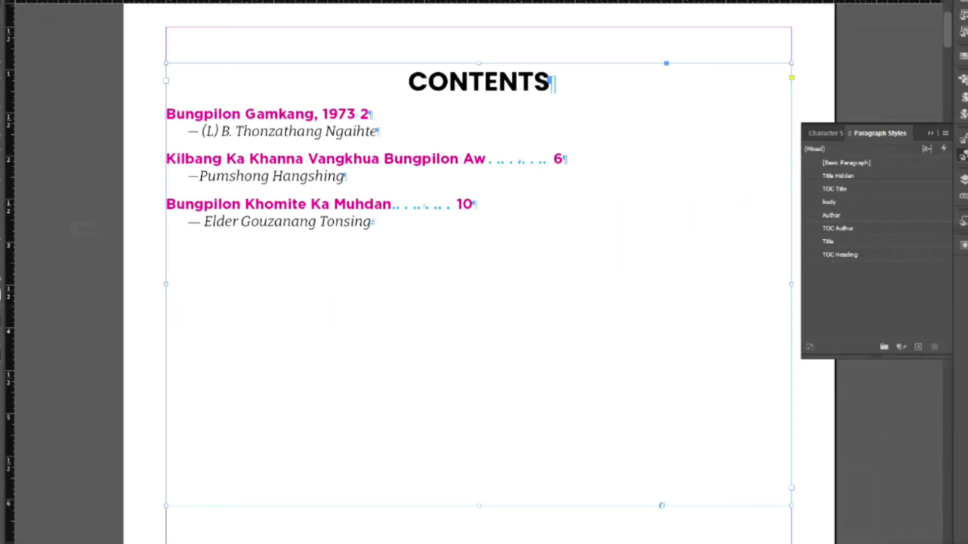
- Replace the entry-to-number separator with a Right Indent Tab, rebuild the contents, and switch to Preview mode
{"action": "left_click", "coordinate": [126, 215]}
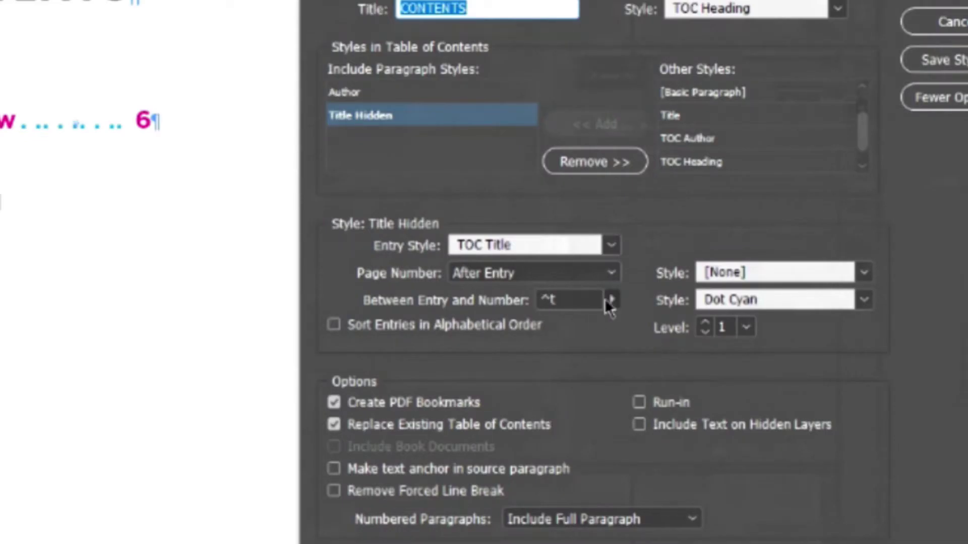
{"action": "left_click", "coordinate": [823, 260]}
{"action": "left_click", "coordinate": [572, 301]}
{"action": "key", "text": "BackSpace"}
{"action": "left_click", "coordinate": [612, 299]}
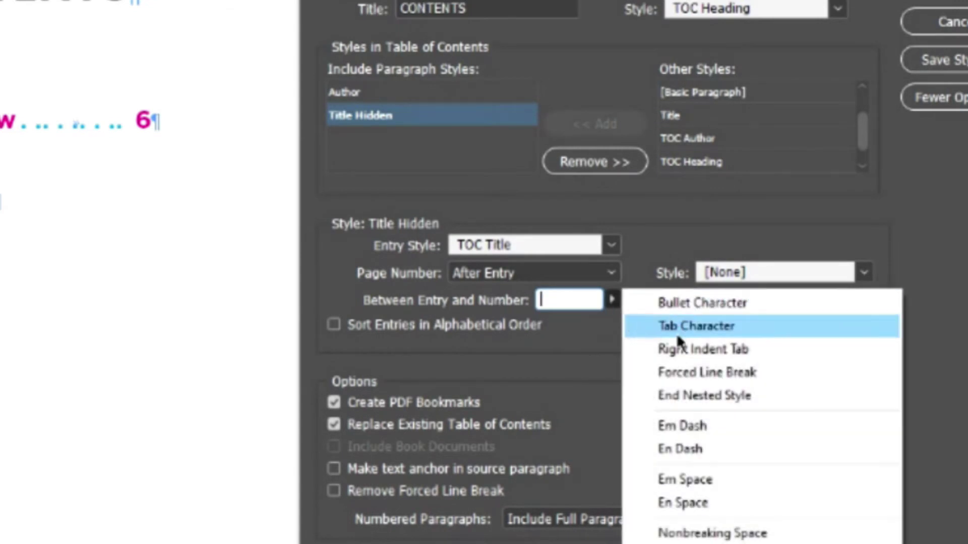
{"action": "left_click", "coordinate": [665, 352]}
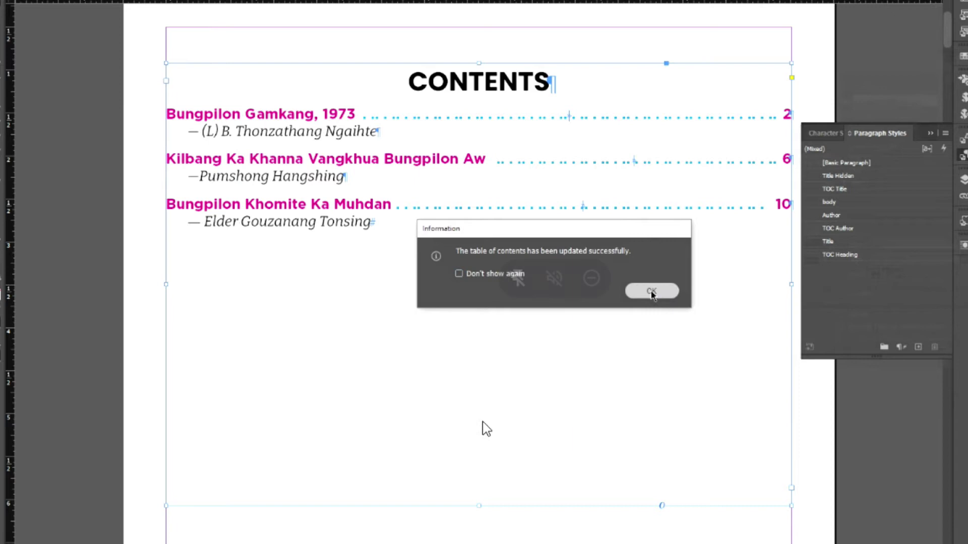
{"action": "left_click", "coordinate": [652, 290]}
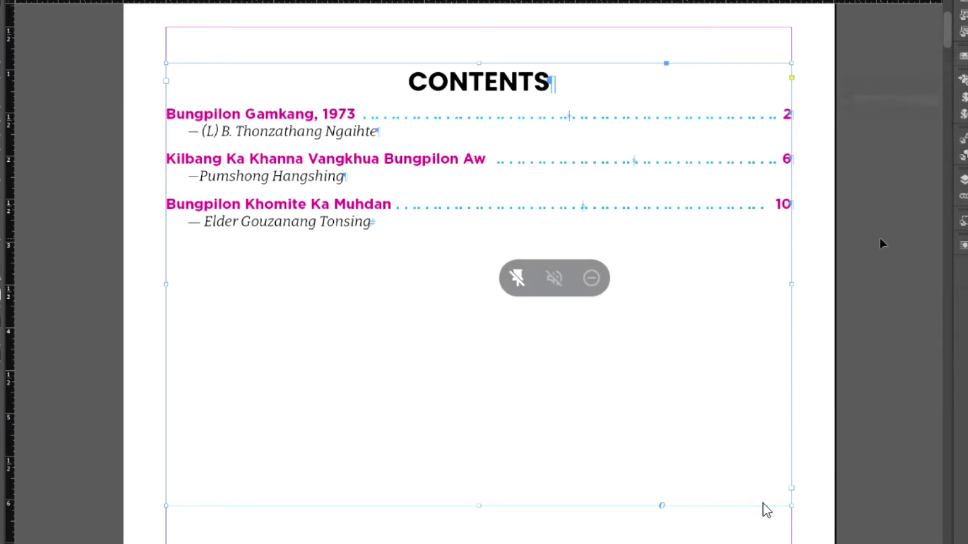
{"action": "key", "text": "w"}
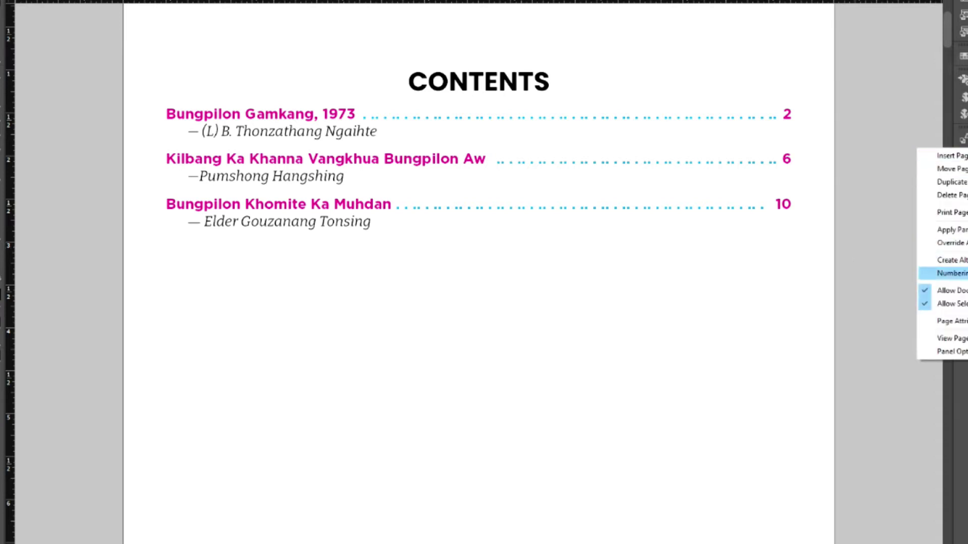
- Set the section page numbering style to 01, 02, 03 and update the table of contents
{"action": "key", "text": "Return"}
{"action": "left_click", "coordinate": [809, 237]}
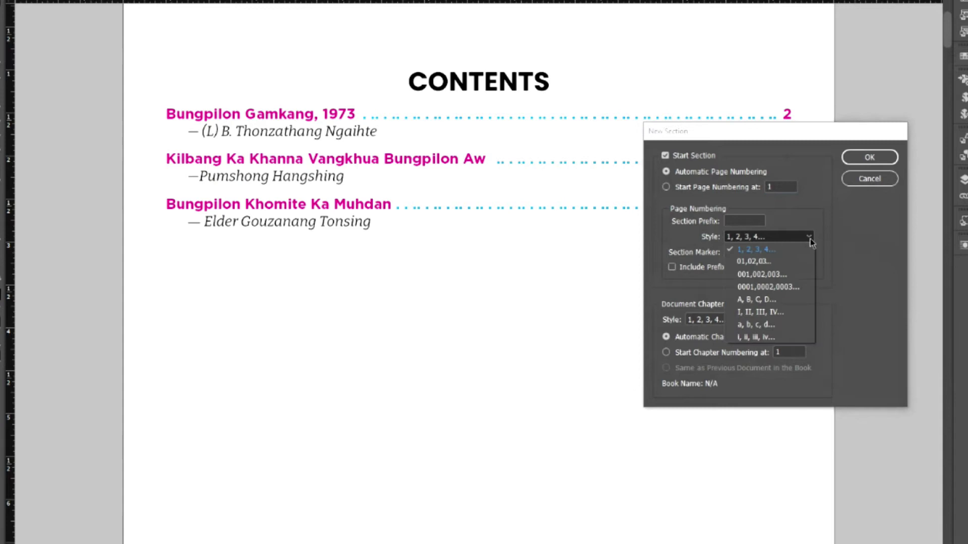
{"action": "left_click", "coordinate": [756, 262]}
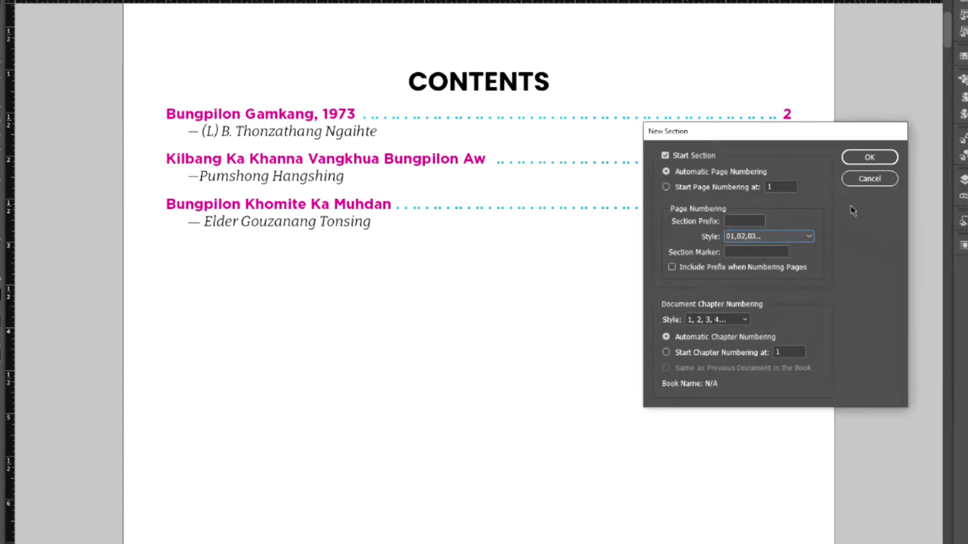
{"action": "left_click", "coordinate": [870, 157]}
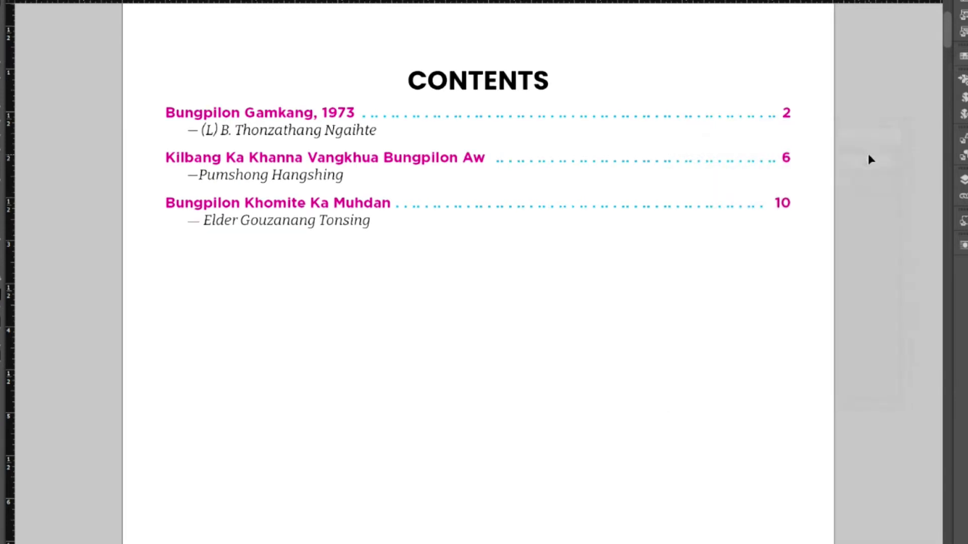
{"action": "left_click", "coordinate": [620, 202]}
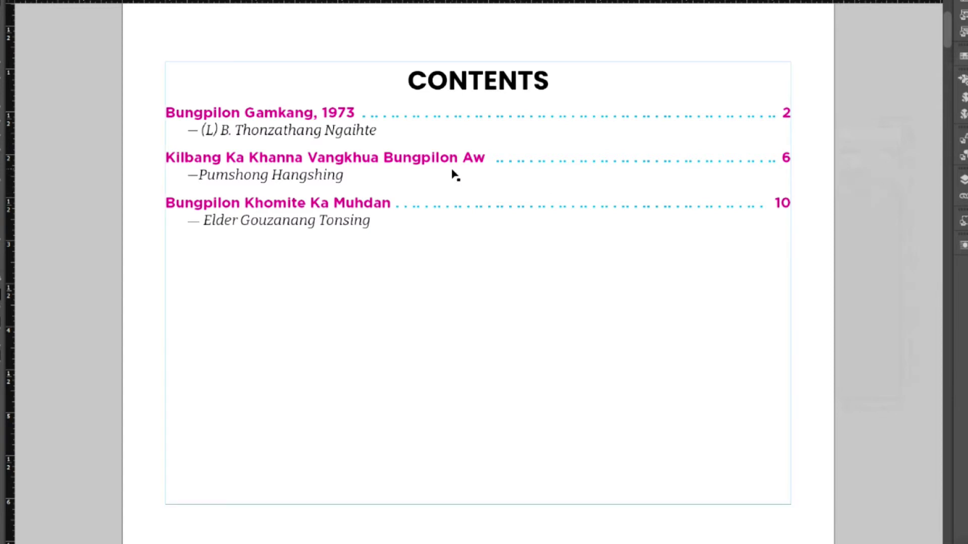
{"action": "key", "text": "alt+t"}
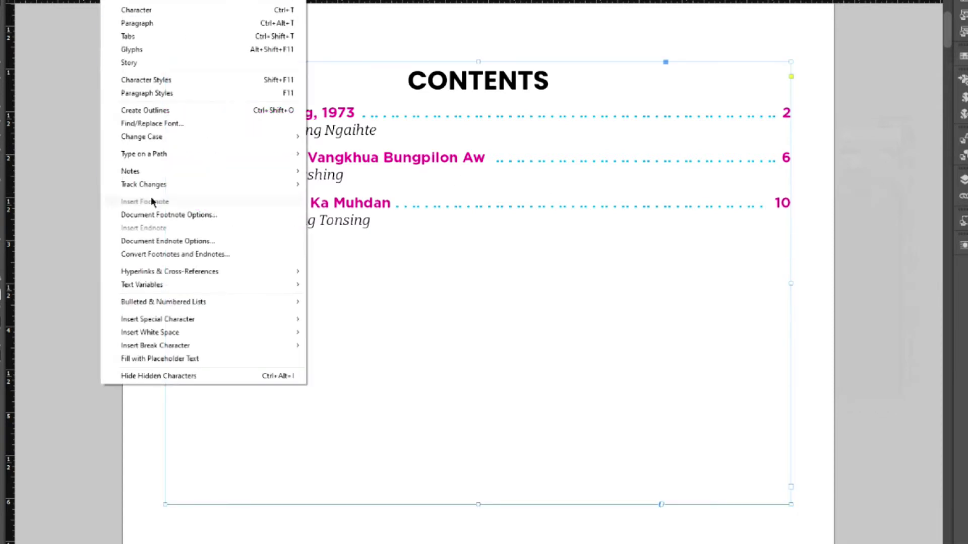
{"action": "mouse_move", "coordinate": [161, 323]}
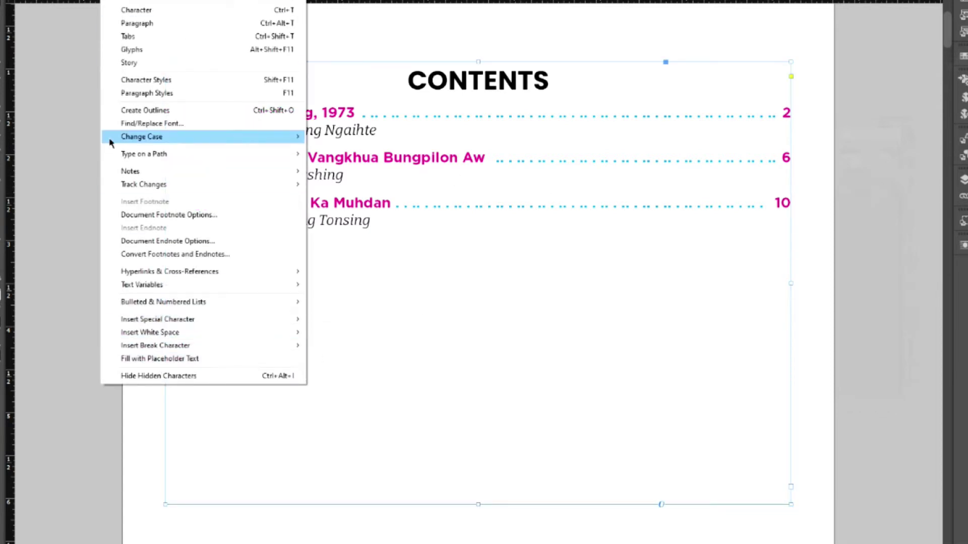
{"action": "mouse_move", "coordinate": [71, 2]}
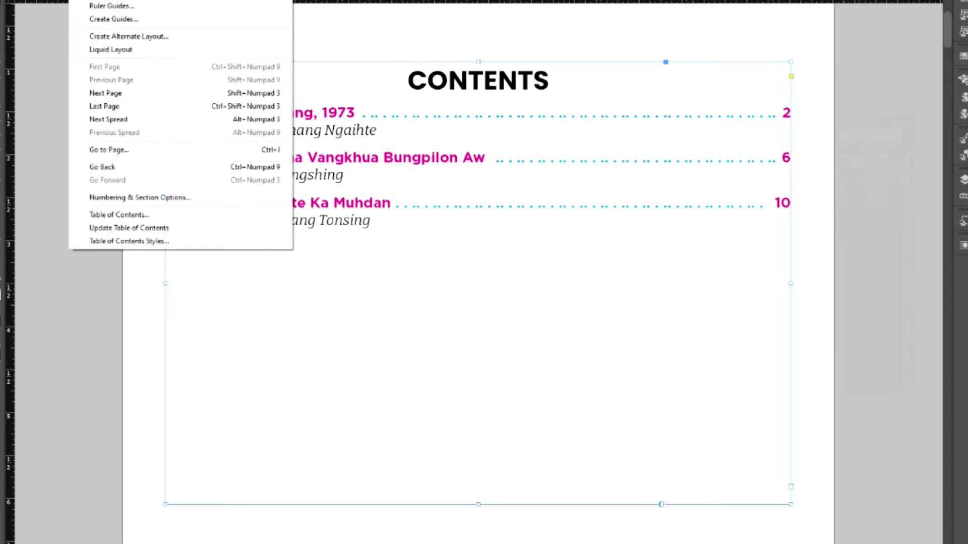
{"action": "left_click", "coordinate": [110, 225]}
{"action": "left_click", "coordinate": [675, 291]}
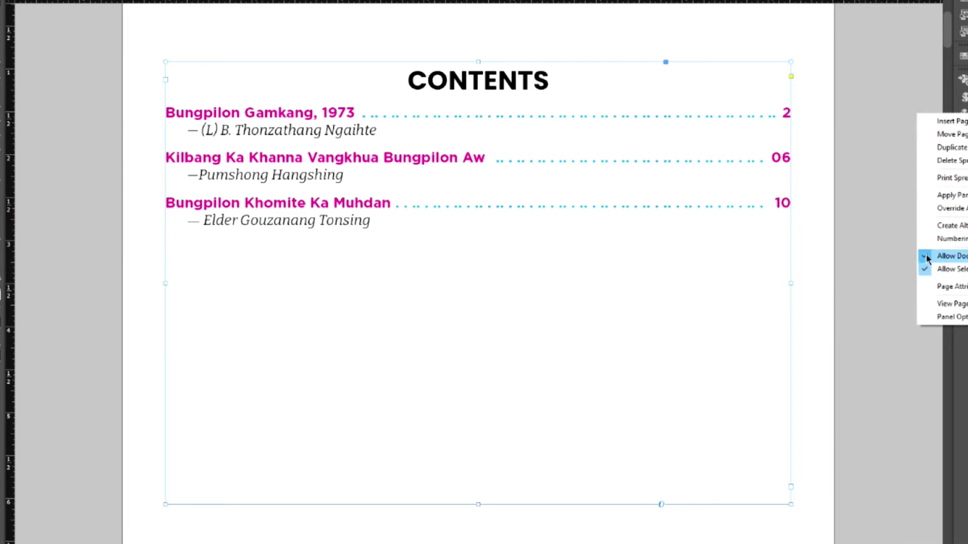
- Reapply the 01, 02, 03 numbering style and update the contents again so entries read 02, 06, 10
{"action": "left_click", "coordinate": [934, 240]}
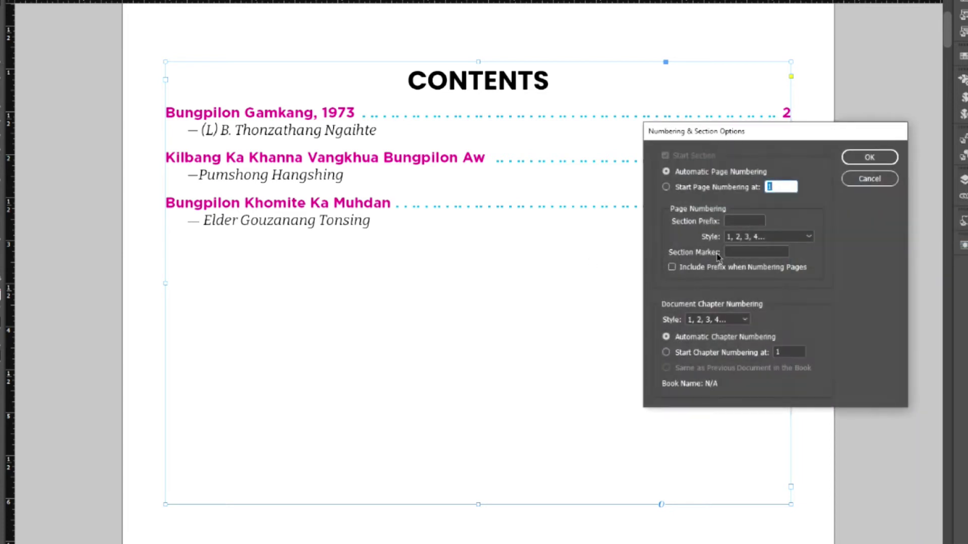
{"action": "left_click", "coordinate": [779, 238]}
{"action": "left_click", "coordinate": [762, 262]}
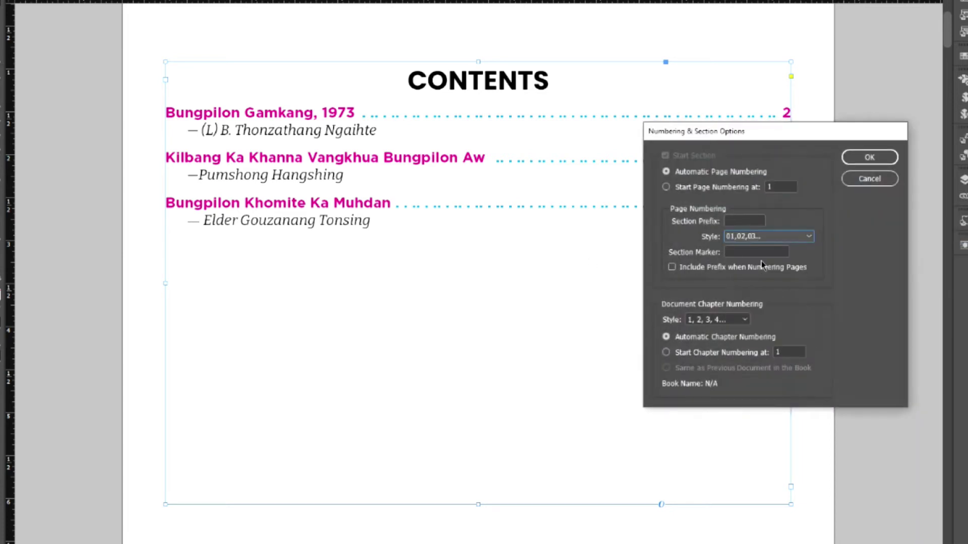
{"action": "left_click", "coordinate": [865, 162]}
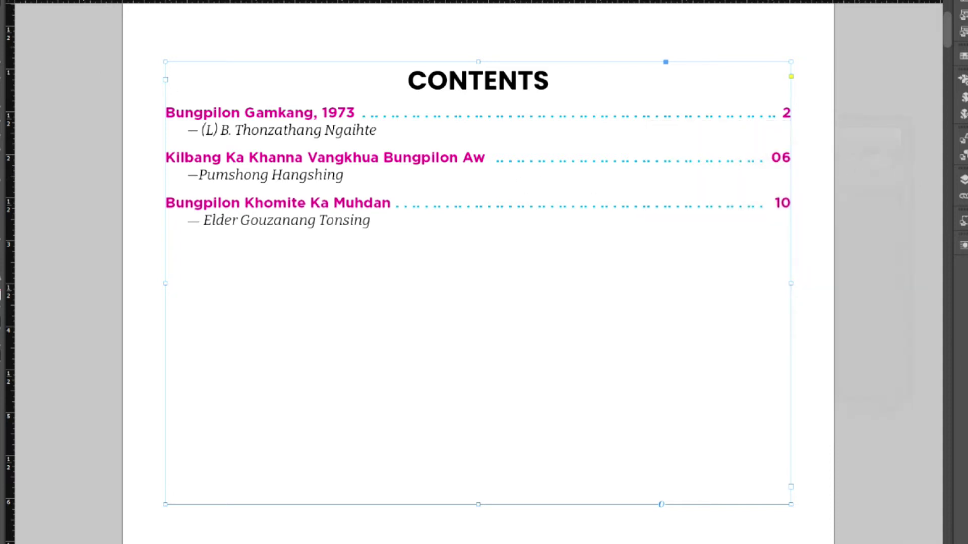
{"action": "left_click", "coordinate": [85, 1]}
{"action": "left_click", "coordinate": [123, 224]}
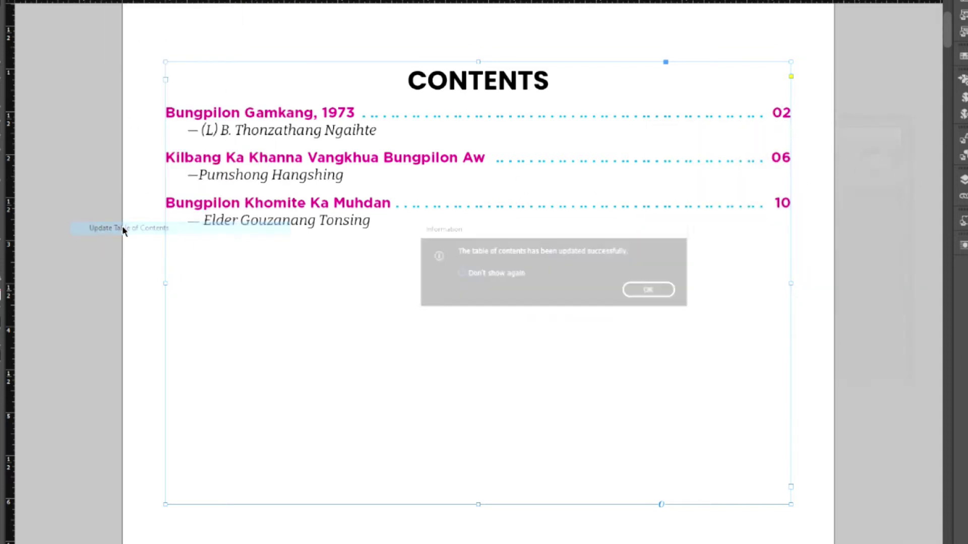
{"action": "left_click", "coordinate": [652, 291]}
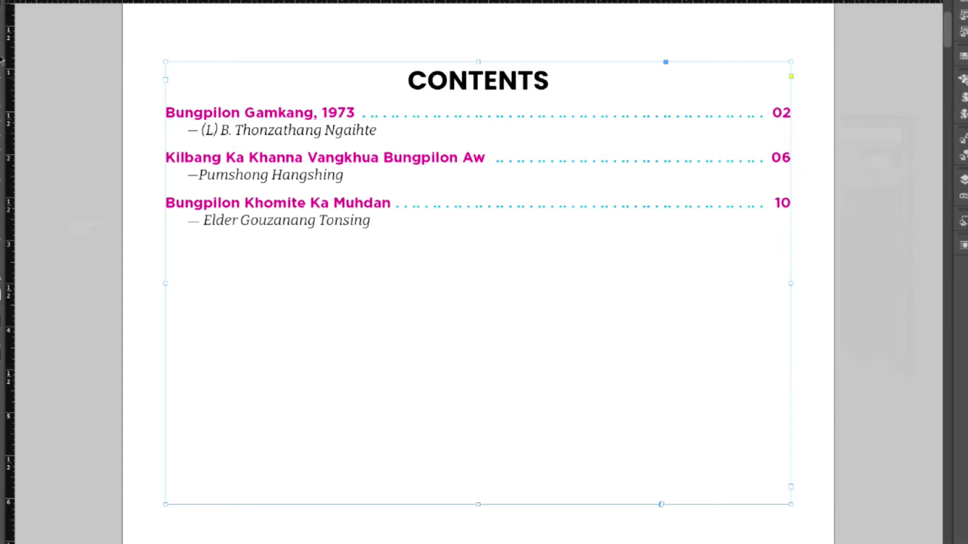
{"action": "left_click", "coordinate": [86, 1]}
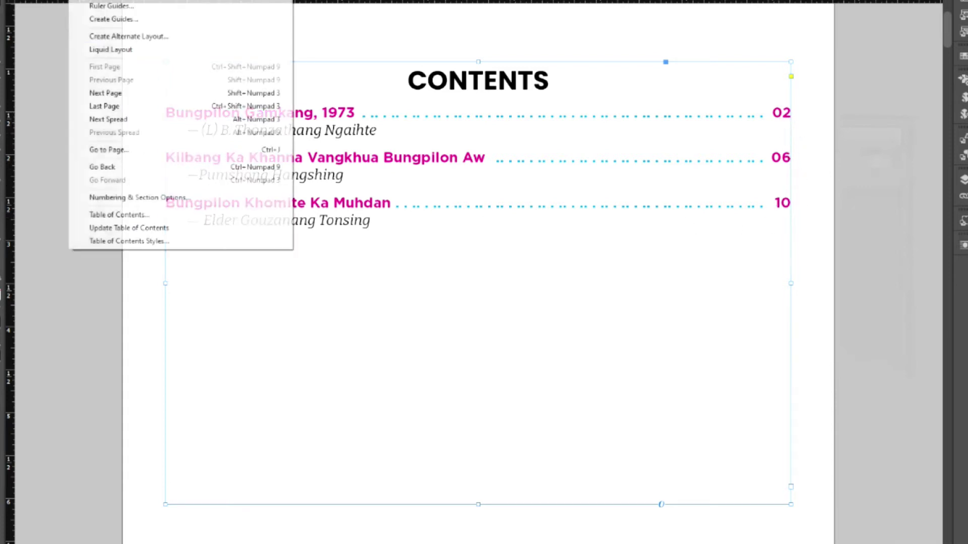
- In the Table of Contents settings, start a new character style for the page numbers
{"action": "left_click", "coordinate": [160, 220]}
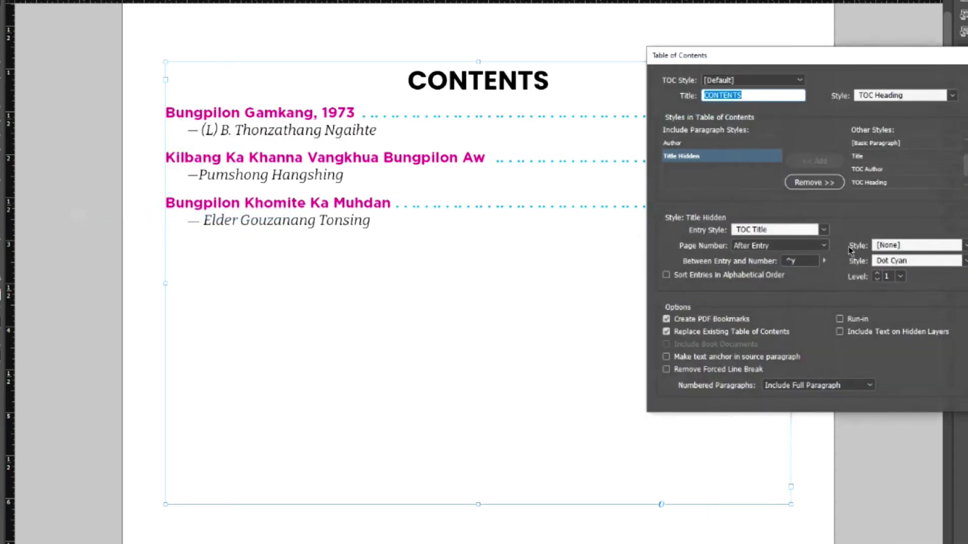
{"action": "left_click", "coordinate": [965, 245]}
{"action": "left_click", "coordinate": [887, 257]}
{"action": "left_click_drag", "start_coordinate": [834, 58], "coordinate": [691, 195]}
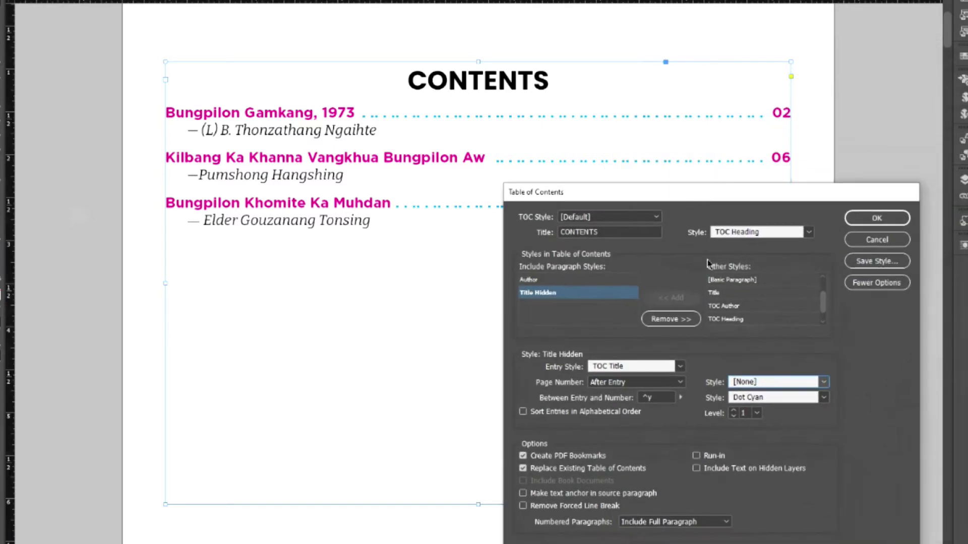
{"action": "left_click", "coordinate": [828, 385]}
{"action": "left_click", "coordinate": [797, 446]}
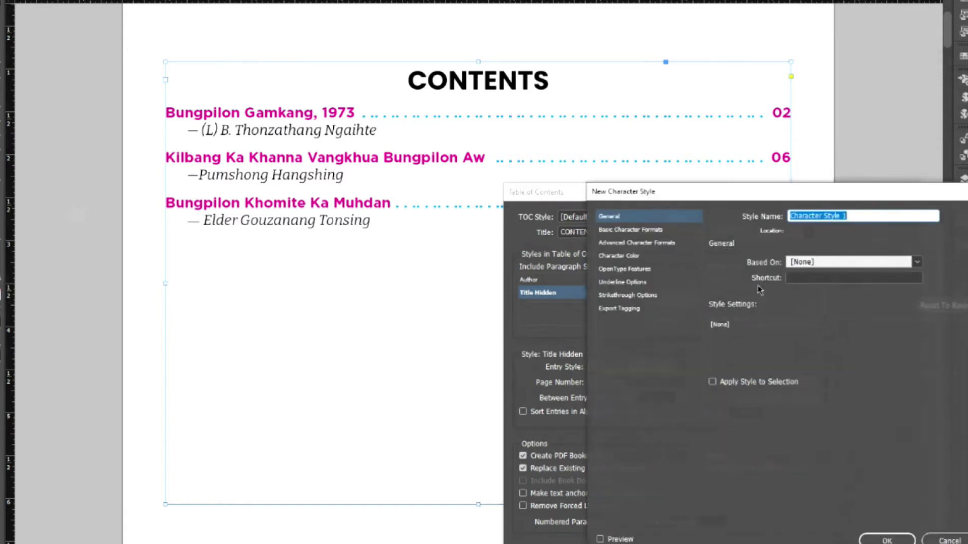
- Define the new character style as Abril Display SemiBold, 30 pt, coloured cyan
{"action": "left_click_drag", "start_coordinate": [742, 194], "coordinate": [649, 217]}
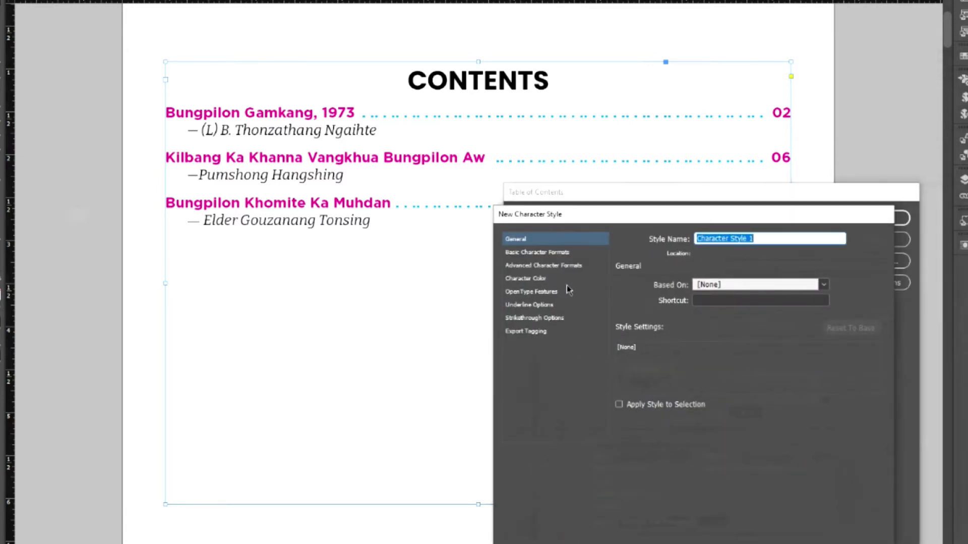
{"action": "left_click", "coordinate": [541, 252]}
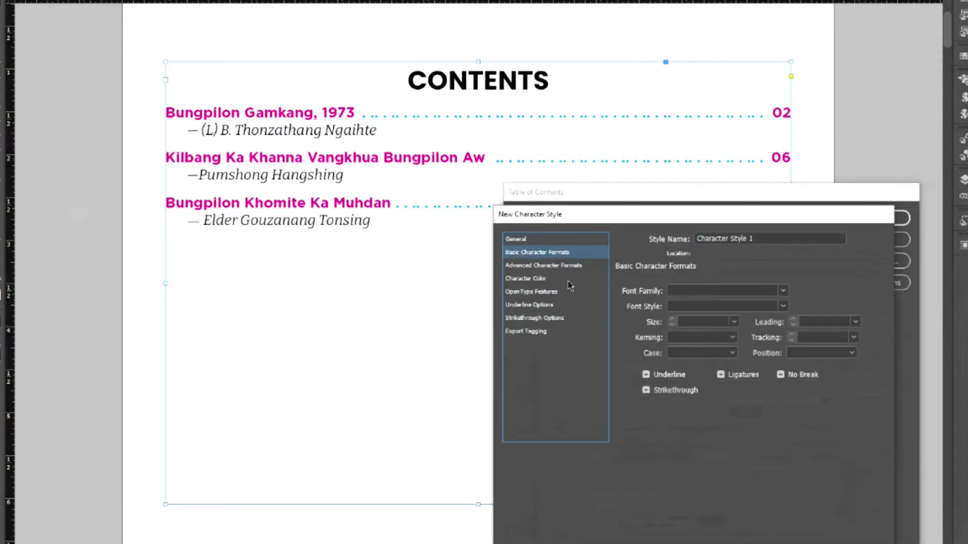
{"action": "left_click", "coordinate": [784, 291]}
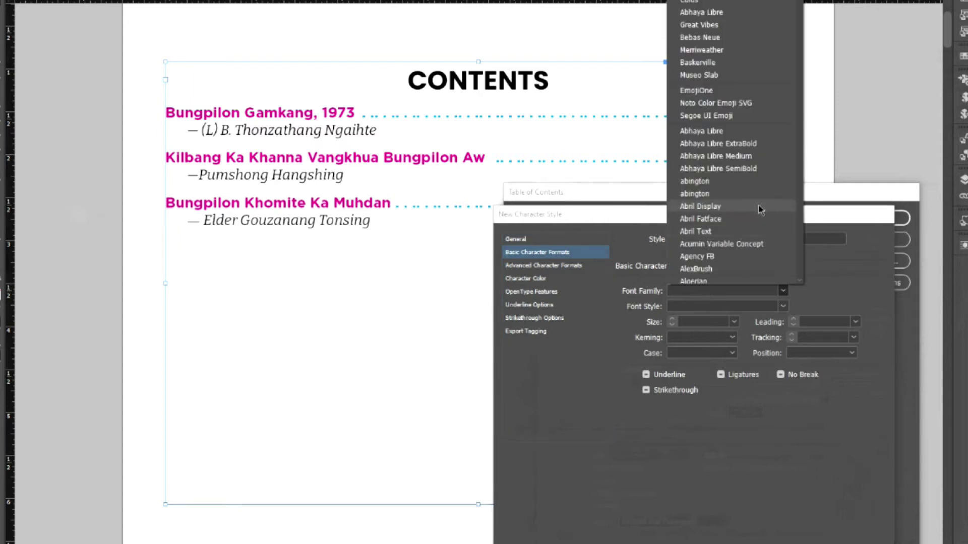
{"action": "left_click", "coordinate": [741, 208]}
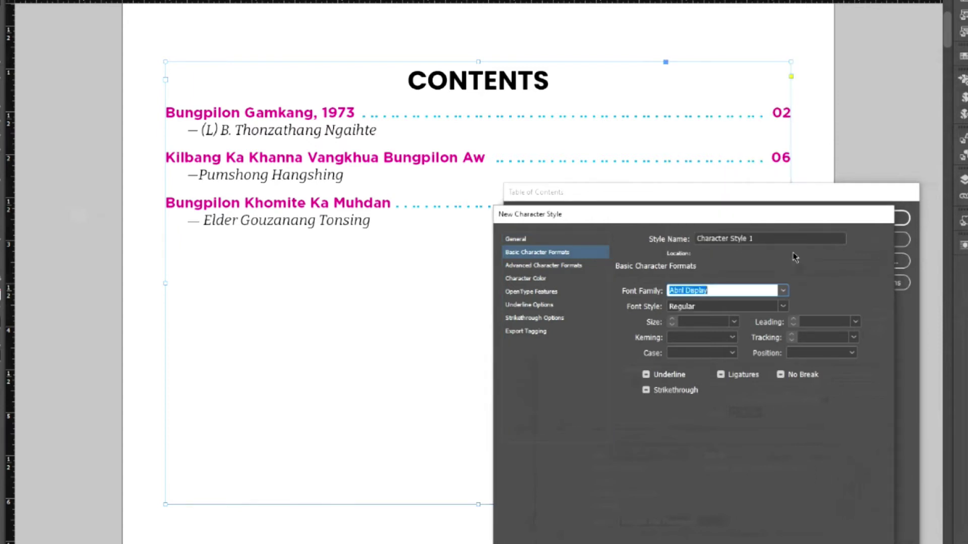
{"action": "left_click", "coordinate": [782, 306]}
{"action": "left_click", "coordinate": [713, 347]}
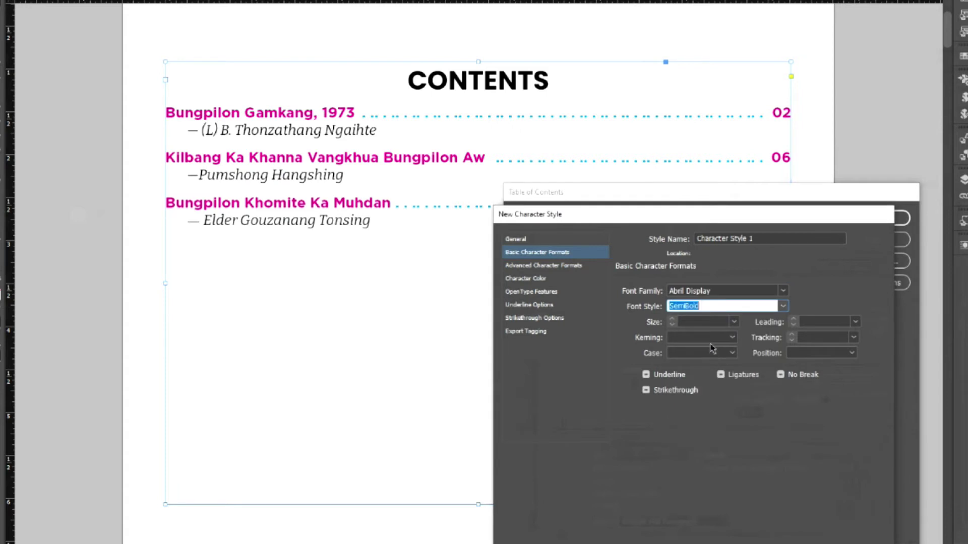
{"action": "left_click", "coordinate": [734, 322]}
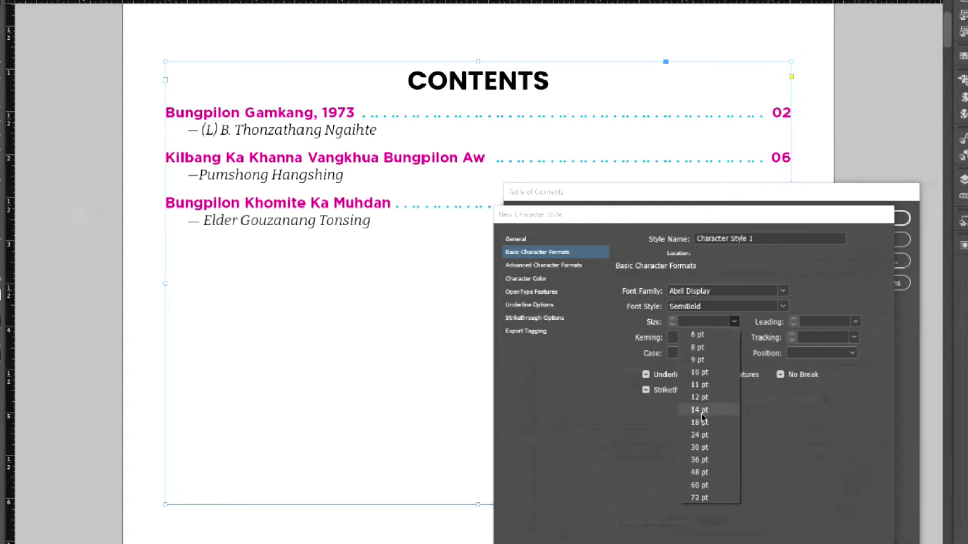
{"action": "left_click", "coordinate": [703, 448]}
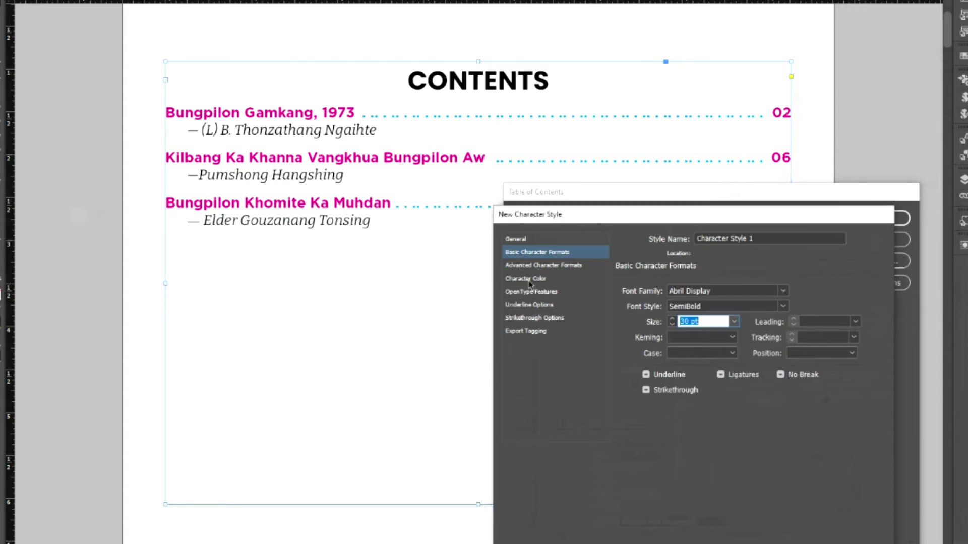
{"action": "left_click", "coordinate": [529, 281]}
{"action": "left_click", "coordinate": [728, 308]}
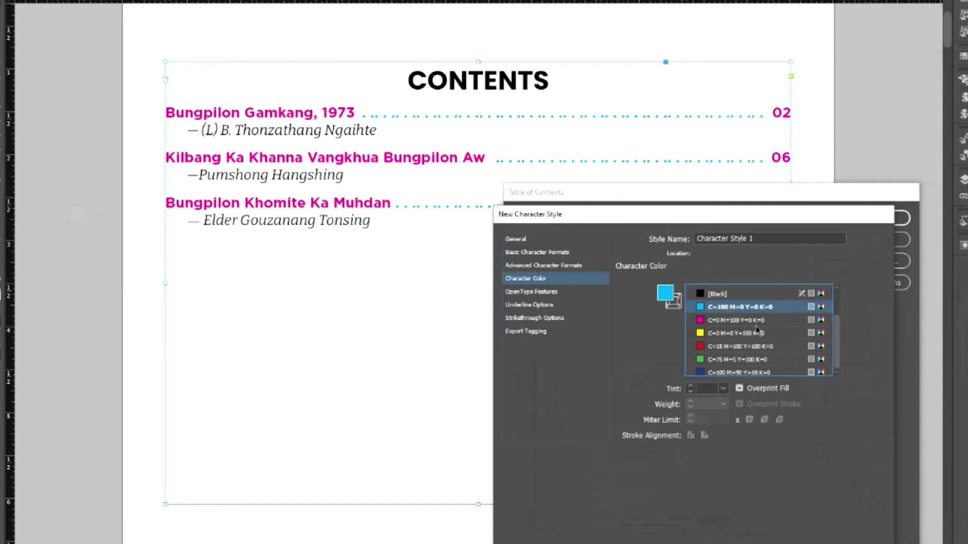
{"action": "key", "text": "Return"}
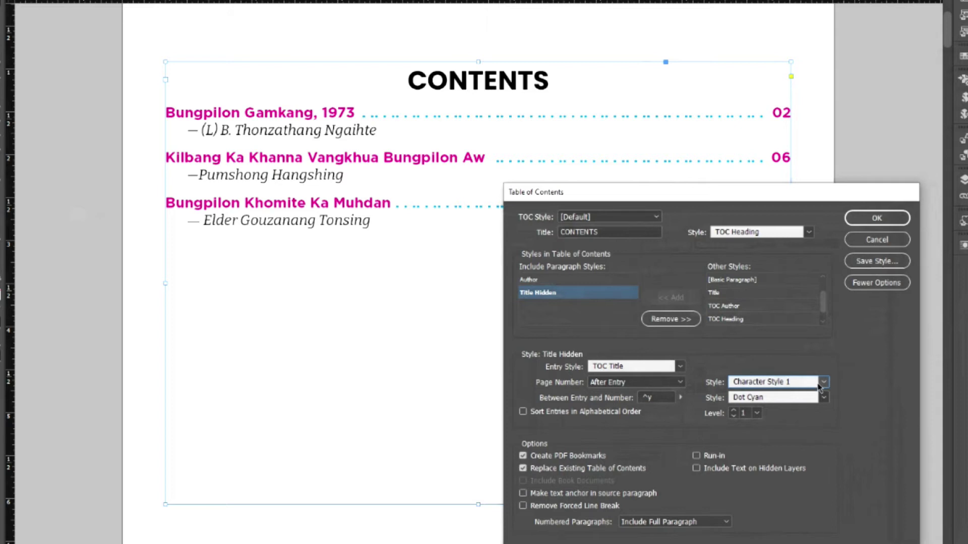
- Assign Character Style 1 to the page numbers and regenerate the table of contents
{"action": "left_click", "coordinate": [822, 383]}
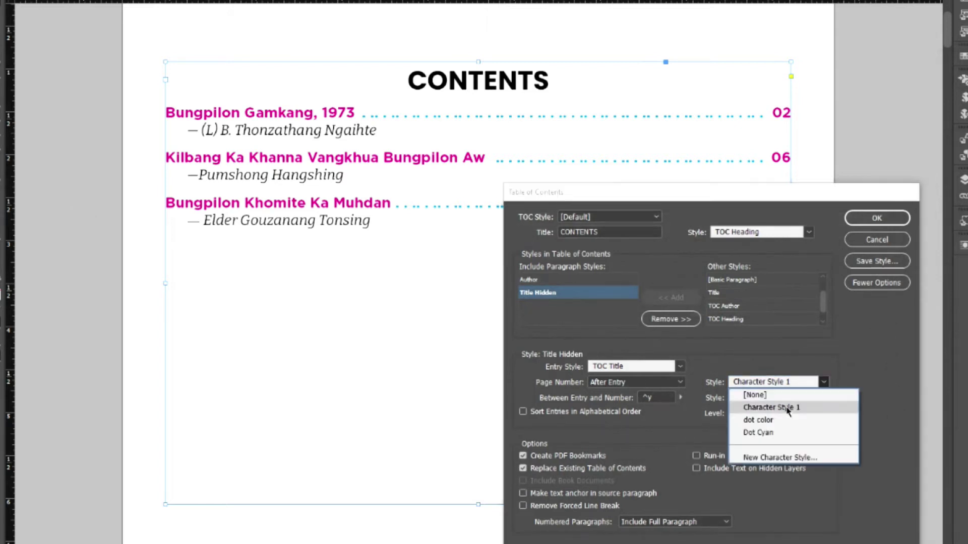
{"action": "left_click", "coordinate": [787, 408]}
{"action": "left_click", "coordinate": [879, 221]}
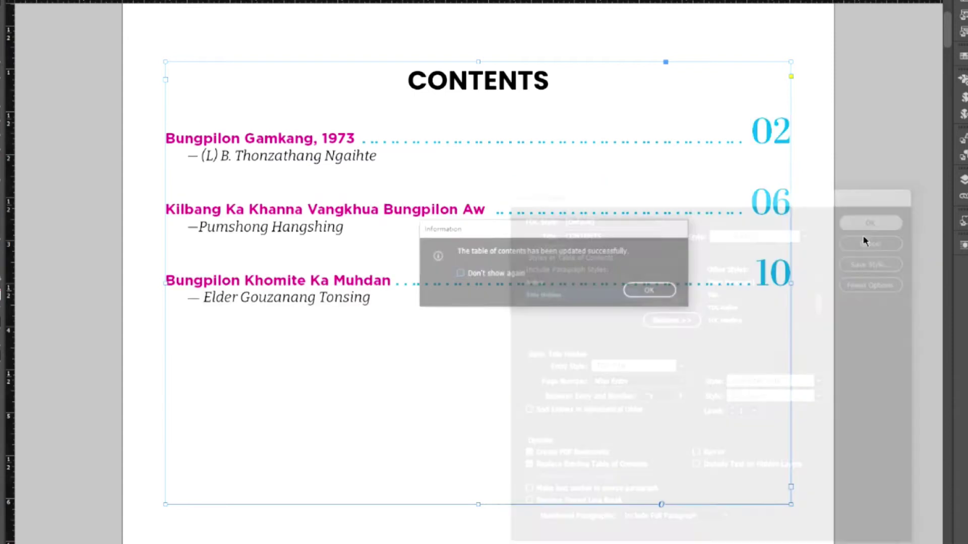
{"action": "left_click", "coordinate": [651, 290]}
{"action": "left_click", "coordinate": [857, 323]}
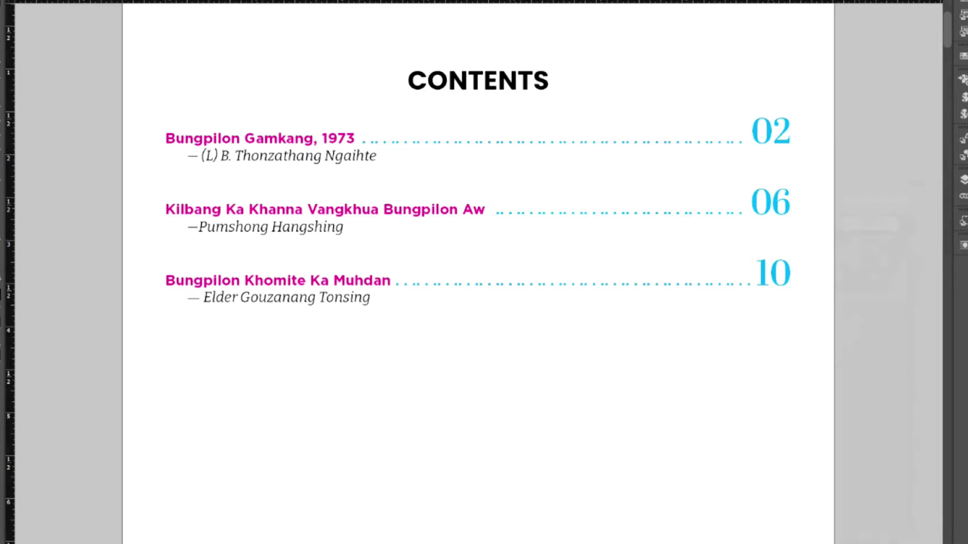
{"action": "left_click", "coordinate": [35, 0]}
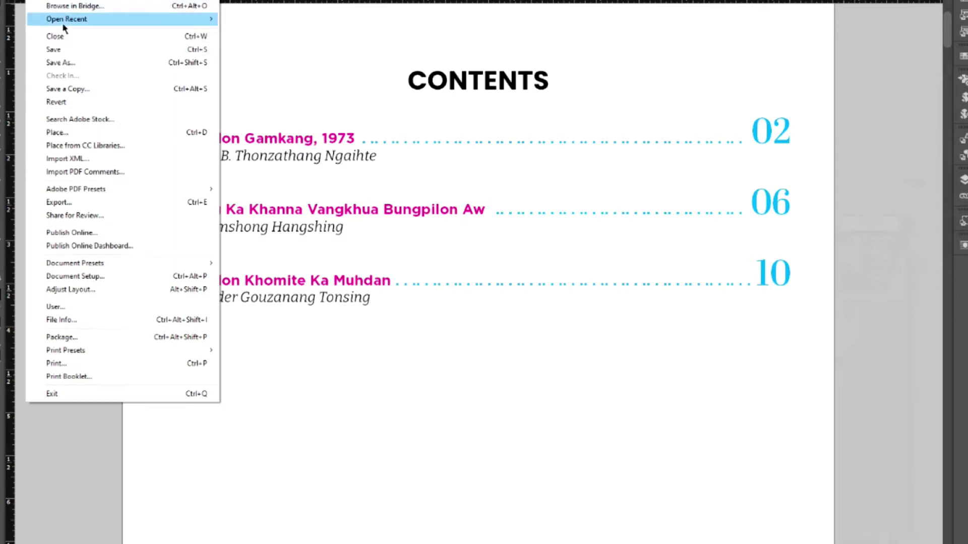
{"action": "mouse_move", "coordinate": [66, 18]}
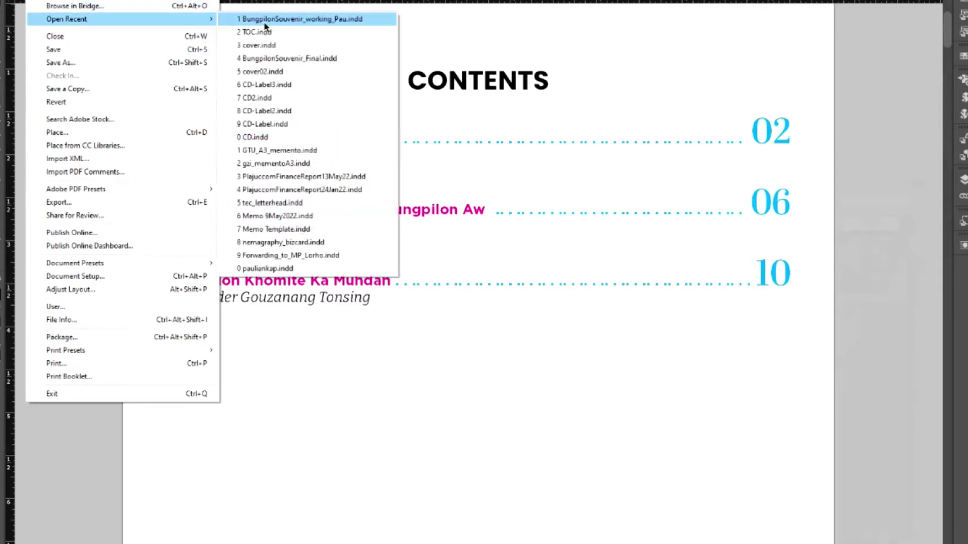
{"action": "left_click", "coordinate": [264, 20]}
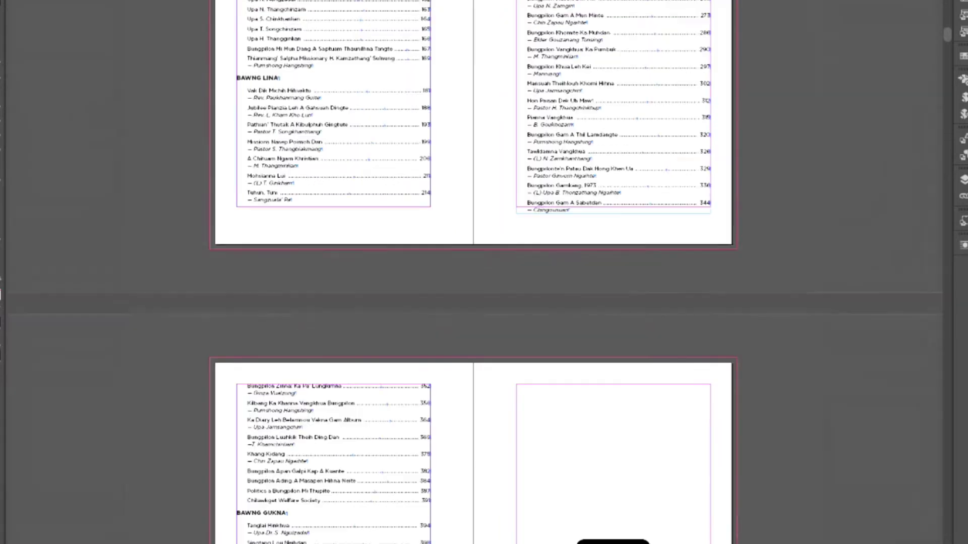
{"action": "left_click", "coordinate": [541, 142]}
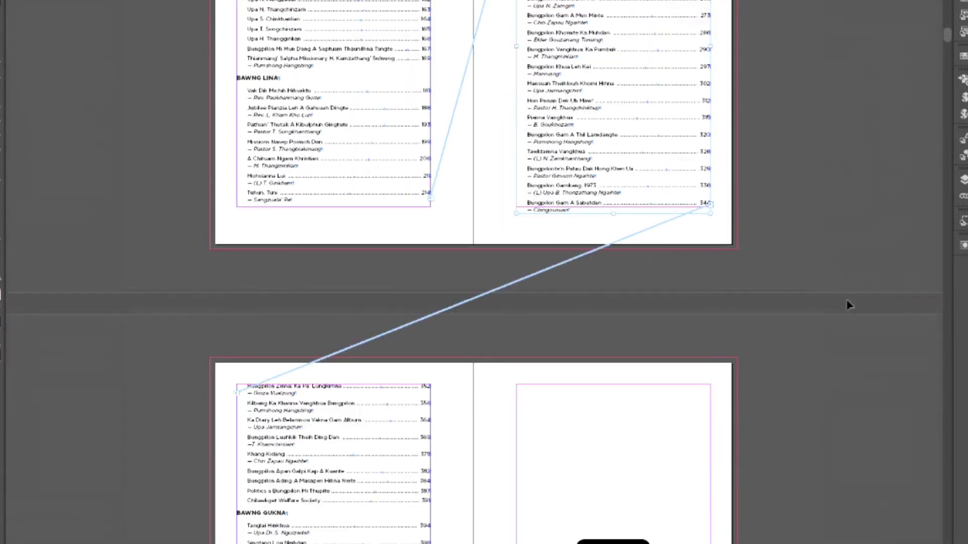
{"action": "scroll", "coordinate": [849, 304], "scroll_direction": "up", "scroll_amount": 3}
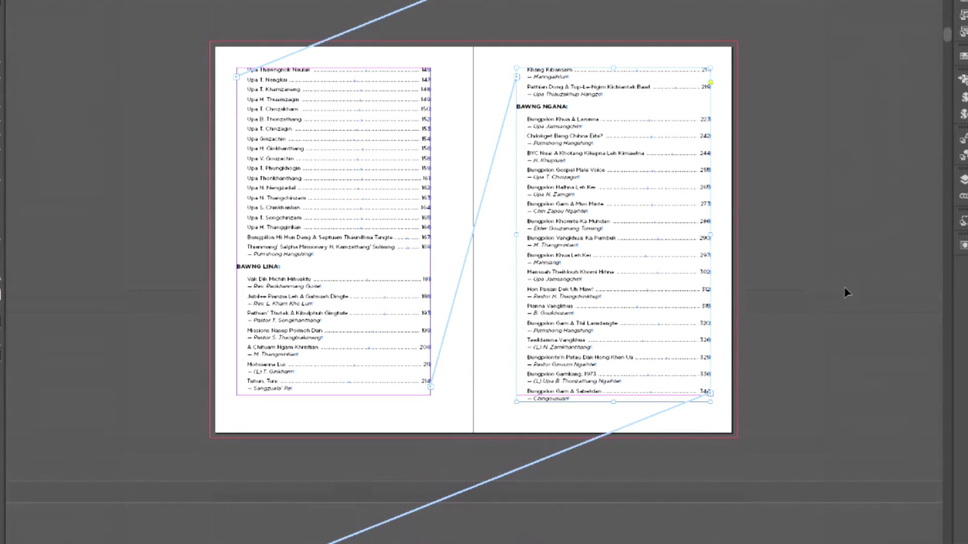
{"action": "scroll", "coordinate": [847, 292], "scroll_direction": "up", "scroll_amount": 7}
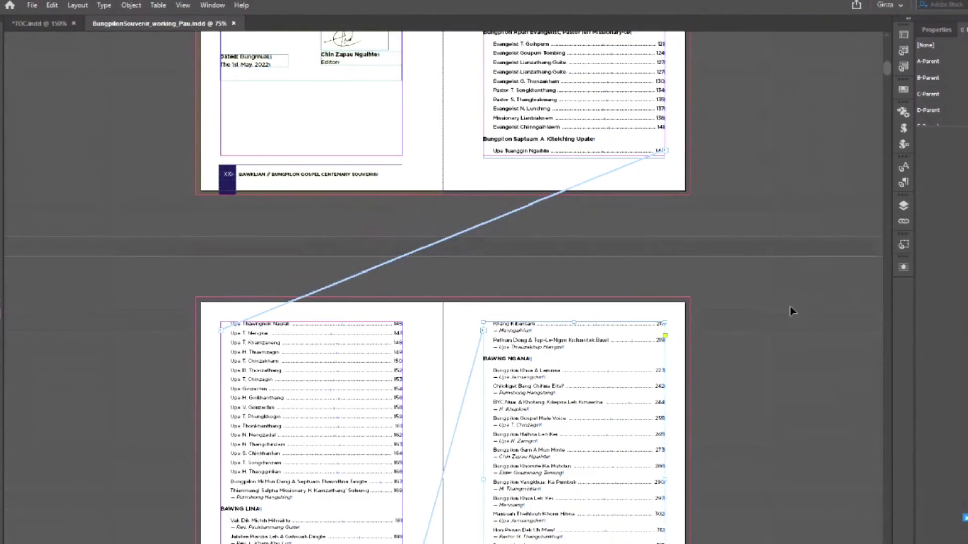
{"action": "scroll", "coordinate": [790, 311], "scroll_direction": "up", "scroll_amount": 2}
{"action": "scroll", "coordinate": [790, 311], "scroll_direction": "down", "scroll_amount": 8}
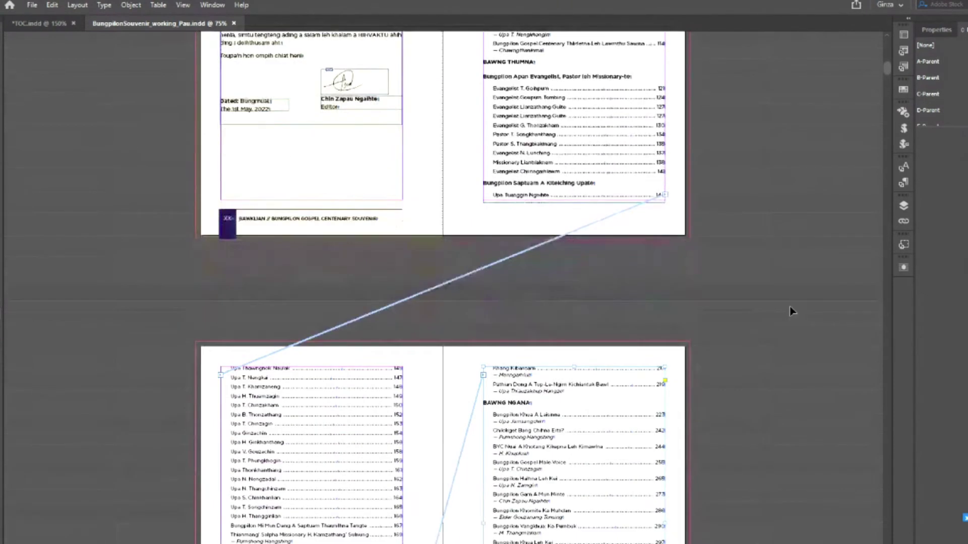
{"action": "scroll", "coordinate": [790, 311], "scroll_direction": "down", "scroll_amount": 5}
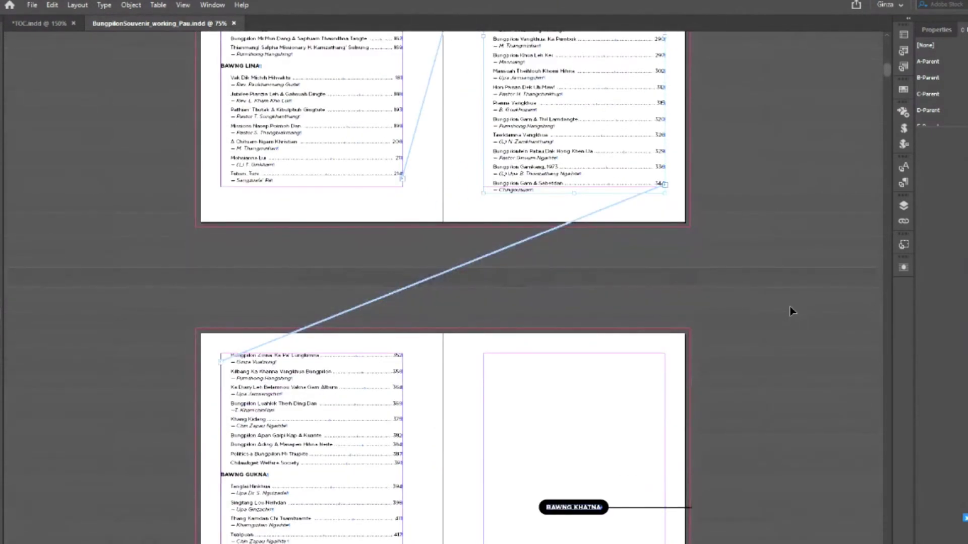
{"action": "scroll", "coordinate": [790, 311], "scroll_direction": "down", "scroll_amount": 3}
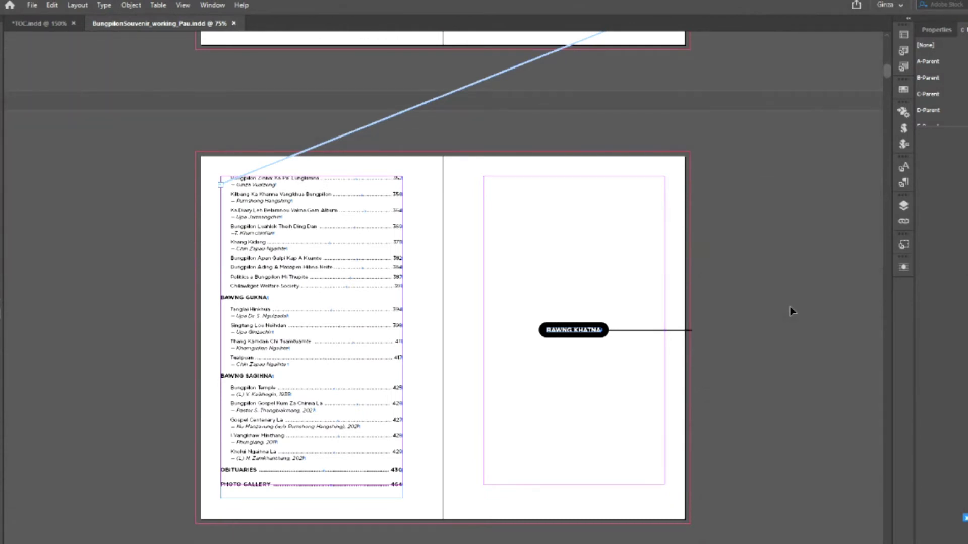
{"action": "scroll", "coordinate": [790, 311], "scroll_direction": "up", "scroll_amount": 3}
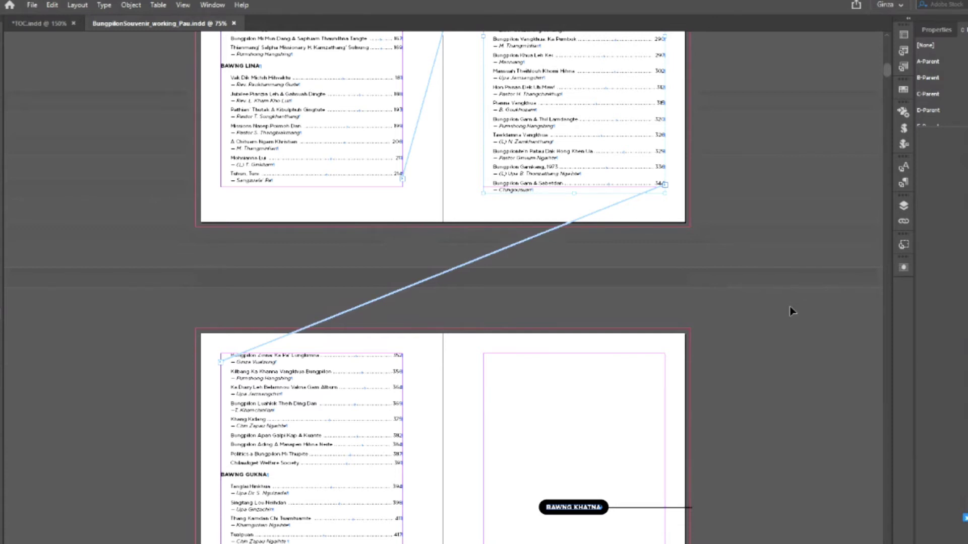
{"action": "scroll", "coordinate": [434, 482], "scroll_direction": "down", "scroll_amount": 3}
{"action": "left_click", "coordinate": [309, 482]}
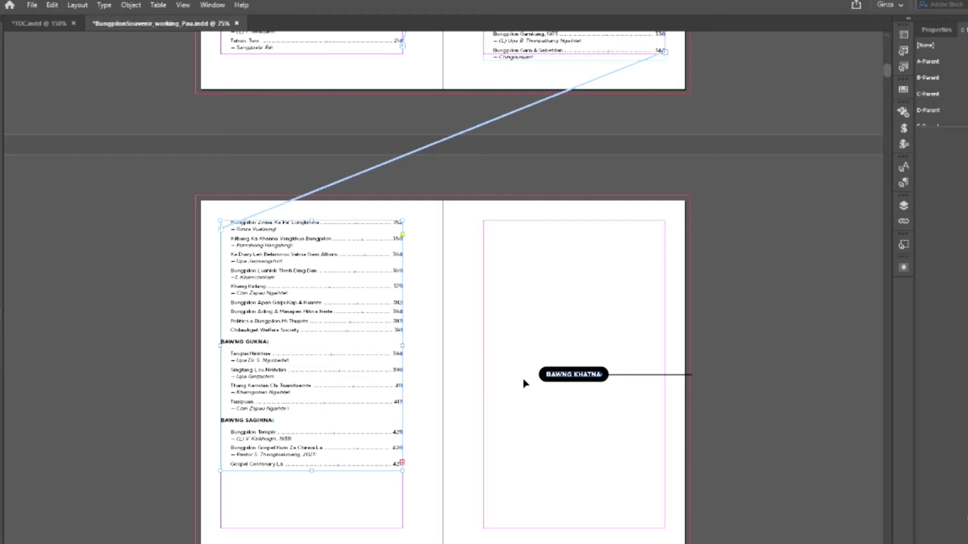
{"action": "left_click_drag", "start_coordinate": [312, 471], "coordinate": [313, 528]}
{"action": "left_click", "coordinate": [419, 514]}
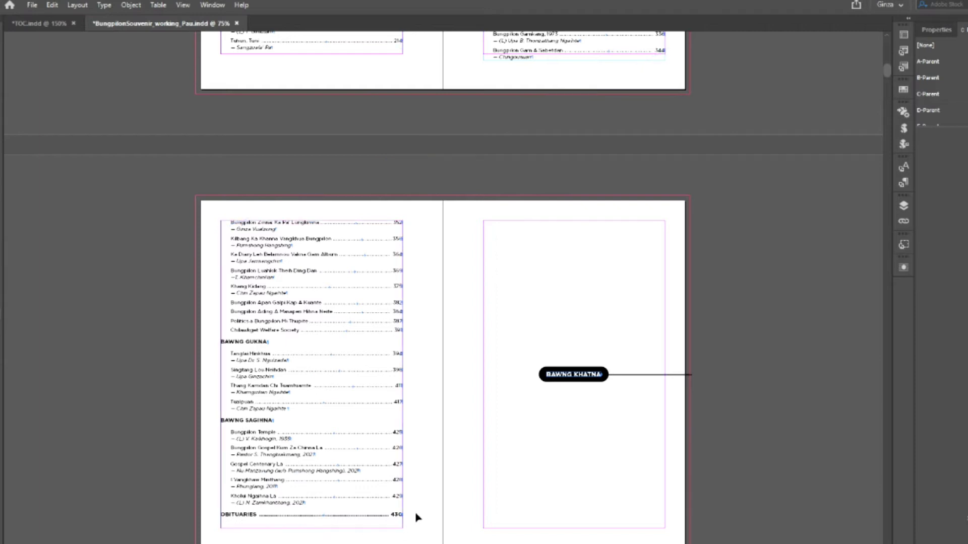
{"action": "left_click", "coordinate": [307, 529]}
{"action": "left_click_drag", "start_coordinate": [313, 528], "coordinate": [313, 539]}
{"action": "left_click", "coordinate": [433, 512]}
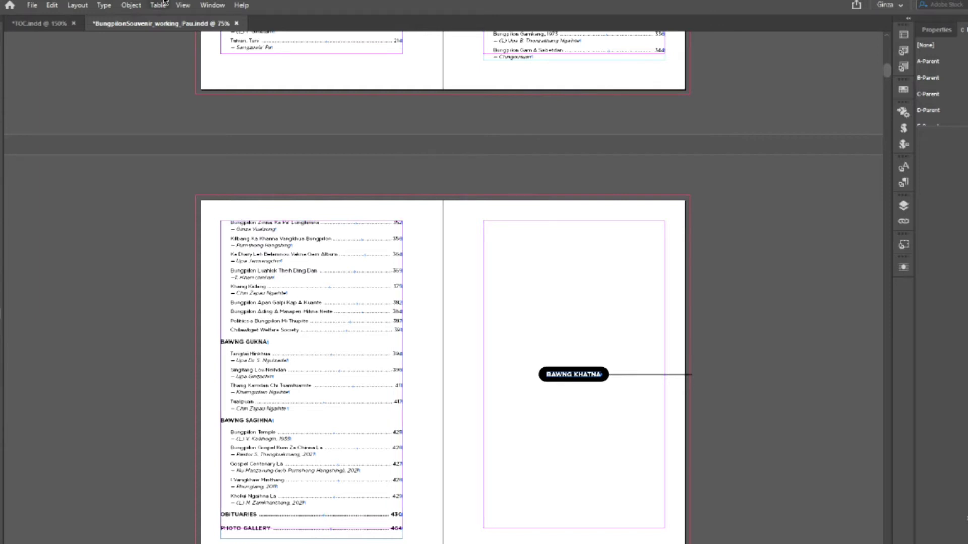
{"action": "left_click", "coordinate": [237, 23]}
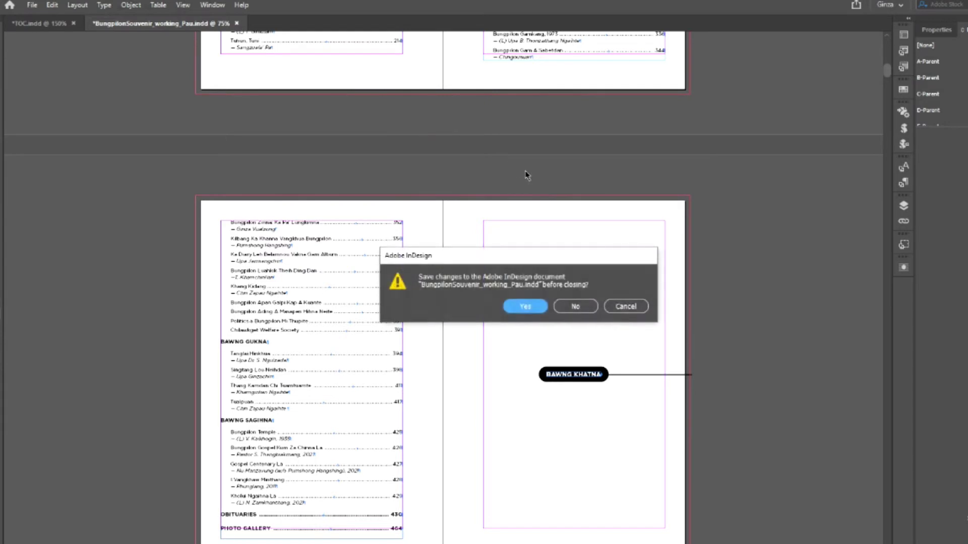
{"action": "left_click", "coordinate": [573, 309]}
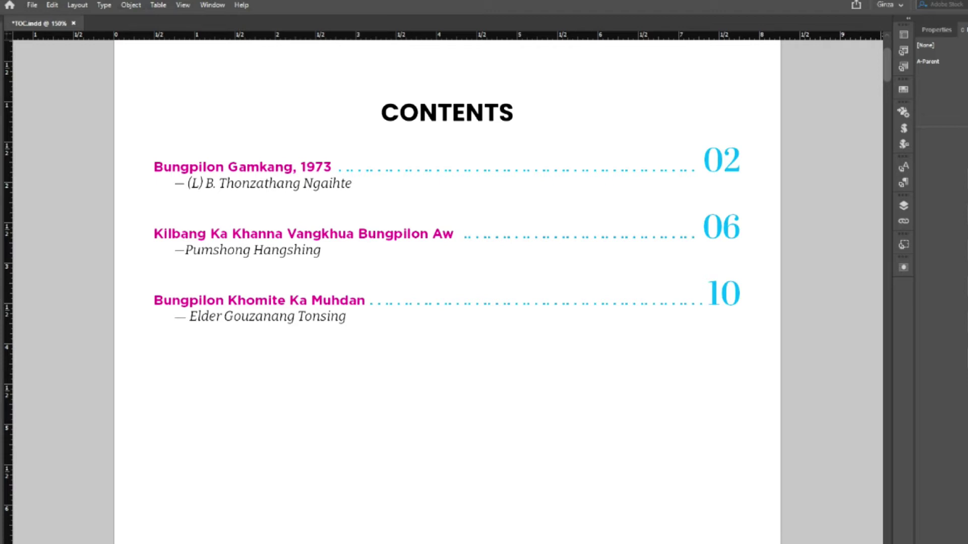
- Drag the contents frame's left edge right and its right edge left, then review the page
{"action": "left_click", "coordinate": [288, 301]}
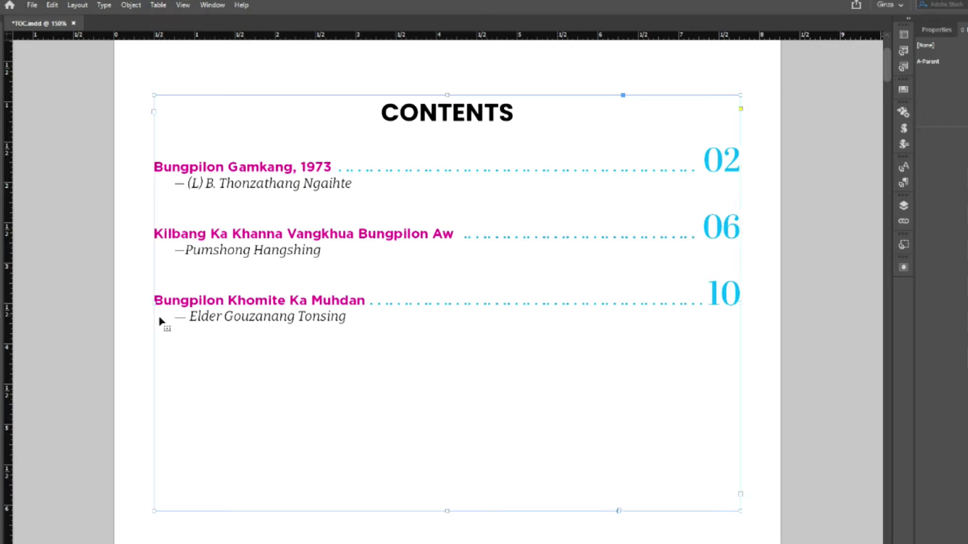
{"action": "left_click_drag", "start_coordinate": [161, 304], "coordinate": [183, 303]}
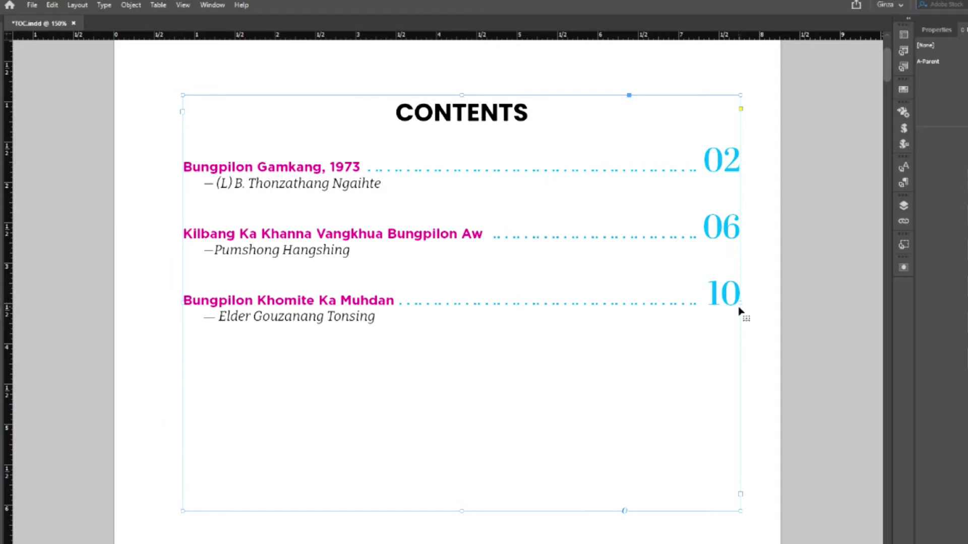
{"action": "left_click_drag", "start_coordinate": [739, 304], "coordinate": [690, 304]}
{"action": "left_click", "coordinate": [810, 301]}
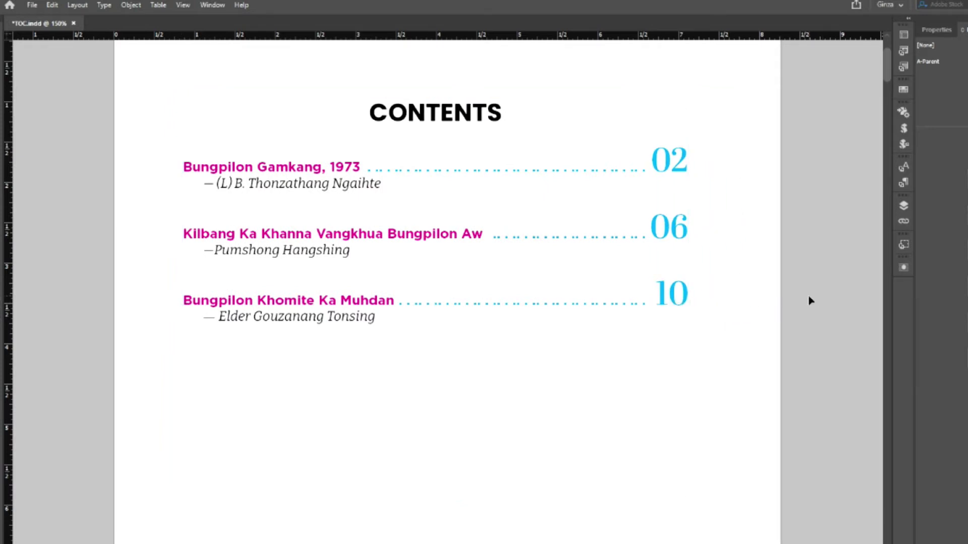
{"action": "scroll", "coordinate": [810, 300], "scroll_direction": "up", "scroll_amount": 2}
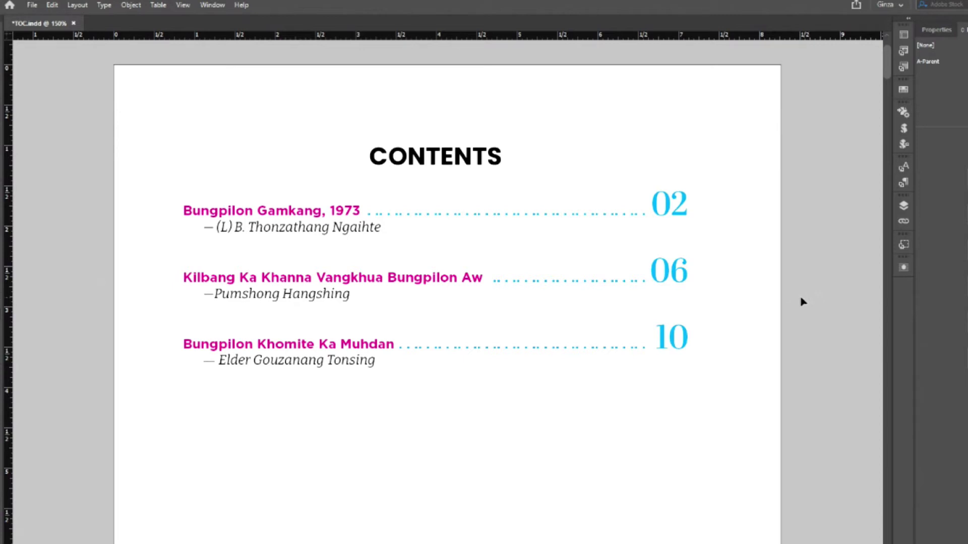
{"action": "scroll", "coordinate": [777, 327], "scroll_direction": "down", "scroll_amount": 6}
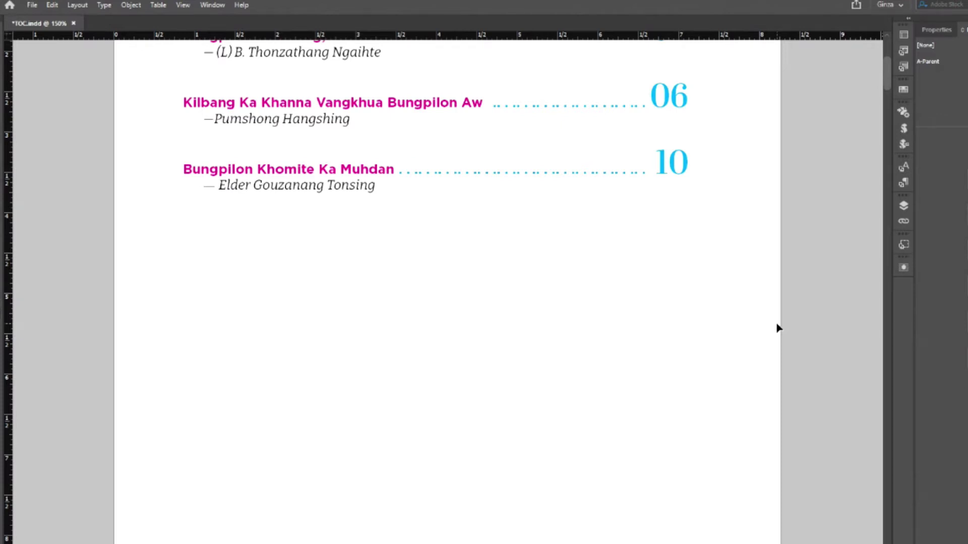
- In the Layers panel, reveal the hidden running header frame and delete it
{"action": "scroll", "coordinate": [778, 328], "scroll_direction": "down", "scroll_amount": 20}
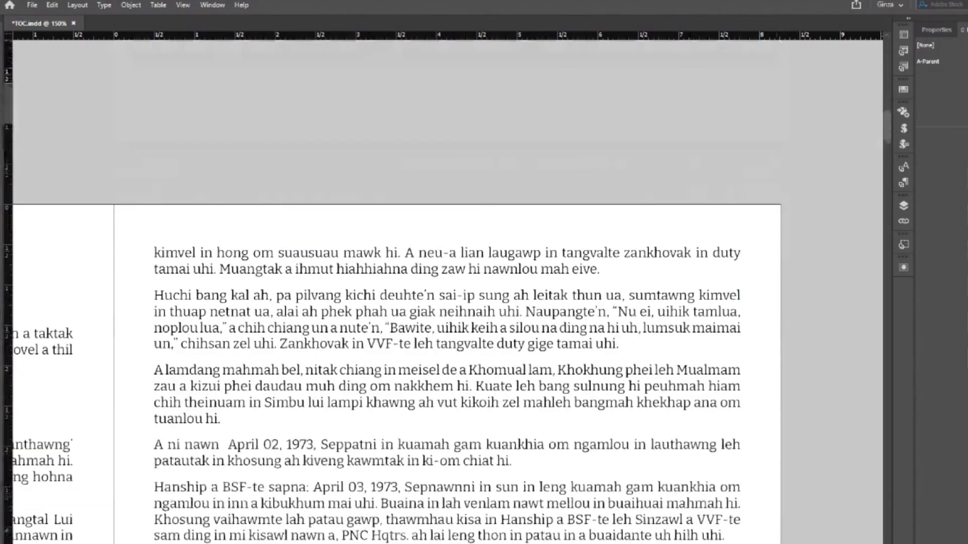
{"action": "scroll", "coordinate": [447, 287], "scroll_direction": "left", "scroll_amount": 2}
{"action": "scroll", "coordinate": [222, 411], "scroll_direction": "left", "scroll_amount": 10}
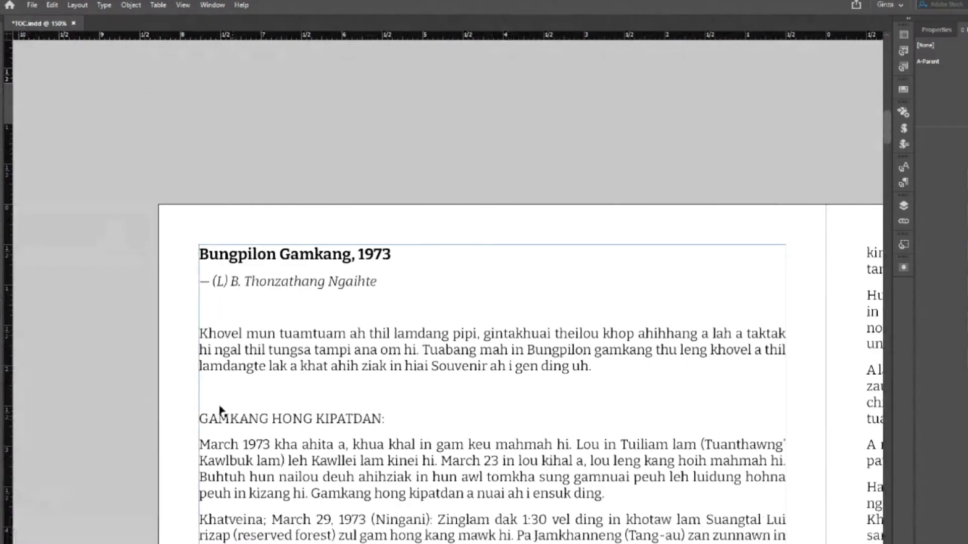
{"action": "left_click", "coordinate": [903, 206]}
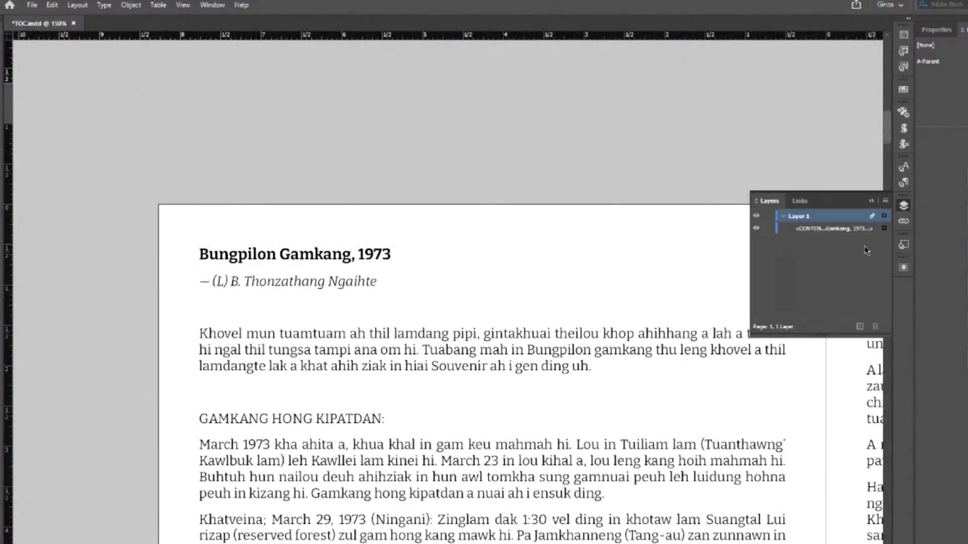
{"action": "left_click", "coordinate": [666, 238]}
{"action": "left_click", "coordinate": [790, 240]}
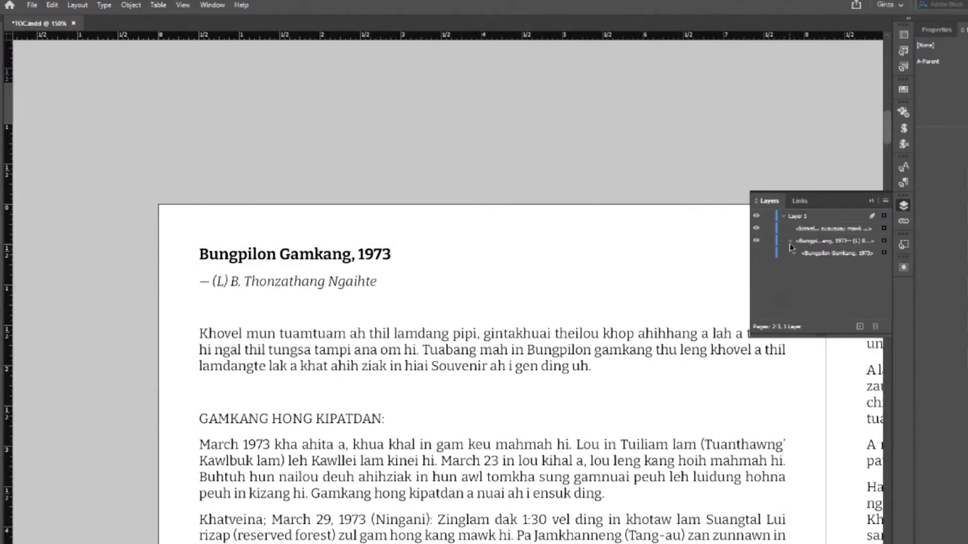
{"action": "left_click", "coordinate": [756, 252]}
{"action": "left_click_drag", "start_coordinate": [274, 221], "coordinate": [279, 170]}
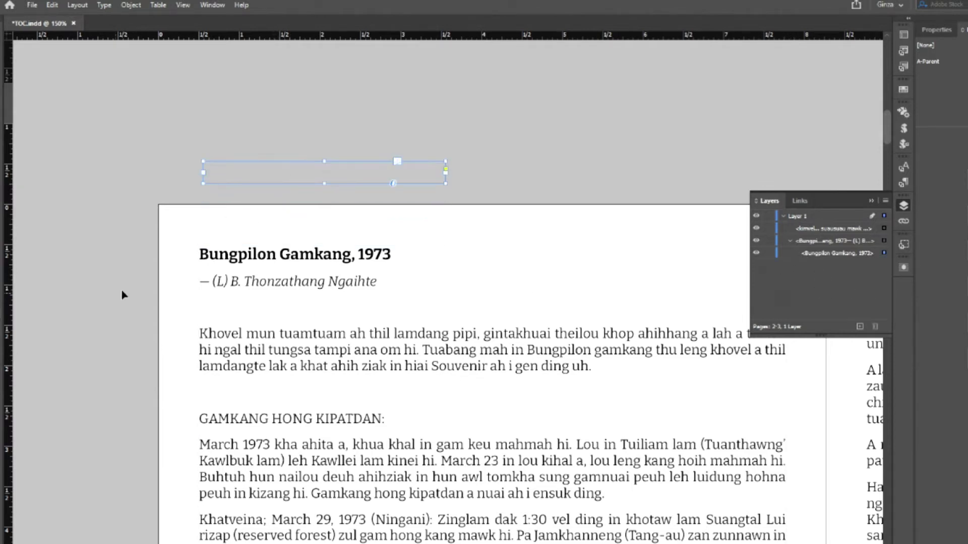
{"action": "key", "text": "Delete"}
- Save the document and return to the CONTENTS page
{"action": "left_click", "coordinate": [31, 5]}
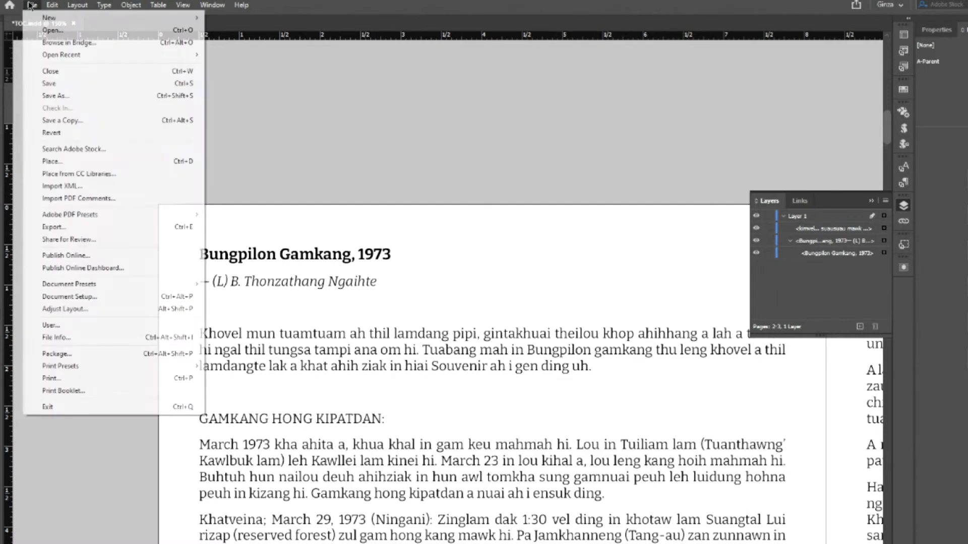
{"action": "left_click", "coordinate": [47, 84]}
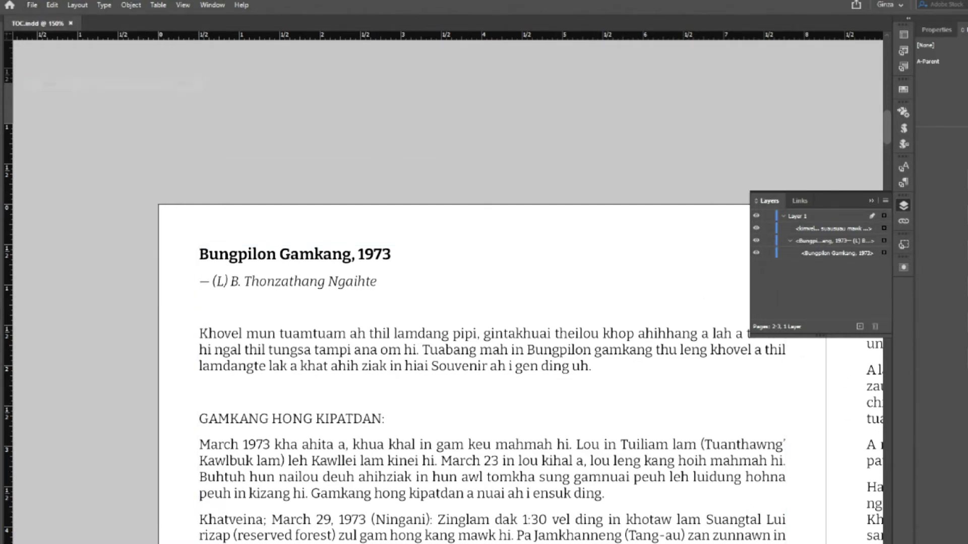
{"action": "scroll", "coordinate": [555, 430], "scroll_direction": "right", "scroll_amount": 3}
{"action": "scroll", "coordinate": [555, 430], "scroll_direction": "up", "scroll_amount": 10}
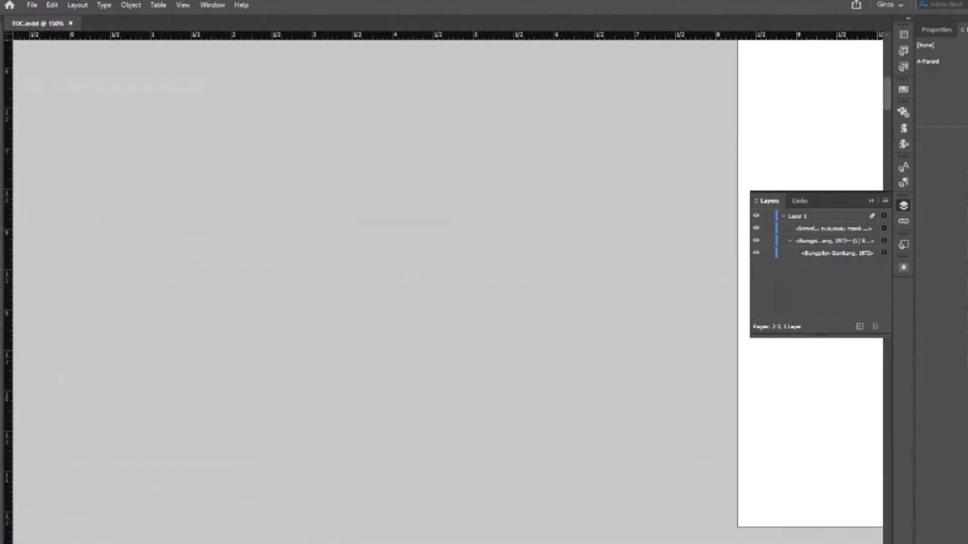
{"action": "scroll", "coordinate": [733, 529], "scroll_direction": "right", "scroll_amount": 15}
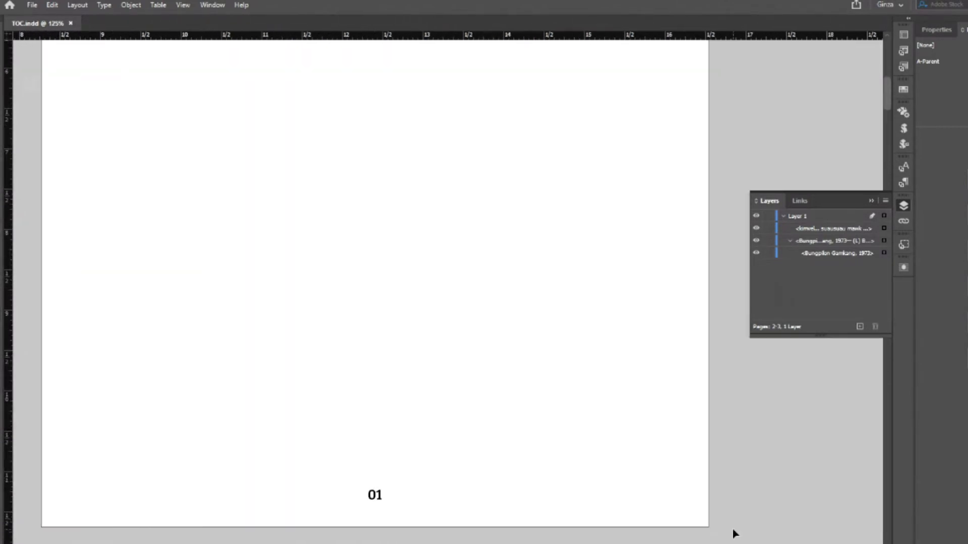
{"action": "key", "text": "ctrl+minus"}
{"action": "key", "text": "shift+Page_Up"}
- Update the table of contents from the selected contents frame
{"action": "left_click", "coordinate": [367, 197]}
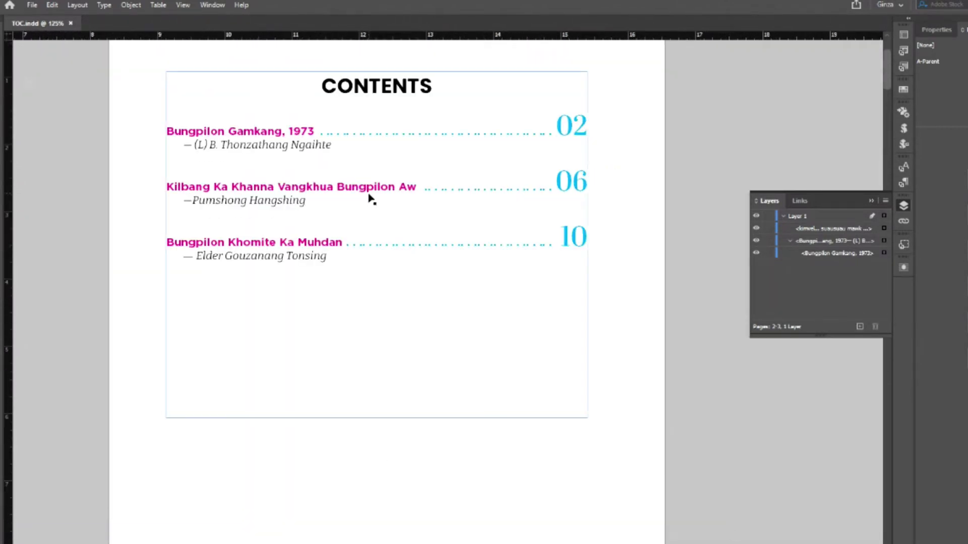
{"action": "left_click", "coordinate": [76, 5]}
{"action": "left_click", "coordinate": [115, 251]}
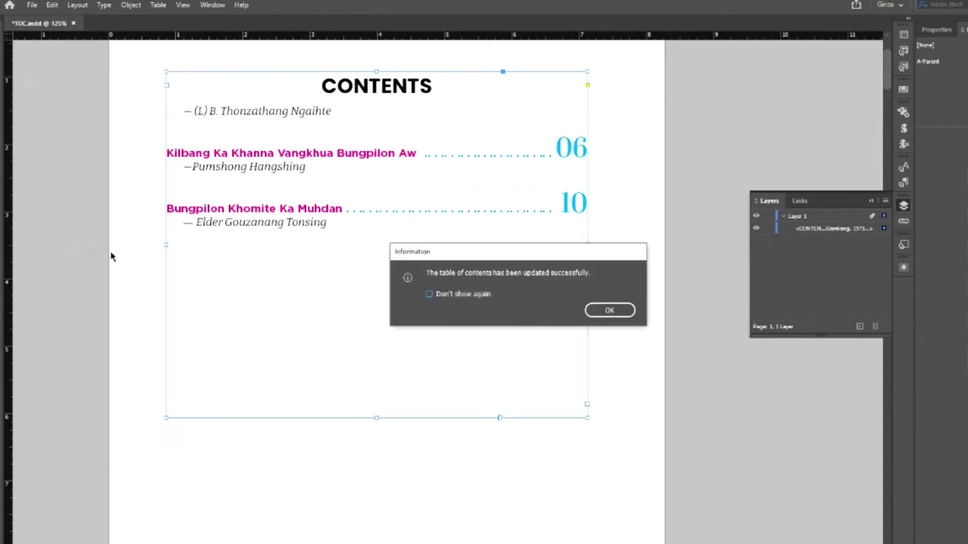
{"action": "left_click", "coordinate": [601, 315]}
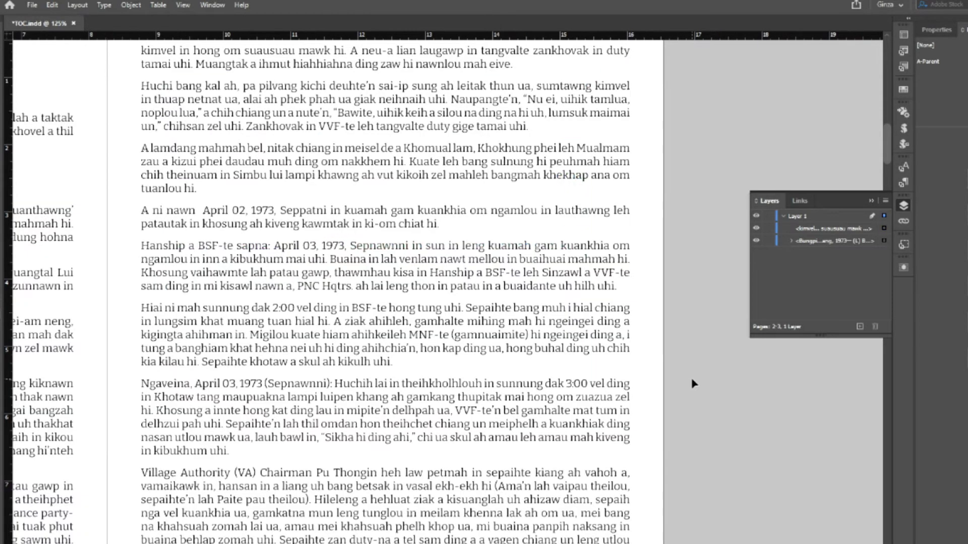
- Select the article heading Bungpilon Gamkang, 1973 and change it to uppercase
{"action": "scroll", "coordinate": [694, 384], "scroll_direction": "left", "scroll_amount": 10}
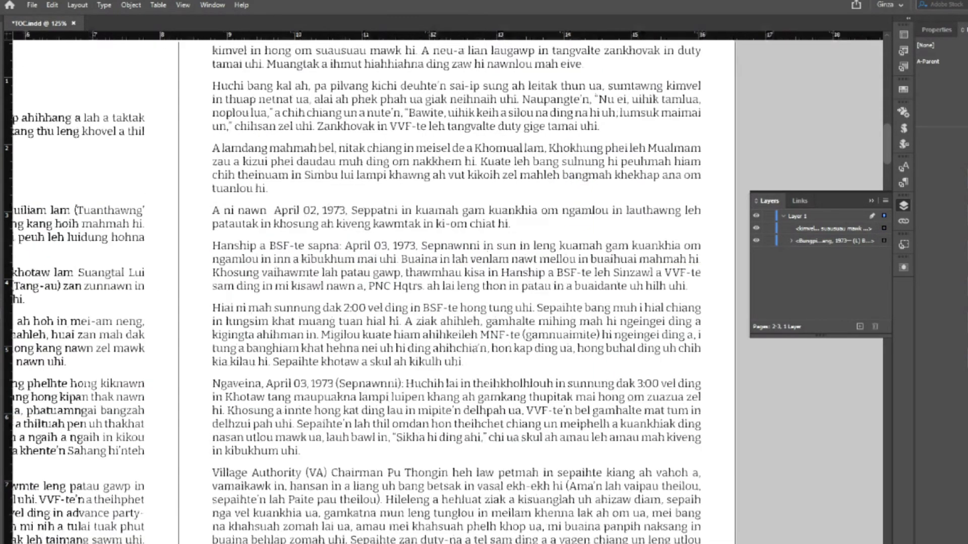
{"action": "scroll", "coordinate": [474, 447], "scroll_direction": "up", "scroll_amount": 5}
{"action": "scroll", "coordinate": [474, 448], "scroll_direction": "up", "scroll_amount": 10}
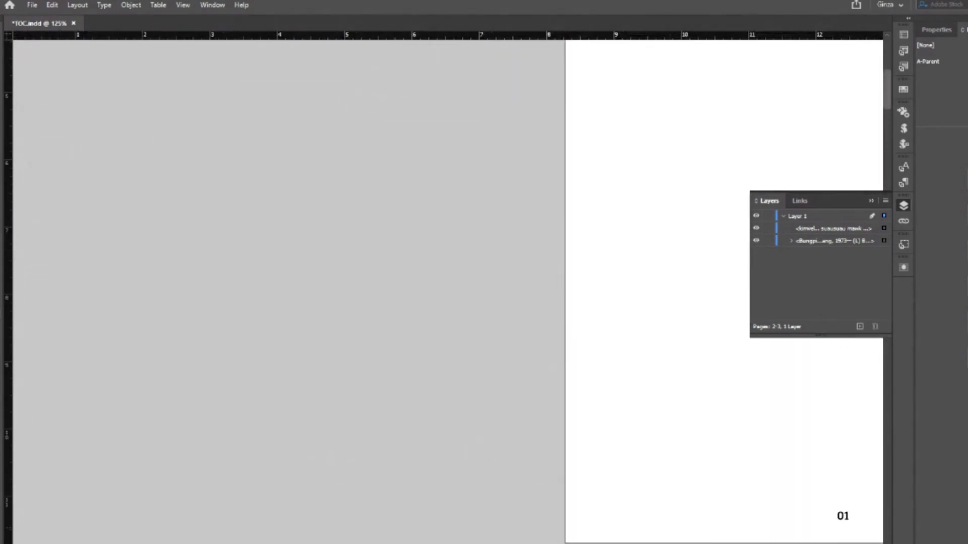
{"action": "scroll", "coordinate": [468, 448], "scroll_direction": "right", "scroll_amount": 8}
{"action": "scroll", "coordinate": [467, 447], "scroll_direction": "down", "scroll_amount": 10}
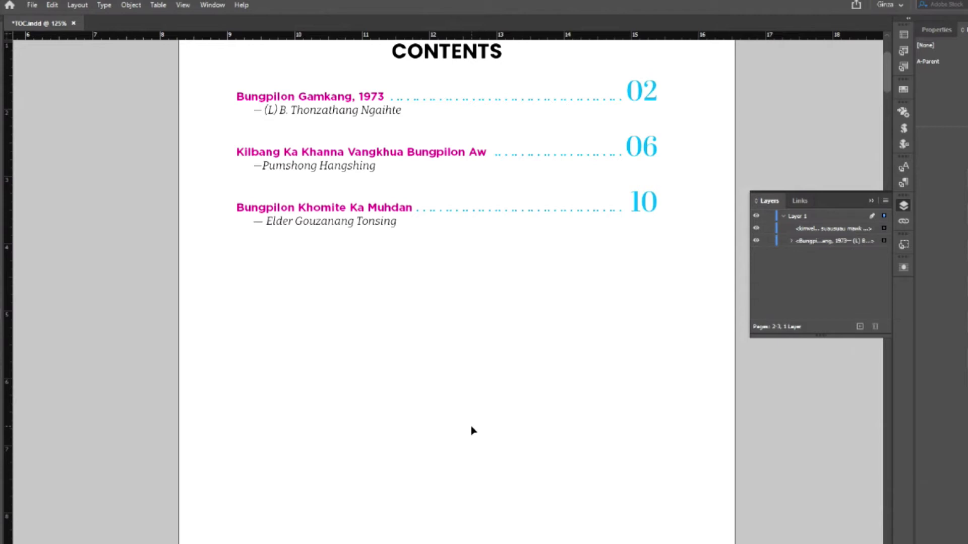
{"action": "scroll", "coordinate": [473, 430], "scroll_direction": "down", "scroll_amount": 15}
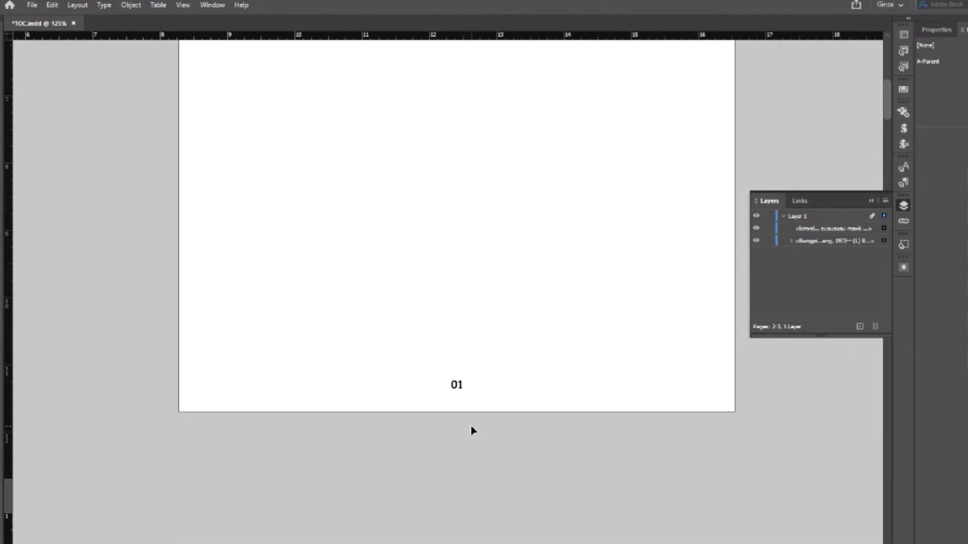
{"action": "scroll", "coordinate": [472, 430], "scroll_direction": "down", "scroll_amount": 1}
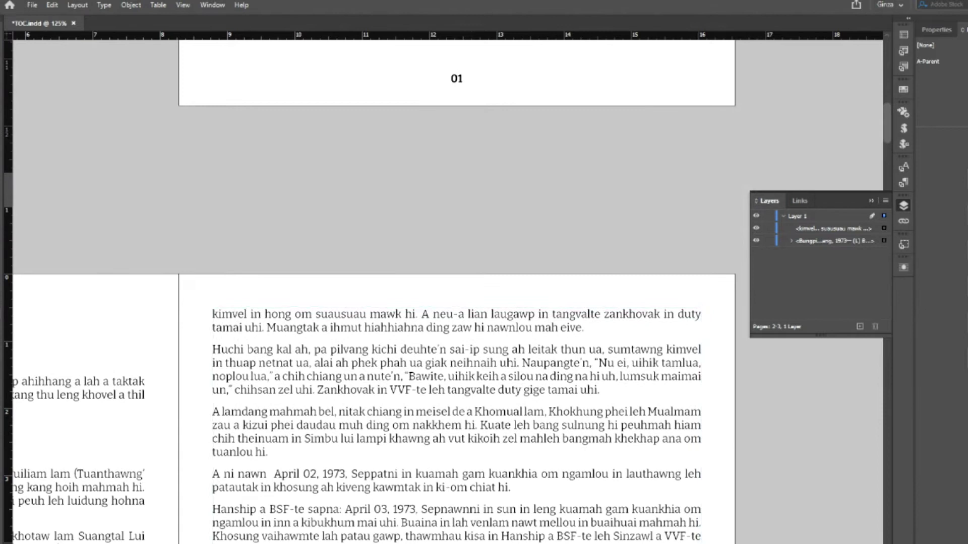
{"action": "scroll", "coordinate": [473, 430], "scroll_direction": "left", "scroll_amount": 10}
{"action": "scroll", "coordinate": [255, 323], "scroll_direction": "left", "scroll_amount": 1}
{"action": "left_click", "coordinate": [255, 319]}
{"action": "left_click_drag", "start_coordinate": [341, 315], "coordinate": [173, 315]}
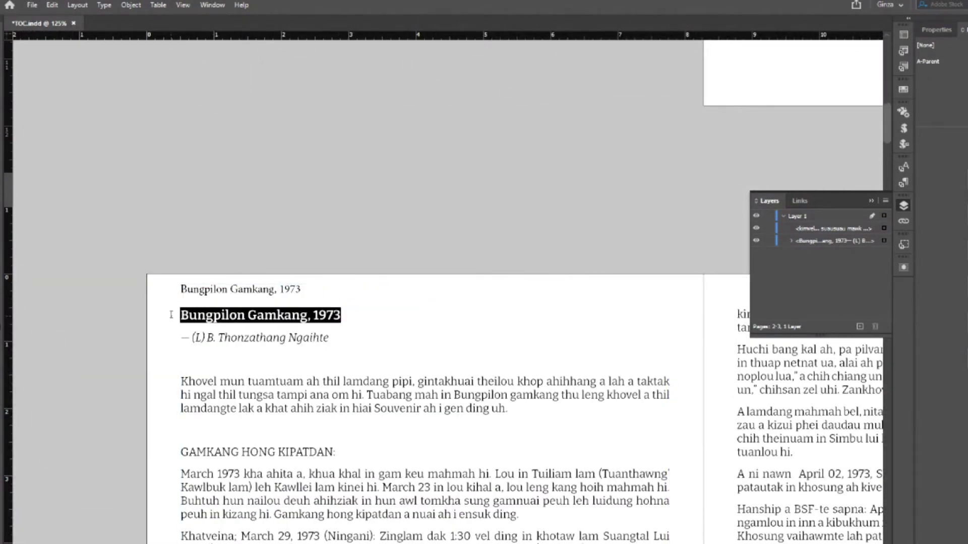
{"action": "left_click", "coordinate": [158, 5]}
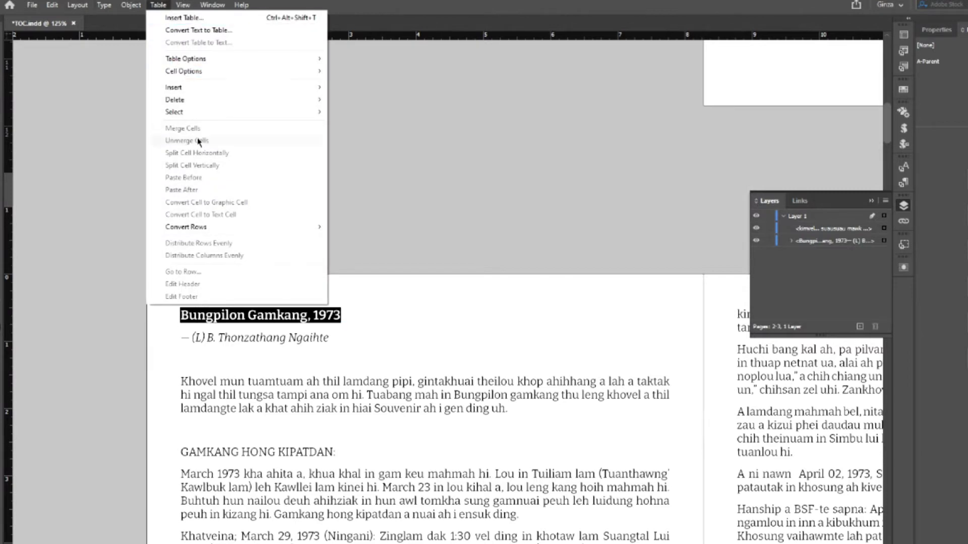
{"action": "mouse_move", "coordinate": [104, 4]}
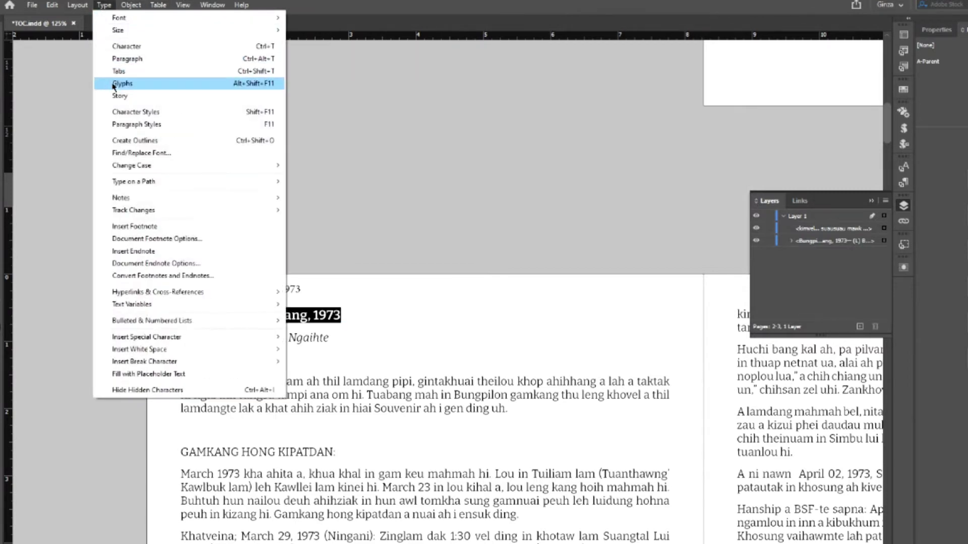
{"action": "mouse_move", "coordinate": [153, 165]}
{"action": "left_click", "coordinate": [320, 166]}
{"action": "left_click", "coordinate": [386, 315]}
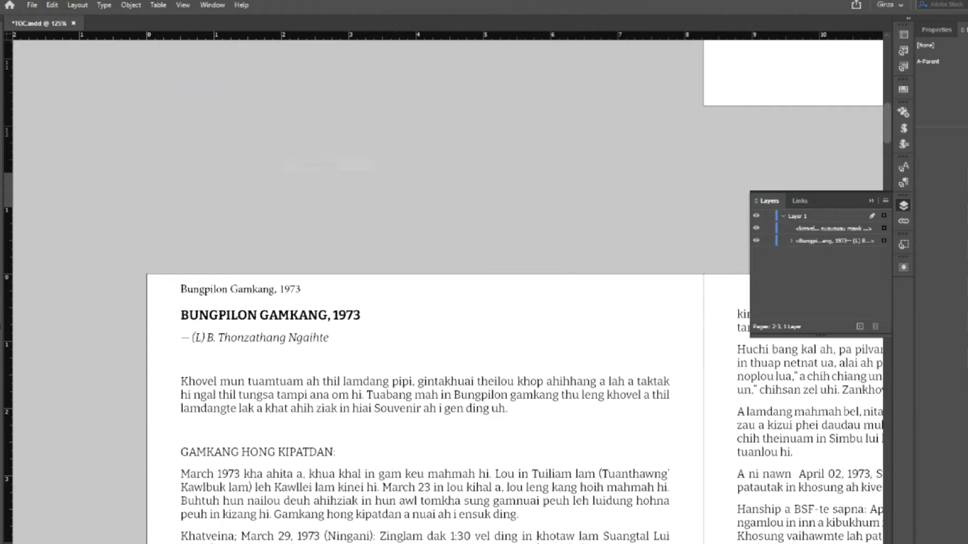
- Delete the running-header line's frame above the first article
{"action": "left_click", "coordinate": [255, 290]}
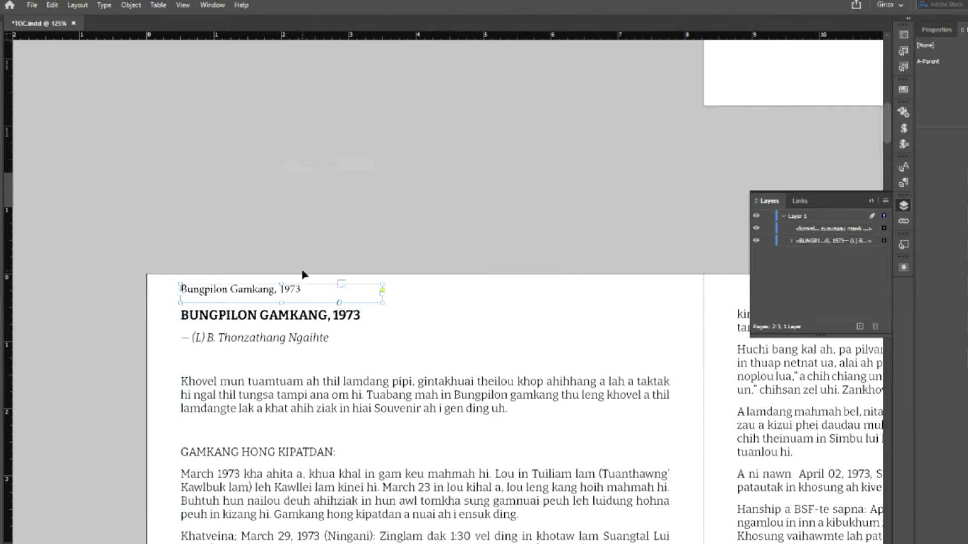
{"action": "key", "text": "Delete"}
{"action": "scroll", "coordinate": [303, 275], "scroll_direction": "down", "scroll_amount": 5}
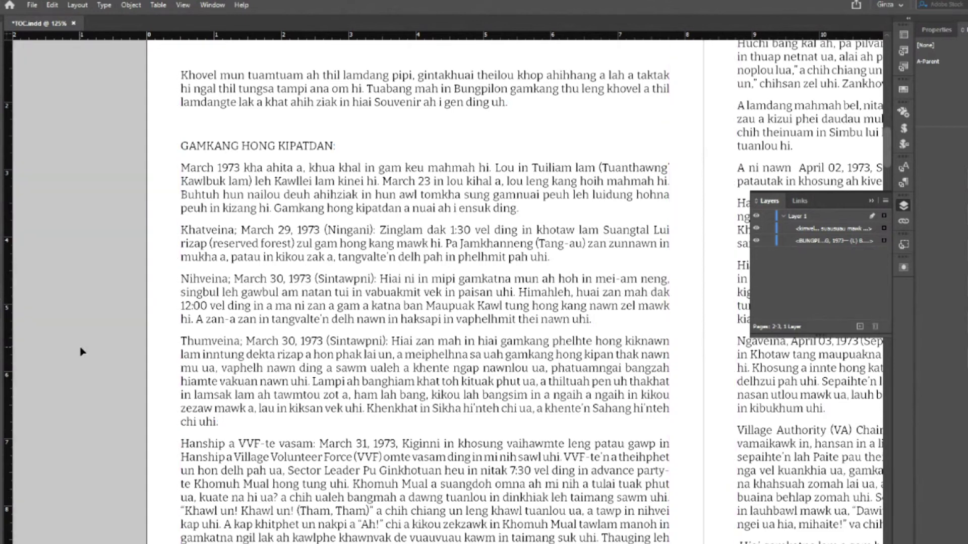
{"action": "key", "text": "ctrl+z"}
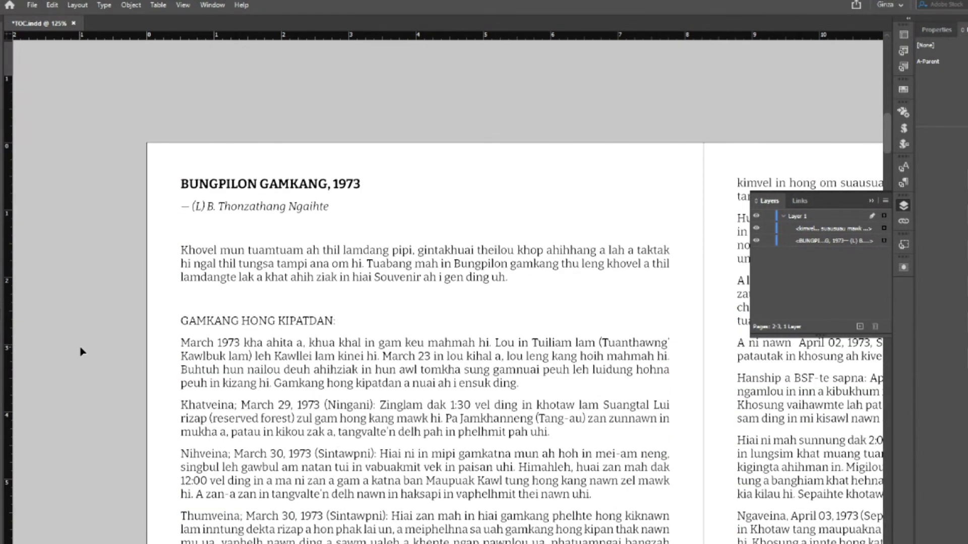
- Select the heading BUNGPILON GAMKANG, 1973 in the main frame and convert it to Title Case
{"action": "left_click", "coordinate": [290, 216]}
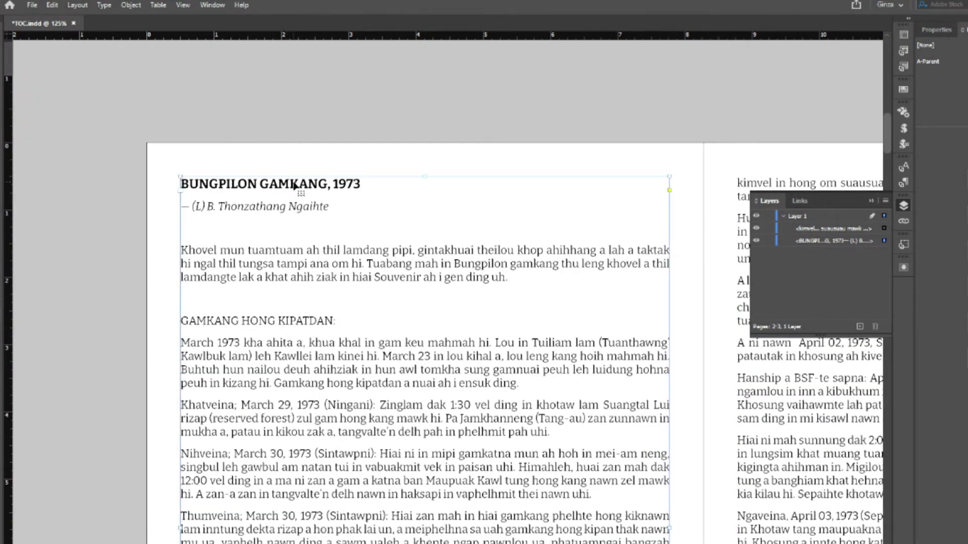
{"action": "double_click", "coordinate": [295, 186]}
{"action": "left_click_drag", "start_coordinate": [370, 185], "coordinate": [174, 185]}
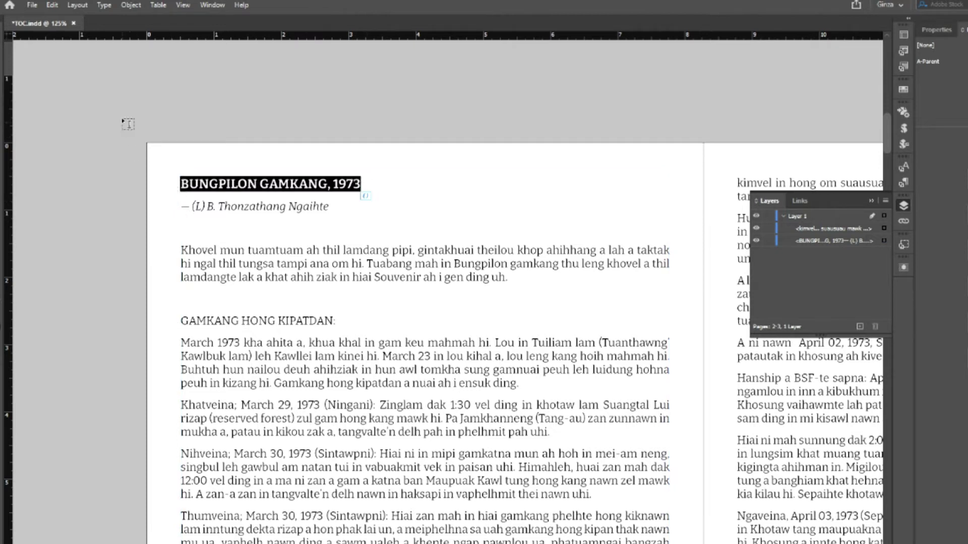
{"action": "left_click", "coordinate": [104, 5]}
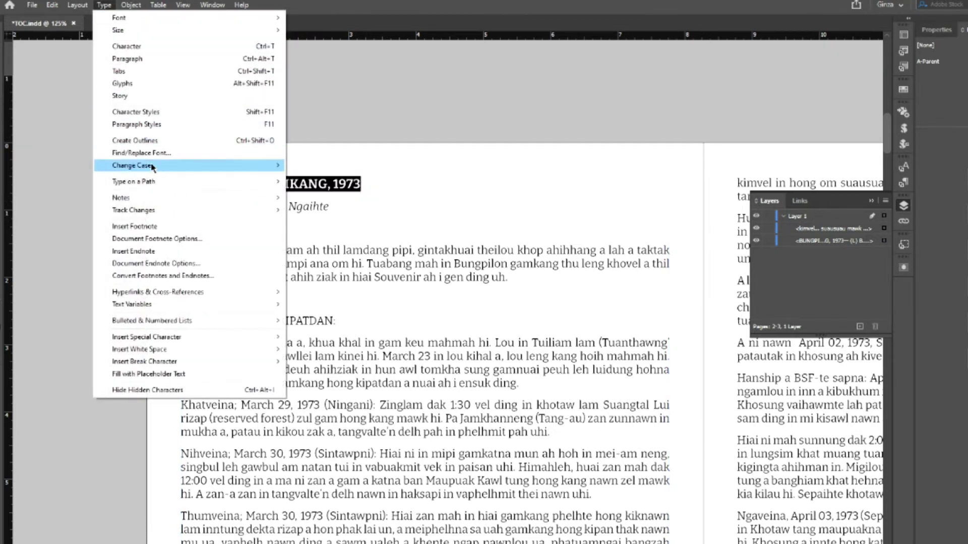
{"action": "mouse_move", "coordinate": [153, 166]}
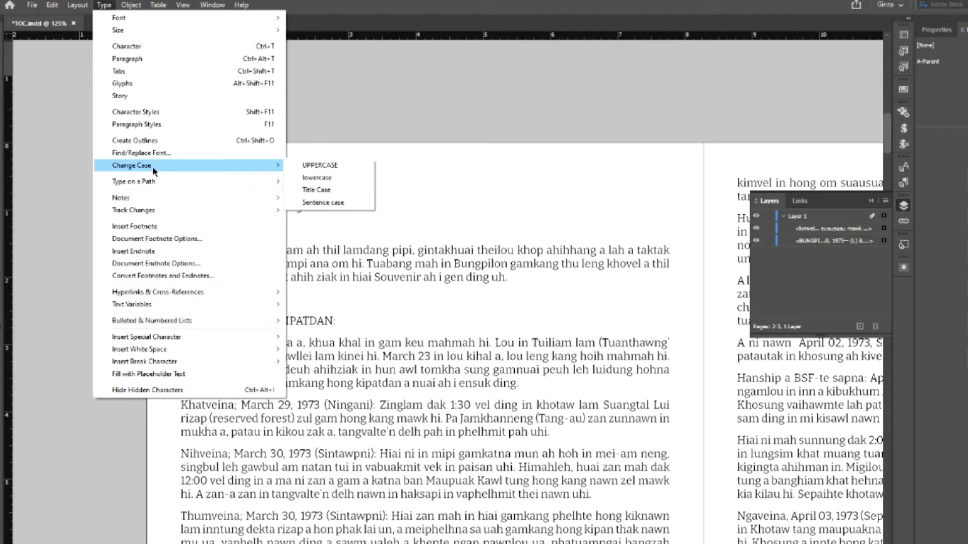
{"action": "left_click", "coordinate": [315, 189]}
{"action": "left_click", "coordinate": [308, 186]}
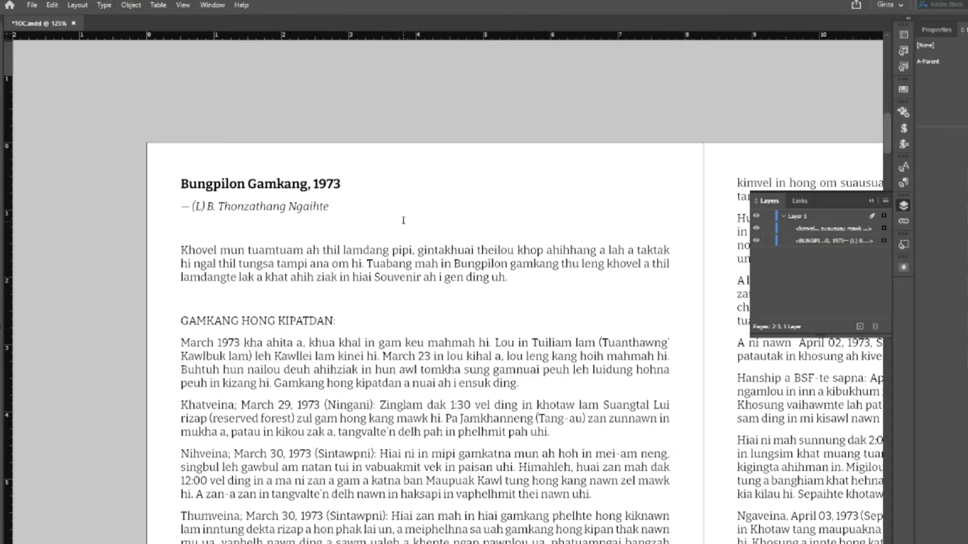
{"action": "left_click", "coordinate": [904, 183]}
- Edit the Title paragraph style's Basic Character Formats to set Case to All Caps
{"action": "right_click", "coordinate": [784, 265]}
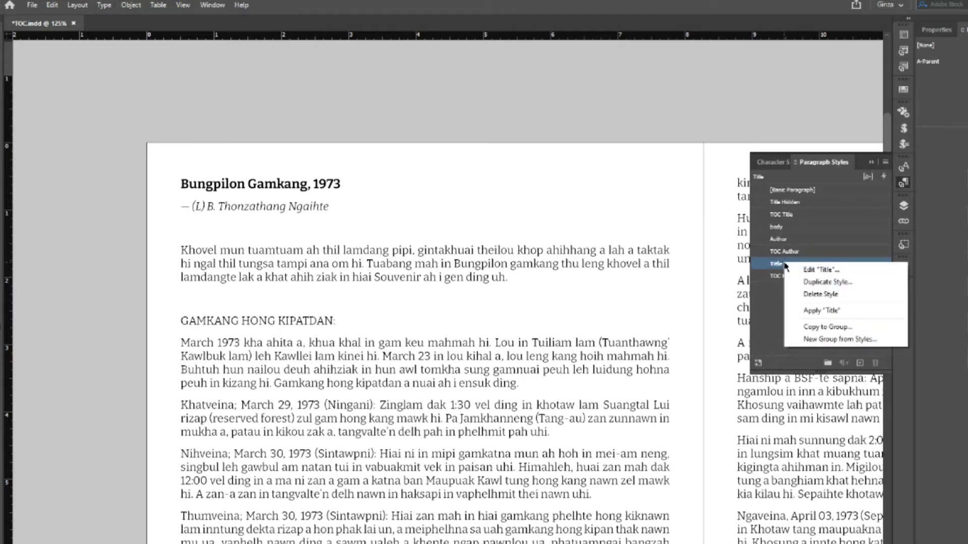
{"action": "left_click", "coordinate": [807, 271]}
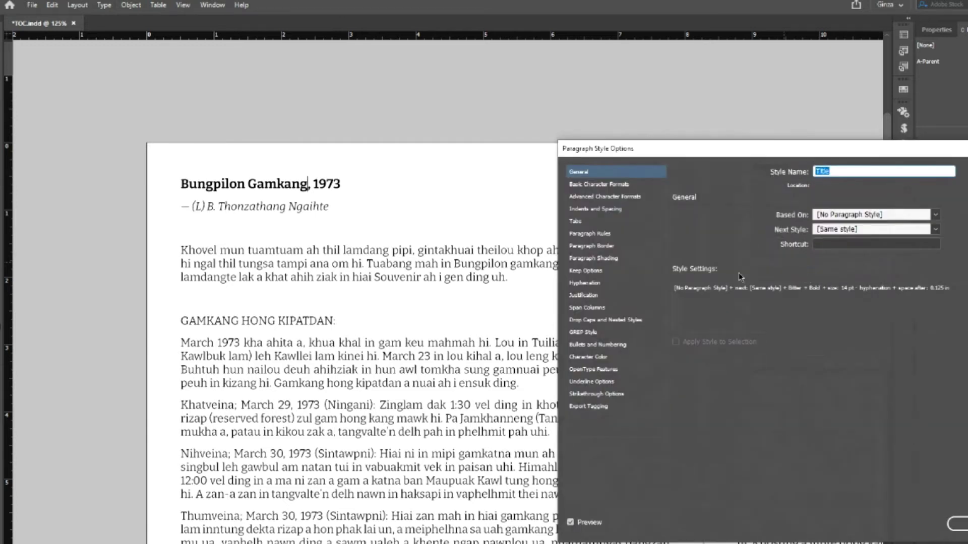
{"action": "left_click", "coordinate": [593, 184]}
{"action": "left_click", "coordinate": [745, 286]}
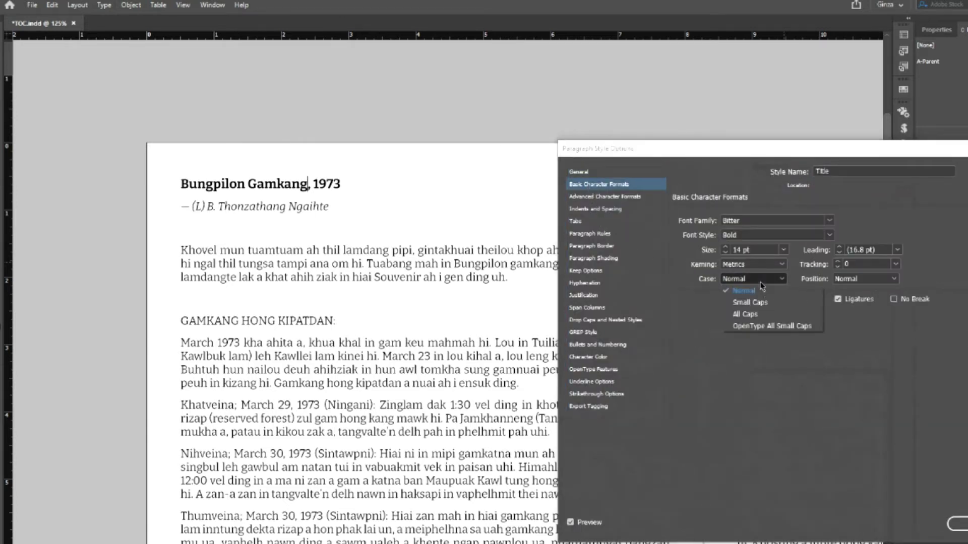
{"action": "left_click", "coordinate": [740, 316]}
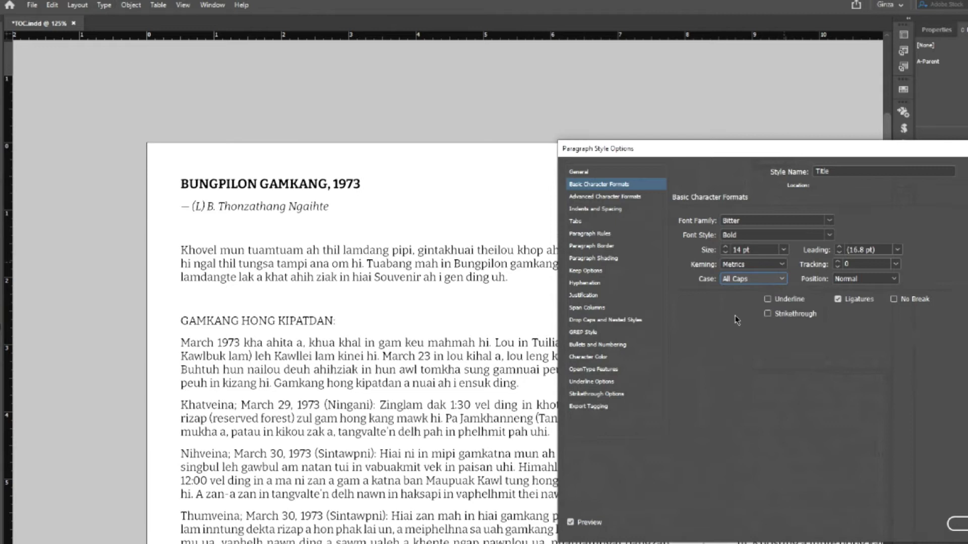
{"action": "left_click", "coordinate": [958, 524]}
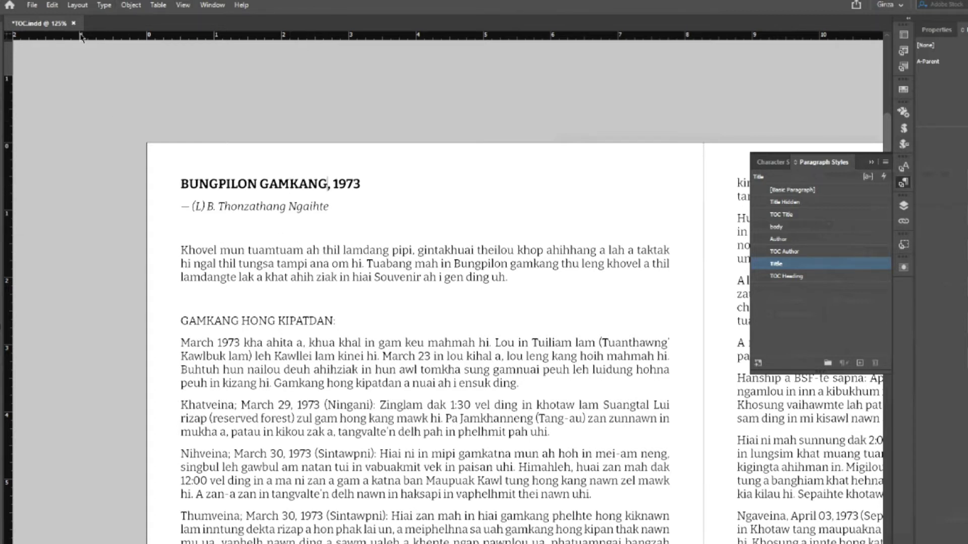
- Include the Title style in the contents with the TOC Title entry style and regenerate it
{"action": "left_click", "coordinate": [79, 5]}
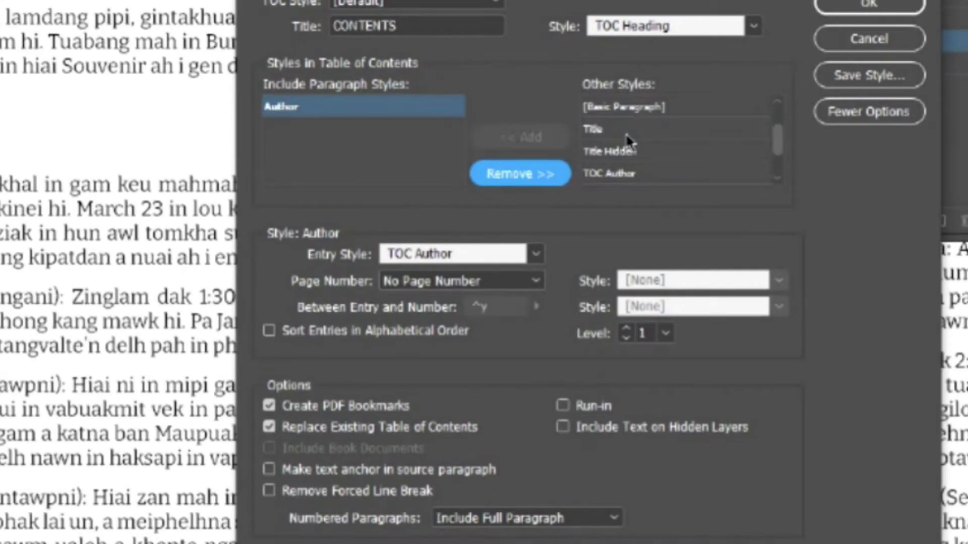
{"action": "left_click", "coordinate": [625, 129]}
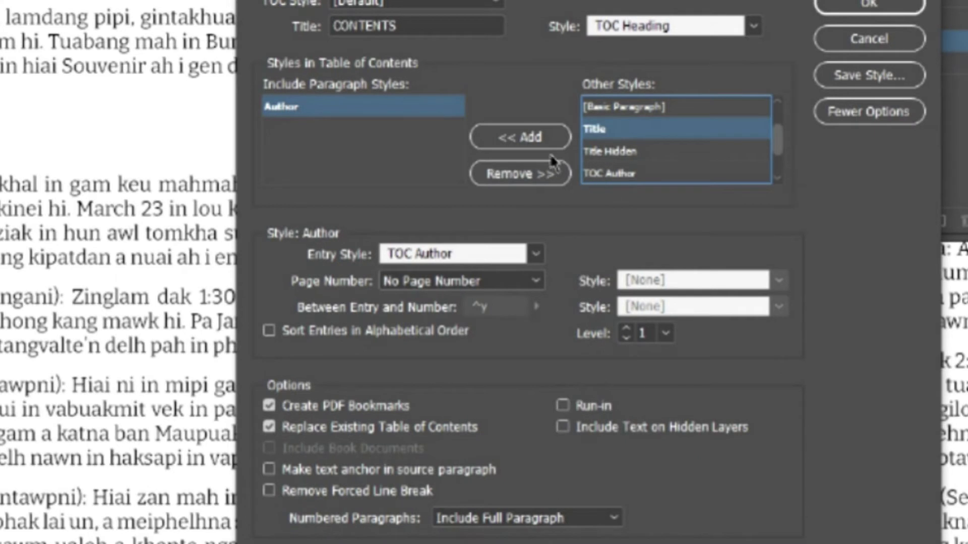
{"action": "left_click", "coordinate": [541, 135]}
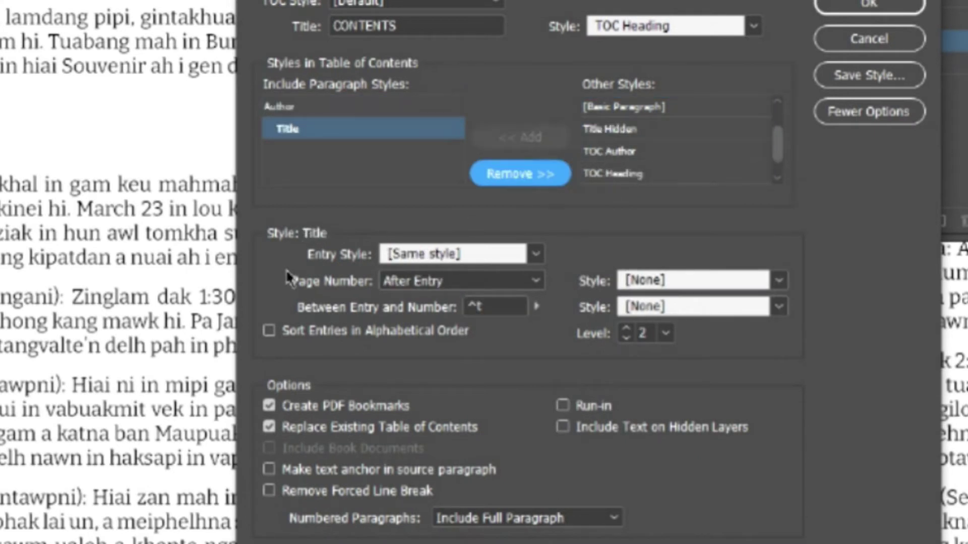
{"action": "left_click", "coordinate": [535, 255]}
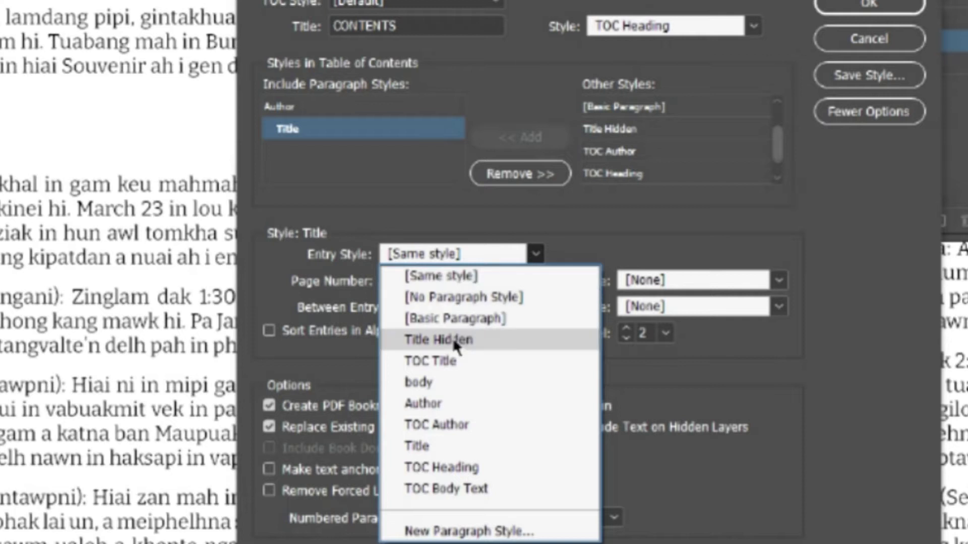
{"action": "left_click", "coordinate": [441, 365]}
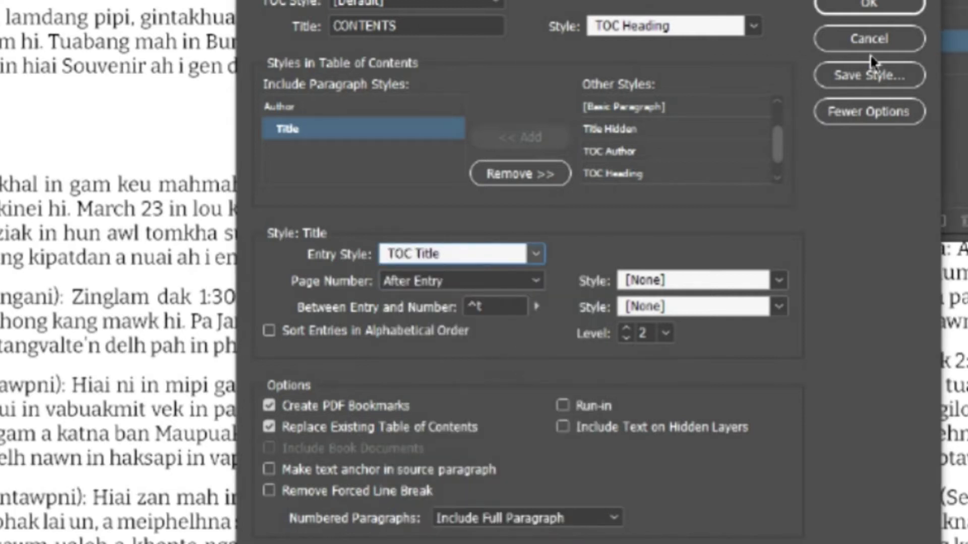
{"action": "left_click", "coordinate": [884, 7]}
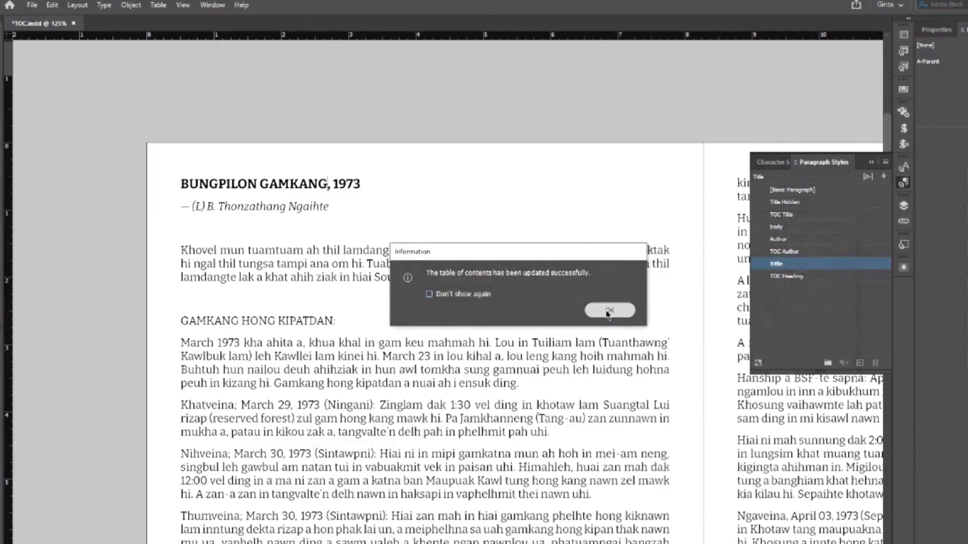
{"action": "left_click", "coordinate": [609, 310]}
{"action": "scroll", "coordinate": [529, 437], "scroll_direction": "right", "scroll_amount": 3}
{"action": "scroll", "coordinate": [529, 438], "scroll_direction": "up", "scroll_amount": 5}
{"action": "scroll", "coordinate": [583, 501], "scroll_direction": "up", "scroll_amount": 6}
{"action": "scroll", "coordinate": [473, 468], "scroll_direction": "right", "scroll_amount": 10}
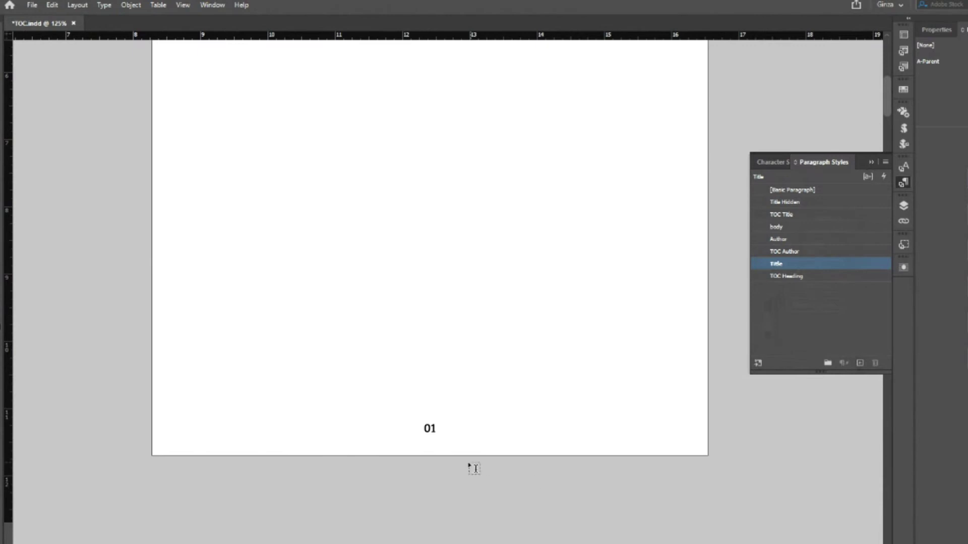
{"action": "scroll", "coordinate": [474, 468], "scroll_direction": "down", "scroll_amount": 10}
{"action": "scroll", "coordinate": [469, 463], "scroll_direction": "up", "scroll_amount": 4}
{"action": "left_click", "coordinate": [343, 290]}
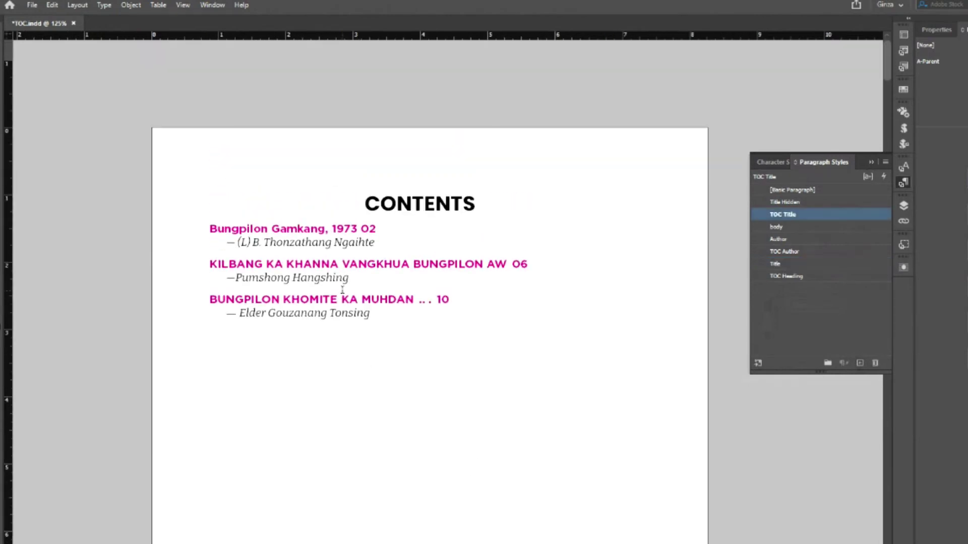
{"action": "key", "text": "Escape"}
{"action": "left_click", "coordinate": [77, 5]}
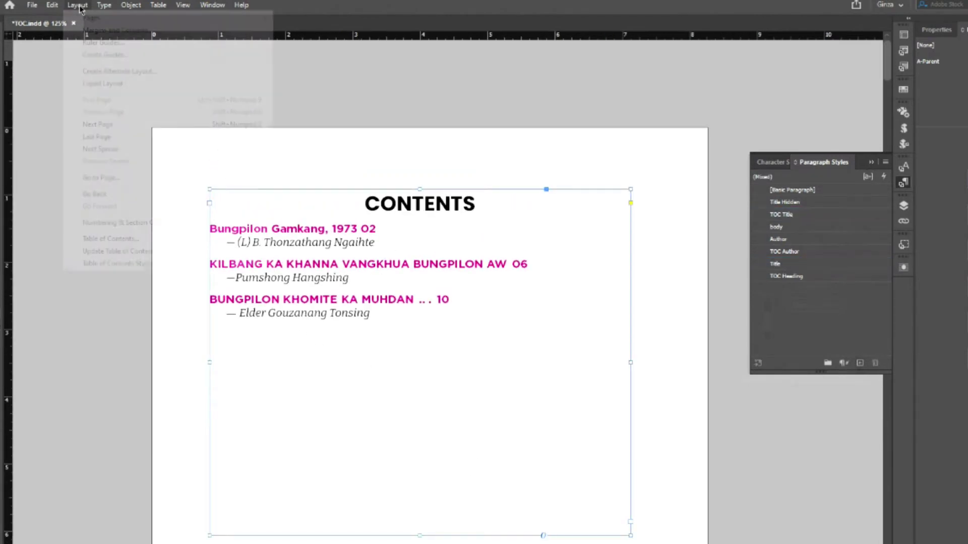
{"action": "left_click", "coordinate": [114, 251]}
{"action": "left_click", "coordinate": [616, 312]}
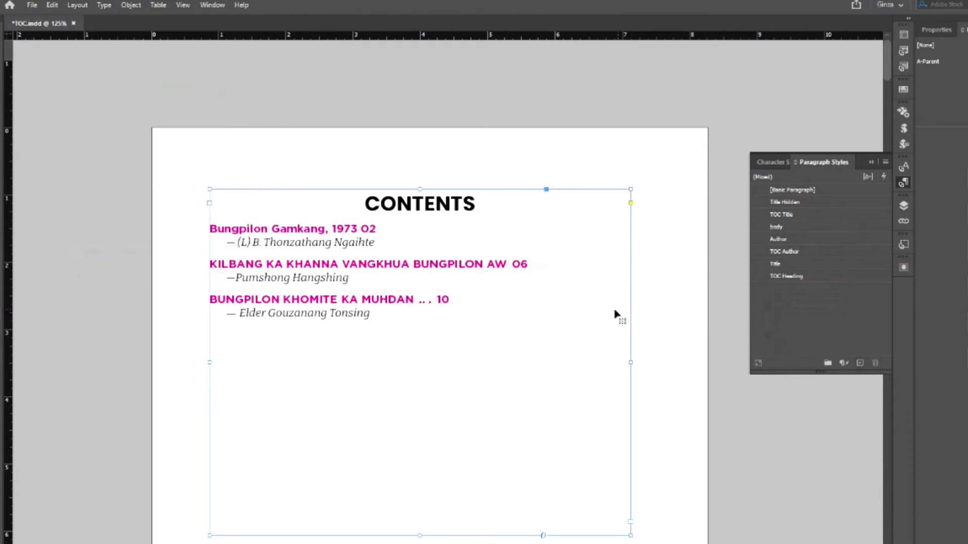
{"action": "double_click", "coordinate": [327, 231]}
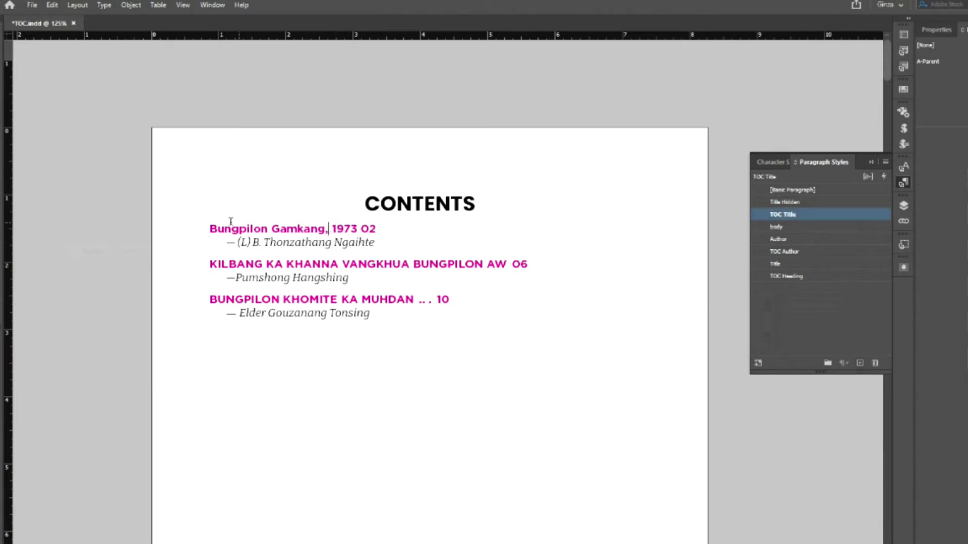
{"action": "left_click_drag", "start_coordinate": [209, 228], "coordinate": [376, 229]}
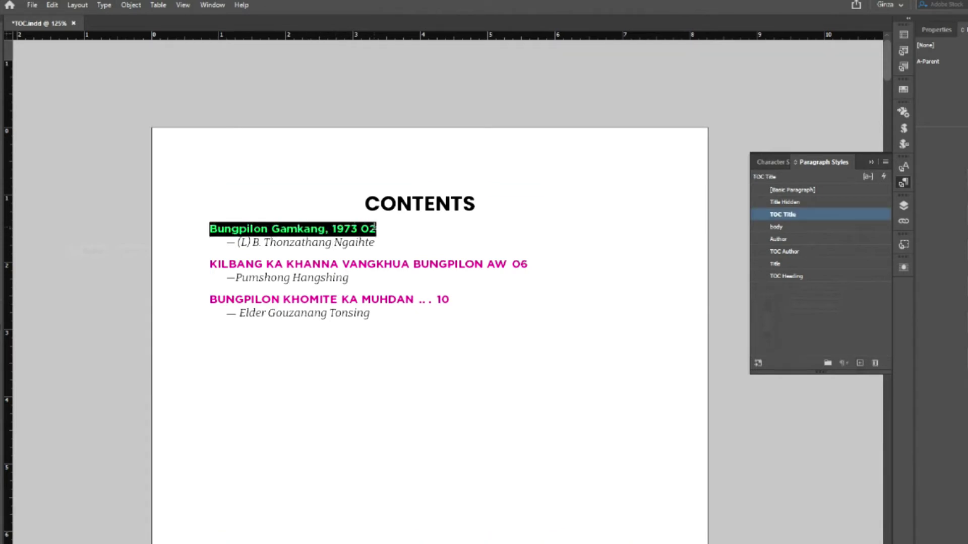
{"action": "left_click", "coordinate": [361, 229]}
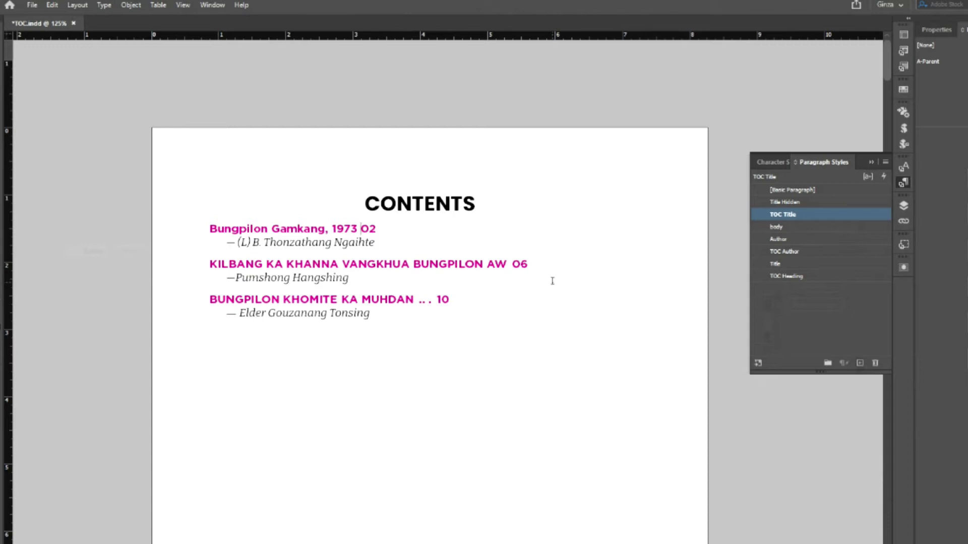
{"action": "scroll", "coordinate": [434, 380], "scroll_direction": "down", "scroll_amount": 10}
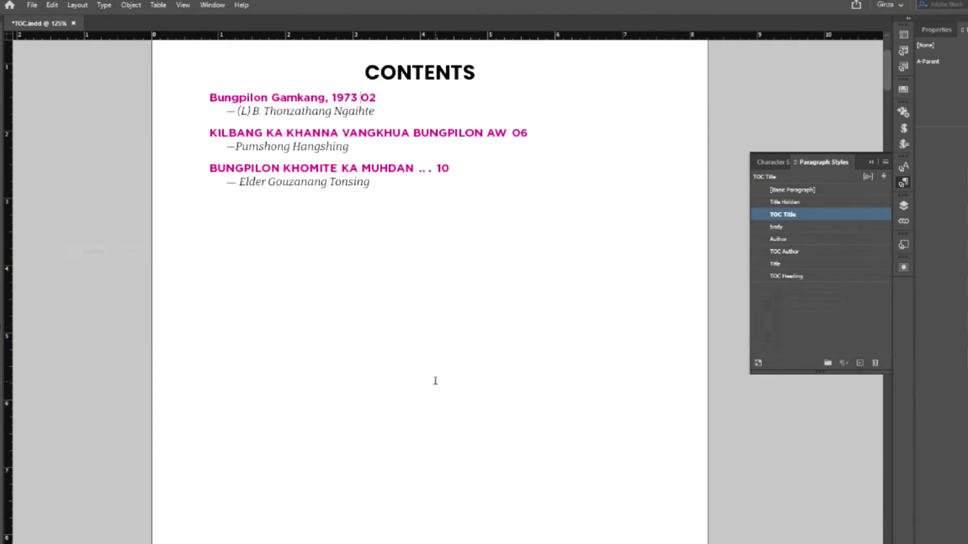
- Find the Kilbang article's opening page, zoom to 100%, and select its KILBANG KA KHANNA VANGKHUA BUNGPILON AW heading
{"action": "scroll", "coordinate": [434, 380], "scroll_direction": "down", "scroll_amount": 15}
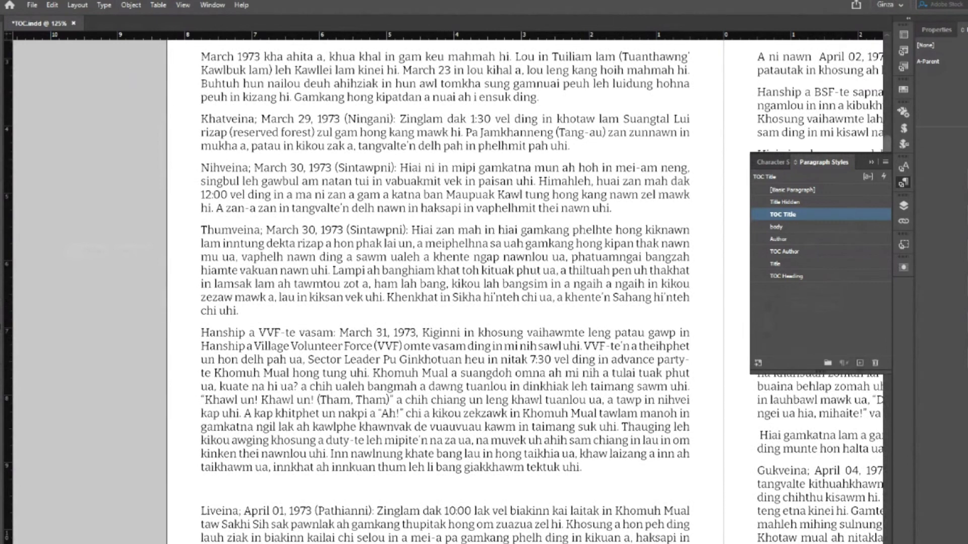
{"action": "scroll", "coordinate": [523, 452], "scroll_direction": "down", "scroll_amount": 10}
{"action": "scroll", "coordinate": [522, 452], "scroll_direction": "right", "scroll_amount": 3}
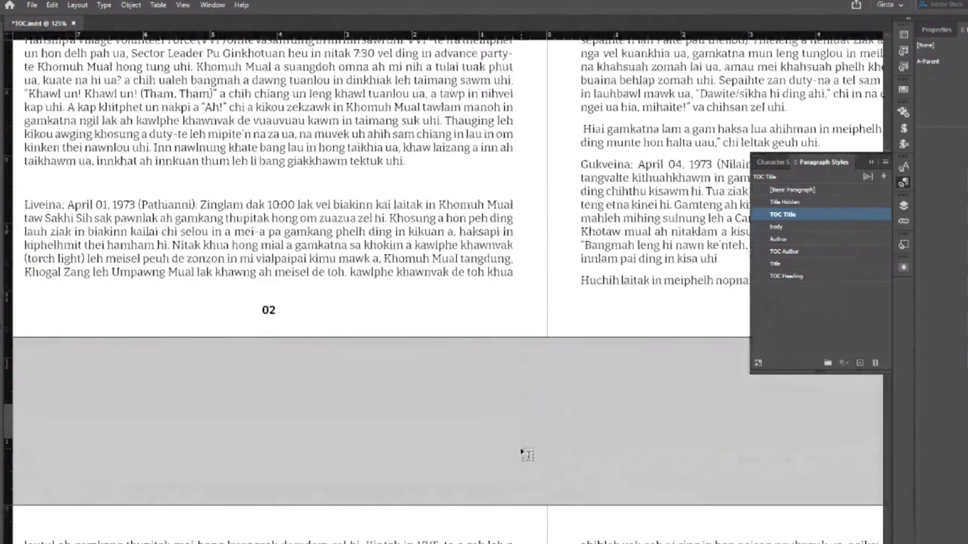
{"action": "key", "text": "ctrl+minus"}
{"action": "key", "text": "ctrl+minus"}
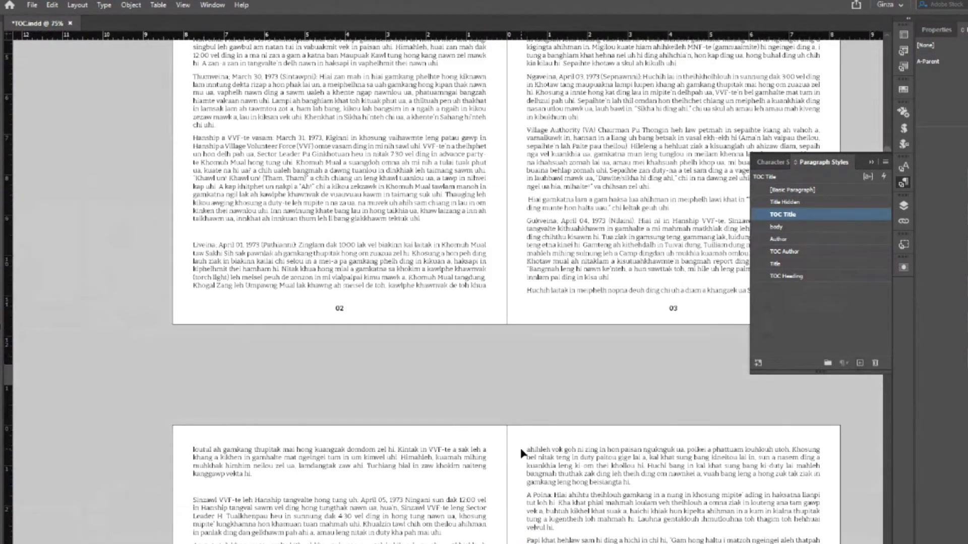
{"action": "key", "text": "ctrl+minus"}
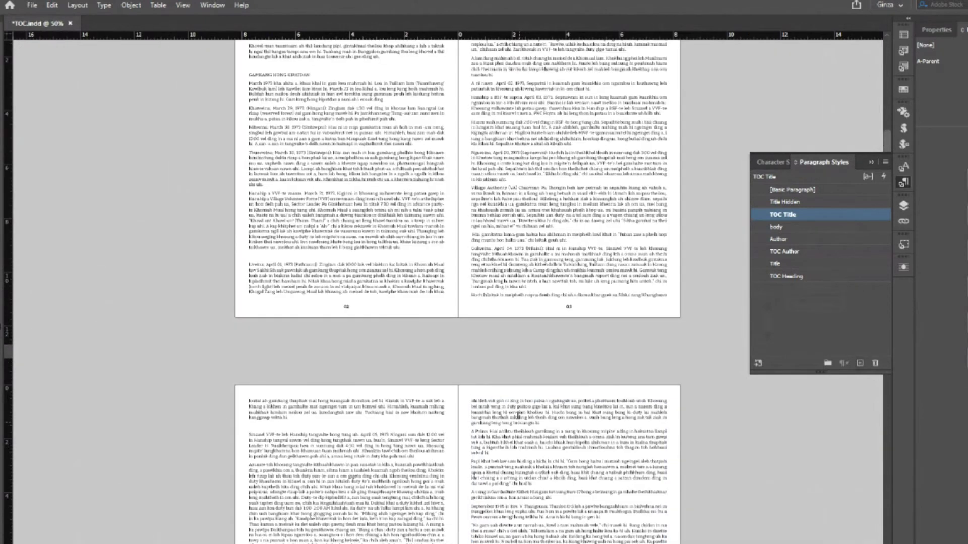
{"action": "scroll", "coordinate": [517, 416], "scroll_direction": "down", "scroll_amount": 5}
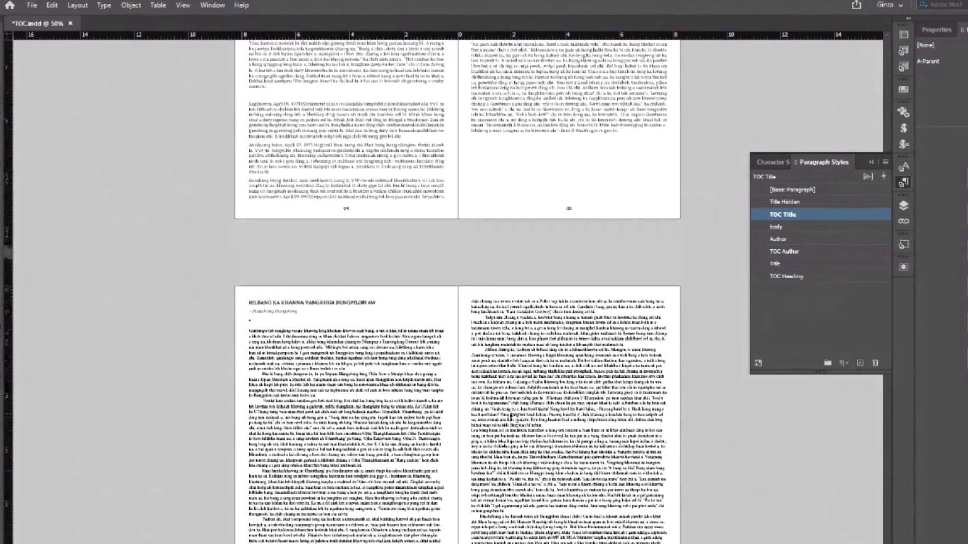
{"action": "key", "text": "ctrl+1"}
{"action": "left_click_drag", "start_coordinate": [272, 214], "coordinate": [527, 214]}
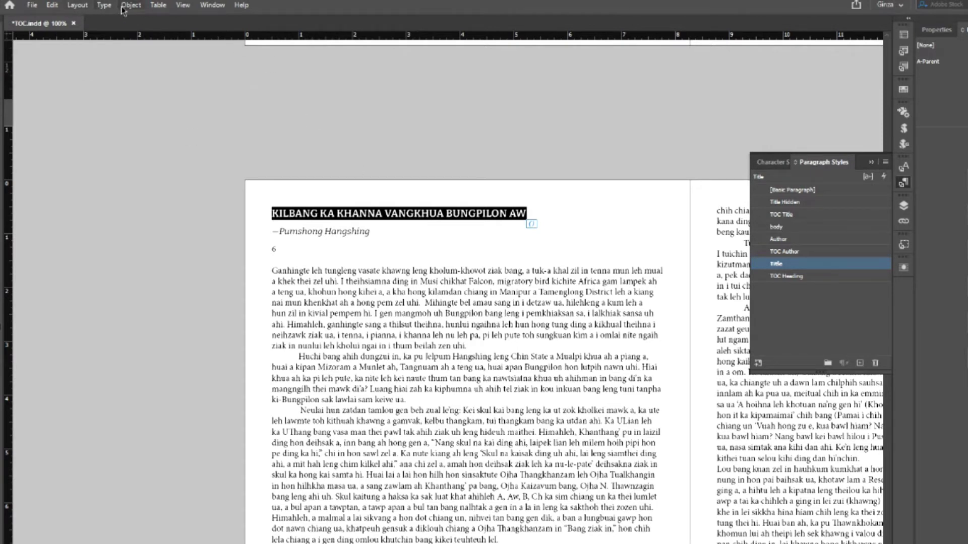
- Convert the second article's (Kilbang) heading to title case
{"action": "left_click", "coordinate": [104, 5]}
{"action": "mouse_move", "coordinate": [151, 165]}
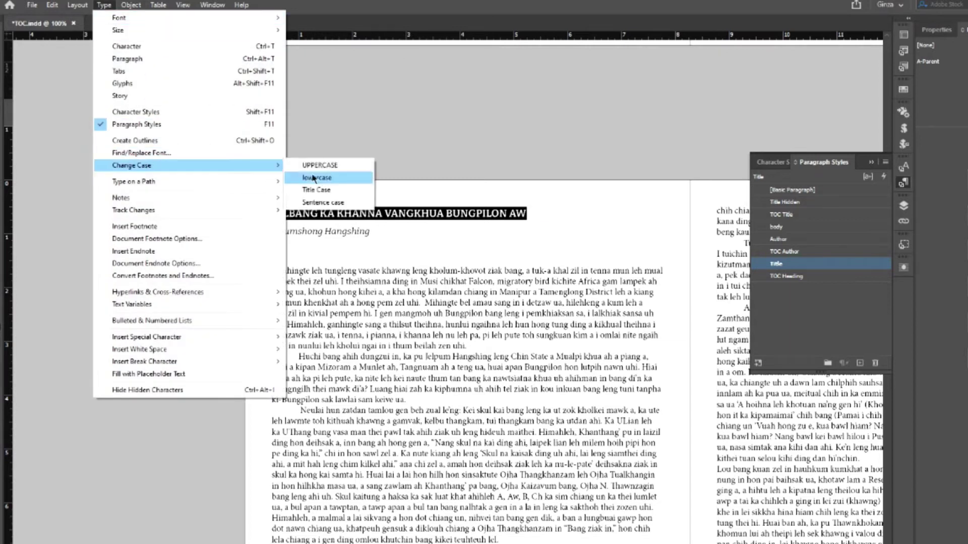
{"action": "left_click", "coordinate": [321, 191]}
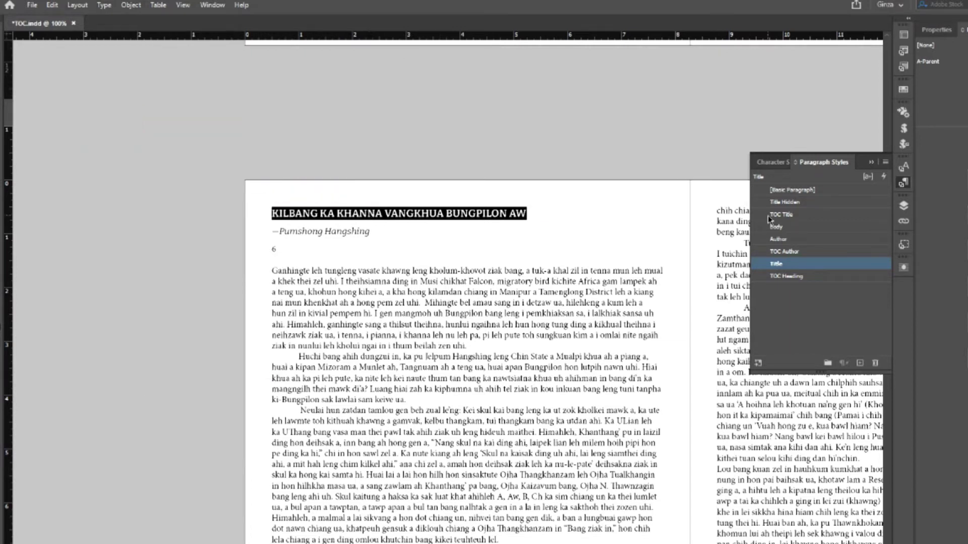
{"action": "left_click", "coordinate": [446, 213]}
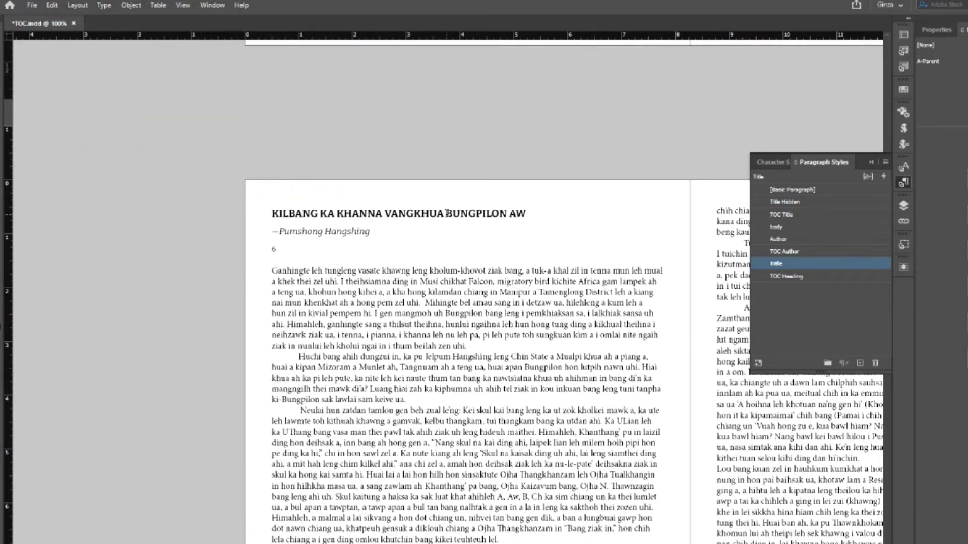
- Reveal the hidden running-head line above the second heading in Layers and delete it
{"action": "left_click", "coordinate": [904, 205]}
{"action": "left_click", "coordinate": [790, 242]}
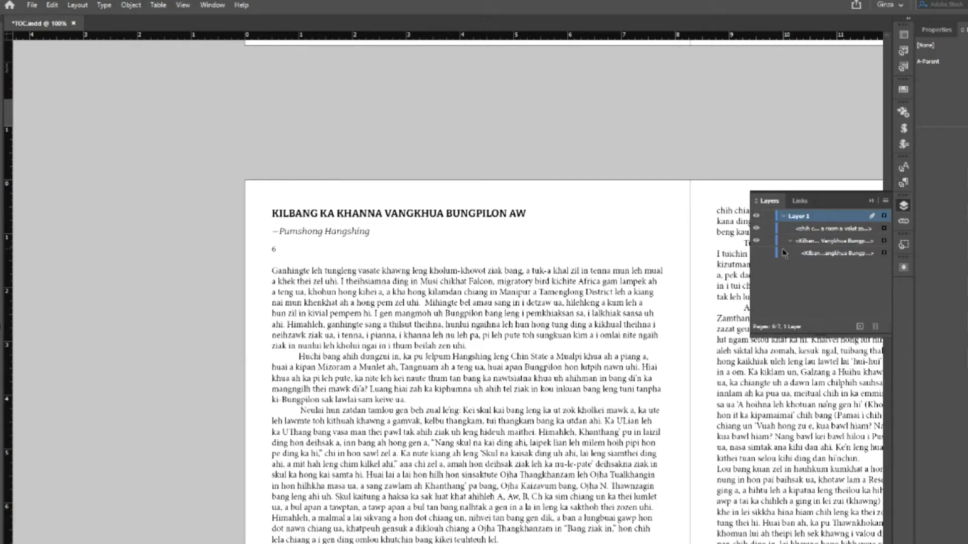
{"action": "left_click", "coordinate": [756, 253]}
{"action": "key", "text": "Escape"}
{"action": "left_click", "coordinate": [316, 196]}
{"action": "key", "text": "Delete"}
- Reveal and delete the hidden extra heading line above the third article's title
{"action": "scroll", "coordinate": [384, 303], "scroll_direction": "down", "scroll_amount": 3}
{"action": "scroll", "coordinate": [394, 354], "scroll_direction": "down", "scroll_amount": 3}
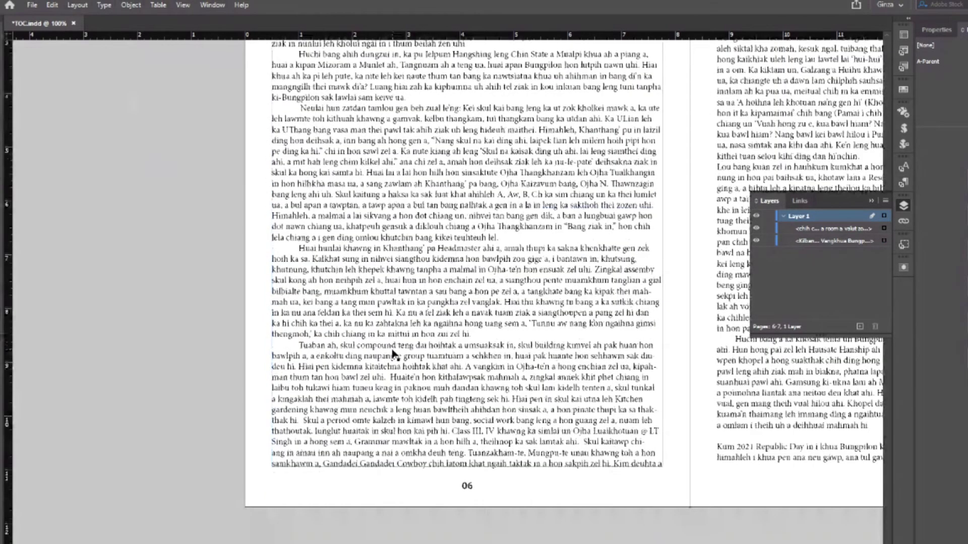
{"action": "scroll", "coordinate": [394, 354], "scroll_direction": "down", "scroll_amount": 20}
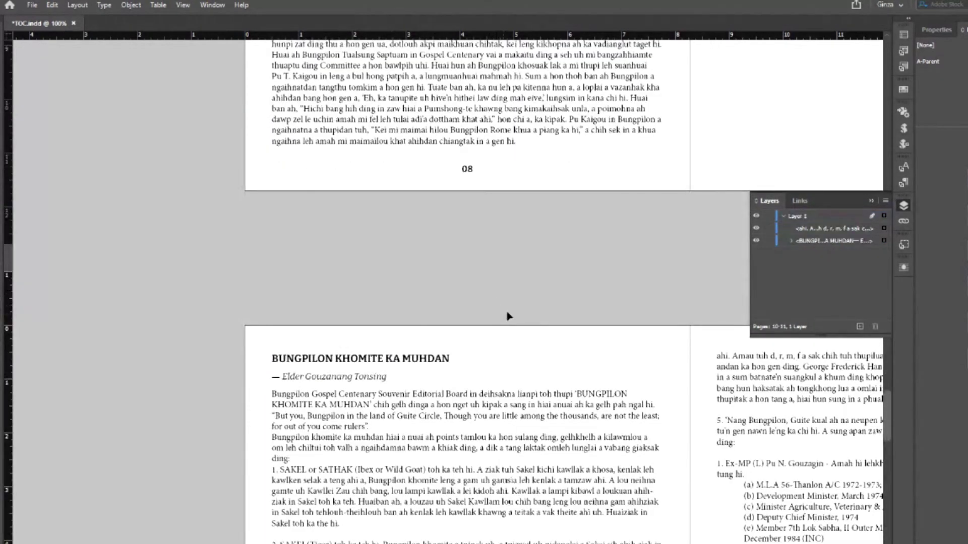
{"action": "left_click", "coordinate": [791, 241]}
{"action": "left_click", "coordinate": [756, 253]}
{"action": "left_click", "coordinate": [347, 346]}
{"action": "key", "text": "Delete"}
- Change the BUNGPILON KHOMITE KA MUHDAN heading to title case and save the document
{"action": "double_click", "coordinate": [287, 367]}
{"action": "left_click_drag", "start_coordinate": [271, 360], "coordinate": [452, 366]}
{"action": "left_click", "coordinate": [103, 6]}
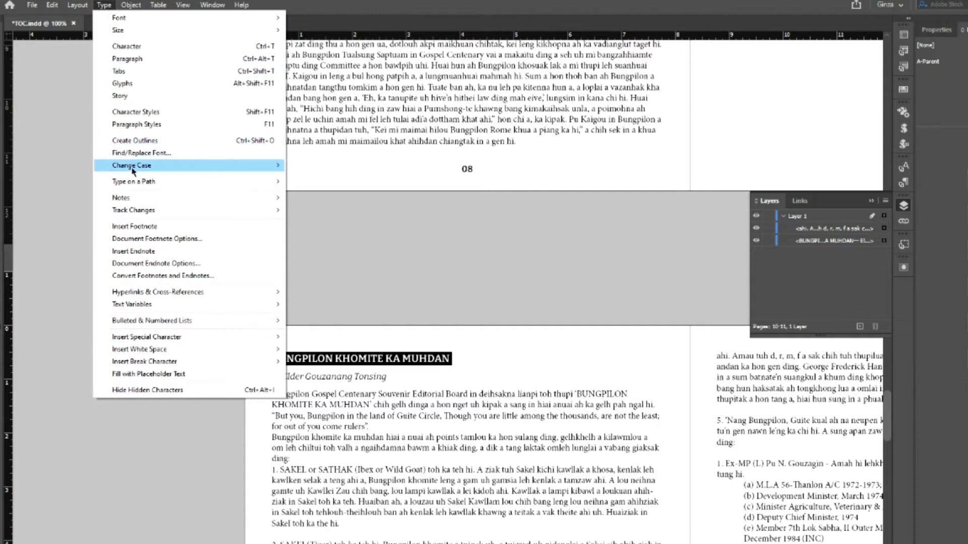
{"action": "mouse_move", "coordinate": [133, 169]}
{"action": "left_click", "coordinate": [305, 190]}
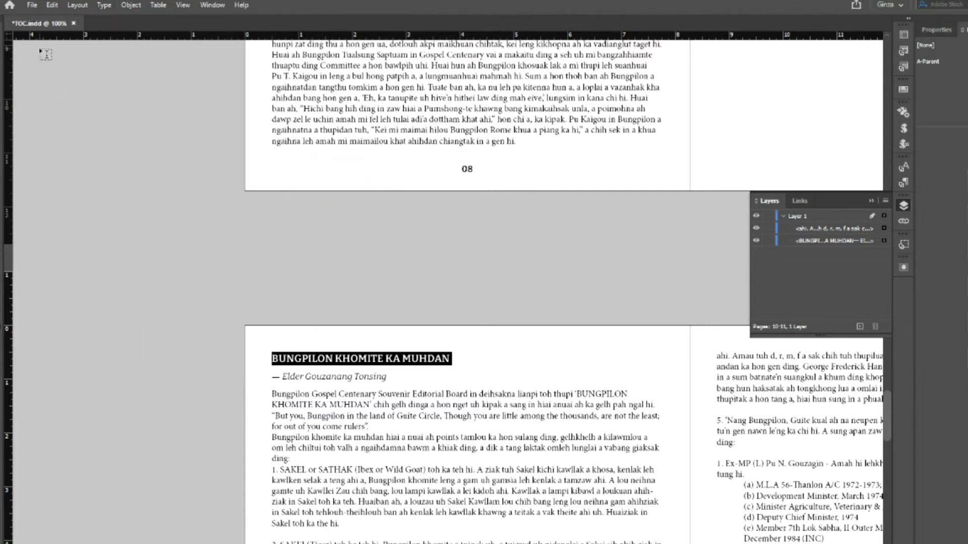
{"action": "key", "text": "Escape"}
{"action": "key", "text": "ctrl+s"}
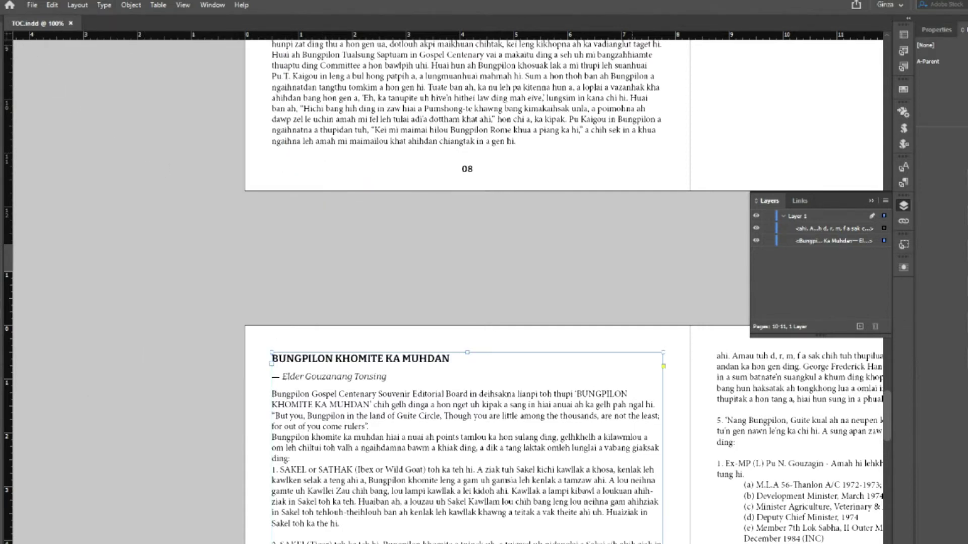
- Update the table of contents on the CONTENTS page to refresh the Kilbang and Bungpilon Khomite entries
{"action": "scroll", "coordinate": [467, 282], "scroll_direction": "up", "scroll_amount": 15}
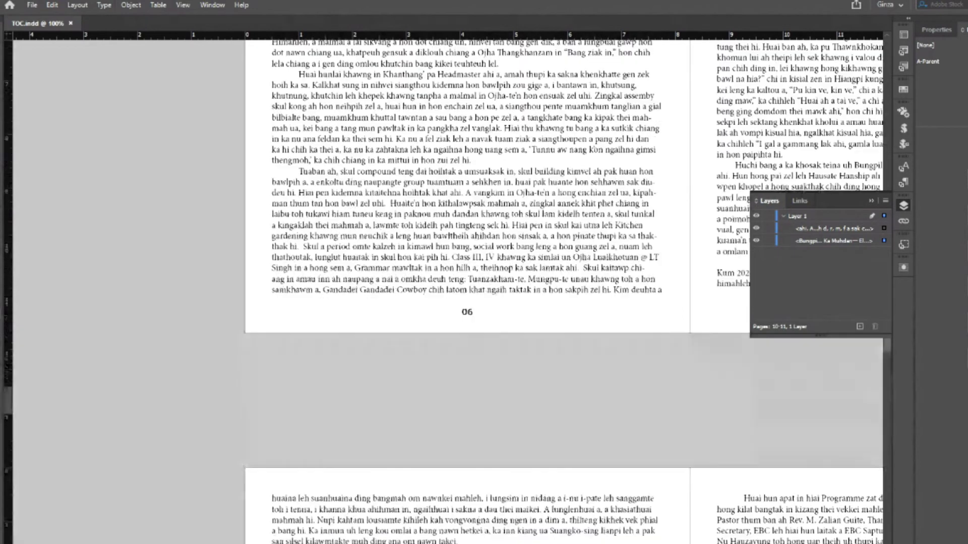
{"action": "scroll", "coordinate": [453, 444], "scroll_direction": "right", "scroll_amount": 6}
{"action": "scroll", "coordinate": [458, 446], "scroll_direction": "up", "scroll_amount": 5}
{"action": "scroll", "coordinate": [459, 446], "scroll_direction": "up", "scroll_amount": 20}
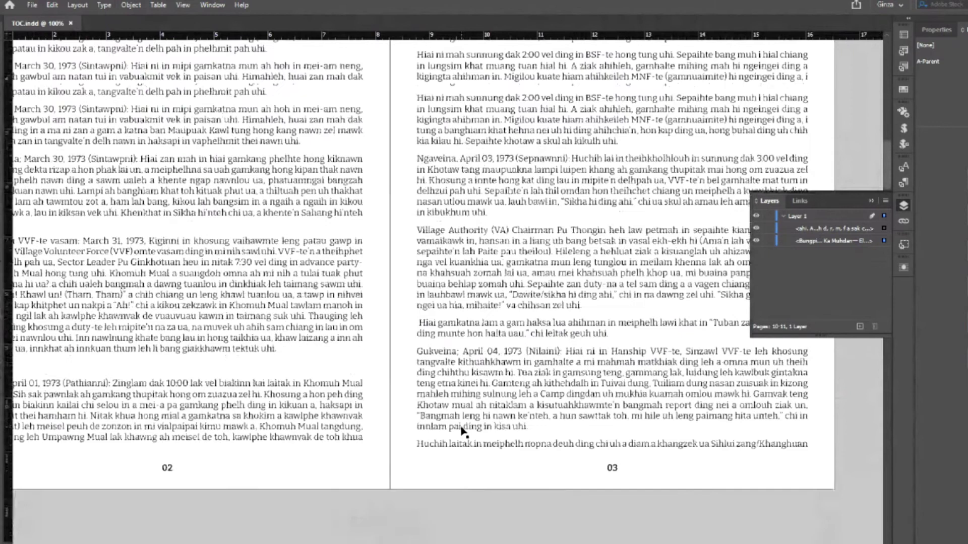
{"action": "scroll", "coordinate": [461, 430], "scroll_direction": "up", "scroll_amount": 20}
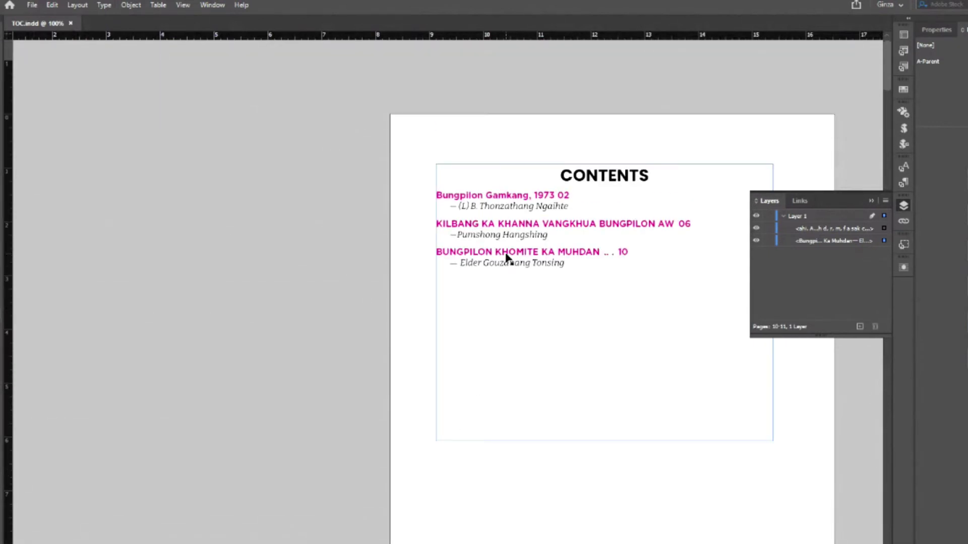
{"action": "left_click", "coordinate": [506, 257]}
{"action": "left_click", "coordinate": [77, 5]}
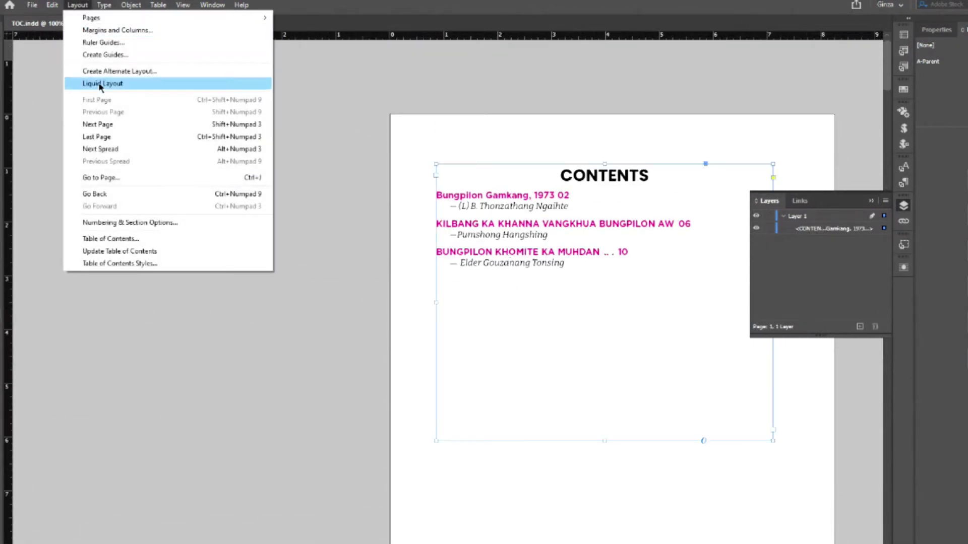
{"action": "left_click", "coordinate": [103, 251]}
{"action": "key", "text": "Return"}
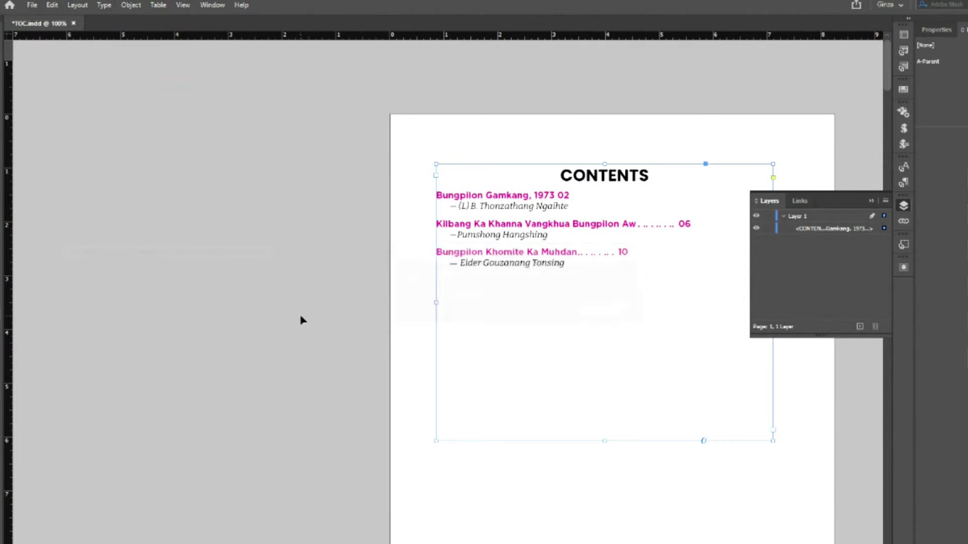
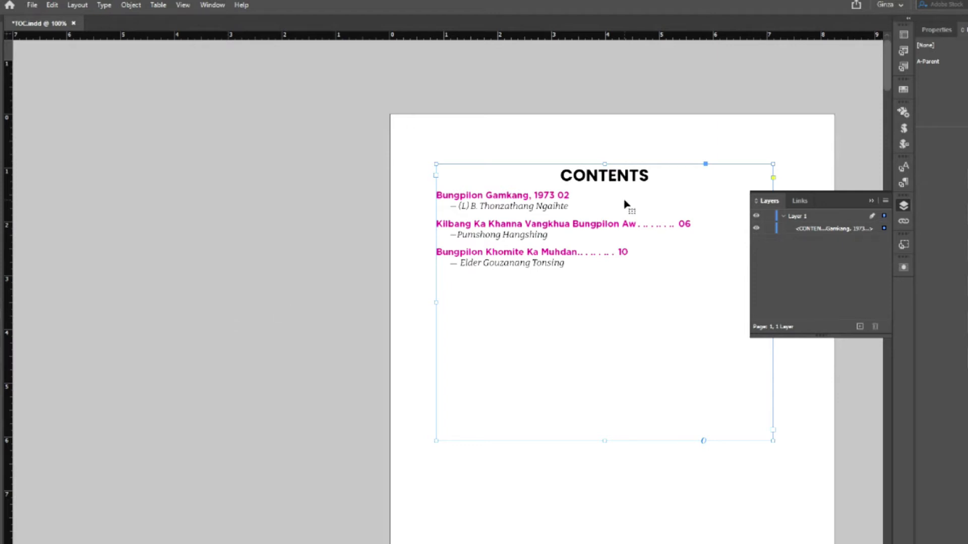
- Deselect the Contents frame, zoom out to 75% and scroll down to the BUNGPILON GAMKANG, 1973 spread
{"action": "left_click", "coordinate": [290, 283]}
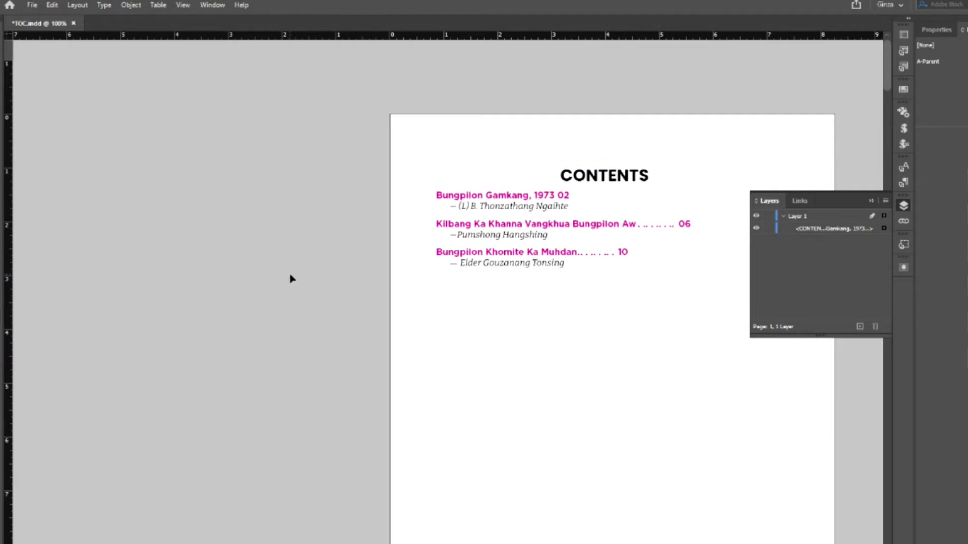
{"action": "key", "text": "ctrl+minus"}
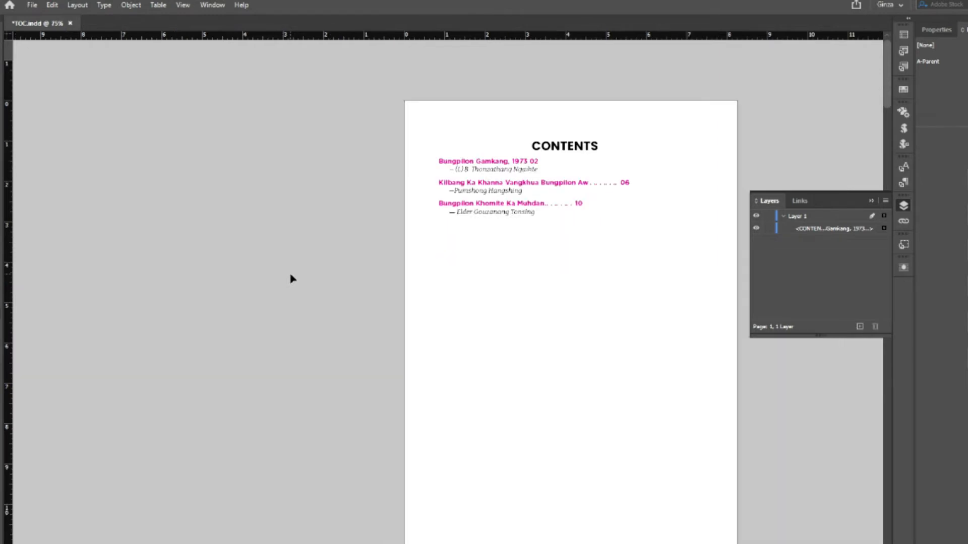
{"action": "scroll", "coordinate": [292, 279], "scroll_direction": "down", "scroll_amount": 8}
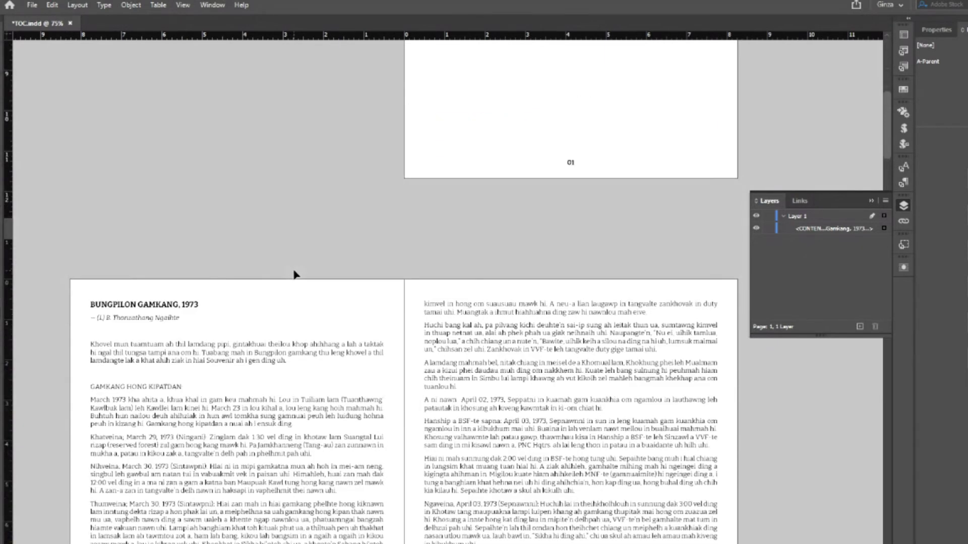
{"action": "scroll", "coordinate": [295, 273], "scroll_direction": "down", "scroll_amount": 4}
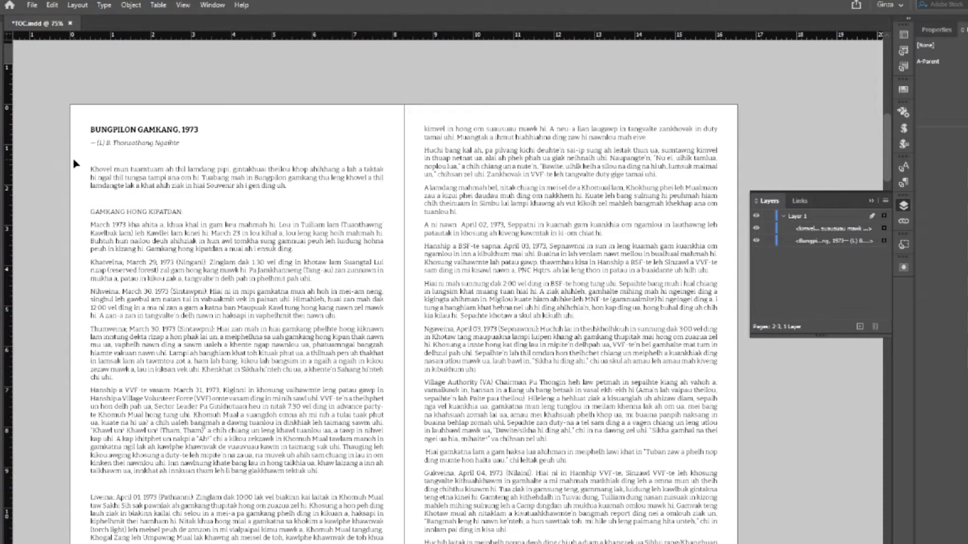
- Show the pages singly instead of as spreads, then scroll through pages 2–8 and back to page 1
{"action": "left_click", "coordinate": [941, 31]}
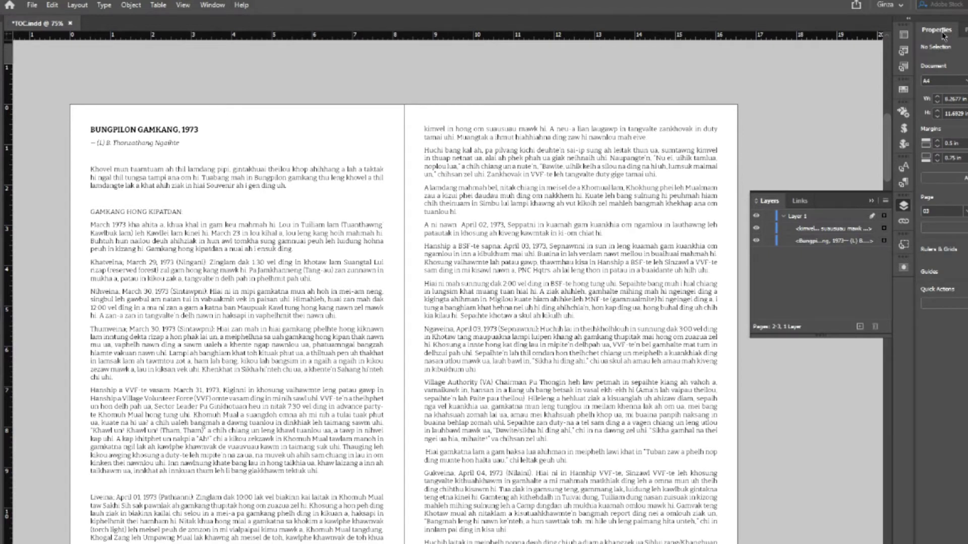
{"action": "key", "text": "ctrl+z"}
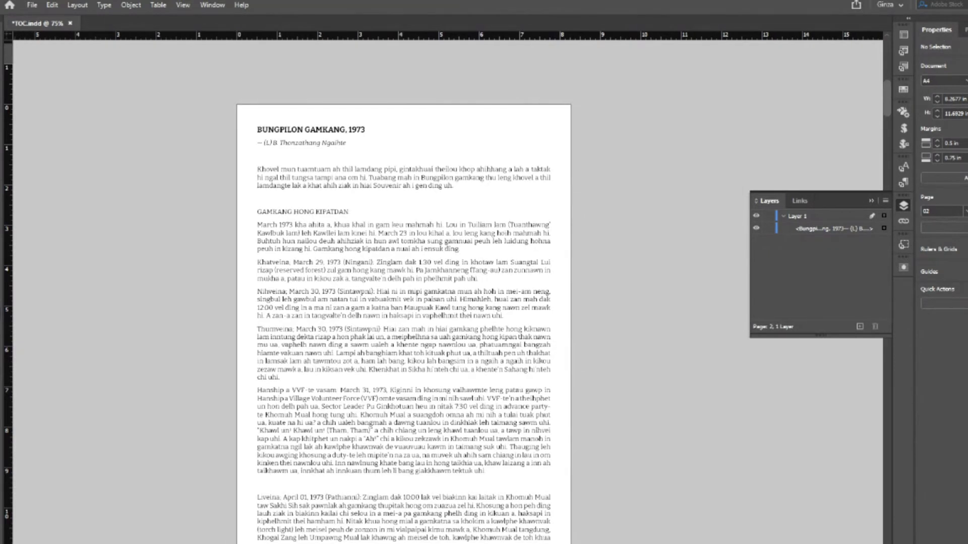
{"action": "scroll", "coordinate": [647, 293], "scroll_direction": "down", "scroll_amount": 15}
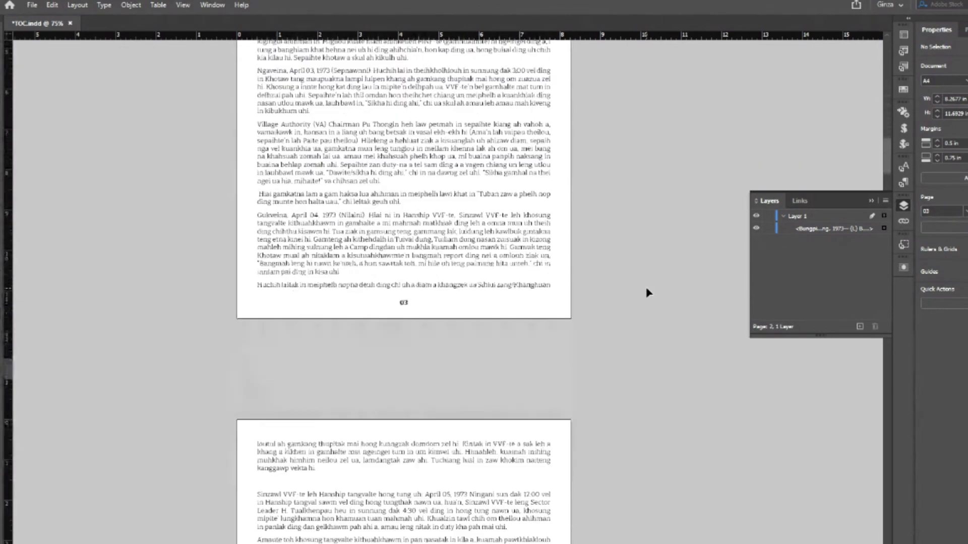
{"action": "scroll", "coordinate": [648, 293], "scroll_direction": "down", "scroll_amount": 20}
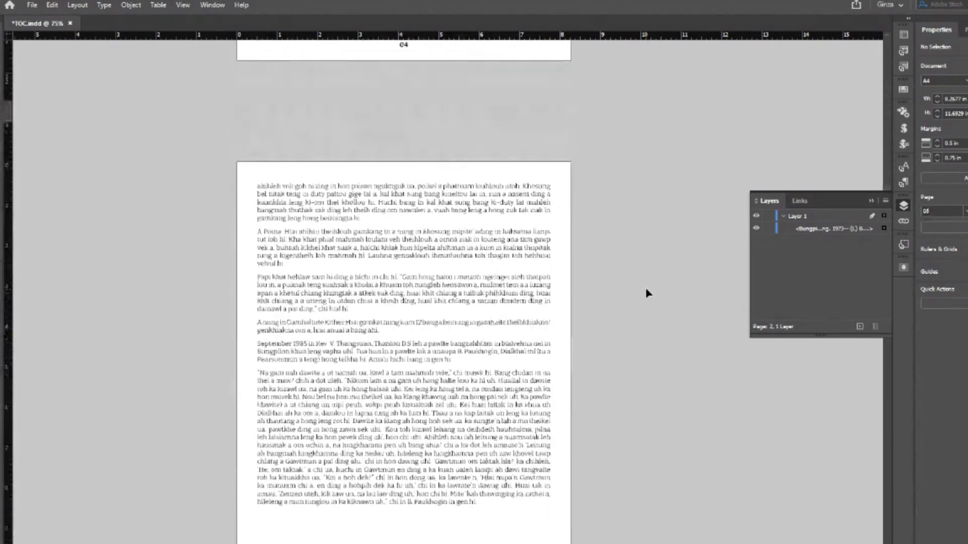
{"action": "scroll", "coordinate": [648, 293], "scroll_direction": "down", "scroll_amount": 18}
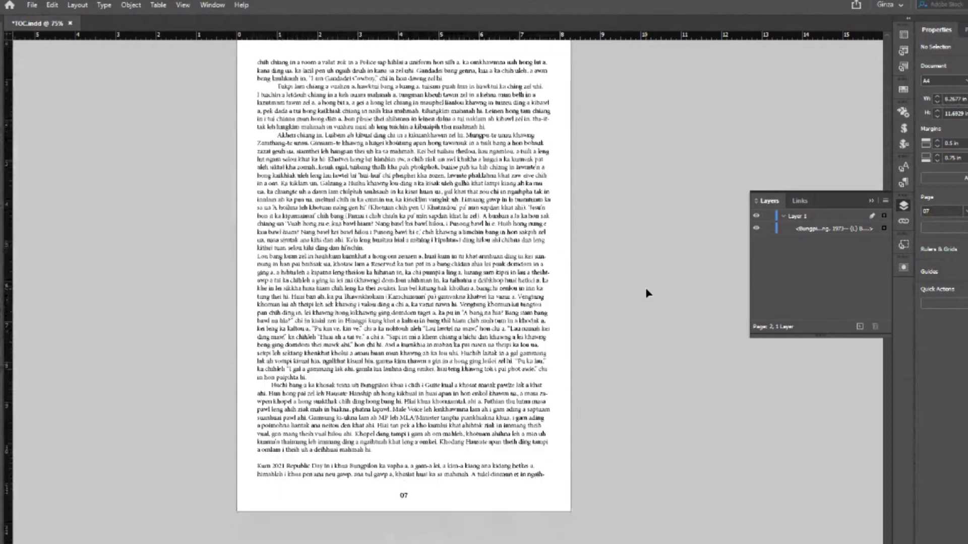
{"action": "scroll", "coordinate": [648, 292], "scroll_direction": "up", "scroll_amount": 18}
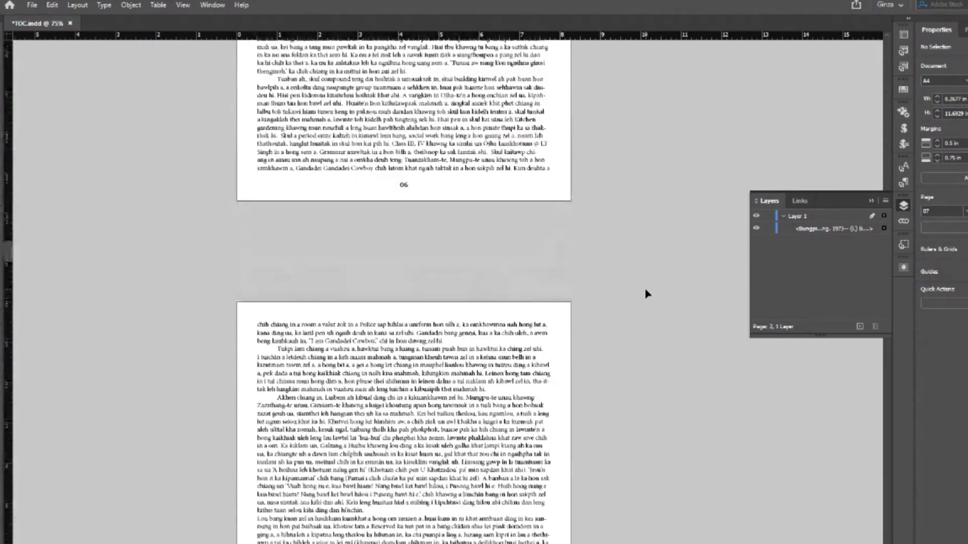
{"action": "scroll", "coordinate": [648, 294], "scroll_direction": "up", "scroll_amount": 18}
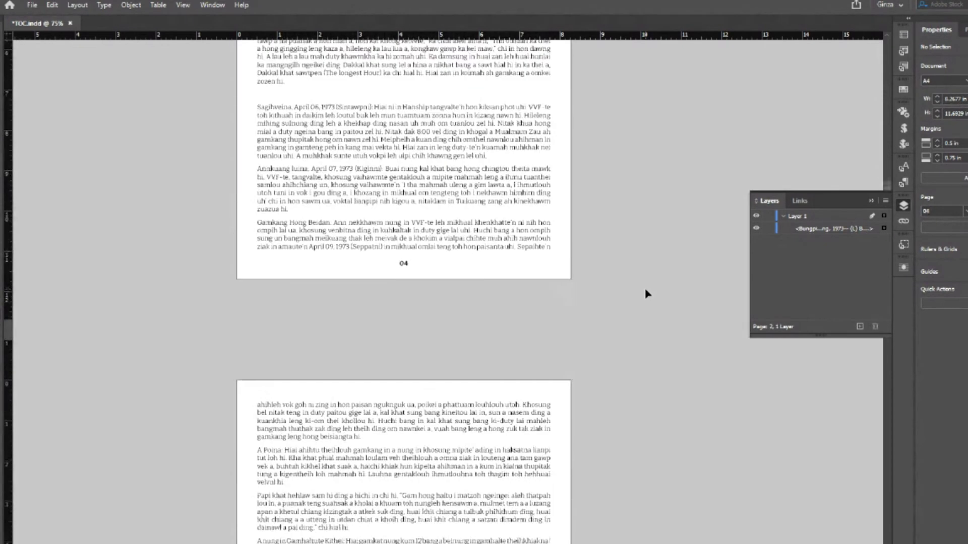
{"action": "scroll", "coordinate": [648, 293], "scroll_direction": "up", "scroll_amount": 18}
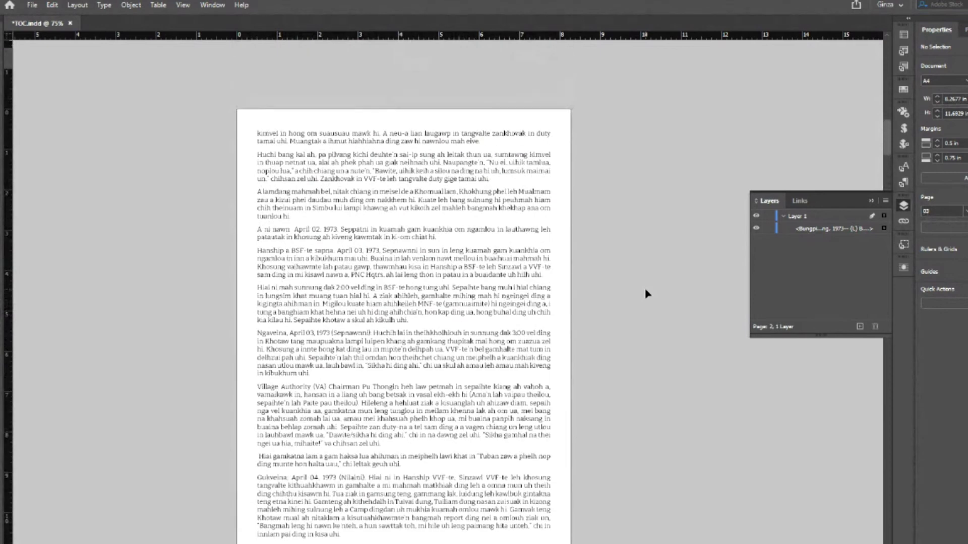
{"action": "scroll", "coordinate": [648, 293], "scroll_direction": "up", "scroll_amount": 6}
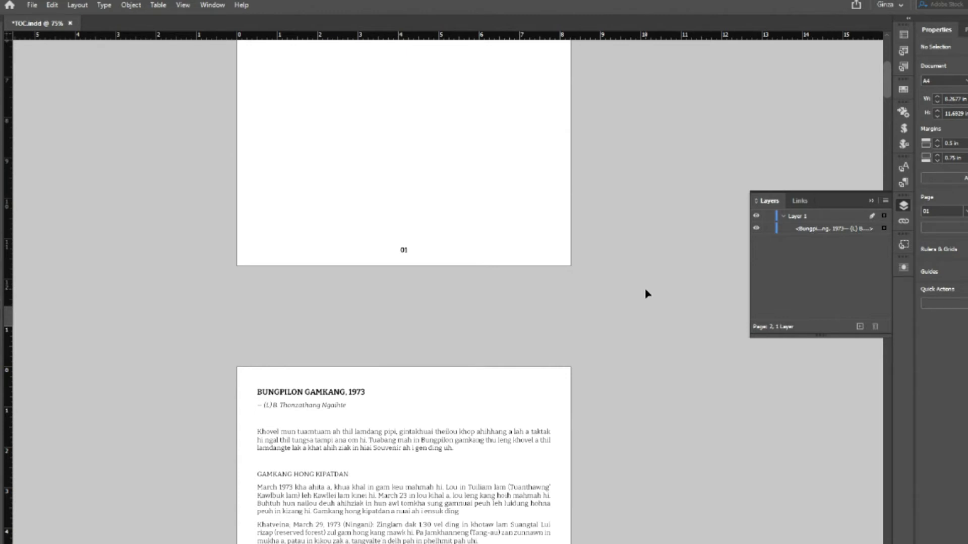
- Open A-Parent from the Pages panel, close the Layers panel and leave Preview to show margin guides
{"action": "left_click", "coordinate": [964, 29]}
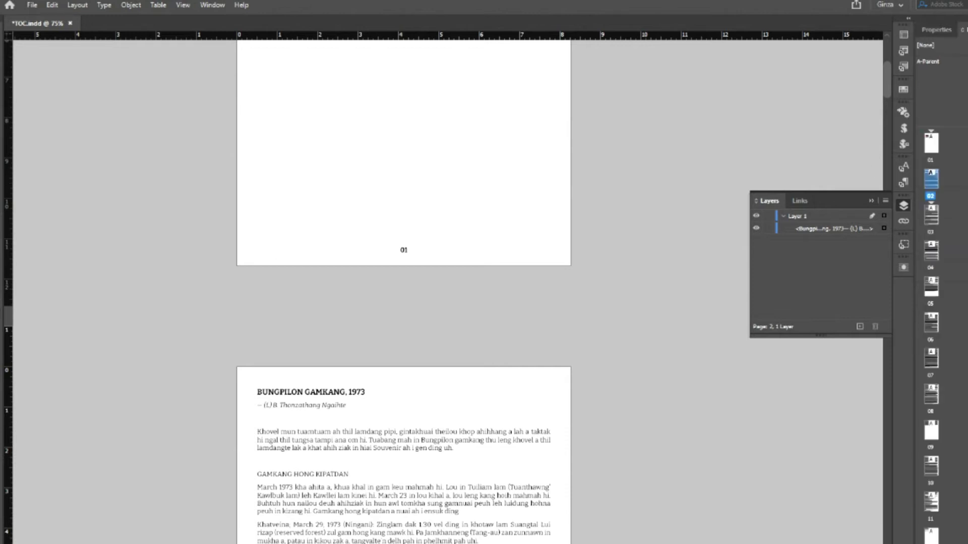
{"action": "double_click", "coordinate": [929, 61]}
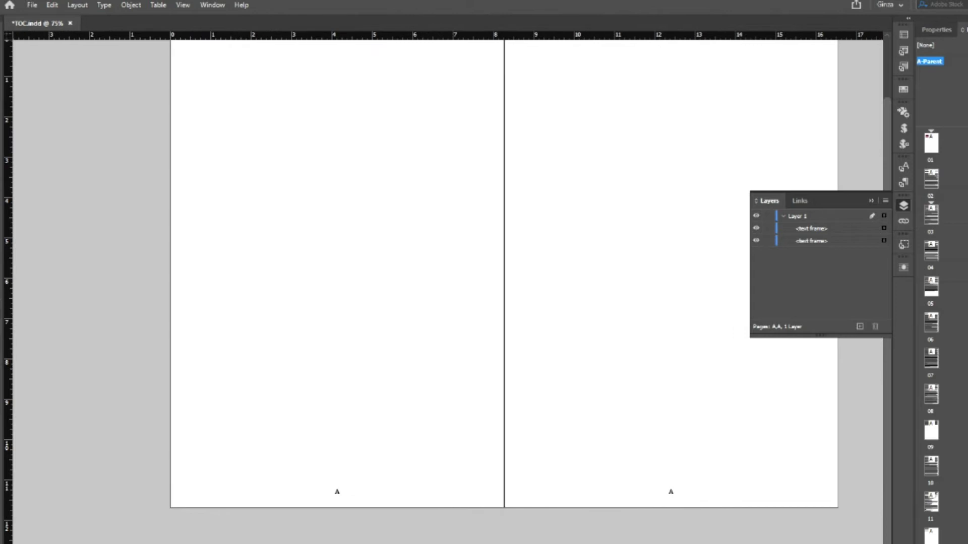
{"action": "left_click", "coordinate": [903, 206]}
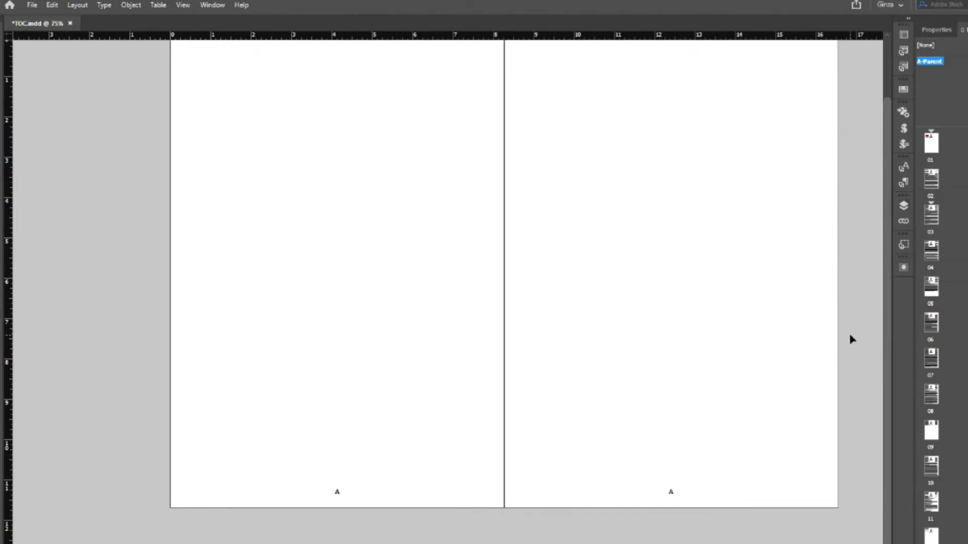
{"action": "key", "text": "w"}
{"action": "scroll", "coordinate": [854, 329], "scroll_direction": "up", "scroll_amount": 1}
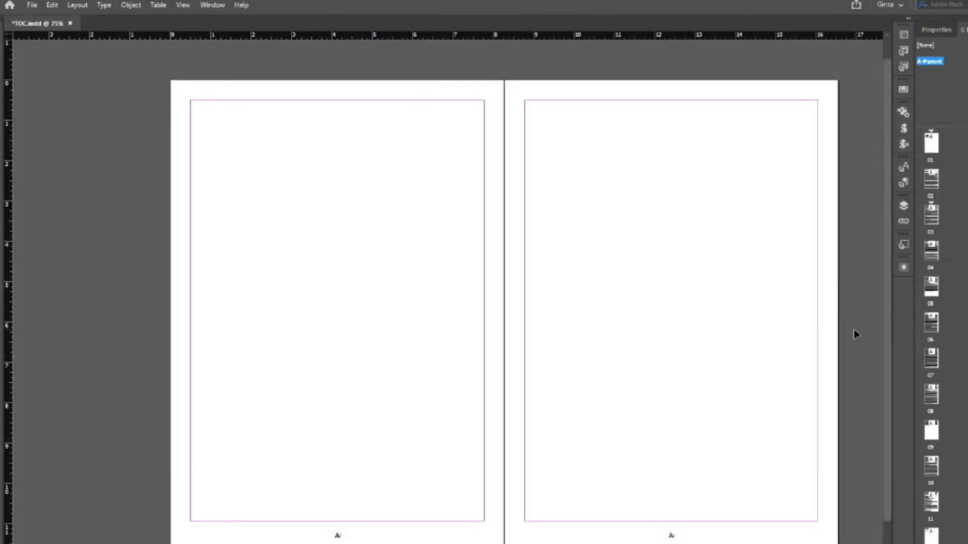
{"action": "scroll", "coordinate": [854, 328], "scroll_direction": "down", "scroll_amount": 1}
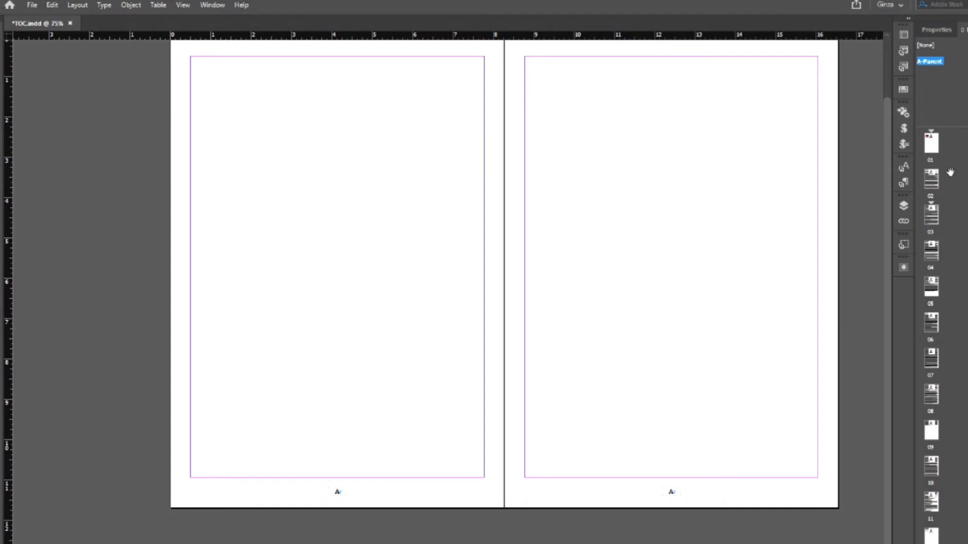
- Go back to page 02 and review page 01 and spreads 02–03 and 04–05
{"action": "double_click", "coordinate": [937, 186]}
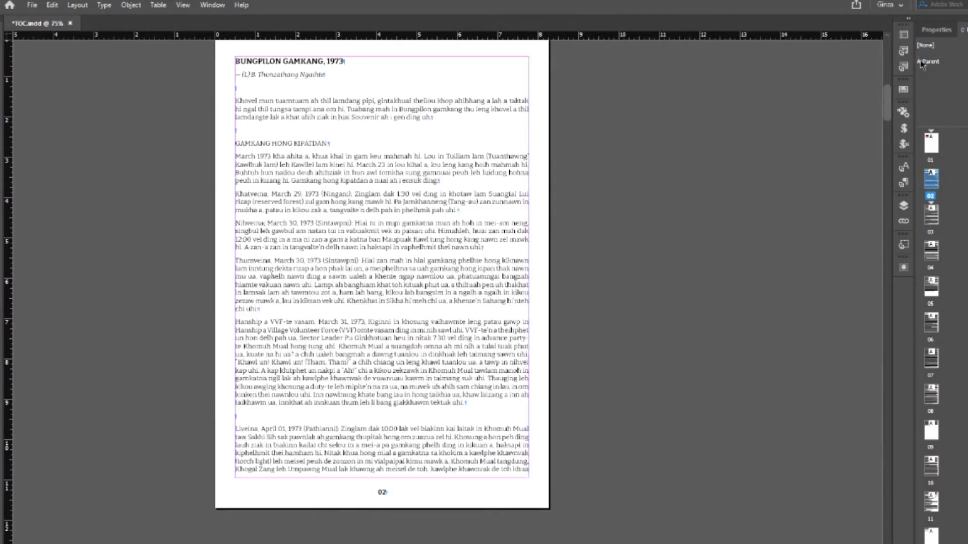
{"action": "left_click", "coordinate": [935, 30]}
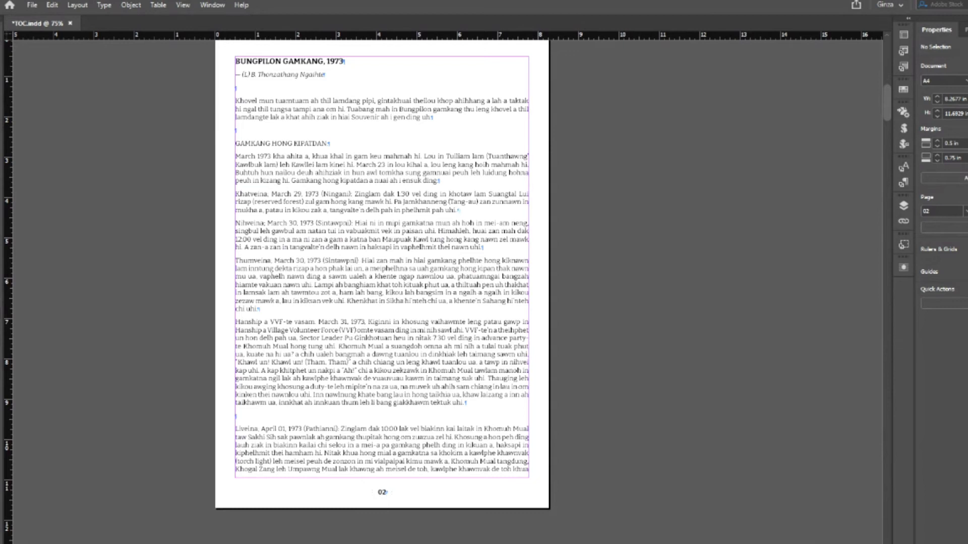
{"action": "scroll", "coordinate": [756, 282], "scroll_direction": "right", "scroll_amount": 3}
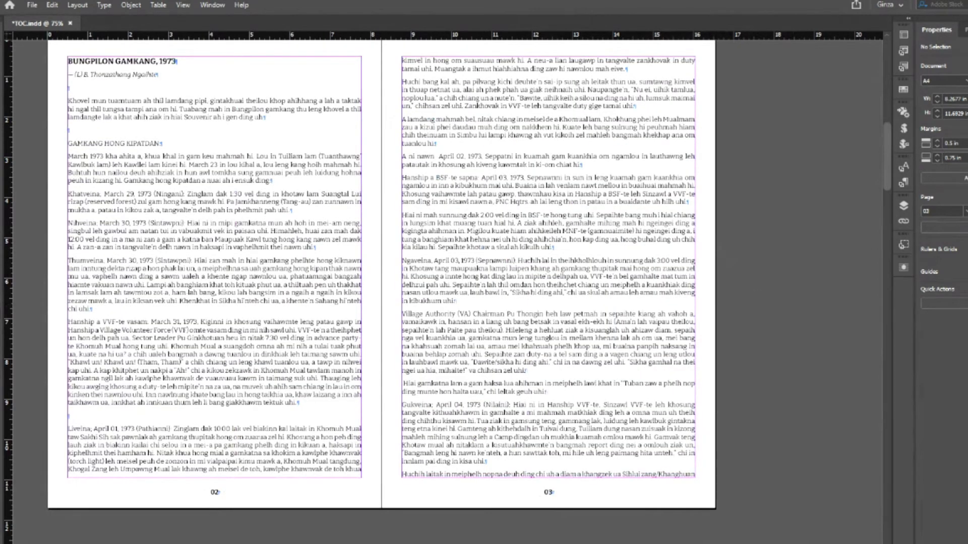
{"action": "scroll", "coordinate": [452, 270], "scroll_direction": "left", "scroll_amount": 2}
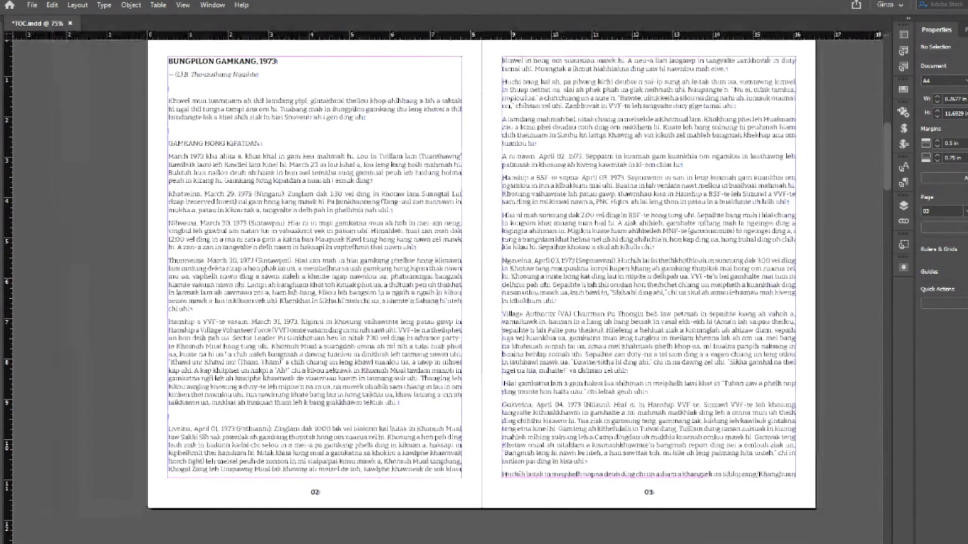
{"action": "scroll", "coordinate": [470, 270], "scroll_direction": "left", "scroll_amount": 1}
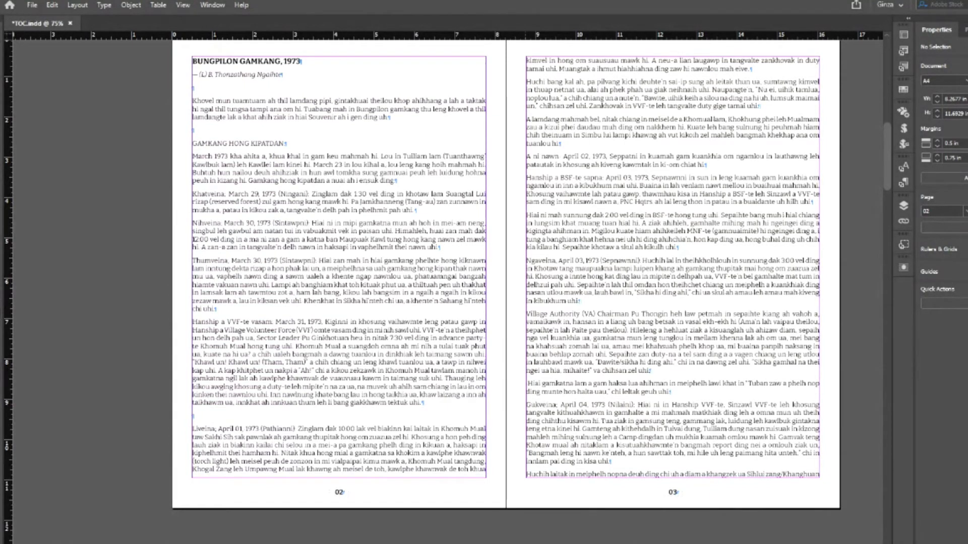
{"action": "scroll", "coordinate": [446, 291], "scroll_direction": "up", "scroll_amount": 5}
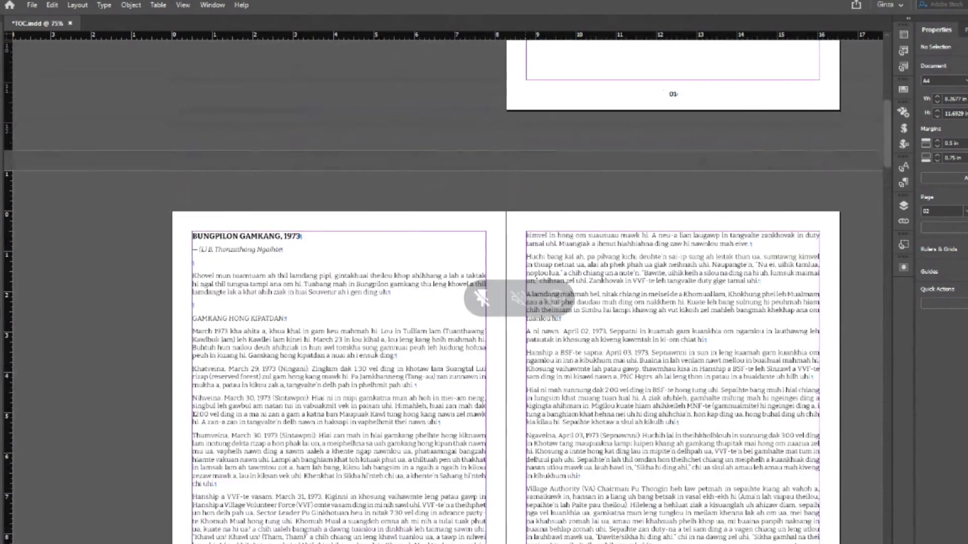
{"action": "scroll", "coordinate": [488, 302], "scroll_direction": "down", "scroll_amount": 3}
{"action": "scroll", "coordinate": [506, 303], "scroll_direction": "up", "scroll_amount": 13}
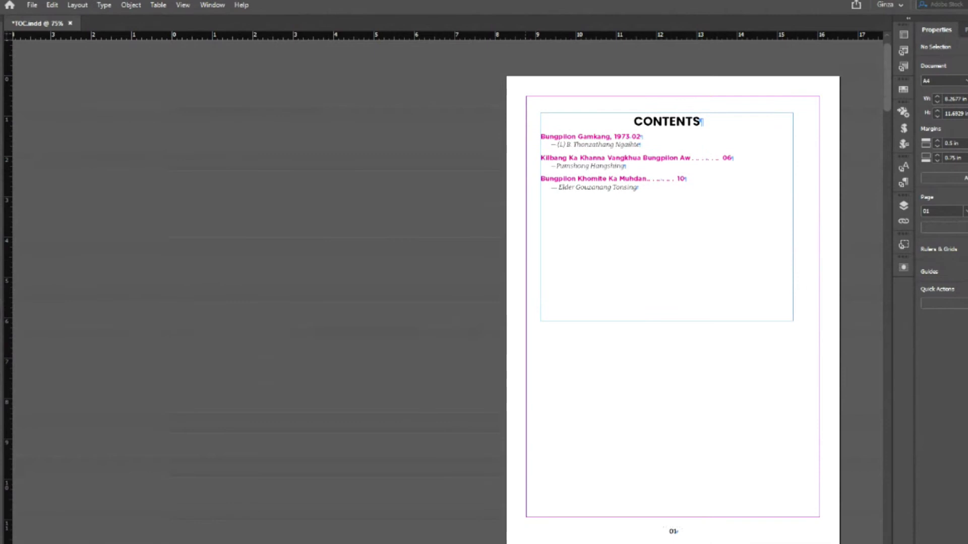
{"action": "scroll", "coordinate": [446, 290], "scroll_direction": "down", "scroll_amount": 20}
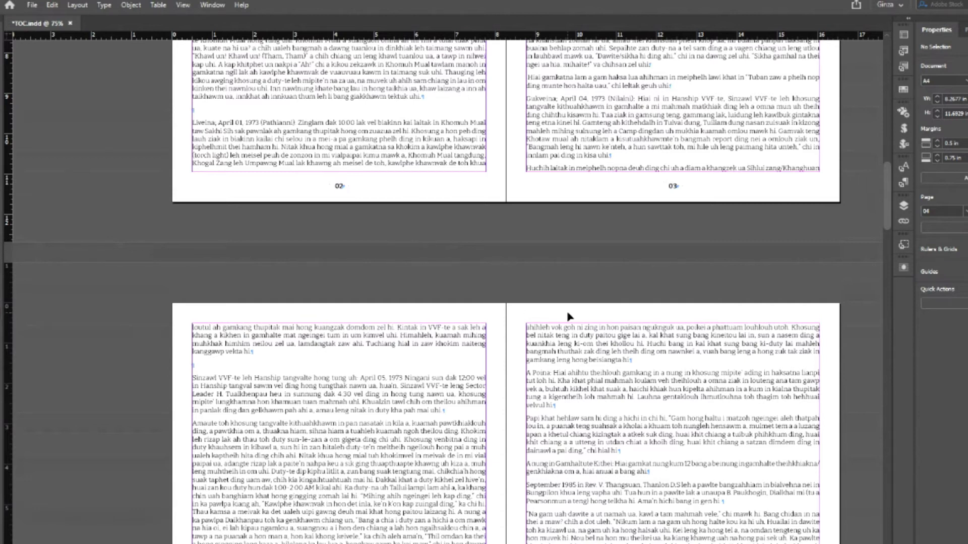
- Set the text frame's vertical justification to Bottom in Text Frame Options (Ctrl+B), then deselect
{"action": "left_click", "coordinate": [357, 171]}
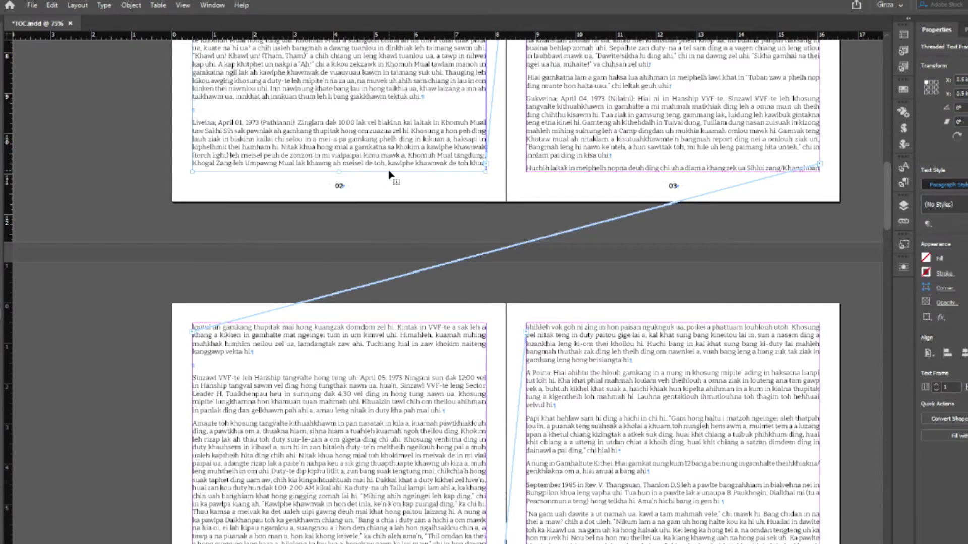
{"action": "left_click", "coordinate": [397, 224]}
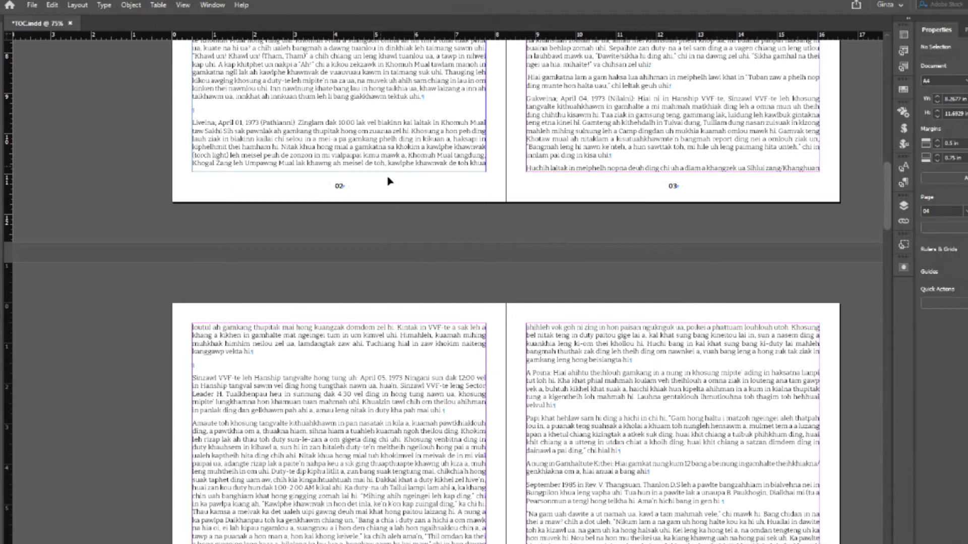
{"action": "scroll", "coordinate": [419, 275], "scroll_direction": "up", "scroll_amount": 1}
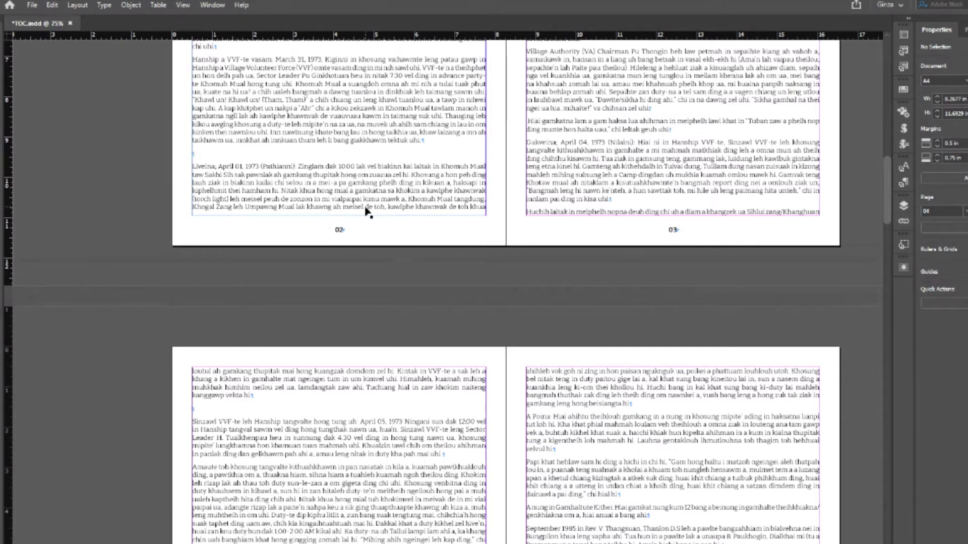
{"action": "key", "text": "ctrl+b"}
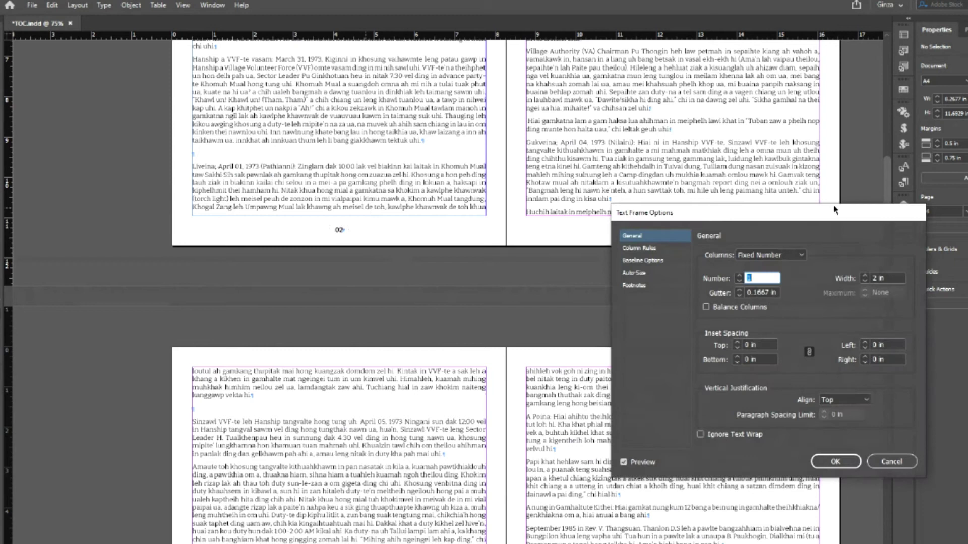
{"action": "left_click_drag", "start_coordinate": [759, 215], "coordinate": [654, 118]}
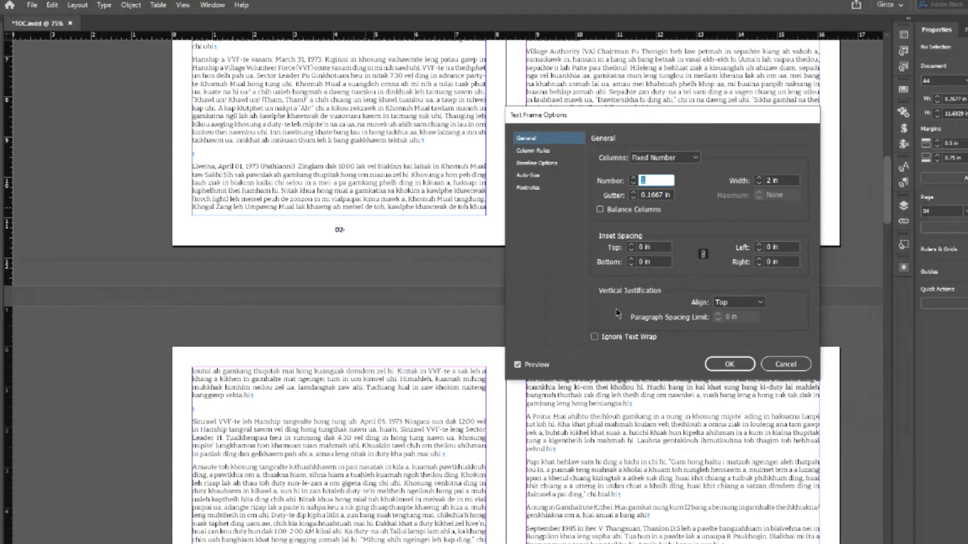
{"action": "left_click", "coordinate": [730, 364]}
{"action": "left_click", "coordinate": [416, 195]}
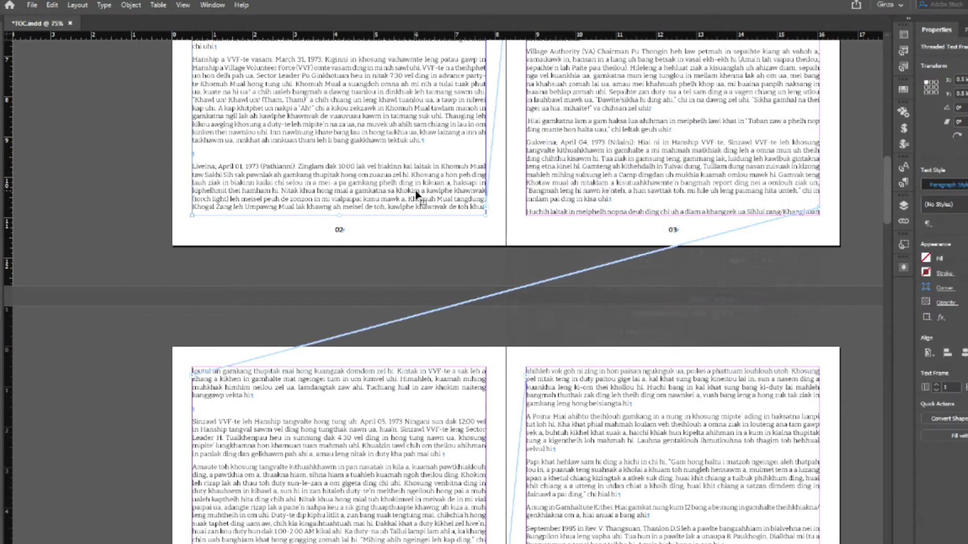
{"action": "left_click", "coordinate": [494, 276]}
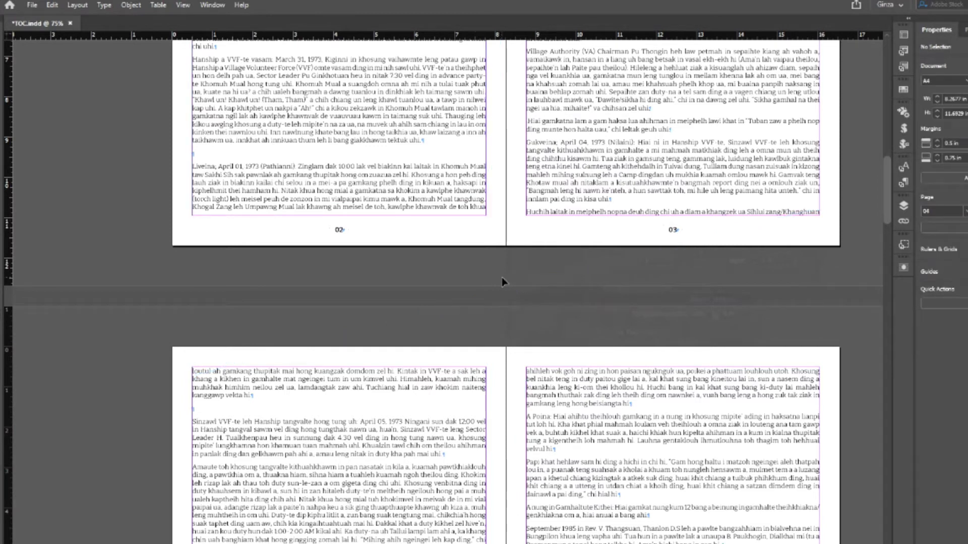
- Scroll up to the top of pages 02–03 with the GAMKANG HONG KIPATDAN heading
{"action": "scroll", "coordinate": [502, 281], "scroll_direction": "up", "scroll_amount": 3}
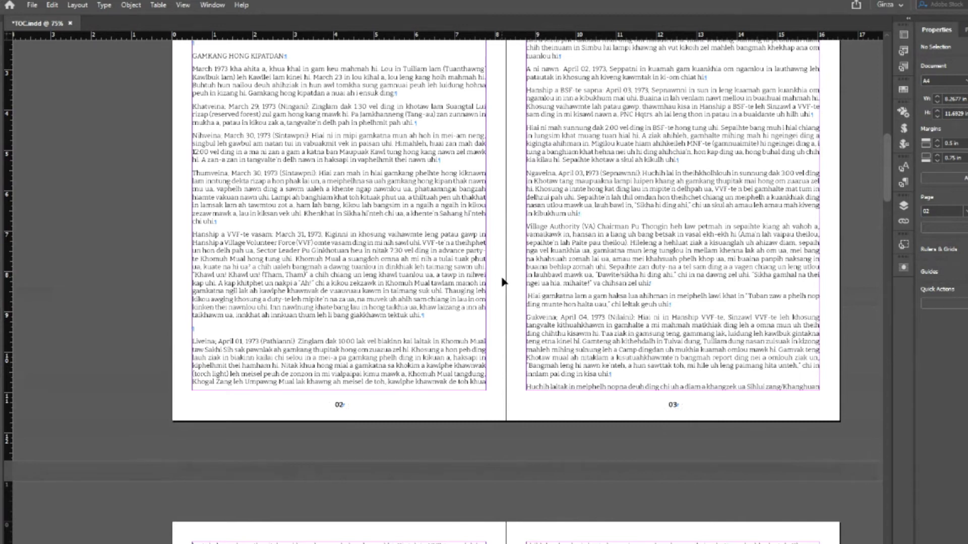
{"action": "scroll", "coordinate": [503, 281], "scroll_direction": "up", "scroll_amount": 1}
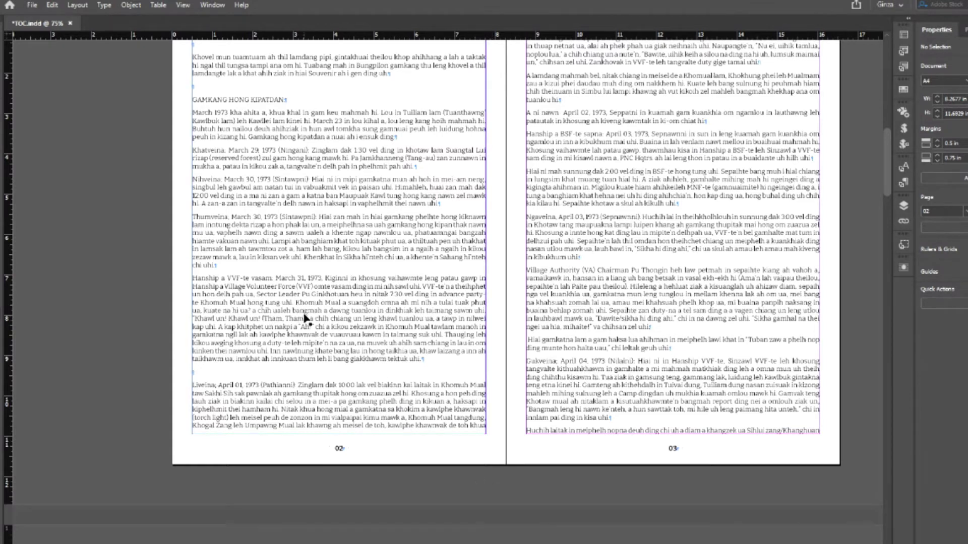
- Set the threaded story's frames to Justify vertical justification in Text Frame Options
{"action": "double_click", "coordinate": [241, 268]}
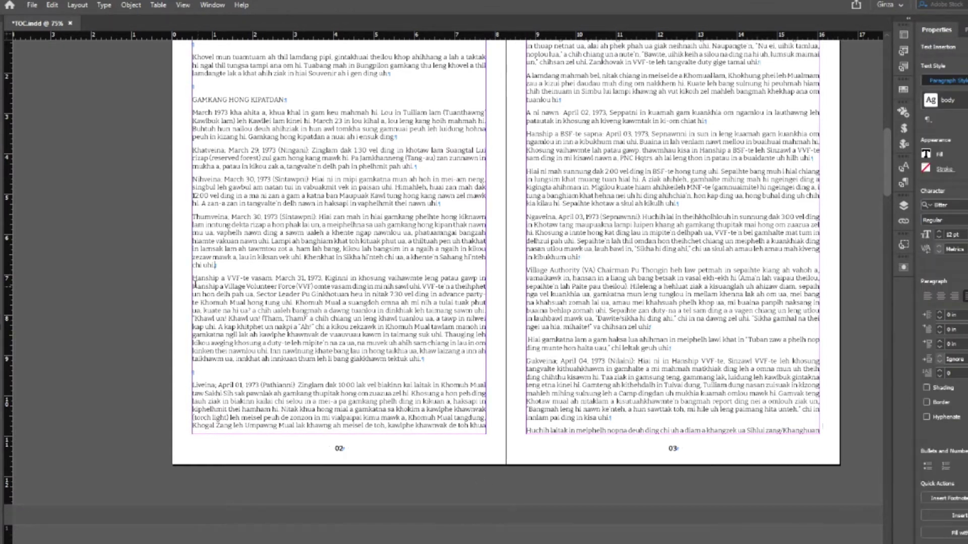
{"action": "key", "text": "Escape"}
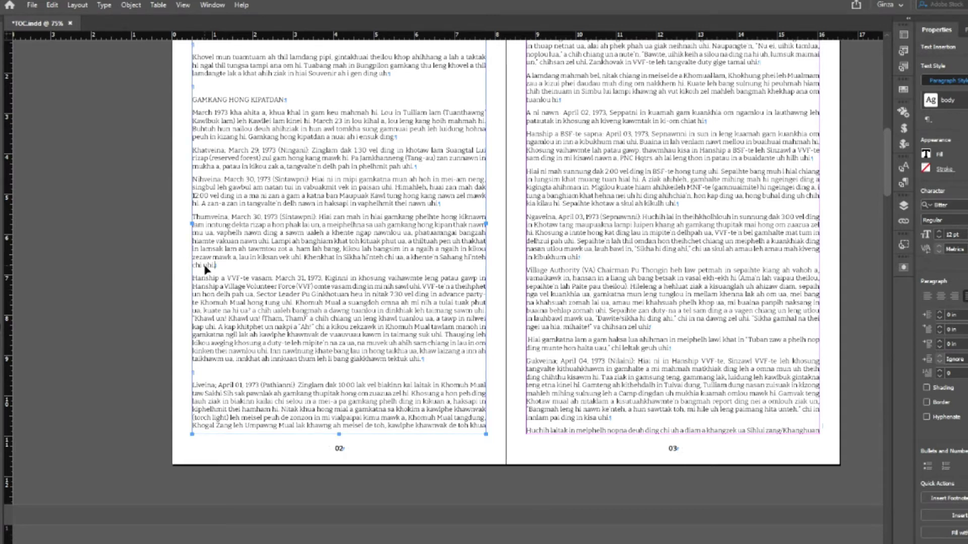
{"action": "key", "text": "ctrl+a"}
{"action": "key", "text": "ctrl+b"}
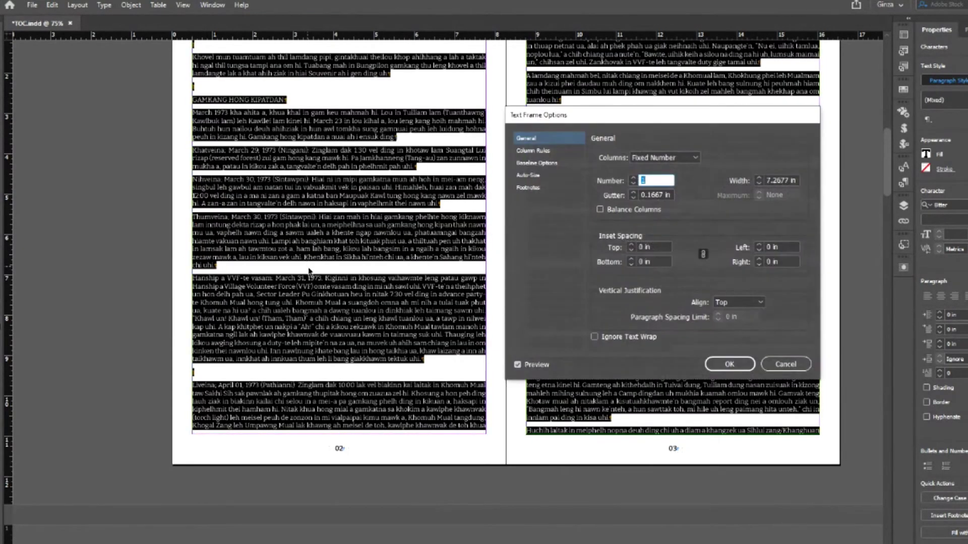
{"action": "left_click", "coordinate": [759, 303]}
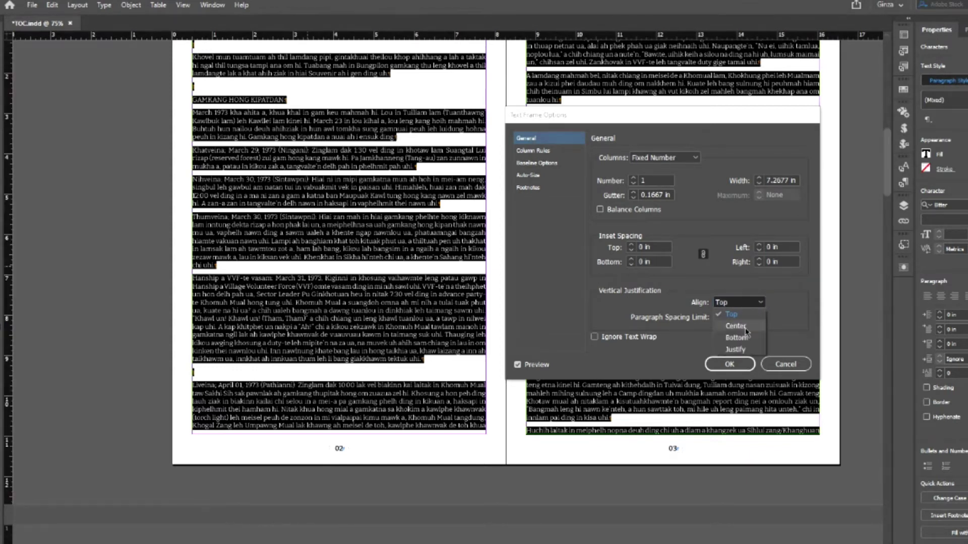
{"action": "left_click", "coordinate": [734, 350]}
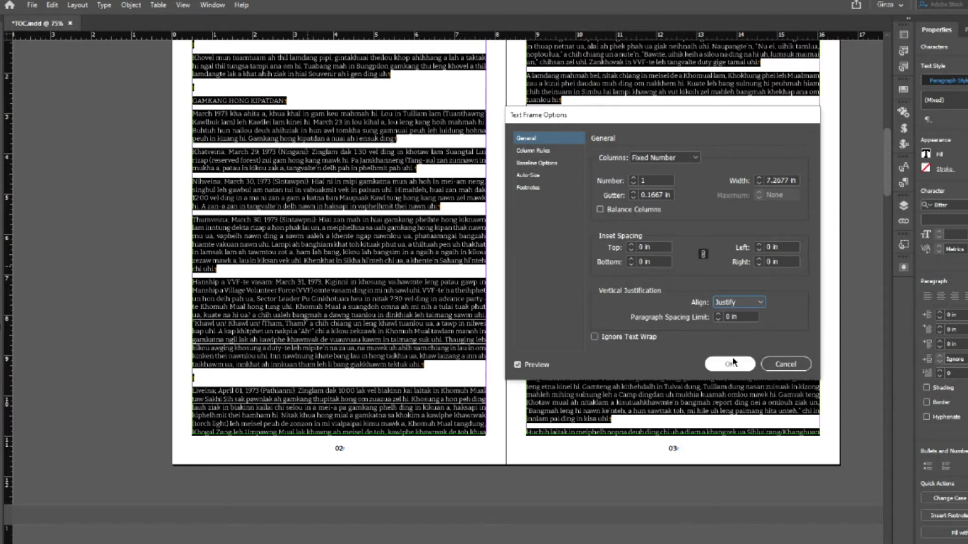
{"action": "left_click", "coordinate": [733, 364]}
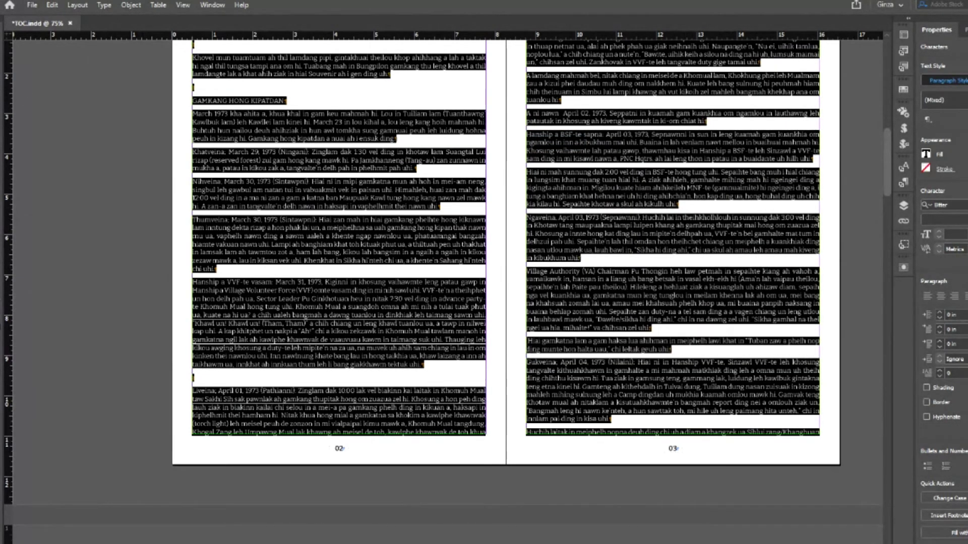
- Deselect, switch to Preview mode and select the page 02 text frame
{"action": "left_click", "coordinate": [32, 130]}
{"action": "key", "text": "w"}
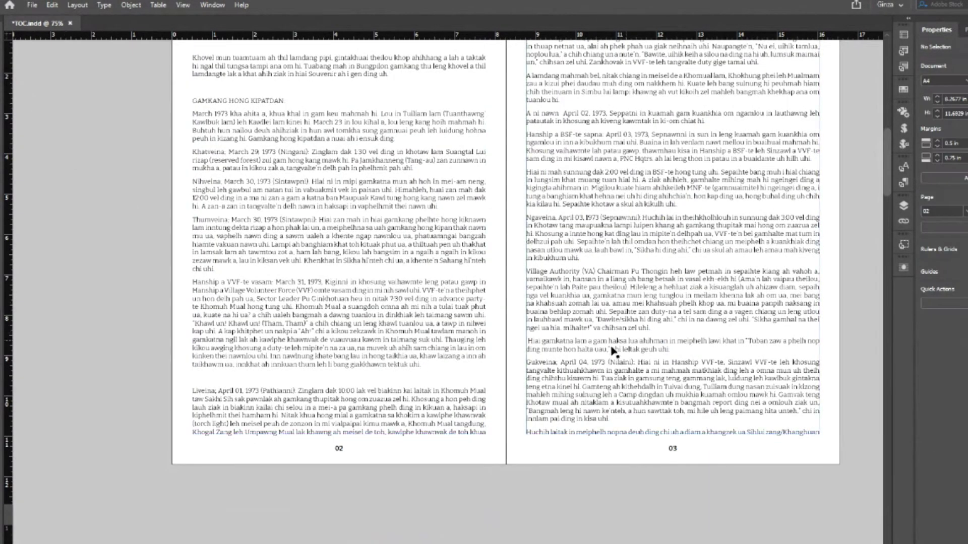
{"action": "left_click", "coordinate": [363, 401]}
- Exit Preview so frame edges and hidden characters show again
{"action": "left_click", "coordinate": [420, 490]}
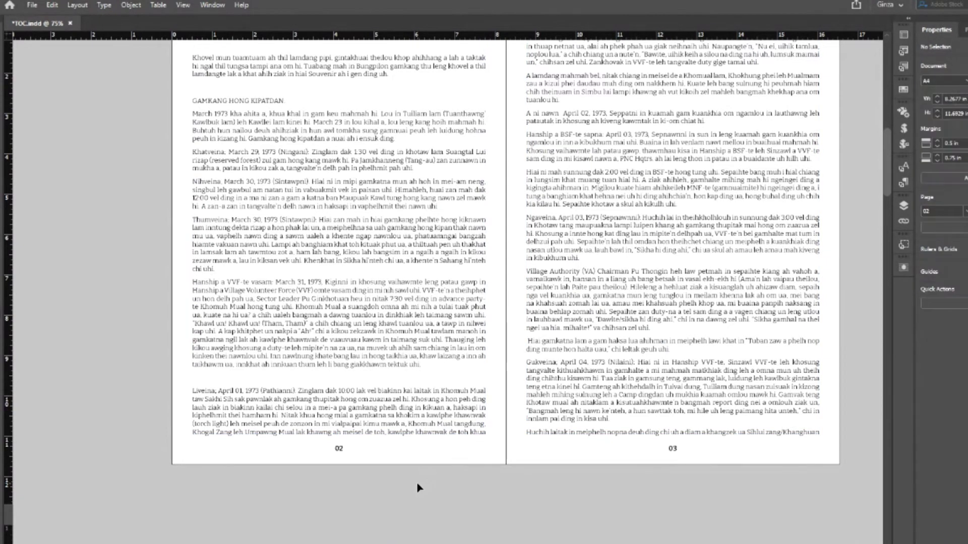
{"action": "key", "text": "w"}
{"action": "scroll", "coordinate": [418, 485], "scroll_direction": "down", "scroll_amount": 3}
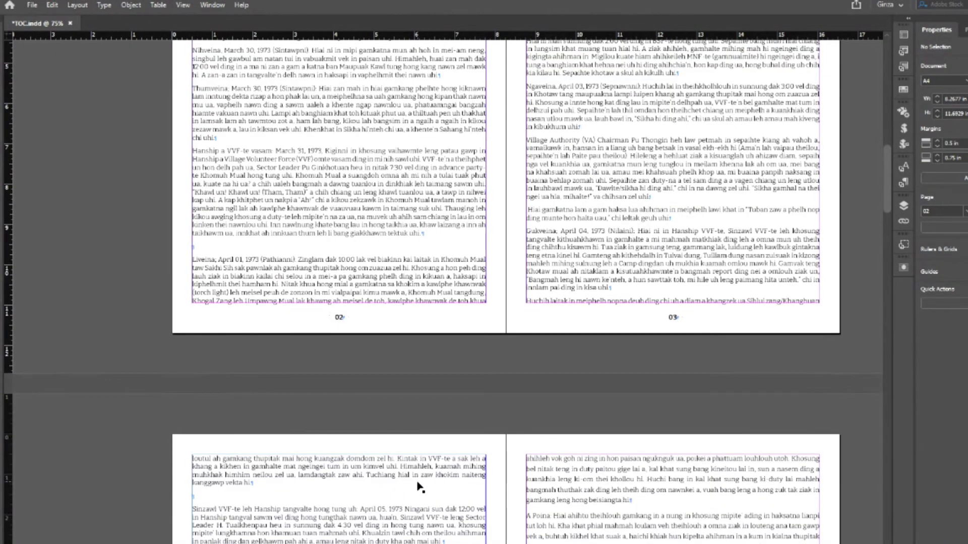
{"action": "scroll", "coordinate": [420, 488], "scroll_direction": "down", "scroll_amount": 12}
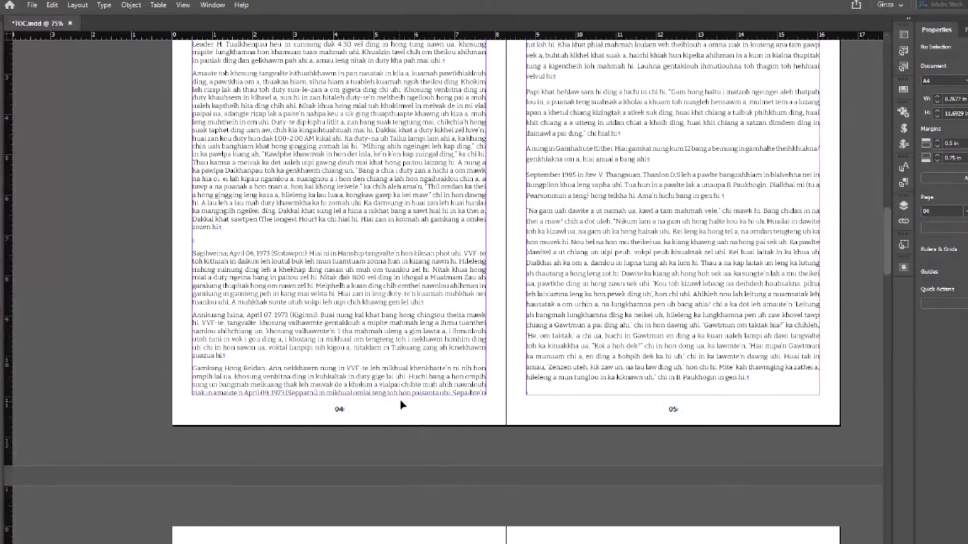
{"action": "scroll", "coordinate": [403, 406], "scroll_direction": "up", "scroll_amount": 12}
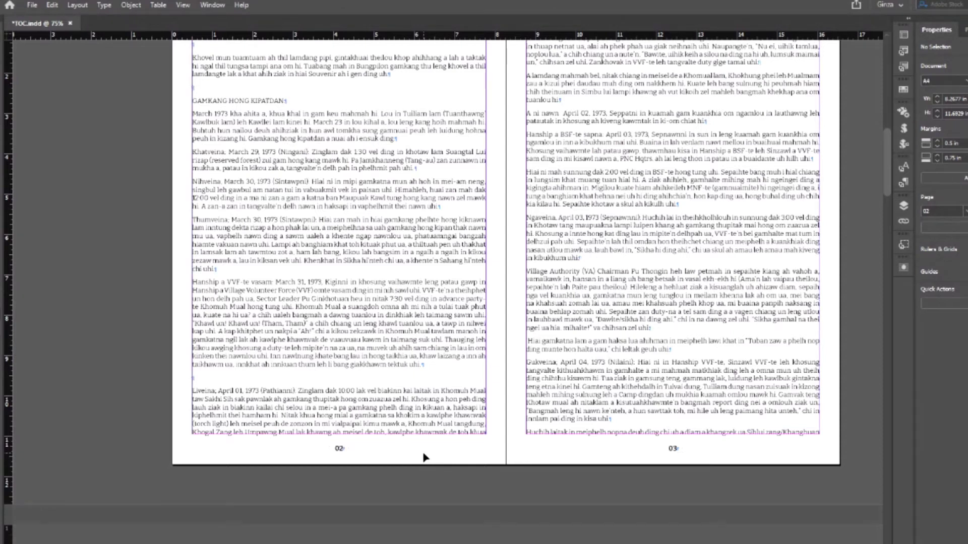
- Check page 02 frame's Text Frame Options without changes, then scroll up to the BUNGPILON GAMKANG, 1973 heading
{"action": "left_click", "coordinate": [363, 297]}
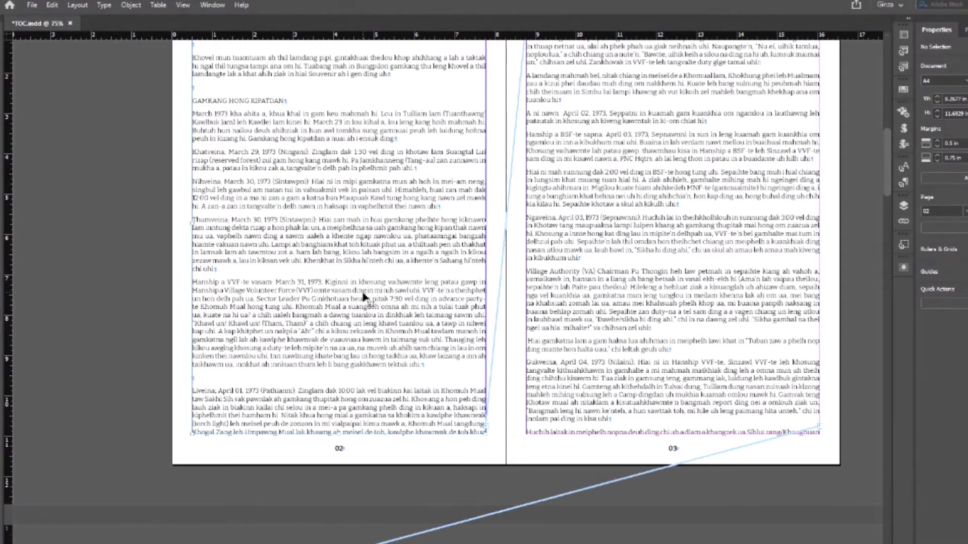
{"action": "key", "text": "ctrl+b"}
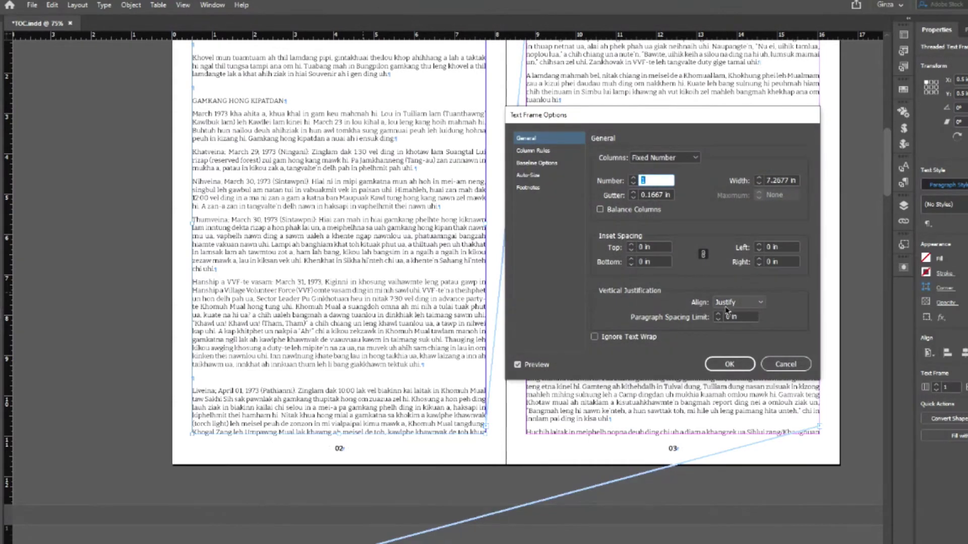
{"action": "left_click", "coordinate": [785, 364]}
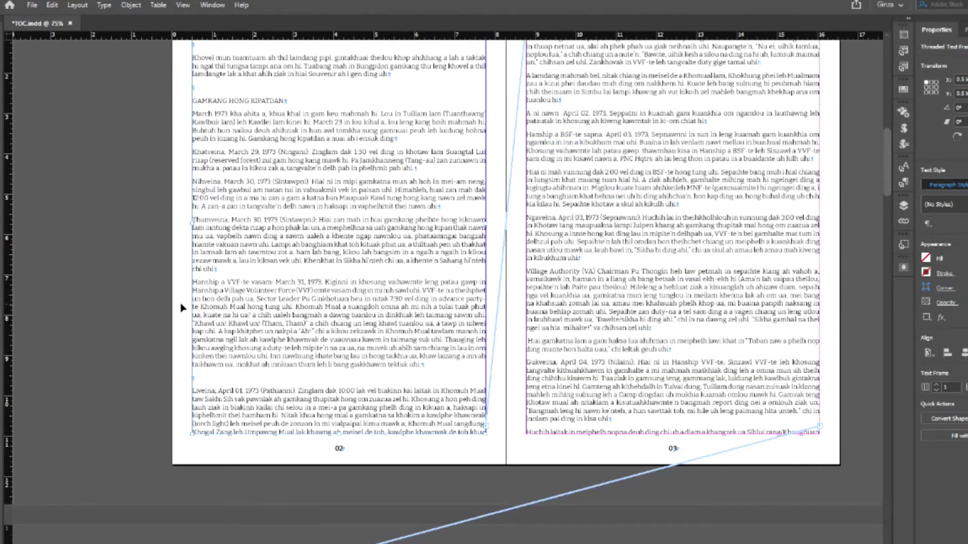
{"action": "left_click", "coordinate": [125, 298]}
{"action": "scroll", "coordinate": [126, 299], "scroll_direction": "up", "scroll_amount": 3}
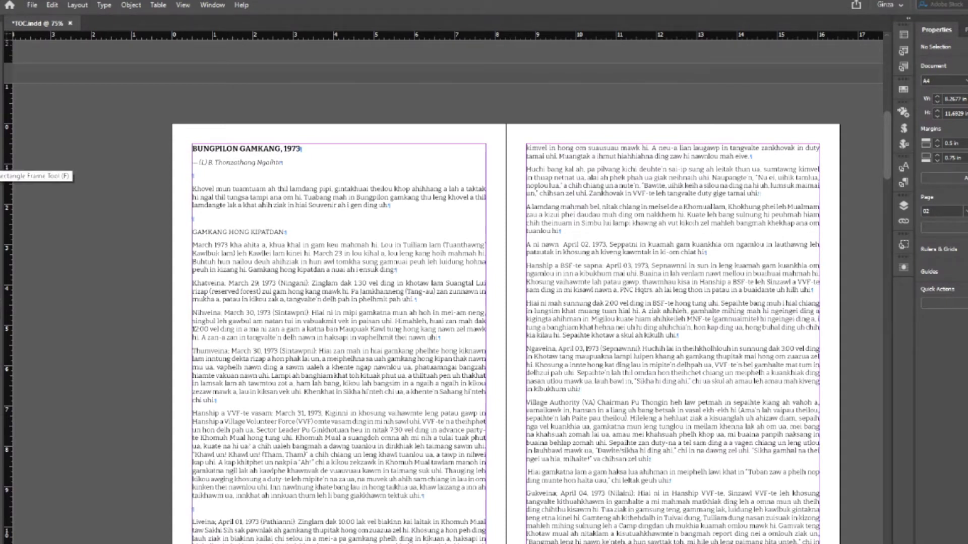
- Draw a rectangle frame over page 02's text and place 1.jpg into it
{"action": "left_click_drag", "start_coordinate": [367, 242], "coordinate": [486, 370]}
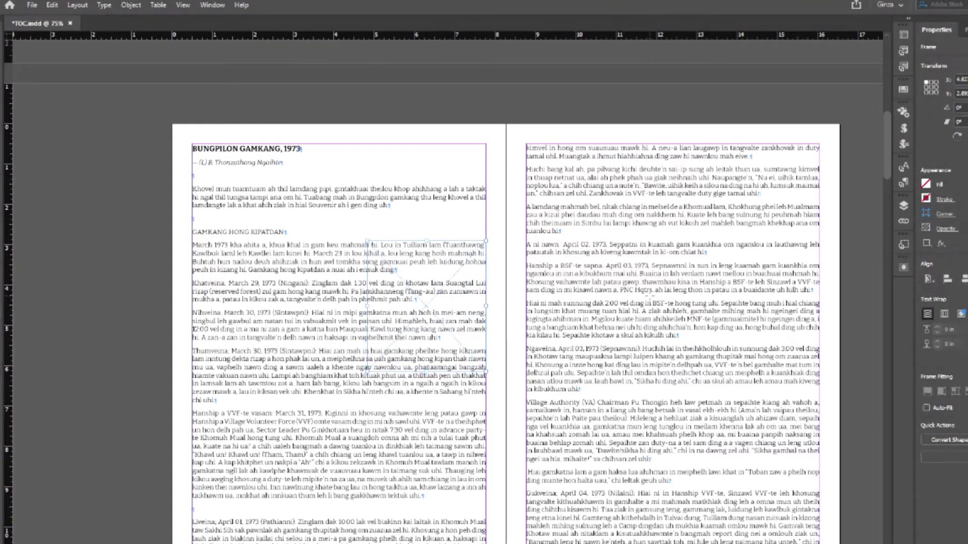
{"action": "key", "text": "ctrl+d"}
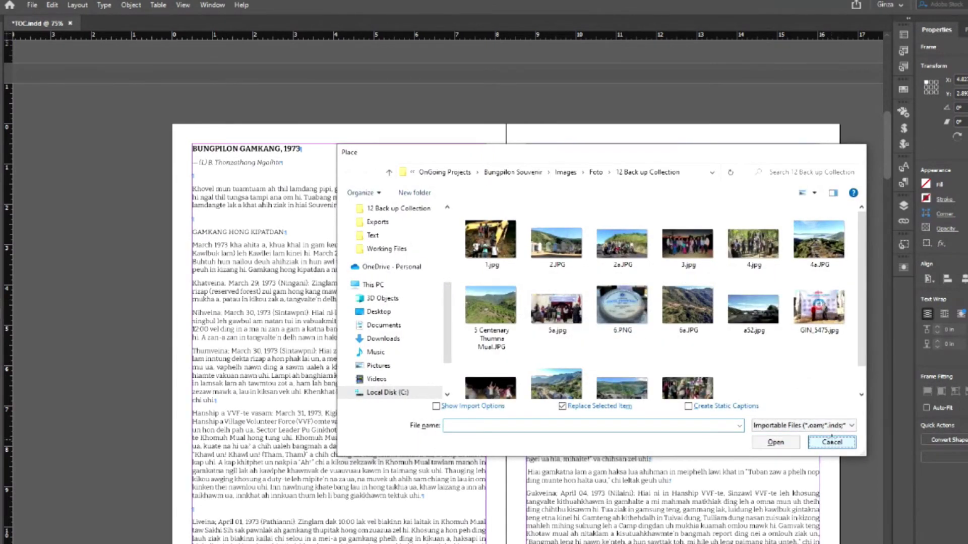
{"action": "left_click", "coordinate": [833, 437]}
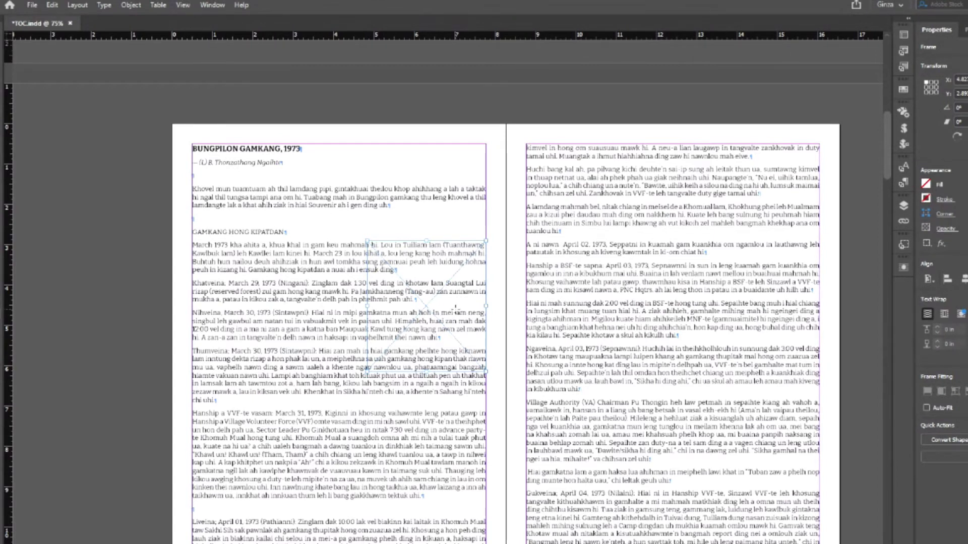
{"action": "key", "text": "ctrl+d"}
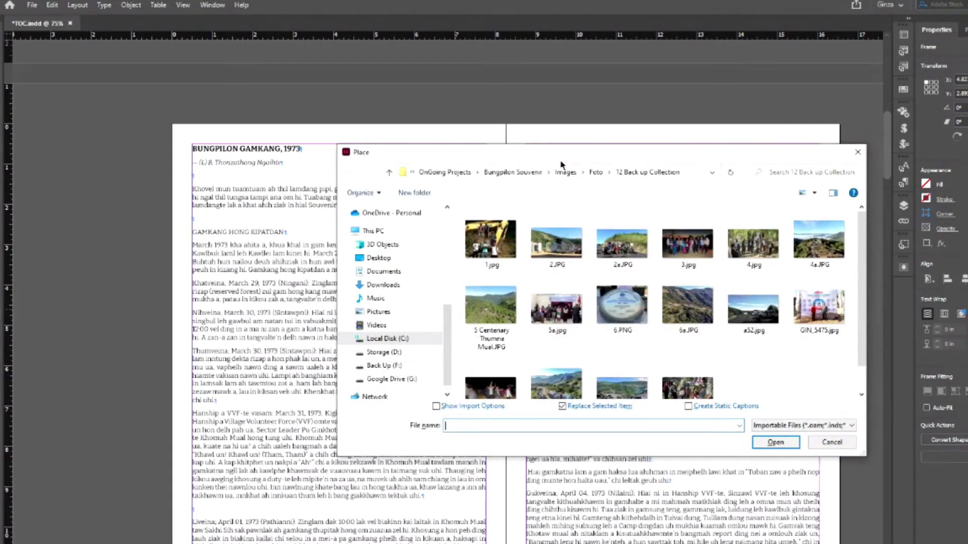
{"action": "left_click", "coordinate": [529, 263]}
{"action": "left_click", "coordinate": [815, 461]}
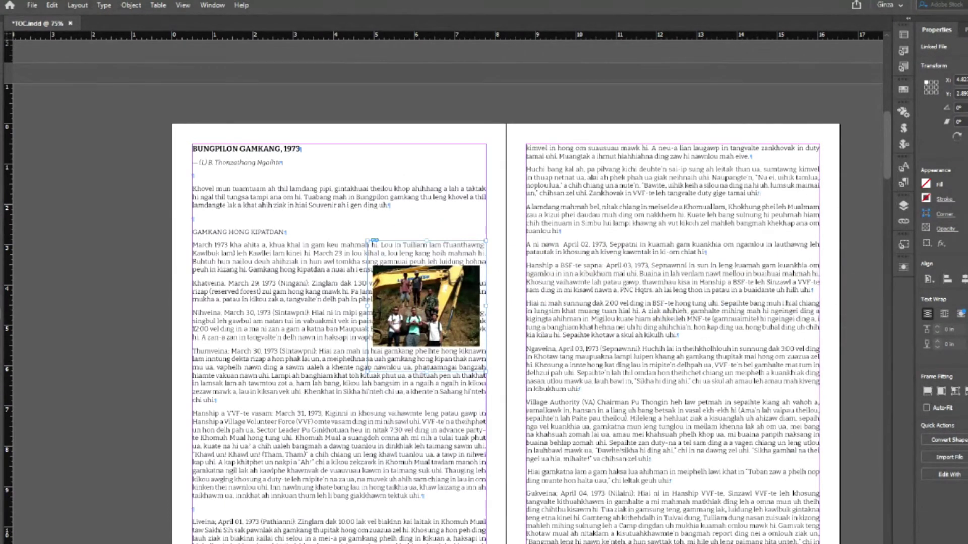
{"action": "left_click", "coordinate": [430, 305]}
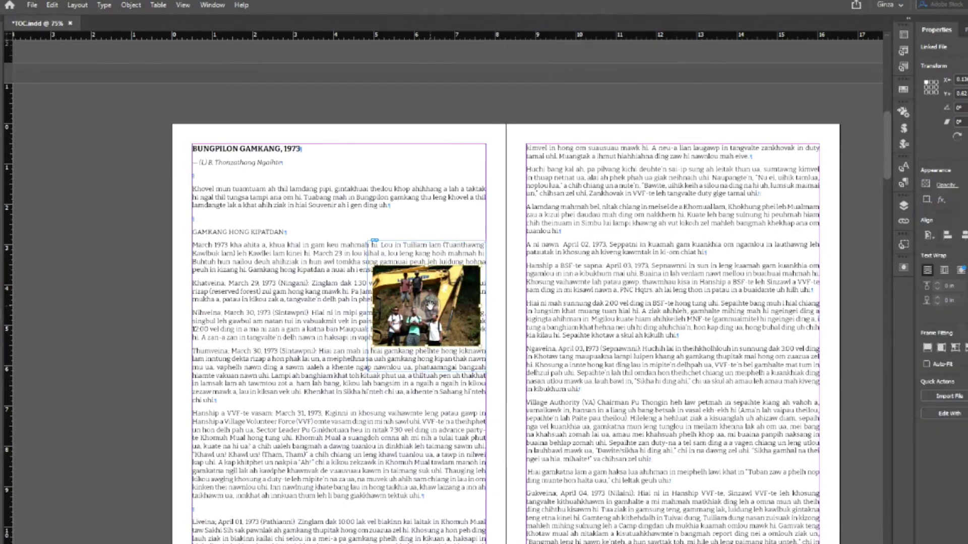
- Fit the photo 1.jpg using Fill Frame Proportionally
{"action": "right_click", "coordinate": [430, 304]}
{"action": "mouse_move", "coordinate": [482, 136]}
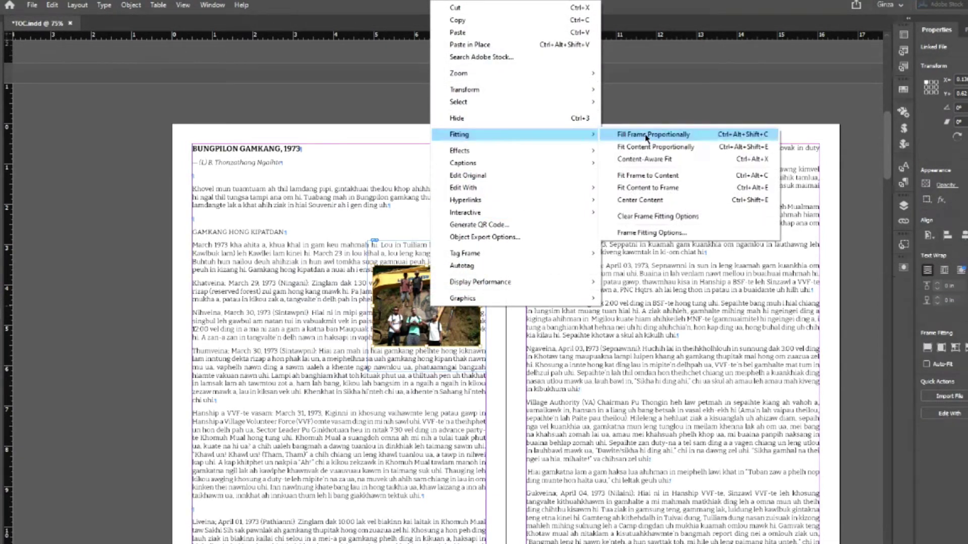
{"action": "left_click", "coordinate": [647, 138]}
{"action": "left_click", "coordinate": [504, 222]}
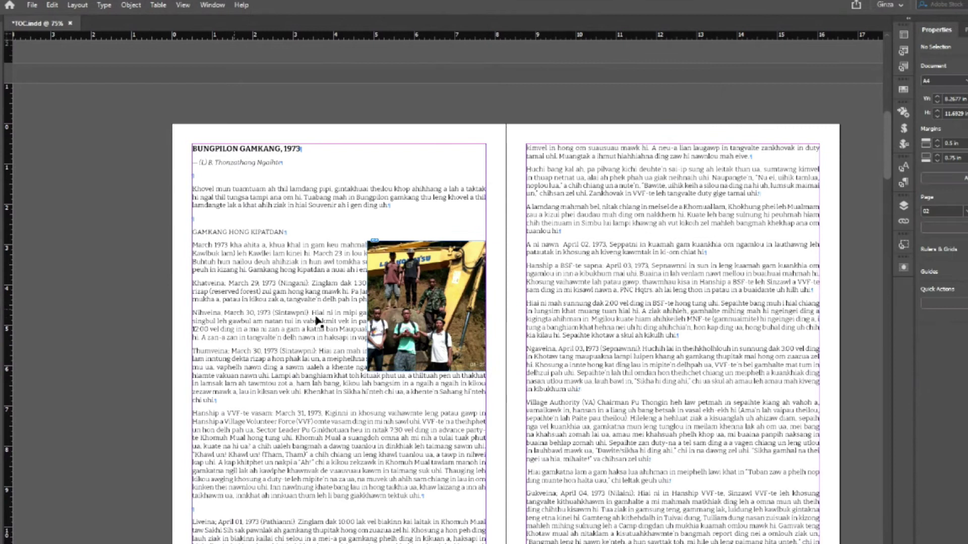
{"action": "left_click", "coordinate": [477, 372]}
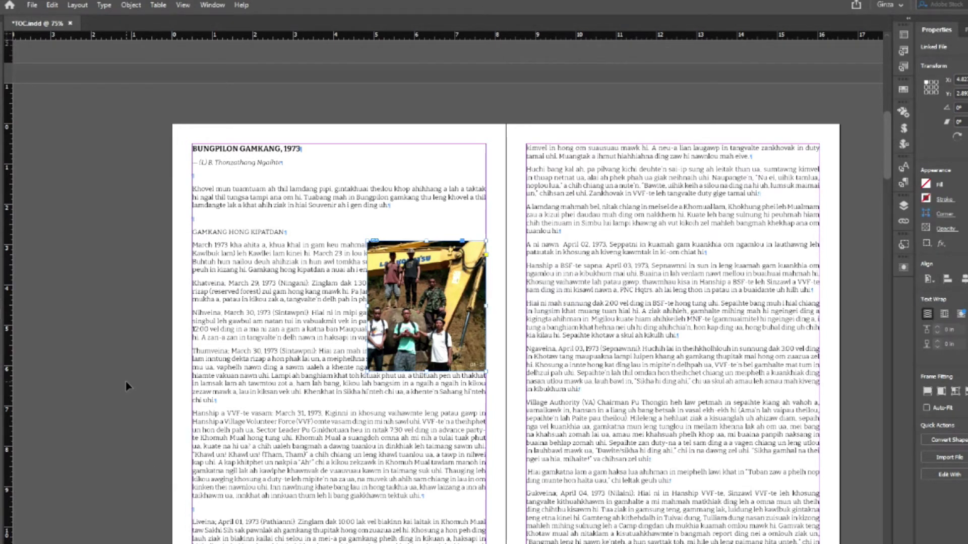
- Give the photo frame a cyan C=100 M=0 Y=0 K=0 stroke
{"action": "left_click", "coordinate": [142, 342]}
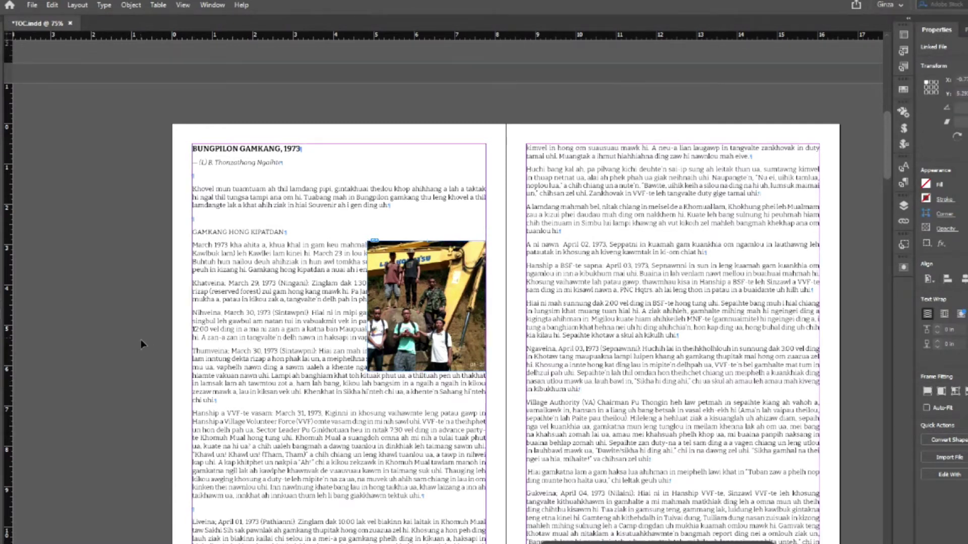
{"action": "left_click", "coordinate": [482, 273]}
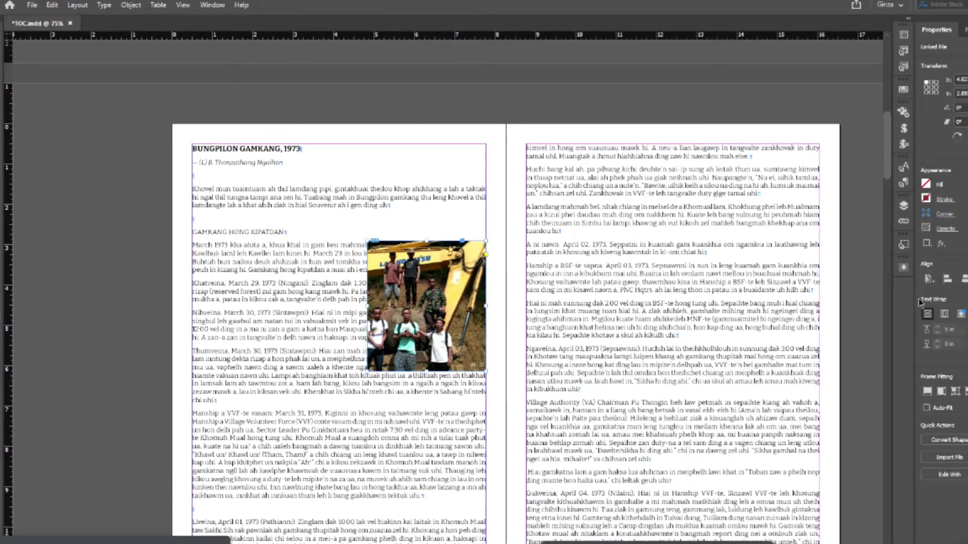
{"action": "left_click", "coordinate": [926, 198]}
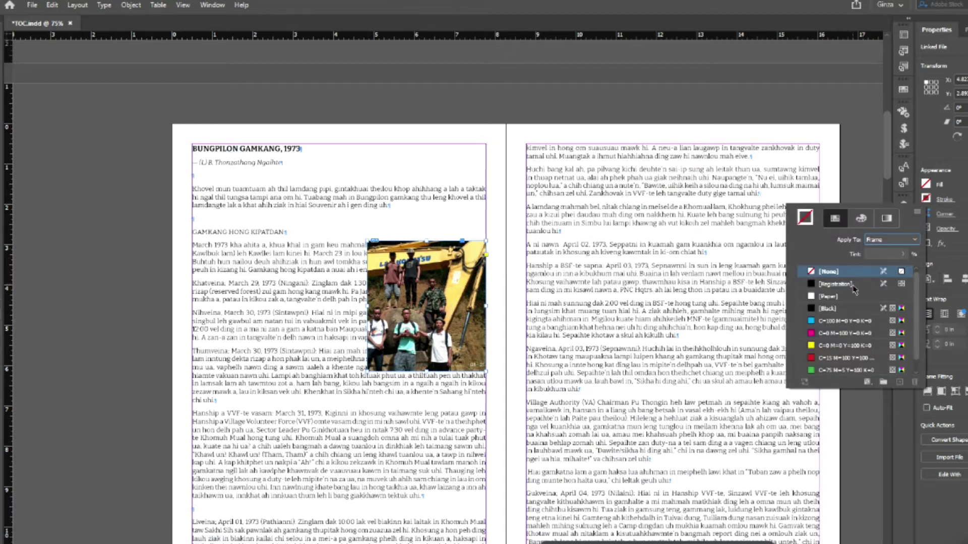
{"action": "left_click", "coordinate": [831, 325]}
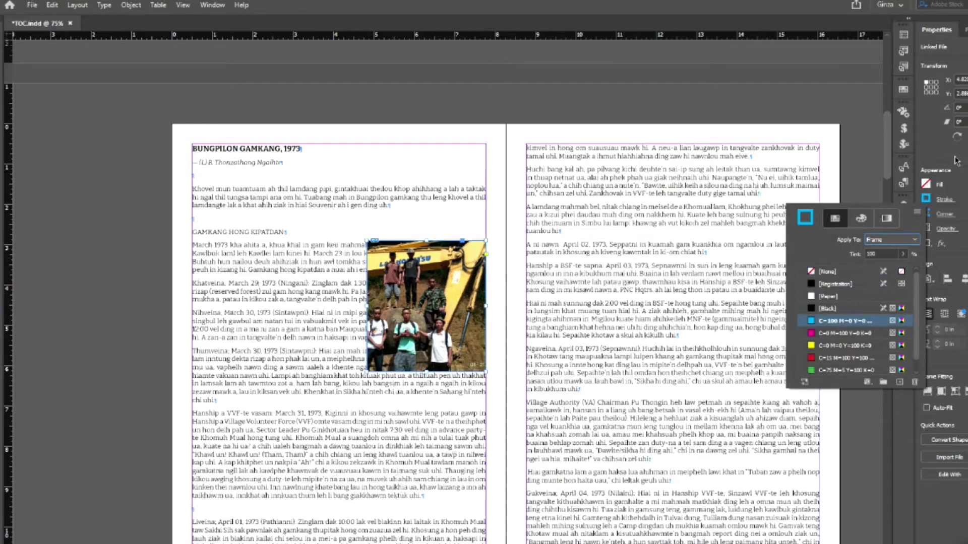
{"action": "key", "text": "Return"}
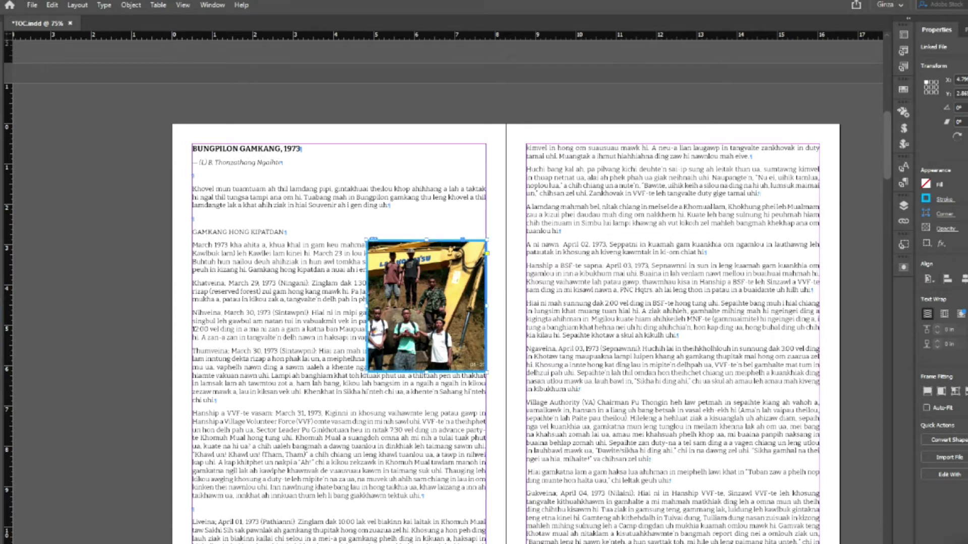
{"action": "left_click", "coordinate": [94, 263]}
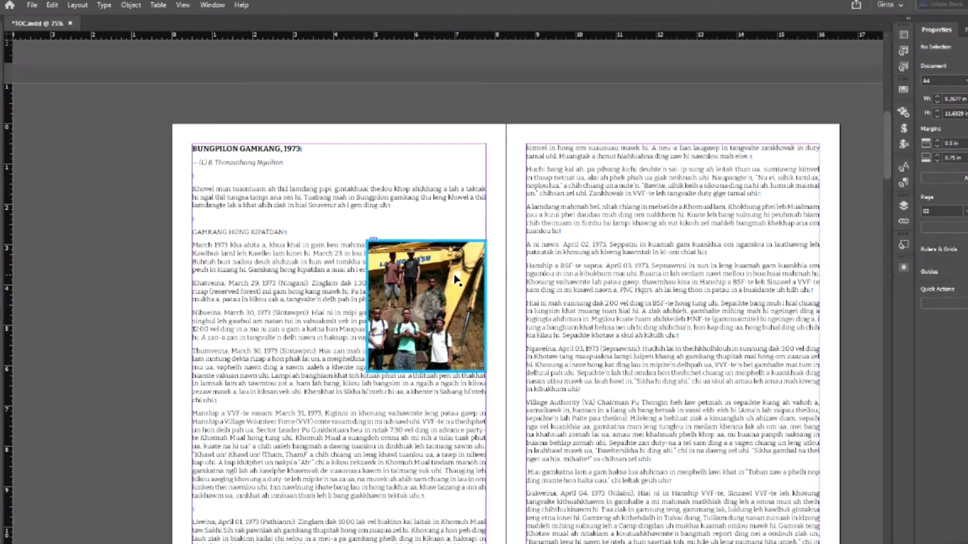
{"action": "left_click", "coordinate": [478, 287]}
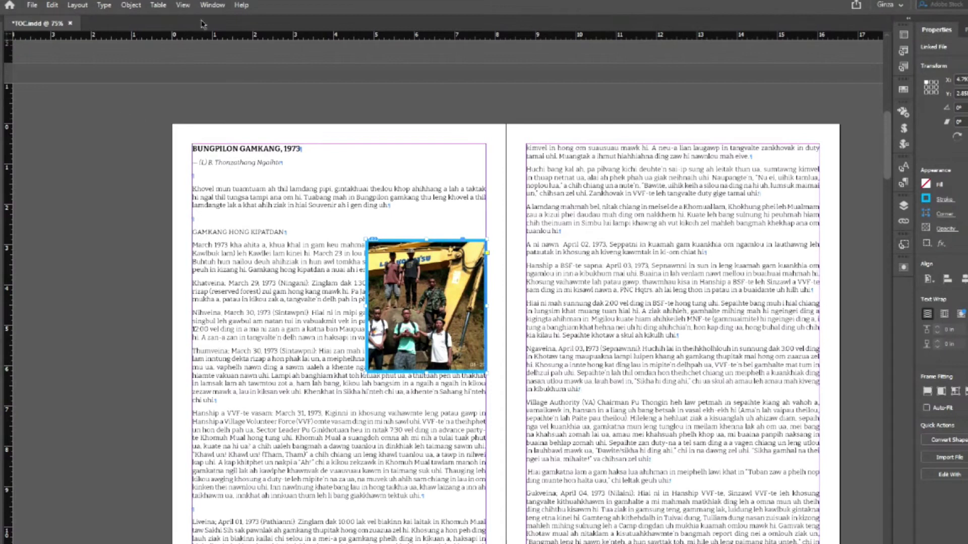
- Open the Object Styles panel and create a new style, Object Style 1
{"action": "left_click", "coordinate": [213, 5]}
{"action": "mouse_move", "coordinate": [255, 162]}
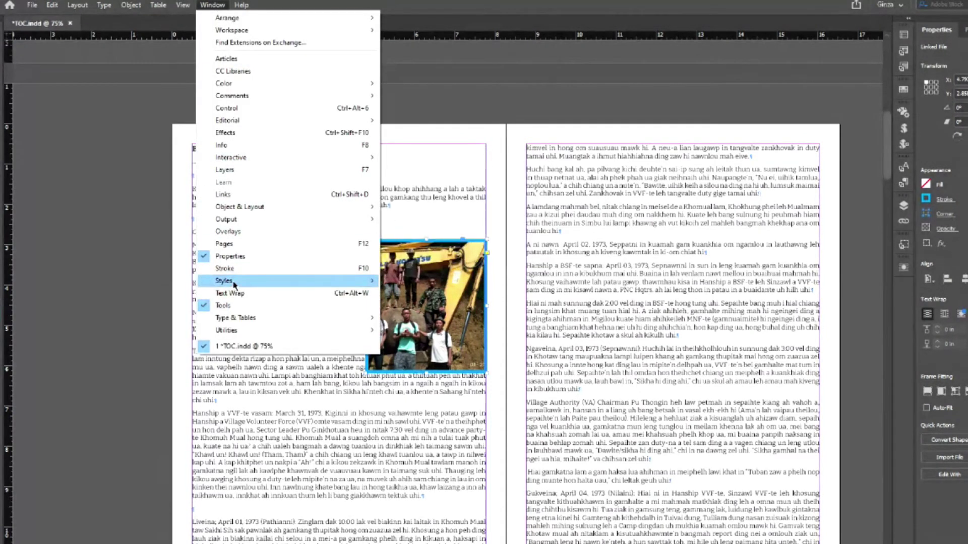
{"action": "mouse_move", "coordinate": [259, 283]}
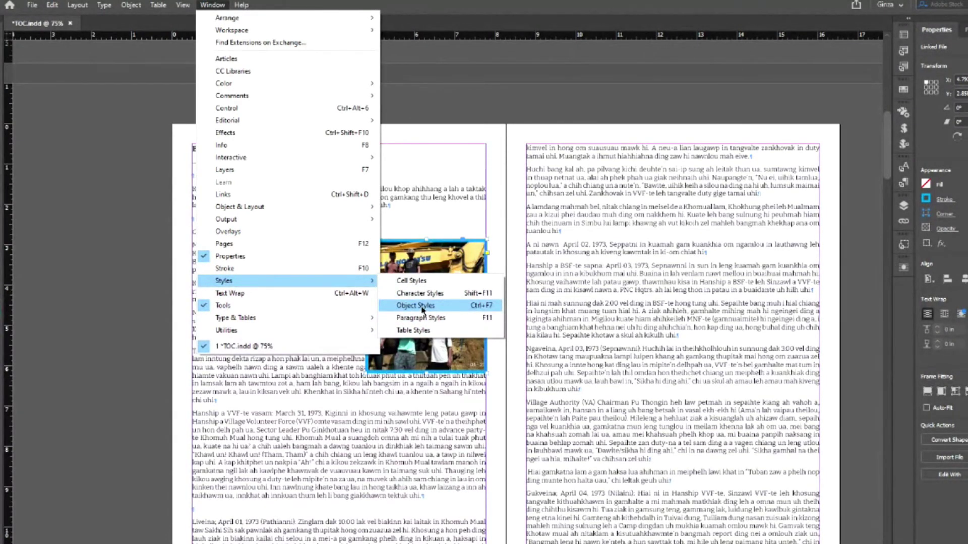
{"action": "left_click", "coordinate": [423, 309]}
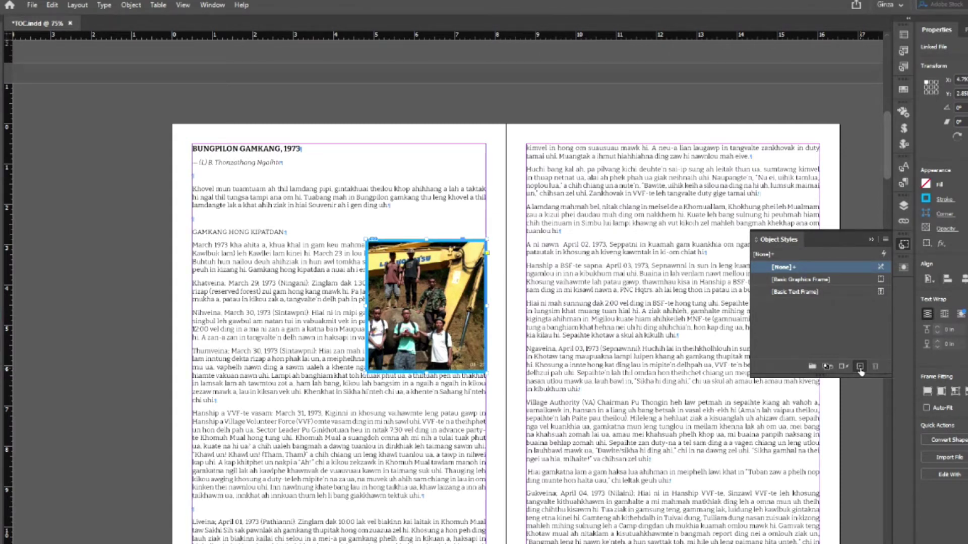
{"action": "left_click", "coordinate": [860, 367]}
- Open Object Style 1's options and begin renaming it to Photo Frame
{"action": "left_click", "coordinate": [811, 305]}
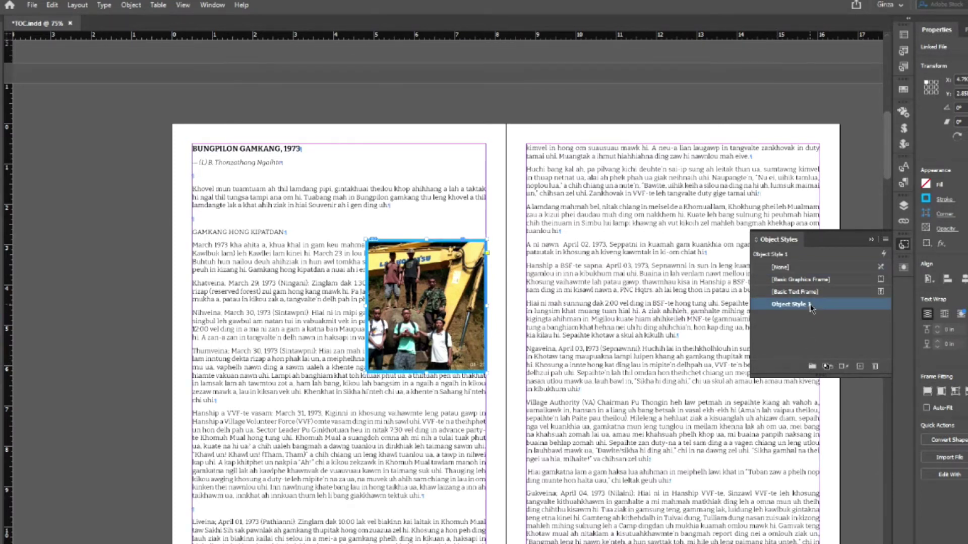
{"action": "double_click", "coordinate": [811, 305]}
{"action": "left_click_drag", "start_coordinate": [631, 160], "coordinate": [859, 173]}
{"action": "type", "text": "to Frame"}
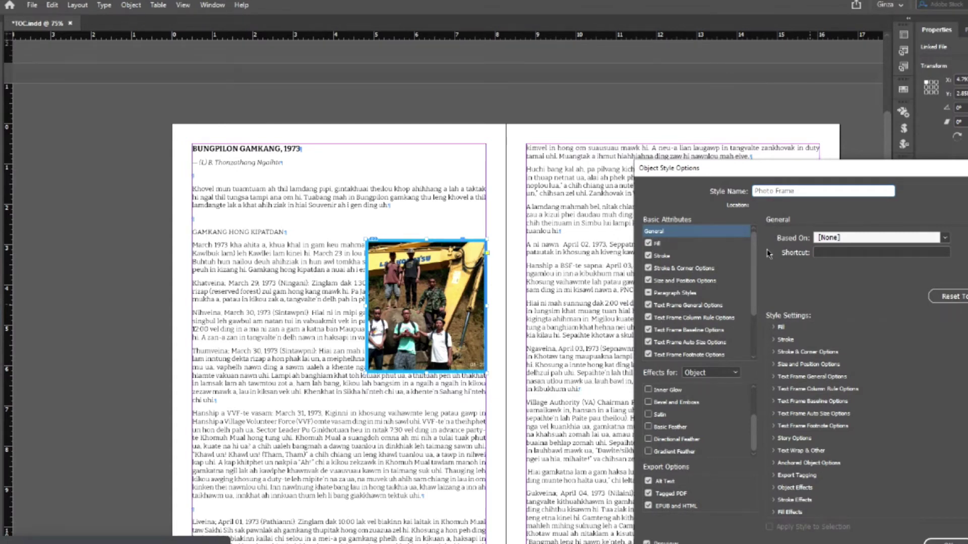
- Include Stroke in the Photo Frame style and bring up its Size and Position Options
{"action": "left_click_drag", "start_coordinate": [755, 252], "coordinate": [754, 228]}
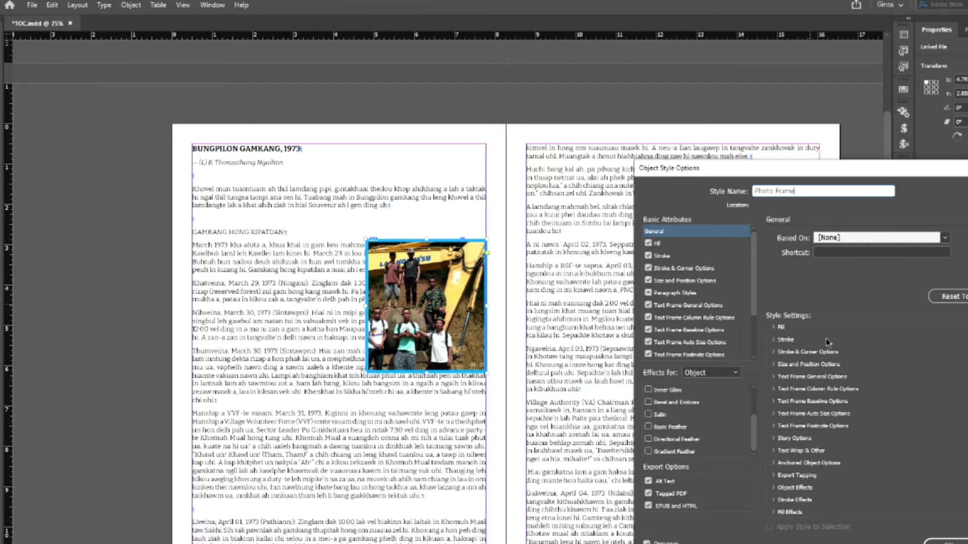
{"action": "left_click", "coordinate": [661, 256]}
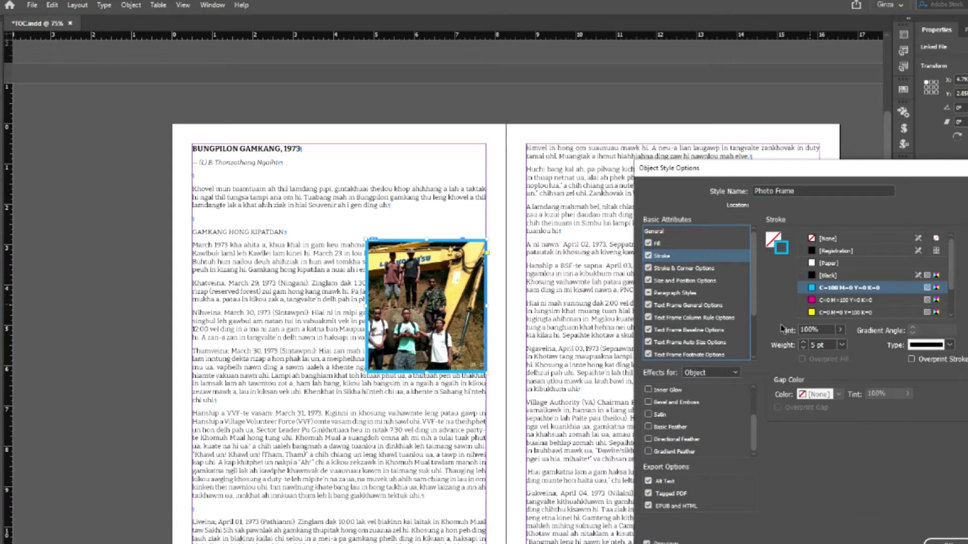
{"action": "left_click", "coordinate": [685, 282]}
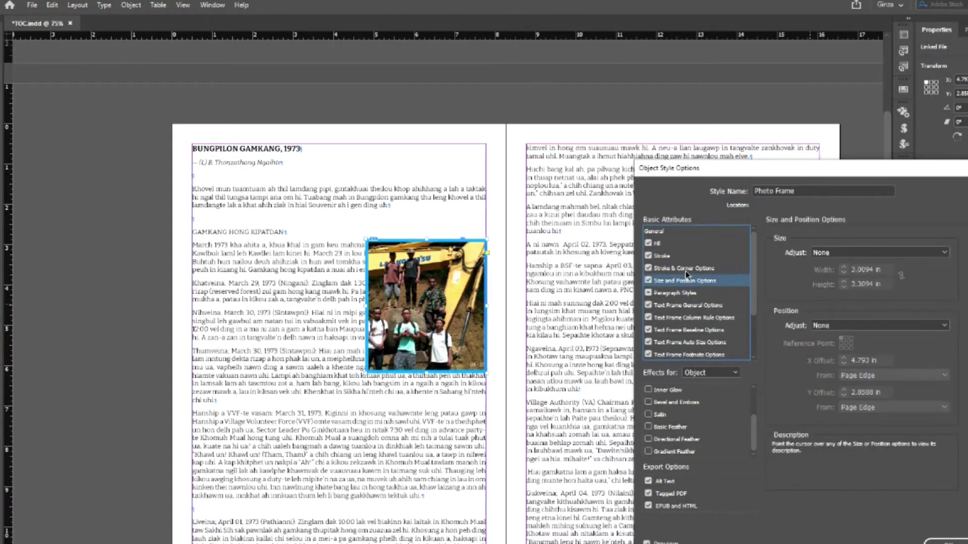
{"action": "left_click", "coordinate": [685, 269]}
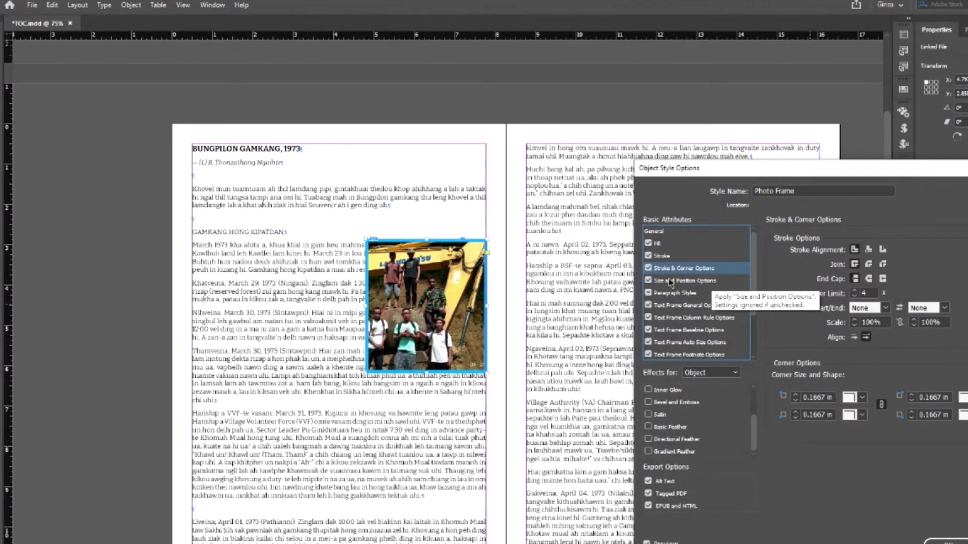
{"action": "left_click", "coordinate": [669, 282]}
- Set Size Adjust to Height & Width, leave Position at None, and save the style
{"action": "mouse_move", "coordinate": [800, 311]}
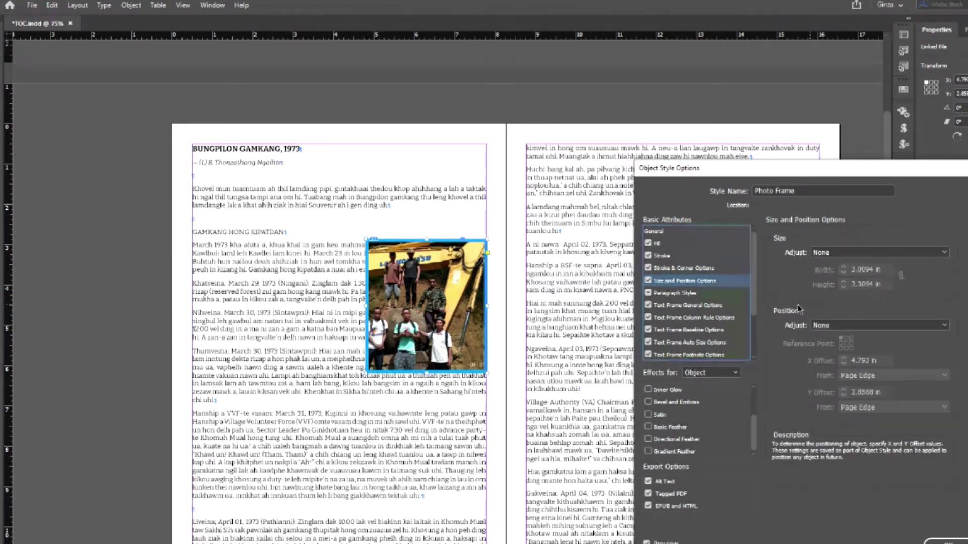
{"action": "mouse_move", "coordinate": [812, 263]}
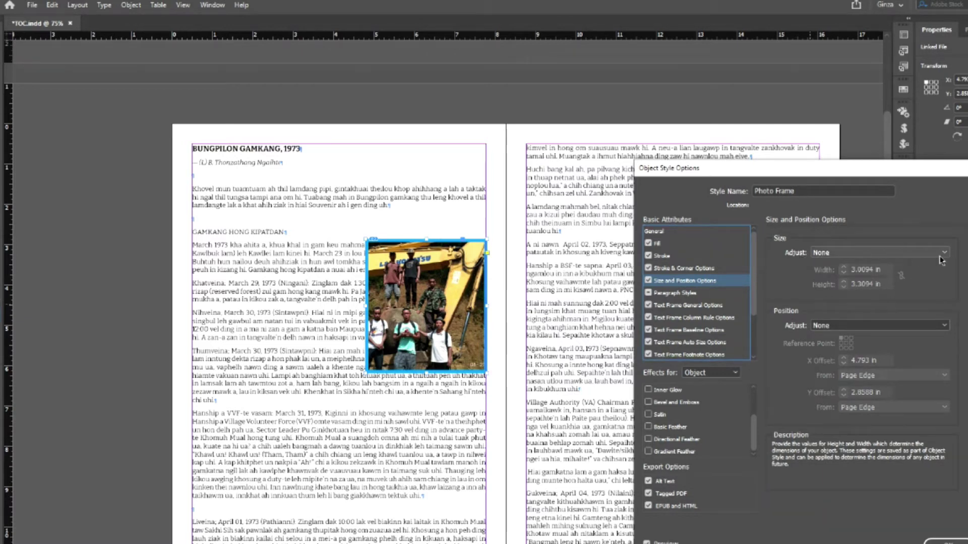
{"action": "left_click", "coordinate": [819, 258]}
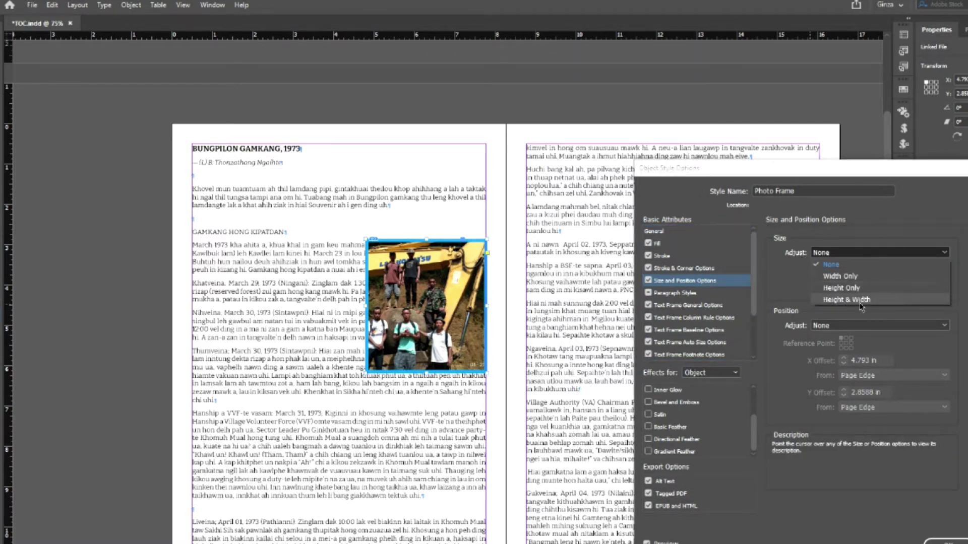
{"action": "left_click", "coordinate": [865, 304]}
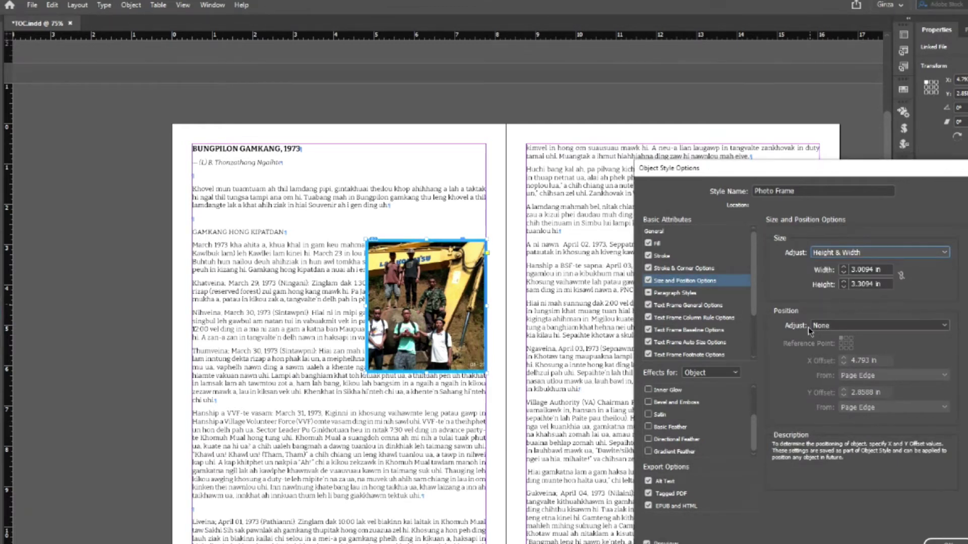
{"action": "left_click", "coordinate": [838, 326]}
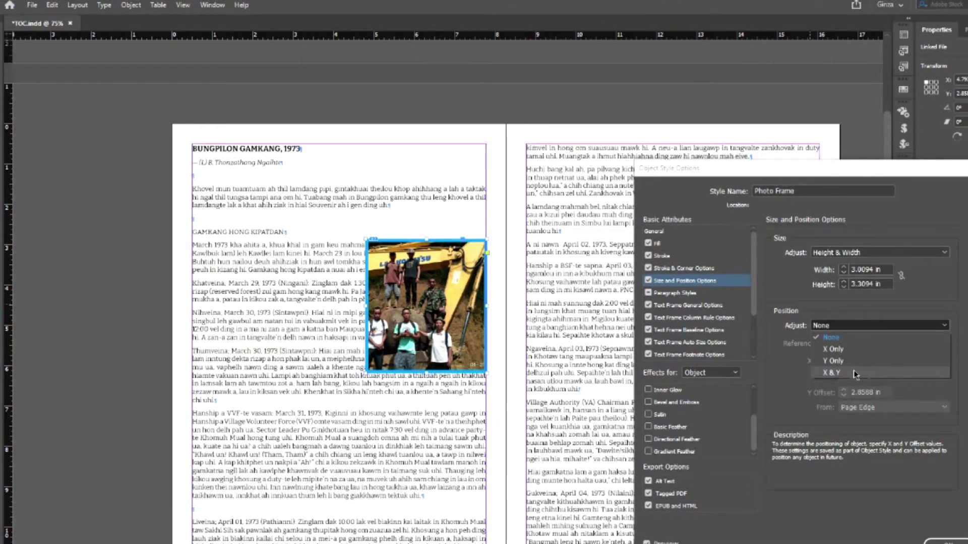
{"action": "key", "text": "Escape"}
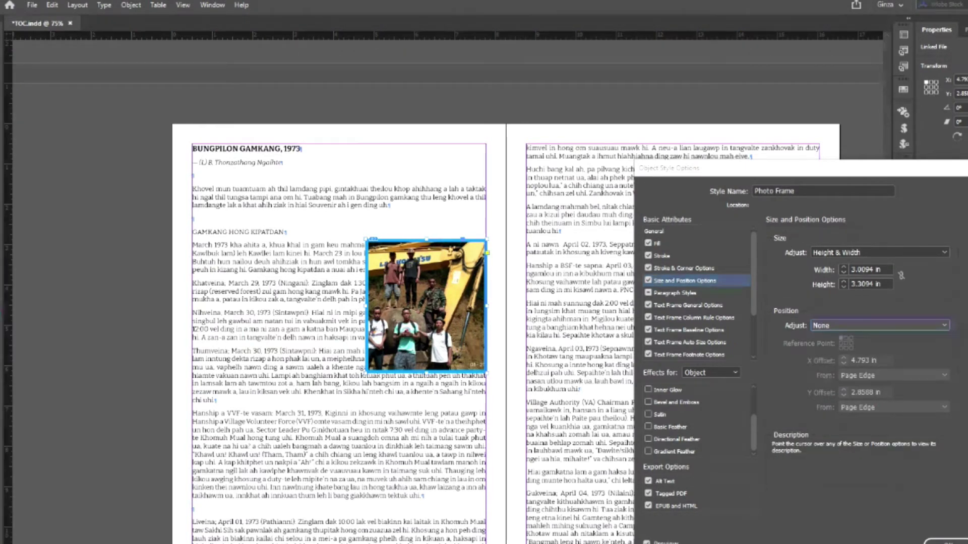
{"action": "left_click", "coordinate": [945, 541]}
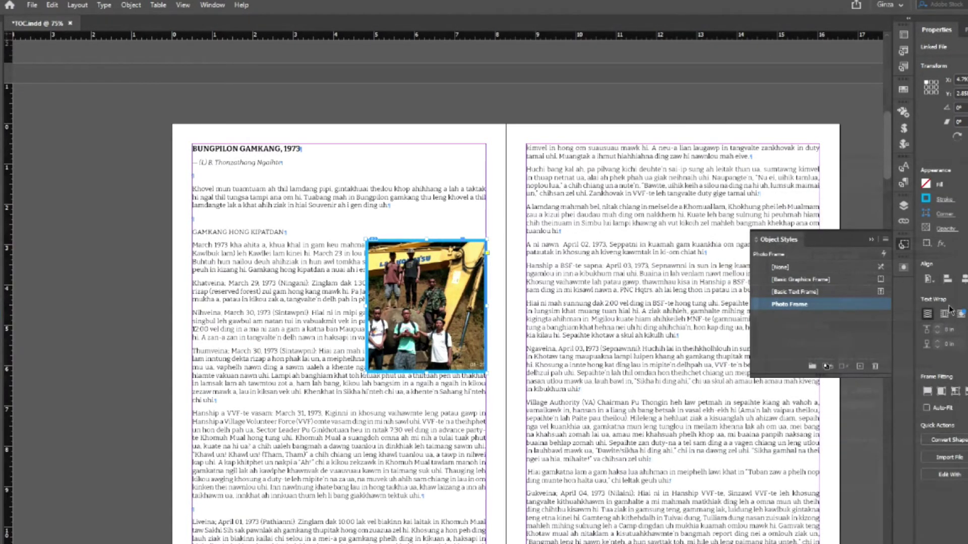
- Close Object Styles, draw a frame on page 03, and place 2a.JPG in it
{"action": "left_click", "coordinate": [903, 244]}
{"action": "scroll", "coordinate": [566, 348], "scroll_direction": "down", "scroll_amount": 3}
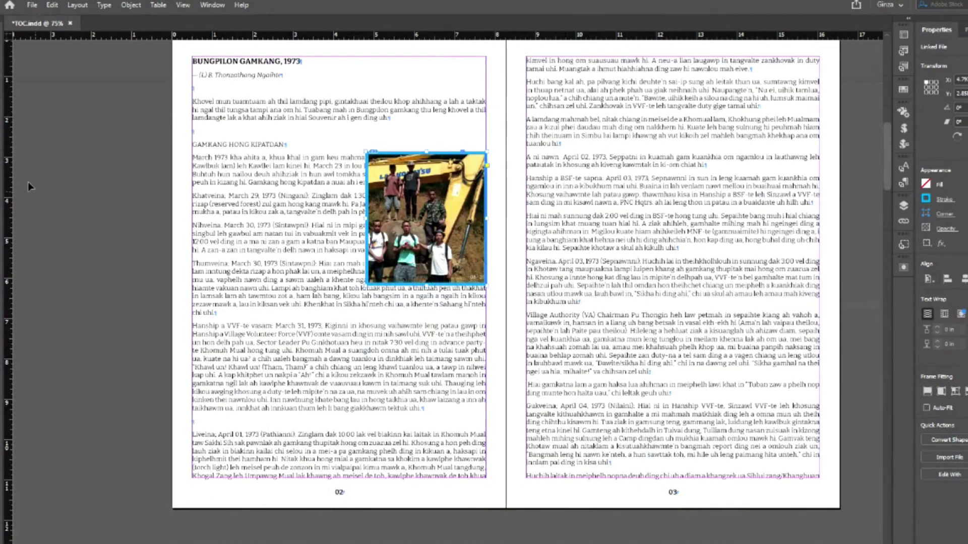
{"action": "left_click_drag", "start_coordinate": [564, 120], "coordinate": [785, 315]}
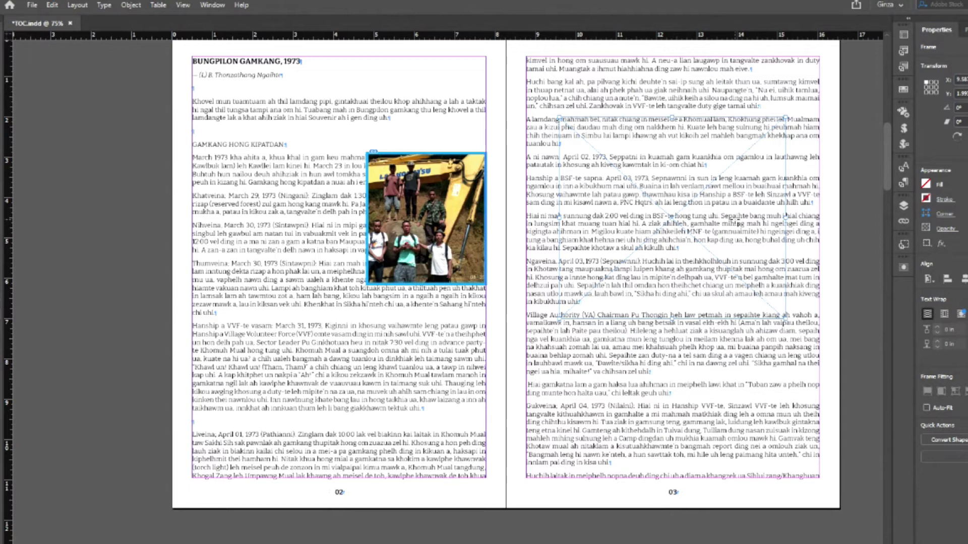
{"action": "key", "text": "ctrl+d"}
{"action": "left_click", "coordinate": [665, 262]}
{"action": "left_click", "coordinate": [816, 460]}
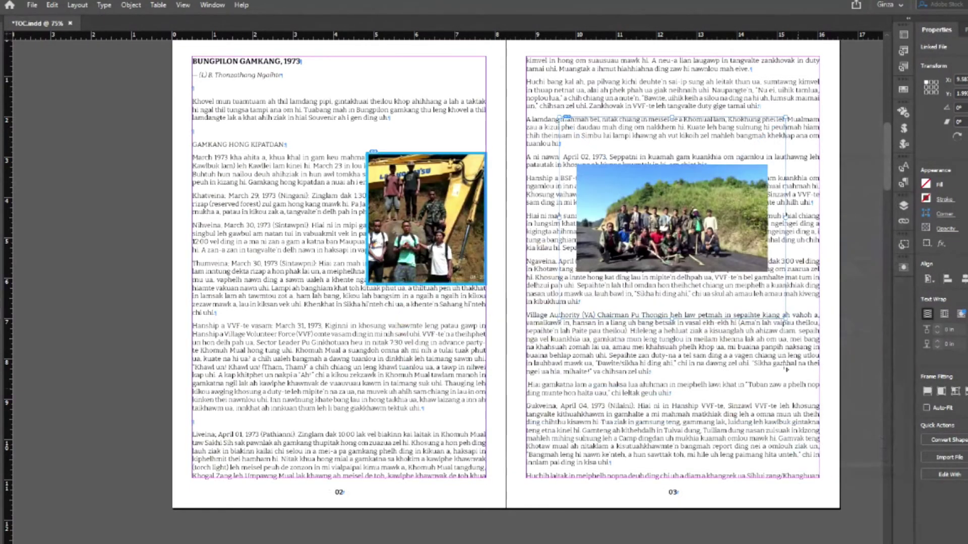
{"action": "right_click", "coordinate": [672, 225]}
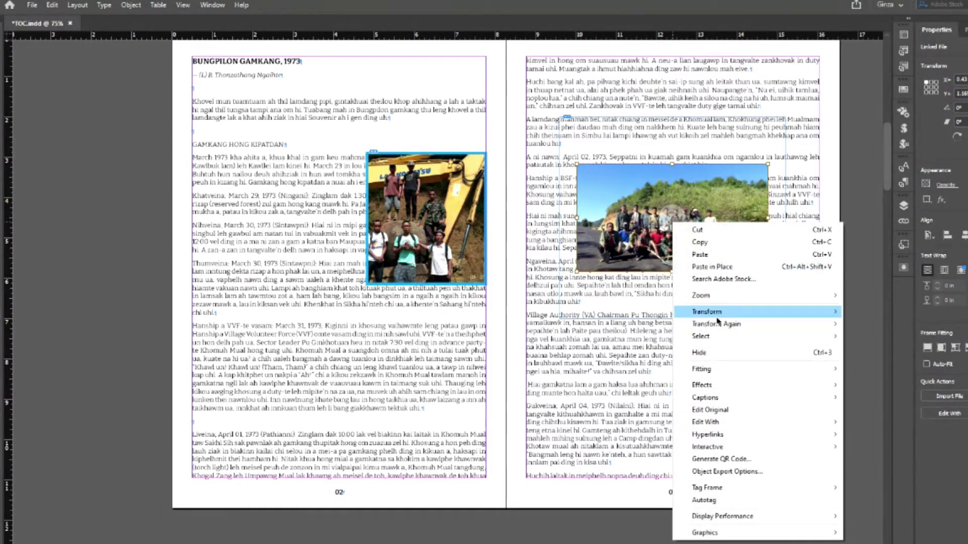
- Make the 2a.JPG photo fill its frame proportionally, then deselect everything
{"action": "mouse_move", "coordinate": [748, 371]}
{"action": "left_click", "coordinate": [872, 371]}
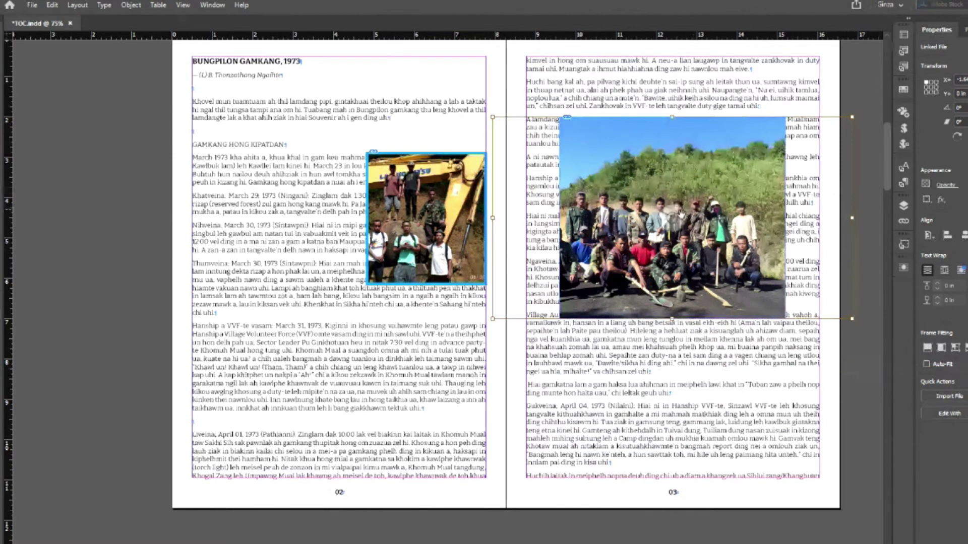
{"action": "left_click", "coordinate": [750, 372]}
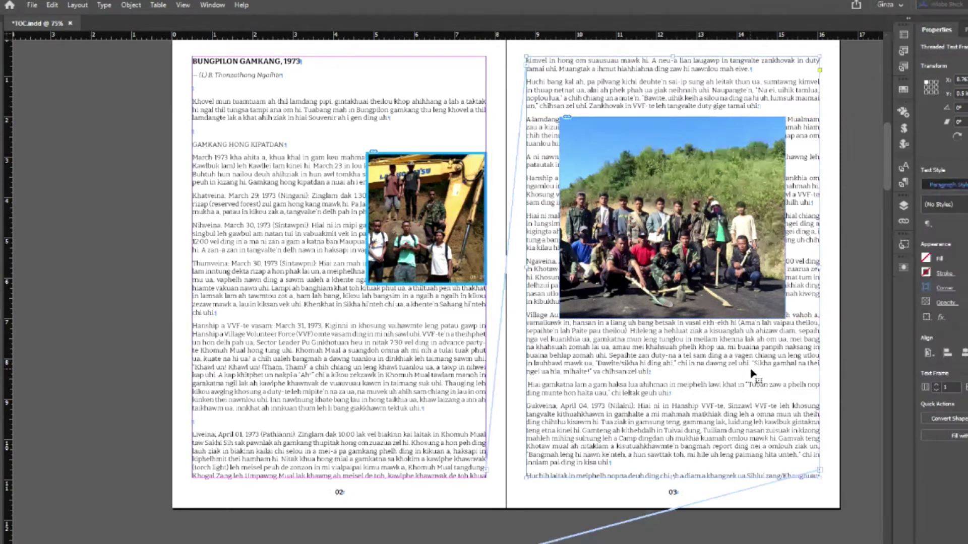
{"action": "key", "text": "ctrl+shift+a"}
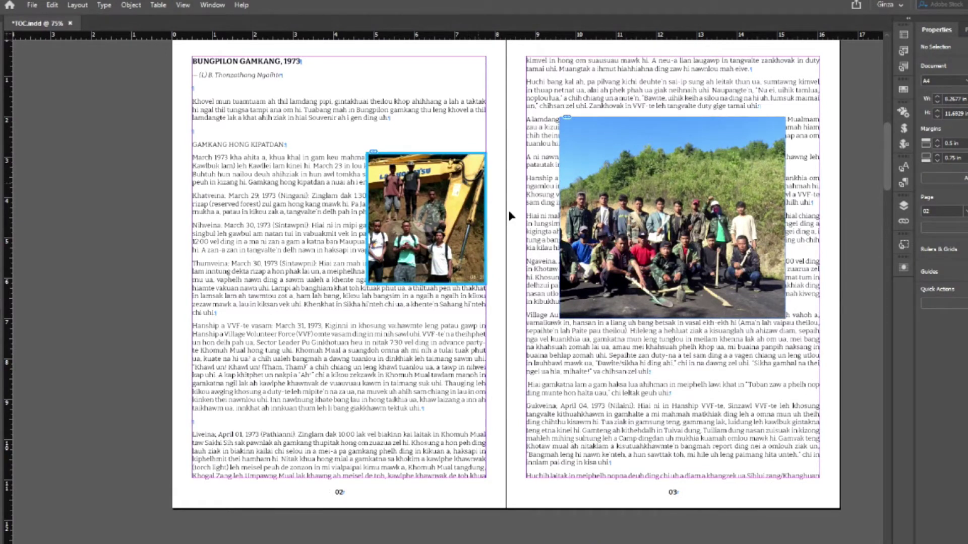
- Apply the Photo Frame object style to the page-03 group photo
{"action": "left_click", "coordinate": [616, 293]}
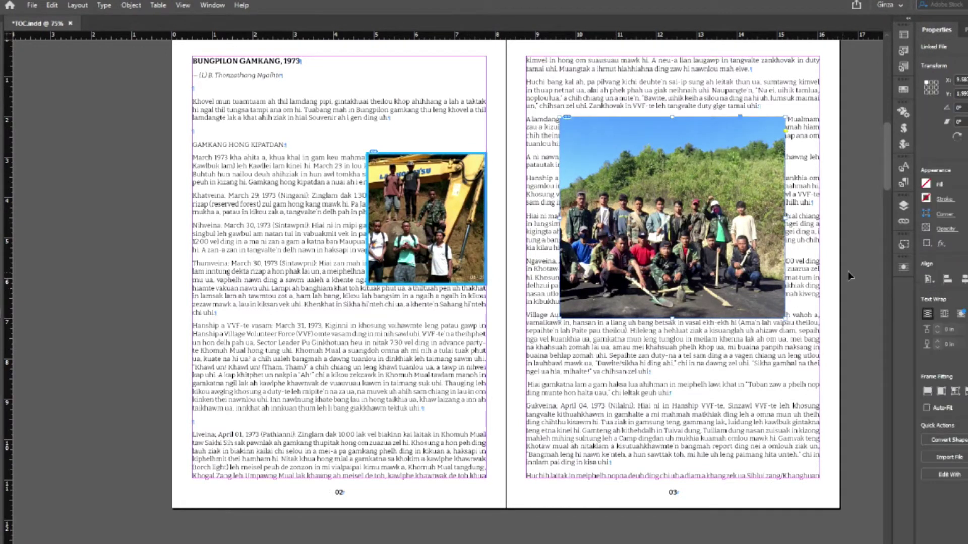
{"action": "left_click", "coordinate": [904, 245]}
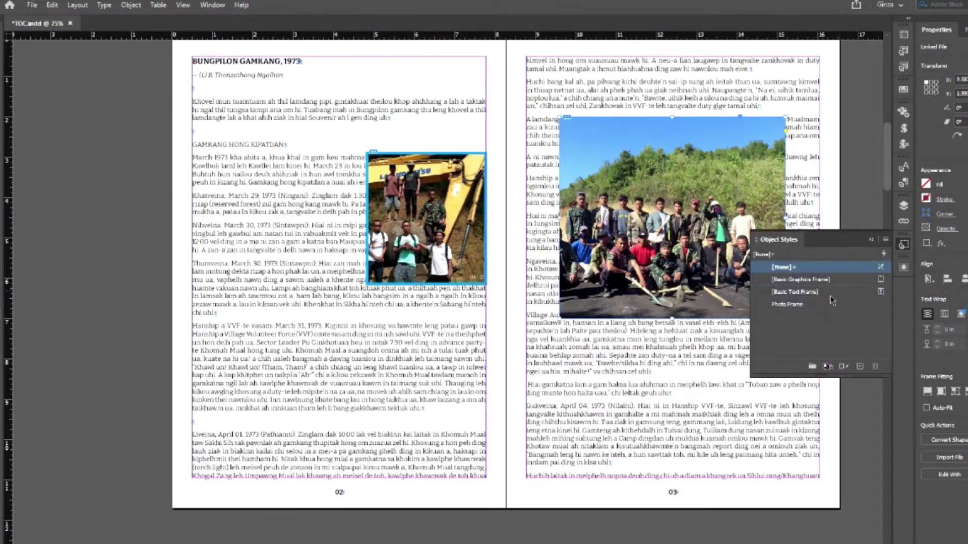
{"action": "left_click", "coordinate": [785, 306]}
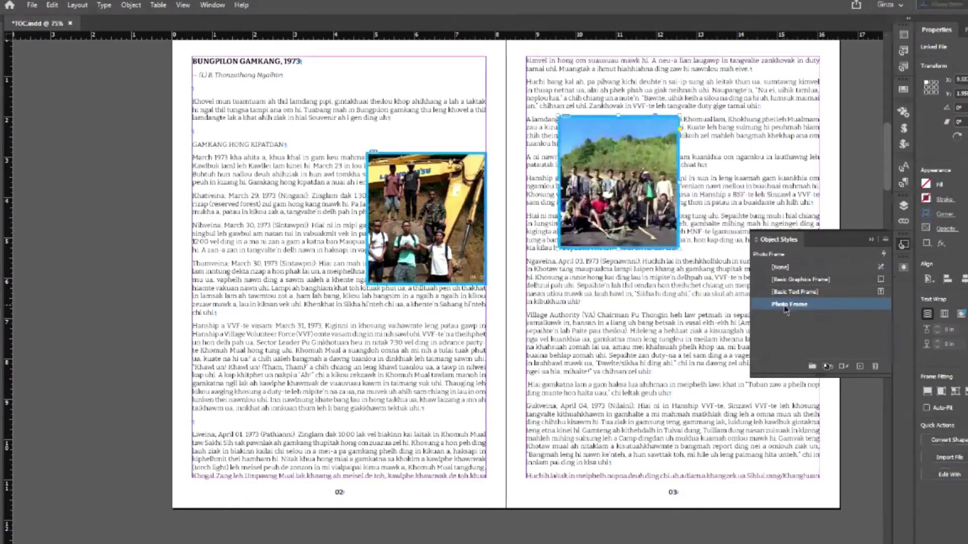
{"action": "left_click", "coordinate": [903, 246]}
{"action": "left_click", "coordinate": [854, 255]}
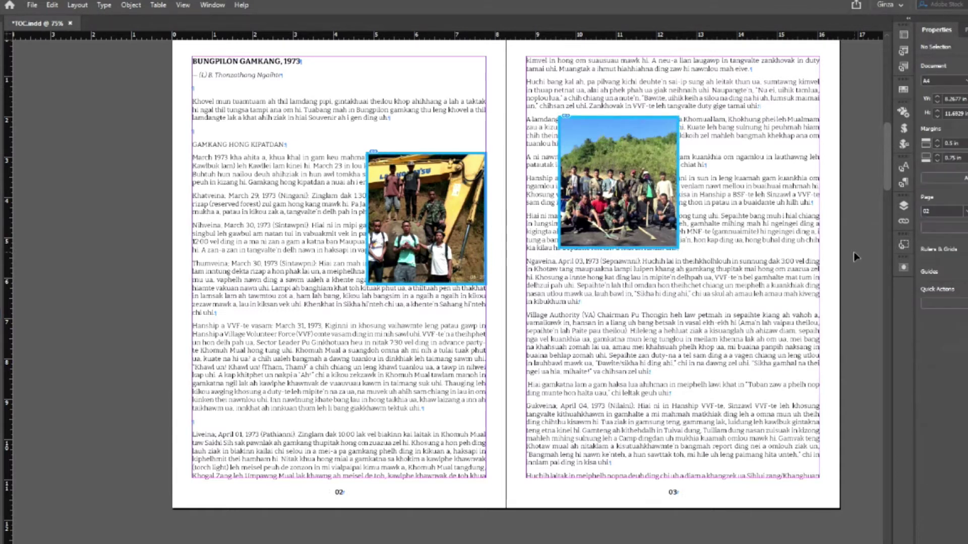
- Move the group photo to page 03's right side and extend its frame downward and leftward
{"action": "left_click_drag", "start_coordinate": [620, 244], "coordinate": [761, 295]}
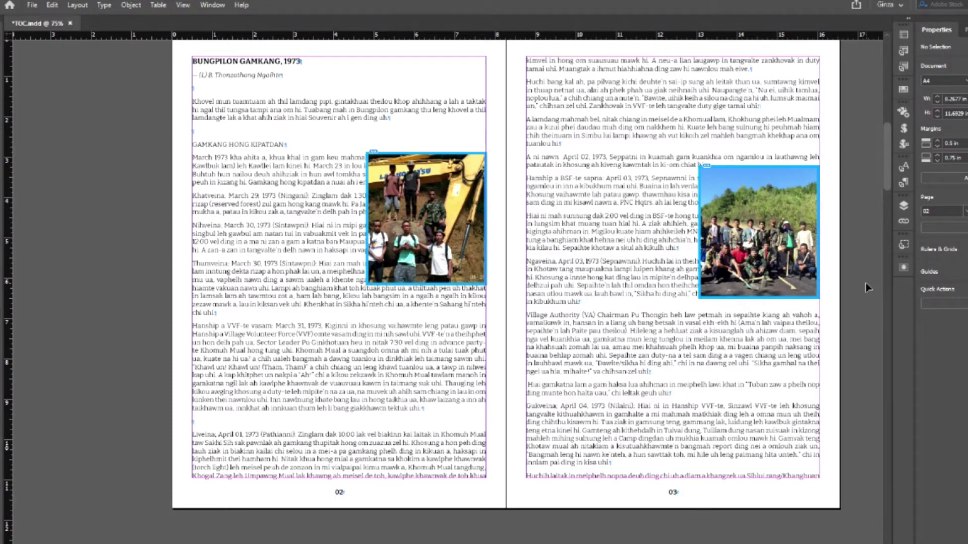
{"action": "left_click", "coordinate": [759, 232]}
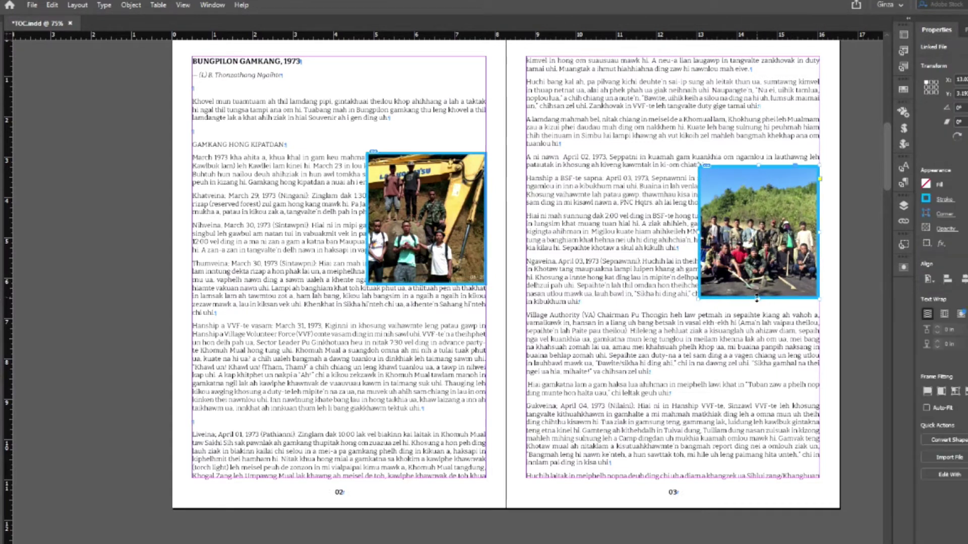
{"action": "left_click_drag", "start_coordinate": [760, 299], "coordinate": [862, 390]}
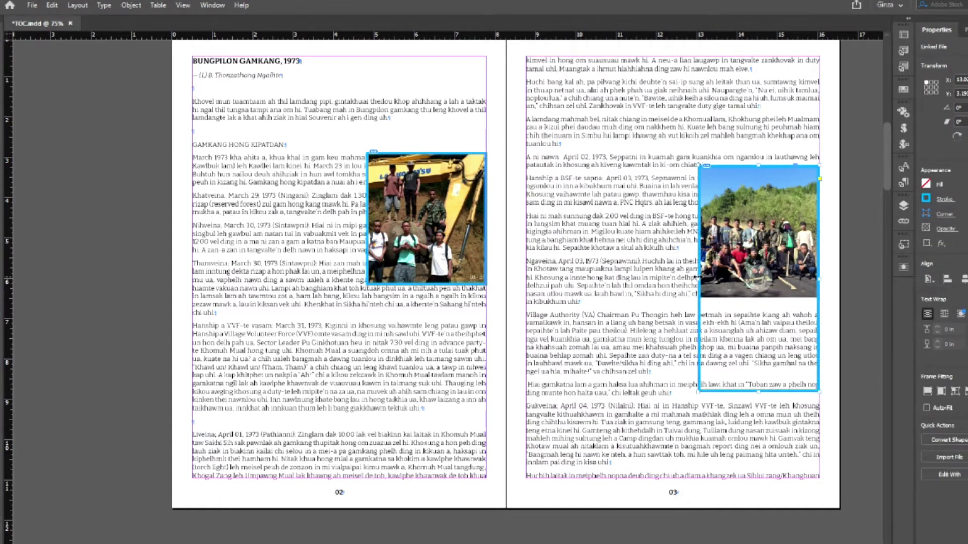
{"action": "left_click_drag", "start_coordinate": [696, 284], "coordinate": [617, 278]}
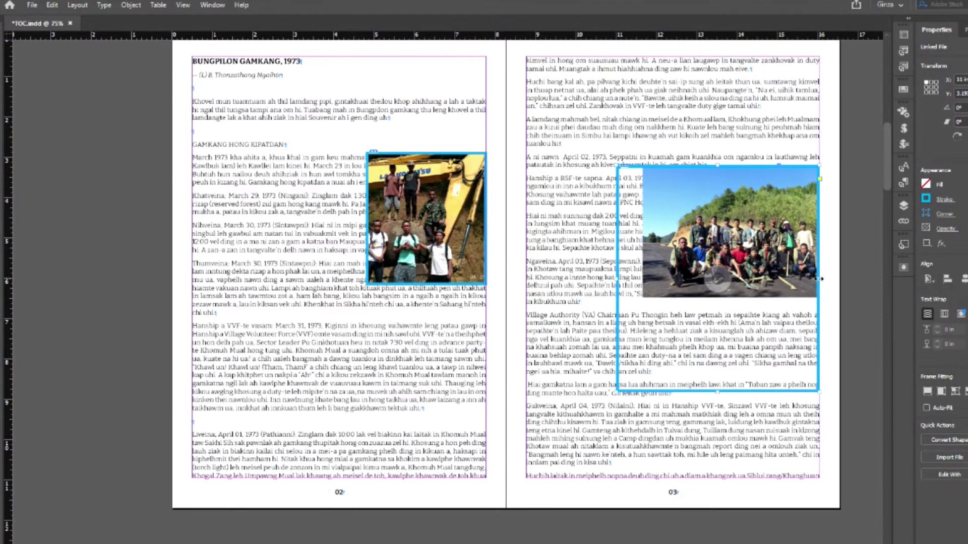
{"action": "left_click", "coordinate": [841, 279]}
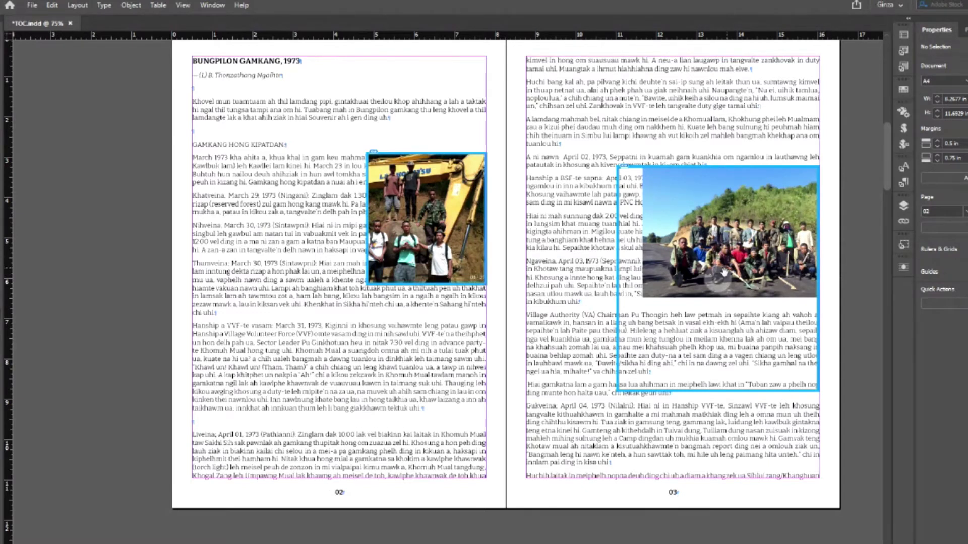
{"action": "left_click", "coordinate": [771, 262]}
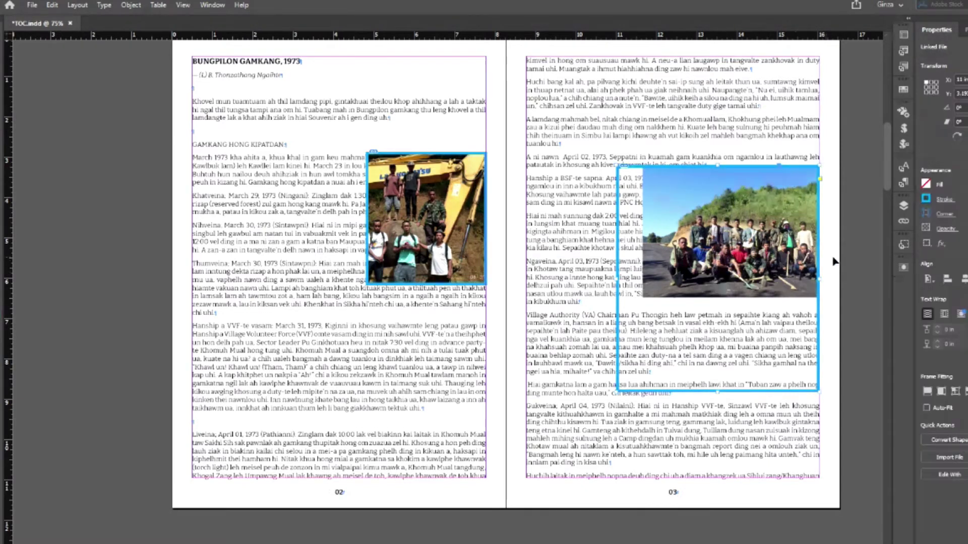
{"action": "left_click", "coordinate": [903, 245]}
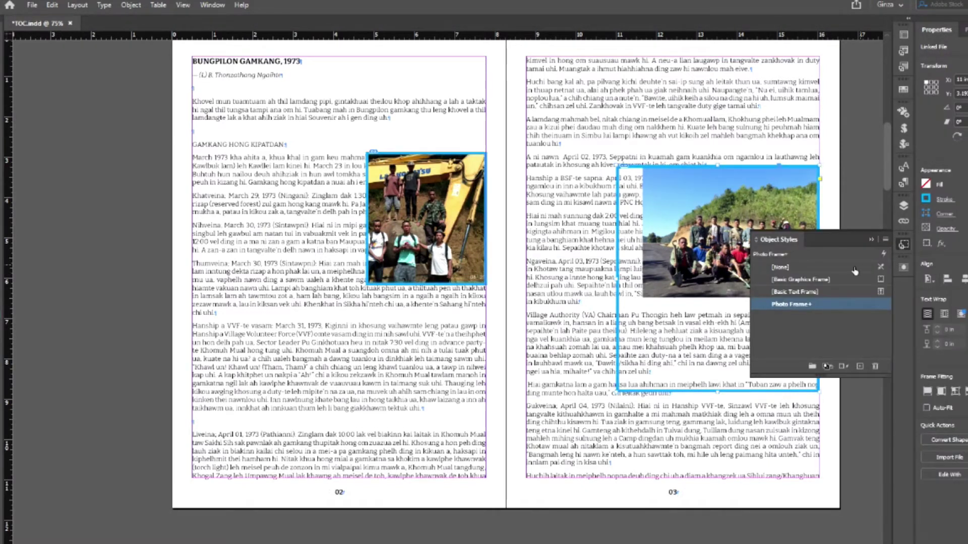
- Reapply Photo Frame to the page-03 photo, clearing all overrides
{"action": "right_click", "coordinate": [811, 308]}
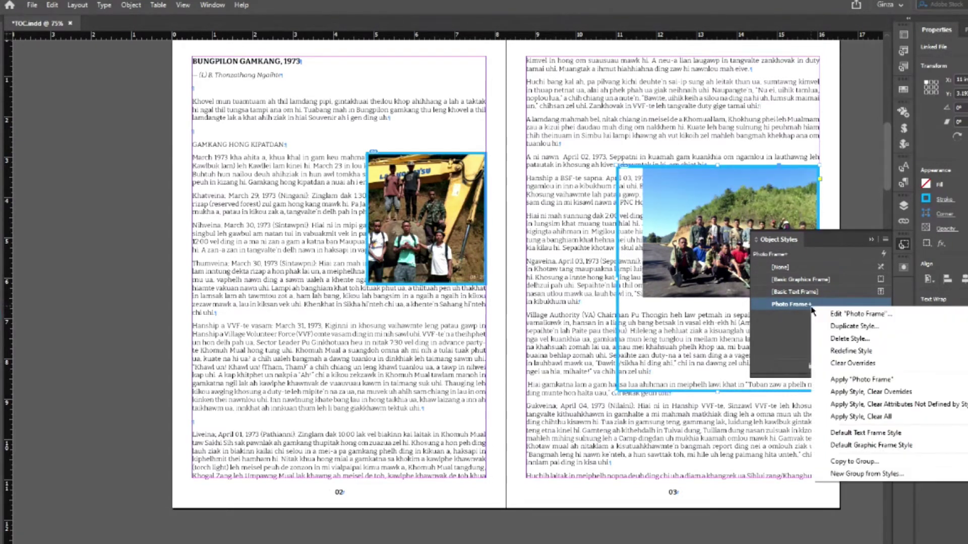
{"action": "left_click", "coordinate": [844, 417]}
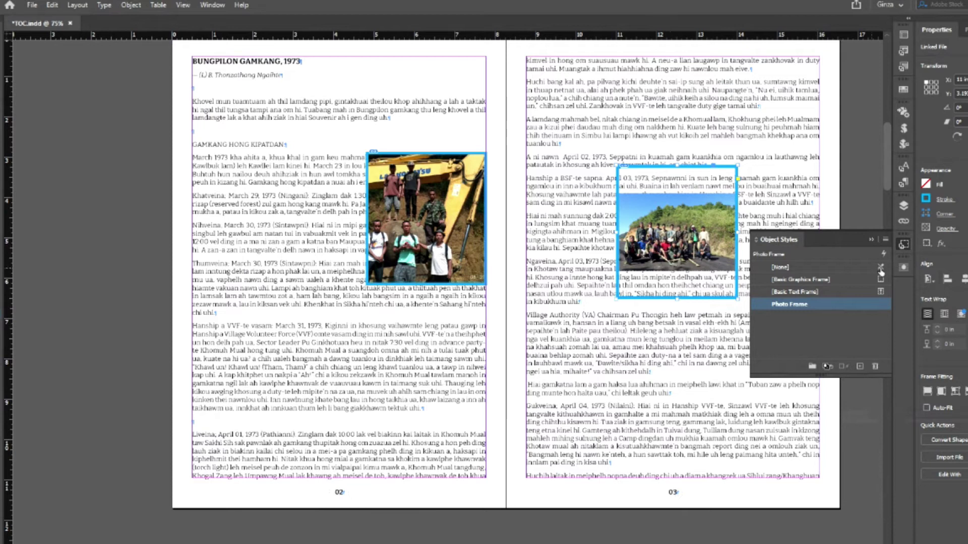
{"action": "left_click", "coordinate": [903, 245]}
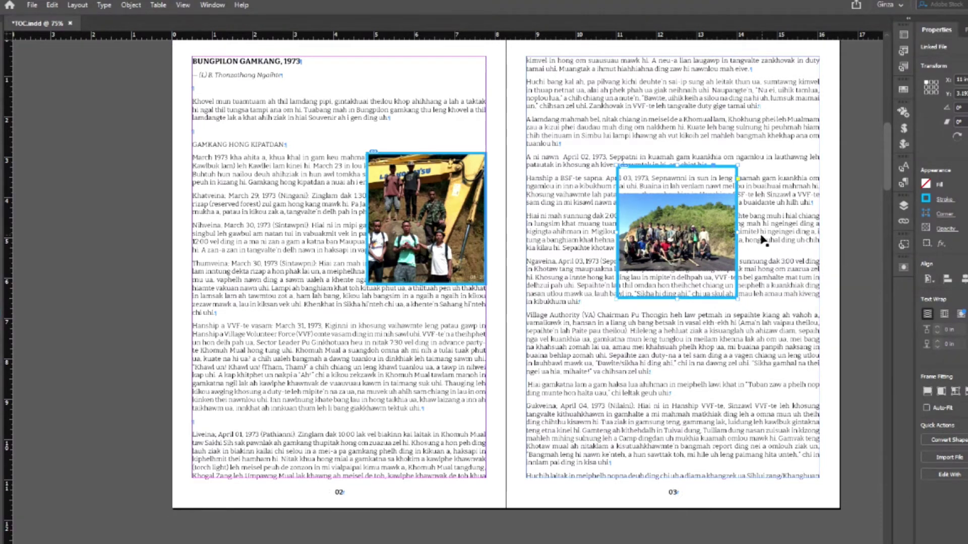
- Edit the Photo Frame style to include frame fitting set to Fit Content to Frame
{"action": "left_click", "coordinate": [423, 221]}
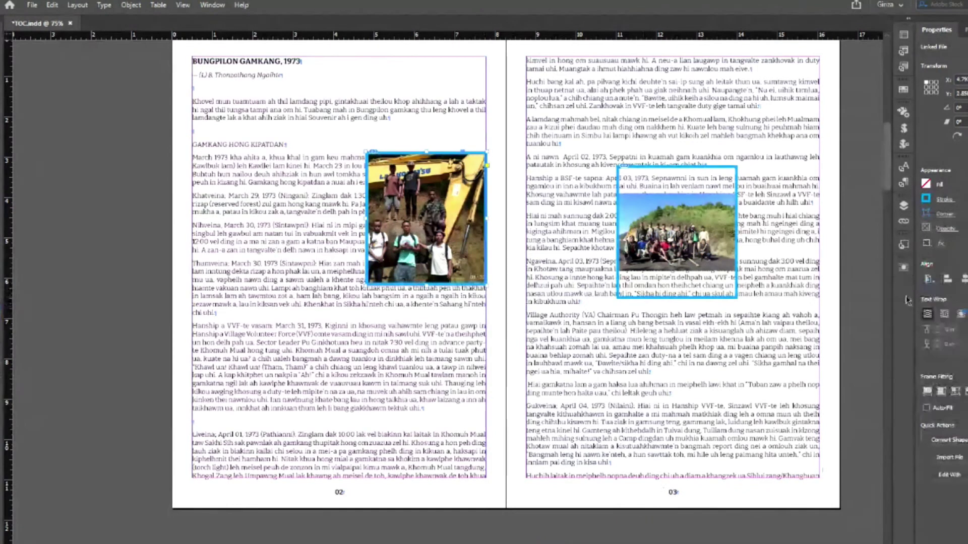
{"action": "left_click", "coordinate": [905, 248]}
{"action": "right_click", "coordinate": [801, 310]}
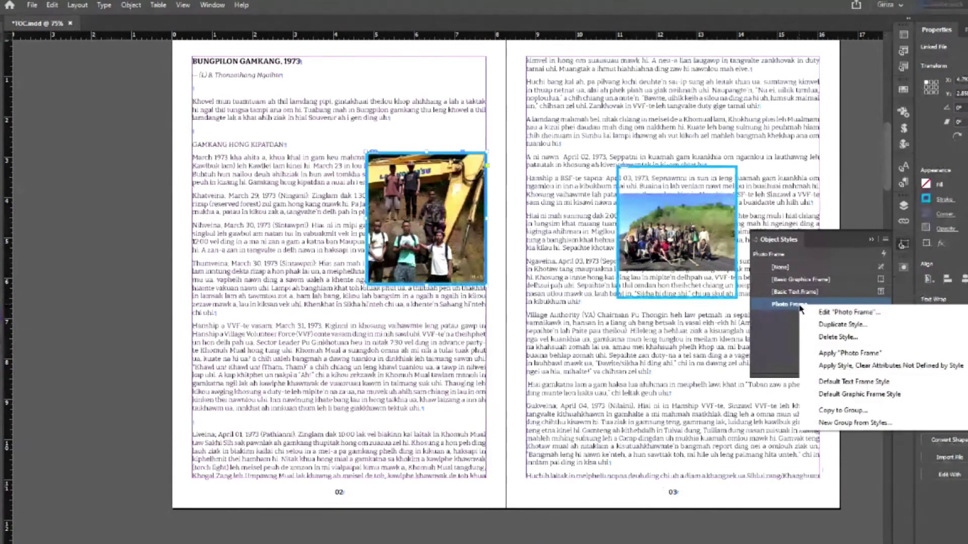
{"action": "left_click", "coordinate": [803, 310]}
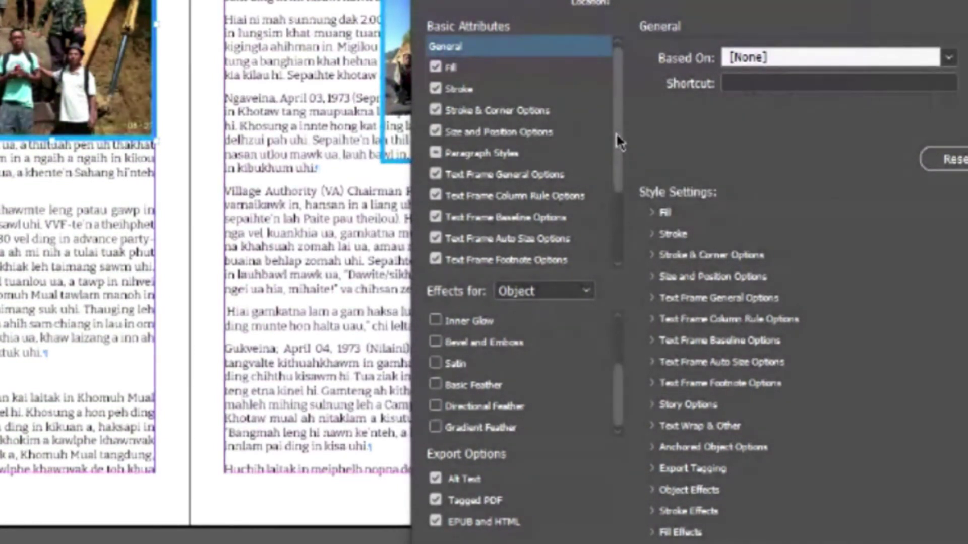
{"action": "left_click_drag", "start_coordinate": [616, 140], "coordinate": [619, 208]}
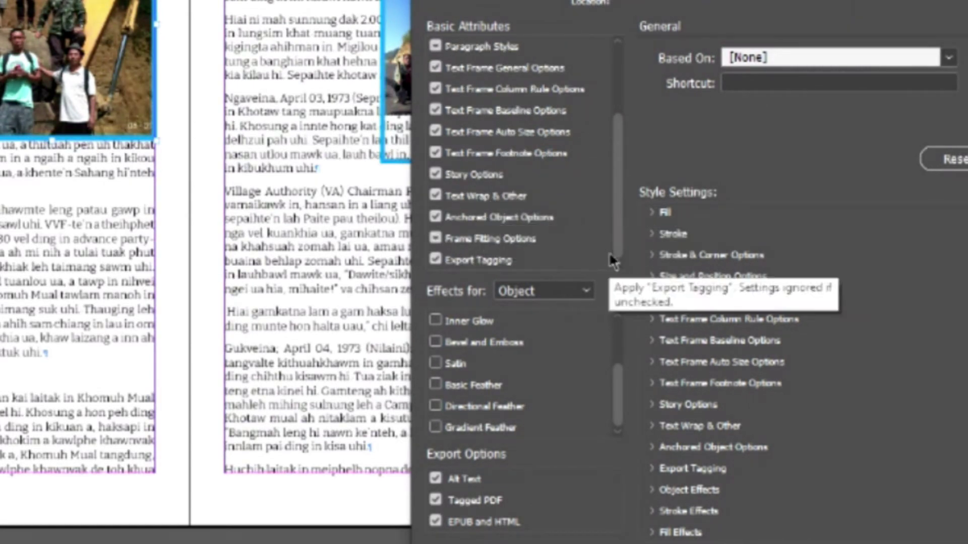
{"action": "left_click_drag", "start_coordinate": [616, 255], "coordinate": [617, 166]}
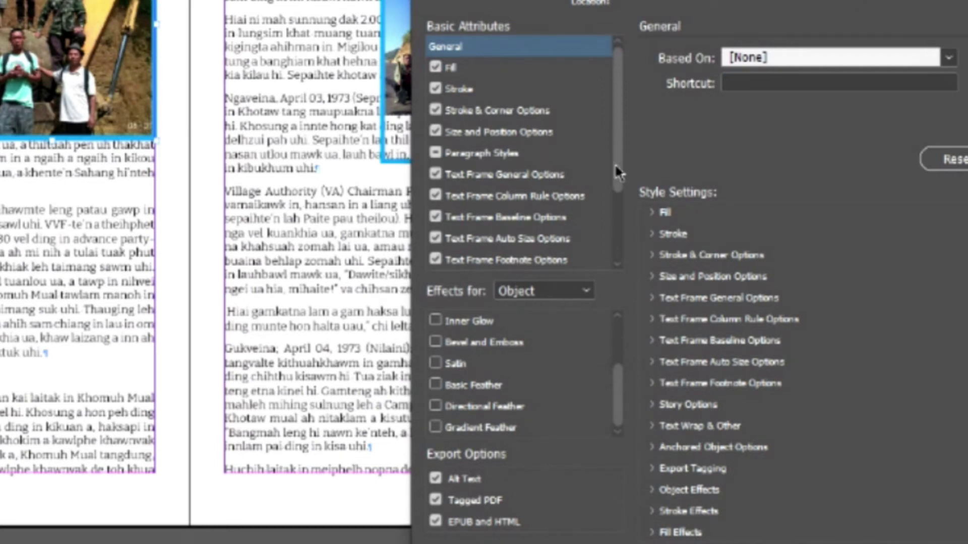
{"action": "left_click_drag", "start_coordinate": [615, 164], "coordinate": [619, 240]}
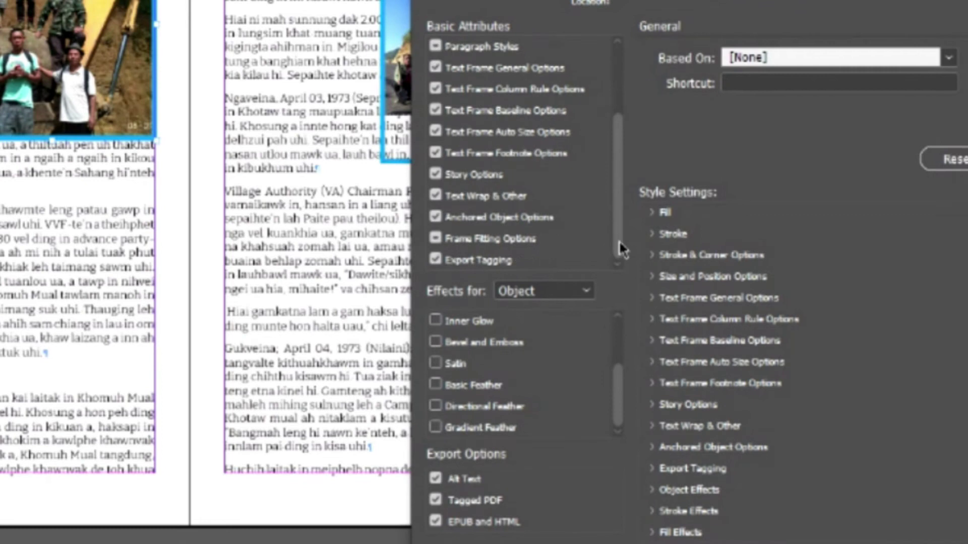
{"action": "left_click", "coordinate": [500, 240]}
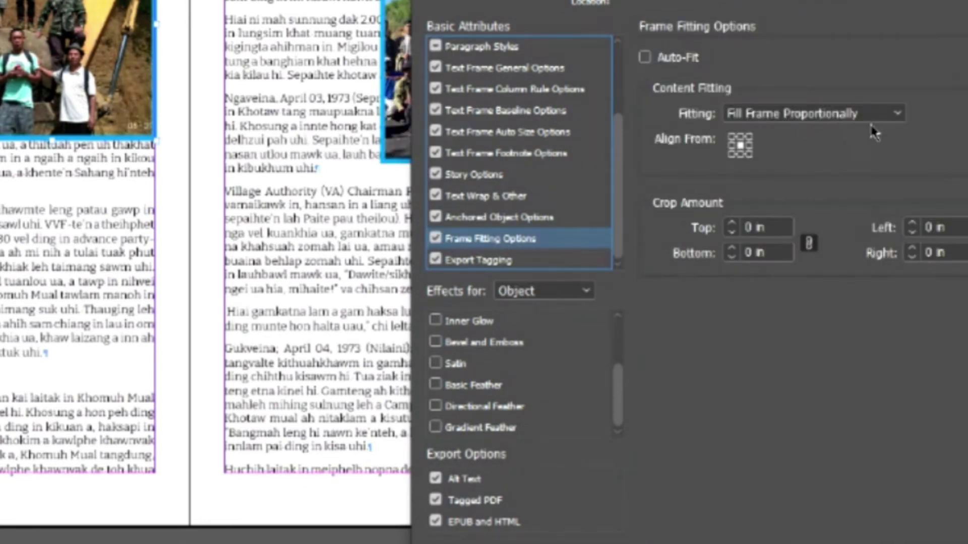
{"action": "left_click", "coordinate": [896, 115]}
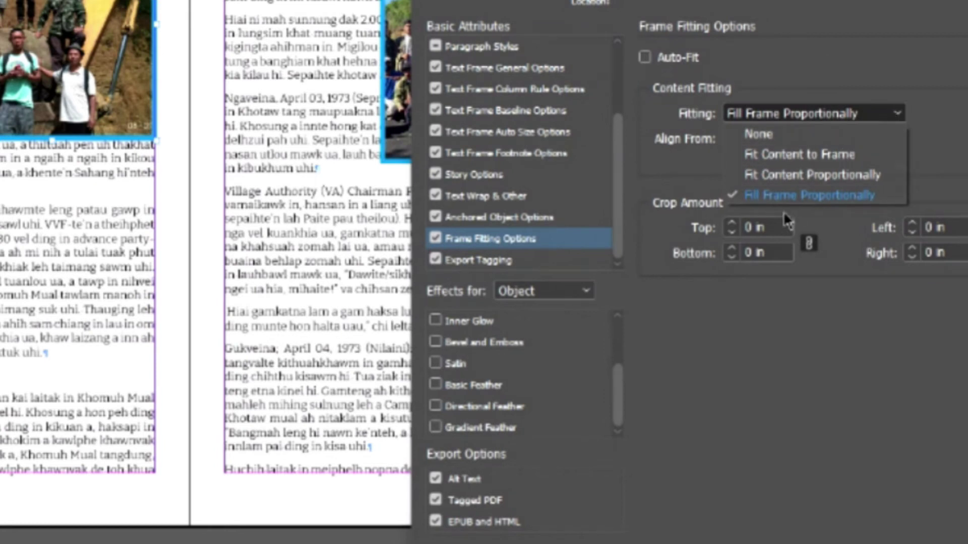
{"action": "left_click", "coordinate": [813, 176]}
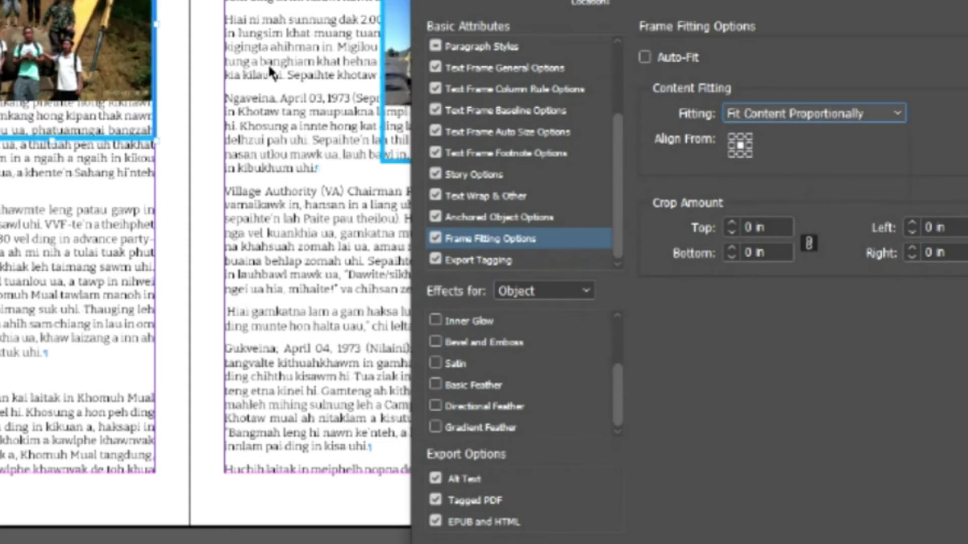
{"action": "left_click", "coordinate": [854, 117]}
{"action": "left_click", "coordinate": [812, 155]}
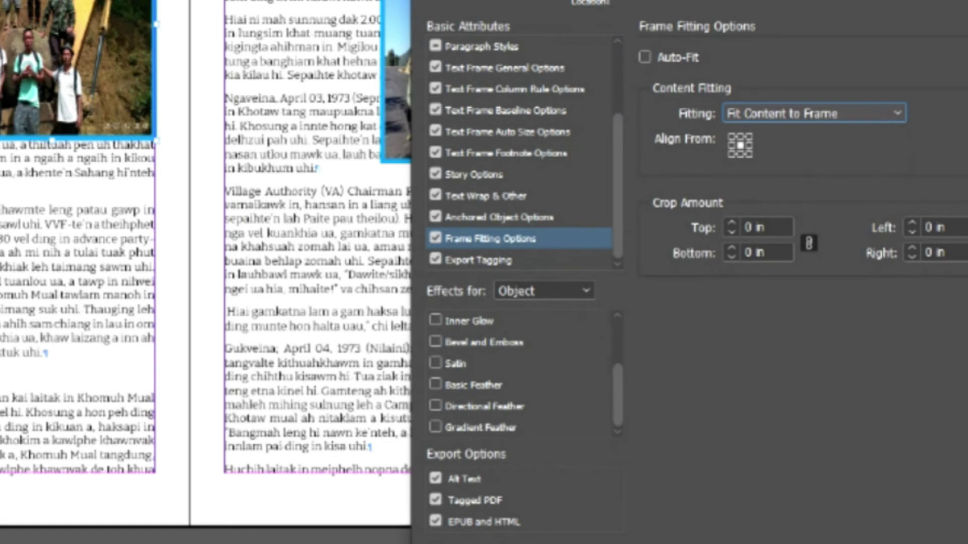
{"action": "key", "text": "Return"}
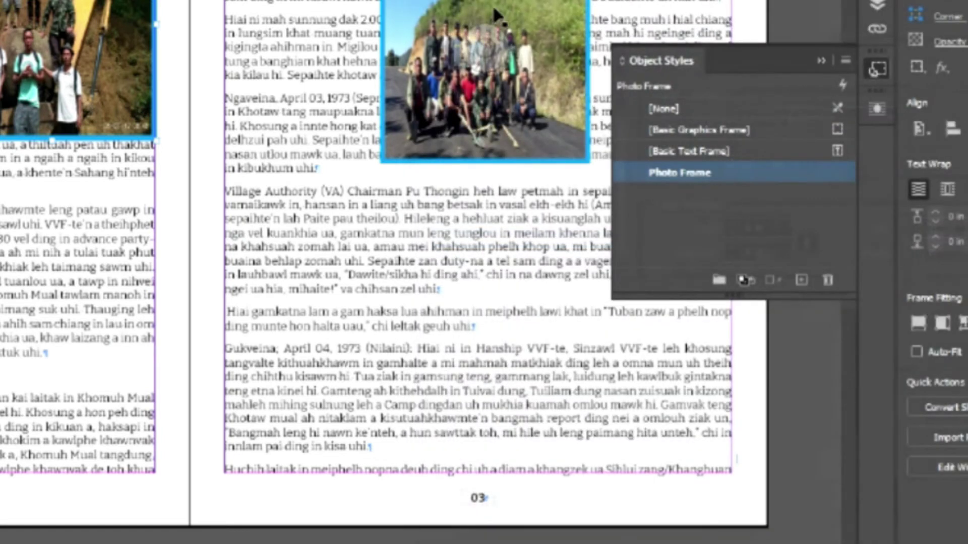
- Set the right-page group photo to Fill Frame Proportionally
{"action": "left_click", "coordinate": [491, 50]}
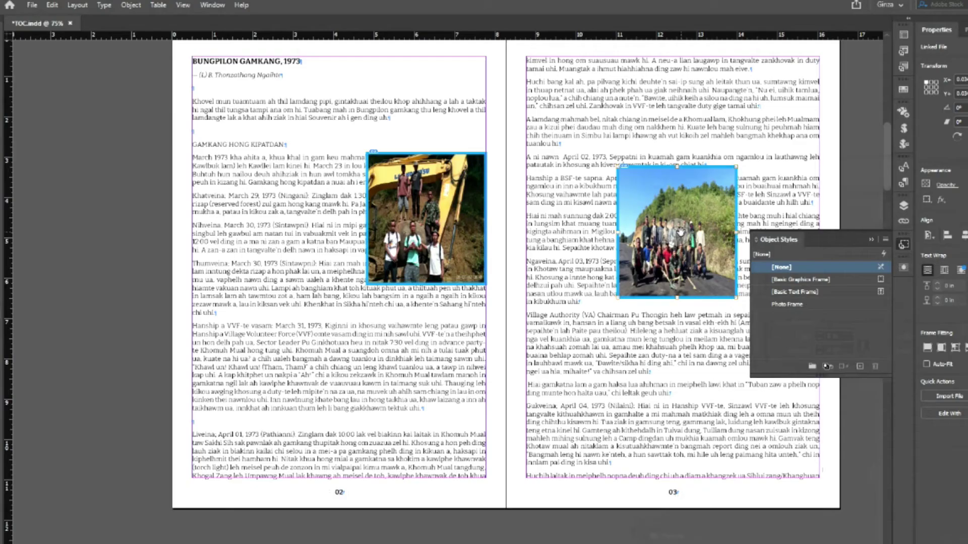
{"action": "right_click", "coordinate": [493, 56]}
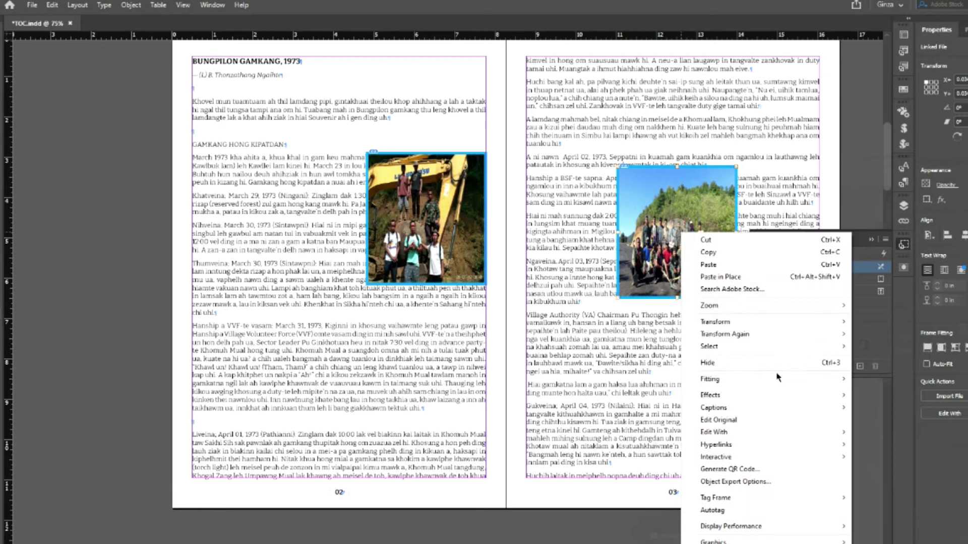
{"action": "mouse_move", "coordinate": [776, 379]}
{"action": "left_click", "coordinate": [892, 379]}
{"action": "left_click", "coordinate": [678, 374]}
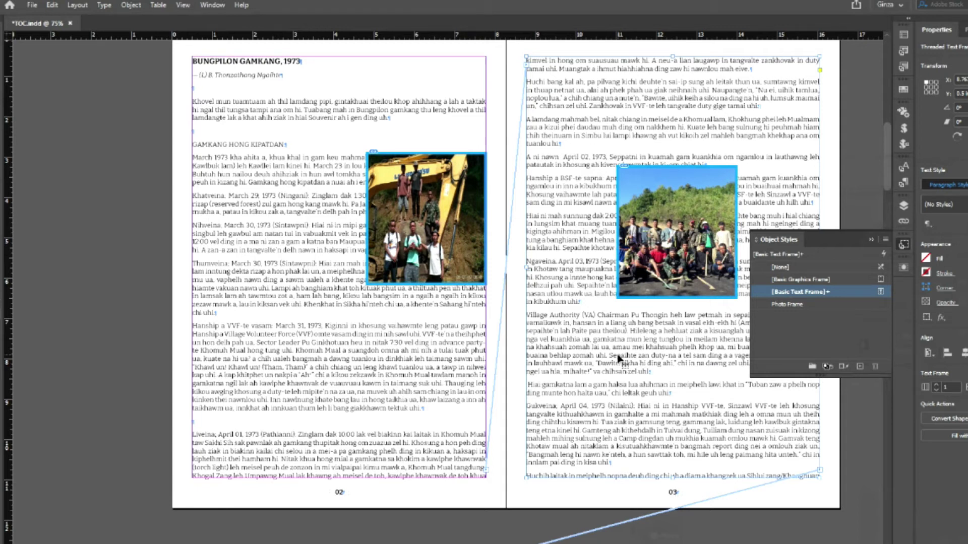
- Change the Photo Frame style's Size Adjust to Width Only
{"action": "right_click", "coordinate": [796, 304]}
{"action": "left_click", "coordinate": [813, 310]}
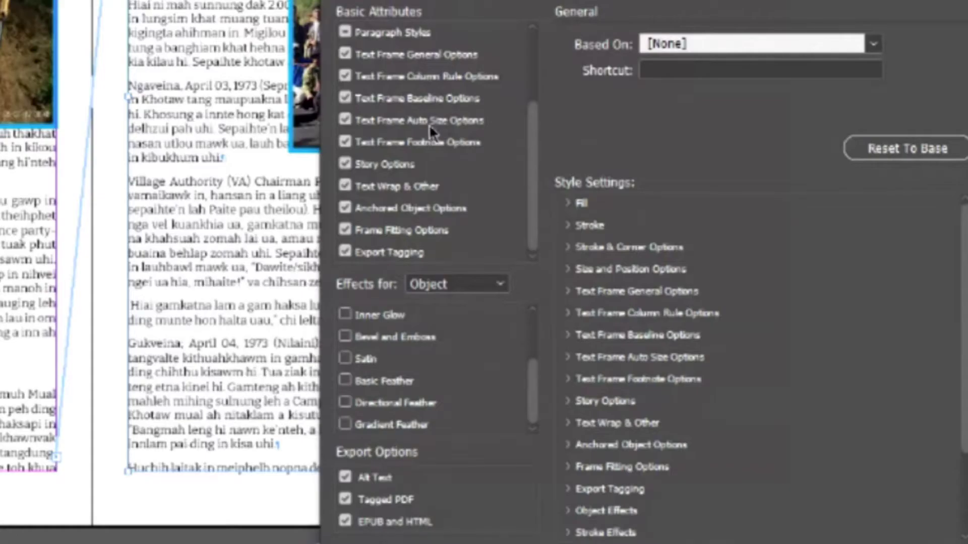
{"action": "scroll", "coordinate": [683, 265], "scroll_direction": "up", "scroll_amount": 3}
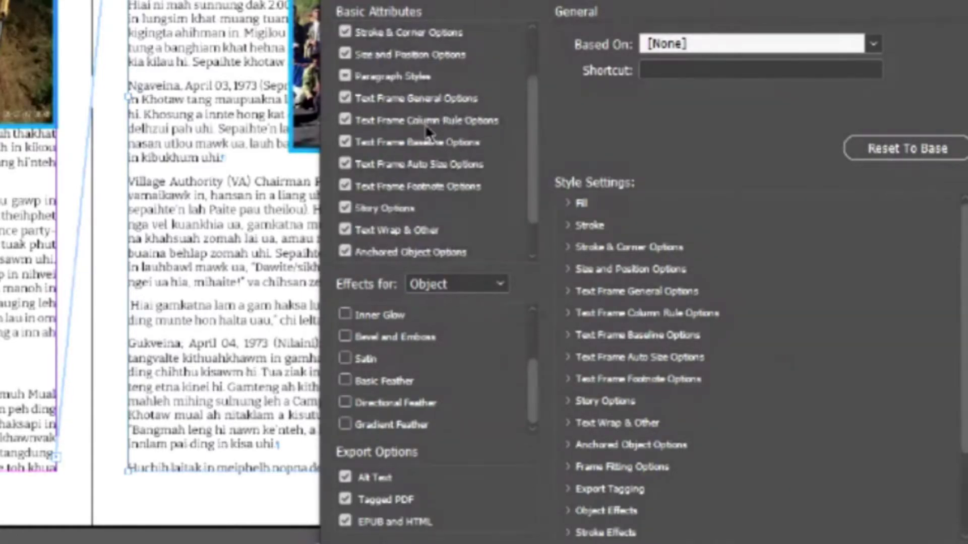
{"action": "left_click", "coordinate": [410, 76]}
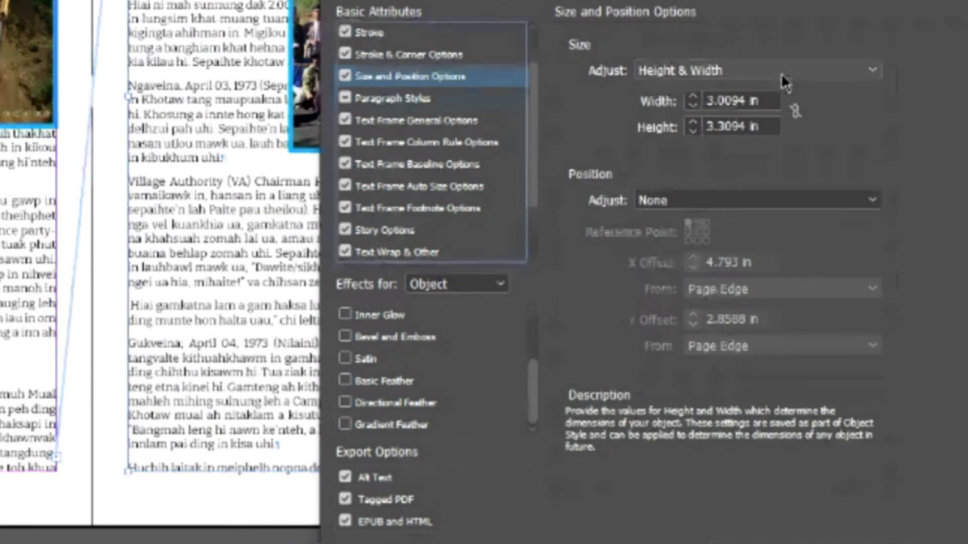
{"action": "left_click", "coordinate": [867, 70]}
{"action": "left_click", "coordinate": [684, 114]}
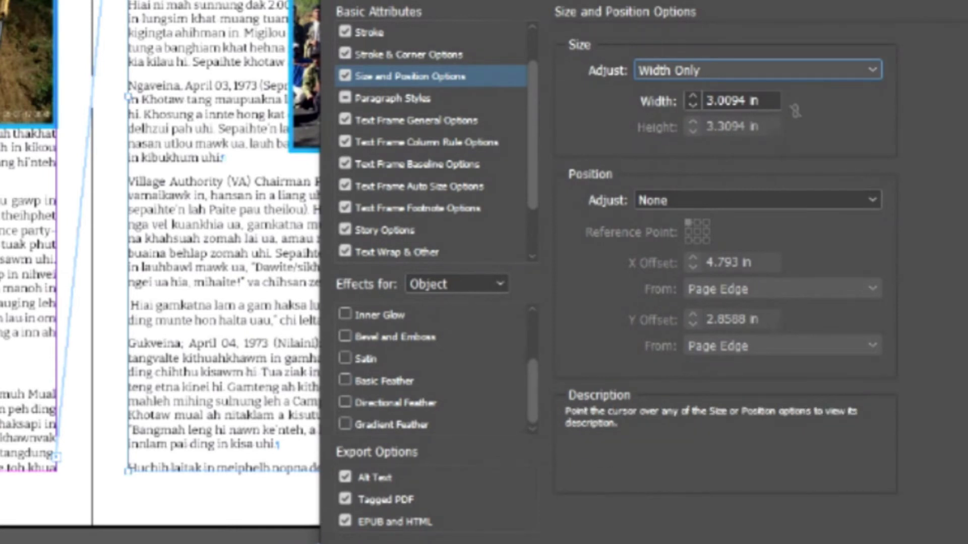
{"action": "key", "text": "Return"}
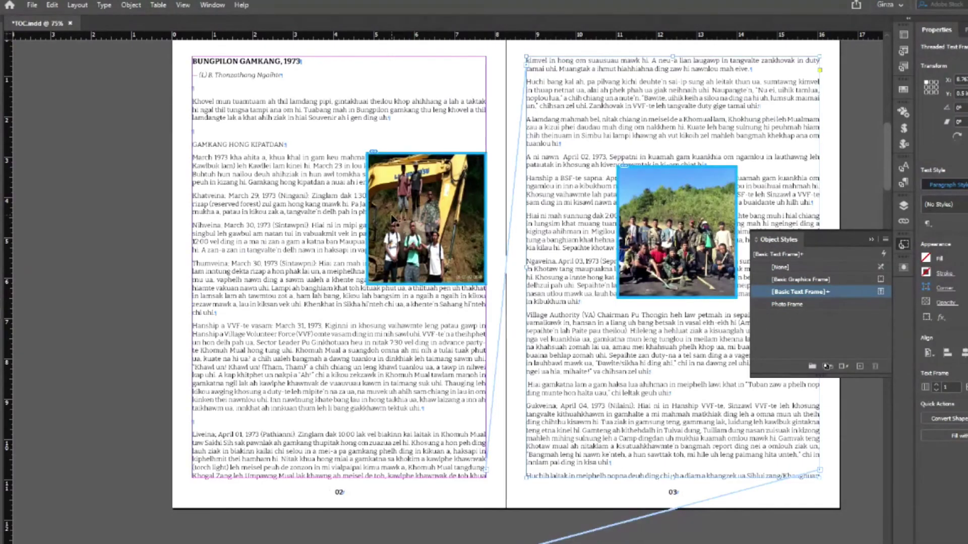
- Move the left photo up its column and set the style's Position Adjust to X & Y
{"action": "scroll", "coordinate": [481, 250], "scroll_direction": "up", "scroll_amount": 3}
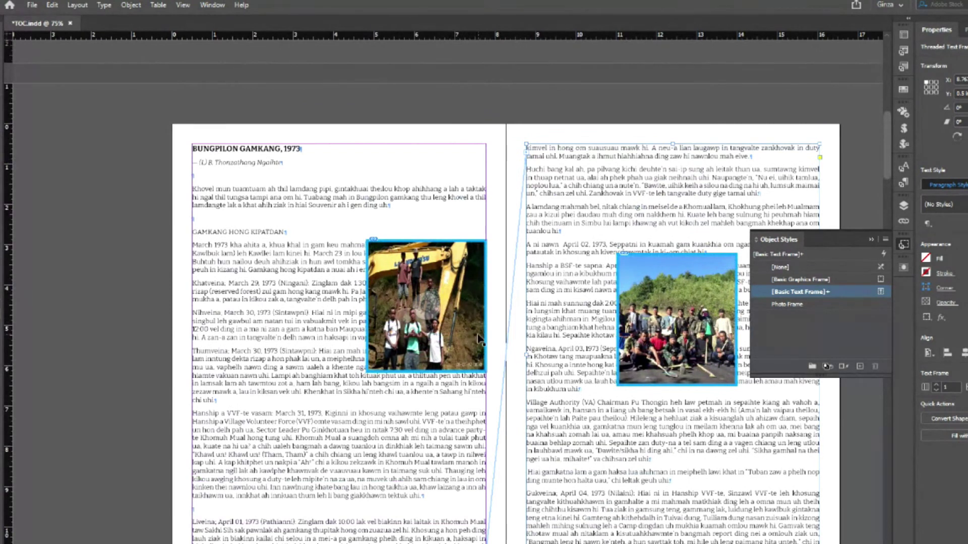
{"action": "left_click_drag", "start_coordinate": [461, 332], "coordinate": [462, 235]}
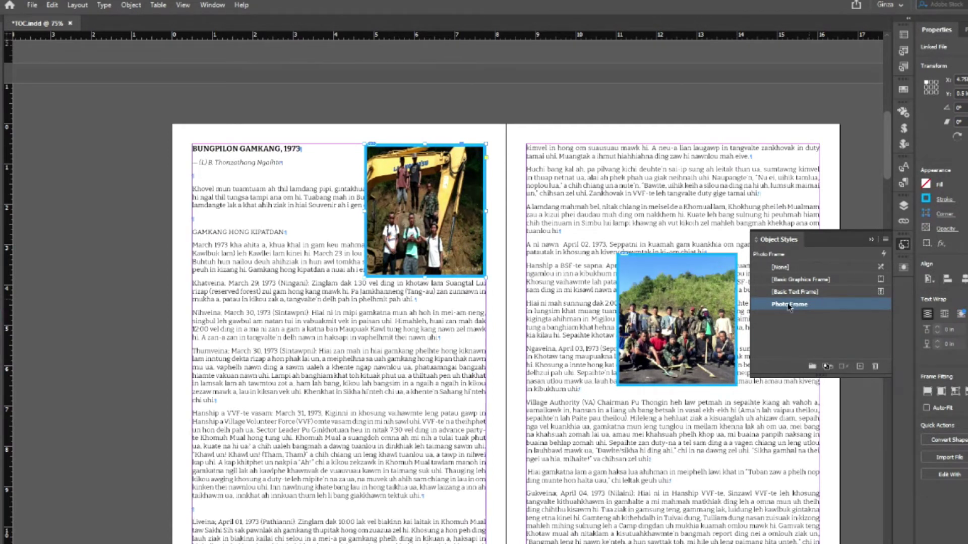
{"action": "right_click", "coordinate": [781, 307]}
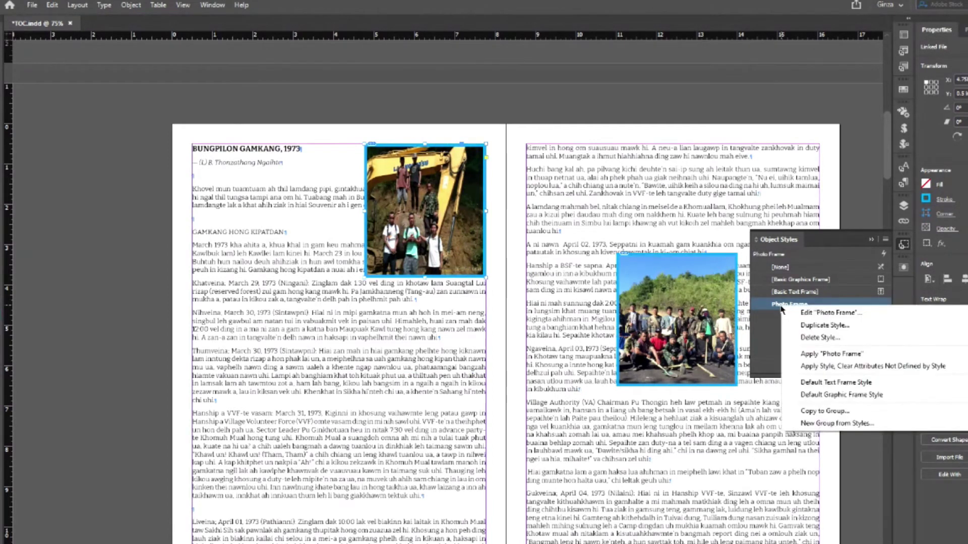
{"action": "left_click", "coordinate": [819, 315]}
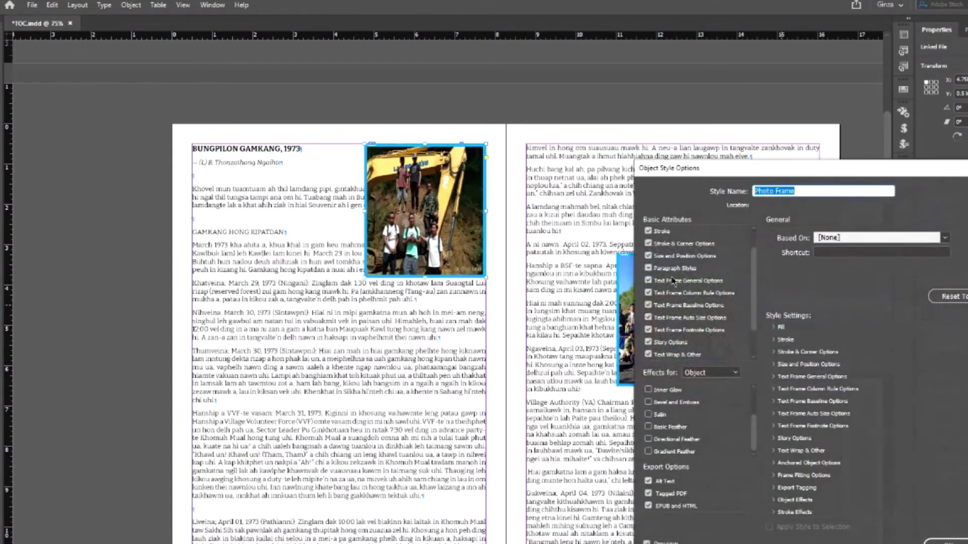
{"action": "left_click", "coordinate": [681, 255]}
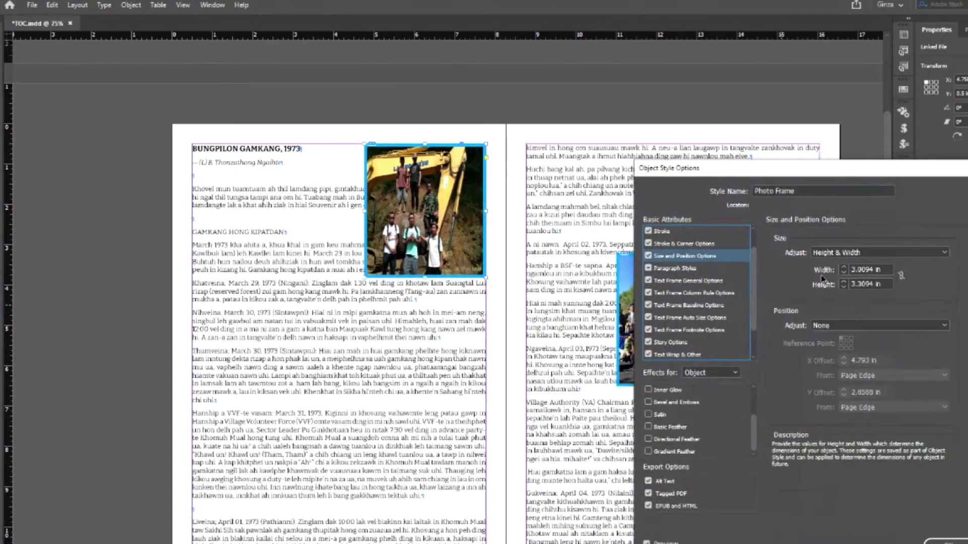
{"action": "left_click", "coordinate": [928, 326]}
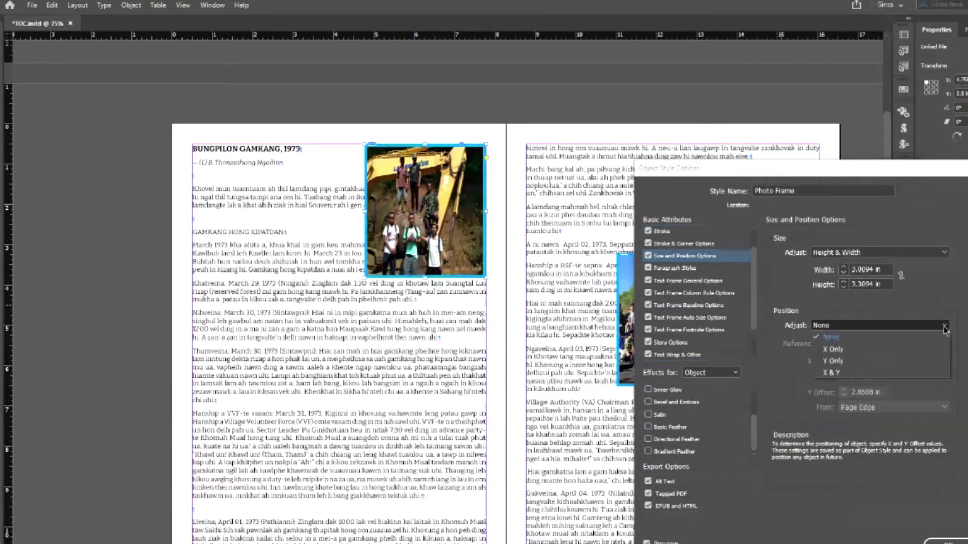
{"action": "left_click", "coordinate": [831, 372]}
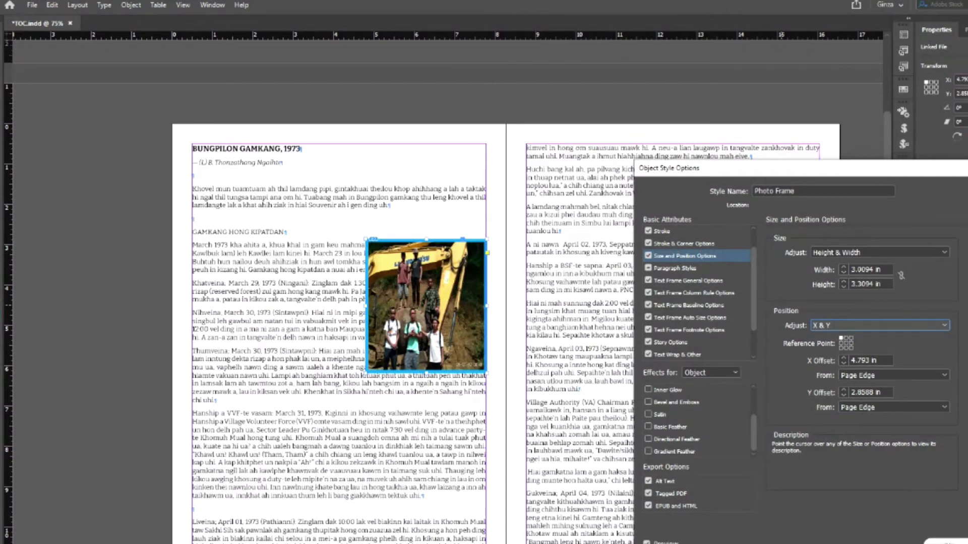
{"action": "key", "text": "Return"}
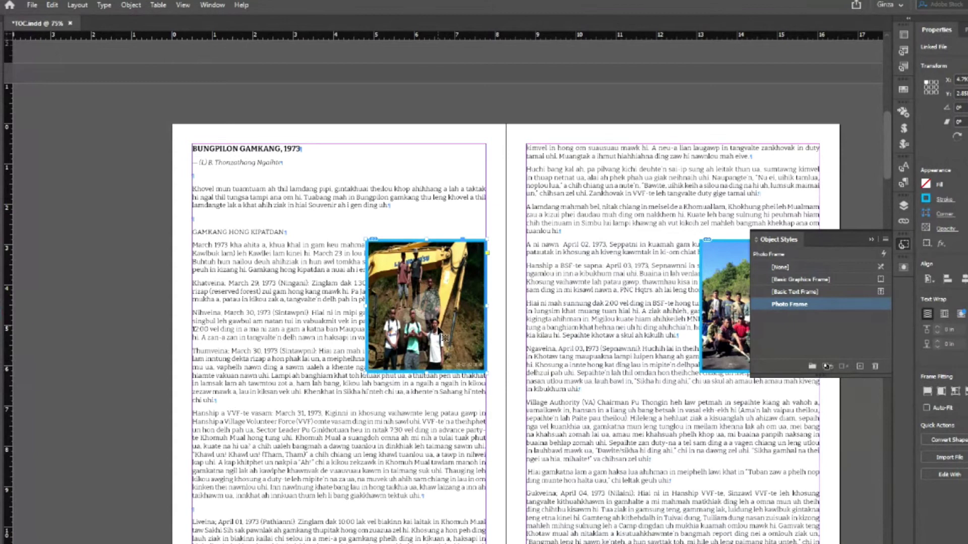
- Move the photo to the column top and redefine Photo Frame from it
{"action": "left_click_drag", "start_coordinate": [429, 336], "coordinate": [423, 238]}
{"action": "right_click", "coordinate": [812, 309]}
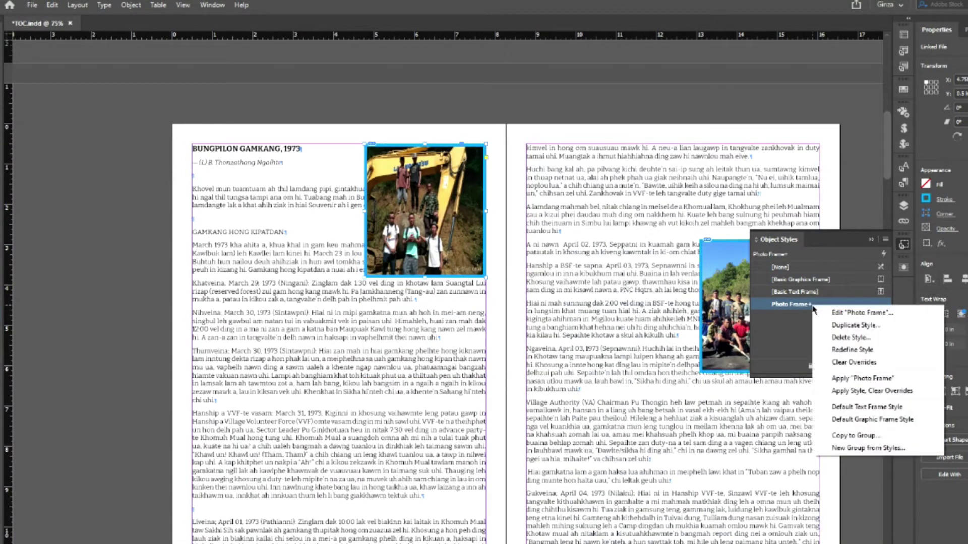
{"action": "left_click", "coordinate": [853, 349]}
{"action": "left_click", "coordinate": [904, 246]}
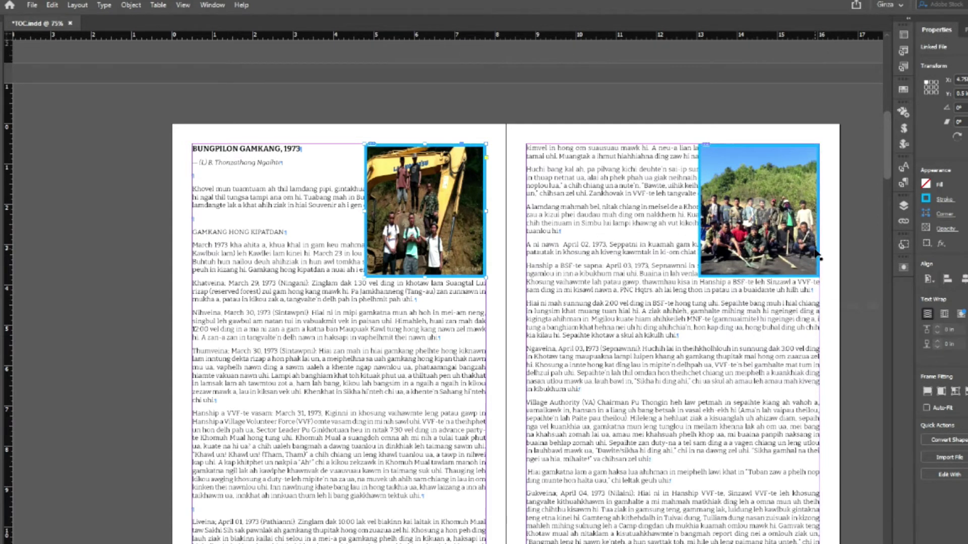
- Draw a frame on page 05 and place 6.PNG into it
{"action": "scroll", "coordinate": [675, 391], "scroll_direction": "down", "scroll_amount": 3}
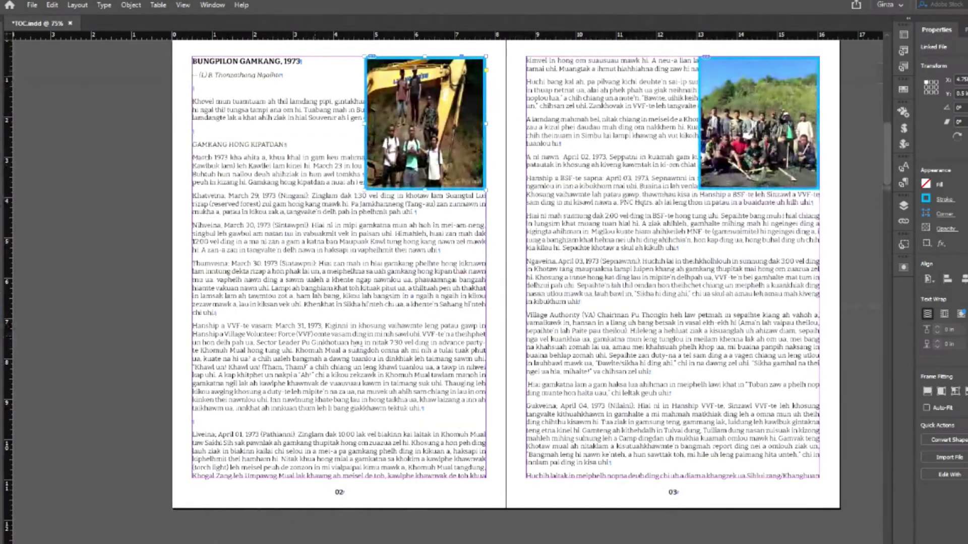
{"action": "scroll", "coordinate": [675, 391], "scroll_direction": "down", "scroll_amount": 5}
{"action": "scroll", "coordinate": [676, 391], "scroll_direction": "down", "scroll_amount": 5}
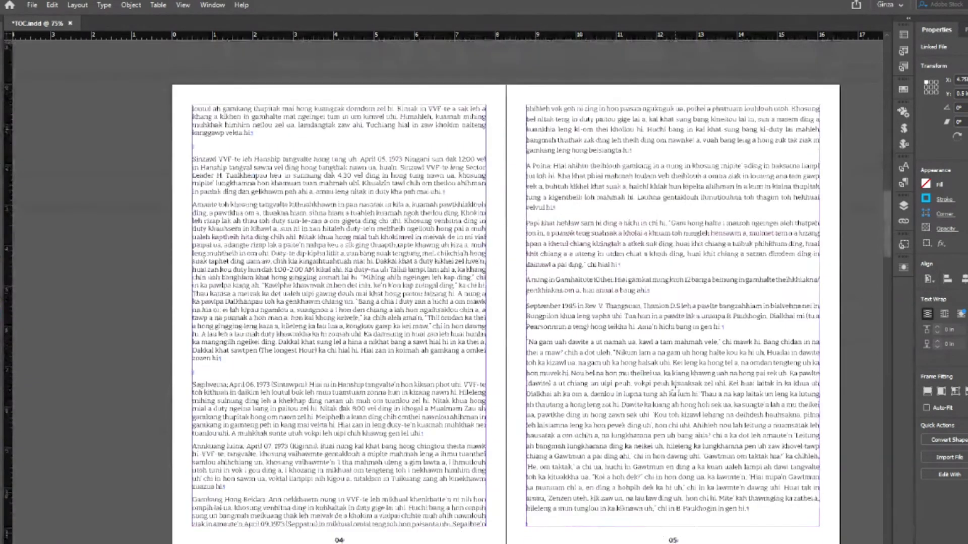
{"action": "left_click_drag", "start_coordinate": [632, 163], "coordinate": [745, 301]}
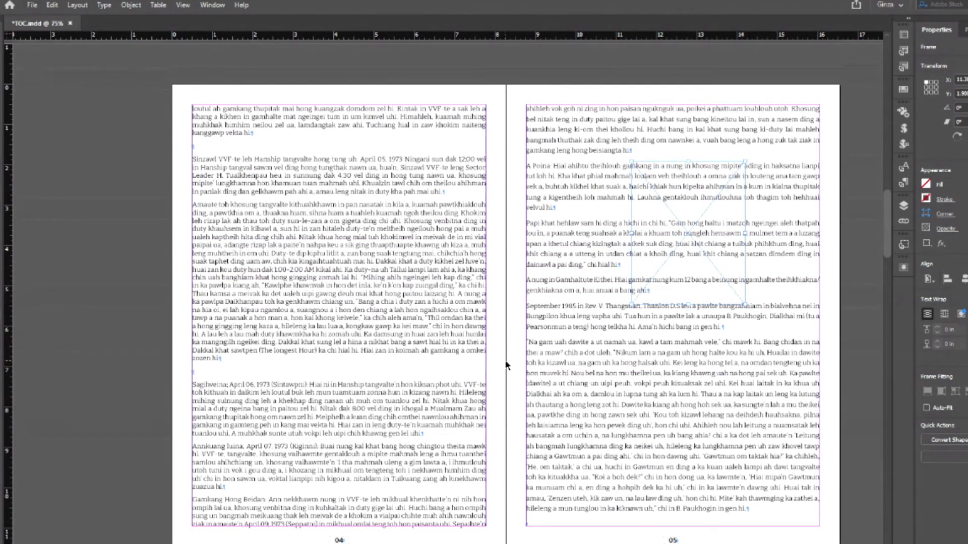
{"action": "key", "text": "ctrl+d"}
{"action": "left_click", "coordinate": [655, 326]}
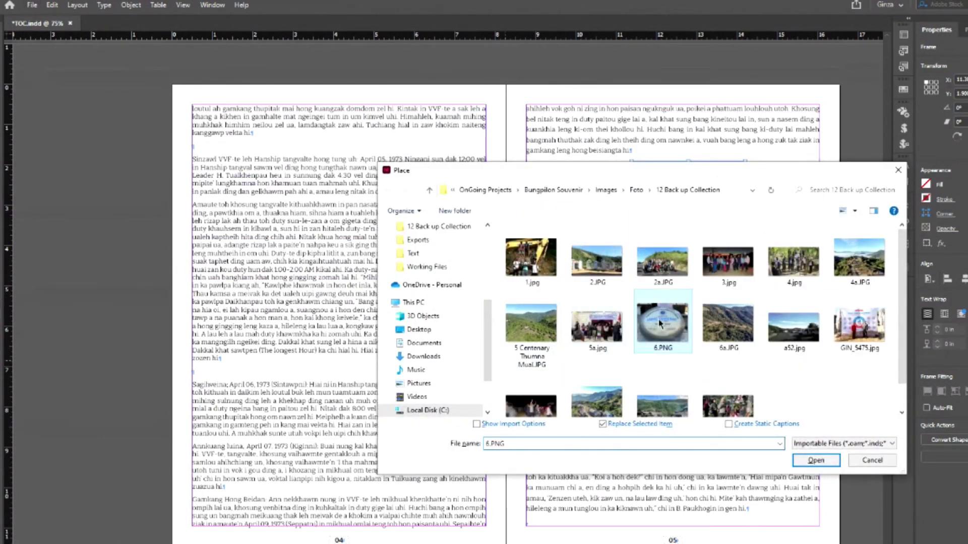
{"action": "double_click", "coordinate": [655, 325]}
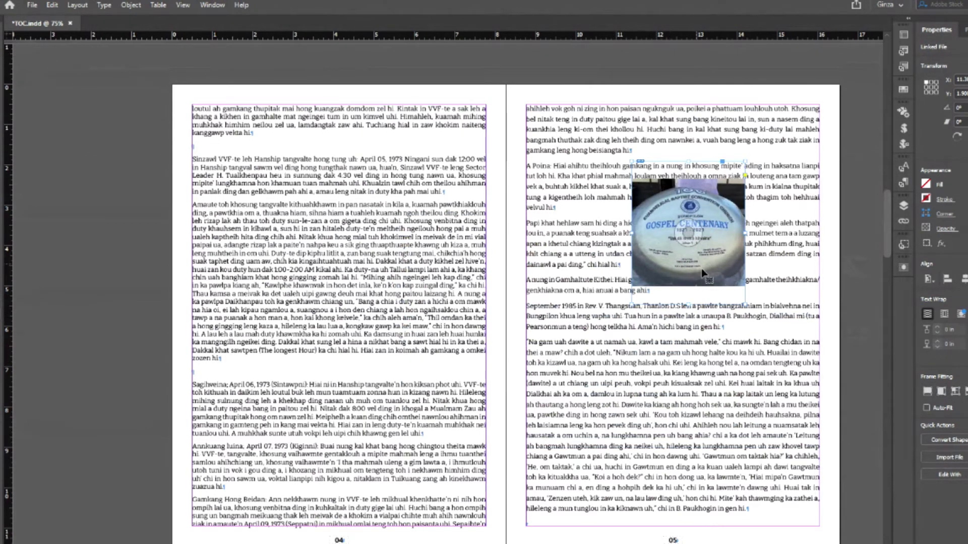
- Make 6.PNG fill its frame proportionally and apply the Photo Frame style
{"action": "right_click", "coordinate": [683, 225]}
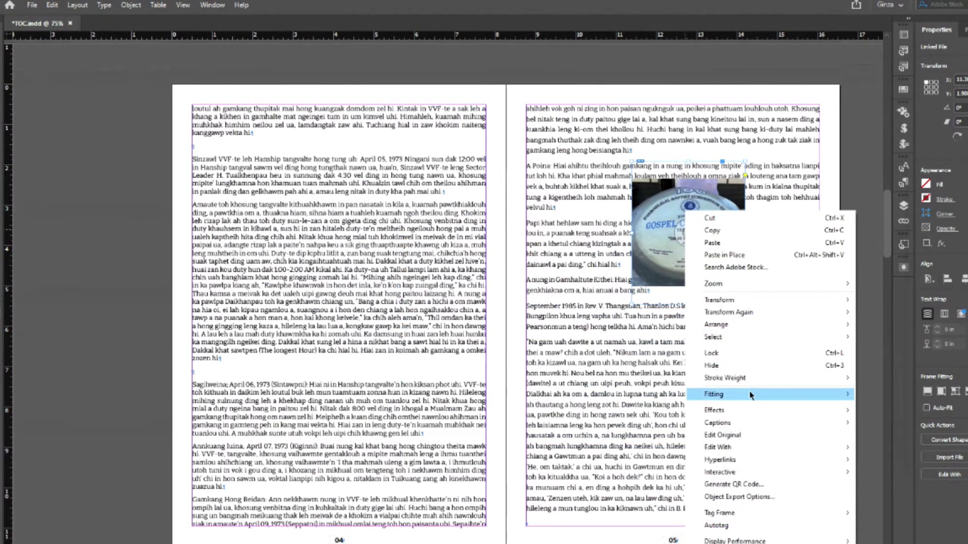
{"action": "left_click", "coordinate": [867, 396]}
{"action": "left_click", "coordinate": [714, 306]}
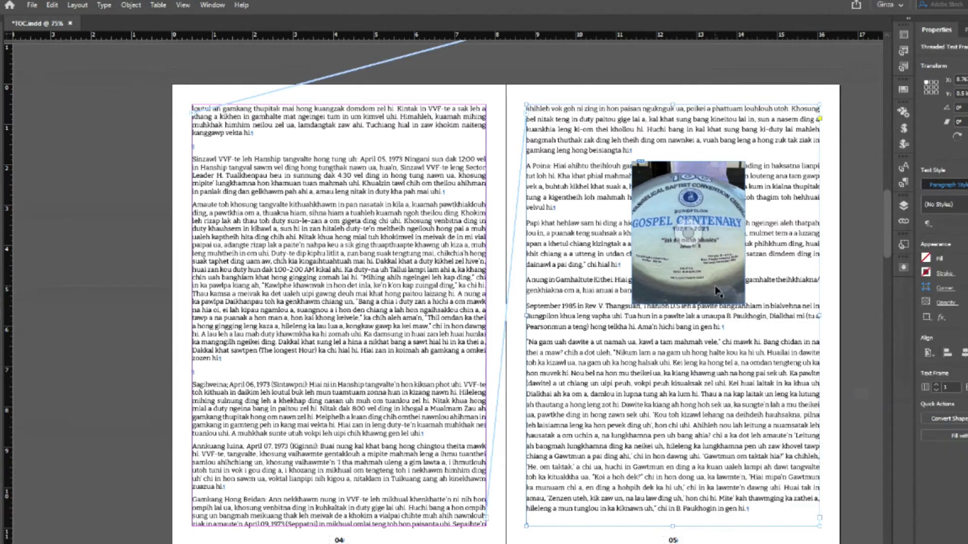
{"action": "left_click", "coordinate": [903, 245]}
{"action": "left_click", "coordinate": [841, 306]}
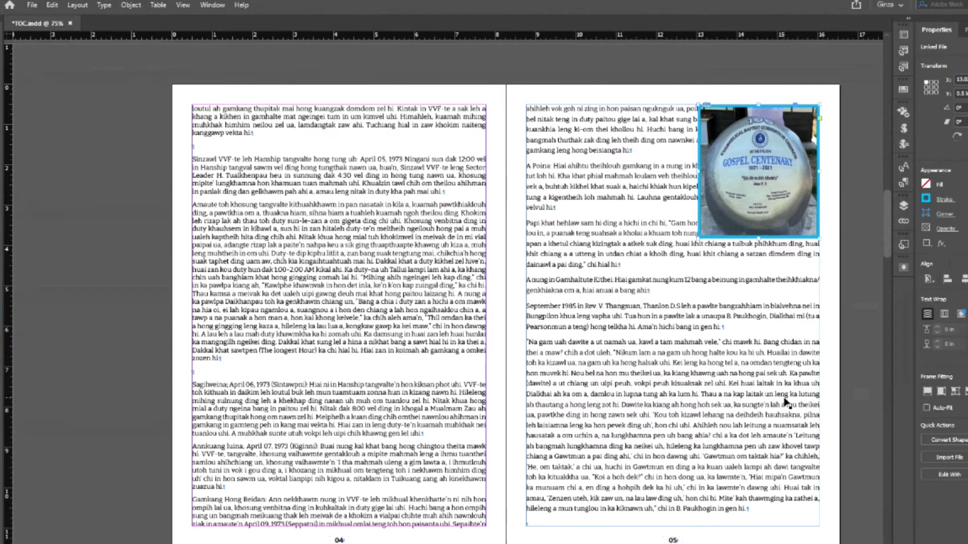
{"action": "key", "text": "ctrl+minus"}
{"action": "key", "text": "ctrl+minus"}
{"action": "key", "text": "ctrl+minus"}
{"action": "key", "text": "ctrl+minus"}
{"action": "key", "text": "ctrl+equal"}
{"action": "key", "text": "ctrl+equal"}
{"action": "key", "text": "ctrl+equal"}
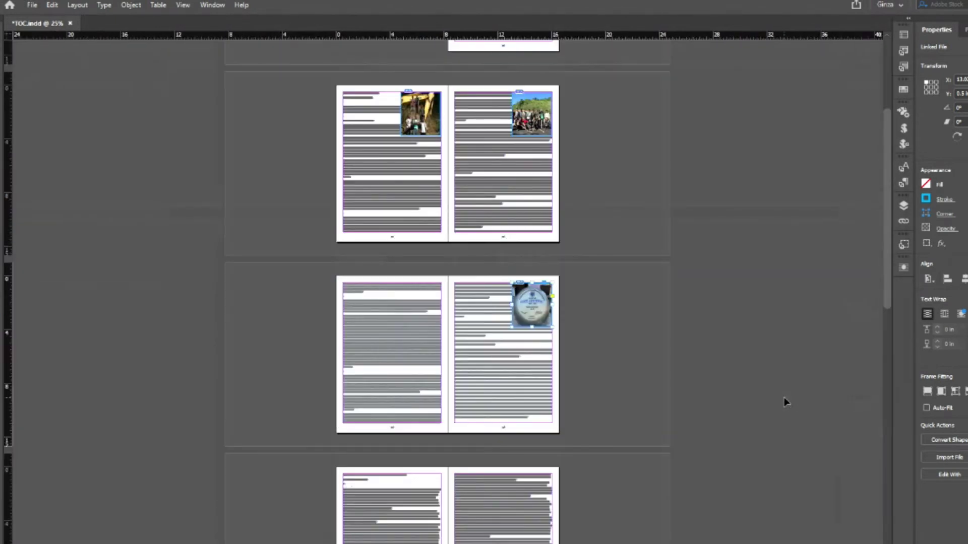
{"action": "left_click", "coordinate": [784, 398]}
{"action": "scroll", "coordinate": [785, 393], "scroll_direction": "up", "scroll_amount": 5}
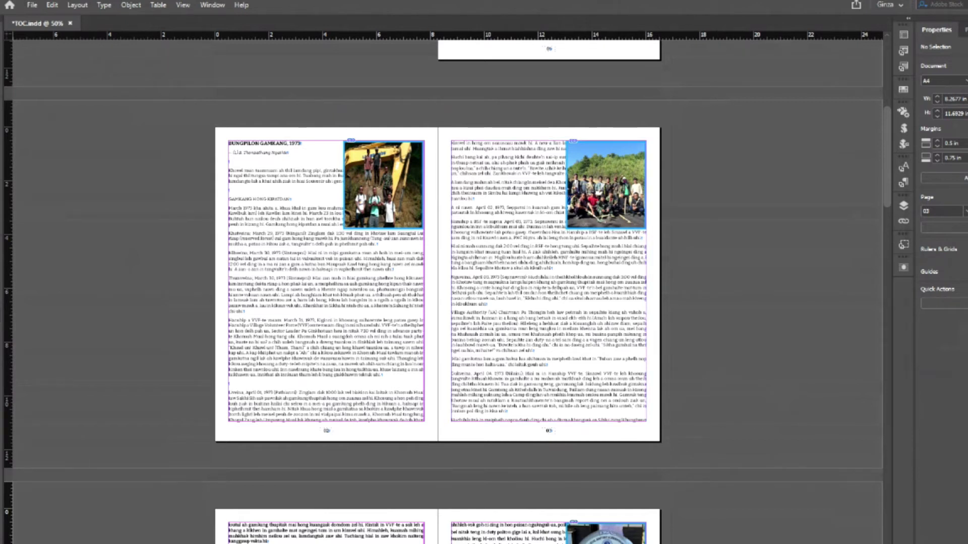
{"action": "mouse_move", "coordinate": [352, 543]}
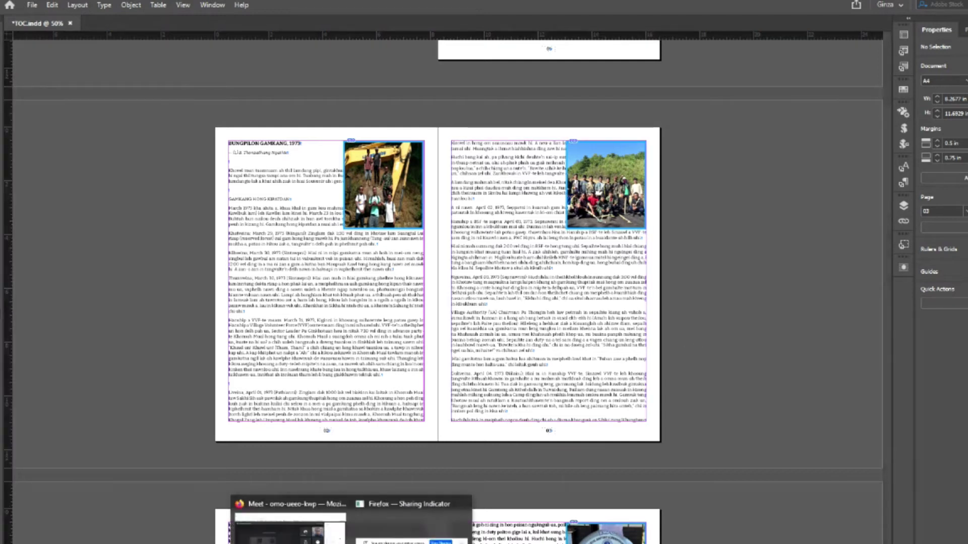
{"action": "left_click", "coordinate": [303, 524]}
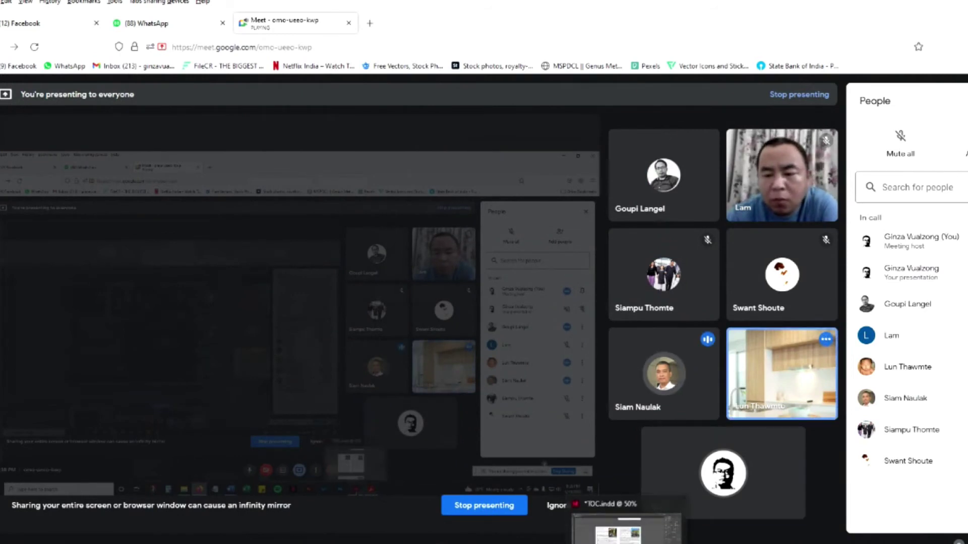
{"action": "key", "text": "alt+Tab"}
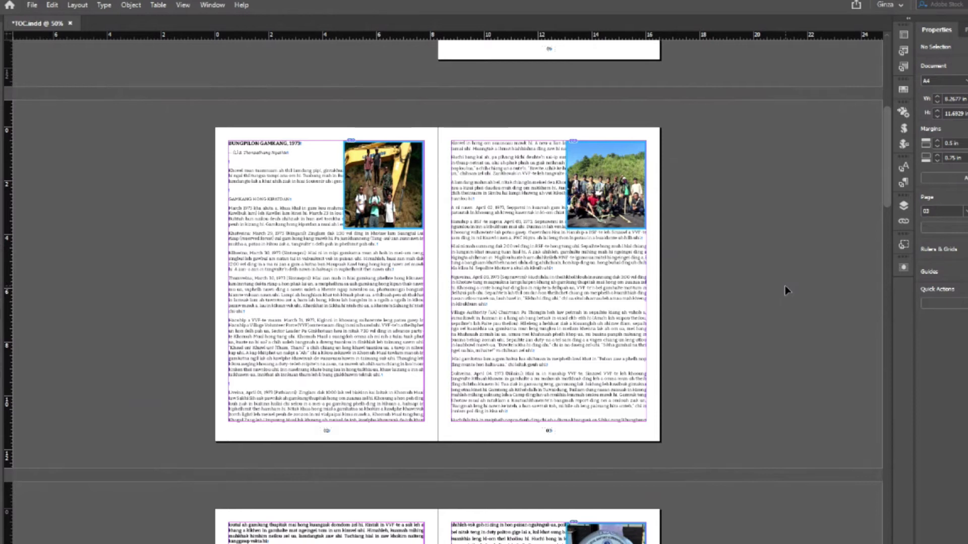
- Wrap text around the left photo's bounding box with a 0.1875 in bottom offset
{"action": "left_click", "coordinate": [398, 225]}
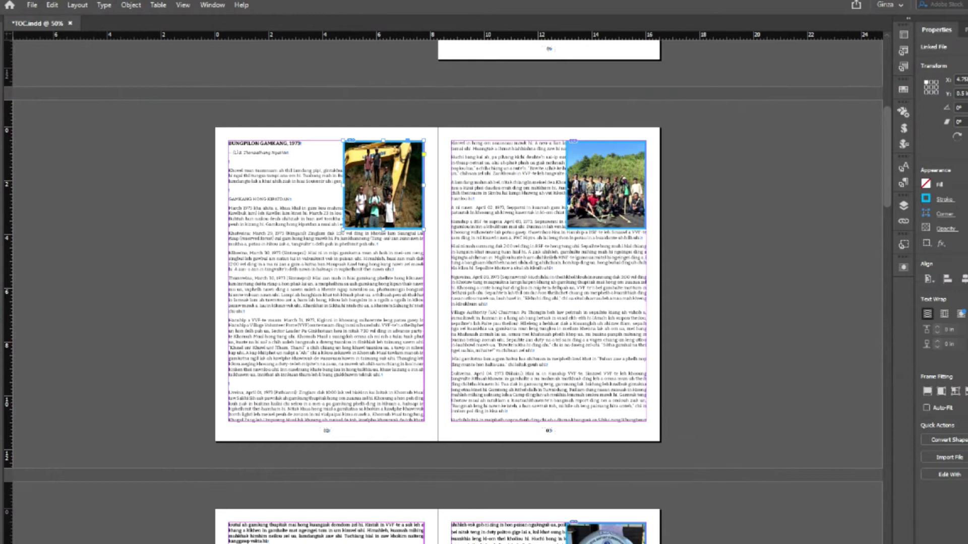
{"action": "left_click", "coordinate": [944, 314]}
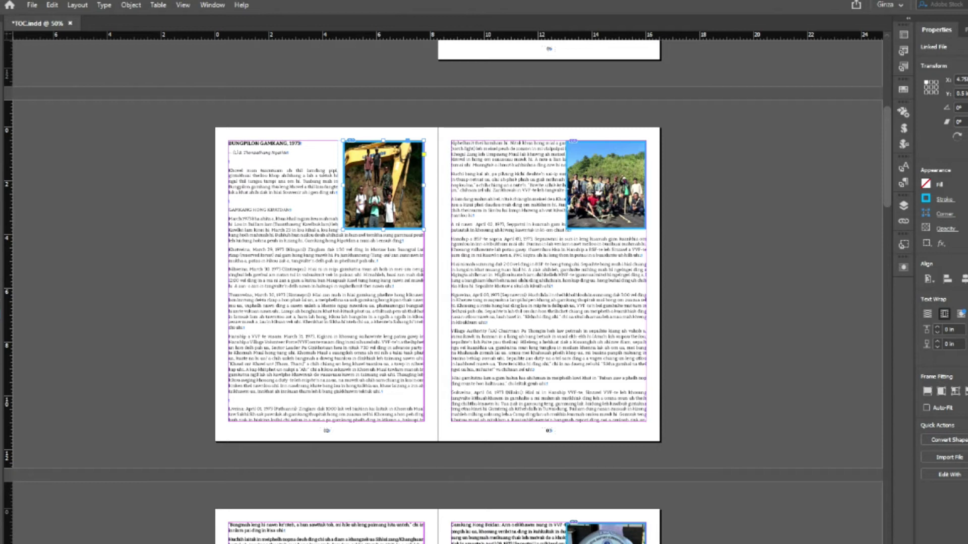
{"action": "left_click", "coordinate": [938, 343]}
{"action": "left_click", "coordinate": [938, 344]}
{"action": "left_click", "coordinate": [938, 343]}
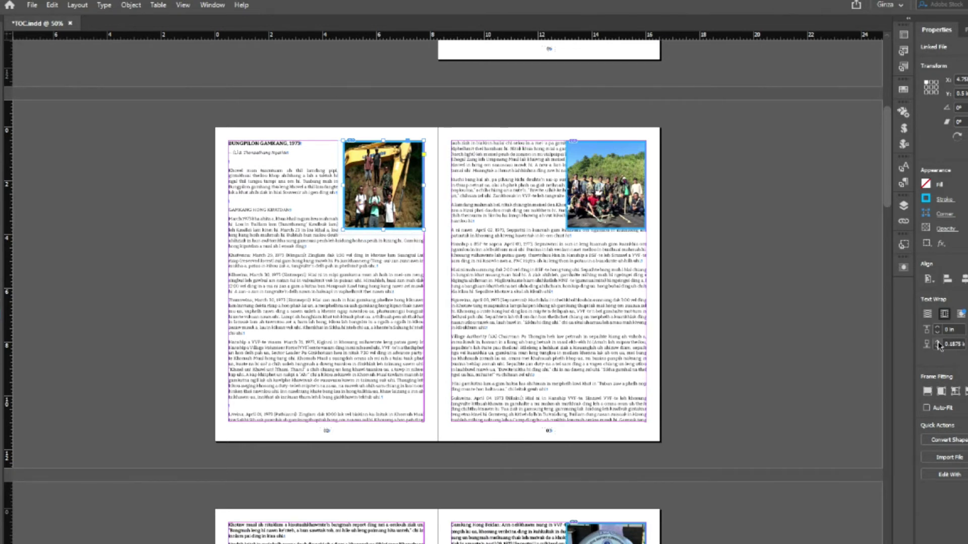
- Redefine the Photo Frame style from this photo's text wrap, then deselect
{"action": "left_click", "coordinate": [903, 244]}
{"action": "right_click", "coordinate": [796, 304]}
{"action": "left_click", "coordinate": [827, 350]}
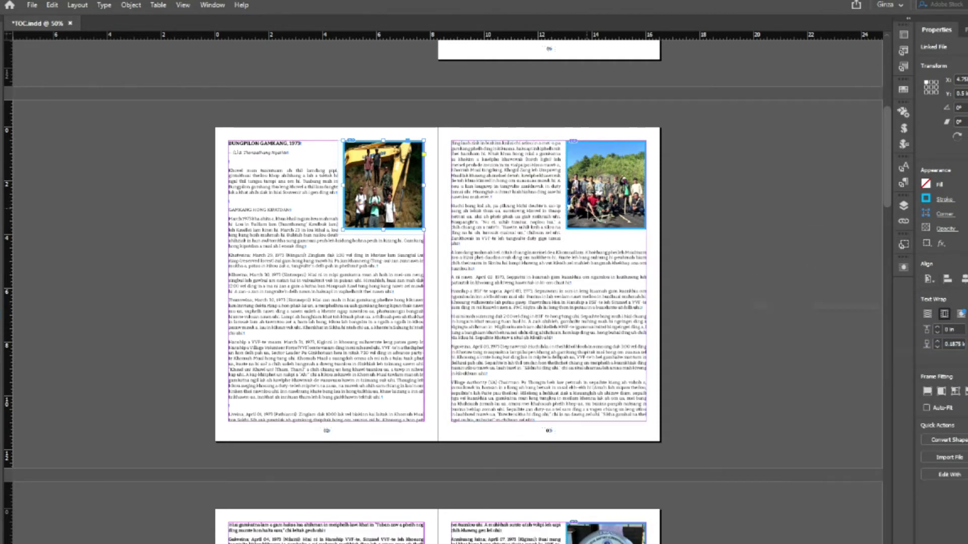
{"action": "scroll", "coordinate": [647, 423], "scroll_direction": "down", "scroll_amount": 2}
{"action": "left_click", "coordinate": [801, 454]}
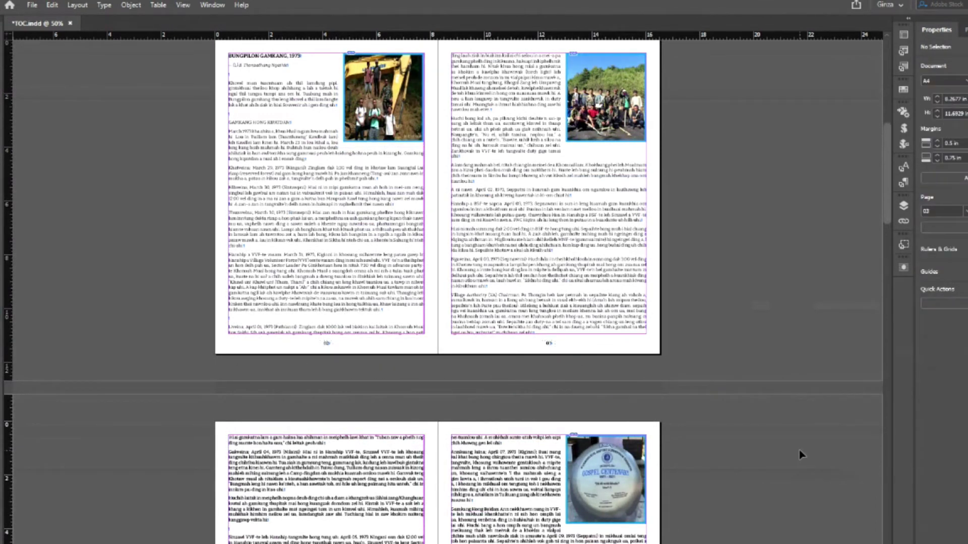
- Preview the text-wrapped article spread without guides, then scroll down toward spread 08–09
{"action": "key", "text": "w"}
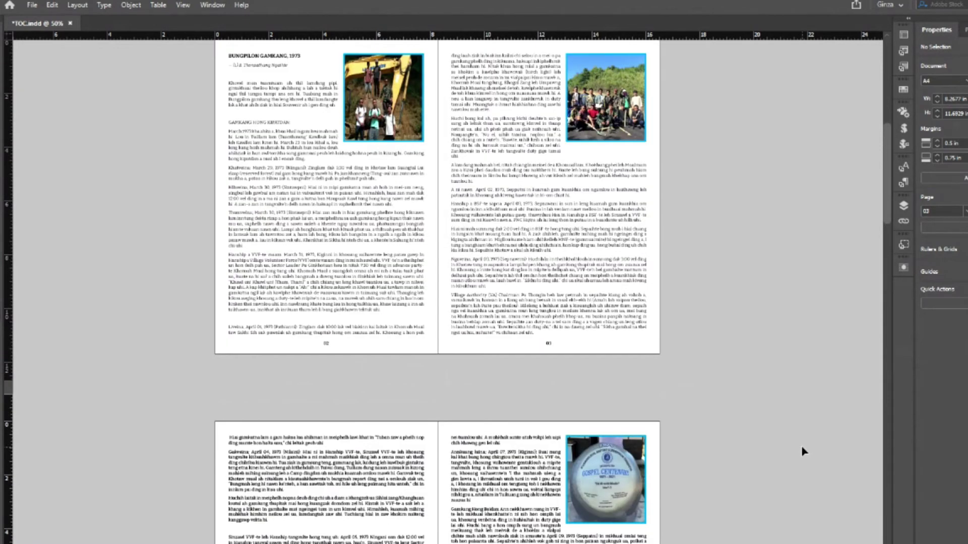
{"action": "scroll", "coordinate": [800, 446], "scroll_direction": "up", "scroll_amount": 1}
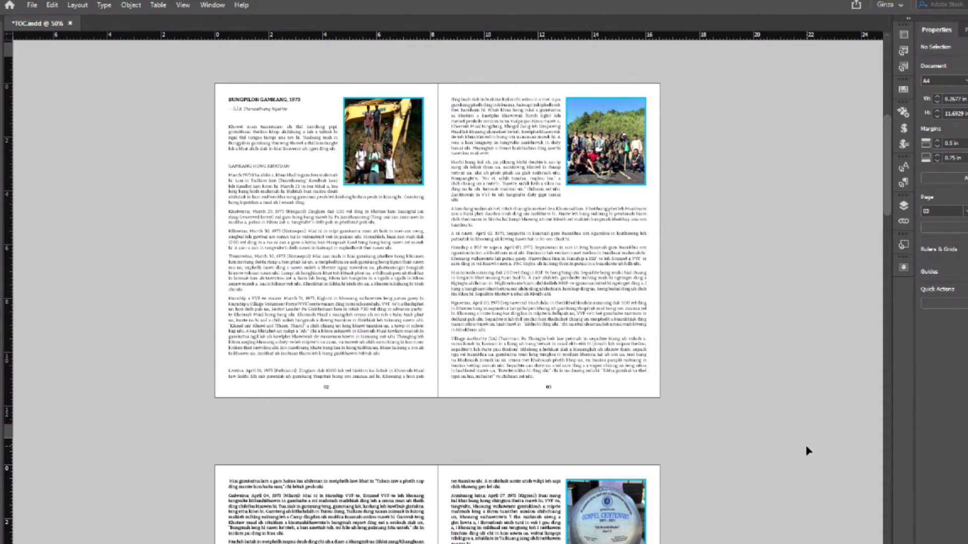
{"action": "scroll", "coordinate": [808, 450], "scroll_direction": "down", "scroll_amount": 20}
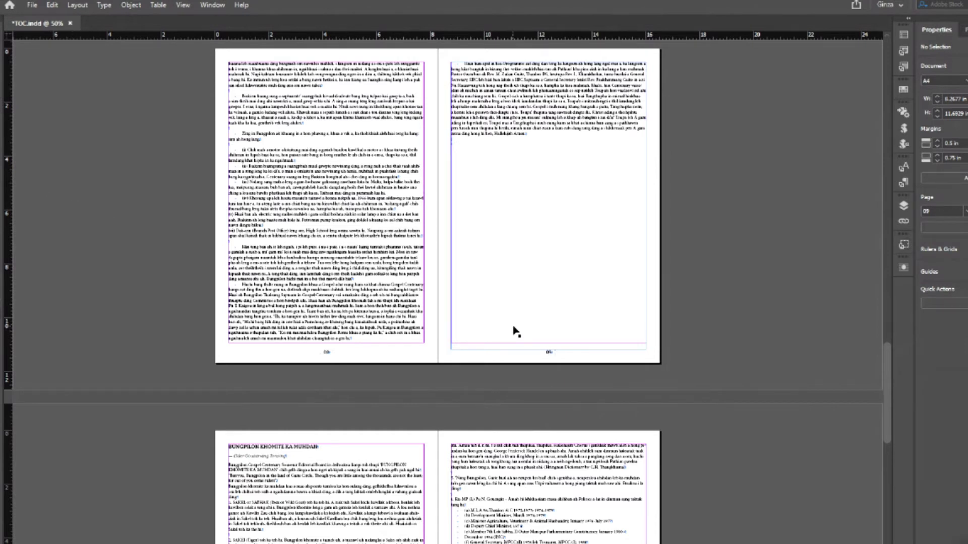
- Draw a trial rectangle frame on page 13, zoom in, then delete it
{"action": "scroll", "coordinate": [519, 366], "scroll_direction": "down", "scroll_amount": 8}
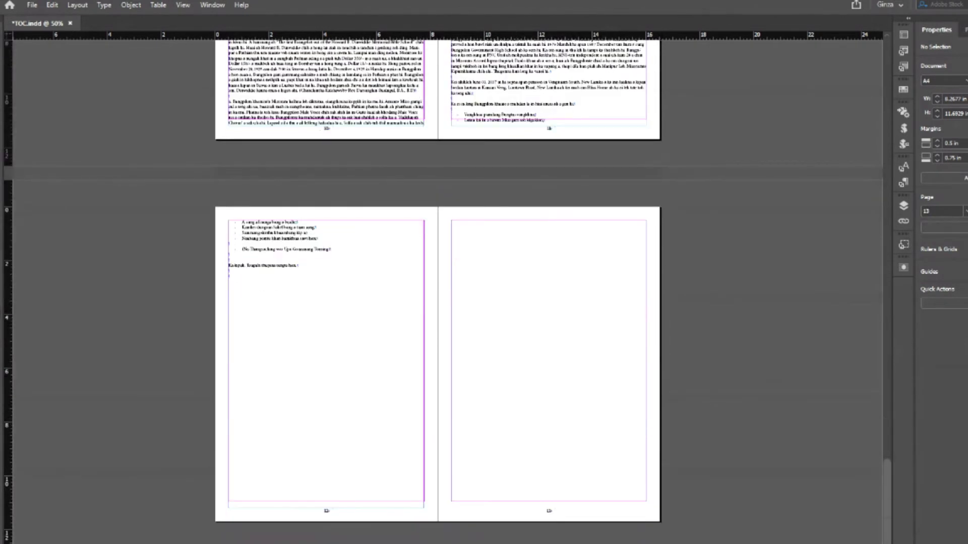
{"action": "key", "text": "m"}
{"action": "left_click_drag", "start_coordinate": [451, 221], "coordinate": [646, 460]}
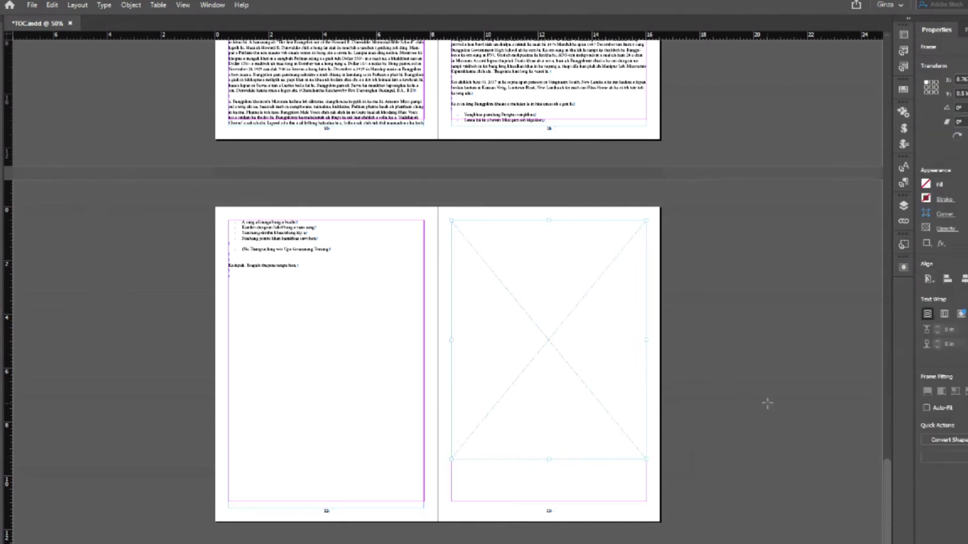
{"action": "key", "text": "ctrl+equal"}
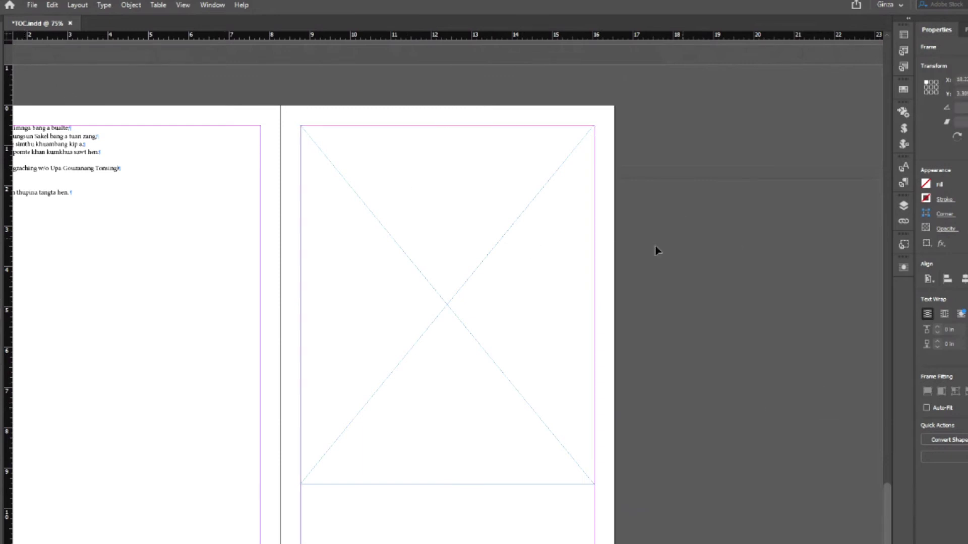
{"action": "left_click", "coordinate": [686, 243]}
{"action": "left_click", "coordinate": [462, 308]}
{"action": "key", "text": "Delete"}
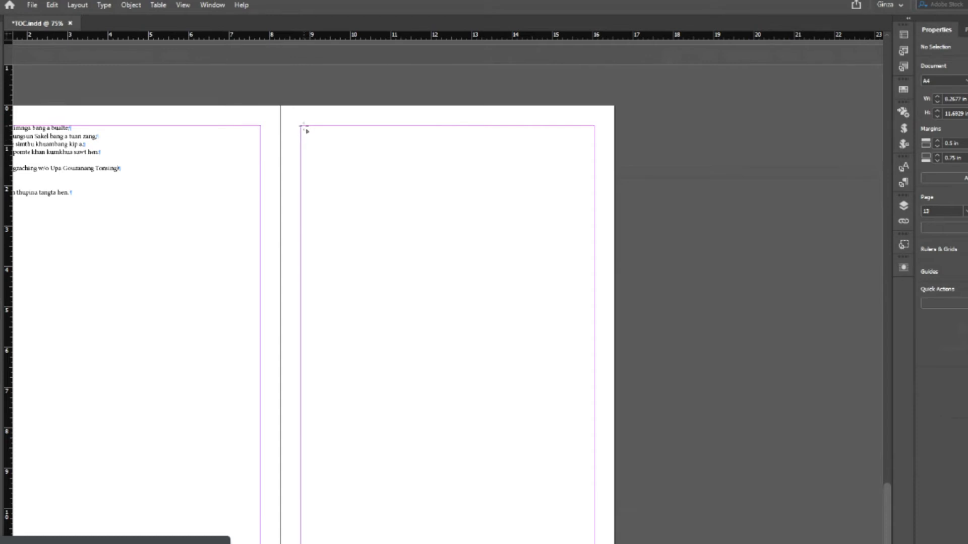
- Draw a 3-column by 4-row grid of empty graphic frames across page 13's margins
{"action": "left_click_drag", "start_coordinate": [301, 126], "coordinate": [594, 517]}
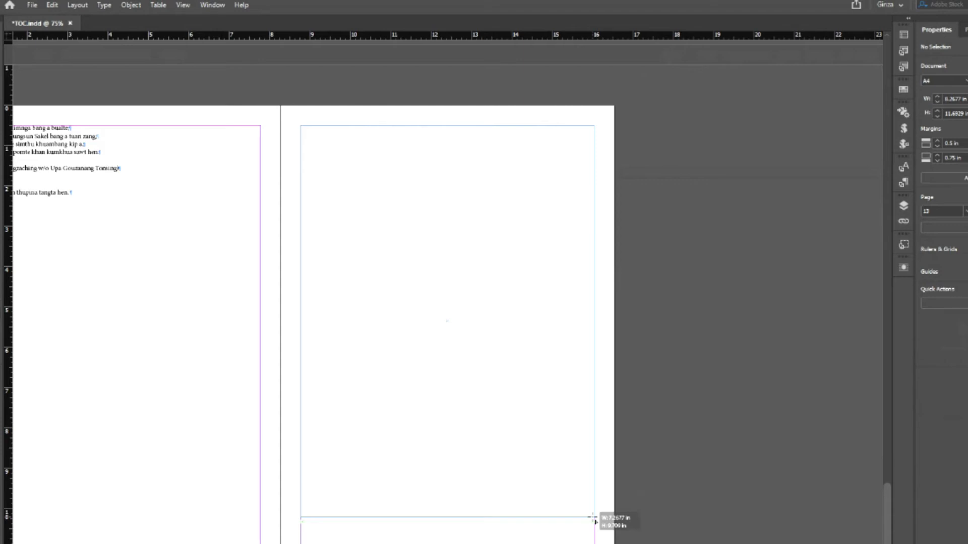
{"action": "key", "text": "Right"}
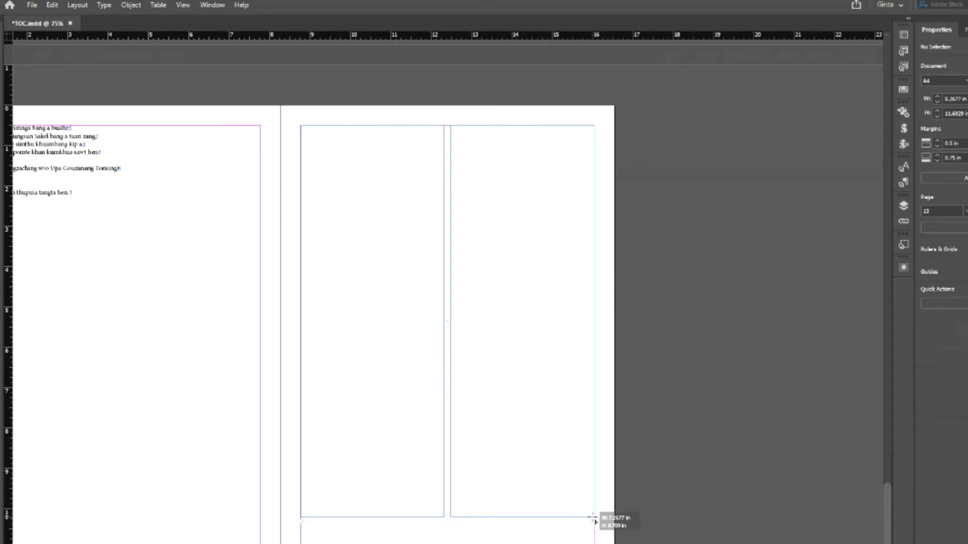
{"action": "key", "text": "Right"}
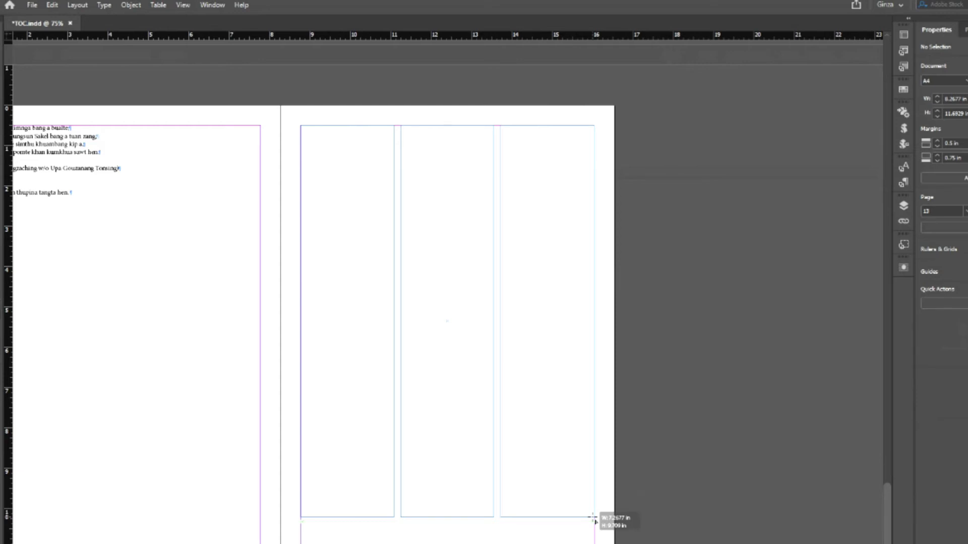
{"action": "key", "text": "Up"}
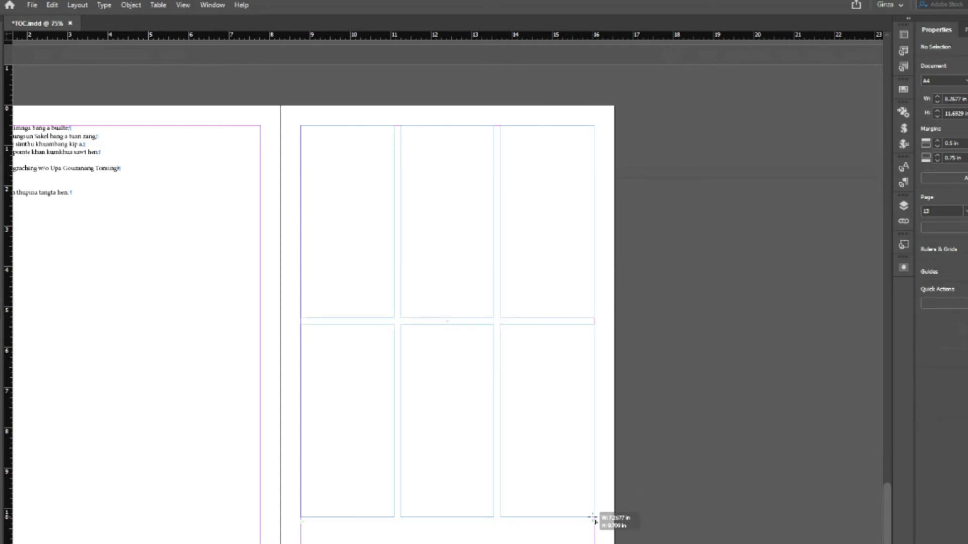
{"action": "key", "text": "Up"}
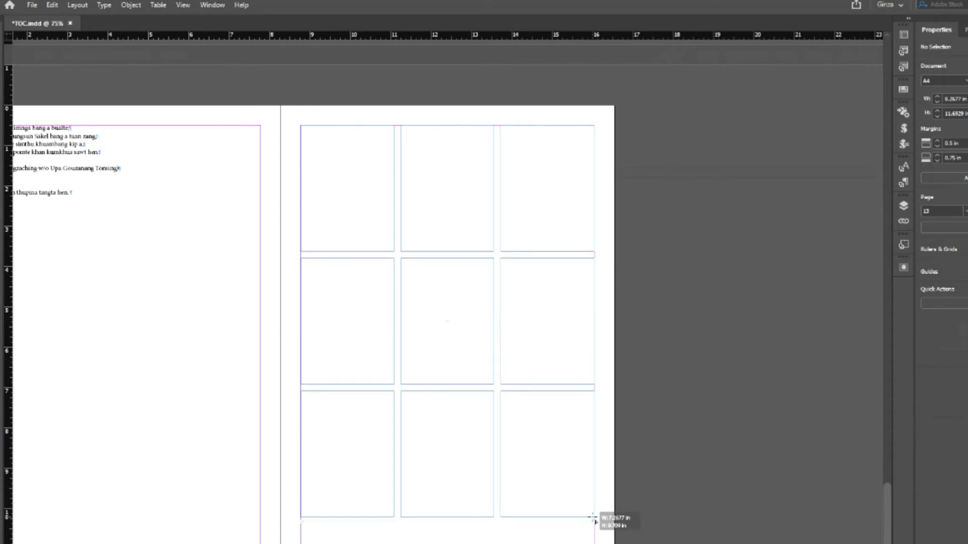
{"action": "key", "text": "Up"}
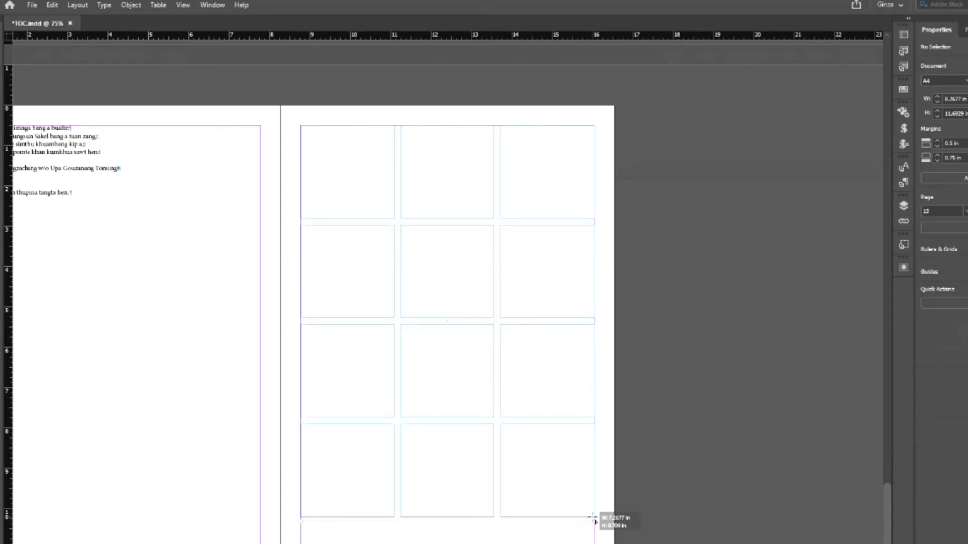
{"action": "left_click_drag", "start_coordinate": [593, 517], "coordinate": [593, 517]}
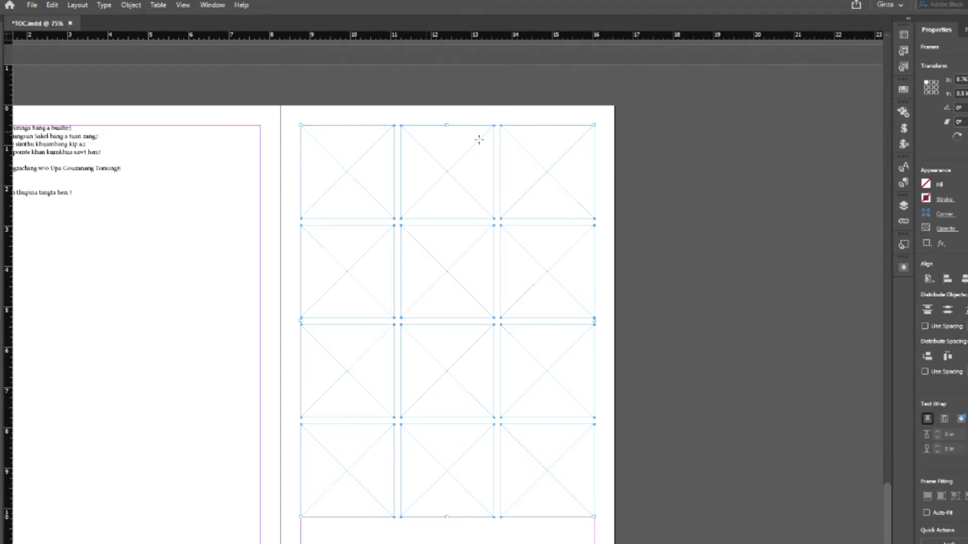
- Load the photos from the 12 Back up Collection folder with File > Place
{"action": "left_click", "coordinate": [32, 5]}
{"action": "left_click", "coordinate": [52, 161]}
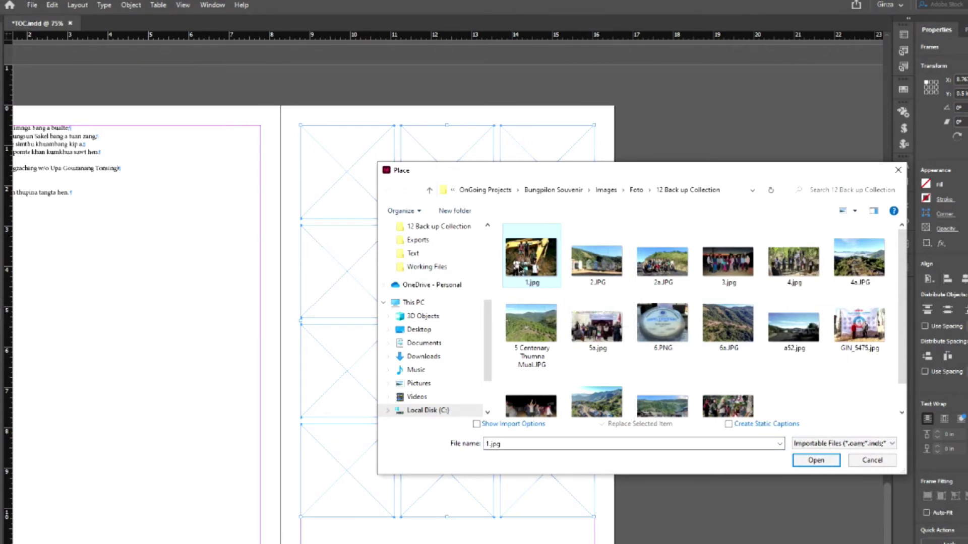
{"action": "left_click", "coordinate": [858, 334], "text": "shift"}
{"action": "key", "text": "Return"}
- Place the loaded photos into all twelve grid frames, row by row
{"action": "left_click", "coordinate": [353, 202]}
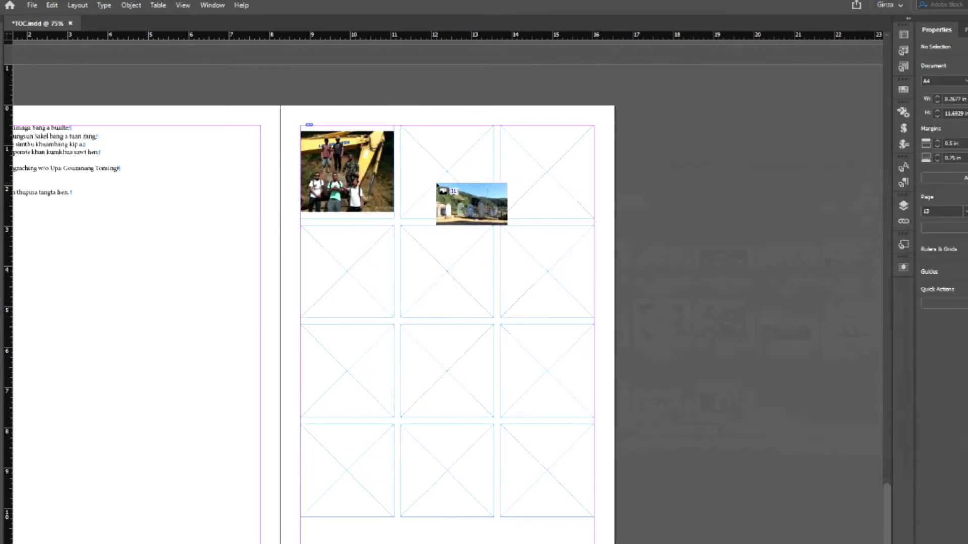
{"action": "left_click", "coordinate": [472, 202]}
{"action": "left_click", "coordinate": [544, 202]}
{"action": "left_click", "coordinate": [347, 278]}
{"action": "left_click", "coordinate": [416, 271]}
{"action": "left_click", "coordinate": [564, 269]}
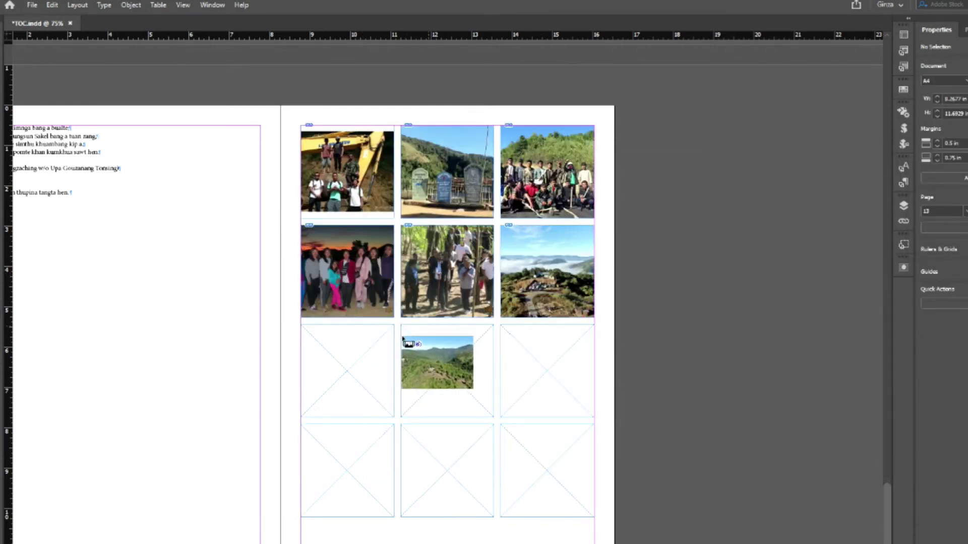
{"action": "left_click", "coordinate": [372, 353]}
{"action": "left_click", "coordinate": [437, 375]}
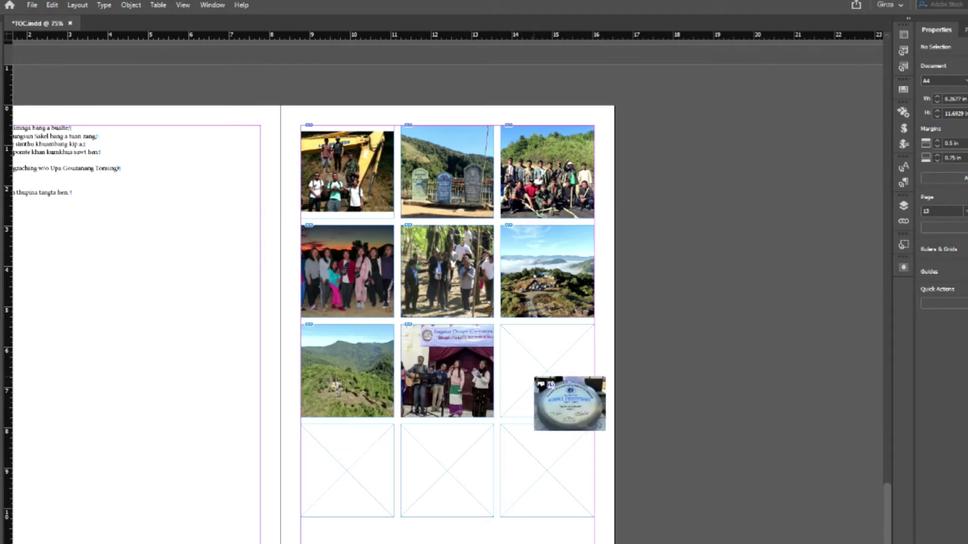
{"action": "left_click", "coordinate": [534, 379]}
{"action": "left_click", "coordinate": [336, 461]}
{"action": "left_click", "coordinate": [423, 461]}
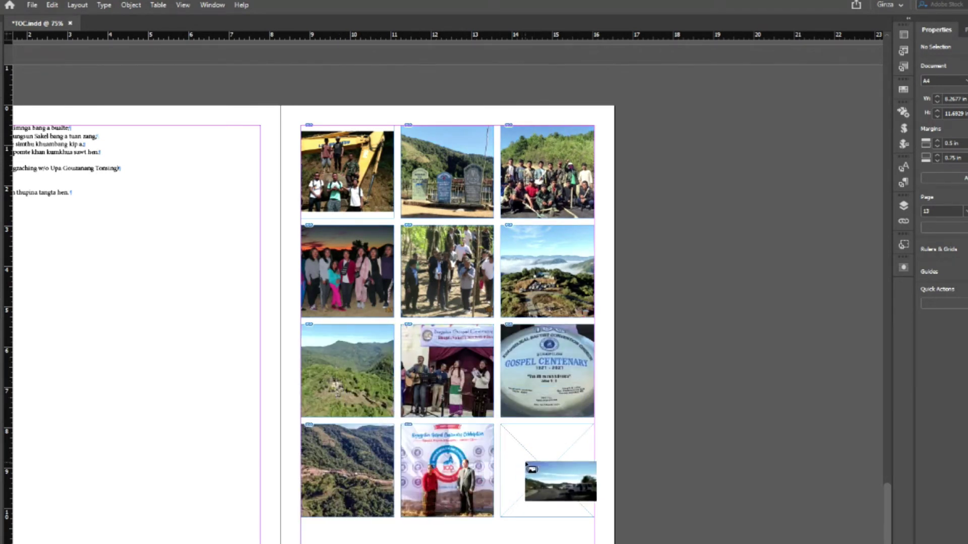
{"action": "left_click", "coordinate": [519, 466]}
- Dismiss the rectangle size prompt, return to the Selection tool, and preview the grid
{"action": "left_click", "coordinate": [744, 322]}
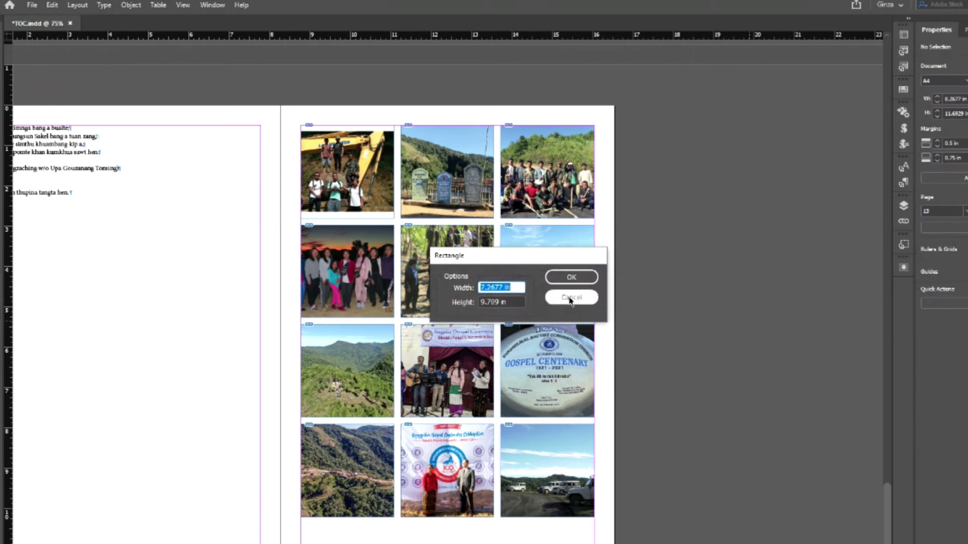
{"action": "left_click", "coordinate": [571, 299]}
{"action": "key", "text": "v"}
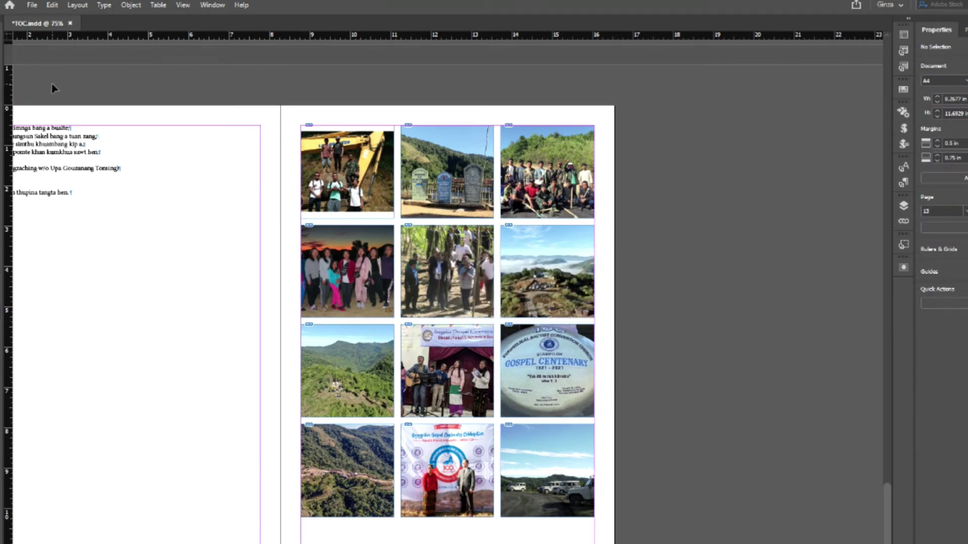
{"action": "key", "text": "w"}
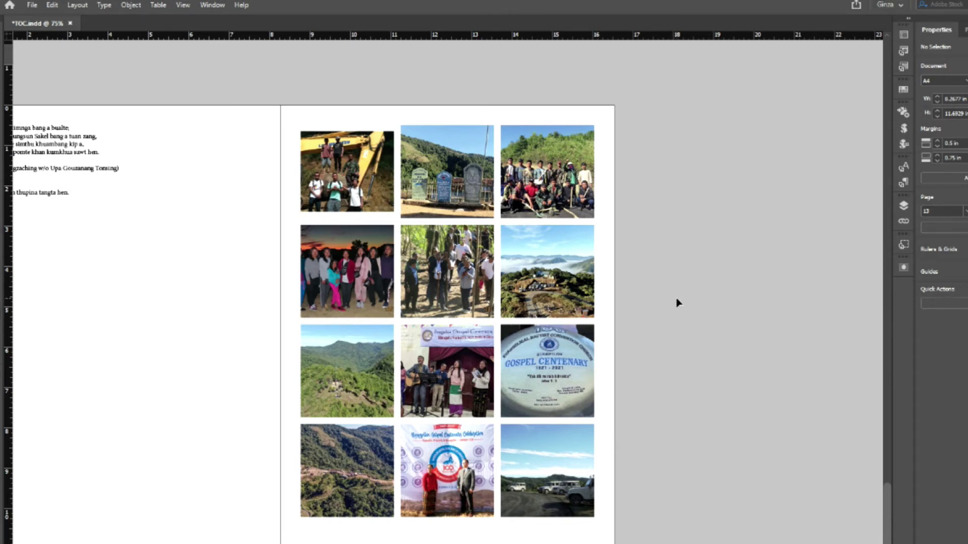
- Delete the GOSPEL CENTENARY photo and extend the bottom-right photo up, filling its frame proportionally
{"action": "left_click", "coordinate": [580, 403]}
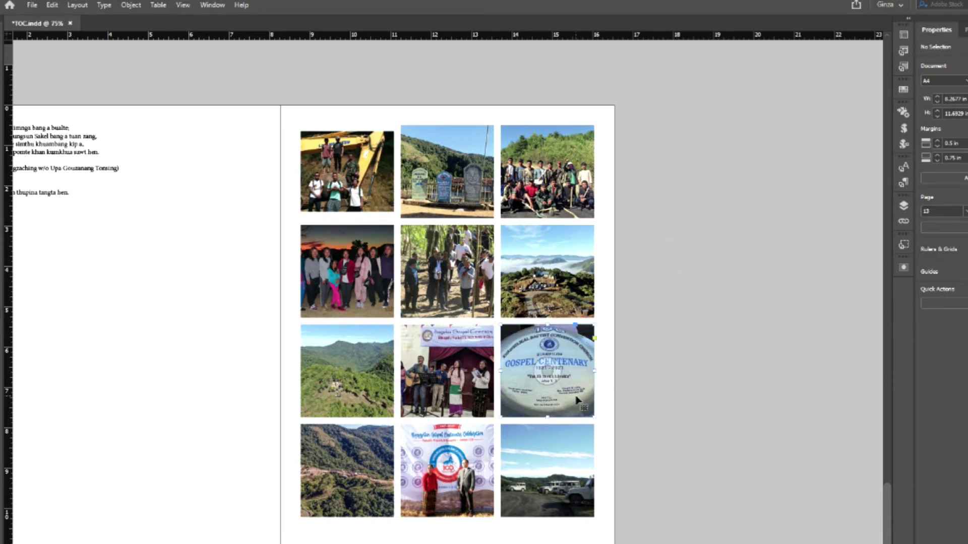
{"action": "key", "text": "Delete"}
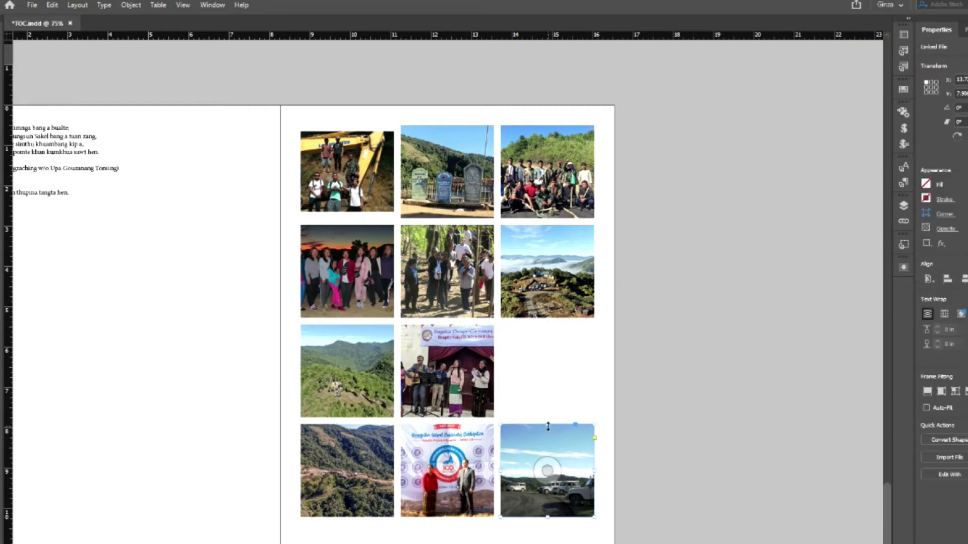
{"action": "left_click_drag", "start_coordinate": [547, 418], "coordinate": [540, 324]}
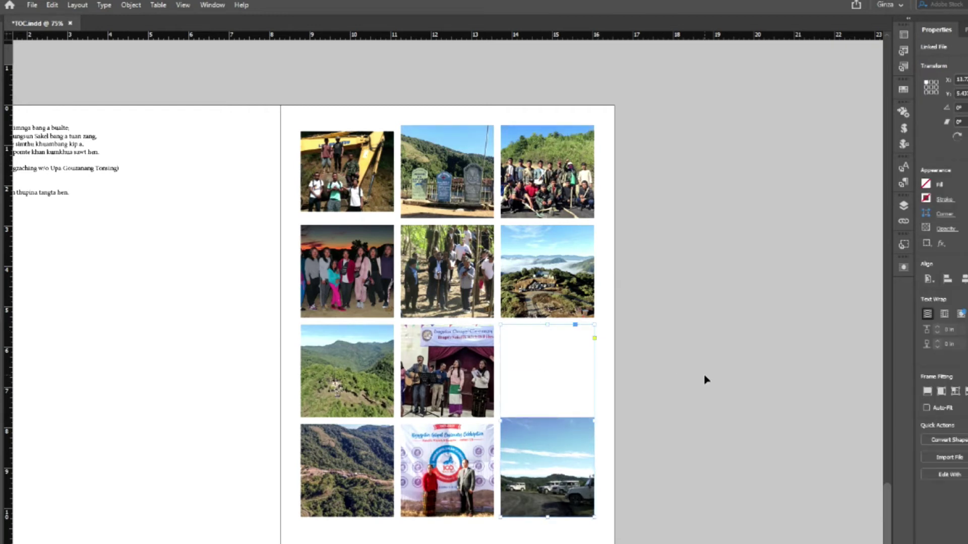
{"action": "key", "text": "ctrl+shift+a"}
{"action": "left_click", "coordinate": [548, 421]}
{"action": "right_click", "coordinate": [549, 421]}
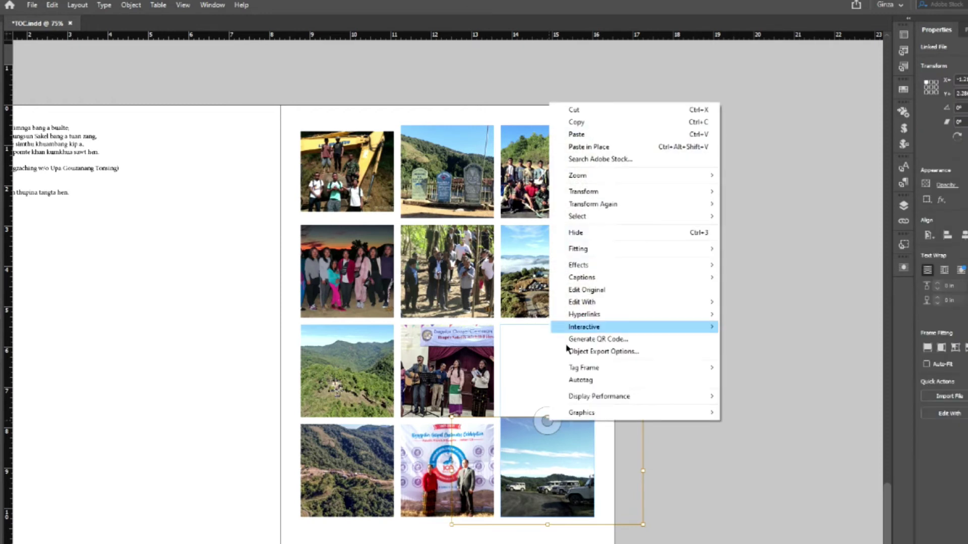
{"action": "mouse_move", "coordinate": [604, 256]}
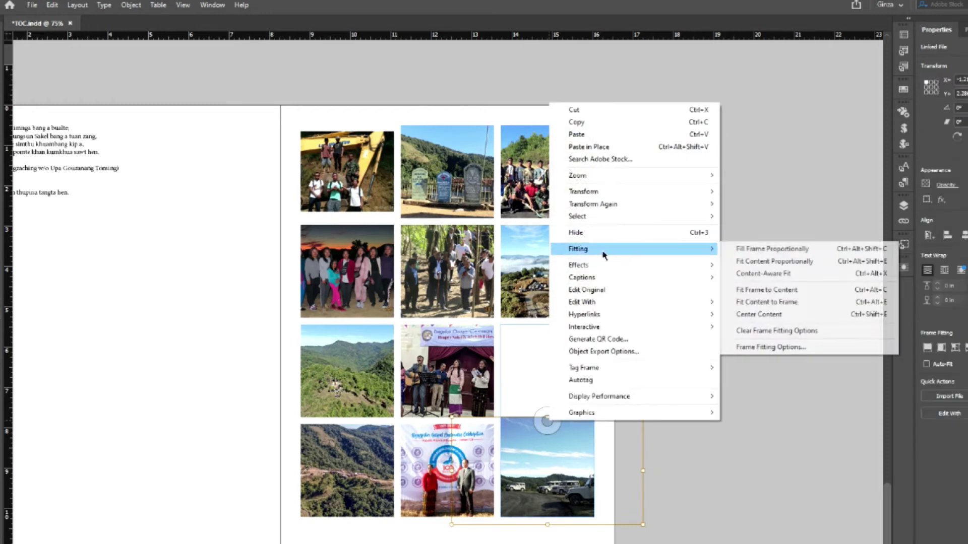
{"action": "left_click", "coordinate": [763, 251]}
{"action": "left_click", "coordinate": [734, 292]}
- Delete the middle-left landscape photo and widen the church photo across the empty slot
{"action": "left_click", "coordinate": [348, 372]}
{"action": "key", "text": "Delete"}
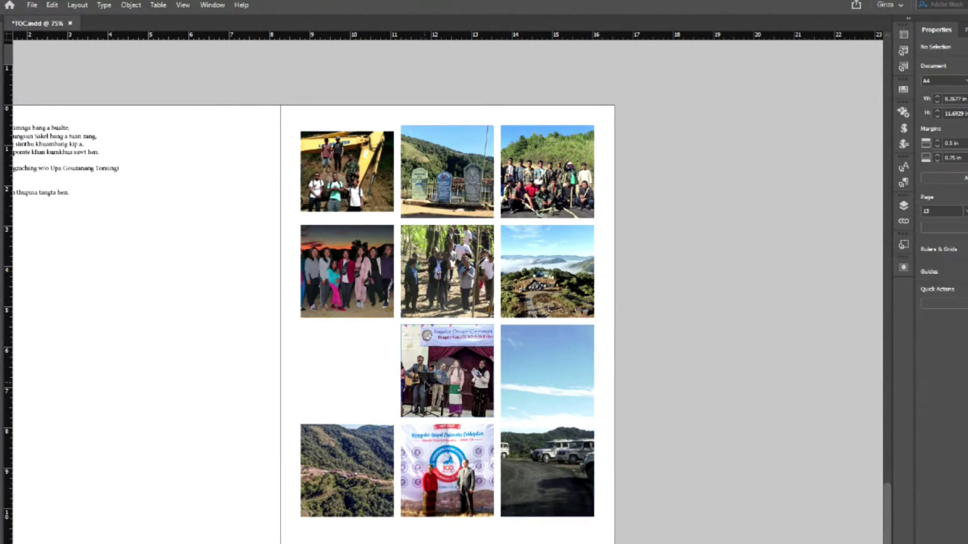
{"action": "left_click", "coordinate": [398, 373]}
{"action": "left_click_drag", "start_coordinate": [399, 373], "coordinate": [301, 372]}
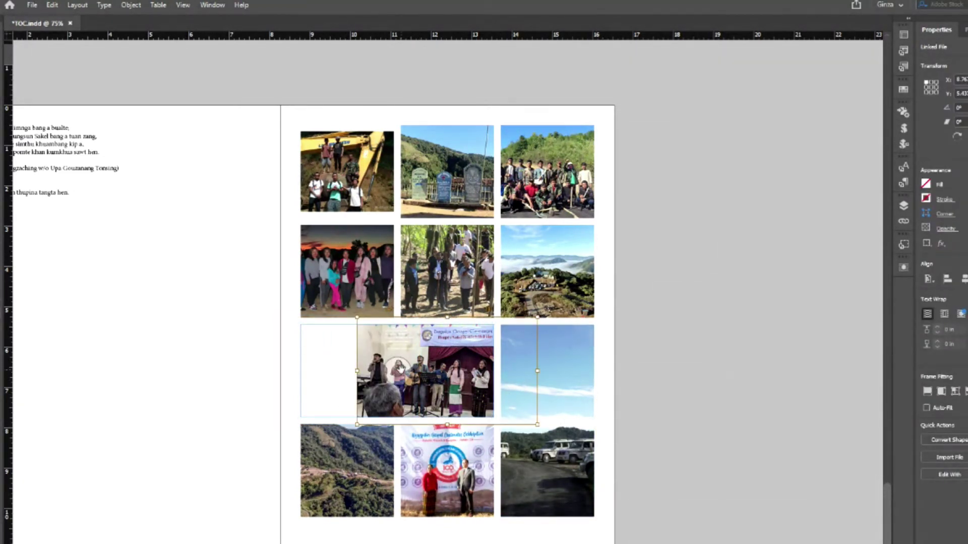
{"action": "right_click", "coordinate": [402, 371]}
{"action": "mouse_move", "coordinate": [434, 200]}
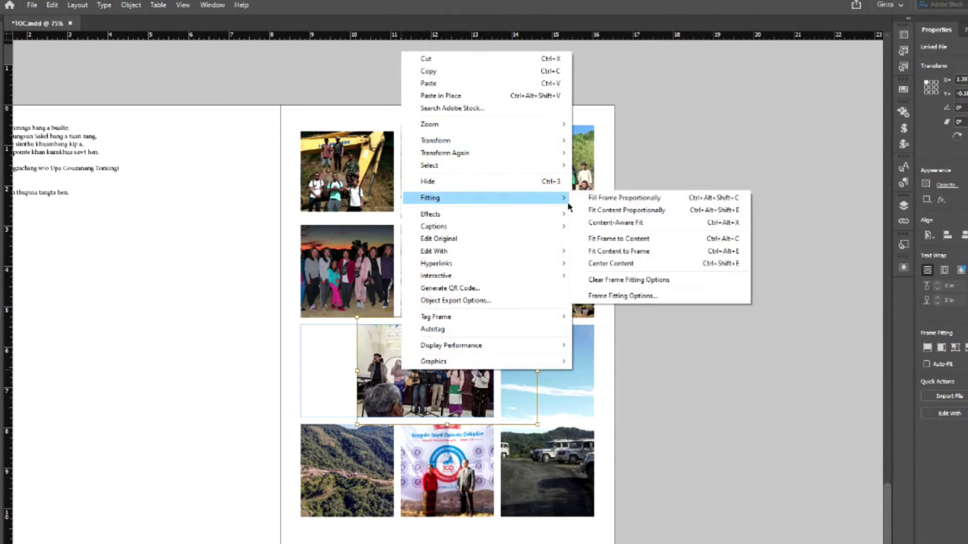
{"action": "left_click", "coordinate": [613, 210]}
{"action": "left_click", "coordinate": [767, 328]}
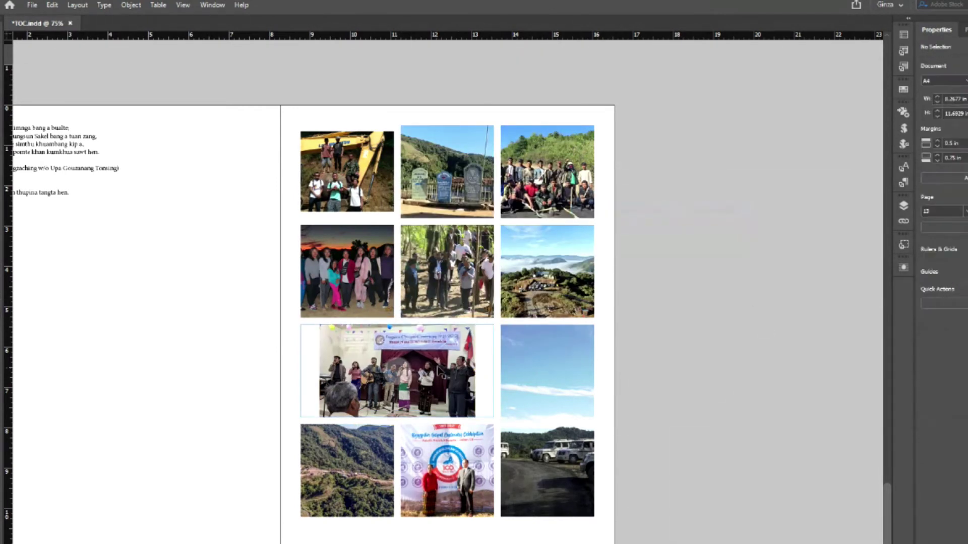
- Apply Fill Frame Proportionally to the church photo, then delete every photo frame on page 13
{"action": "right_click", "coordinate": [391, 376]}
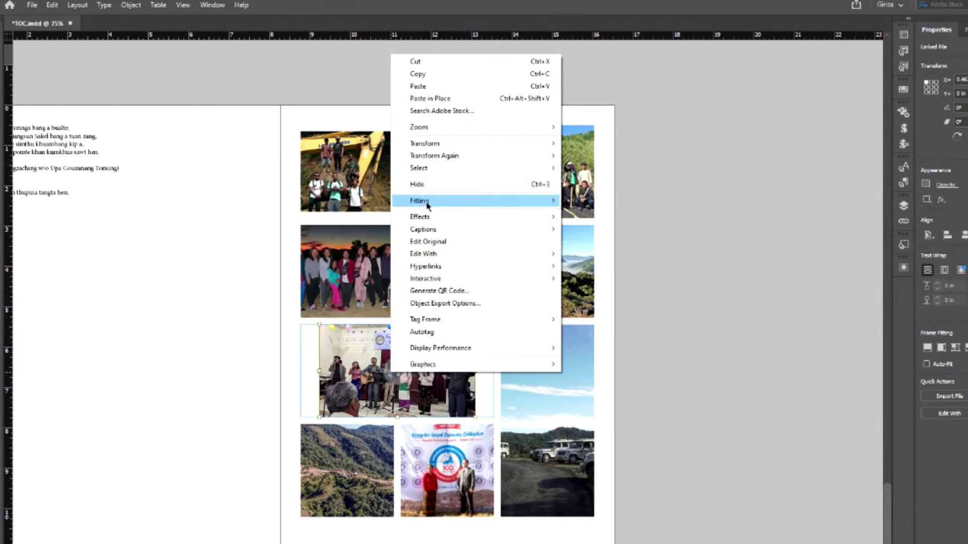
{"action": "mouse_move", "coordinate": [525, 203]}
{"action": "left_click", "coordinate": [607, 200]}
{"action": "left_click", "coordinate": [753, 218]}
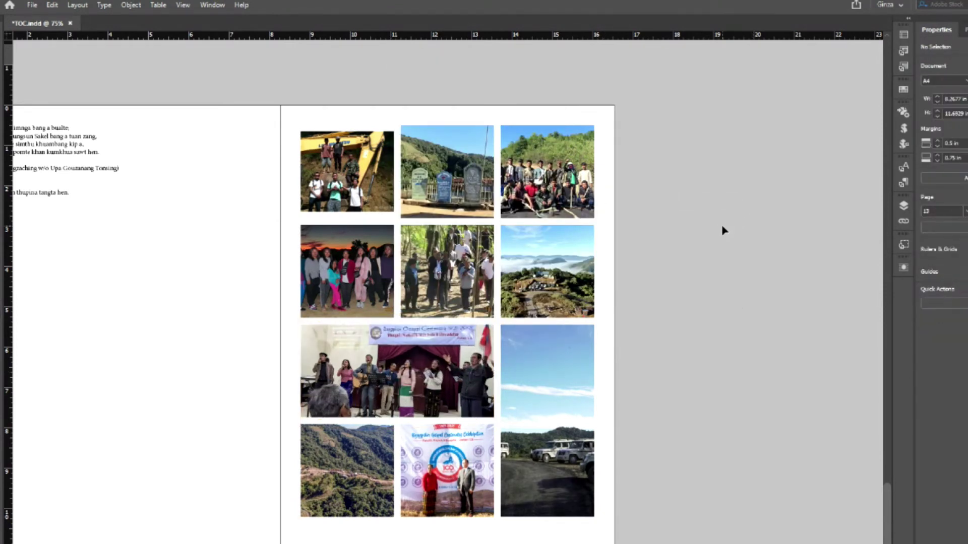
{"action": "left_click_drag", "start_coordinate": [280, 119], "coordinate": [606, 526]}
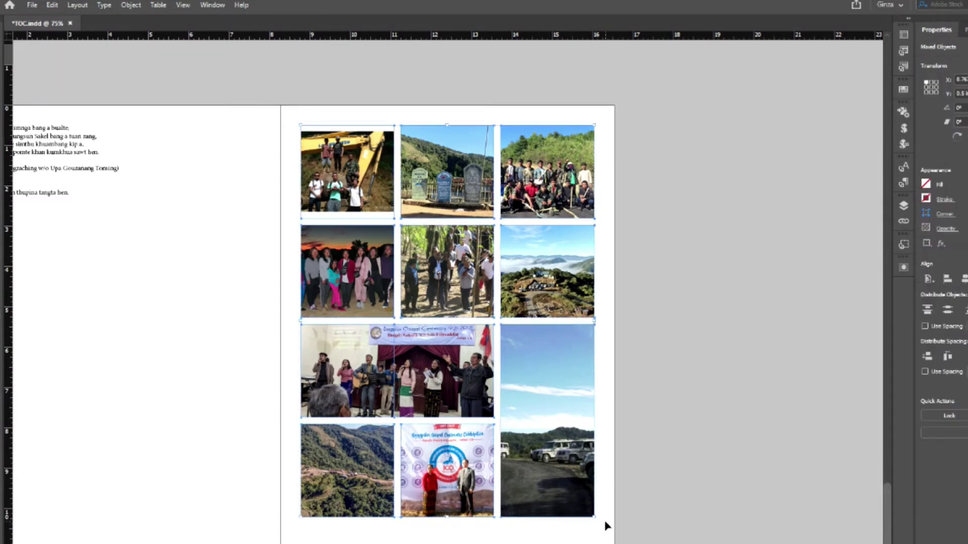
{"action": "key", "text": "Delete"}
- Return to Normal view, draw a single frame over page 13, then delete it
{"action": "key", "text": "w"}
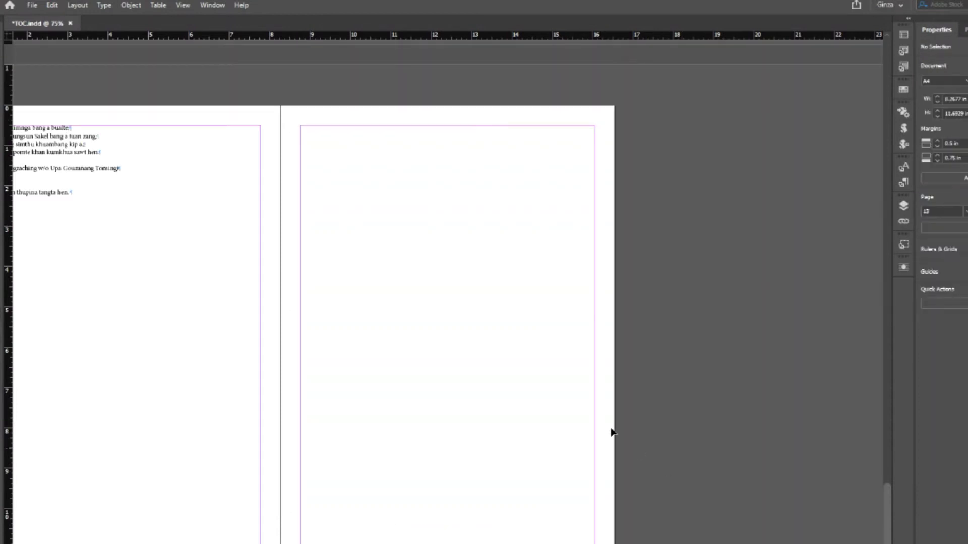
{"action": "scroll", "coordinate": [162, 245], "scroll_direction": "down", "scroll_amount": 2}
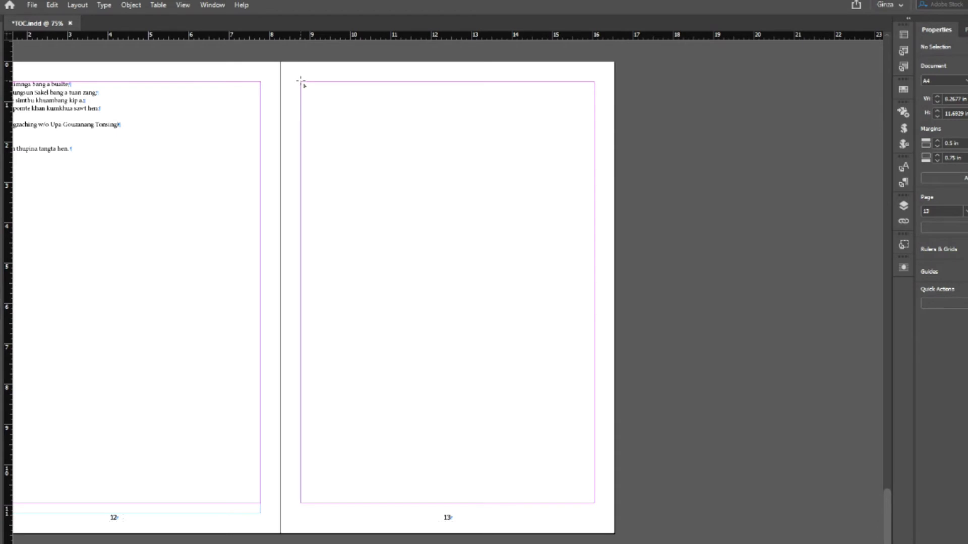
{"action": "left_click_drag", "start_coordinate": [302, 81], "coordinate": [598, 506]}
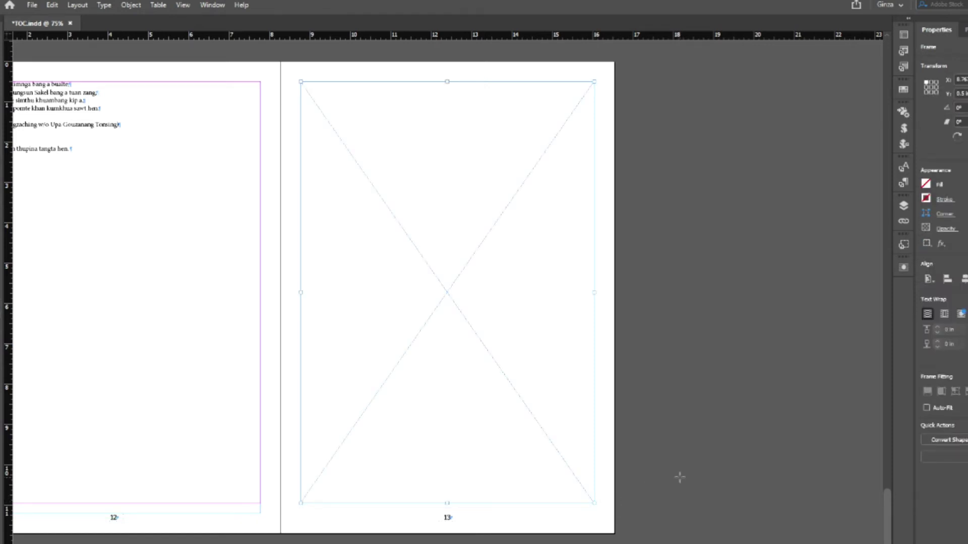
{"action": "key", "text": "Delete"}
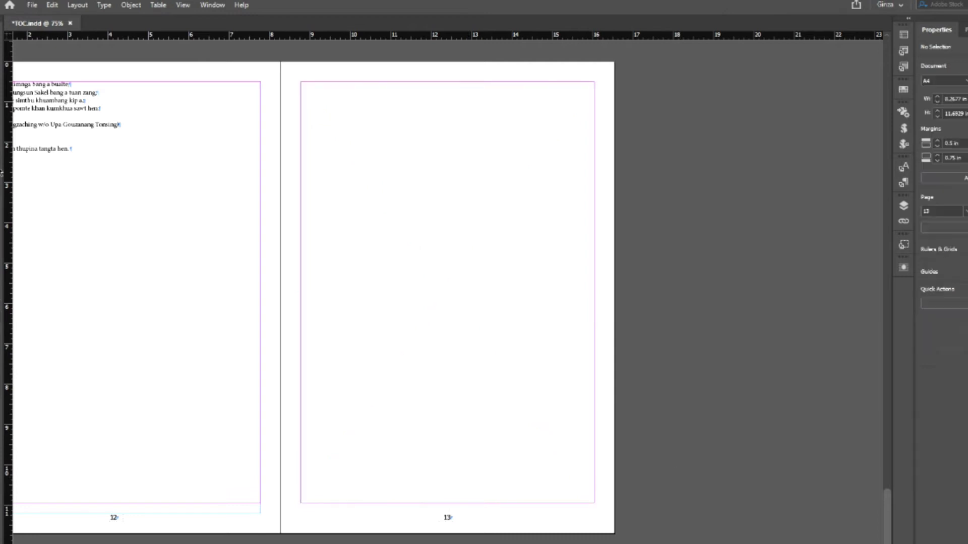
- Draw a 2-column by 4-row grid of eight empty frames across page 13's margins
{"action": "left_click_drag", "start_coordinate": [301, 82], "coordinate": [595, 503]}
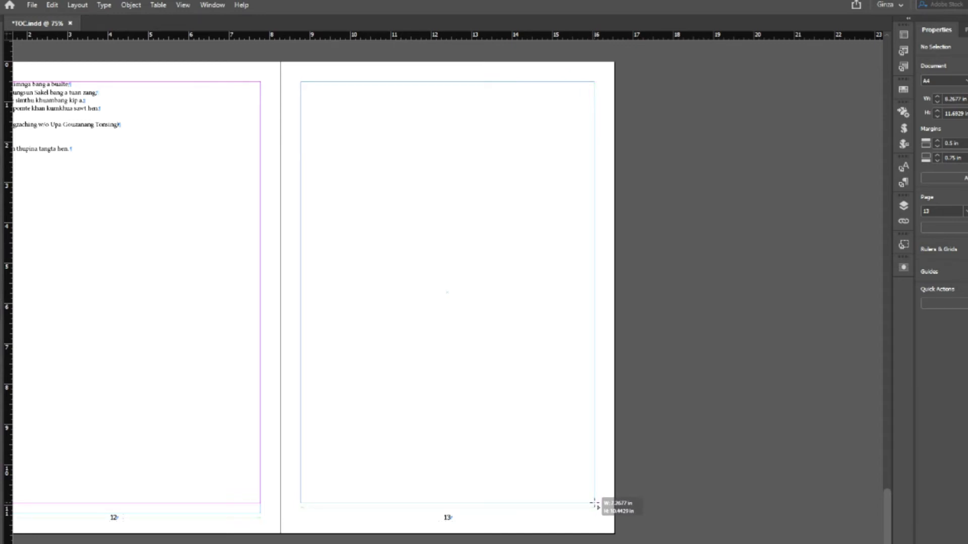
{"action": "key", "text": "Right"}
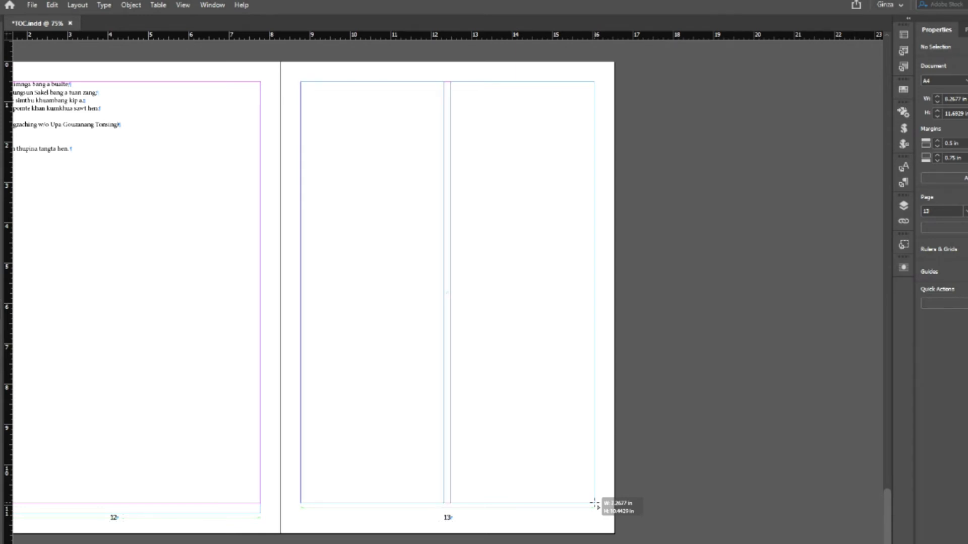
{"action": "key", "text": "Up"}
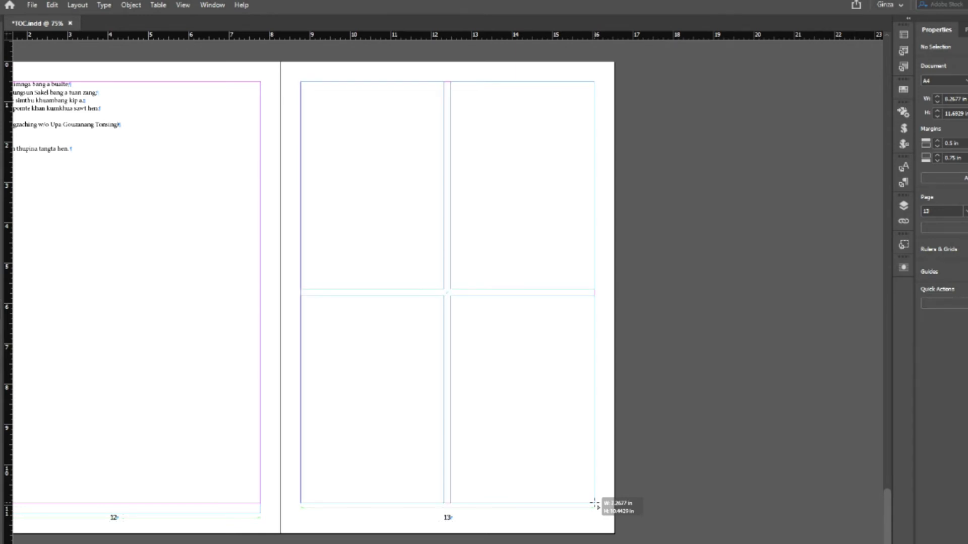
{"action": "key", "text": "Up"}
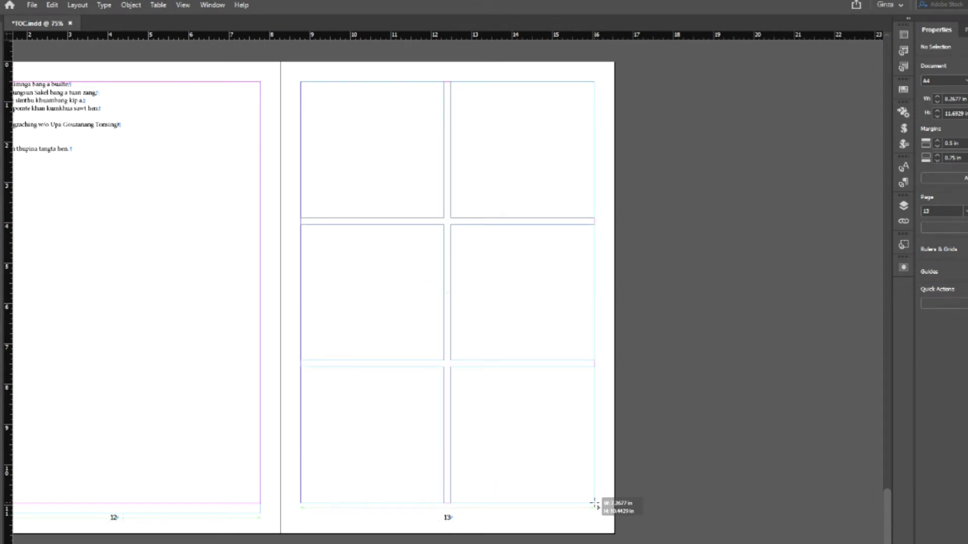
{"action": "key", "text": "Up"}
{"action": "left_click_drag", "start_coordinate": [594, 503], "coordinate": [595, 504]}
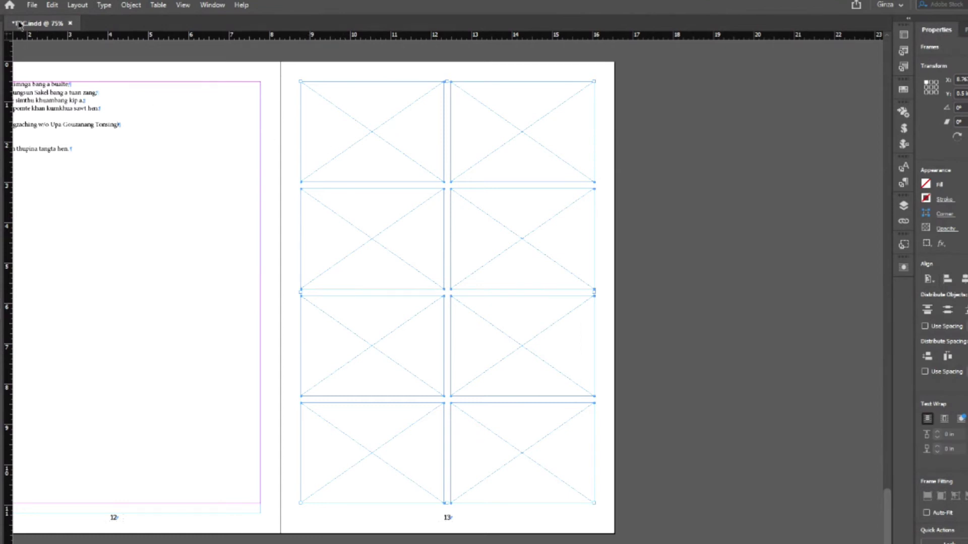
- Load all the gallery images, from 1.jpg onward, for placing
{"action": "left_click", "coordinate": [32, 5]}
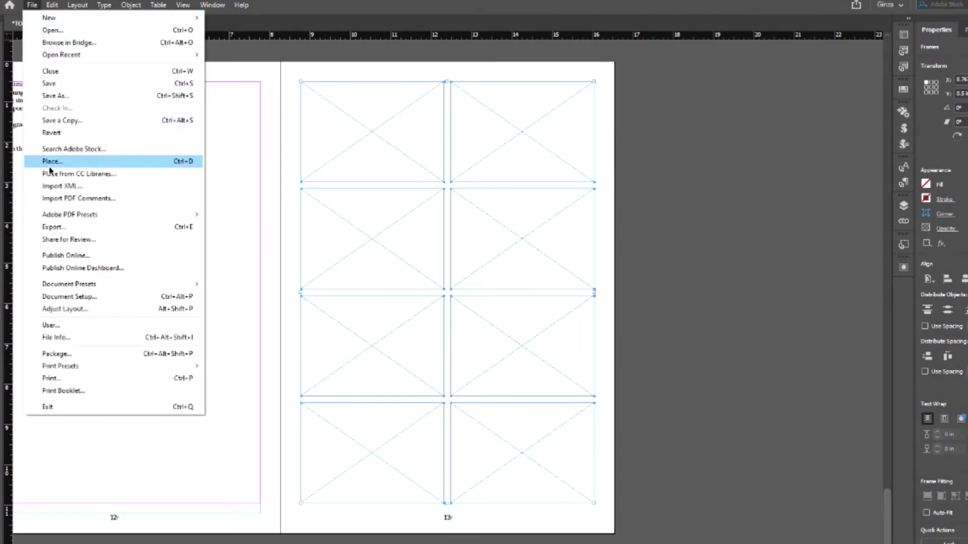
{"action": "left_click", "coordinate": [50, 162]}
{"action": "left_click", "coordinate": [547, 272]}
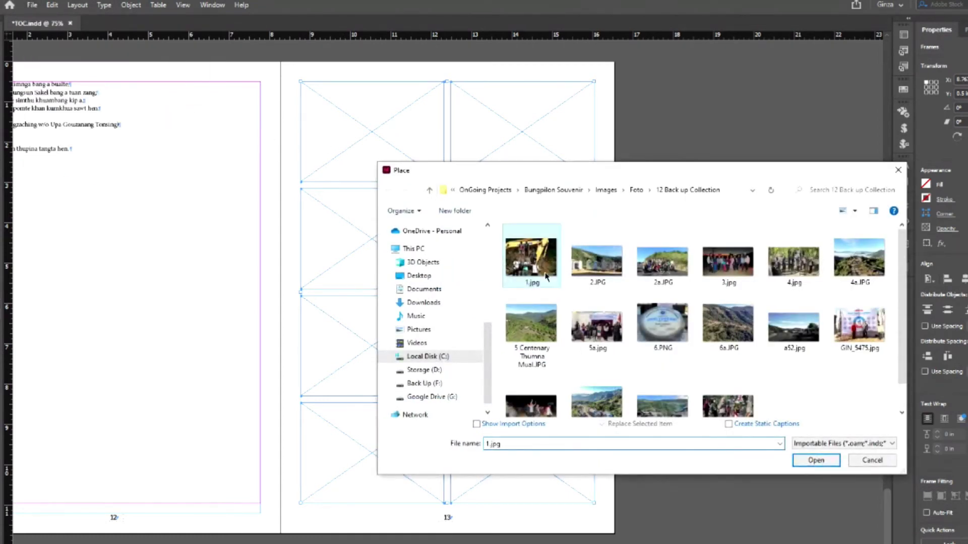
{"action": "scroll", "coordinate": [671, 333], "scroll_direction": "down", "scroll_amount": 1}
{"action": "left_click", "coordinate": [738, 384], "text": "shift"}
{"action": "left_click", "coordinate": [816, 460]}
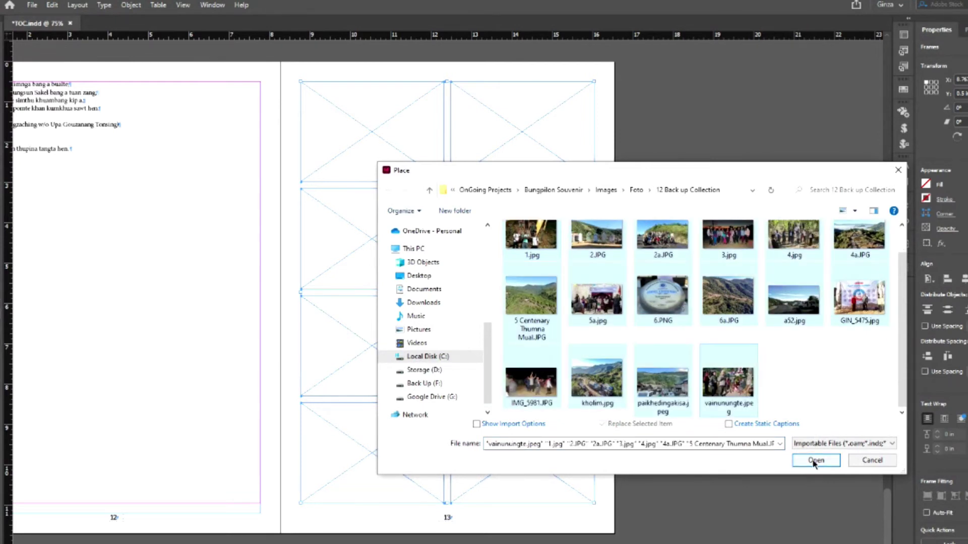
- Place eight photos, from the excavator to the church concert, into the 2×4 grid frames
{"action": "left_click", "coordinate": [365, 131]}
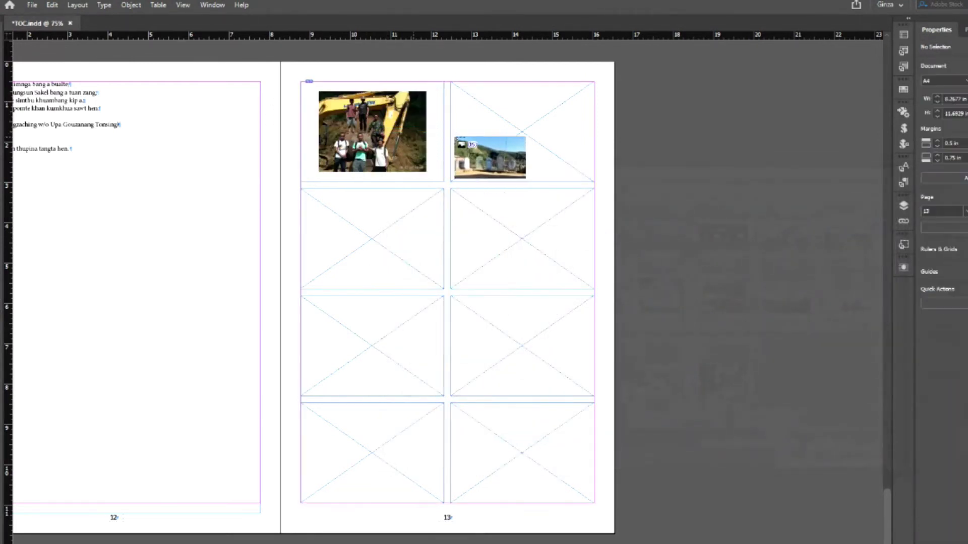
{"action": "left_click", "coordinate": [497, 135]}
{"action": "left_click", "coordinate": [379, 225]}
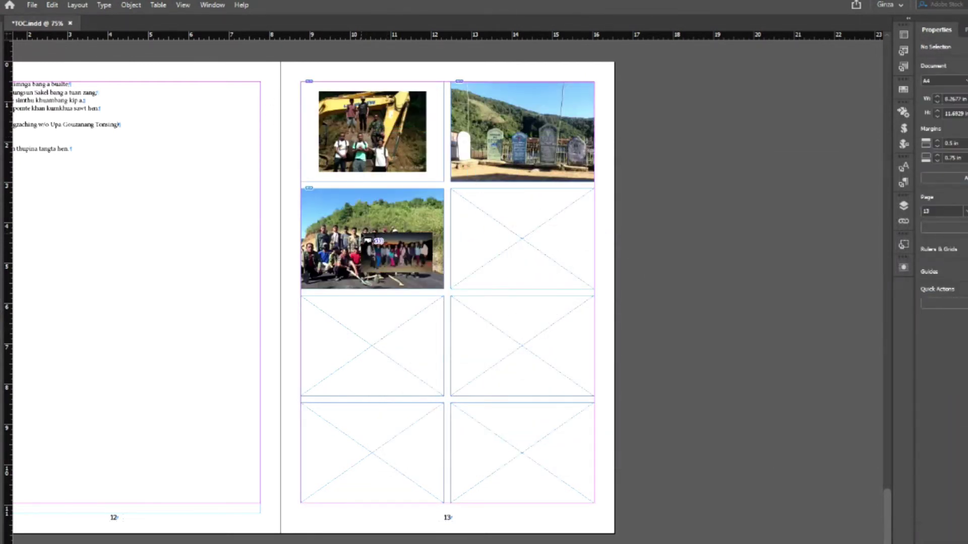
{"action": "left_click", "coordinate": [498, 234]}
{"action": "left_click", "coordinate": [356, 339]}
{"action": "left_click", "coordinate": [519, 357]}
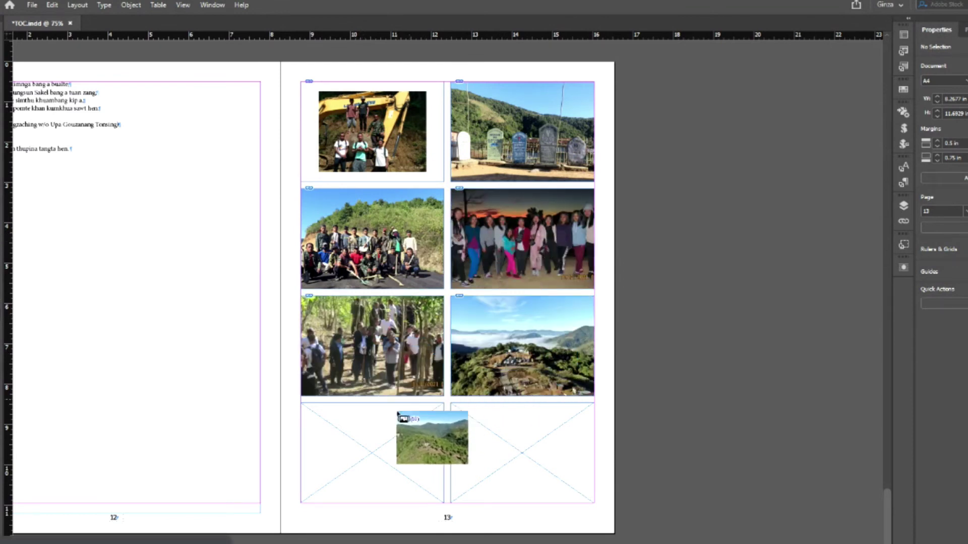
{"action": "left_click", "coordinate": [368, 447]}
{"action": "left_click", "coordinate": [526, 454]}
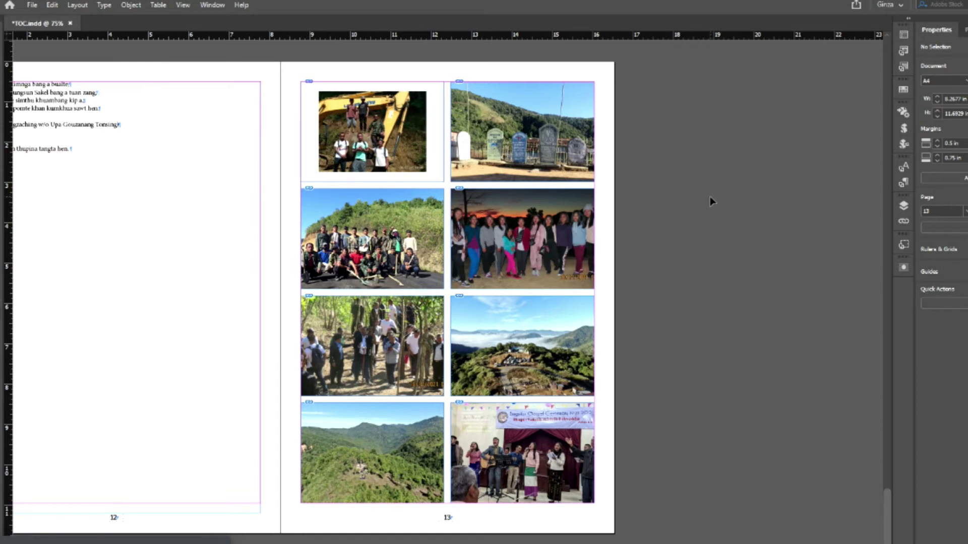
- Make the top-left excavator photo fill its frame proportionally
{"action": "left_click", "coordinate": [368, 129]}
{"action": "right_click", "coordinate": [368, 129]}
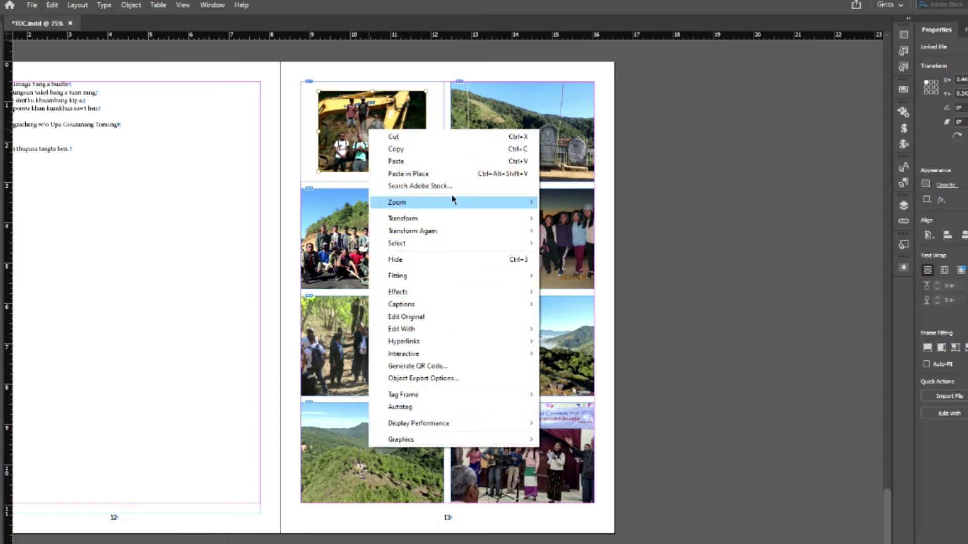
{"action": "mouse_move", "coordinate": [480, 279]}
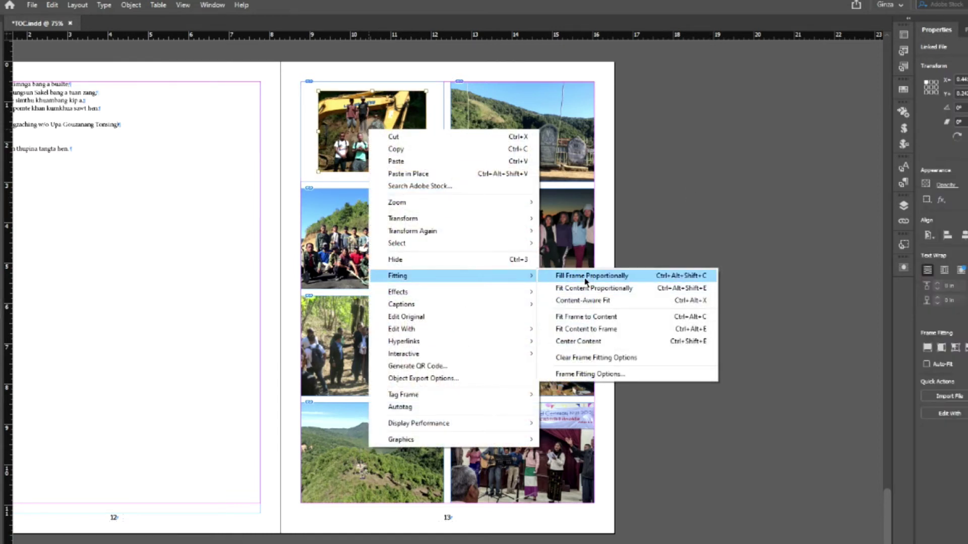
{"action": "left_click", "coordinate": [585, 276]}
{"action": "left_click", "coordinate": [721, 258]}
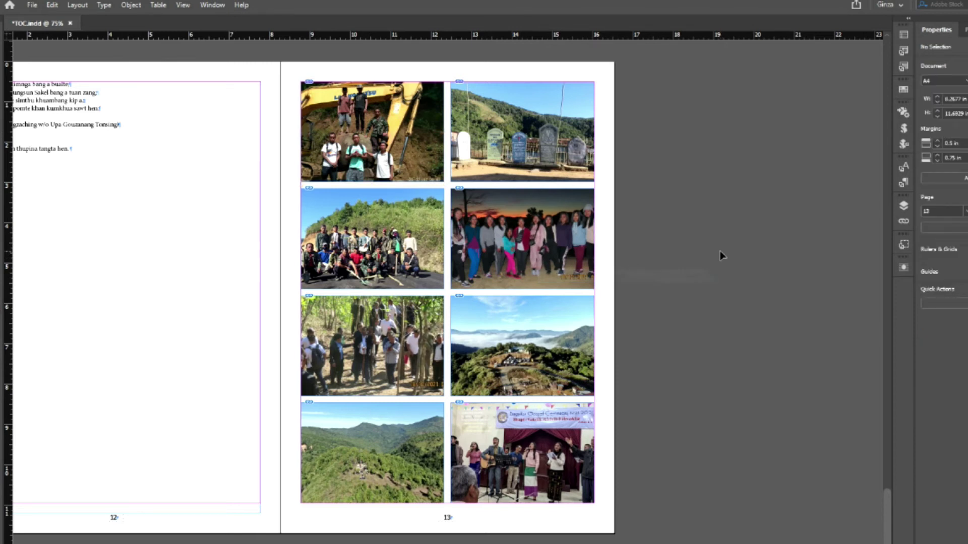
- Preview the page, delete all eight photo frames on page 13, and return to Normal view
{"action": "key", "text": "w"}
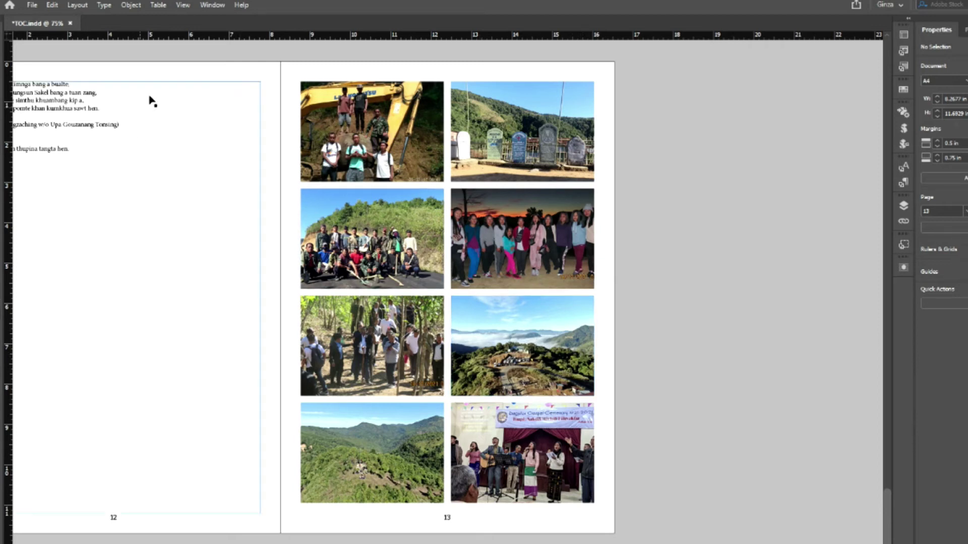
{"action": "left_click_drag", "start_coordinate": [289, 81], "coordinate": [692, 483]}
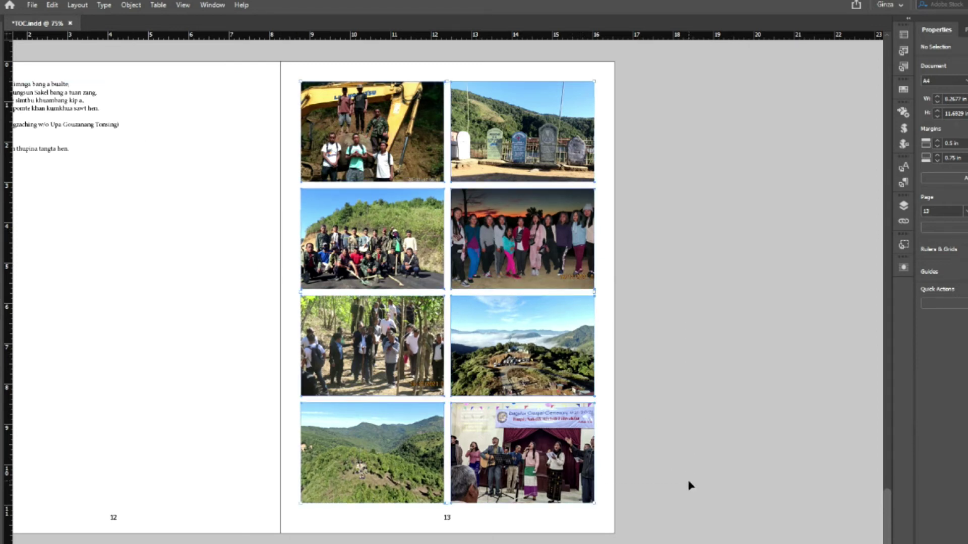
{"action": "key", "text": "Delete"}
{"action": "key", "text": "w"}
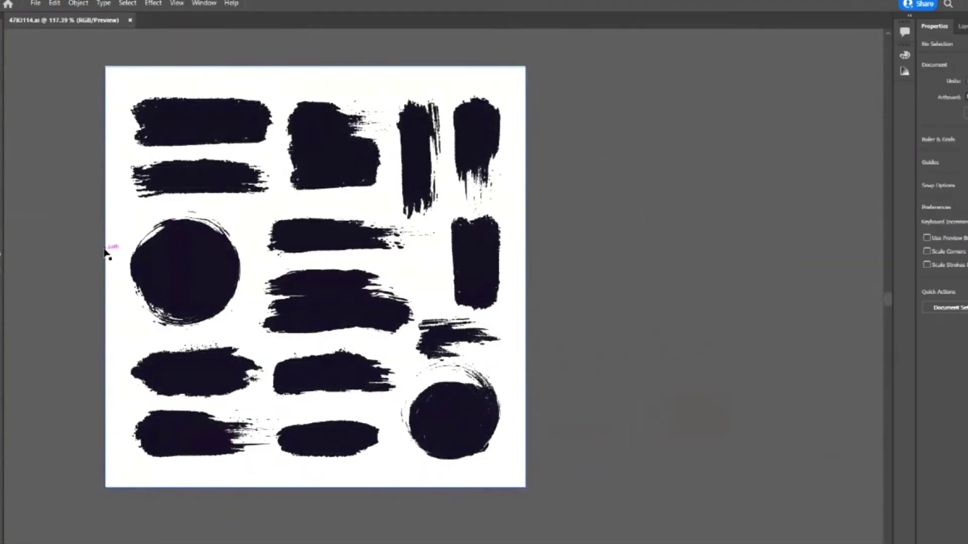
- Copy the double horizontal brush stroke in Illustrator and switch back to InDesign
{"action": "left_click", "coordinate": [316, 310]}
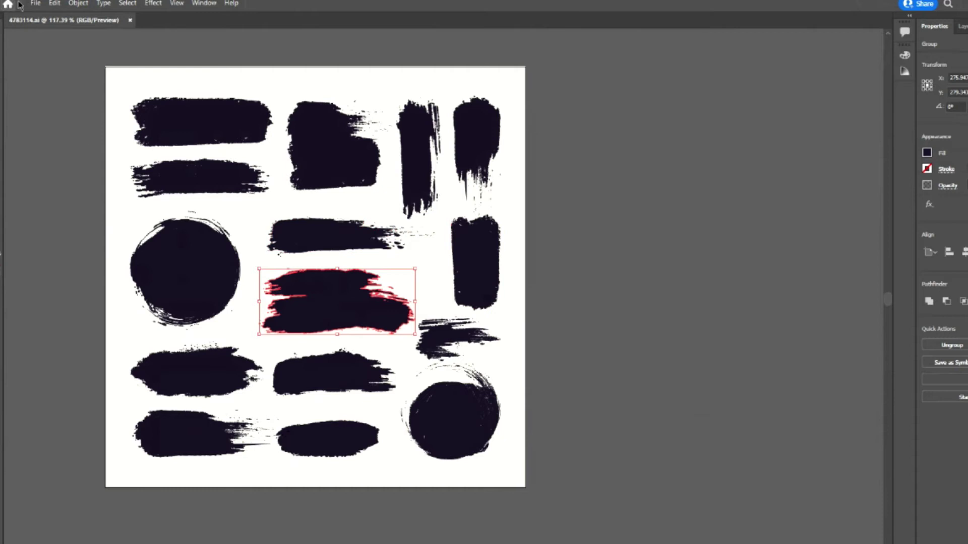
{"action": "left_click", "coordinate": [54, 3]}
{"action": "left_click", "coordinate": [77, 60]}
{"action": "key", "text": "alt+Tab"}
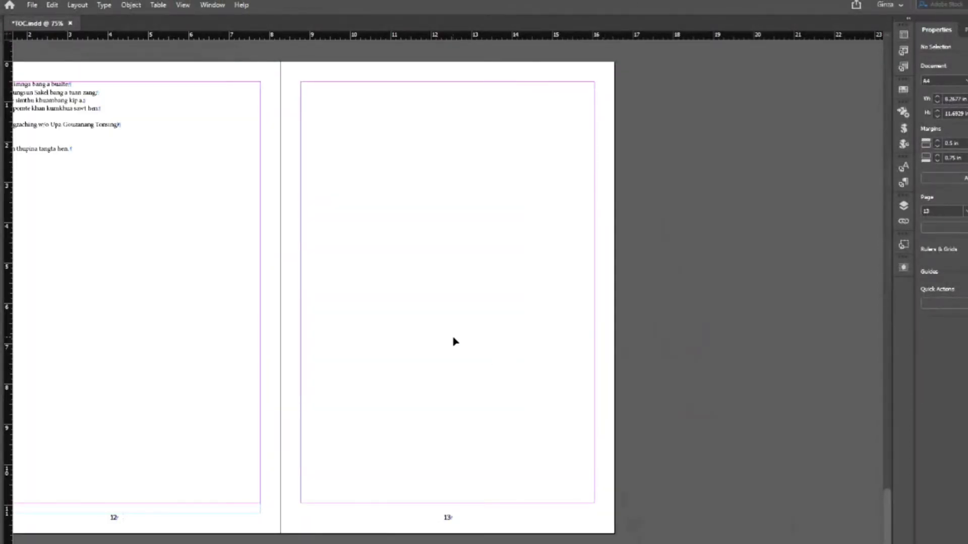
{"action": "key", "text": "ctrl+v"}
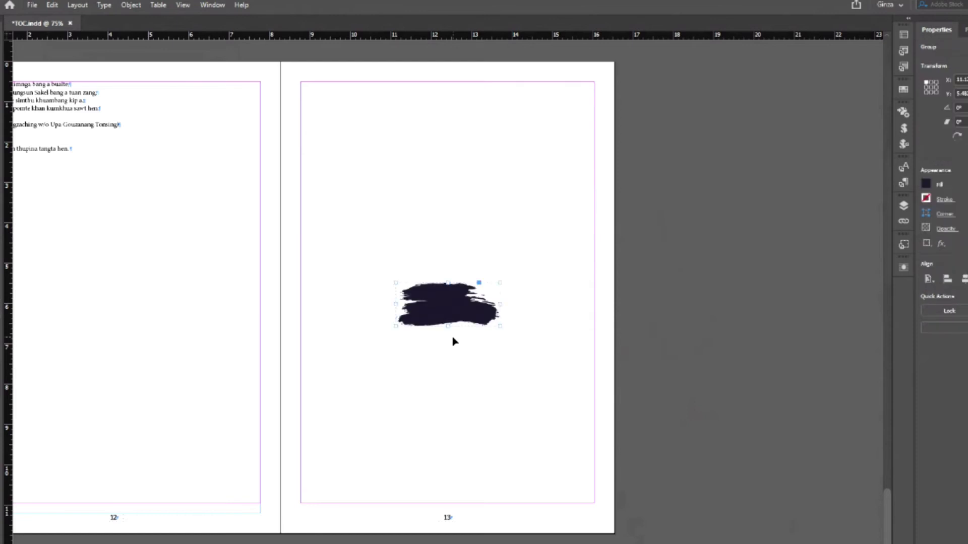
{"action": "left_click_drag", "start_coordinate": [448, 284], "coordinate": [443, 207]}
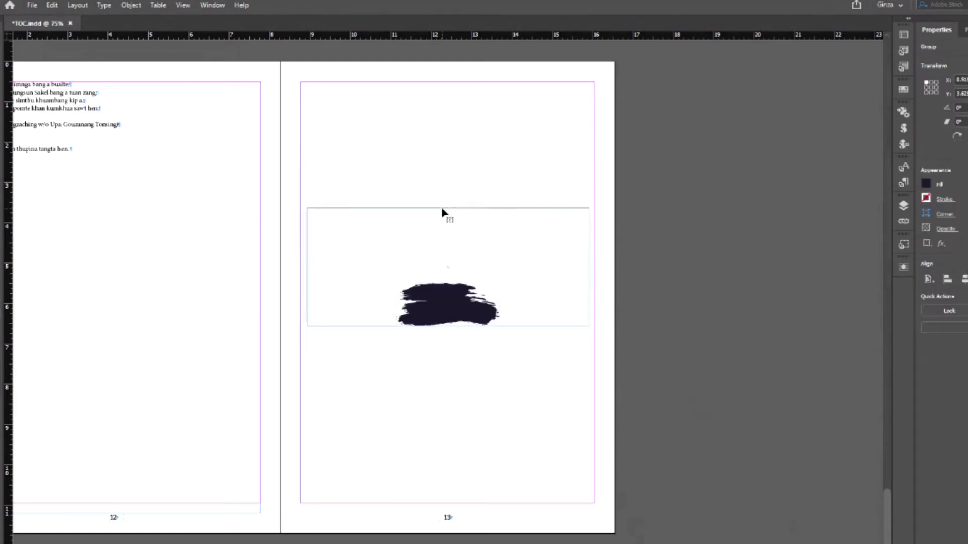
{"action": "left_click", "coordinate": [600, 273]}
{"action": "left_click", "coordinate": [470, 276]}
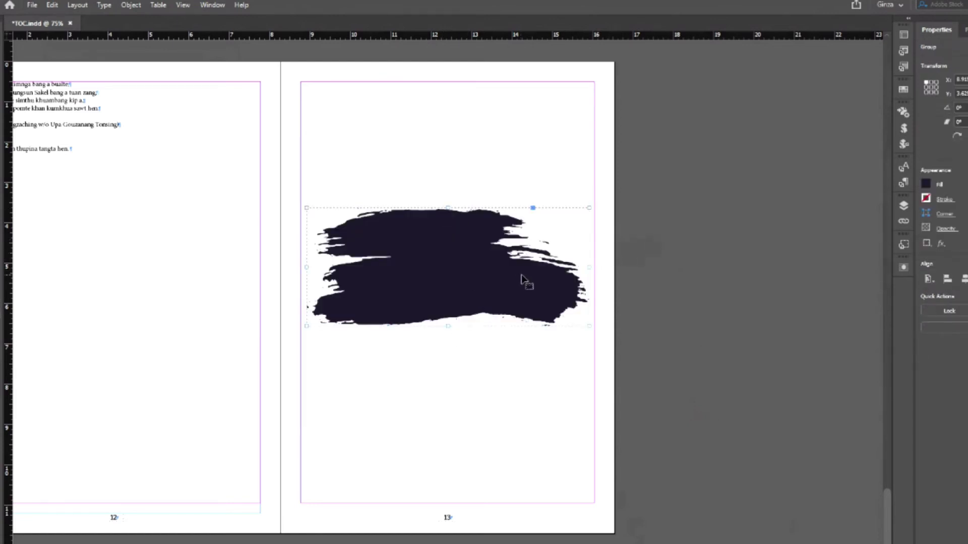
{"action": "key", "text": "ctrl+d"}
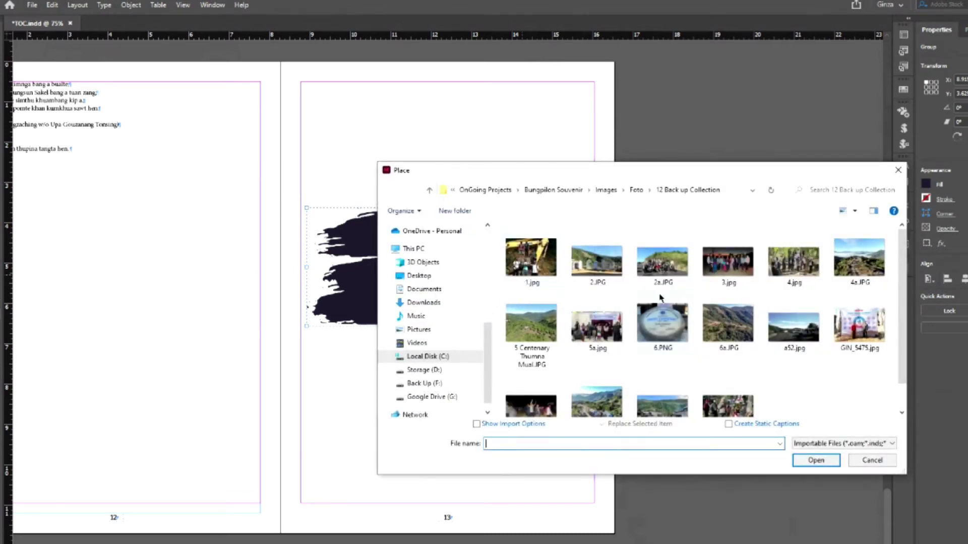
{"action": "left_click", "coordinate": [604, 266]}
{"action": "double_click", "coordinate": [604, 266]}
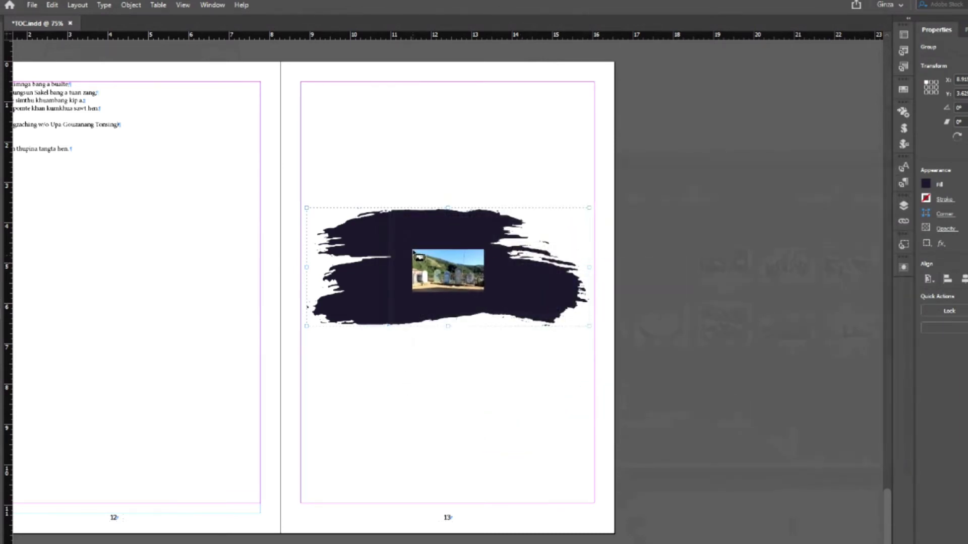
{"action": "left_click", "coordinate": [411, 252]}
{"action": "right_click", "coordinate": [447, 265]}
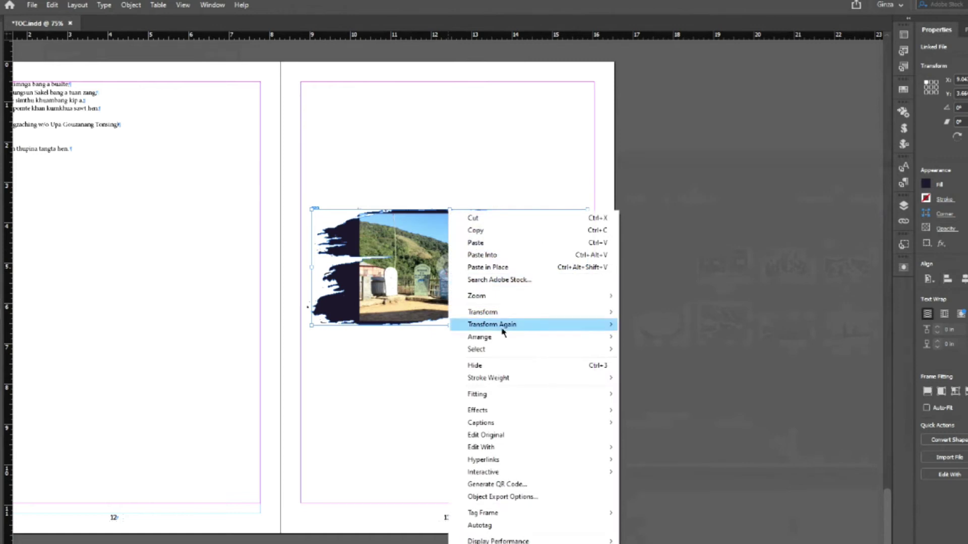
{"action": "mouse_move", "coordinate": [530, 395]}
{"action": "left_click", "coordinate": [670, 393]}
{"action": "left_click", "coordinate": [686, 338]}
{"action": "key", "text": "w"}
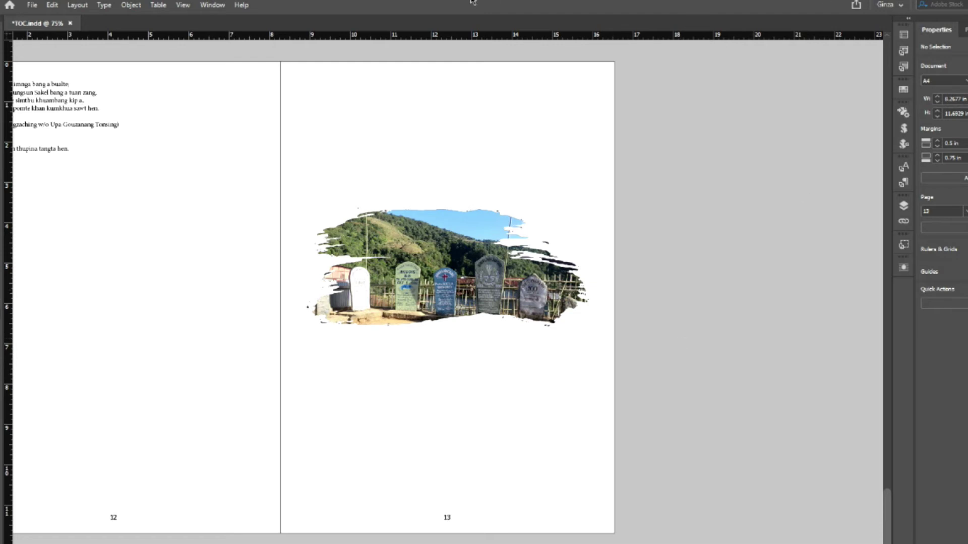
{"action": "left_click", "coordinate": [477, 237]}
{"action": "key", "text": "Delete"}
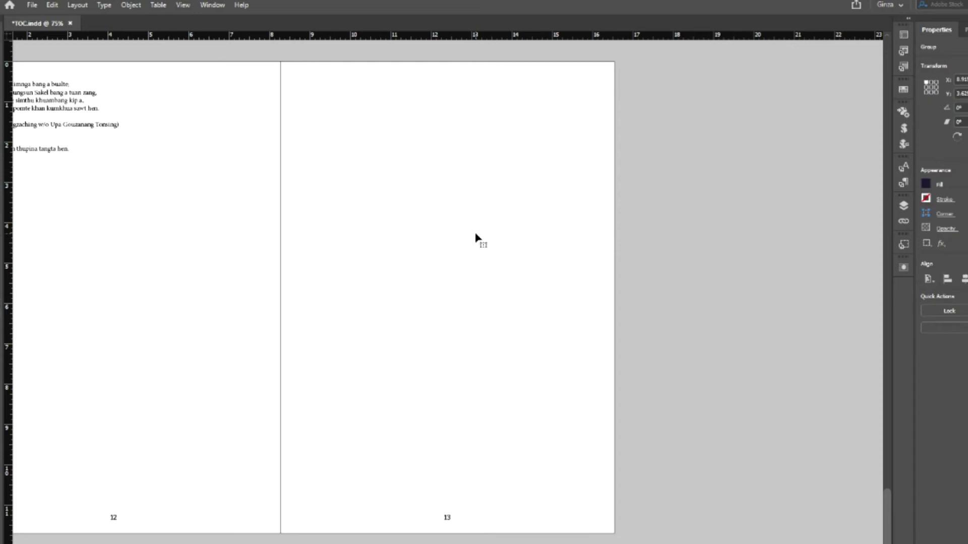
- Scroll up to spread 04–05 showing the cyan-framed GOSPEL CENTENARY photo
{"action": "scroll", "coordinate": [350, 432], "scroll_direction": "left", "scroll_amount": 4}
{"action": "scroll", "coordinate": [350, 432], "scroll_direction": "up", "scroll_amount": 10}
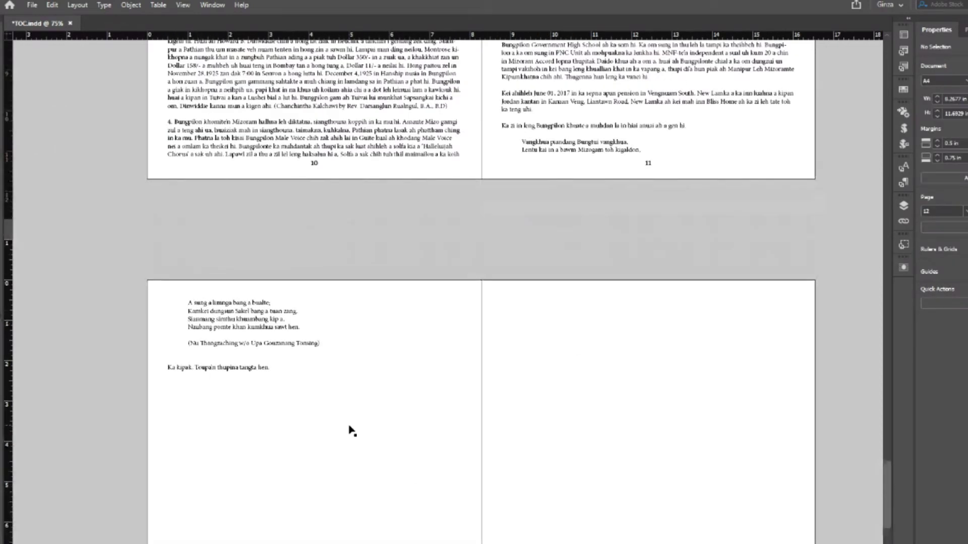
{"action": "scroll", "coordinate": [351, 429], "scroll_direction": "up", "scroll_amount": 2}
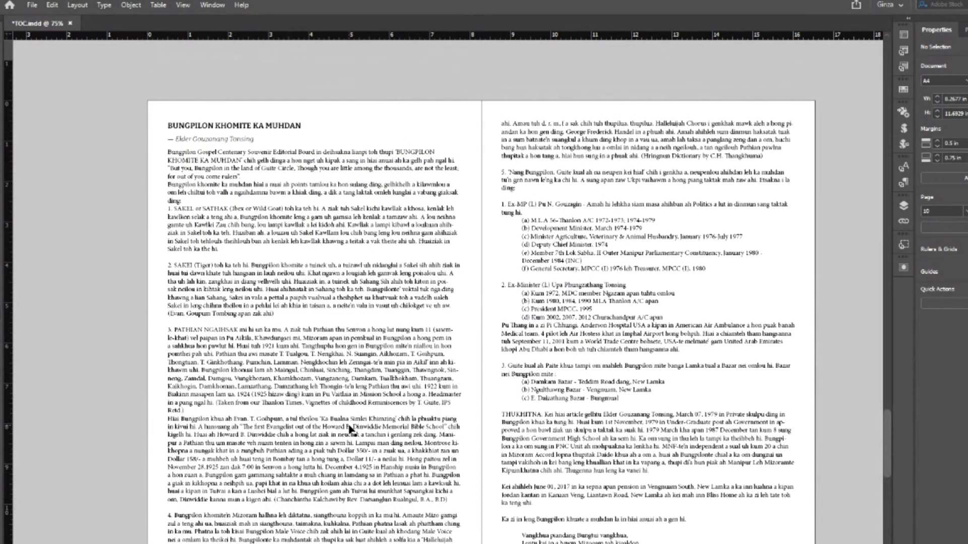
{"action": "scroll", "coordinate": [351, 429], "scroll_direction": "down", "scroll_amount": 2}
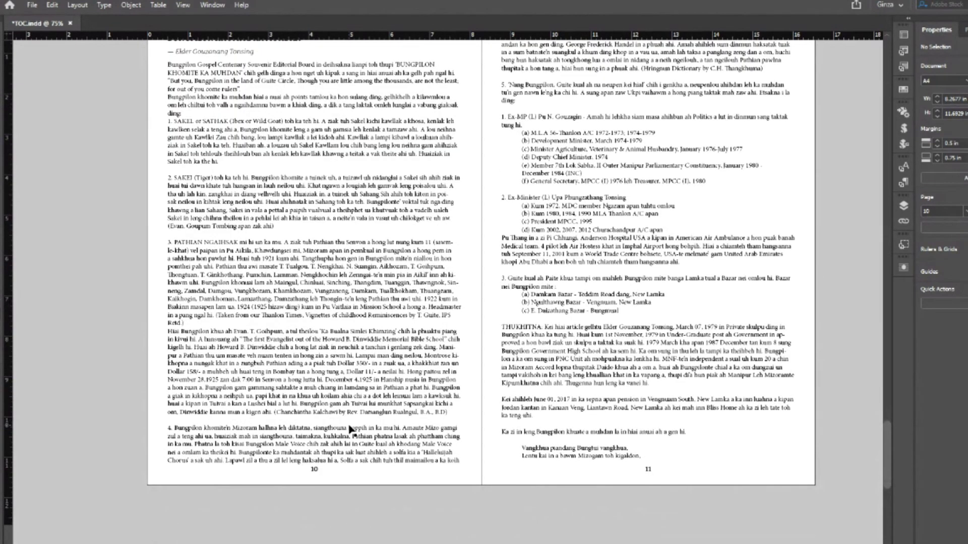
{"action": "scroll", "coordinate": [351, 430], "scroll_direction": "up", "scroll_amount": 9}
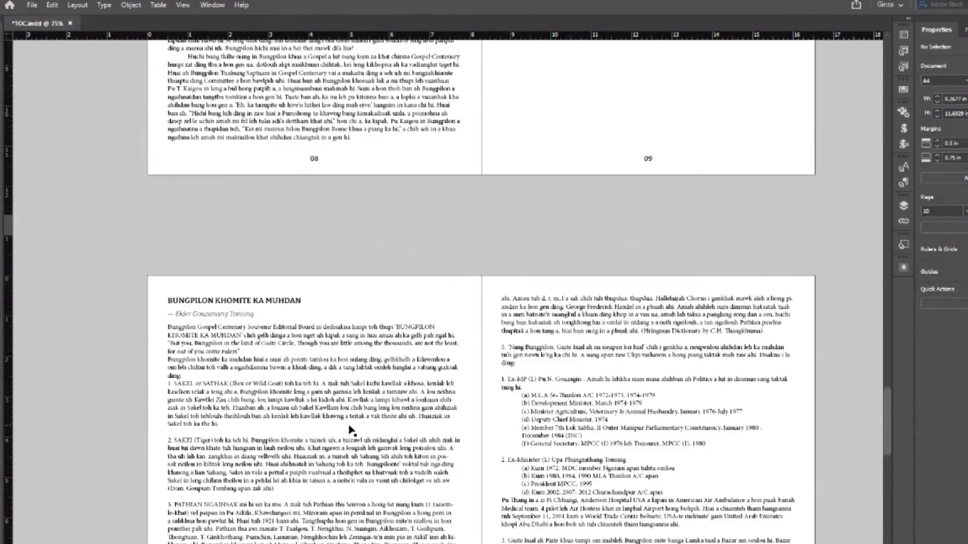
{"action": "scroll", "coordinate": [352, 431], "scroll_direction": "up", "scroll_amount": 15}
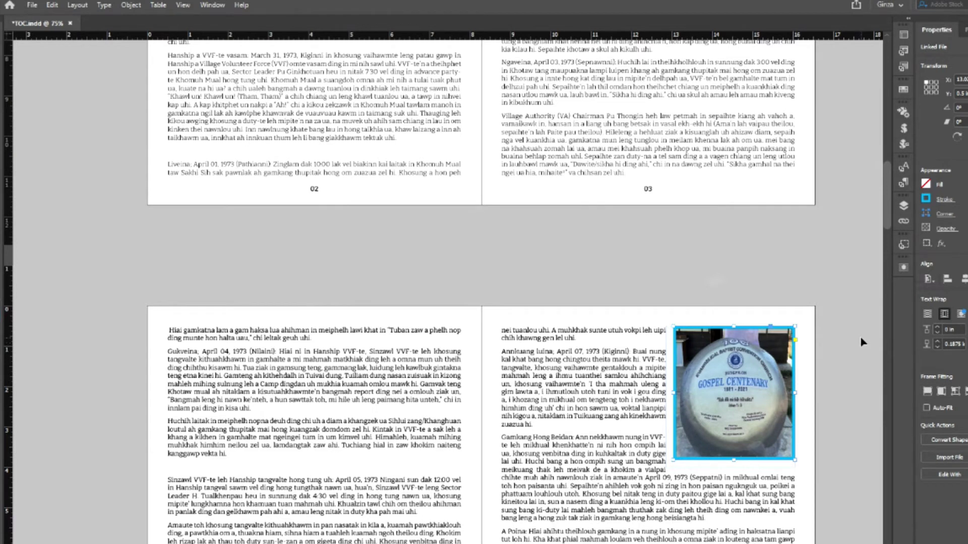
- Apply the [None] object style to the GOSPEL CENTENARY photo to remove its cyan border
{"action": "left_click", "coordinate": [863, 342]}
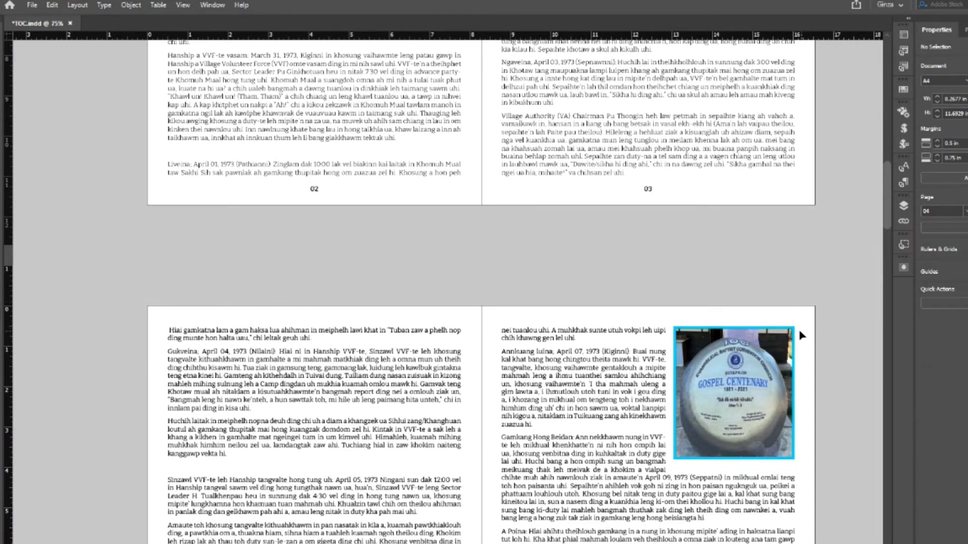
{"action": "left_click", "coordinate": [732, 392]}
{"action": "left_click", "coordinate": [904, 245]}
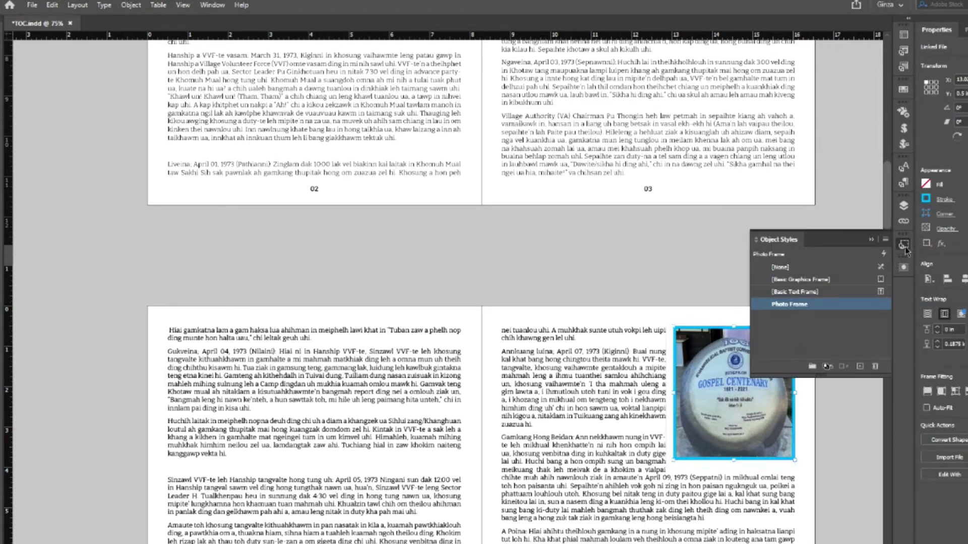
{"action": "left_click", "coordinate": [806, 267]}
{"action": "left_click", "coordinate": [842, 426]}
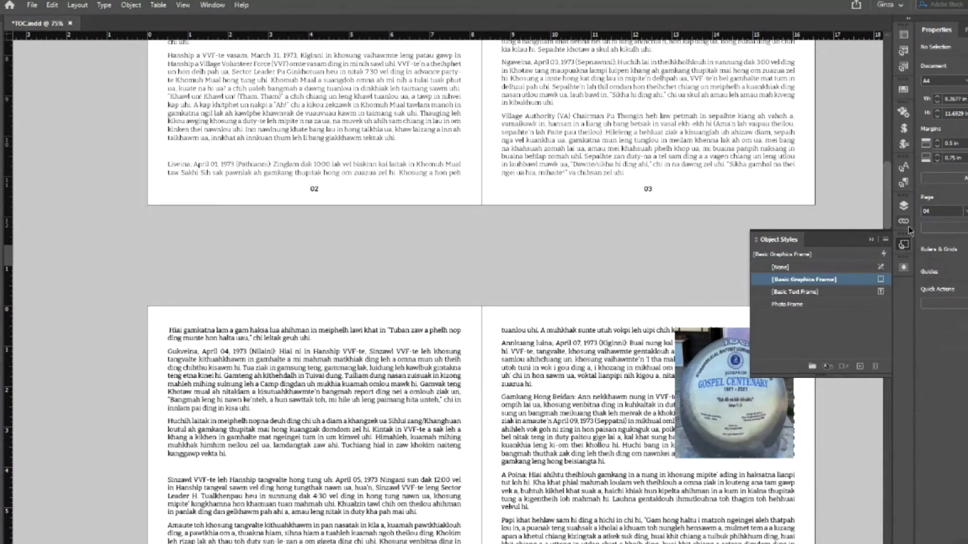
{"action": "left_click", "coordinate": [904, 245]}
- Remove the cyan border styles from both photos on pages 02–03
{"action": "scroll", "coordinate": [741, 275], "scroll_direction": "up", "scroll_amount": 5}
{"action": "scroll", "coordinate": [741, 275], "scroll_direction": "up", "scroll_amount": 3}
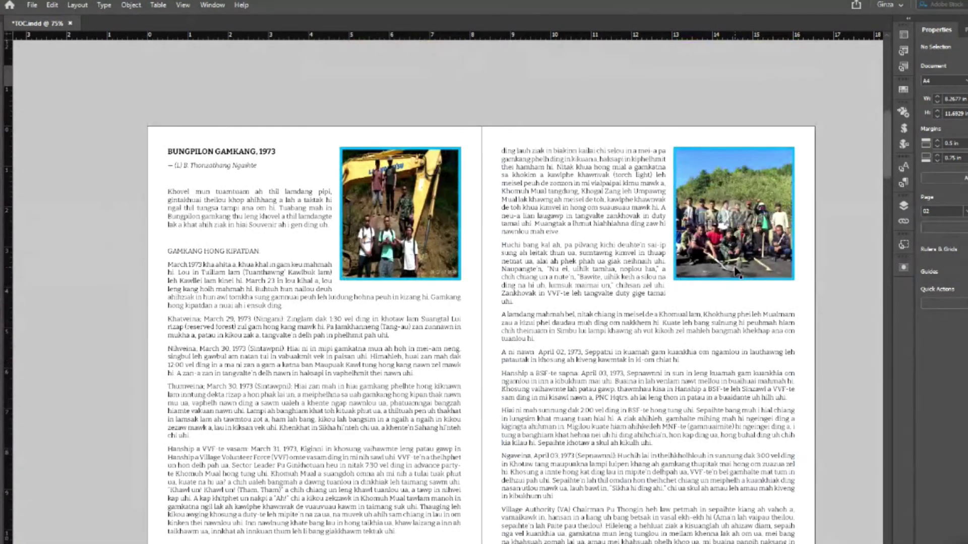
{"action": "left_click", "coordinate": [742, 274]}
{"action": "left_click", "coordinate": [903, 244]}
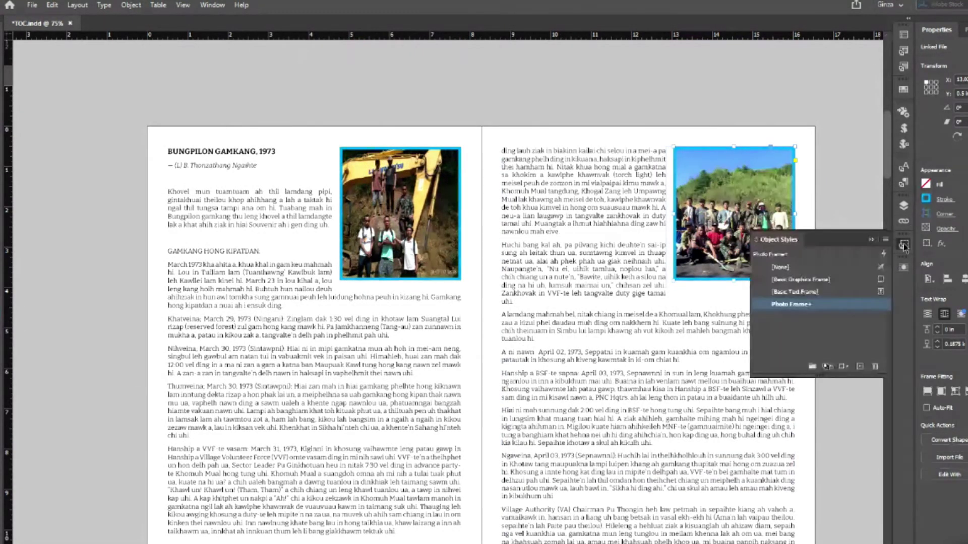
{"action": "left_click", "coordinate": [780, 267]}
{"action": "key", "text": "ctrl+shift+a"}
{"action": "left_click", "coordinate": [446, 231]}
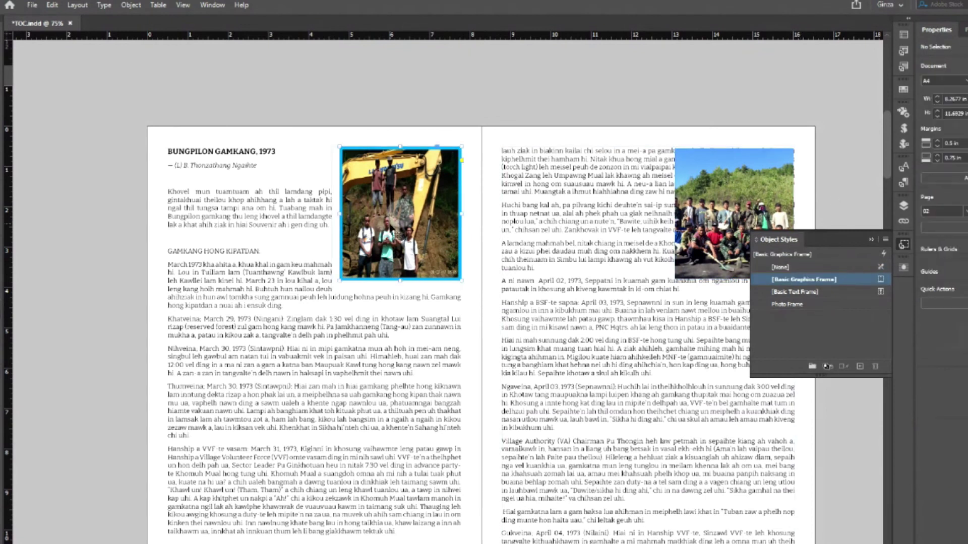
{"action": "left_click", "coordinate": [781, 267]}
{"action": "left_click", "coordinate": [842, 192]}
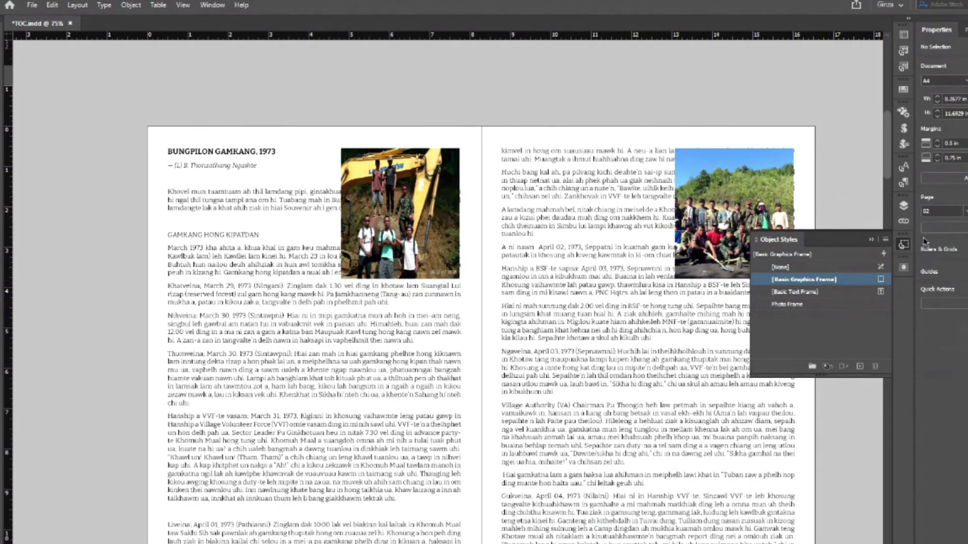
{"action": "left_click", "coordinate": [903, 244]}
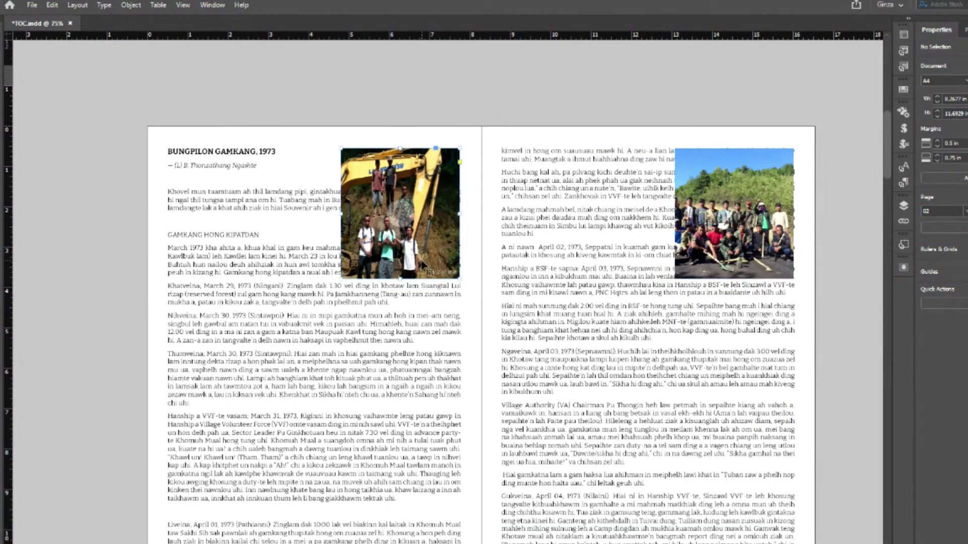
- Set Wrap Around Bounding Box text wrap on the left and right photos
{"action": "left_click", "coordinate": [403, 222]}
{"action": "left_click", "coordinate": [944, 313]}
{"action": "left_click", "coordinate": [734, 214]}
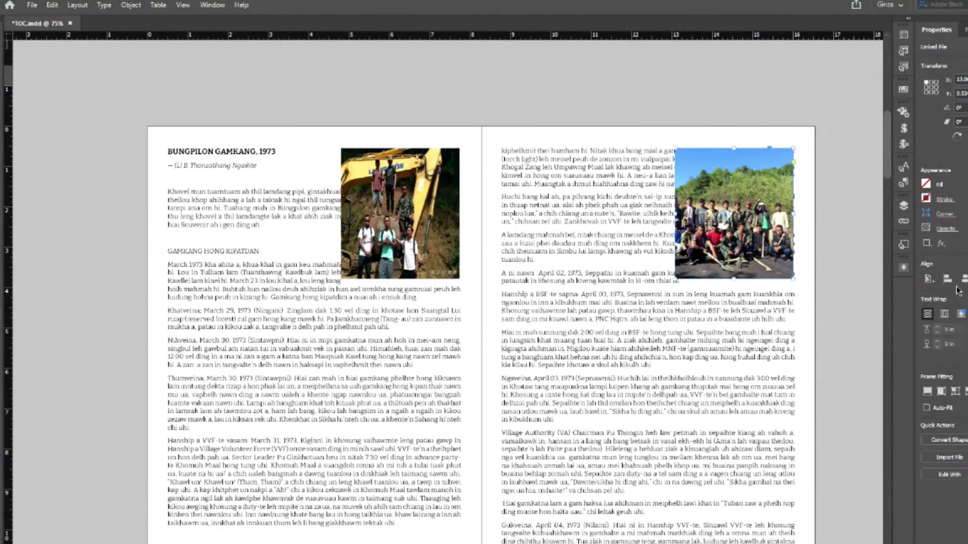
{"action": "left_click", "coordinate": [945, 316]}
{"action": "left_click", "coordinate": [837, 322]}
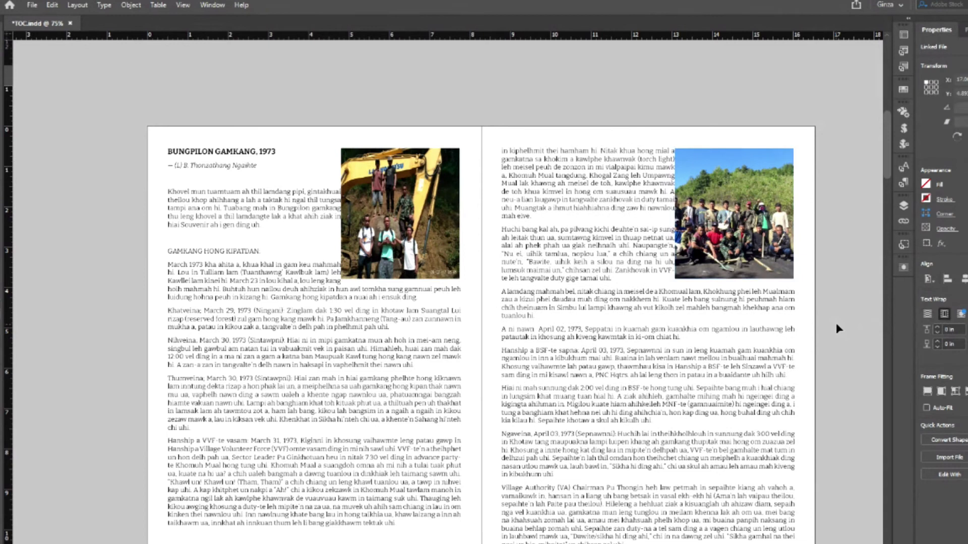
- Undo to return page 03's group photo to mid-column, then bring up the Google Meet window
{"action": "scroll", "coordinate": [840, 325], "scroll_direction": "down", "scroll_amount": 3}
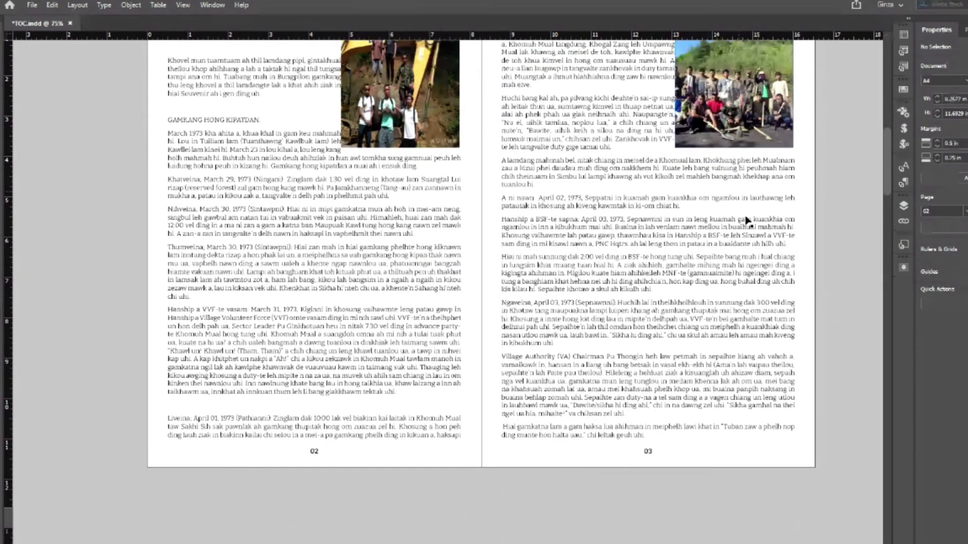
{"action": "scroll", "coordinate": [745, 227], "scroll_direction": "up", "scroll_amount": 2}
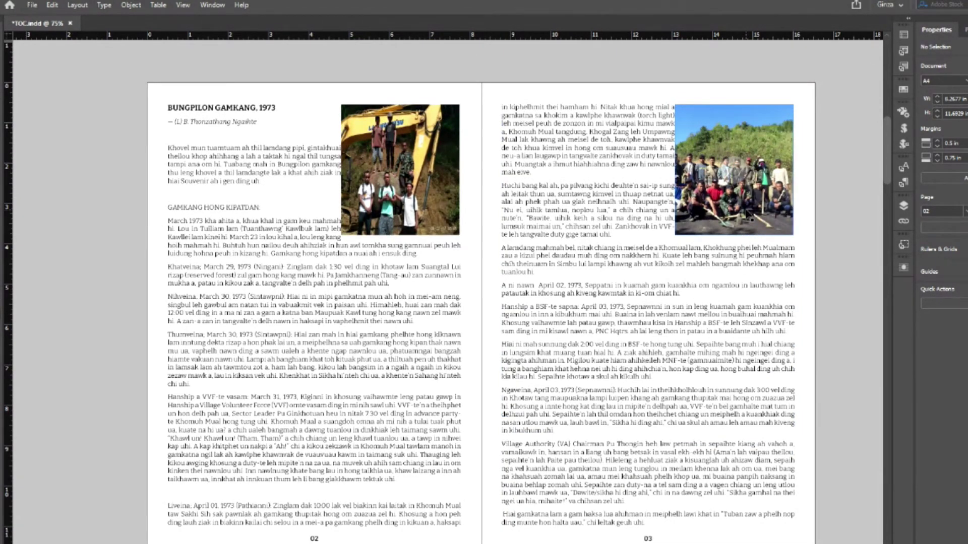
{"action": "key", "text": "ctrl+z"}
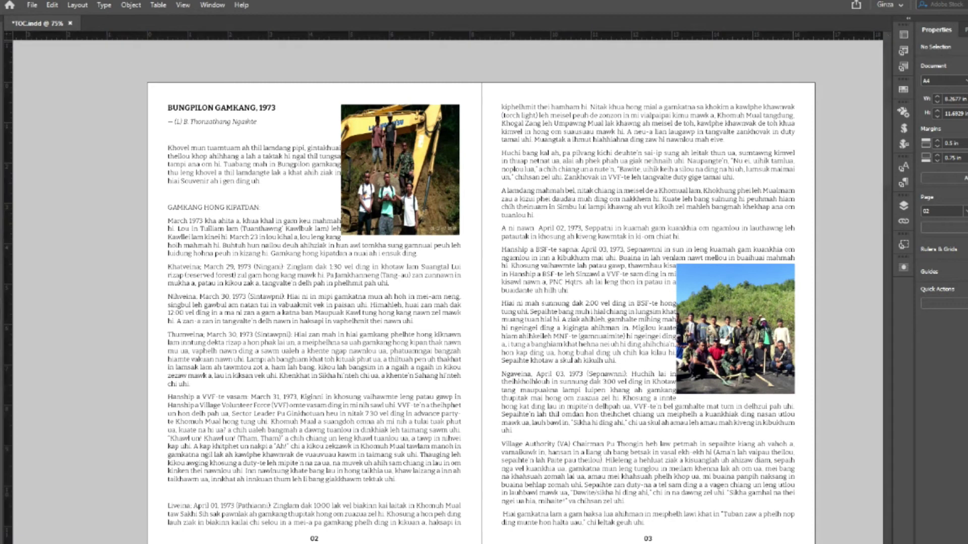
{"action": "mouse_move", "coordinate": [352, 543]}
{"action": "left_click", "coordinate": [289, 522]}
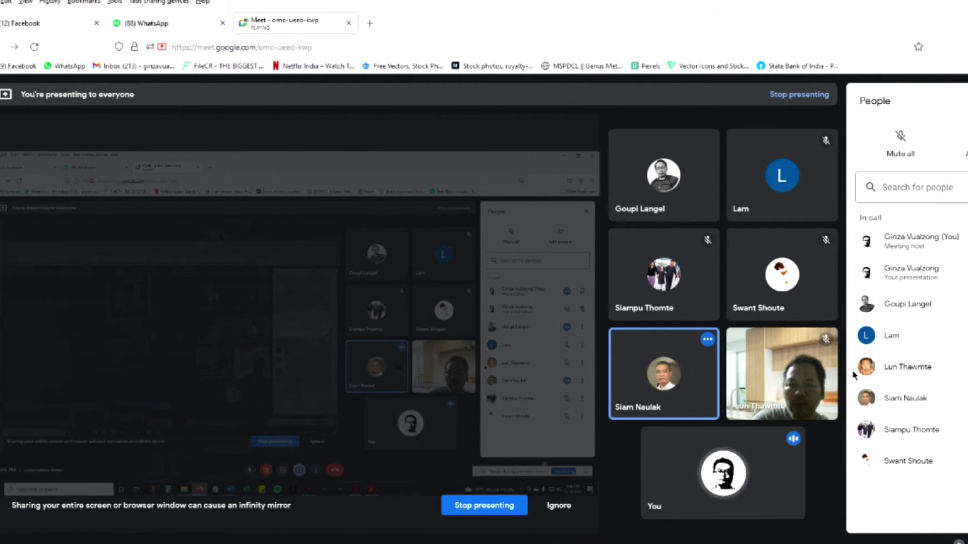
{"action": "mouse_move", "coordinate": [811, 348]}
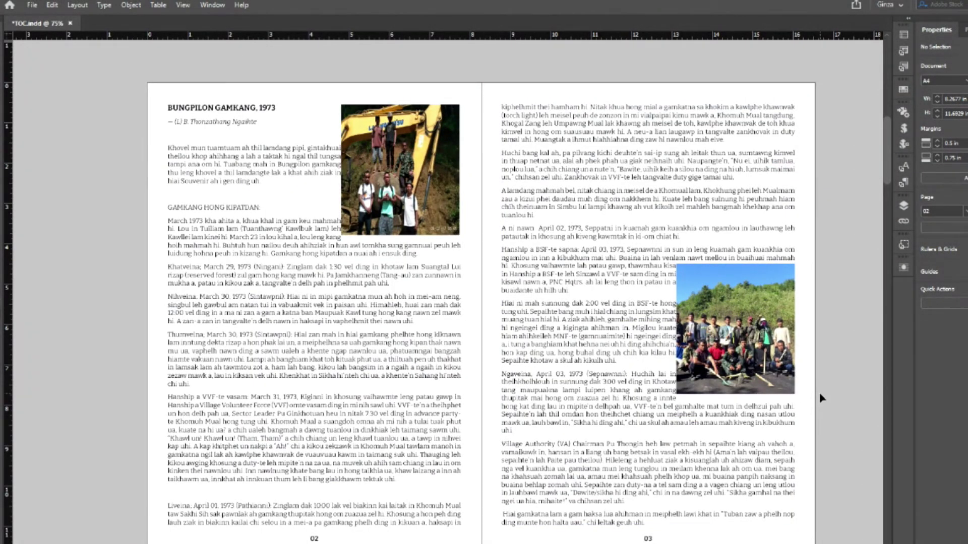
- Check the CONTENTS page, show the Pages panel, and go back to the 02–03 spread
{"action": "scroll", "coordinate": [818, 392], "scroll_direction": "up", "scroll_amount": 10}
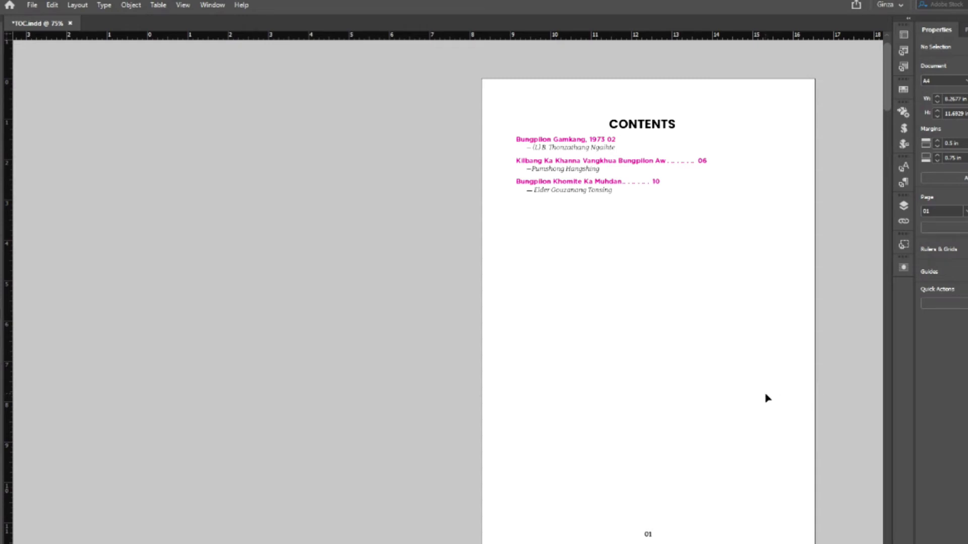
{"action": "left_click", "coordinate": [963, 29]}
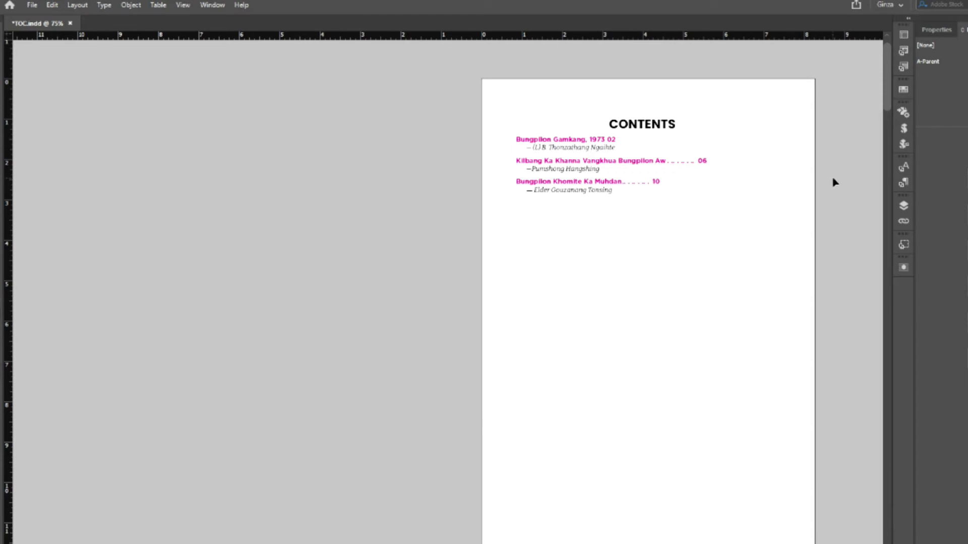
{"action": "scroll", "coordinate": [837, 192], "scroll_direction": "down", "scroll_amount": 5}
{"action": "scroll", "coordinate": [835, 182], "scroll_direction": "down", "scroll_amount": 8}
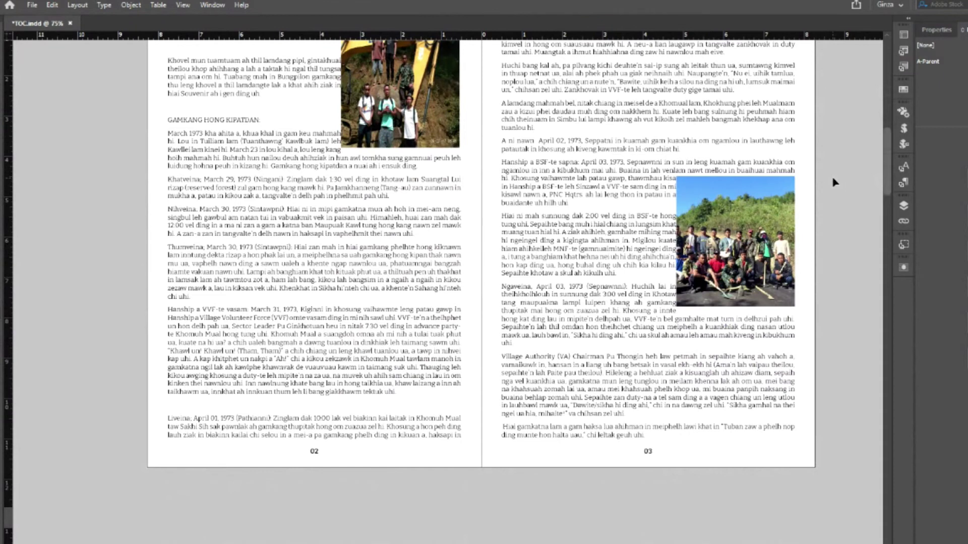
{"action": "scroll", "coordinate": [835, 182], "scroll_direction": "up", "scroll_amount": 1}
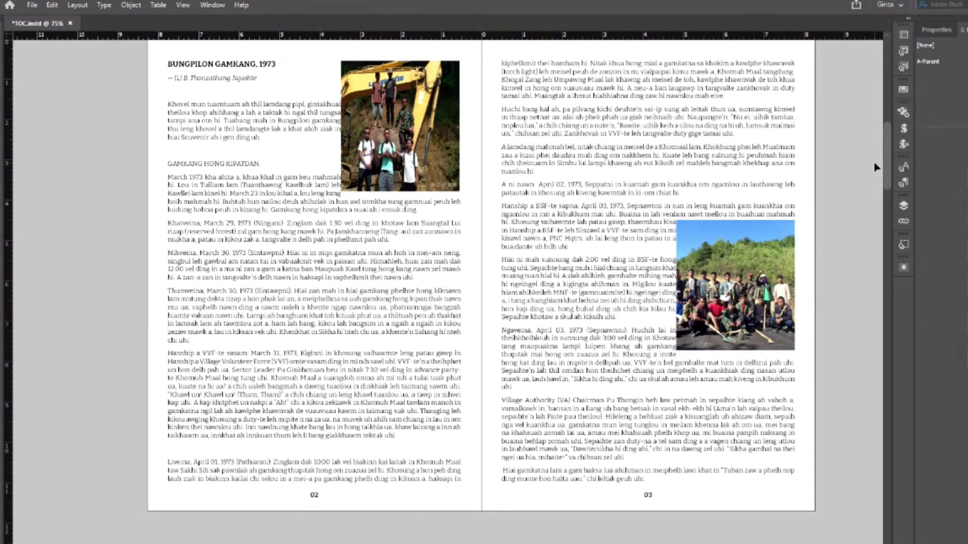
- With the left text frame selected, delete the page from the Pages panel, accepting the content warning
{"action": "left_click", "coordinate": [426, 293]}
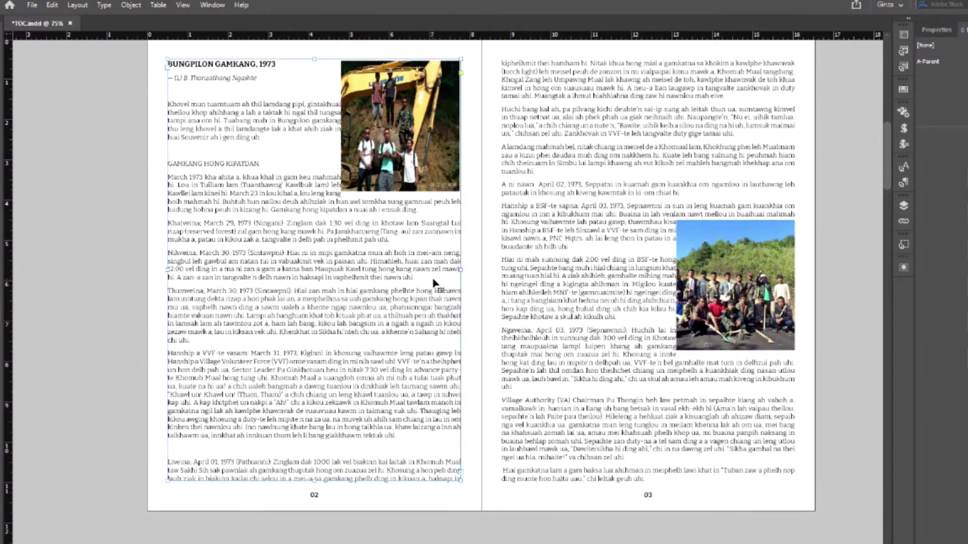
{"action": "left_click", "coordinate": [832, 206]}
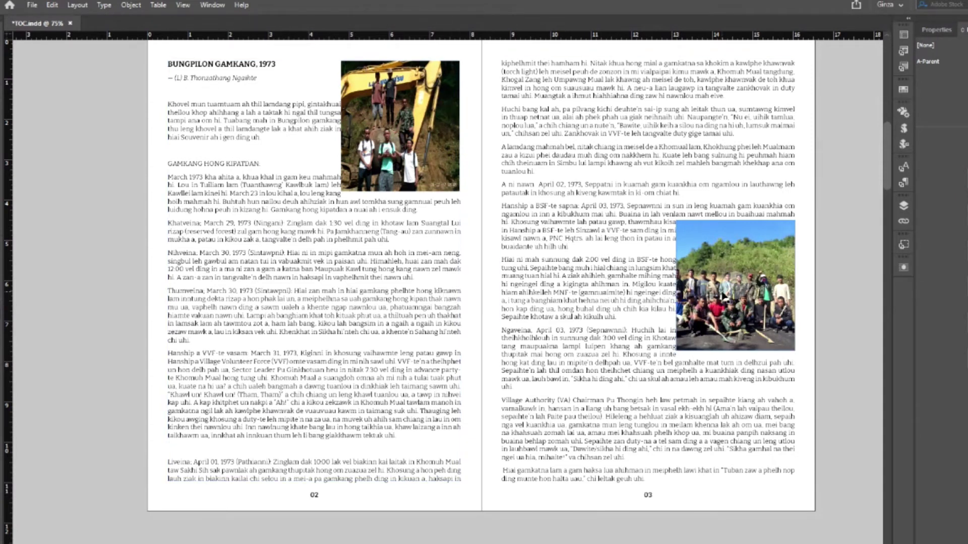
{"action": "left_click", "coordinate": [367, 471]}
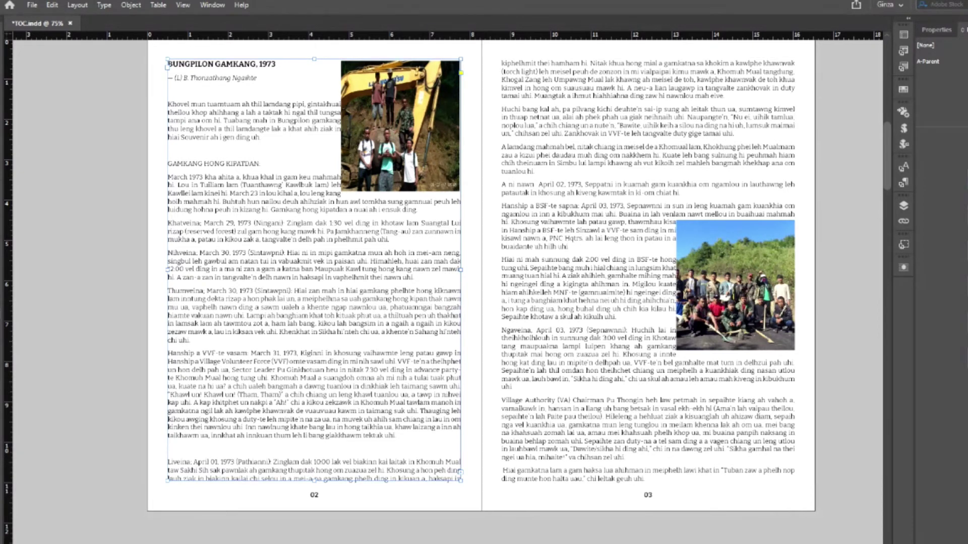
{"action": "right_click", "coordinate": [860, 180]}
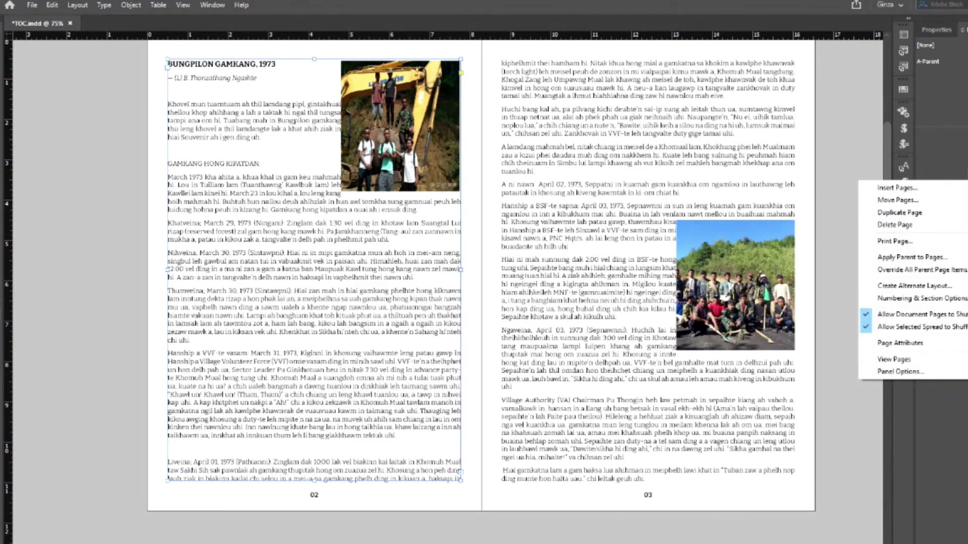
{"action": "left_click", "coordinate": [914, 224]}
{"action": "left_click", "coordinate": [550, 309]}
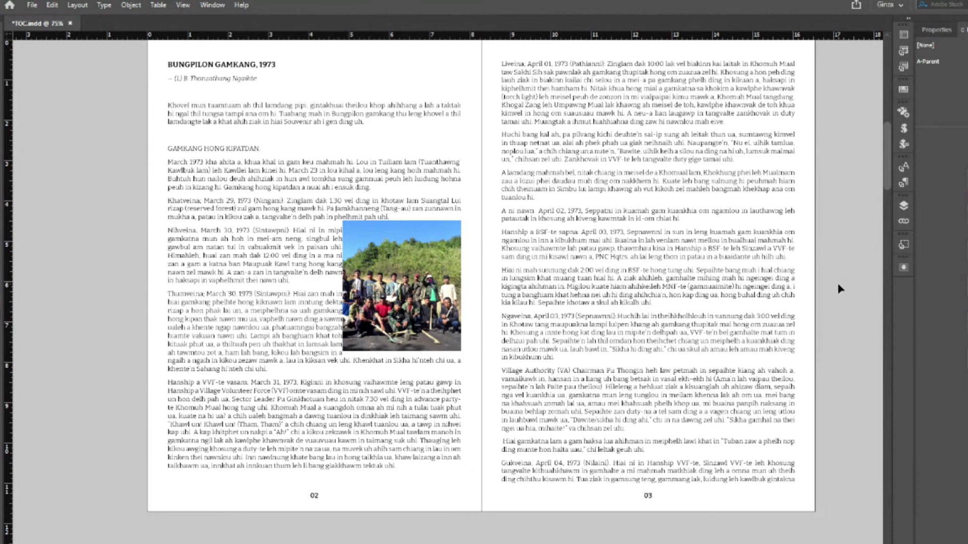
- Select page 02's main text frame and scroll through the spreads to check the layout
{"action": "scroll", "coordinate": [839, 289], "scroll_direction": "up", "scroll_amount": 2}
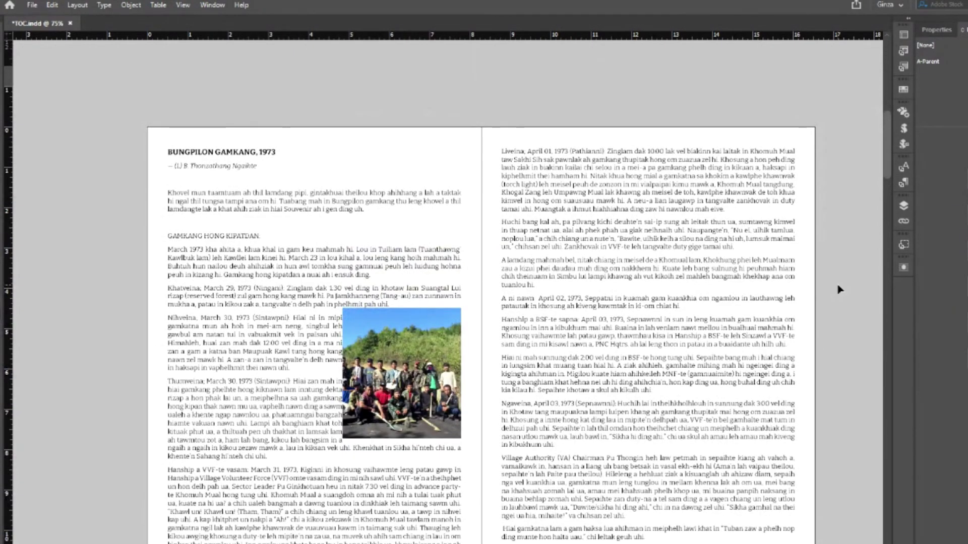
{"action": "scroll", "coordinate": [839, 289], "scroll_direction": "up", "scroll_amount": 2}
{"action": "scroll", "coordinate": [839, 289], "scroll_direction": "down", "scroll_amount": 3}
{"action": "scroll", "coordinate": [837, 292], "scroll_direction": "down", "scroll_amount": 2}
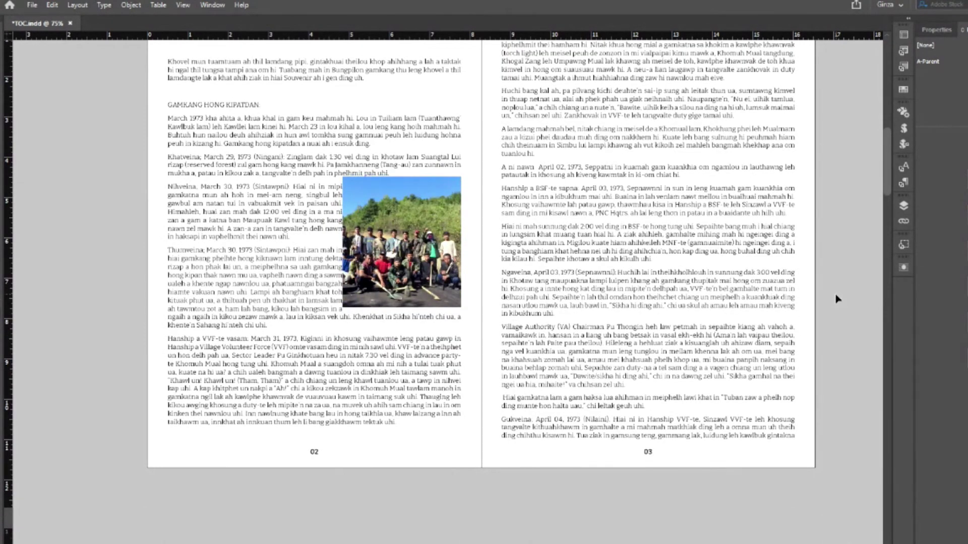
{"action": "left_click", "coordinate": [386, 389]}
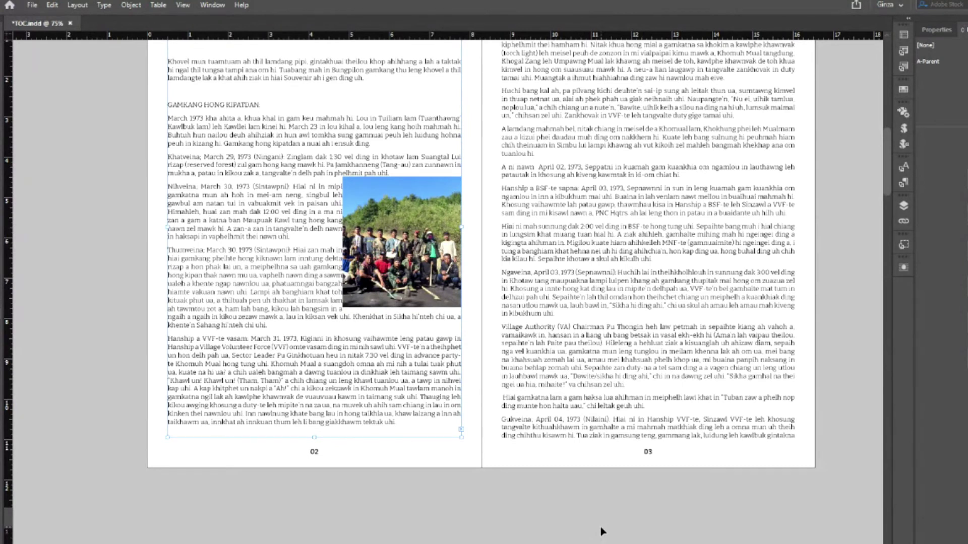
{"action": "scroll", "coordinate": [602, 527], "scroll_direction": "up", "scroll_amount": 2}
{"action": "scroll", "coordinate": [602, 525], "scroll_direction": "up", "scroll_amount": 1}
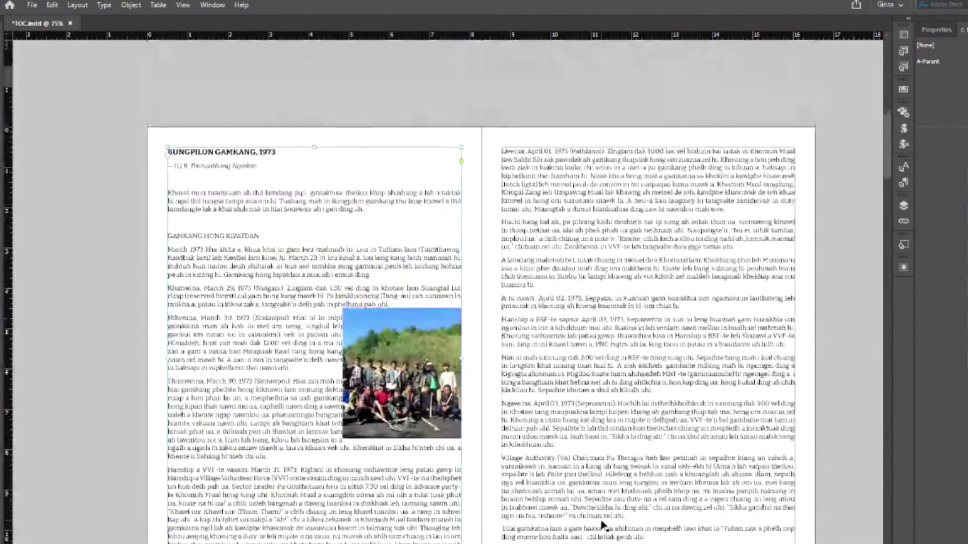
{"action": "scroll", "coordinate": [602, 525], "scroll_direction": "up", "scroll_amount": 6}
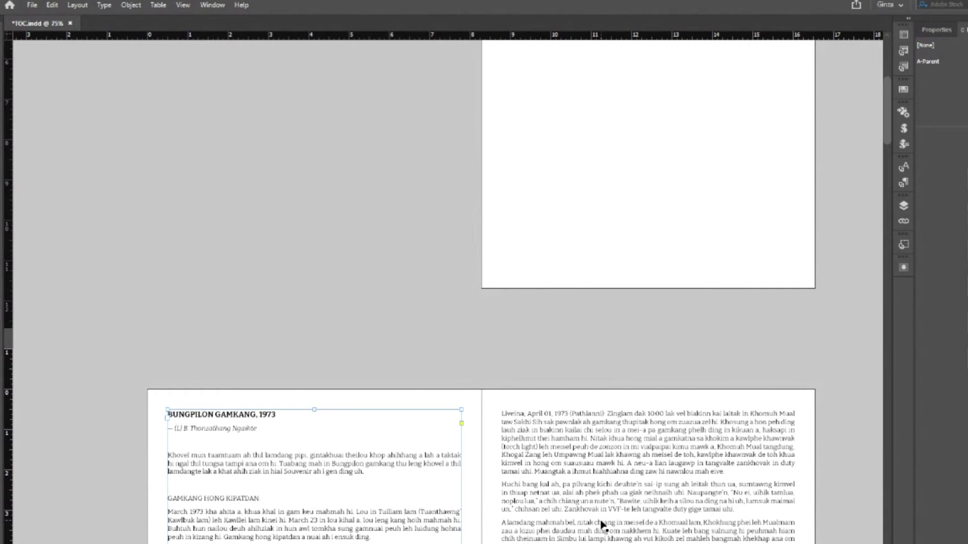
{"action": "scroll", "coordinate": [602, 524], "scroll_direction": "down", "scroll_amount": 5}
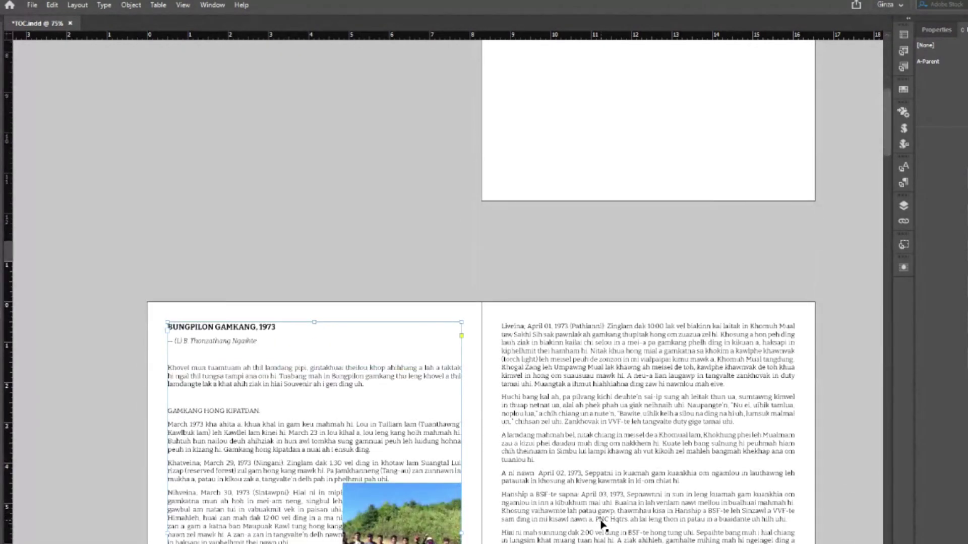
{"action": "scroll", "coordinate": [603, 525], "scroll_direction": "down", "scroll_amount": 1}
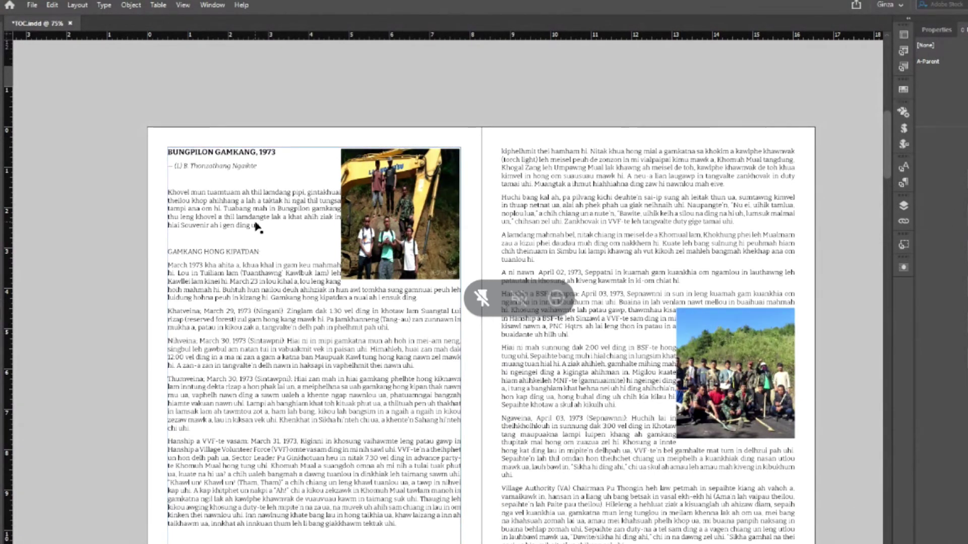
- Apply Wrap Around Bounding Box to the group photo on page 03
{"action": "left_click", "coordinate": [783, 355]}
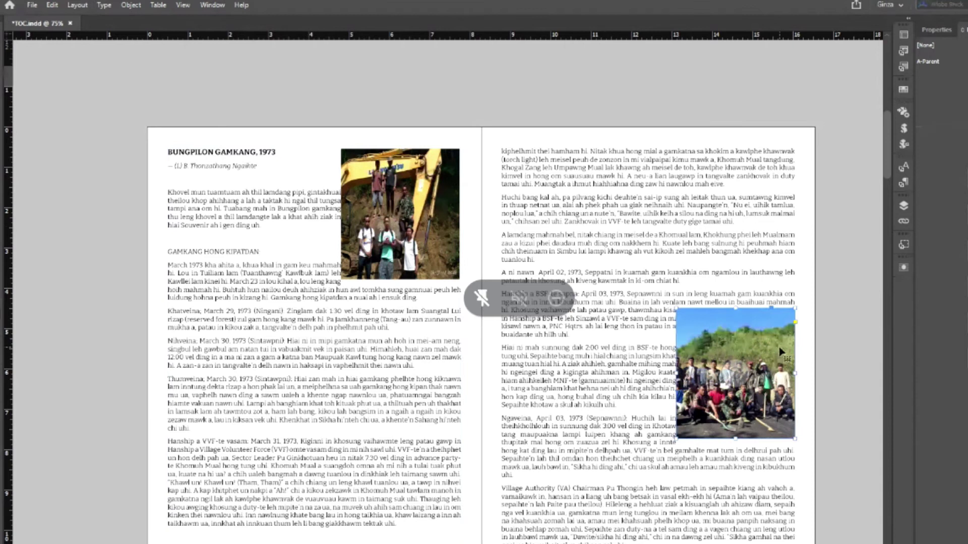
{"action": "left_click", "coordinate": [936, 31]}
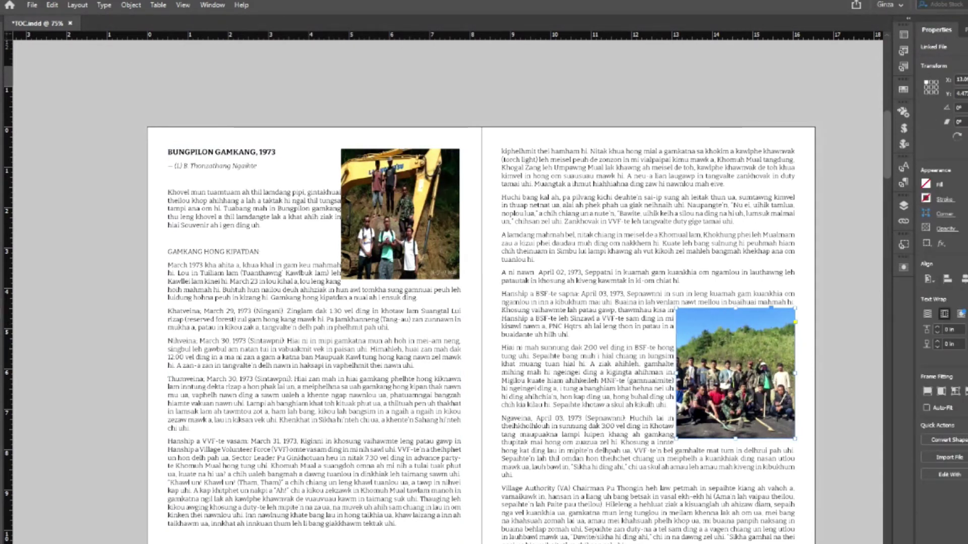
{"action": "left_click", "coordinate": [841, 298]}
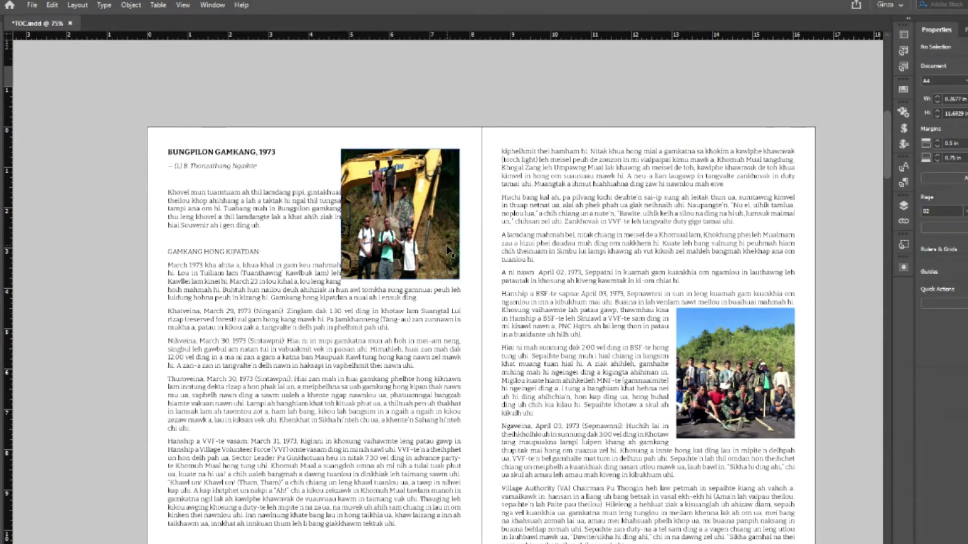
- Apply Wrap Around Bounding Box to the excavator photo on page 02
{"action": "left_click", "coordinate": [451, 250]}
{"action": "left_click", "coordinate": [944, 314]}
{"action": "left_click", "coordinate": [841, 280]}
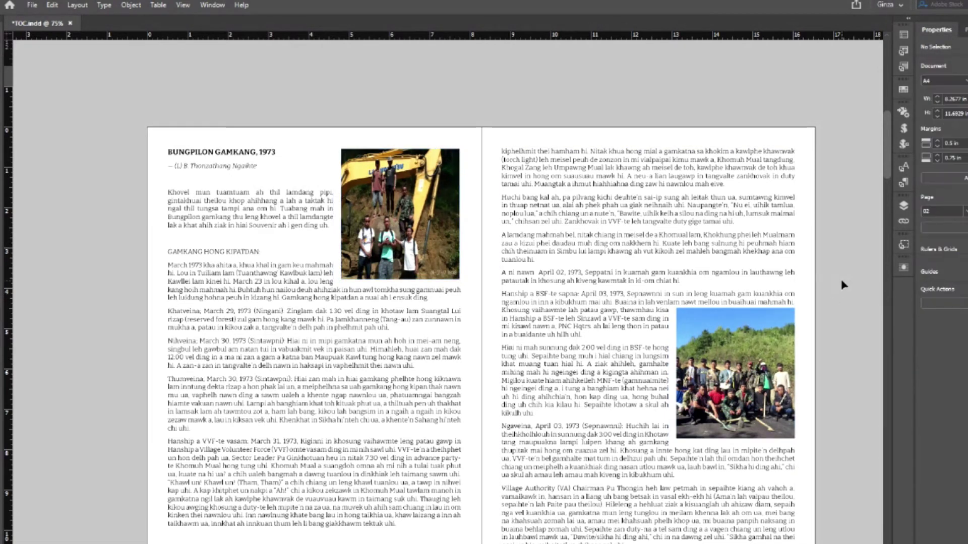
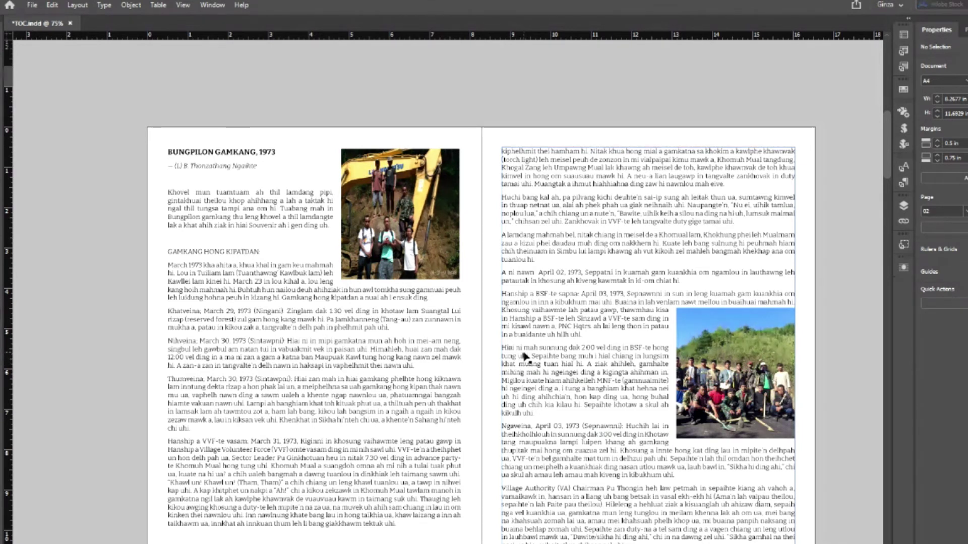
- Set the 'Hiai ni mah sunnung' paragraph on page 03 to the Bold font style
{"action": "scroll", "coordinate": [524, 356], "scroll_direction": "down", "scroll_amount": 1}
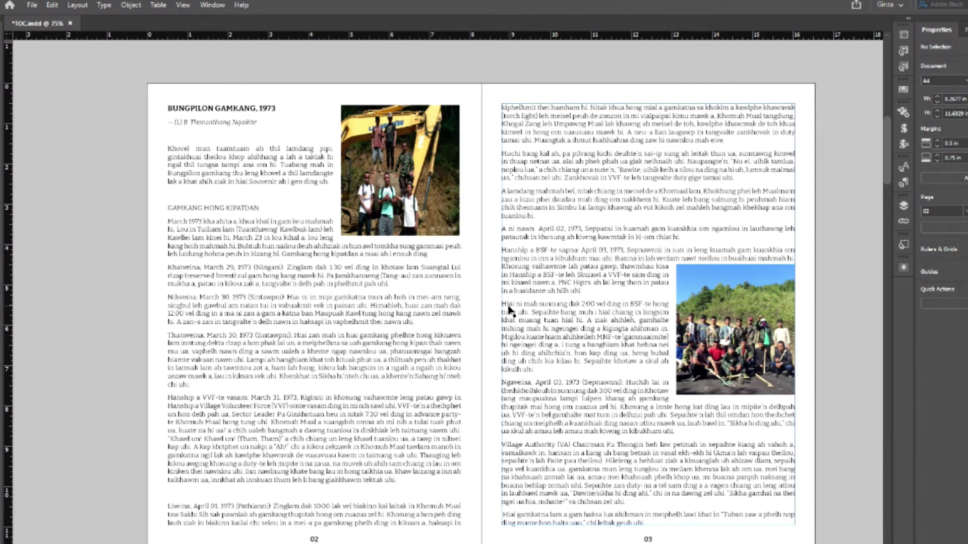
{"action": "left_click_drag", "start_coordinate": [502, 305], "coordinate": [555, 370]}
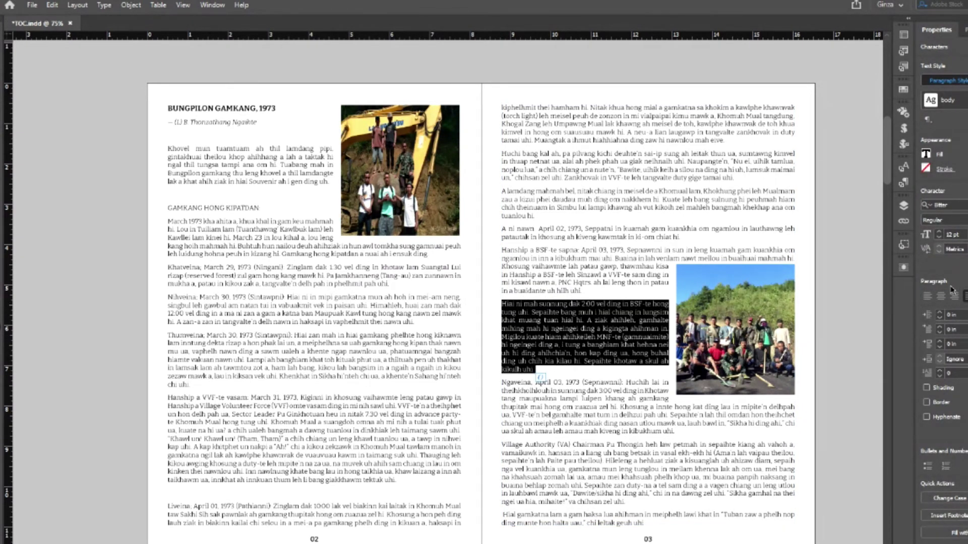
{"action": "left_click", "coordinate": [943, 220]}
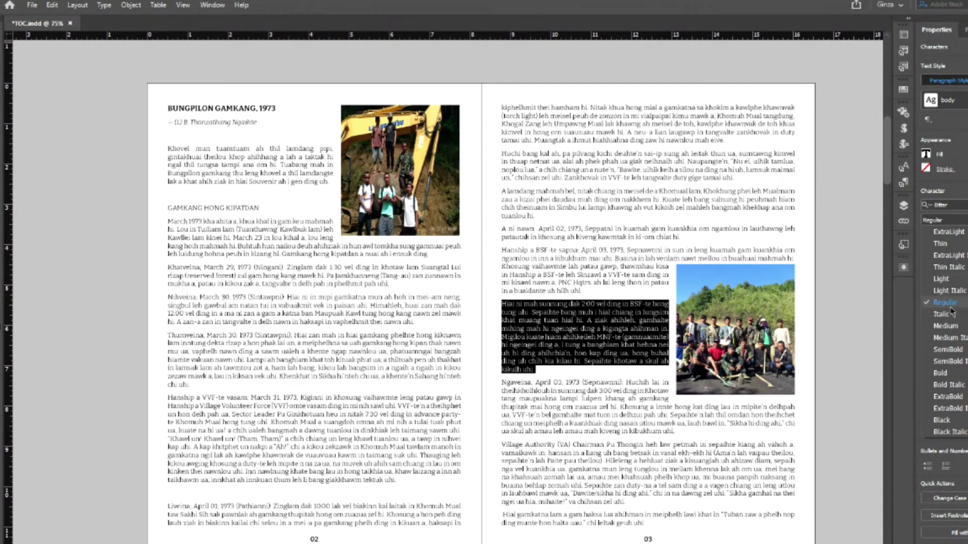
{"action": "left_click", "coordinate": [945, 376]}
{"action": "left_click", "coordinate": [552, 248]}
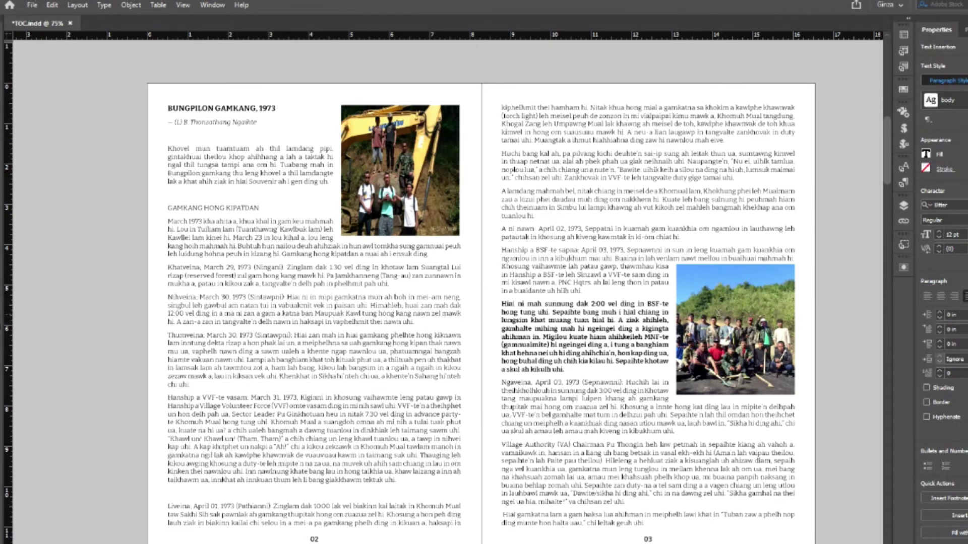
{"action": "left_click_drag", "start_coordinate": [498, 306], "coordinate": [569, 369]}
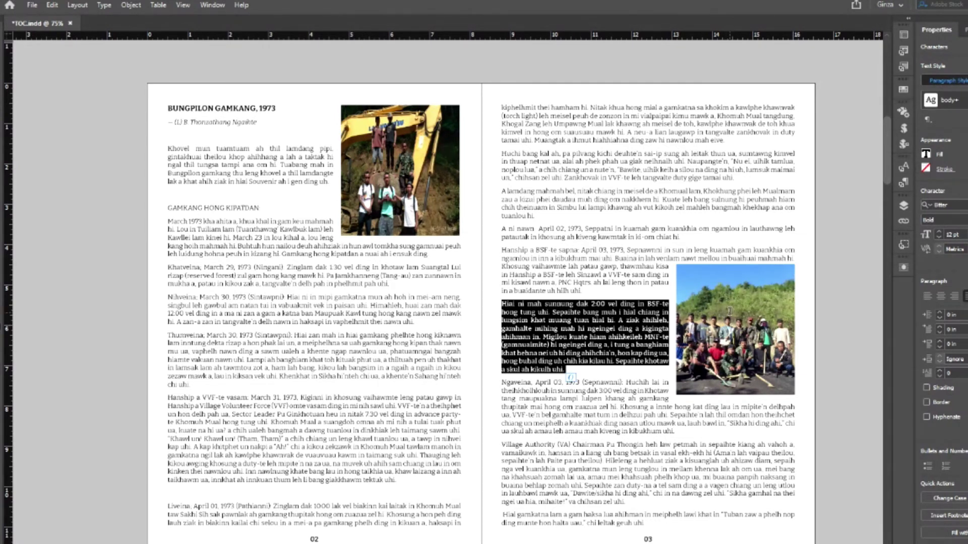
- Insert three blank paragraphs before 'Khovel' on page 02 to test the spacing
{"action": "left_click", "coordinate": [261, 168]}
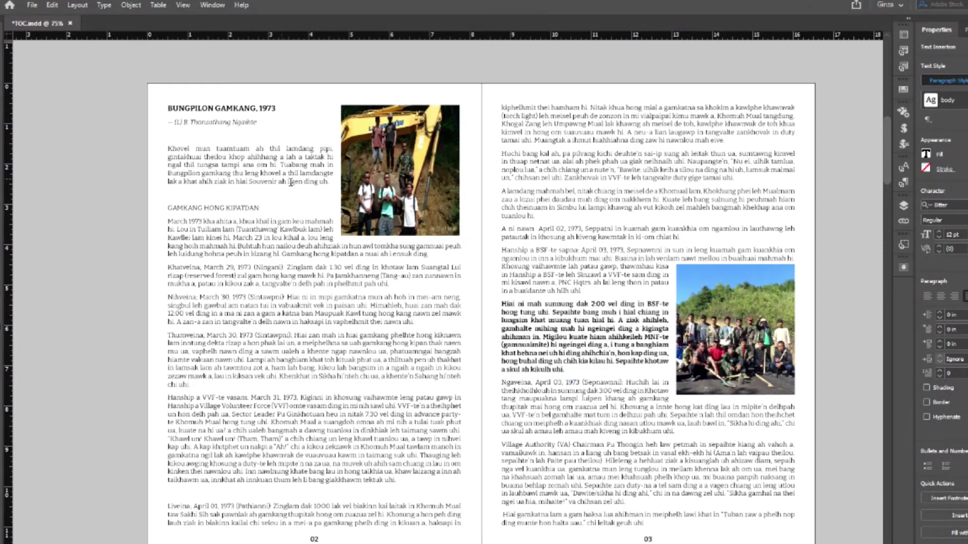
{"action": "left_click", "coordinate": [170, 149]}
{"action": "key", "text": "Return"}
{"action": "key", "text": "Return"}
{"action": "key", "text": "Return"}
{"action": "key", "text": "Return"}
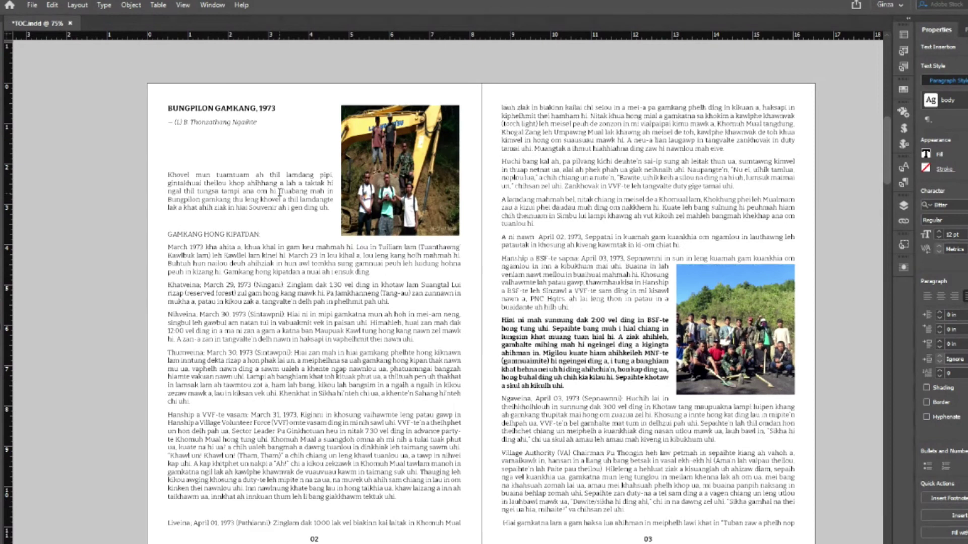
{"action": "key", "text": "Return"}
{"action": "key", "text": "Return"}
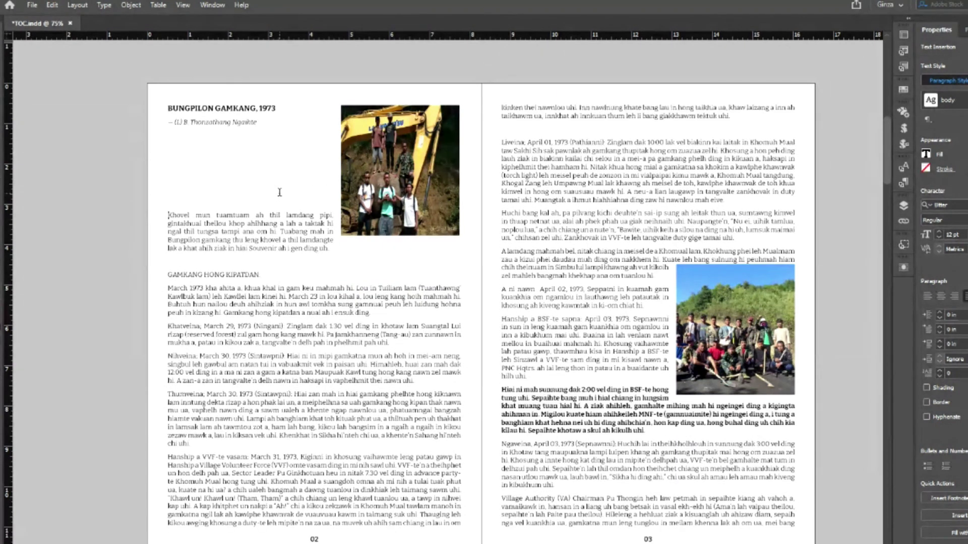
{"action": "key", "text": "Return"}
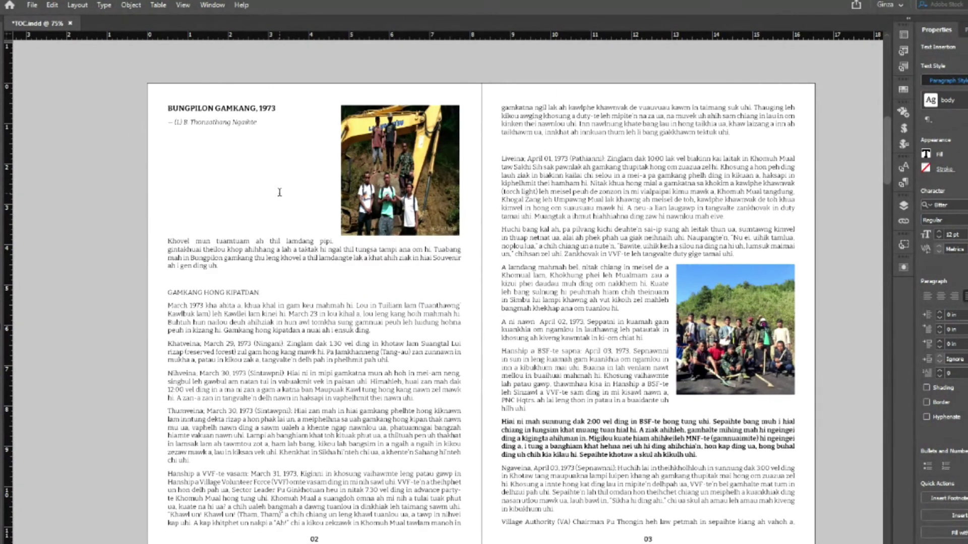
{"action": "left_click_drag", "start_coordinate": [502, 421], "coordinate": [699, 462]}
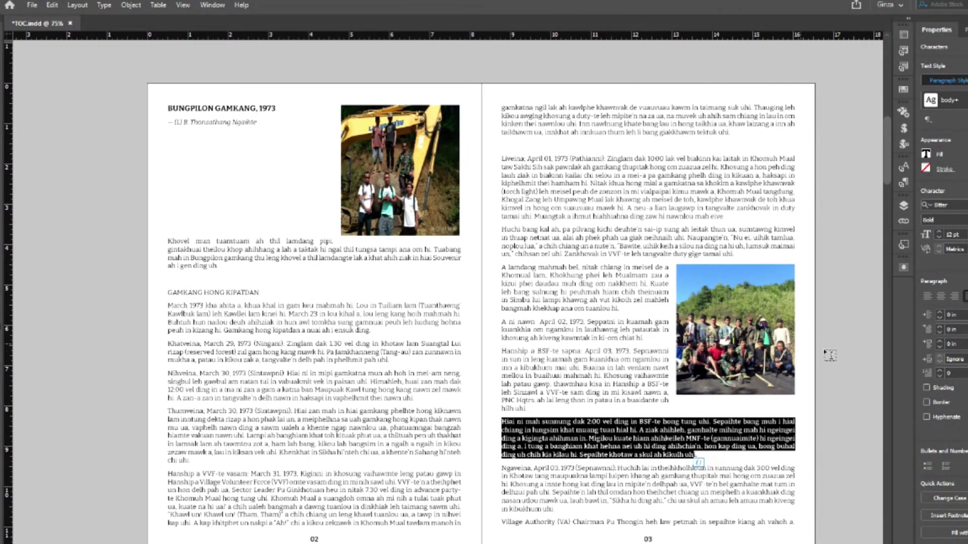
- Delete the extra empty paragraphs before 'Khovel' and leave the text frame selected
{"action": "left_click", "coordinate": [169, 242]}
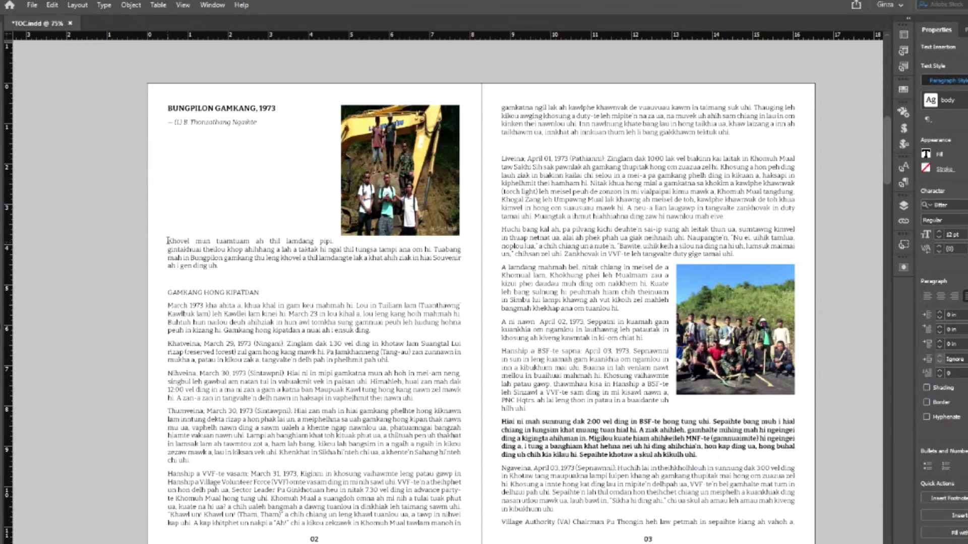
{"action": "key", "text": "Return"}
{"action": "key", "text": "Return"}
{"action": "key", "text": "Return"}
{"action": "key", "text": "Return"}
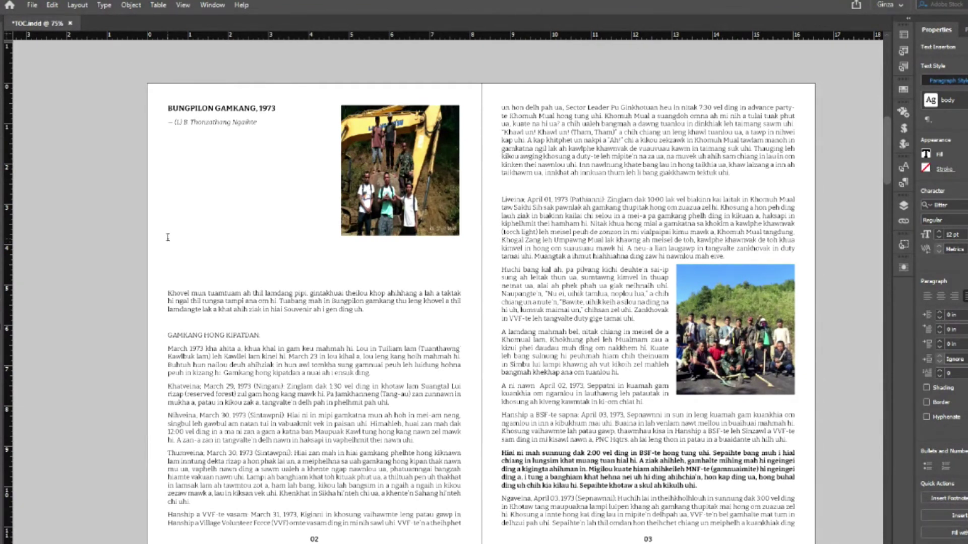
{"action": "key", "text": "BackSpace"}
{"action": "key", "text": "BackSpace"}
{"action": "key", "text": "BackSpace"}
{"action": "key", "text": "BackSpace"}
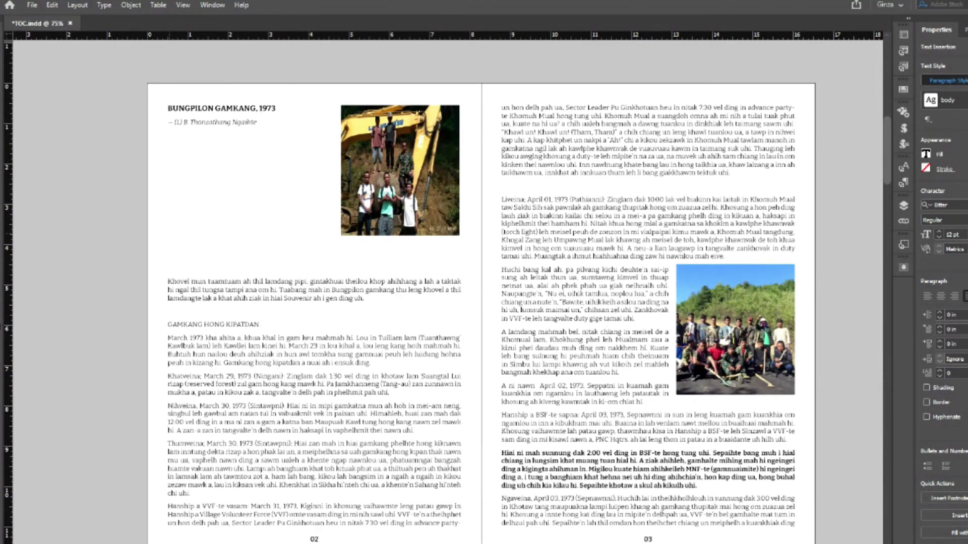
{"action": "key", "text": "BackSpace"}
{"action": "key", "text": "BackSpace"}
{"action": "key", "text": "BackSpace"}
{"action": "key", "text": "BackSpace"}
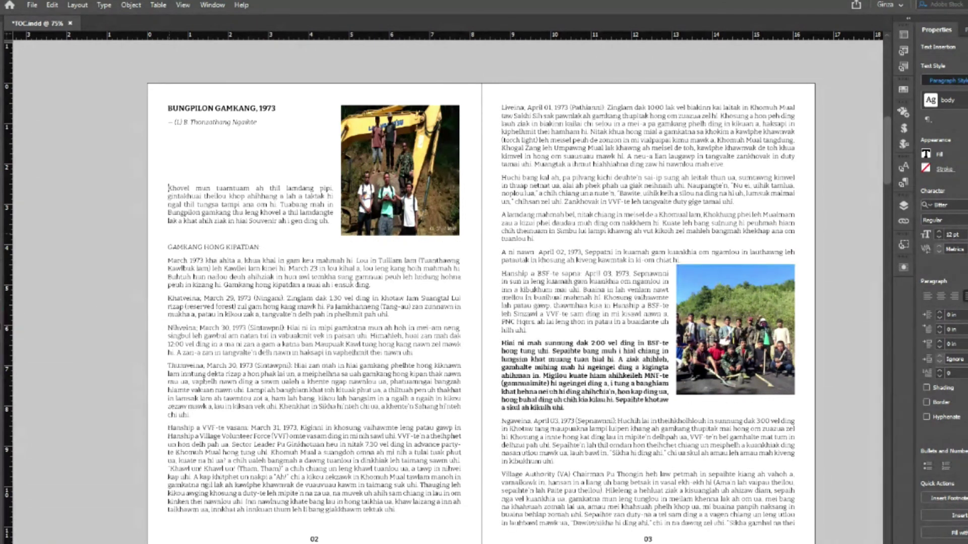
{"action": "key", "text": "BackSpace"}
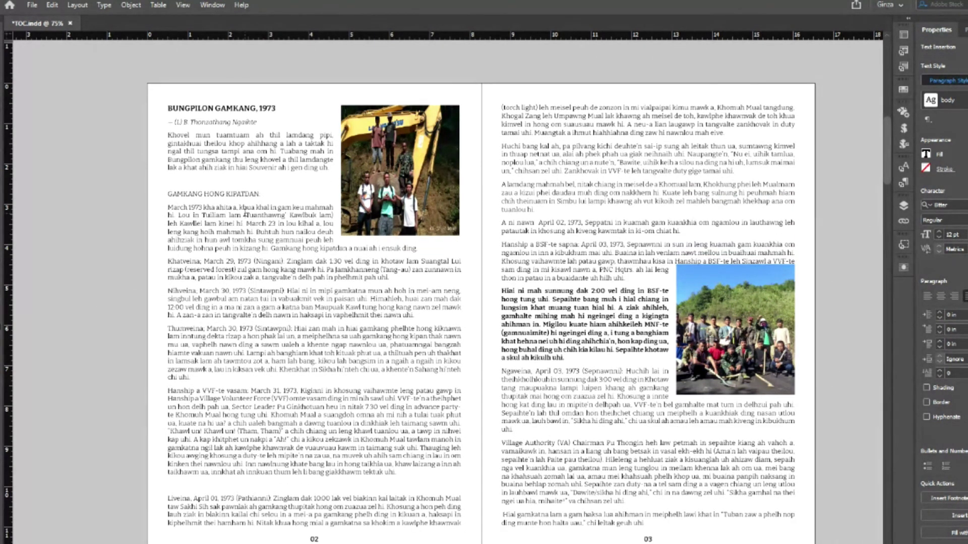
{"action": "key", "text": "Escape"}
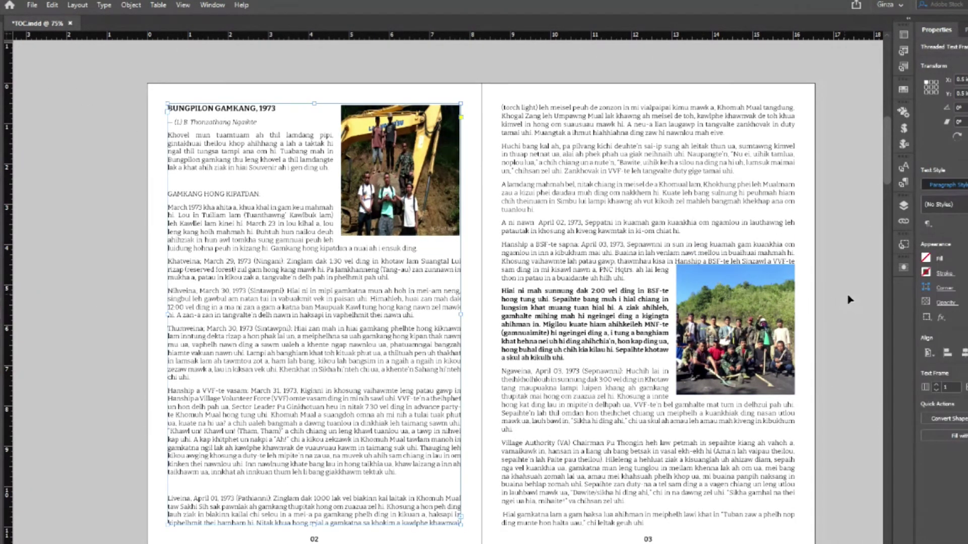
- Zoom to 150% and nudge the page 03 group photo slightly lower
{"action": "left_click", "coordinate": [781, 293]}
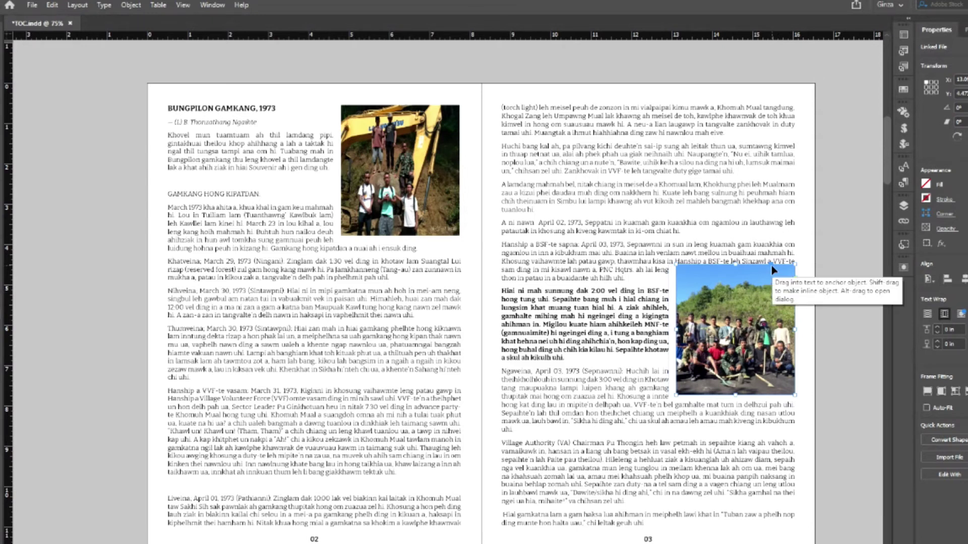
{"action": "left_click", "coordinate": [848, 315]}
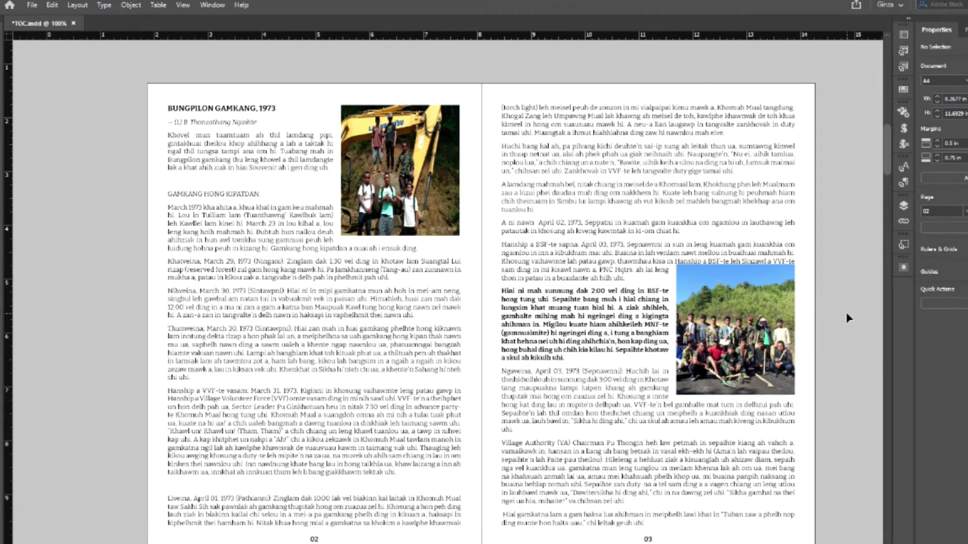
{"action": "key", "text": "ctrl+equal"}
{"action": "key", "text": "ctrl+equal"}
{"action": "key", "text": "ctrl+equal"}
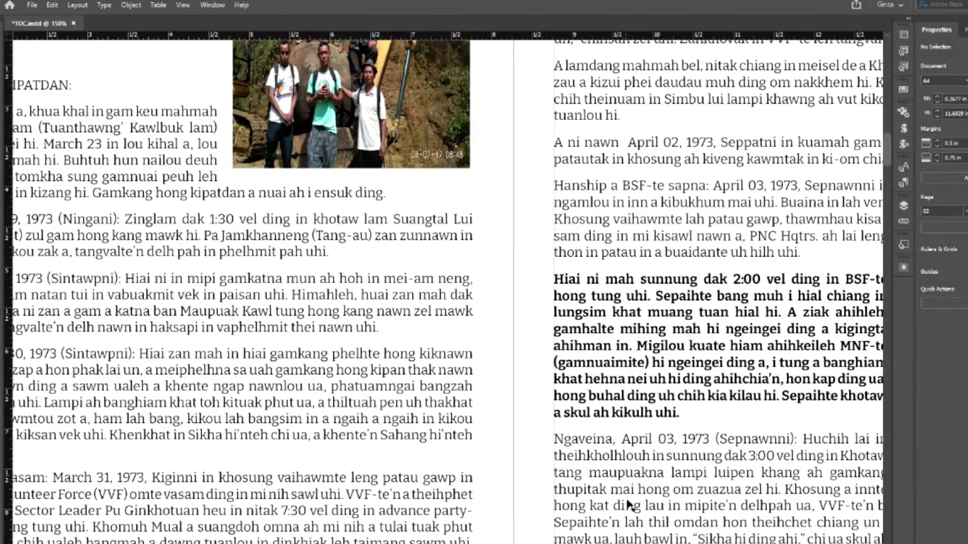
{"action": "scroll", "coordinate": [755, 524], "scroll_direction": "right", "scroll_amount": 3}
{"action": "scroll", "coordinate": [754, 524], "scroll_direction": "right", "scroll_amount": 3}
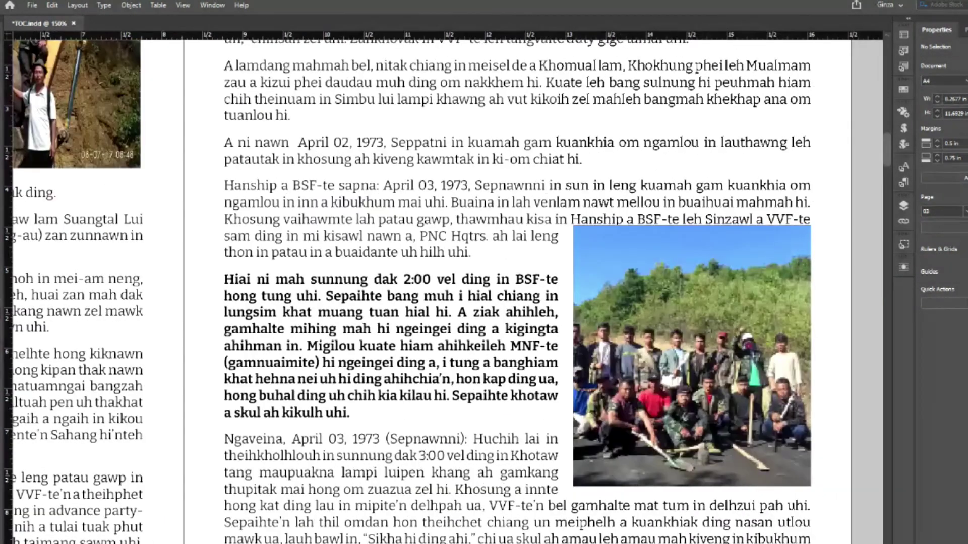
{"action": "left_click", "coordinate": [716, 431]}
{"action": "left_click_drag", "start_coordinate": [714, 426], "coordinate": [714, 427]}
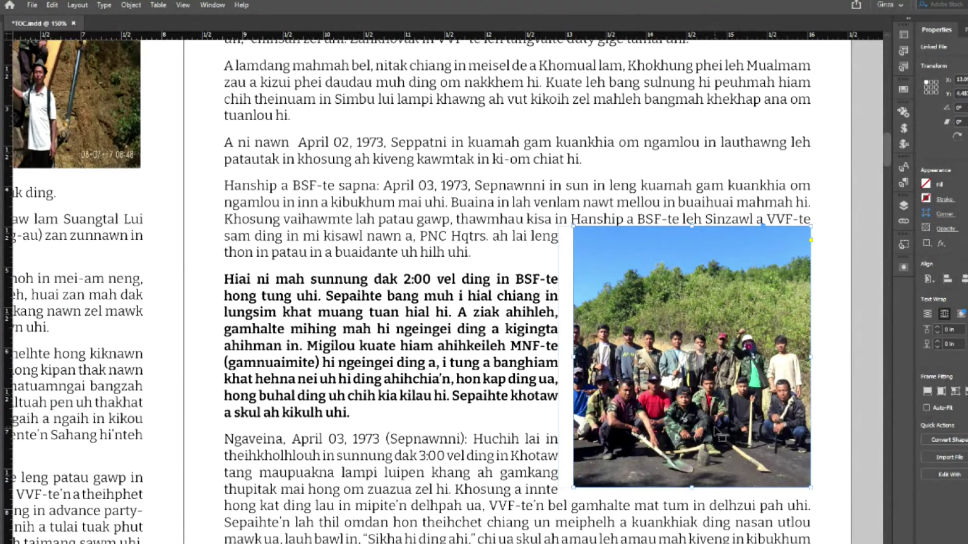
{"action": "key", "text": "Down"}
{"action": "key", "text": "Down"}
{"action": "key", "text": "Down"}
{"action": "key", "text": "Down"}
{"action": "key", "text": "Down"}
{"action": "key", "text": "Down"}
{"action": "key", "text": "Down"}
{"action": "key", "text": "Down"}
{"action": "key", "text": "Down"}
{"action": "key", "text": "Down"}
{"action": "key", "text": "Down"}
{"action": "key", "text": "Down"}
{"action": "key", "text": "Down"}
{"action": "key", "text": "Down"}
{"action": "key", "text": "Down"}
{"action": "key", "text": "Down"}
{"action": "key", "text": "Down"}
{"action": "key", "text": "Down"}
{"action": "key", "text": "Down"}
{"action": "key", "text": "Down"}
{"action": "key", "text": "Down"}
{"action": "key", "text": "Down"}
{"action": "key", "text": "Down"}
{"action": "key", "text": "Down"}
{"action": "key", "text": "Down"}
{"action": "key", "text": "Down"}
{"action": "key", "text": "Down"}
{"action": "key", "text": "Down"}
{"action": "key", "text": "Down"}
{"action": "key", "text": "Down"}
{"action": "key", "text": "Down"}
{"action": "key", "text": "Down"}
{"action": "key", "text": "Down"}
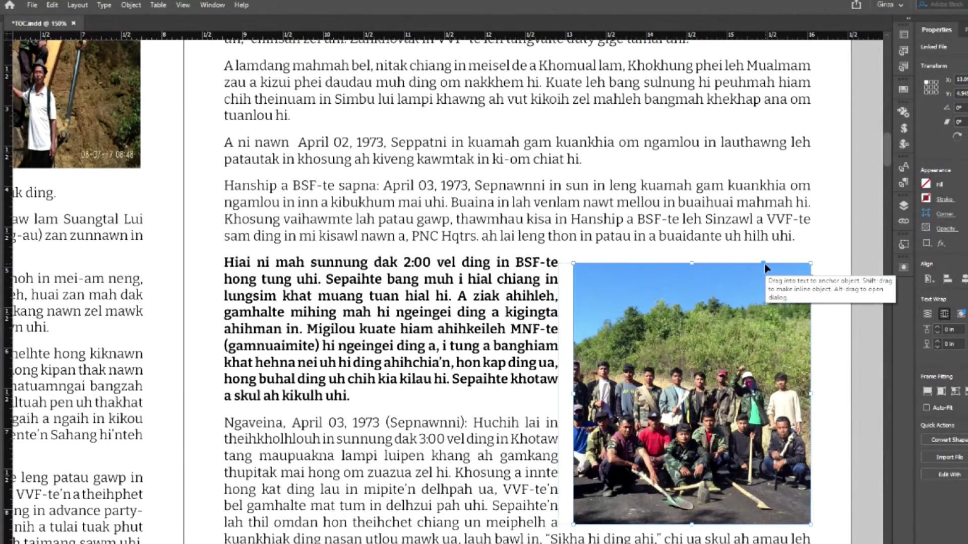
- Anchor the group photo at the end of the 'Hanship…uhi.' paragraph
{"action": "left_click", "coordinate": [857, 263]}
{"action": "key", "text": "w"}
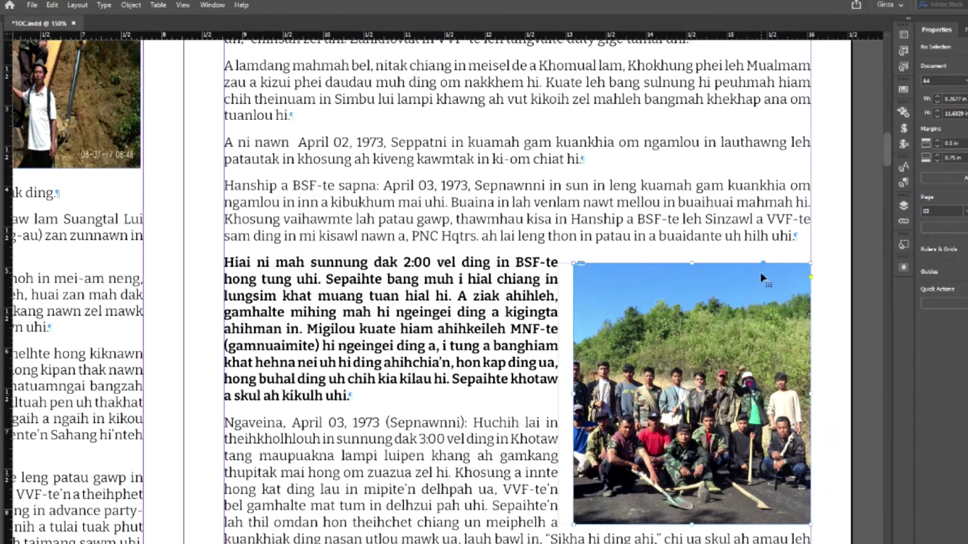
{"action": "left_click", "coordinate": [762, 277]}
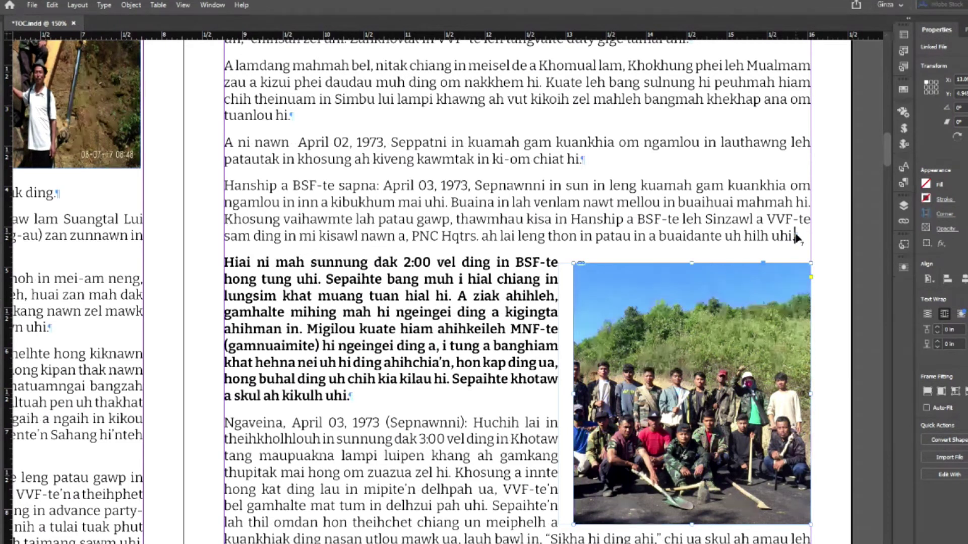
{"action": "left_click_drag", "start_coordinate": [796, 237], "coordinate": [797, 238]}
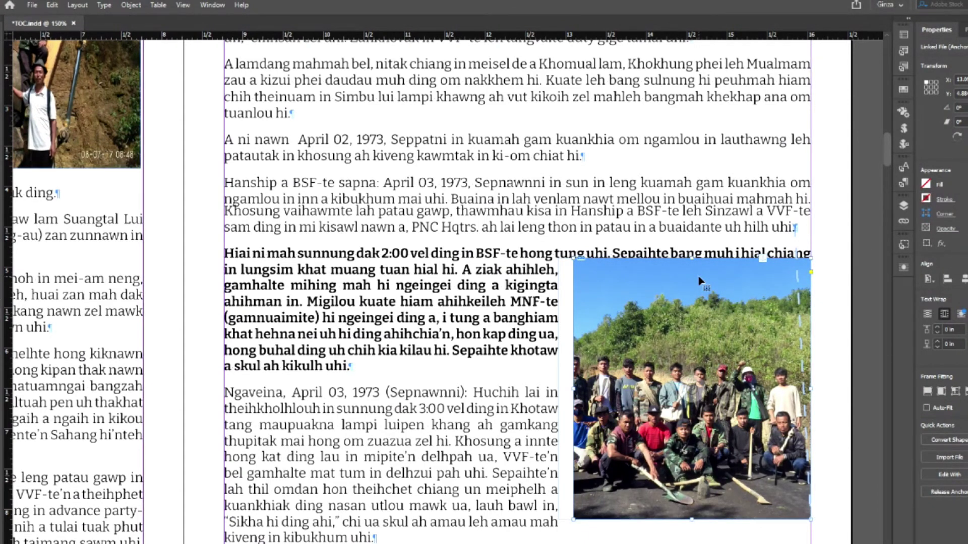
{"action": "key", "text": "ctrl+minus"}
{"action": "key", "text": "ctrl+minus"}
{"action": "key", "text": "ctrl+minus"}
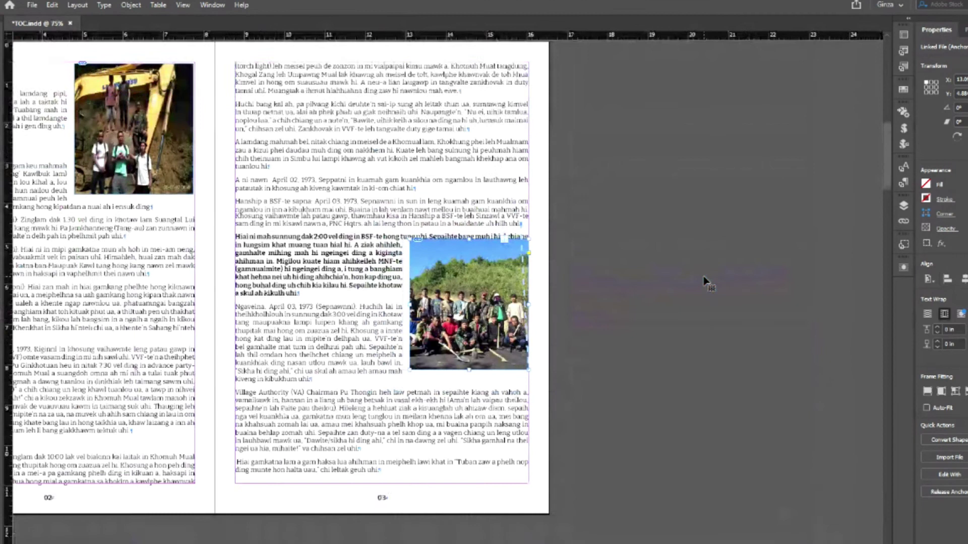
{"action": "key", "text": "ctrl+minus"}
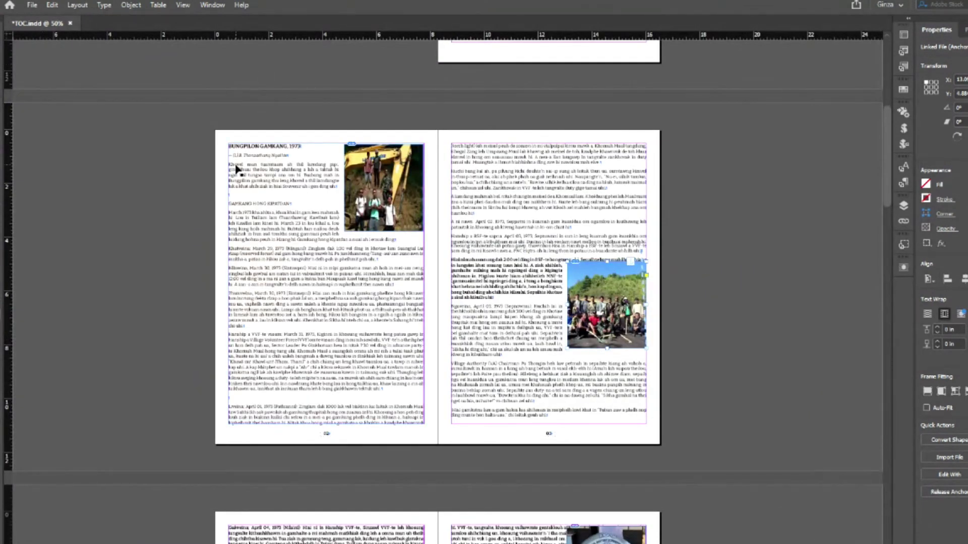
{"action": "double_click", "coordinate": [256, 157]}
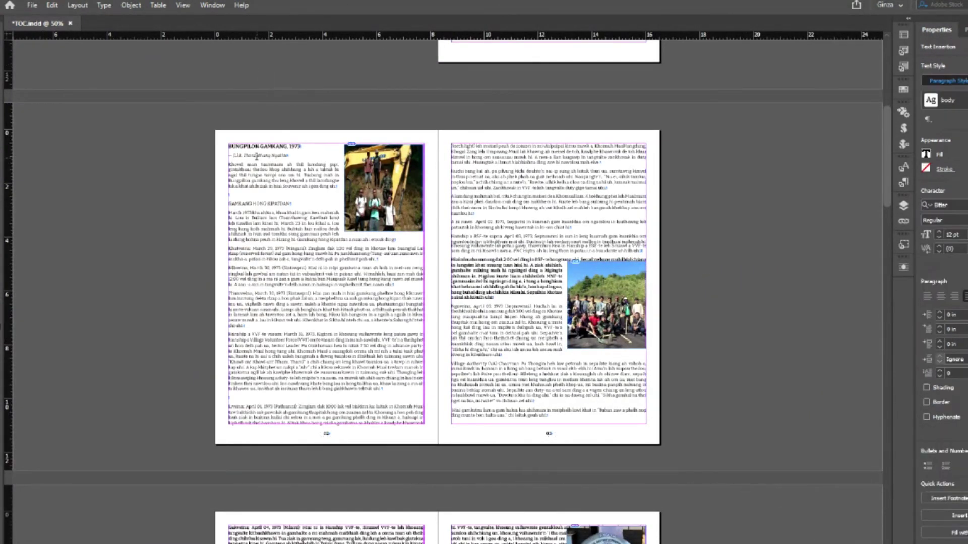
{"action": "key", "text": "shift+Right"}
{"action": "key", "text": "Return"}
{"action": "key", "text": "Return"}
{"action": "key", "text": "Return"}
{"action": "key", "text": "Return"}
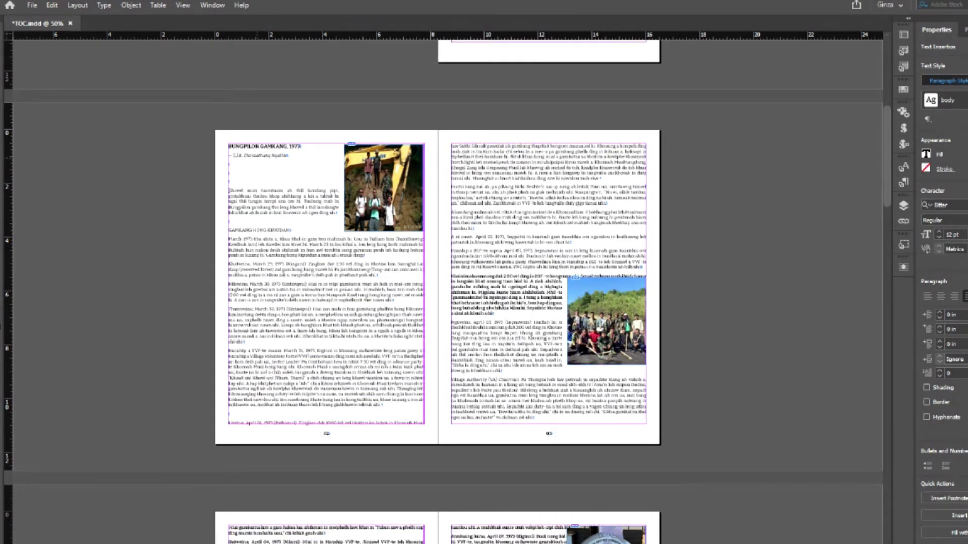
{"action": "key", "text": "Return"}
{"action": "key", "text": "Return"}
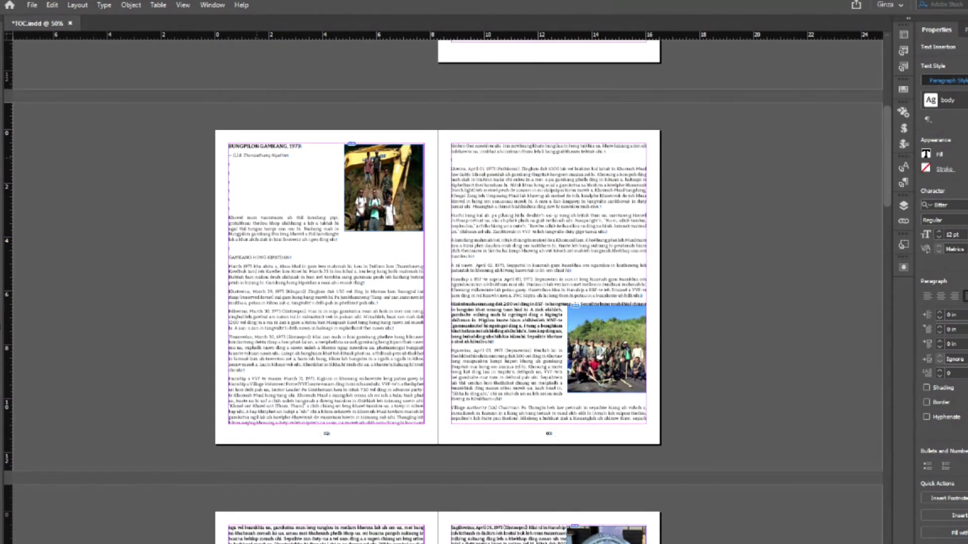
{"action": "key", "text": "Return"}
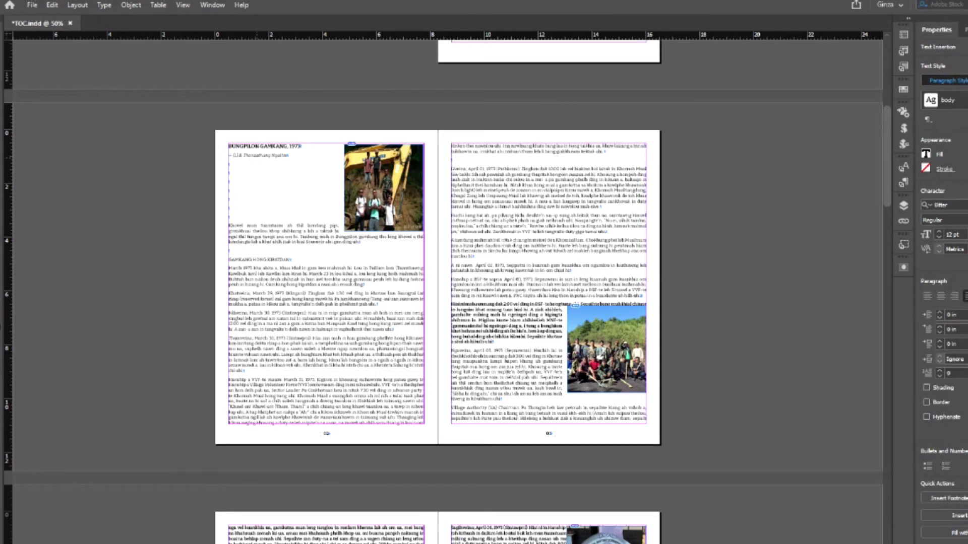
{"action": "key", "text": "BackSpace"}
{"action": "key", "text": "BackSpace"}
{"action": "key", "text": "BackSpace"}
{"action": "key", "text": "BackSpace"}
{"action": "key", "text": "BackSpace"}
{"action": "key", "text": "BackSpace"}
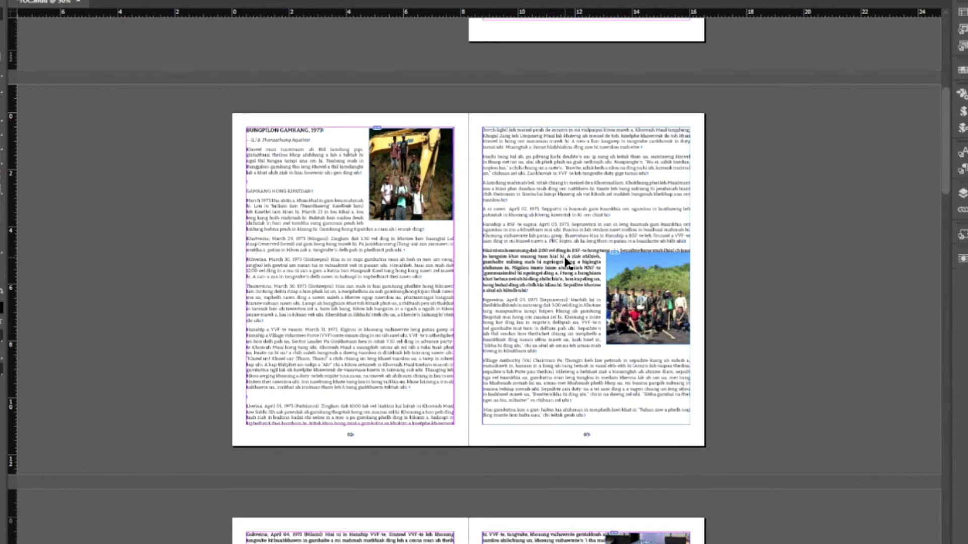
{"action": "left_click", "coordinate": [625, 293]}
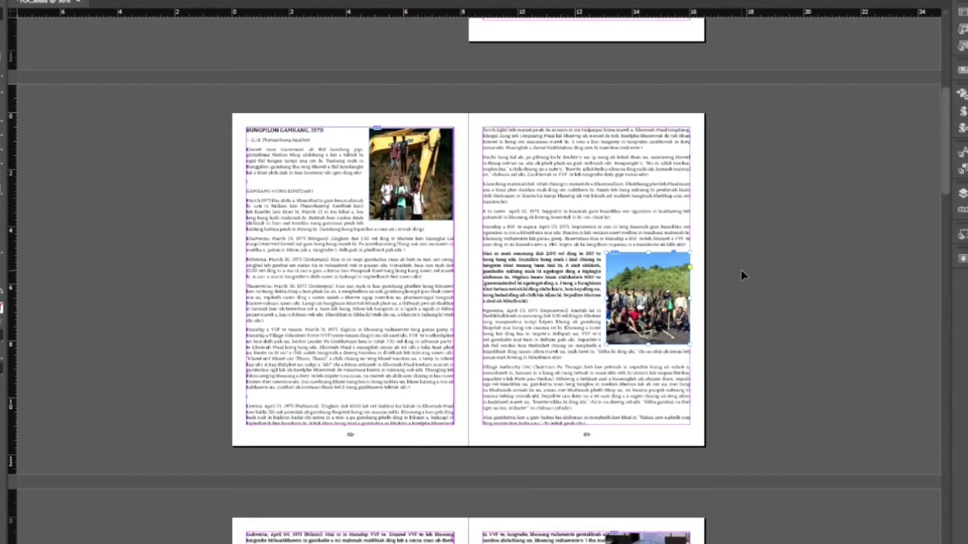
{"action": "left_click", "coordinate": [740, 276]}
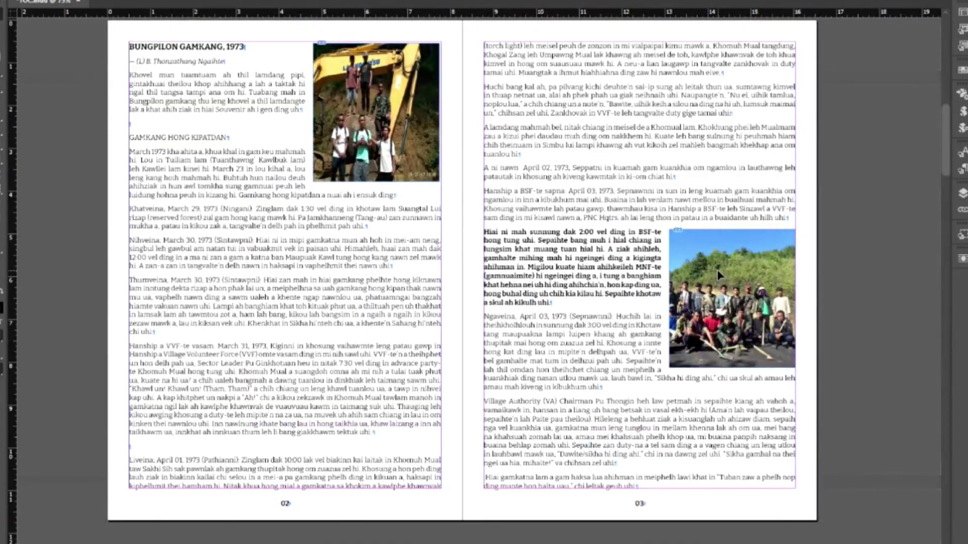
{"action": "key", "text": "ctrl+equal"}
{"action": "left_click", "coordinate": [760, 272]}
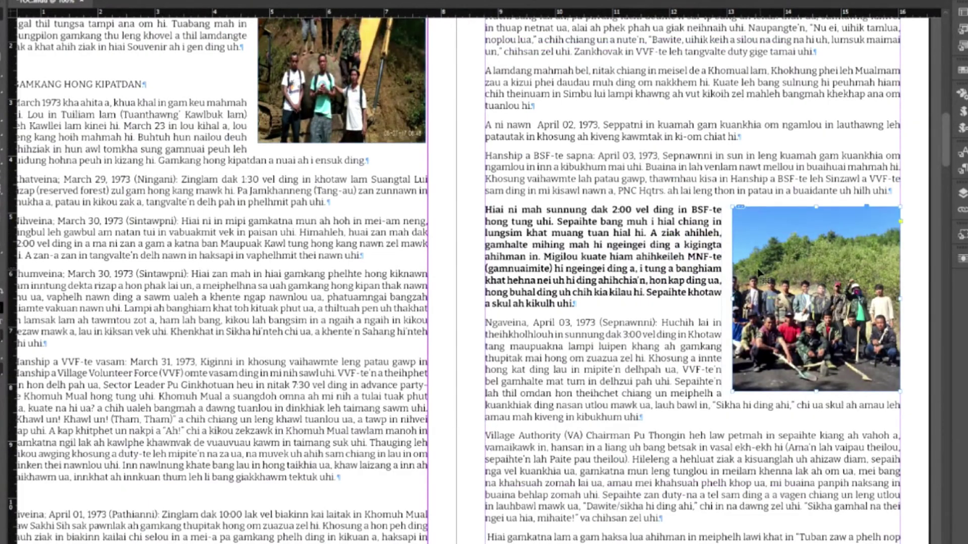
{"action": "left_click", "coordinate": [504, 221]}
{"action": "double_click", "coordinate": [488, 212]}
{"action": "left_click_drag", "start_coordinate": [488, 212], "coordinate": [588, 303]}
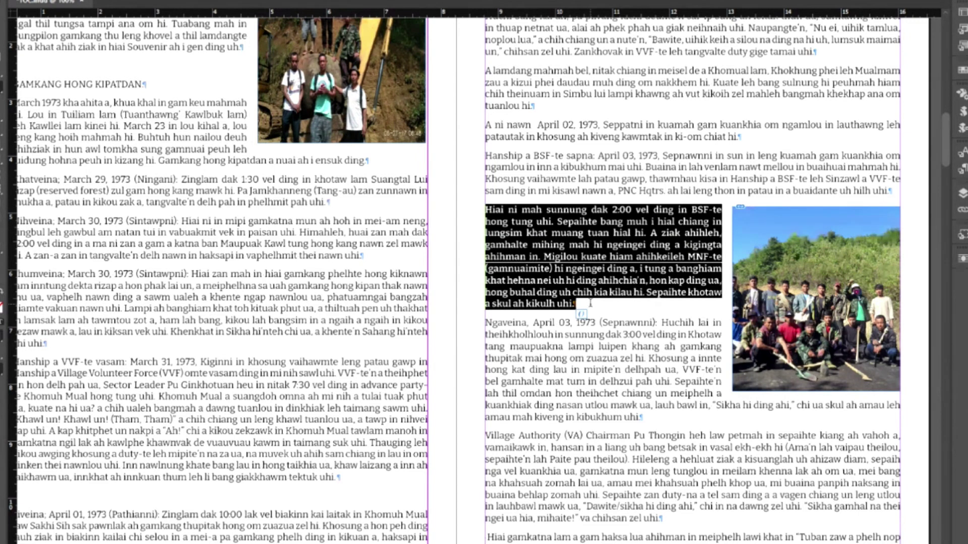
{"action": "left_click", "coordinate": [659, 278]}
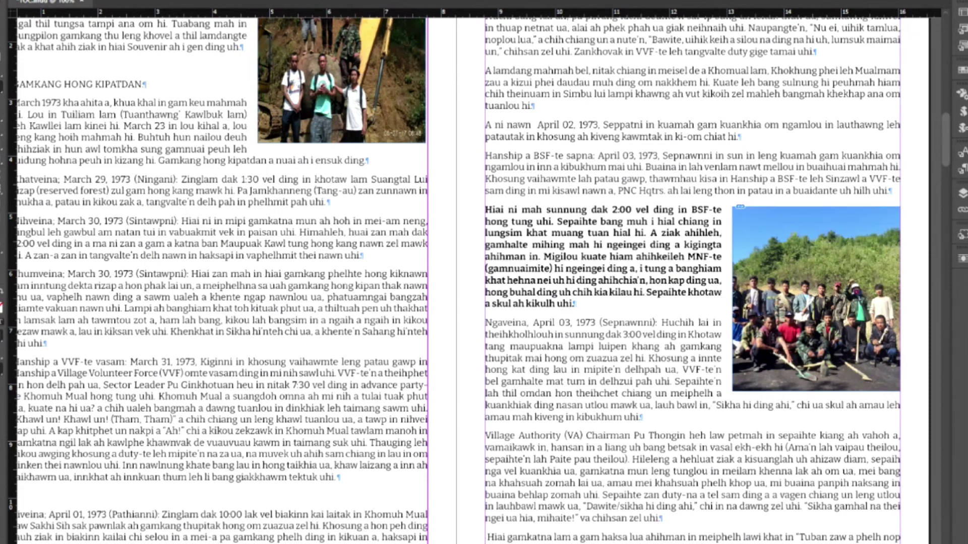
{"action": "scroll", "coordinate": [542, 459], "scroll_direction": "left", "scroll_amount": 3}
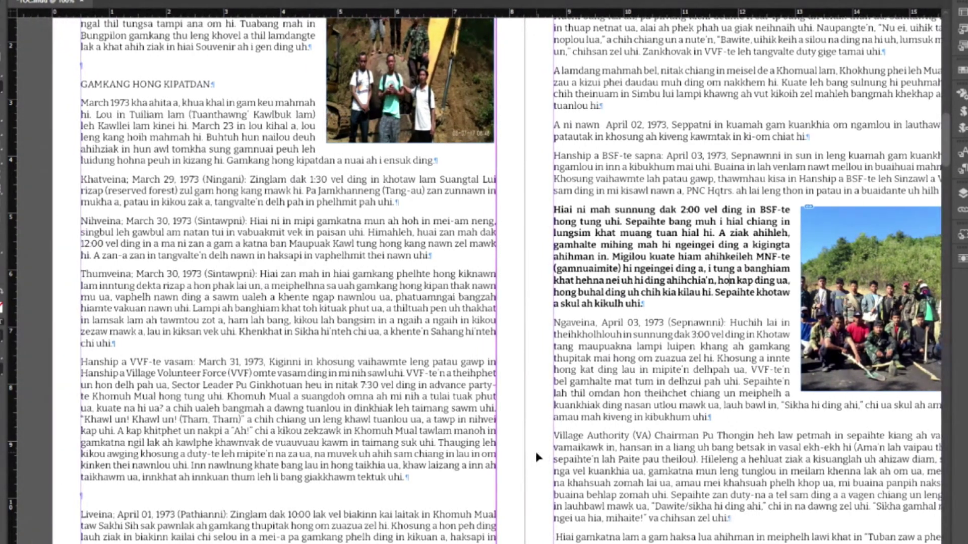
{"action": "key", "text": "ctrl+minus"}
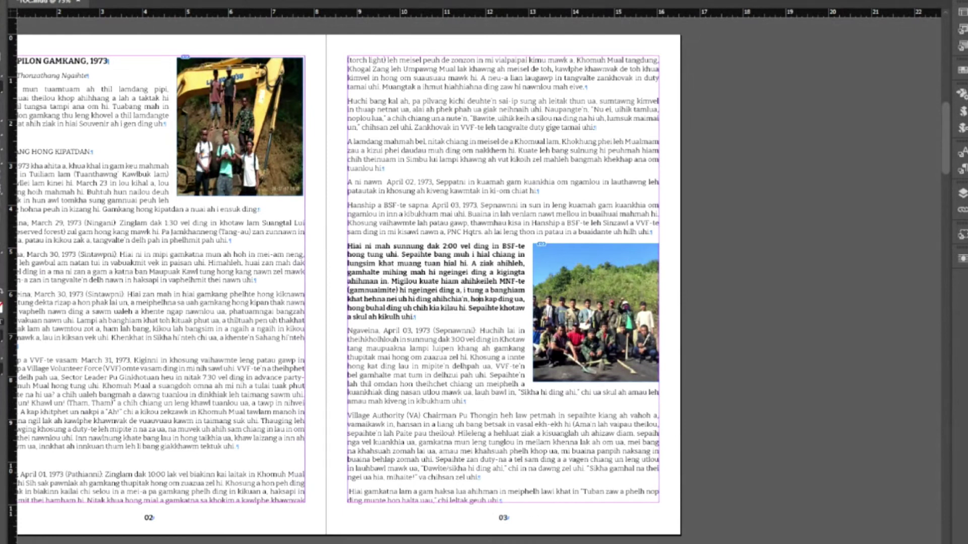
{"action": "scroll", "coordinate": [478, 282], "scroll_direction": "left", "scroll_amount": 3}
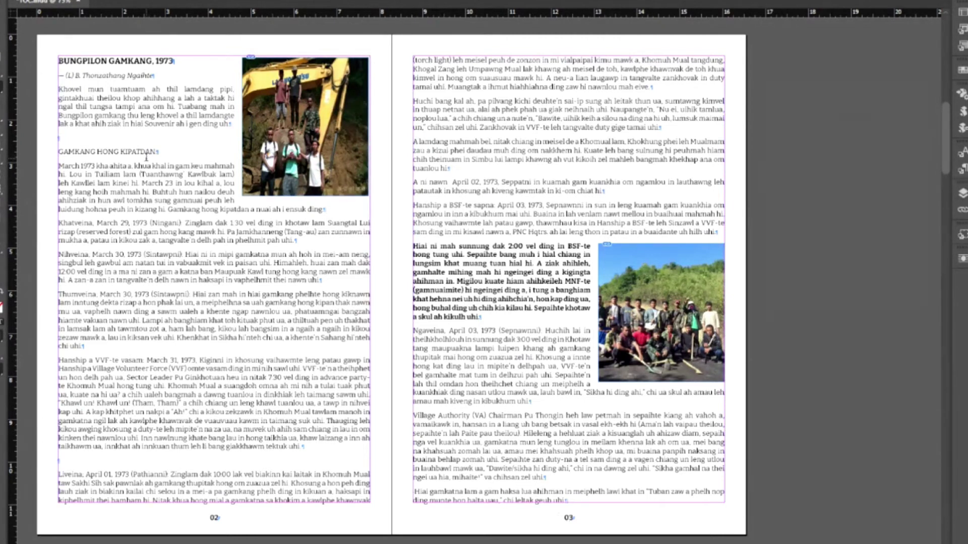
{"action": "key", "text": "Return"}
{"action": "key", "text": "Return"}
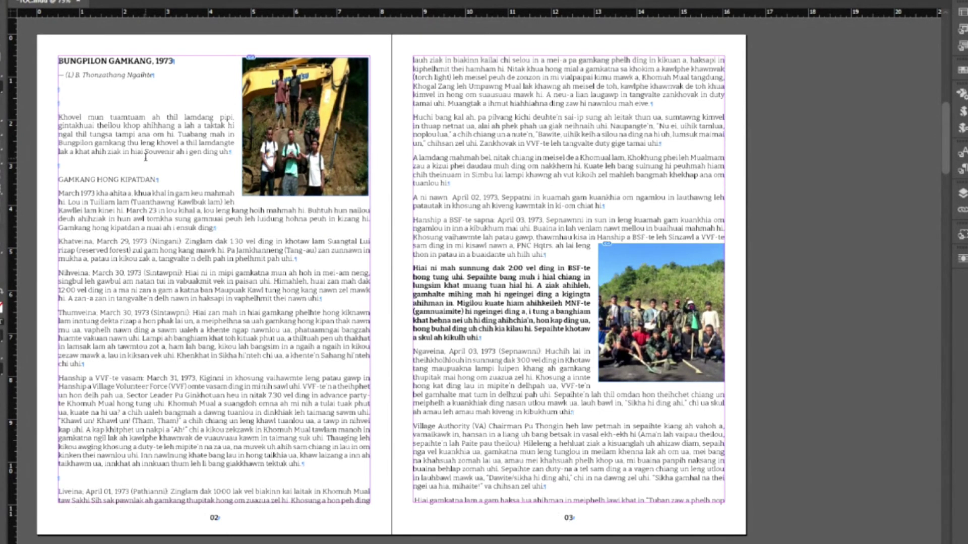
{"action": "key", "text": "Return"}
{"action": "key", "text": "Return"}
{"action": "key", "text": "Return"}
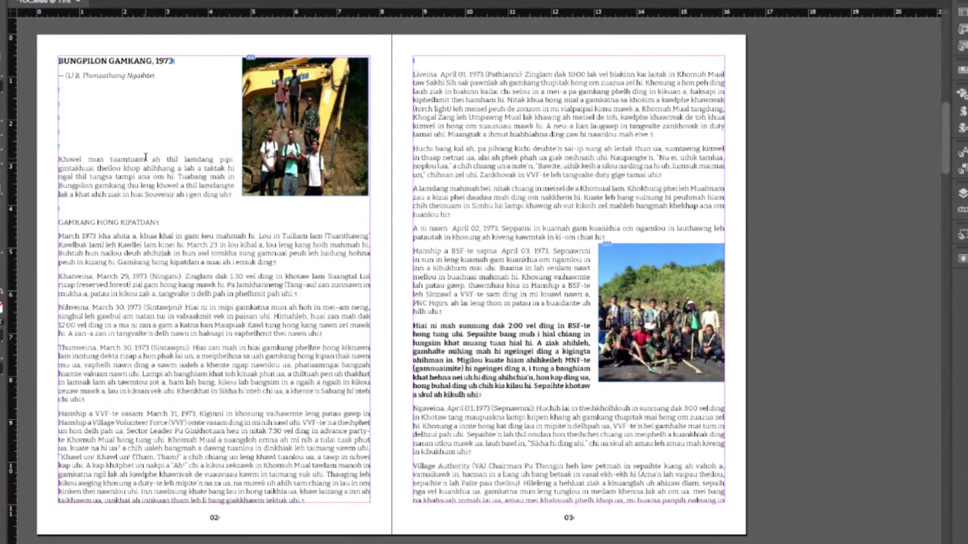
{"action": "key", "text": "Return"}
{"action": "key", "text": "Return"}
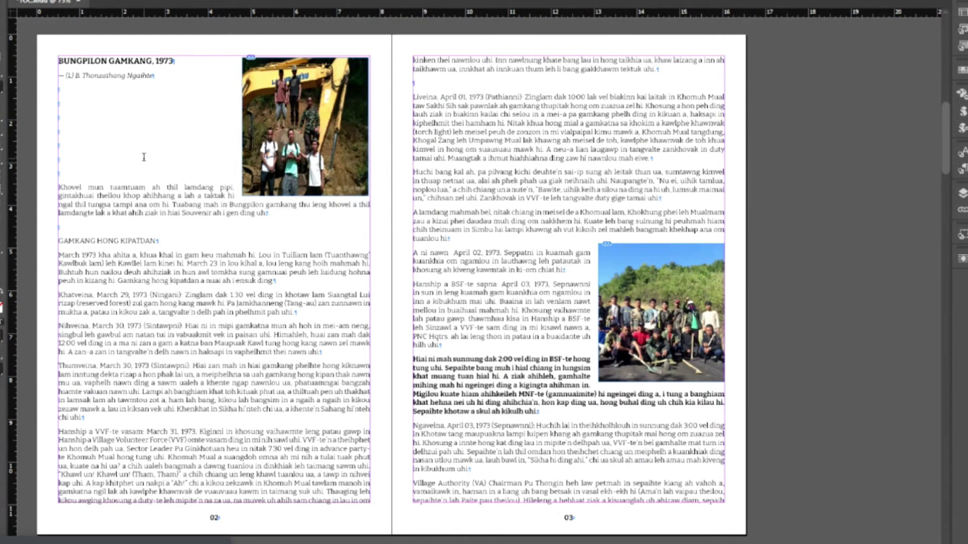
{"action": "key", "text": "Return"}
{"action": "key", "text": "Return"}
{"action": "key", "text": "Return"}
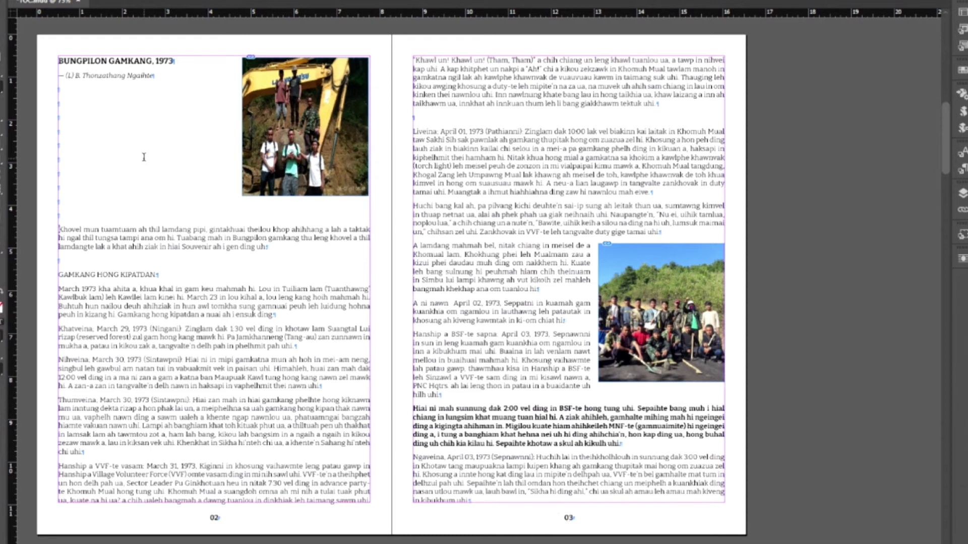
{"action": "key", "text": "Return"}
{"action": "key", "text": "Return"}
{"action": "key", "text": "Return"}
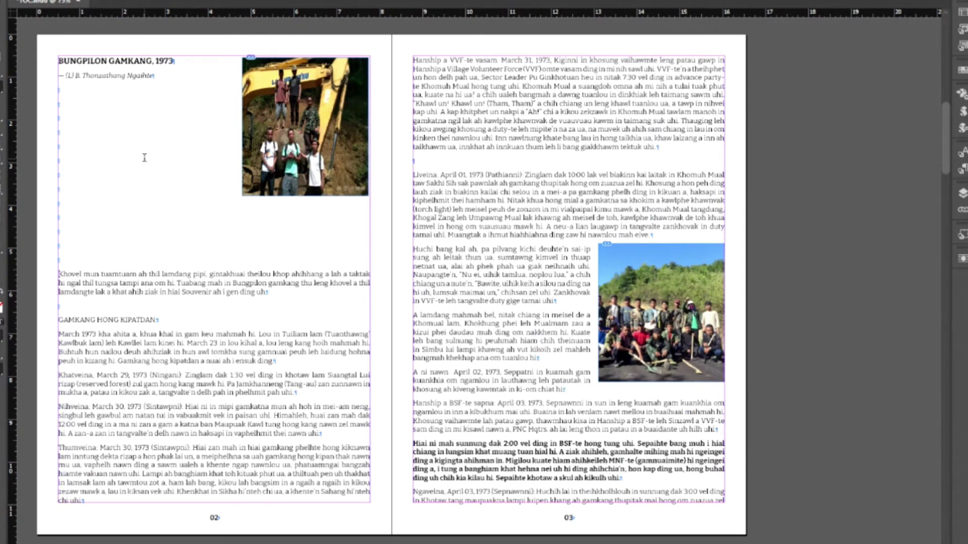
{"action": "key", "text": "BackSpace"}
{"action": "key", "text": "BackSpace"}
{"action": "key", "text": "BackSpace"}
{"action": "key", "text": "BackSpace"}
{"action": "key", "text": "BackSpace"}
{"action": "key", "text": "BackSpace"}
{"action": "key", "text": "BackSpace"}
{"action": "key", "text": "BackSpace"}
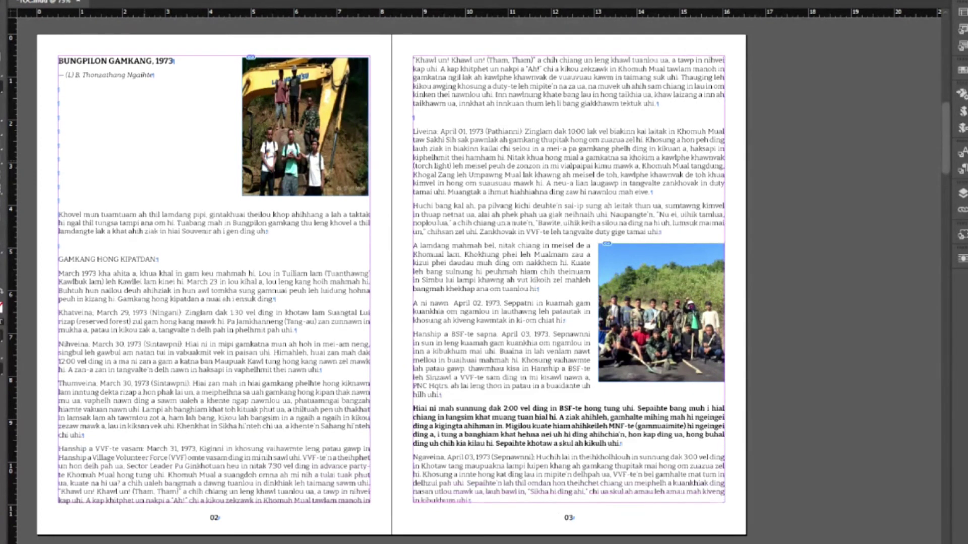
{"action": "key", "text": "BackSpace"}
{"action": "key", "text": "BackSpace"}
{"action": "key", "text": "BackSpace"}
{"action": "key", "text": "BackSpace"}
{"action": "key", "text": "BackSpace"}
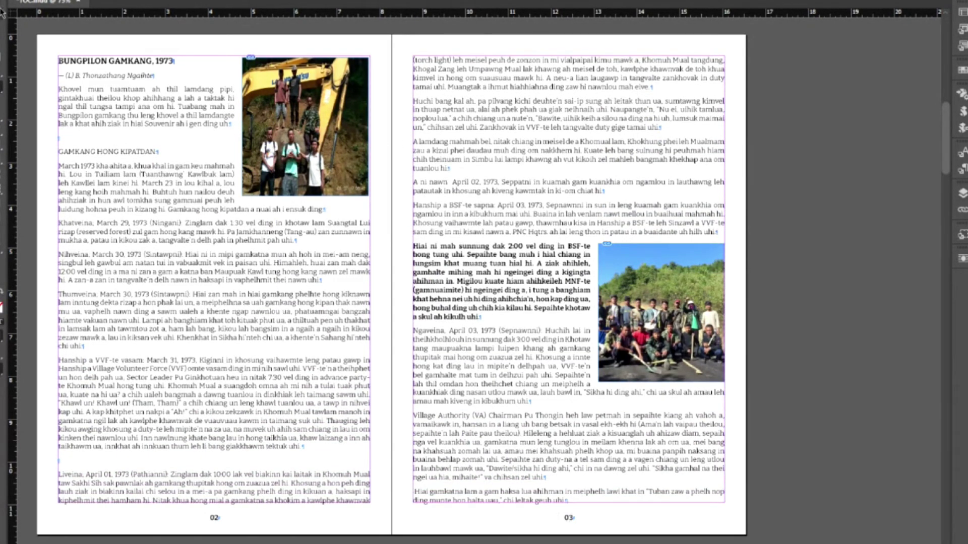
- Zoom to 100% and select the group photo beside the bold paragraph on page 03
{"action": "key", "text": "ctrl+equal"}
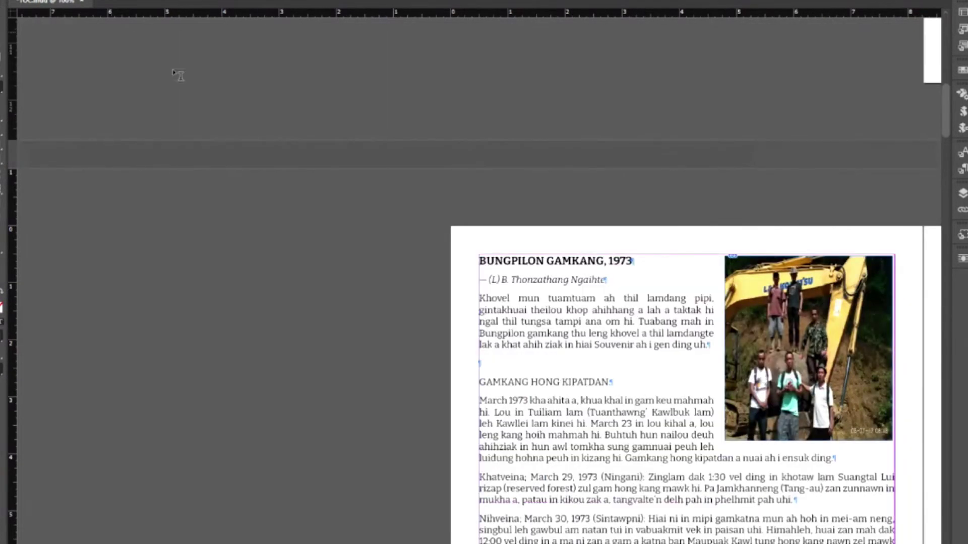
{"action": "scroll", "coordinate": [694, 411], "scroll_direction": "right", "scroll_amount": 10}
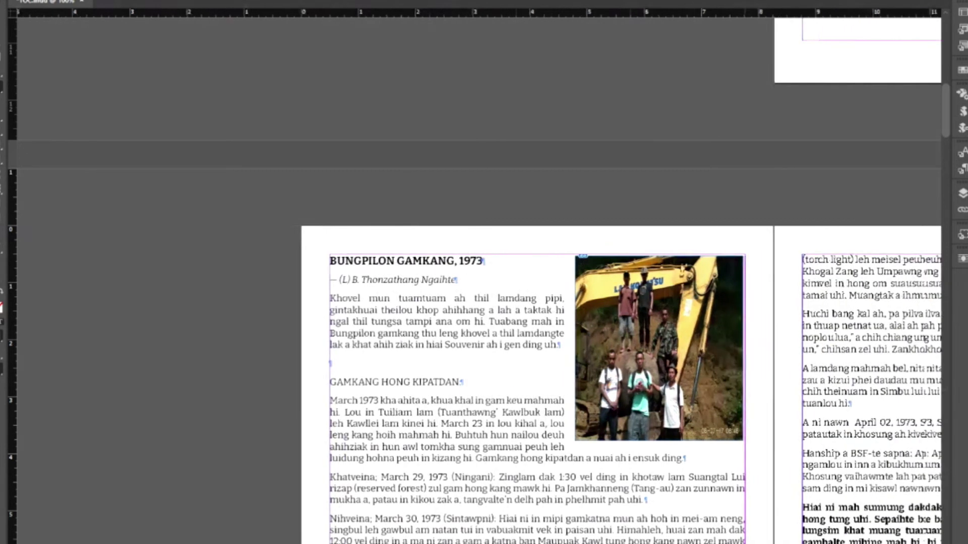
{"action": "scroll", "coordinate": [693, 411], "scroll_direction": "down", "scroll_amount": 1}
{"action": "scroll", "coordinate": [693, 411], "scroll_direction": "down", "scroll_amount": 3}
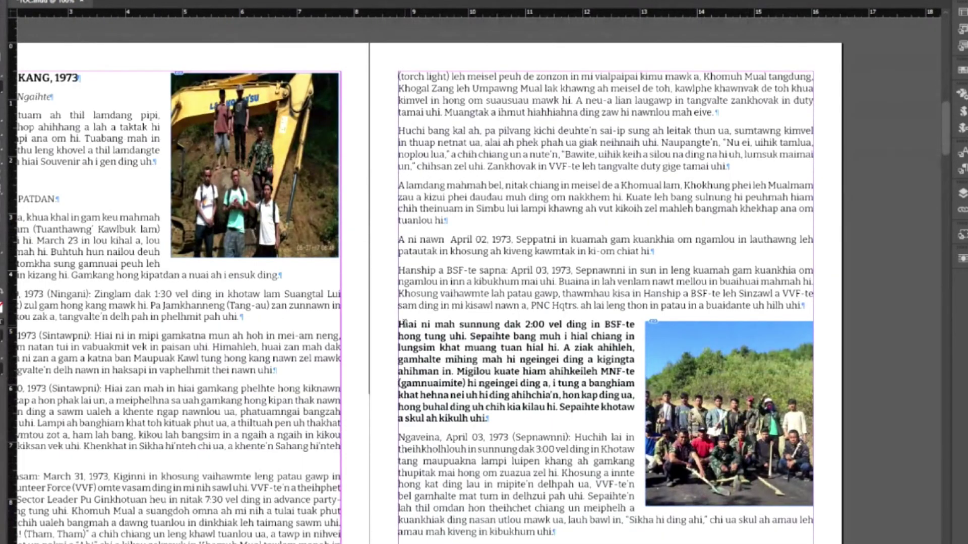
{"action": "left_click_drag", "start_coordinate": [399, 325], "coordinate": [526, 416]}
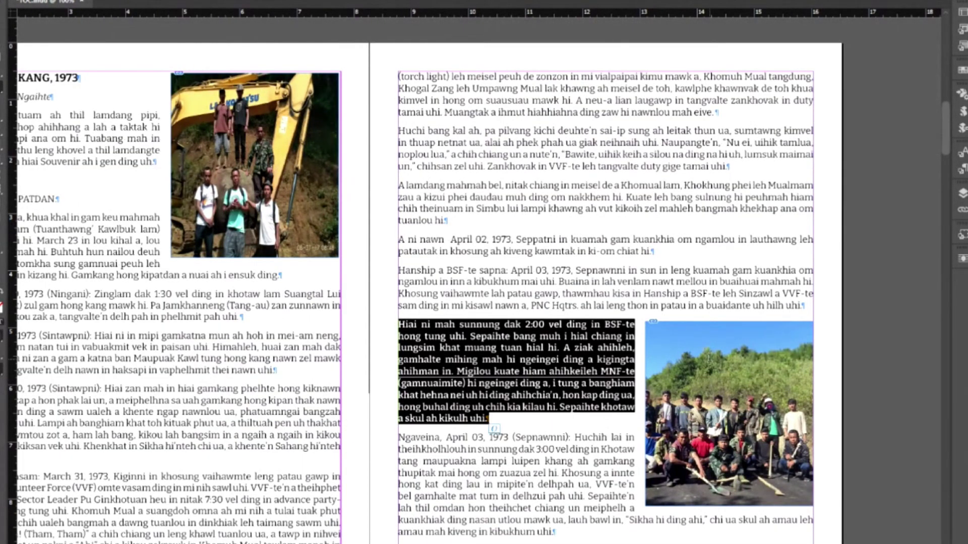
{"action": "left_click", "coordinate": [632, 334]}
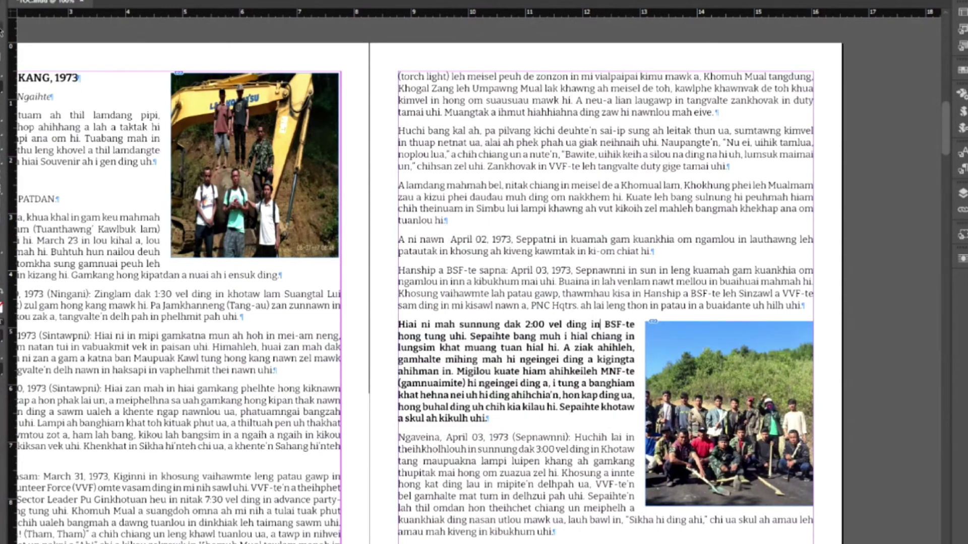
{"action": "key", "text": "Escape"}
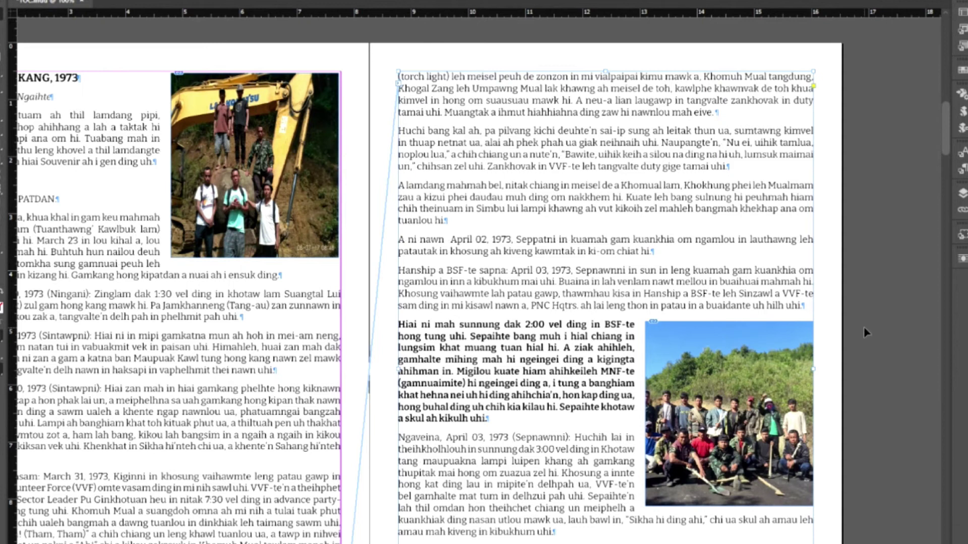
{"action": "left_click", "coordinate": [790, 346]}
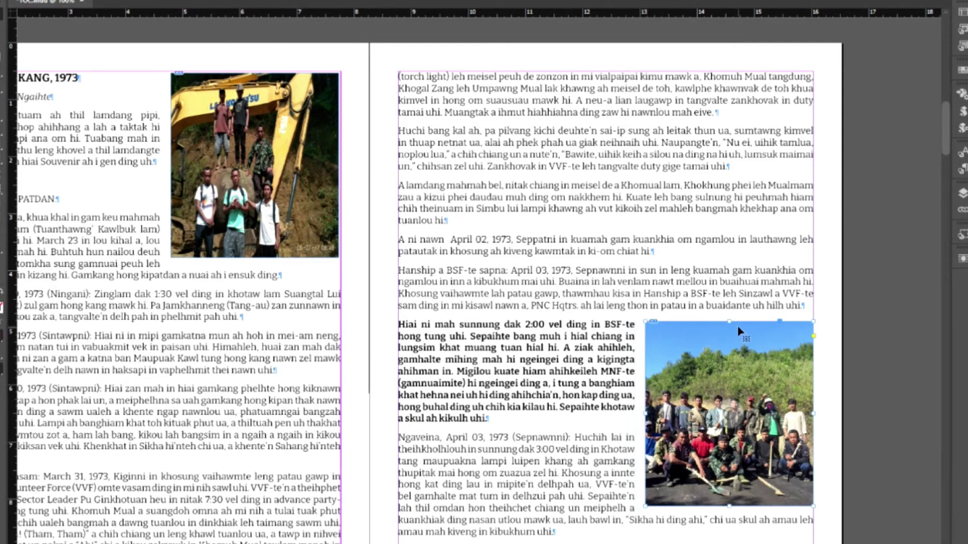
- Anchor the group photo into the bold paragraph and check its placement
{"action": "left_click_drag", "start_coordinate": [784, 326], "coordinate": [805, 314]}
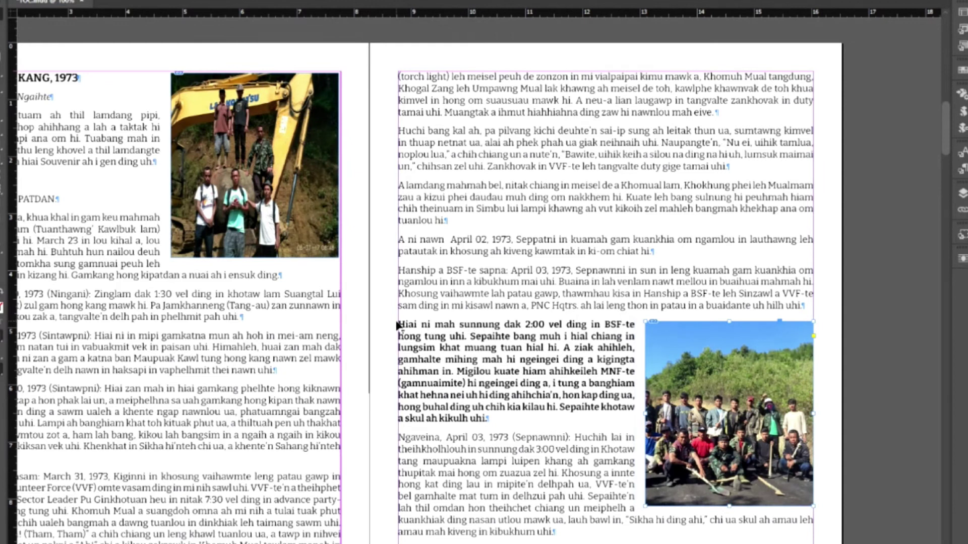
{"action": "left_click_drag", "start_coordinate": [400, 327], "coordinate": [400, 327]}
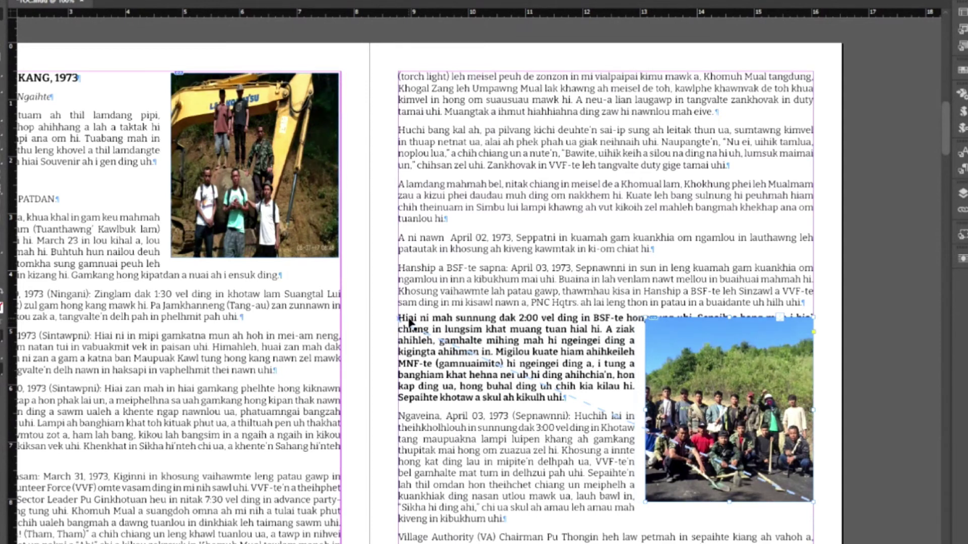
{"action": "left_click_drag", "start_coordinate": [410, 322], "coordinate": [412, 323]}
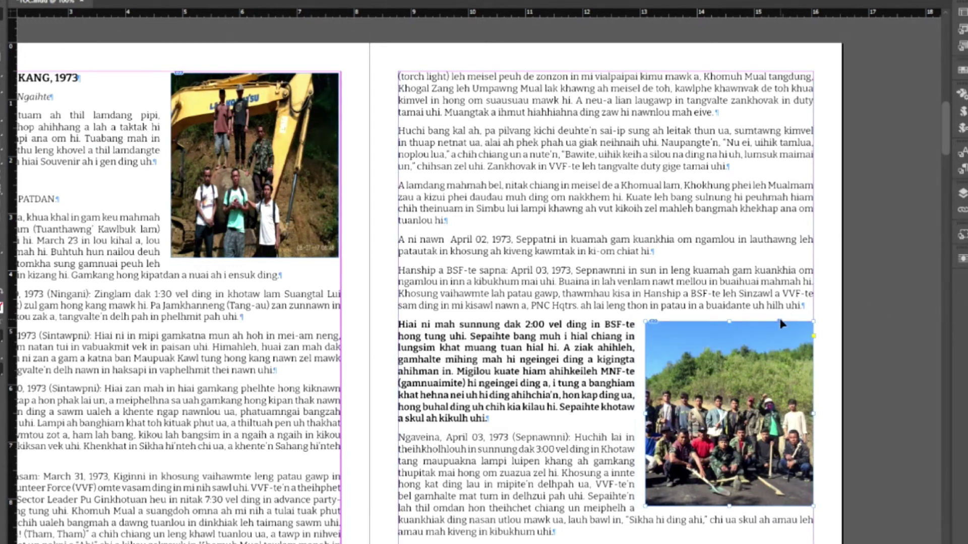
{"action": "left_click_drag", "start_coordinate": [782, 325], "coordinate": [803, 312]}
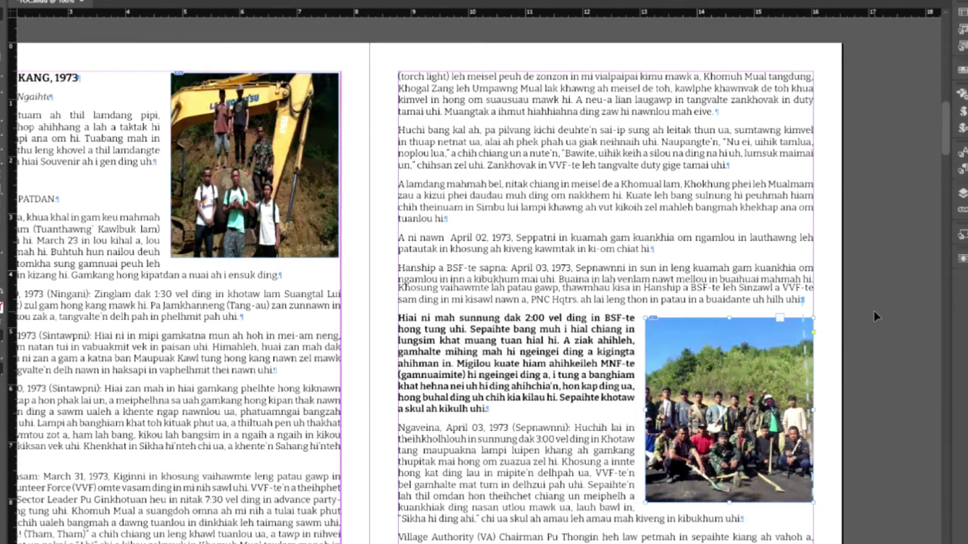
{"action": "left_click", "coordinate": [874, 311]}
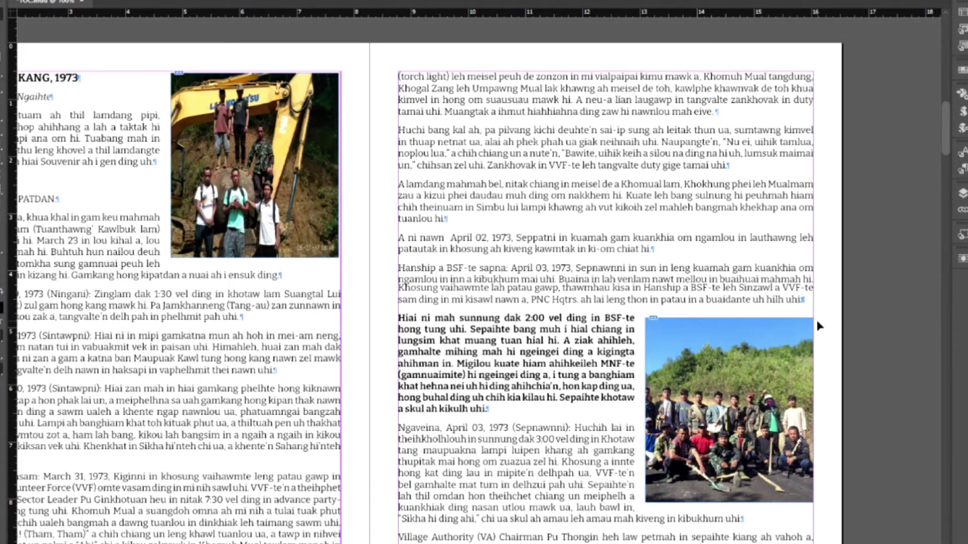
{"action": "left_click", "coordinate": [810, 346]}
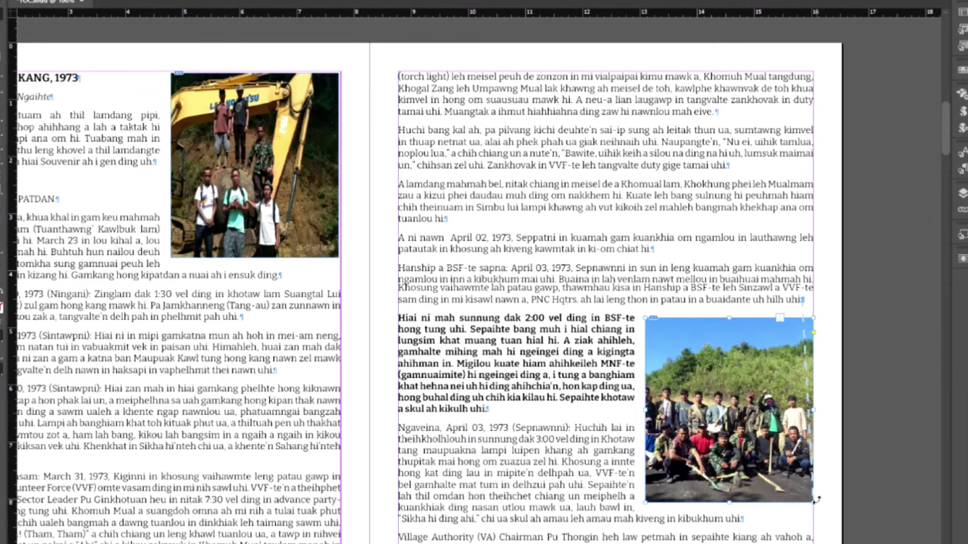
{"action": "left_click", "coordinate": [865, 334]}
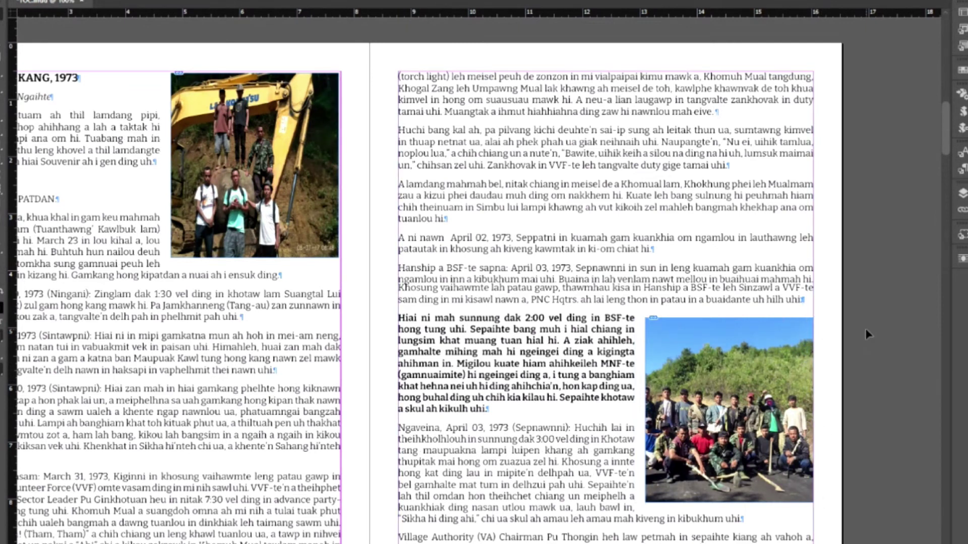
- At 75% zoom, insert three blank lines before the 'Khovel' paragraph on page 02
{"action": "key", "text": "ctrl+minus"}
{"action": "key", "text": "ctrl+minus"}
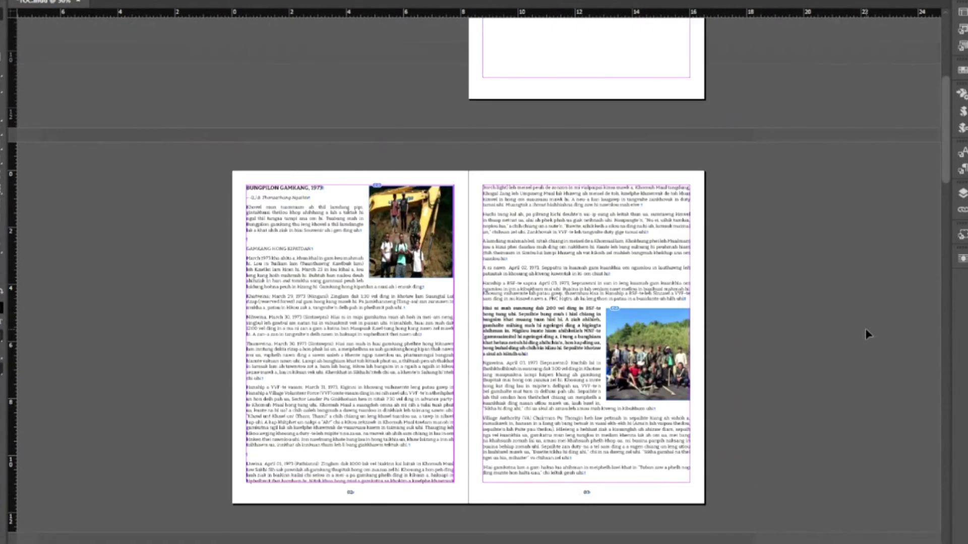
{"action": "key", "text": "ctrl+equal"}
{"action": "double_click", "coordinate": [135, 171]}
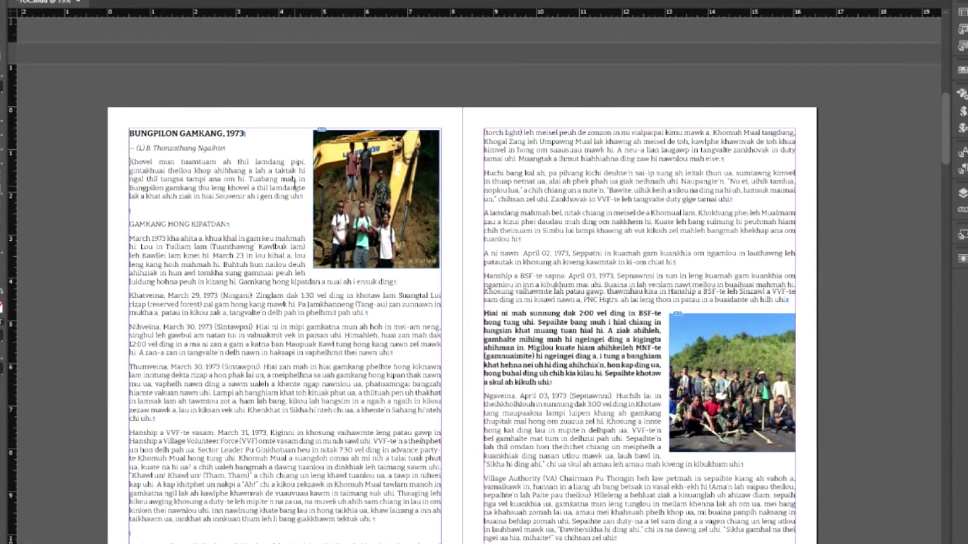
{"action": "key", "text": "Return"}
{"action": "key", "text": "Return"}
{"action": "key", "text": "Return"}
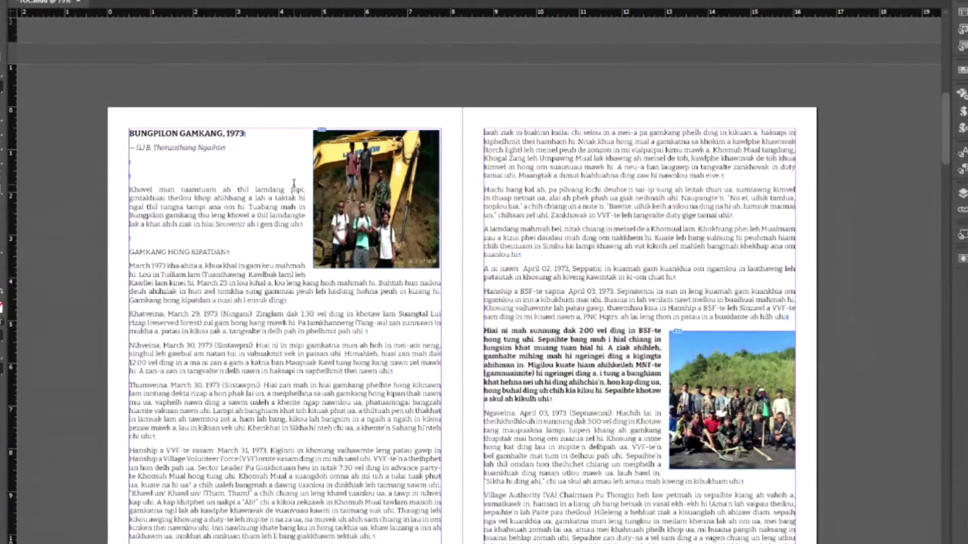
{"action": "key", "text": "Return"}
{"action": "key", "text": "Return"}
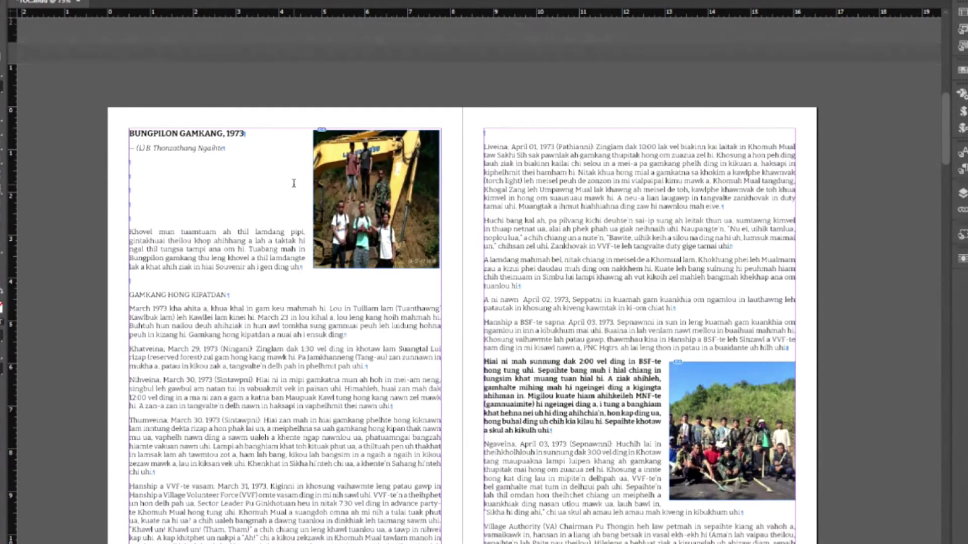
{"action": "key", "text": "Return"}
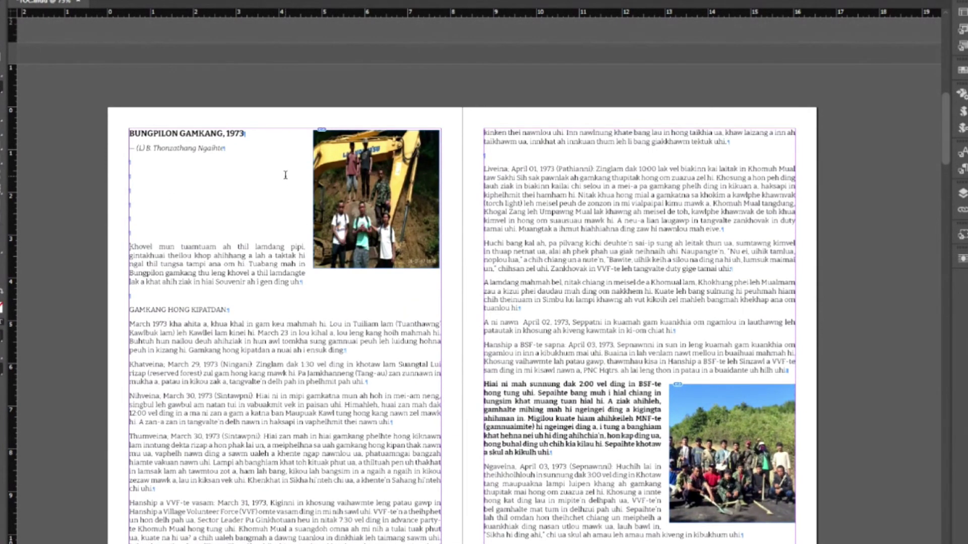
{"action": "key", "text": "Escape"}
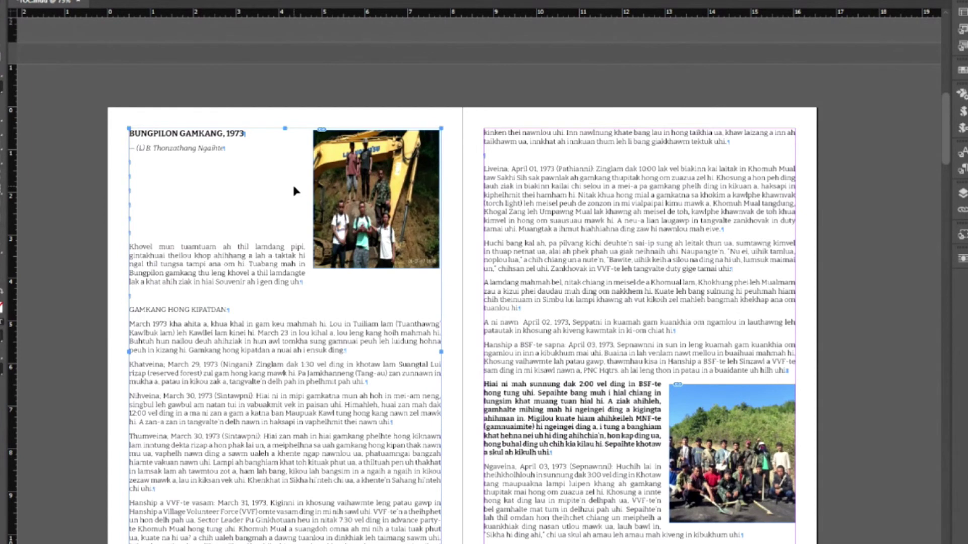
- Add two more returns to push 'Khovel' below the excavator photo
{"action": "double_click", "coordinate": [294, 188]}
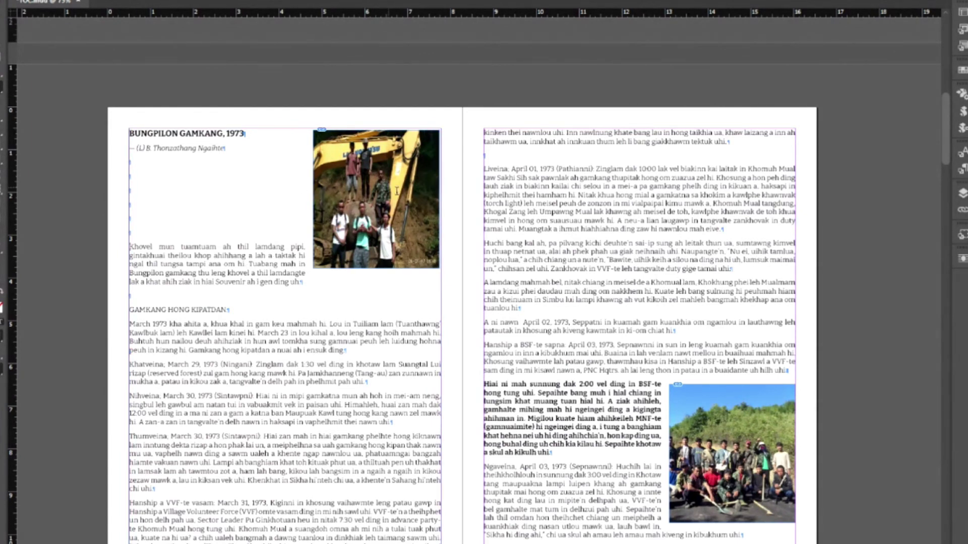
{"action": "scroll", "coordinate": [303, 188], "scroll_direction": "down", "scroll_amount": 3}
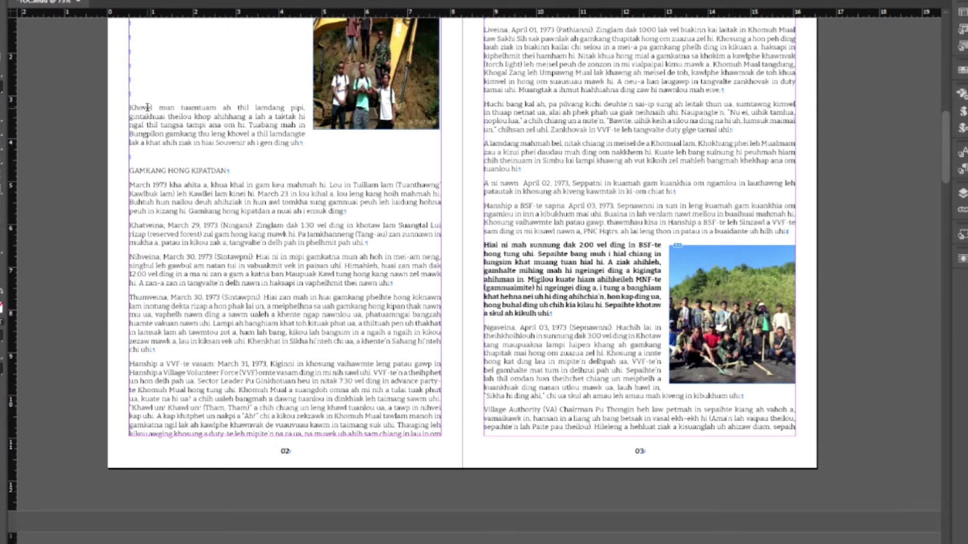
{"action": "key", "text": "Return"}
{"action": "key", "text": "Return"}
{"action": "key", "text": "Return"}
{"action": "key", "text": "Return"}
{"action": "key", "text": "Return"}
{"action": "key", "text": "Return"}
{"action": "key", "text": "Return"}
{"action": "key", "text": "Return"}
{"action": "key", "text": "Return"}
{"action": "key", "text": "Return"}
{"action": "key", "text": "Return"}
{"action": "key", "text": "Return"}
{"action": "key", "text": "Return"}
{"action": "key", "text": "Return"}
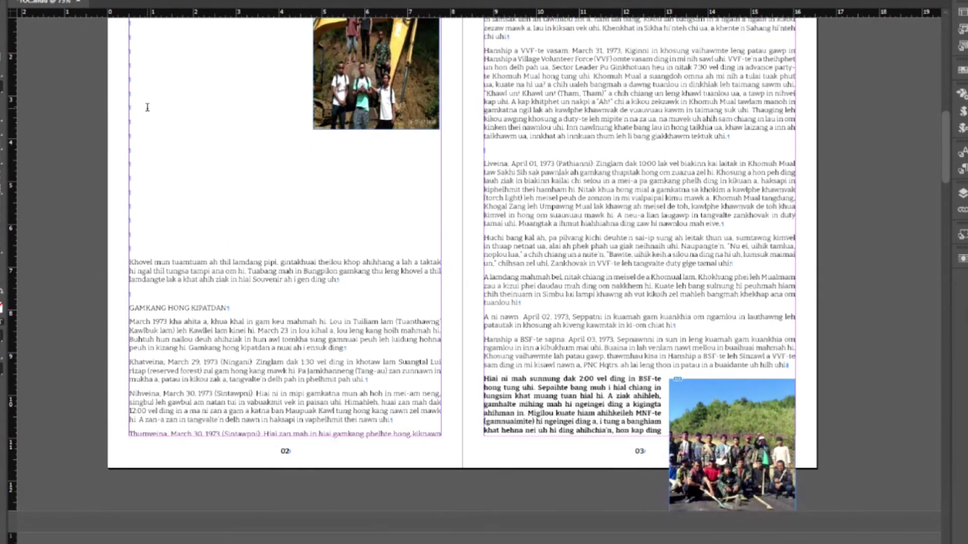
{"action": "key", "text": "Return"}
{"action": "key", "text": "Return"}
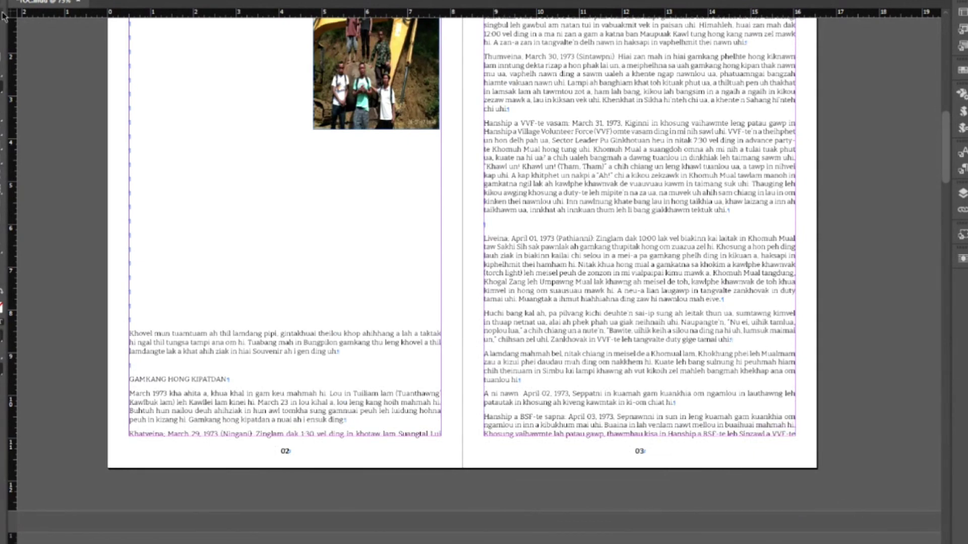
{"action": "scroll", "coordinate": [825, 359], "scroll_direction": "down", "scroll_amount": 3}
{"action": "scroll", "coordinate": [825, 358], "scroll_direction": "down", "scroll_amount": 4}
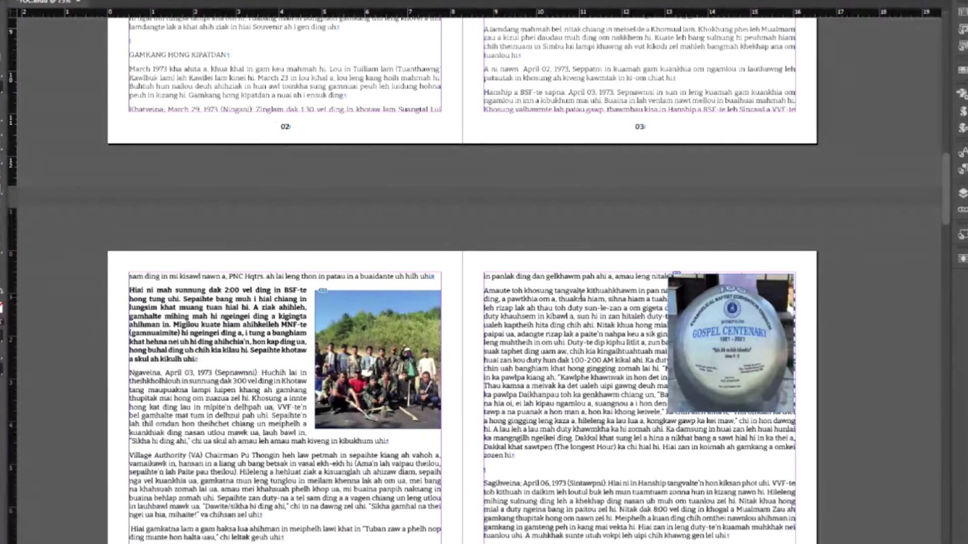
{"action": "scroll", "coordinate": [258, 202], "scroll_direction": "up", "scroll_amount": 6}
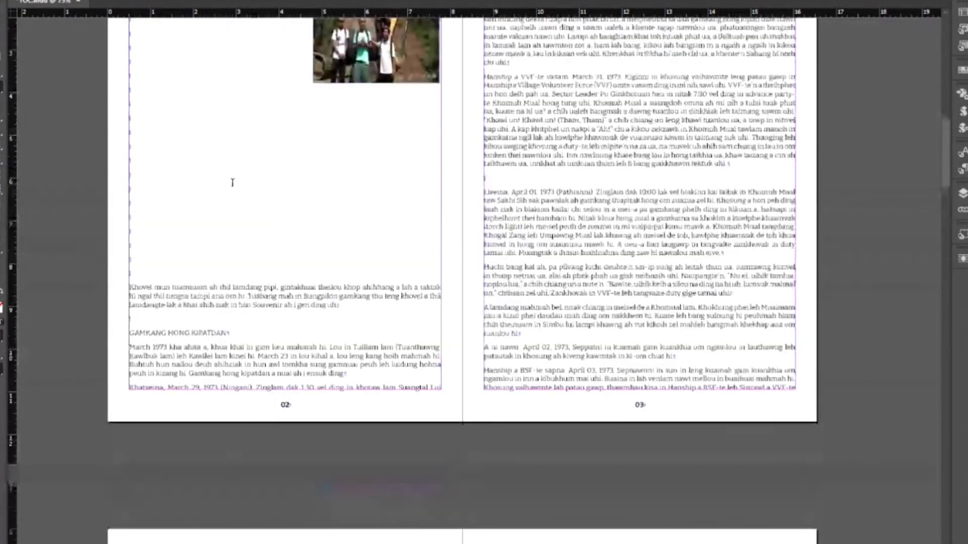
- Delete two surplus blank lines on page 02 and select the page 03 group photo
{"action": "left_click", "coordinate": [144, 194]}
{"action": "key", "text": "BackSpace"}
{"action": "key", "text": "BackSpace"}
{"action": "key", "text": "BackSpace"}
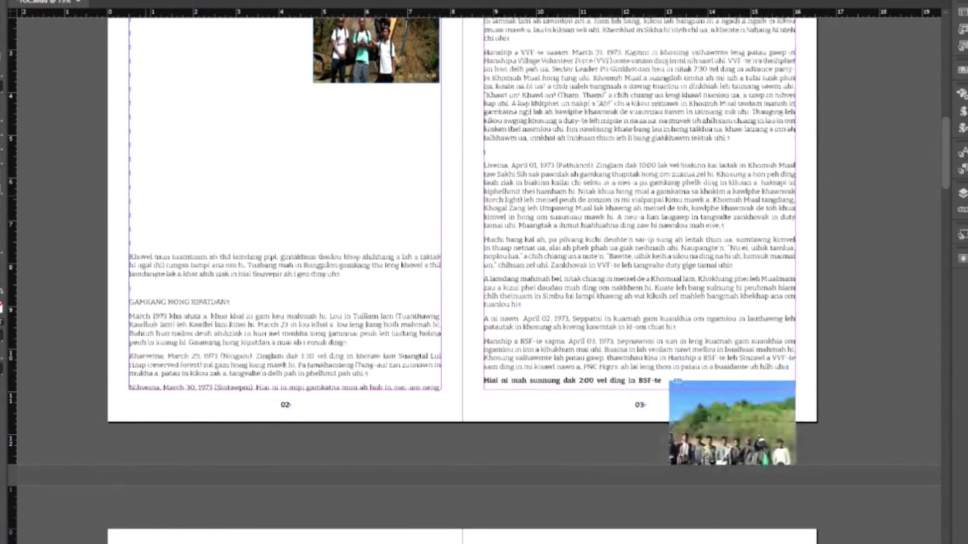
{"action": "key", "text": "BackSpace"}
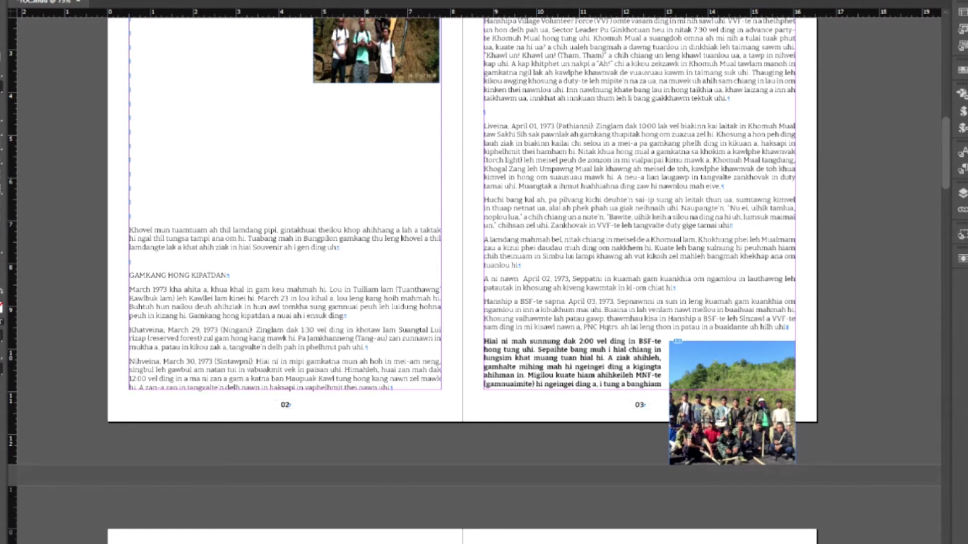
{"action": "left_click", "coordinate": [708, 348]}
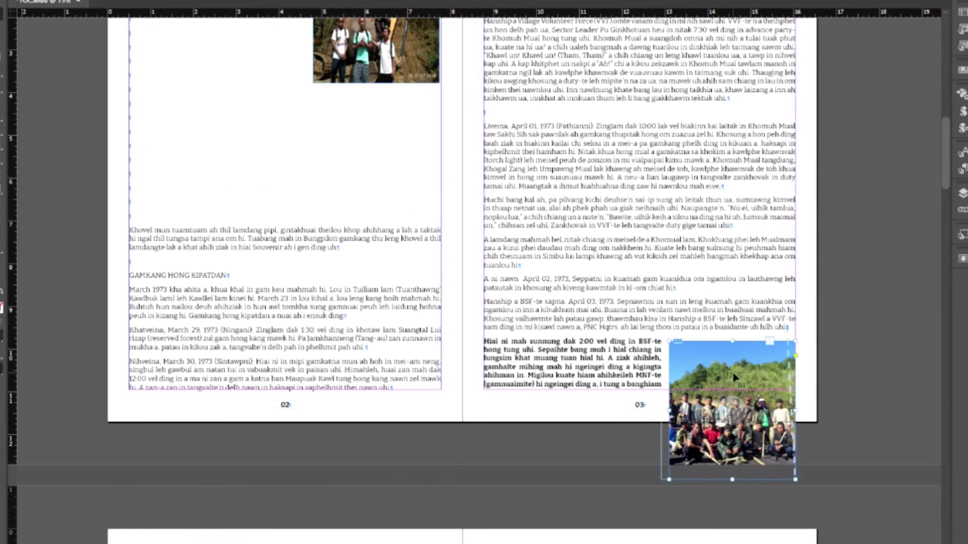
- Move the group photo up and release it from its text anchor
{"action": "left_click_drag", "start_coordinate": [734, 377], "coordinate": [735, 286]}
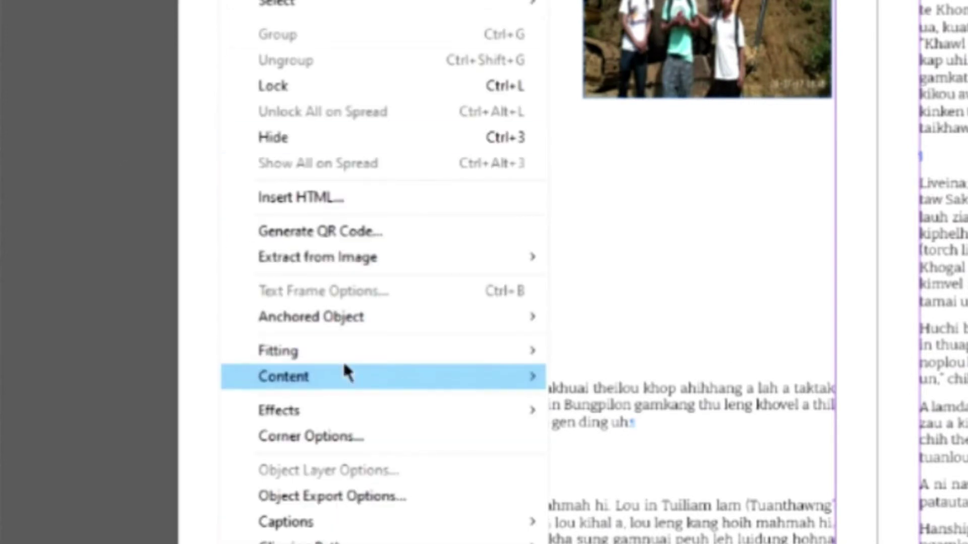
{"action": "mouse_move", "coordinate": [372, 325]}
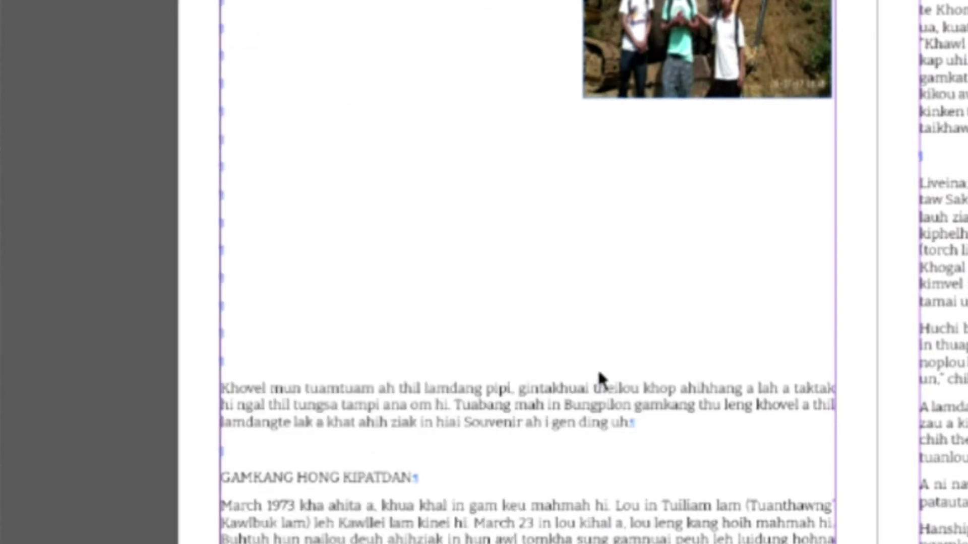
{"action": "left_click", "coordinate": [600, 368]}
- Raise the freed group photo slightly so the paragraphs wrap beside it
{"action": "left_click", "coordinate": [767, 281]}
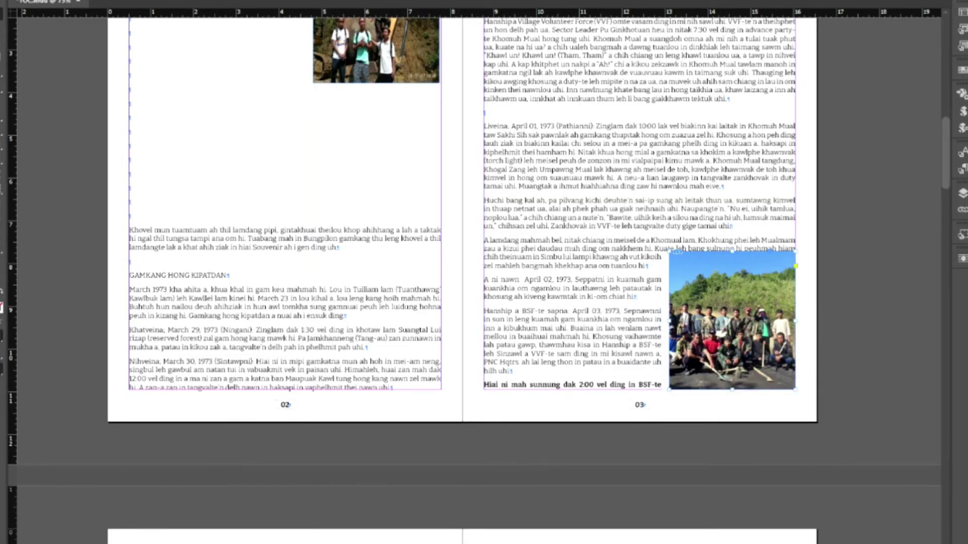
{"action": "left_click", "coordinate": [858, 301]}
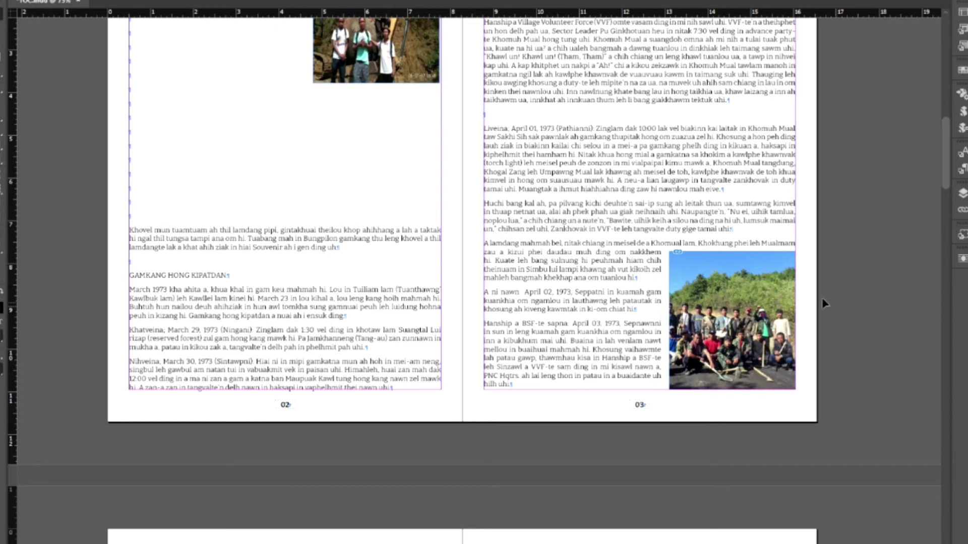
{"action": "left_click", "coordinate": [769, 250]}
{"action": "left_click_drag", "start_coordinate": [769, 249], "coordinate": [752, 241]}
{"action": "left_click", "coordinate": [886, 277]}
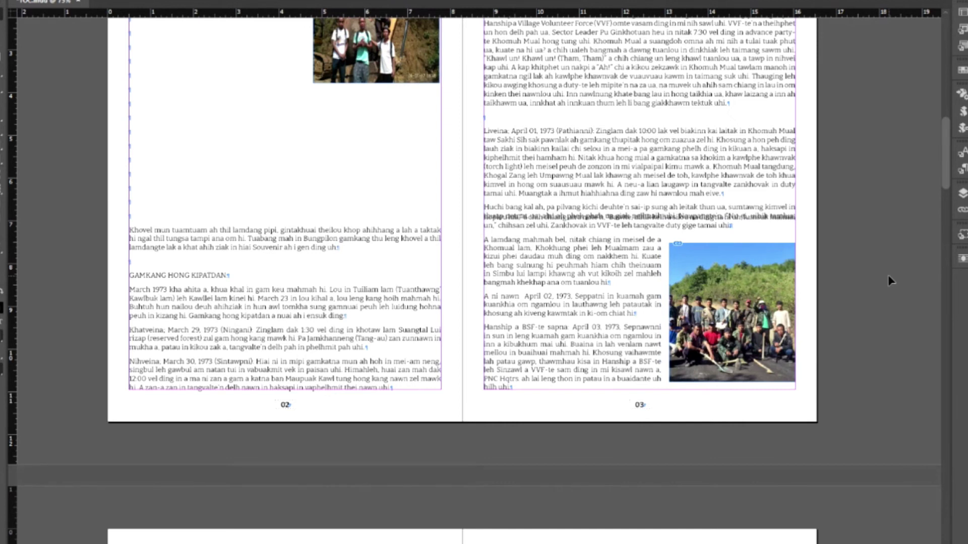
{"action": "scroll", "coordinate": [888, 274], "scroll_direction": "up", "scroll_amount": 3}
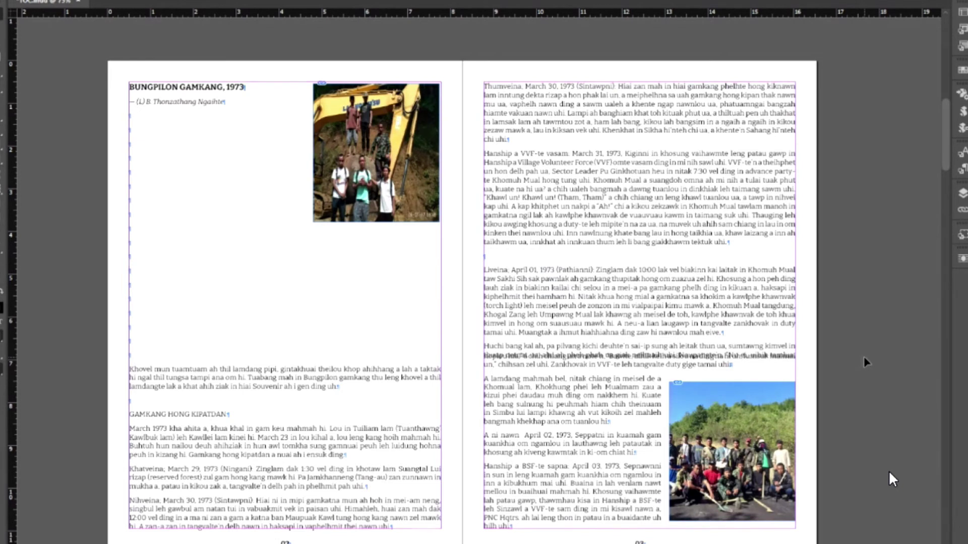
- Delete the blank lines above 'Khovel' and check the spread in Preview mode
{"action": "left_click", "coordinate": [137, 358]}
{"action": "key", "text": "BackSpace"}
{"action": "key", "text": "BackSpace"}
{"action": "key", "text": "BackSpace"}
{"action": "key", "text": "BackSpace"}
{"action": "key", "text": "BackSpace"}
{"action": "key", "text": "BackSpace"}
{"action": "key", "text": "BackSpace"}
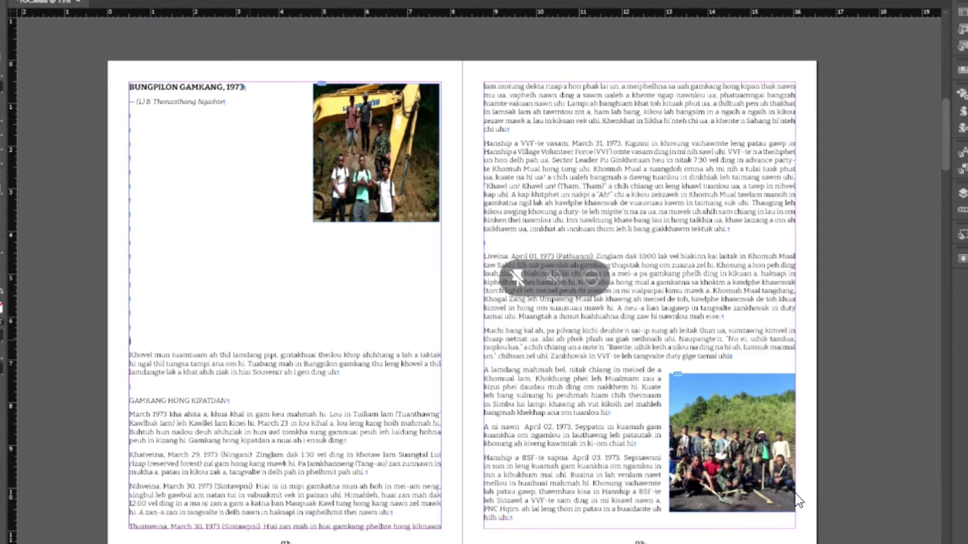
{"action": "key", "text": "BackSpace"}
{"action": "key", "text": "BackSpace"}
{"action": "key", "text": "BackSpace"}
{"action": "key", "text": "BackSpace"}
{"action": "key", "text": "BackSpace"}
{"action": "key", "text": "BackSpace"}
{"action": "key", "text": "BackSpace"}
{"action": "key", "text": "BackSpace"}
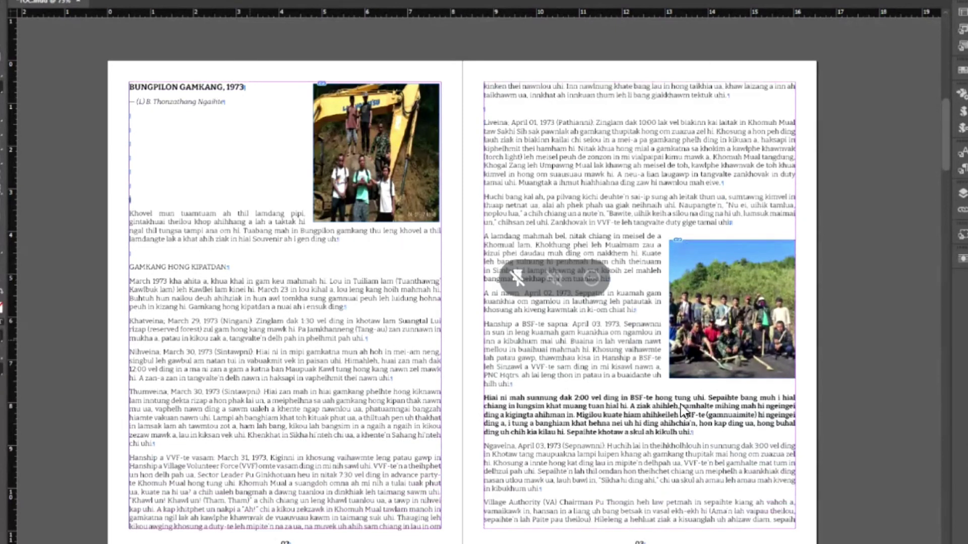
{"action": "key", "text": "BackSpace"}
{"action": "key", "text": "BackSpace"}
{"action": "key", "text": "BackSpace"}
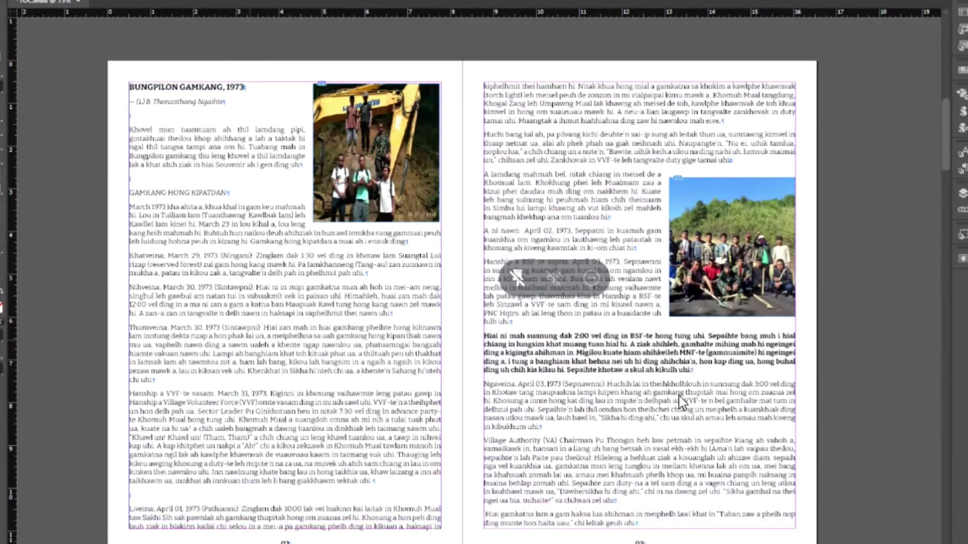
{"action": "left_click", "coordinate": [1, 14]}
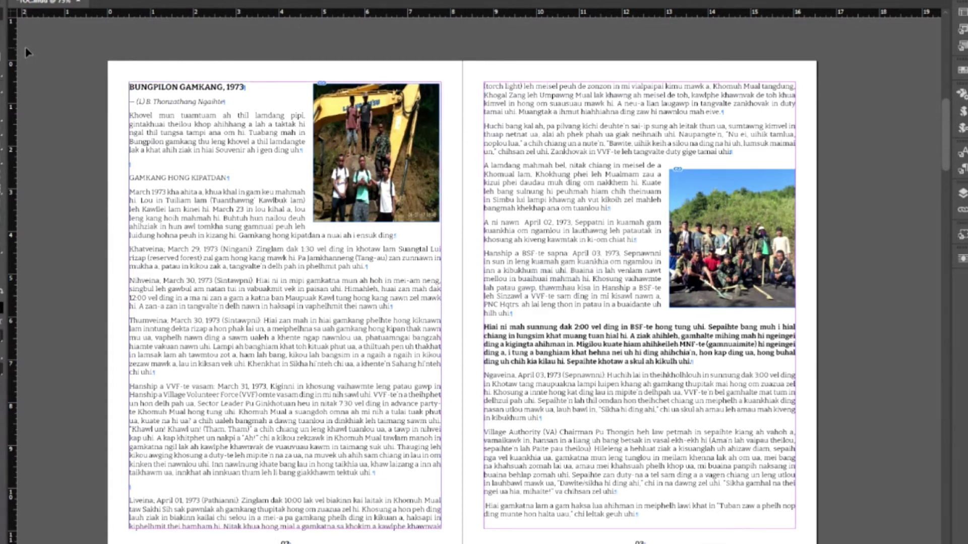
{"action": "key", "text": "w"}
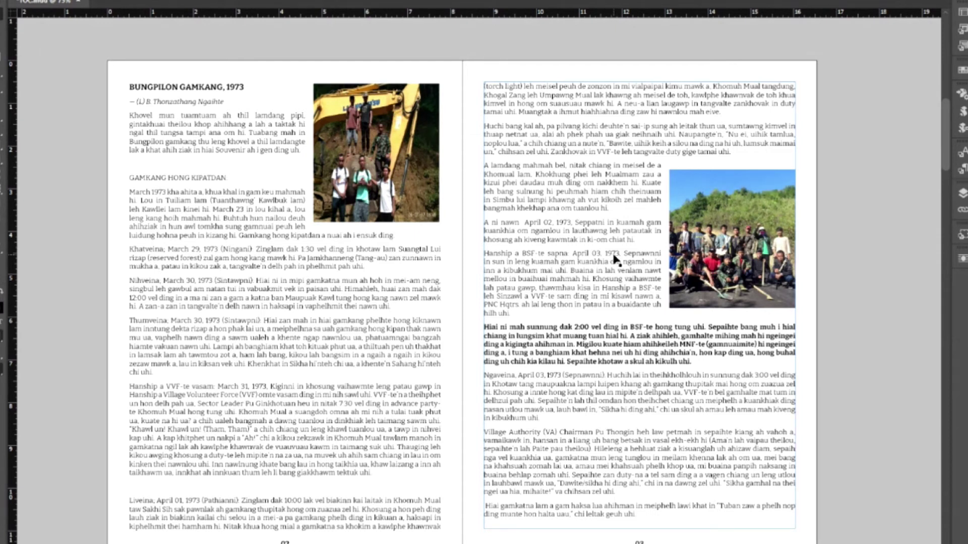
{"action": "key", "text": "w"}
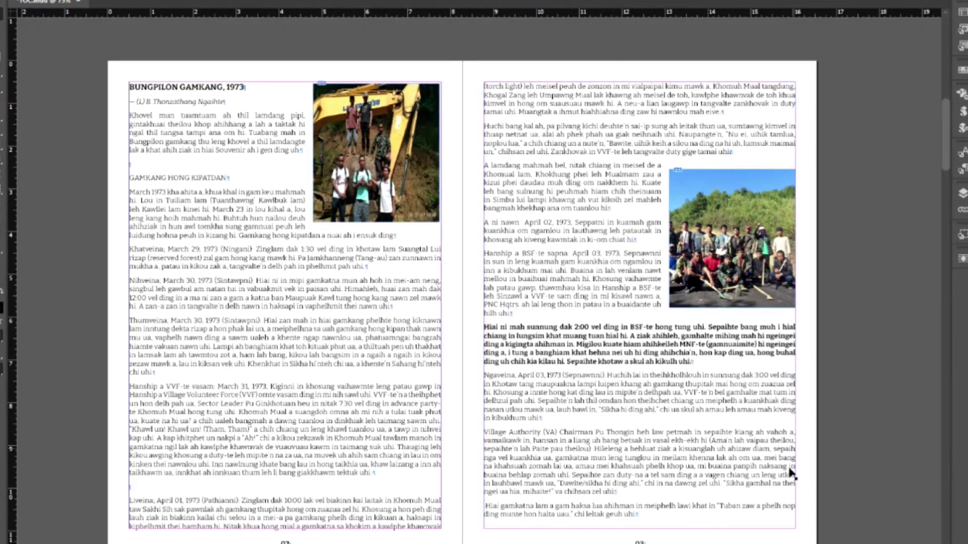
- Paste the opening lines of the 'A lamdang' paragraph into a new text frame
{"action": "scroll", "coordinate": [479, 302], "scroll_direction": "right", "scroll_amount": 4}
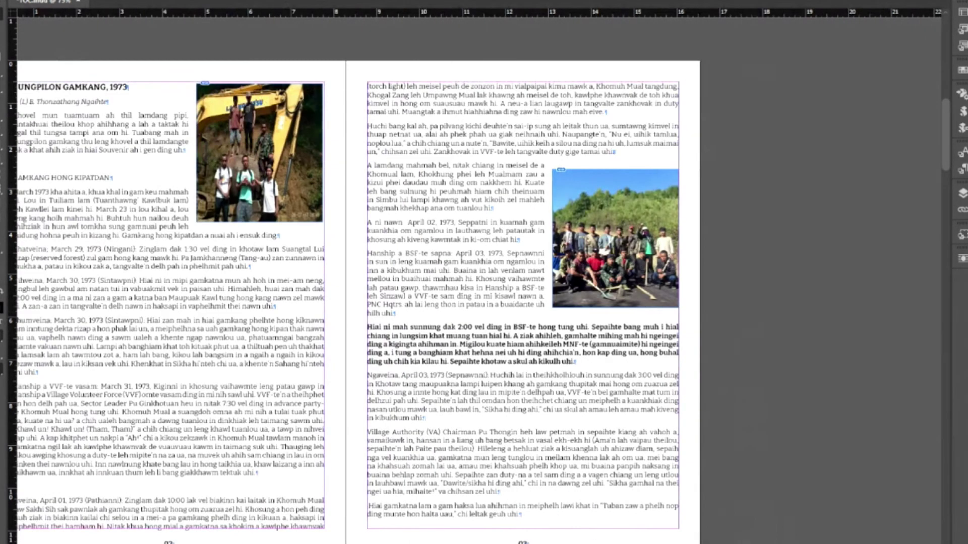
{"action": "left_click_drag", "start_coordinate": [726, 310], "coordinate": [888, 419]}
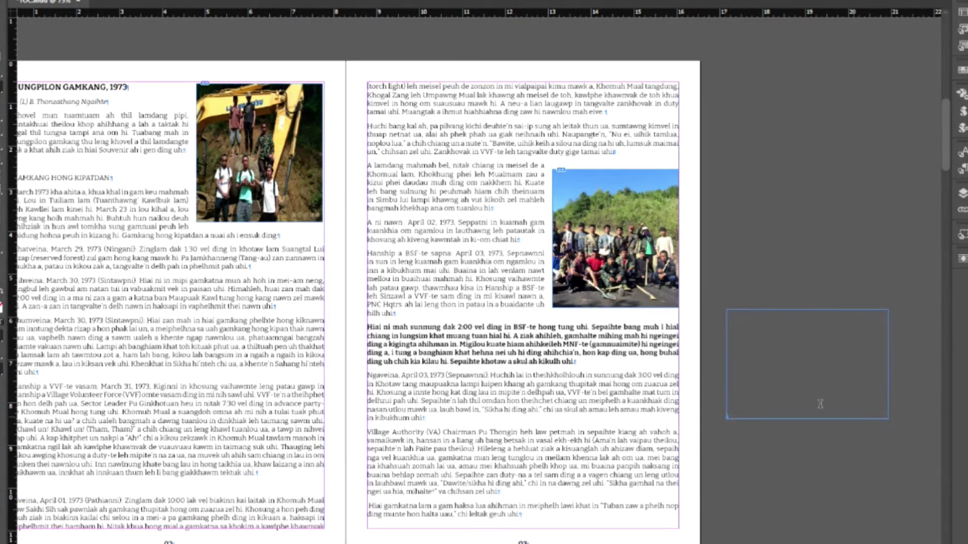
{"action": "left_click_drag", "start_coordinate": [367, 164], "coordinate": [519, 183]}
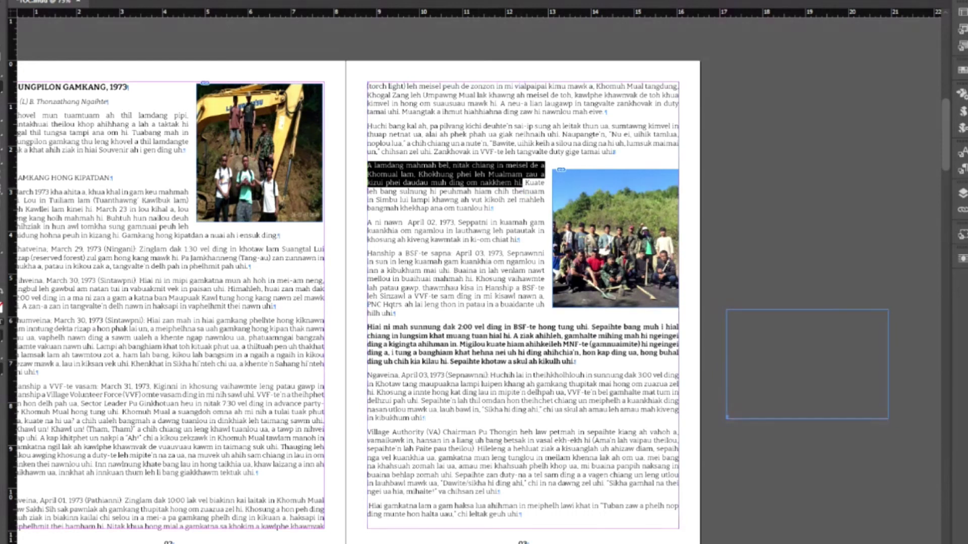
{"action": "left_click", "coordinate": [770, 334]}
{"action": "key", "text": "ctrl+v"}
{"action": "key", "text": "Escape"}
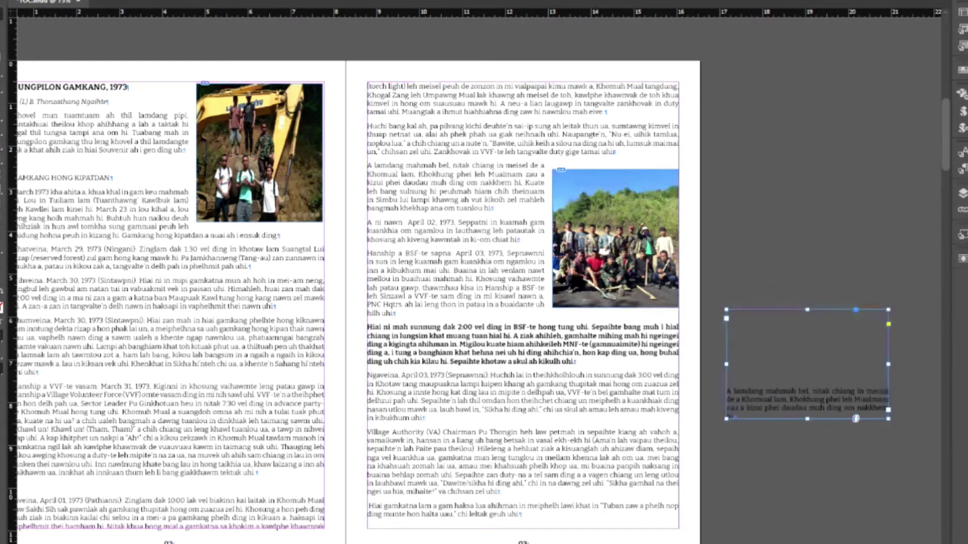
- Enlarge and bold the pull-quote text and place its frame over the page 02 body text
{"action": "key", "text": "ctrl+shift+period"}
{"action": "key", "text": "ctrl+shift+period"}
{"action": "key", "text": "ctrl+shift+period"}
{"action": "key", "text": "ctrl+shift+period"}
{"action": "key", "text": "ctrl+shift+period"}
{"action": "key", "text": "ctrl+shift+period"}
{"action": "key", "text": "ctrl+shift+period"}
{"action": "key", "text": "ctrl+shift+period"}
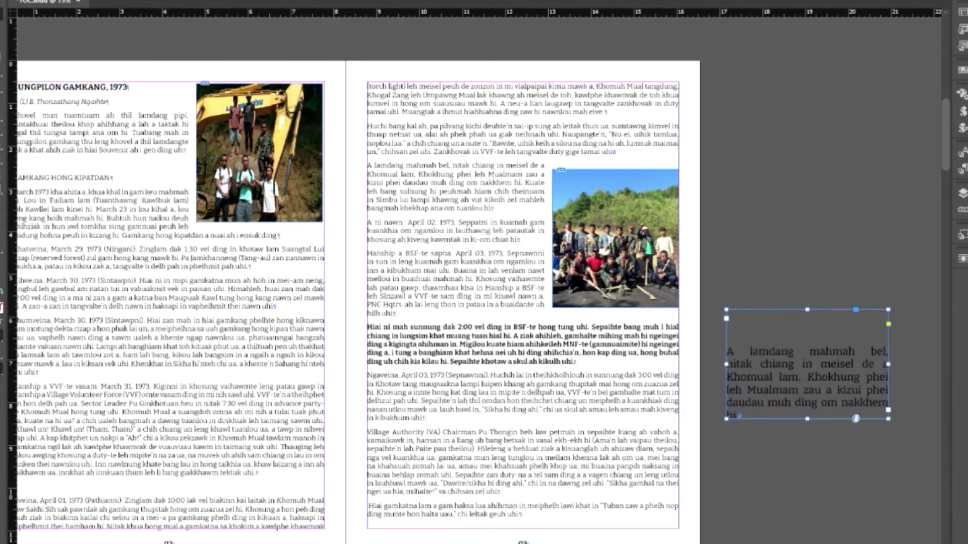
{"action": "key", "text": "ctrl+shift+period"}
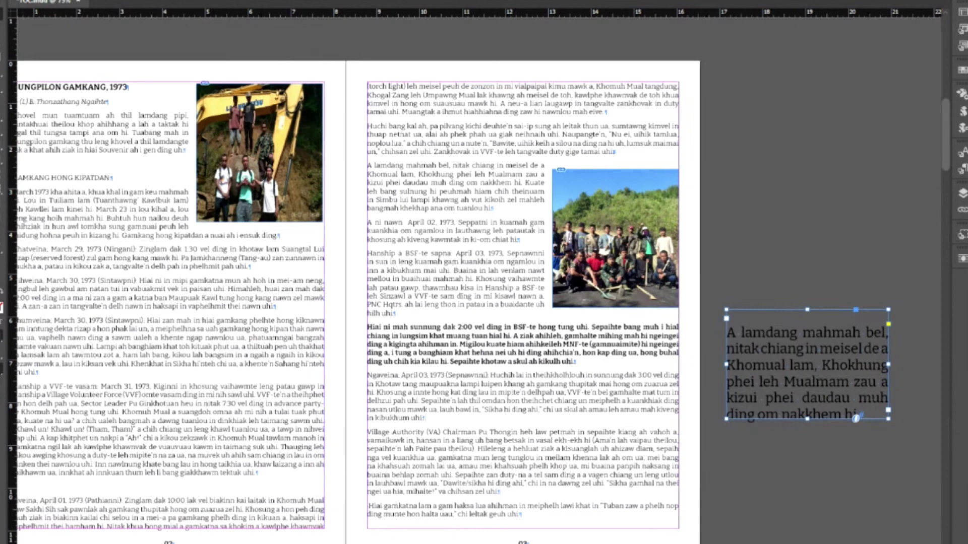
{"action": "key", "text": "ctrl+shift+b"}
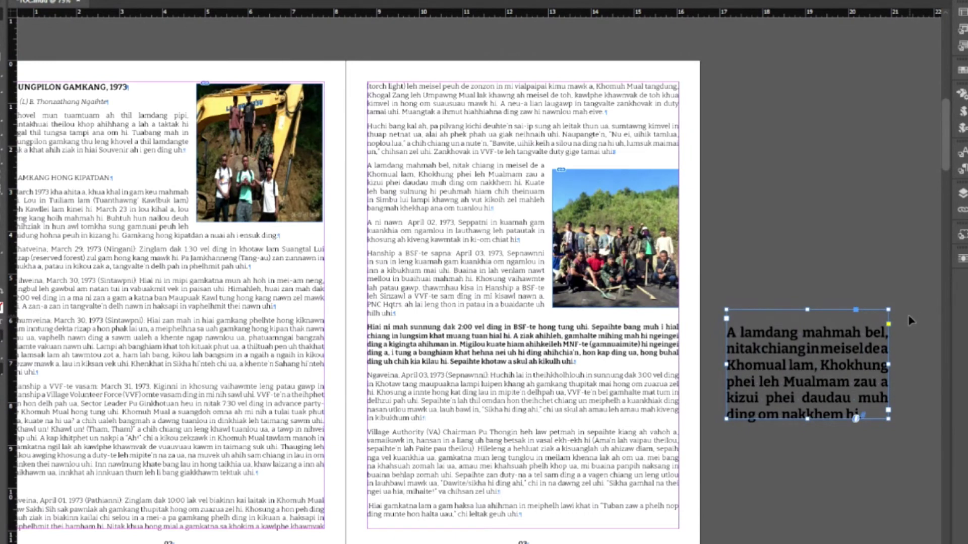
{"action": "left_click_drag", "start_coordinate": [820, 359], "coordinate": [253, 368]}
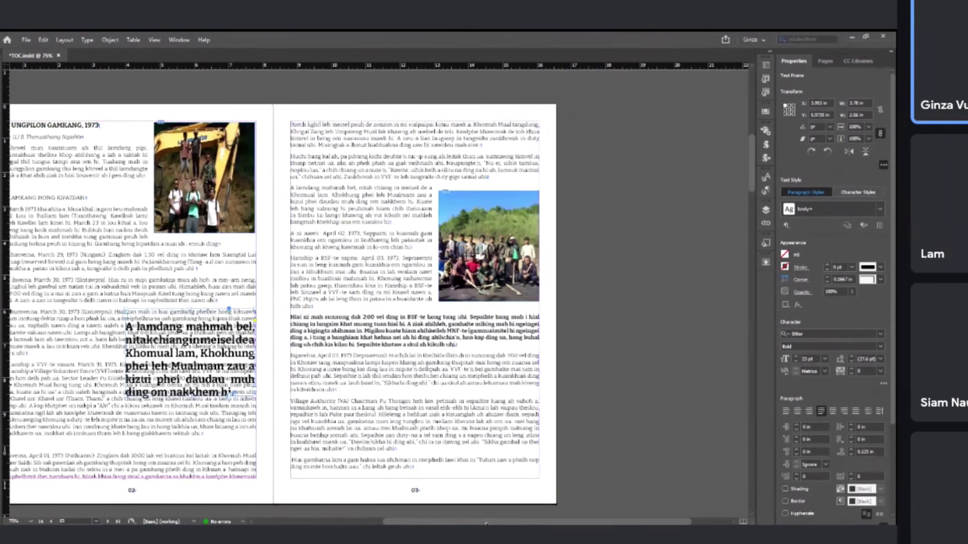
{"action": "scroll", "coordinate": [421, 413], "scroll_direction": "left", "scroll_amount": 4}
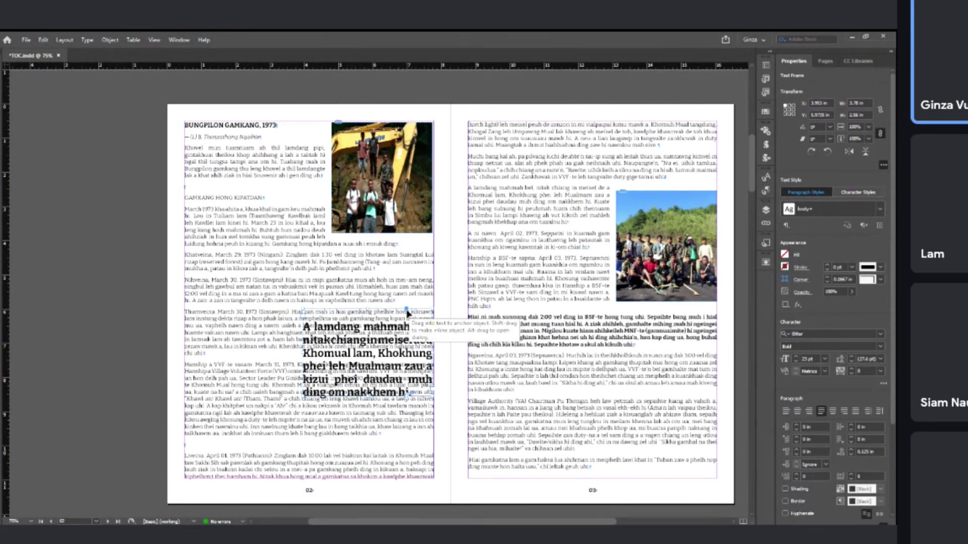
- Apply Wrap around bounding box to the pull-quote frame with 0.25 in offsets on all sides
{"action": "left_click", "coordinate": [416, 322]}
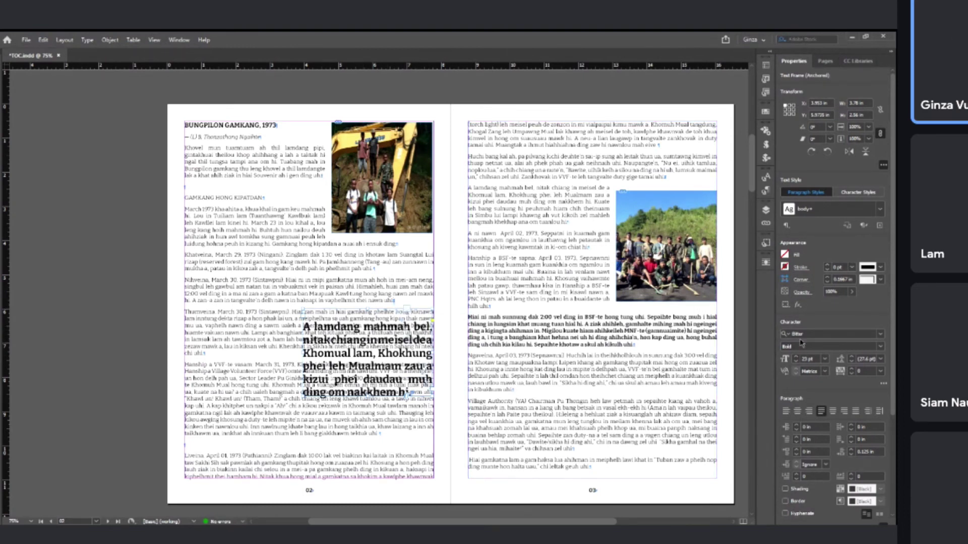
{"action": "scroll", "coordinate": [895, 344], "scroll_direction": "down", "scroll_amount": 2}
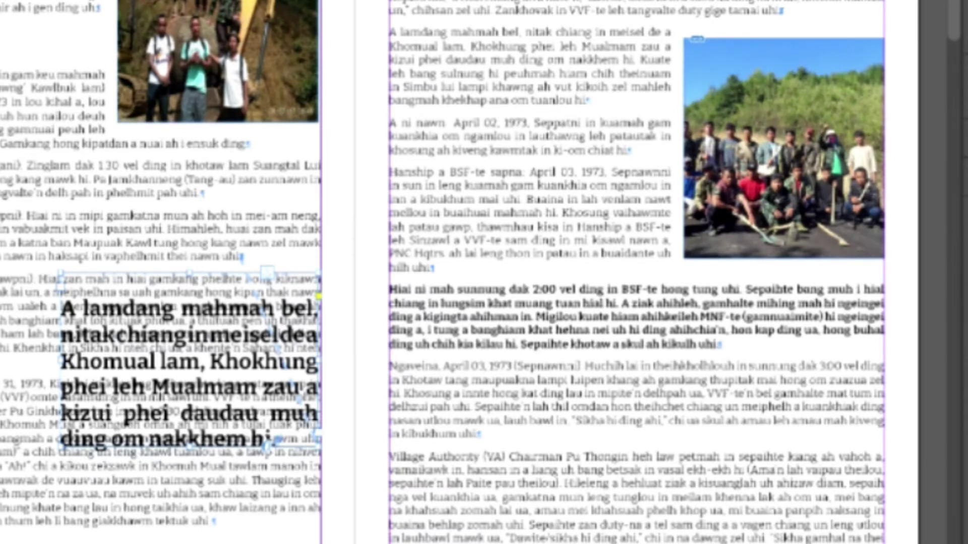
{"action": "key", "text": "ctrl+alt+w"}
{"action": "left_click", "coordinate": [778, 202]}
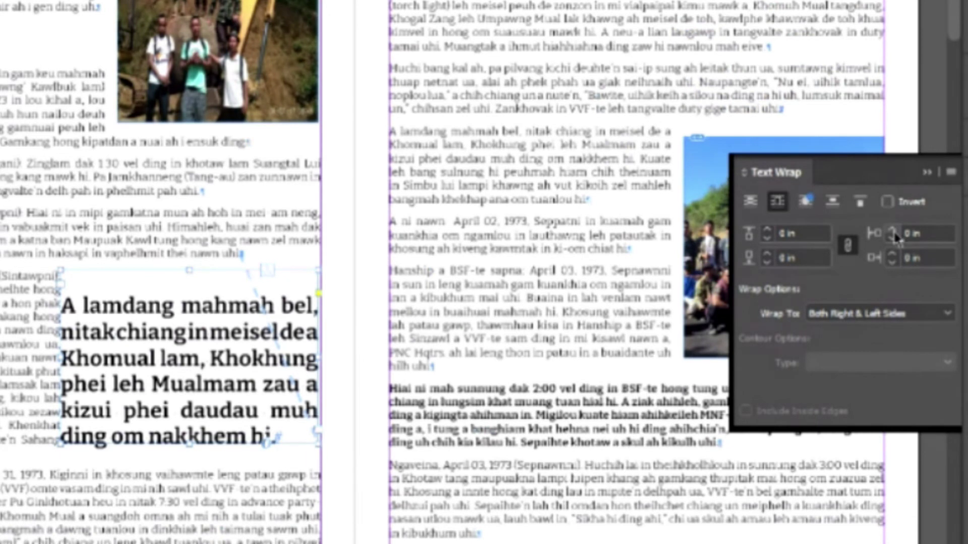
{"action": "left_click", "coordinate": [892, 230]}
{"action": "left_click", "coordinate": [892, 231]}
{"action": "left_click", "coordinate": [892, 230]}
{"action": "left_click", "coordinate": [892, 231]}
{"action": "key", "text": "ctrl+shift+a"}
{"action": "key", "text": "w"}
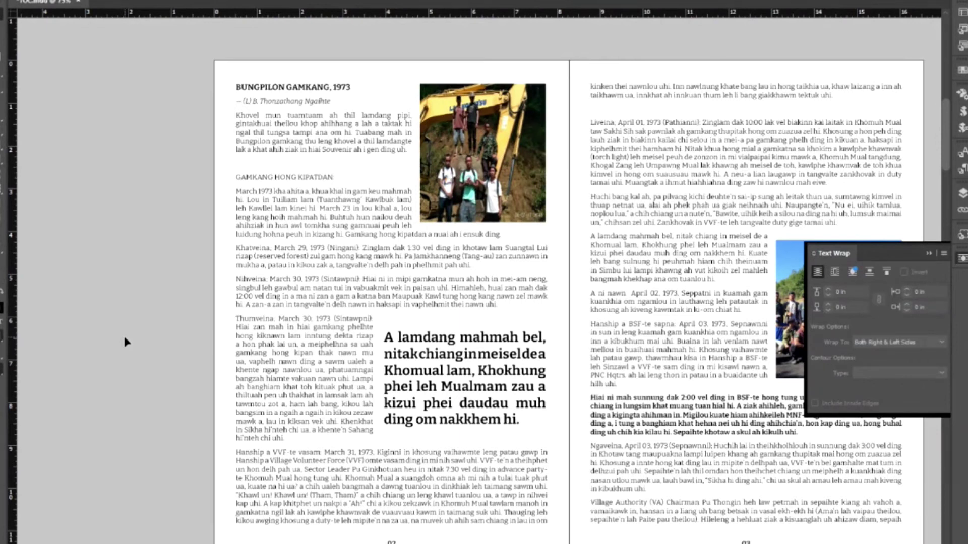
- Enclose the pull-quote text in opening and closing quotation marks
{"action": "double_click", "coordinate": [387, 337]}
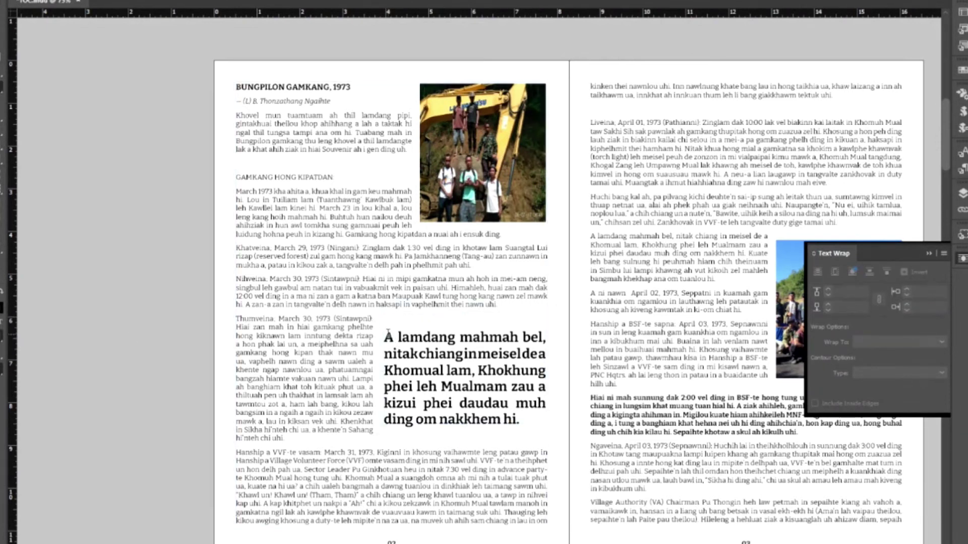
{"action": "type", "text": "\""}
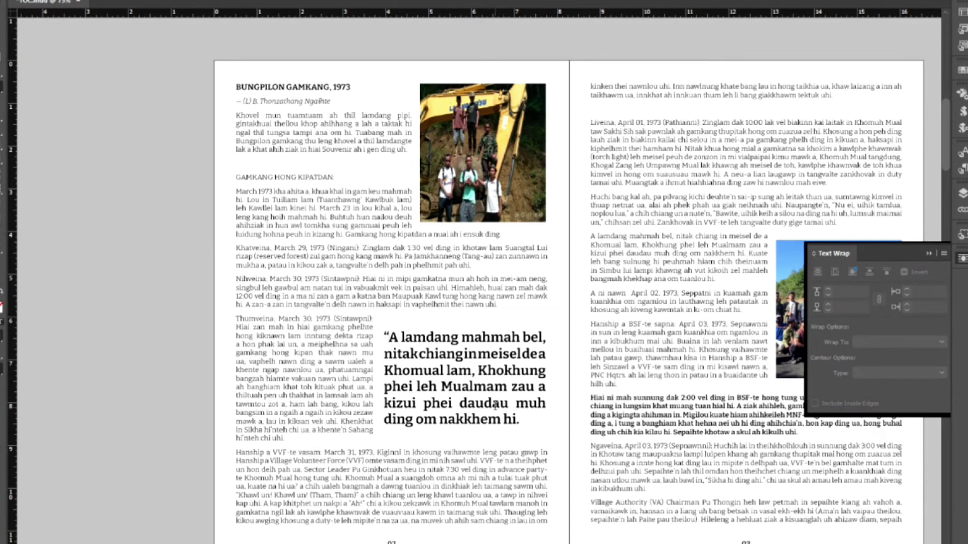
{"action": "left_click", "coordinate": [517, 418]}
{"action": "type", "text": "\""}
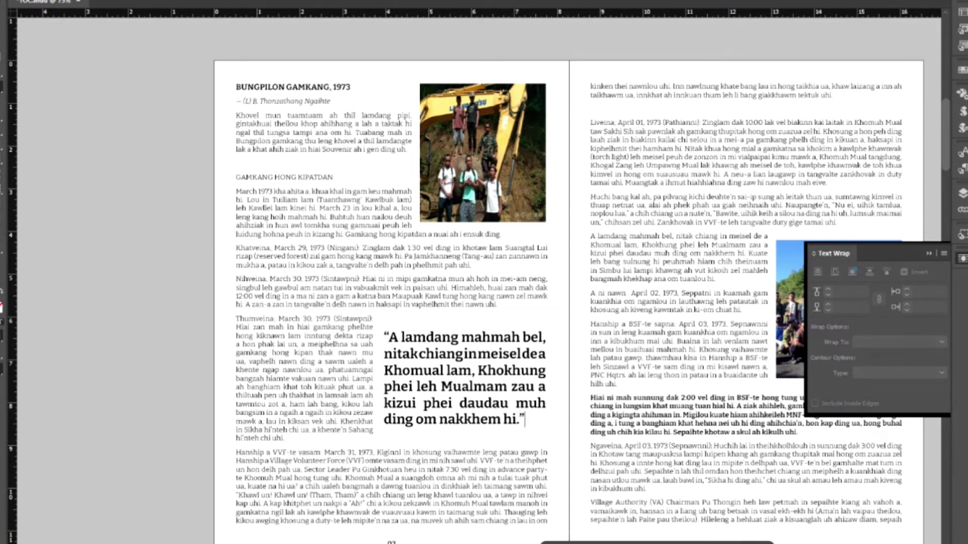
{"action": "key", "text": "Escape"}
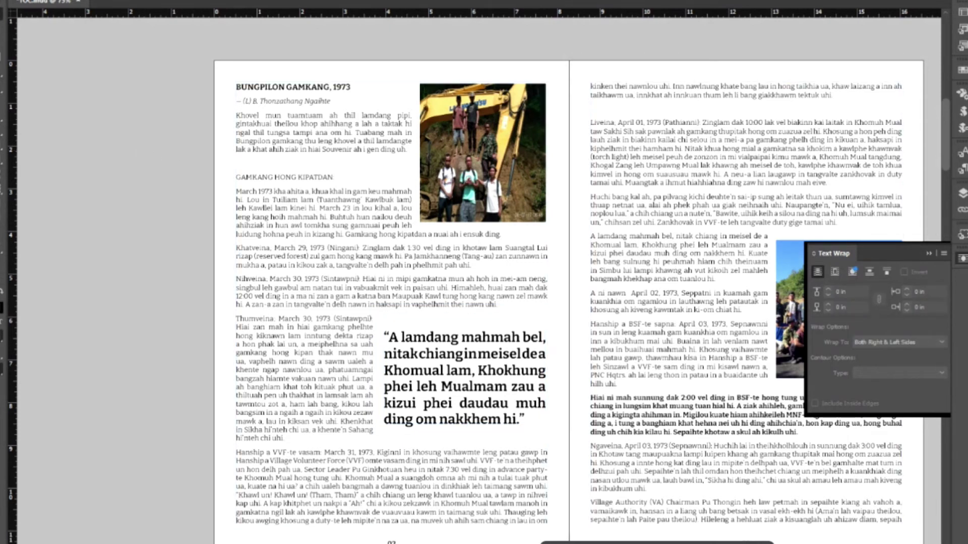
- Move the pull-quote frame left into the page 02 text column so text wraps both sides
{"action": "left_click", "coordinate": [674, 392]}
{"action": "scroll", "coordinate": [674, 392], "scroll_direction": "down", "scroll_amount": 3}
{"action": "left_click", "coordinate": [462, 313]}
{"action": "left_click_drag", "start_coordinate": [461, 313], "coordinate": [359, 316]}
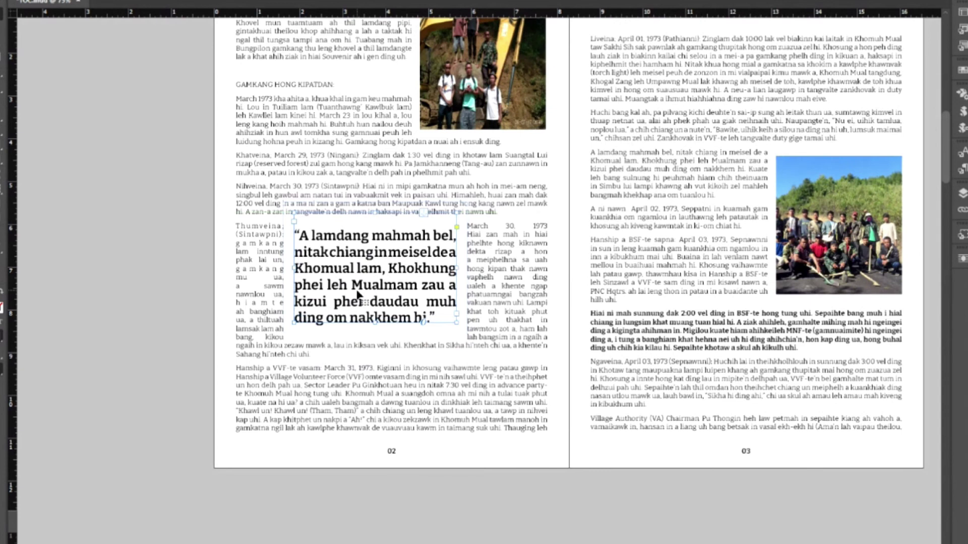
- Nudge the pull-quote frame slightly lower so page 02's body text wraps around it
{"action": "key", "text": "ctrl+z"}
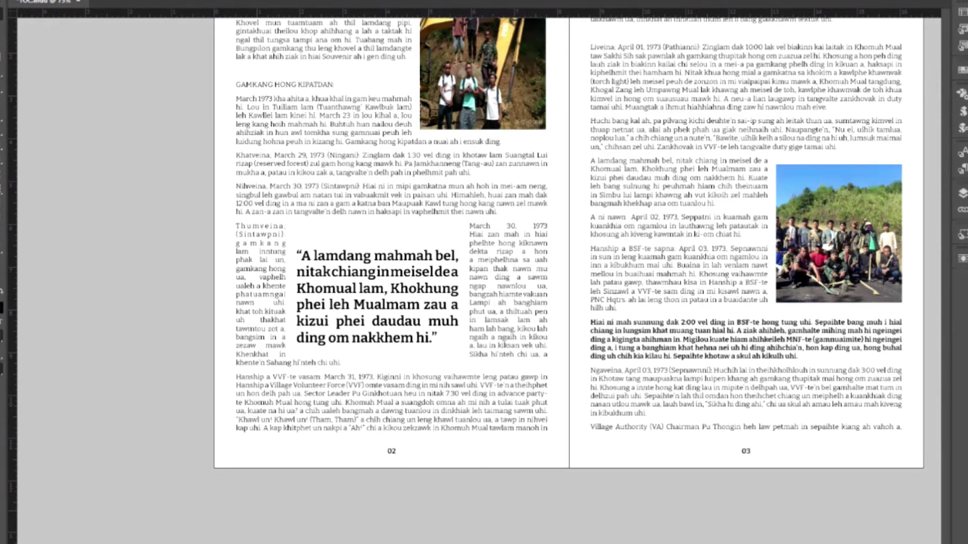
{"action": "scroll", "coordinate": [391, 393], "scroll_direction": "up", "scroll_amount": 3}
{"action": "scroll", "coordinate": [390, 393], "scroll_direction": "right", "scroll_amount": 1}
{"action": "scroll", "coordinate": [390, 393], "scroll_direction": "up", "scroll_amount": 3}
{"action": "key", "text": "alt+v"}
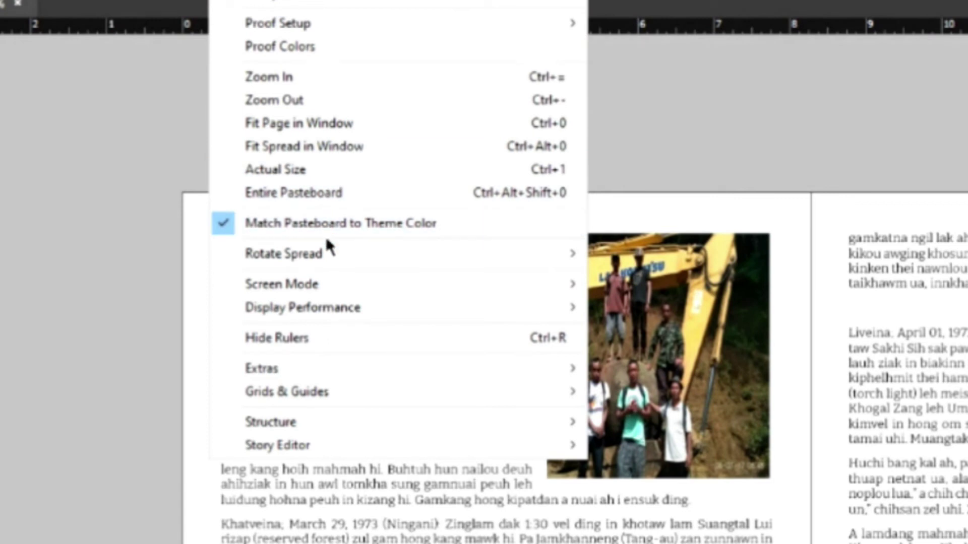
{"action": "mouse_move", "coordinate": [353, 307]}
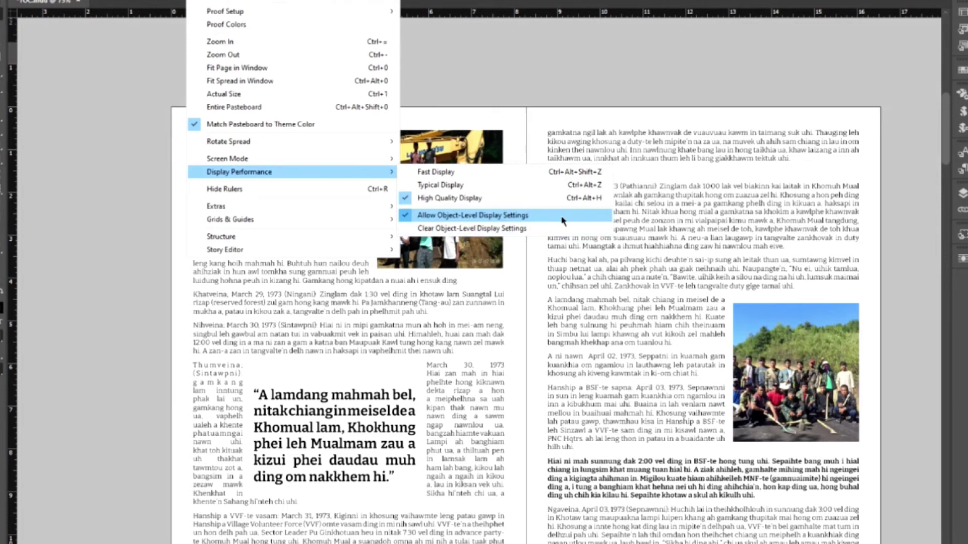
{"action": "left_click", "coordinate": [108, 205]}
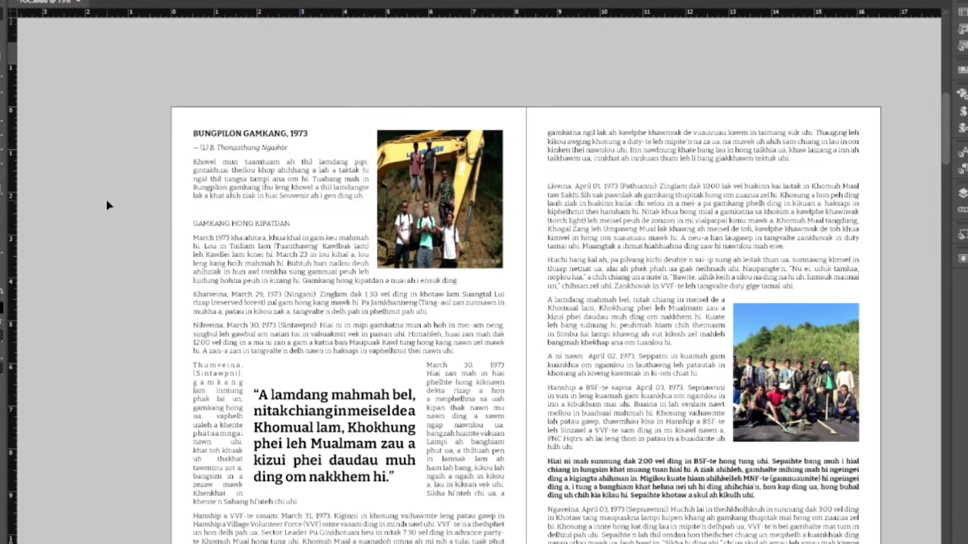
{"action": "left_click", "coordinate": [58, 0]}
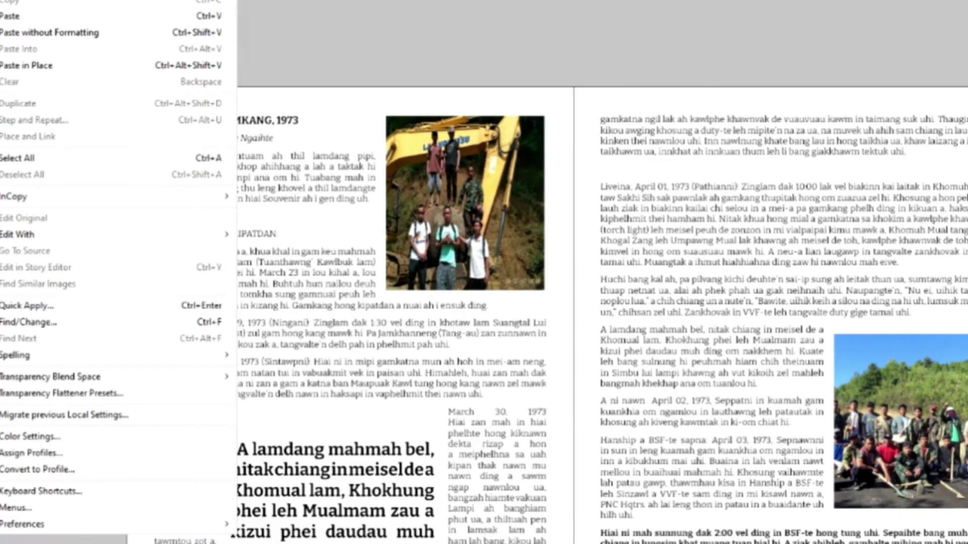
{"action": "mouse_move", "coordinate": [241, 458]}
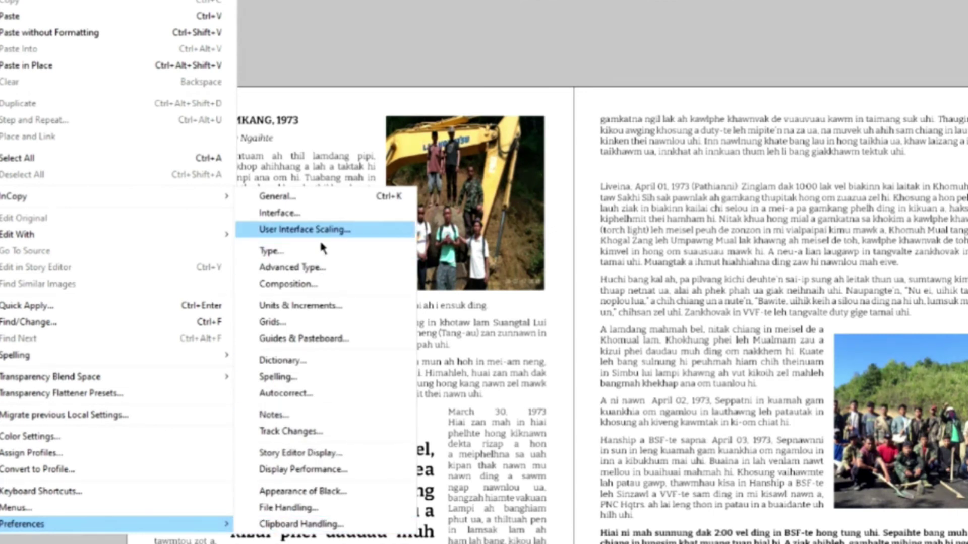
{"action": "left_click", "coordinate": [320, 202]}
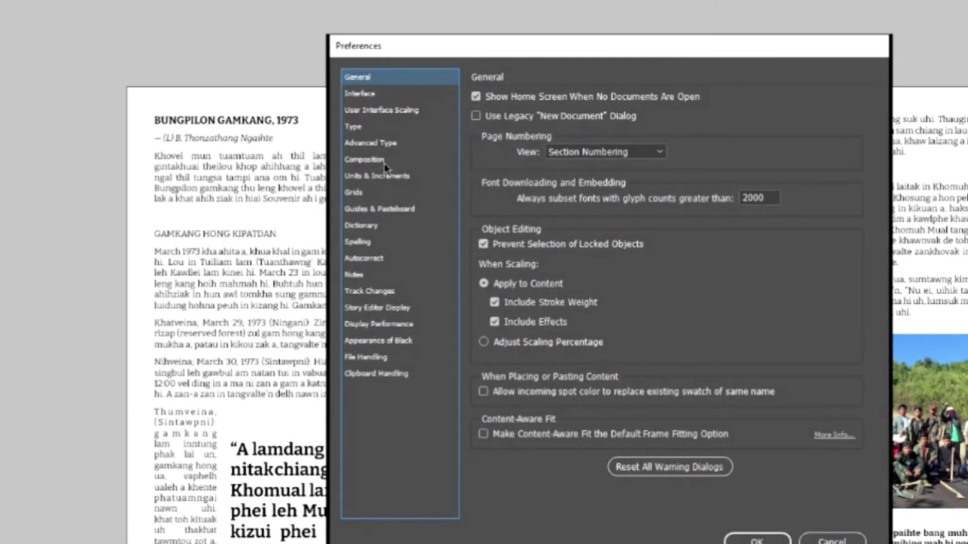
{"action": "left_click", "coordinate": [357, 99]}
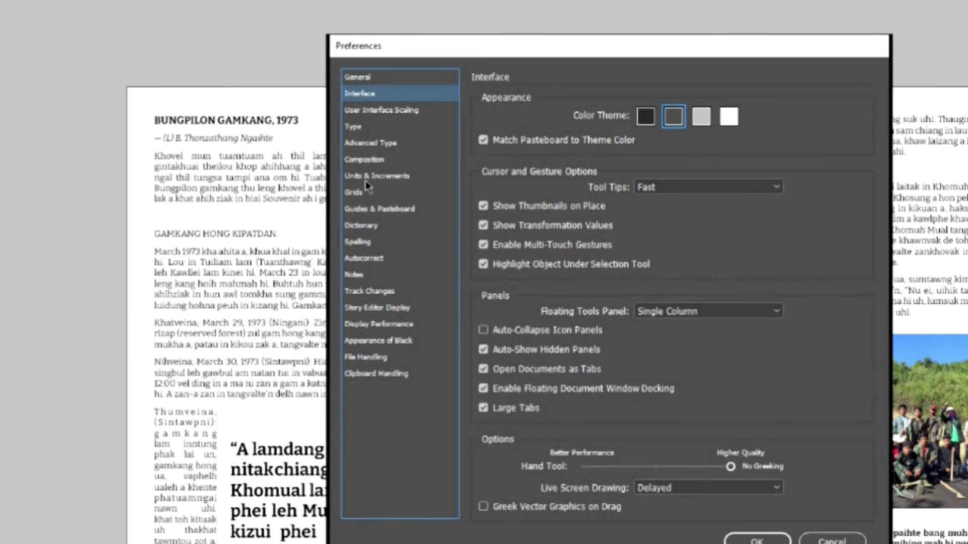
{"action": "left_click", "coordinate": [389, 326]}
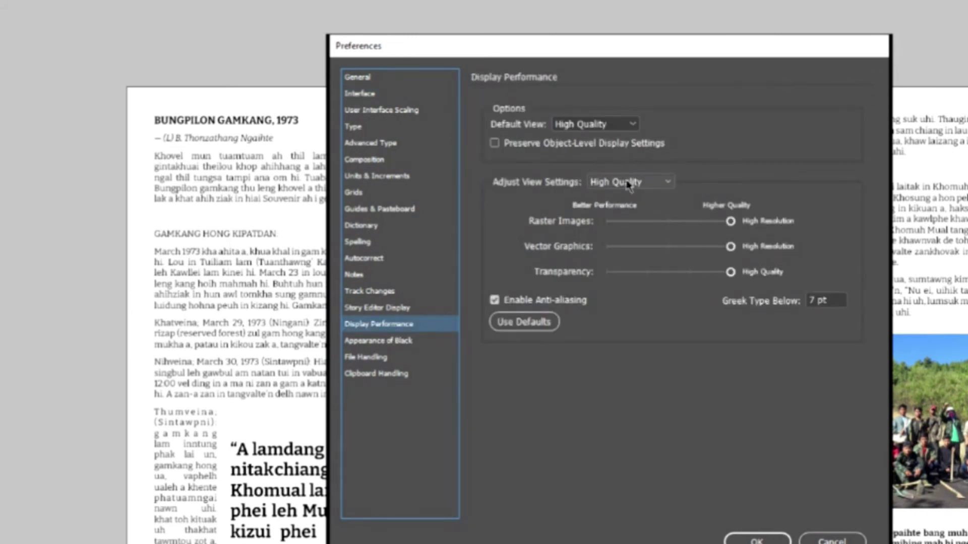
{"action": "left_click", "coordinate": [666, 184]}
{"action": "left_click", "coordinate": [664, 183]}
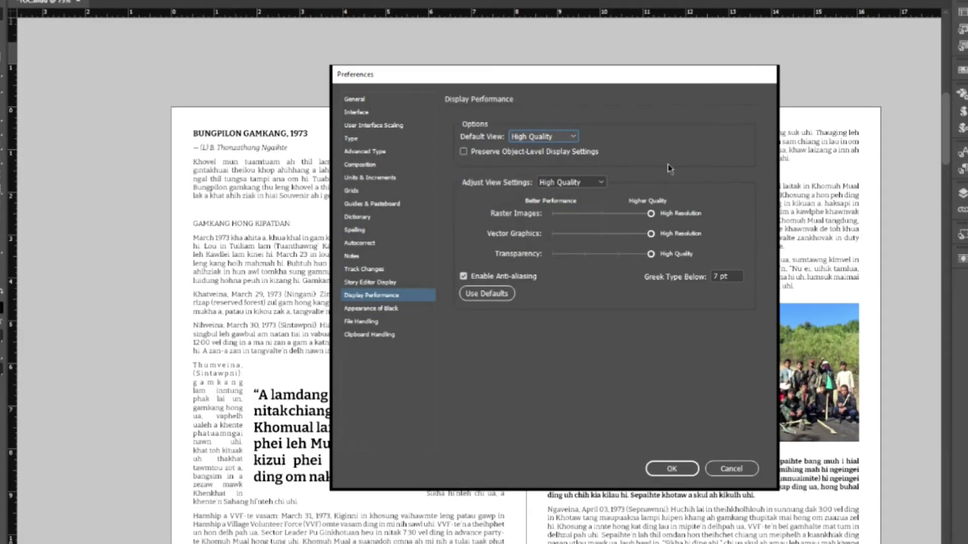
{"action": "left_click", "coordinate": [735, 469]}
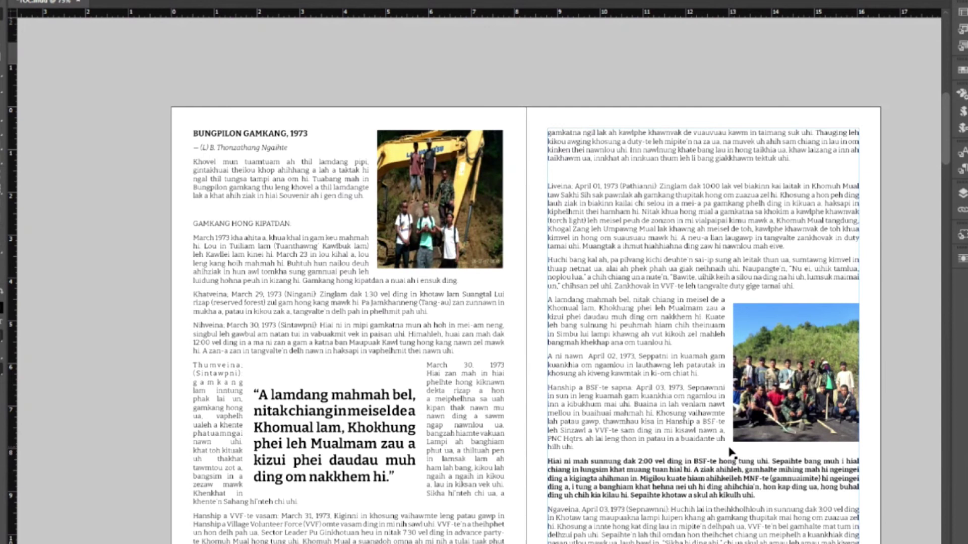
- Export the layout to the Desktop as TOC.pdf in Adobe PDF (Print) format
{"action": "left_click", "coordinate": [439, 200]}
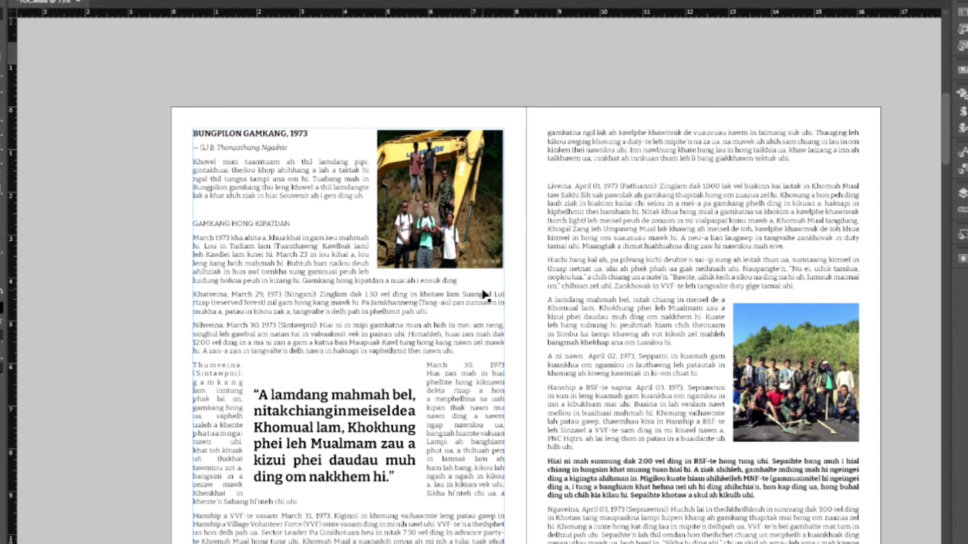
{"action": "left_click", "coordinate": [36, 1]}
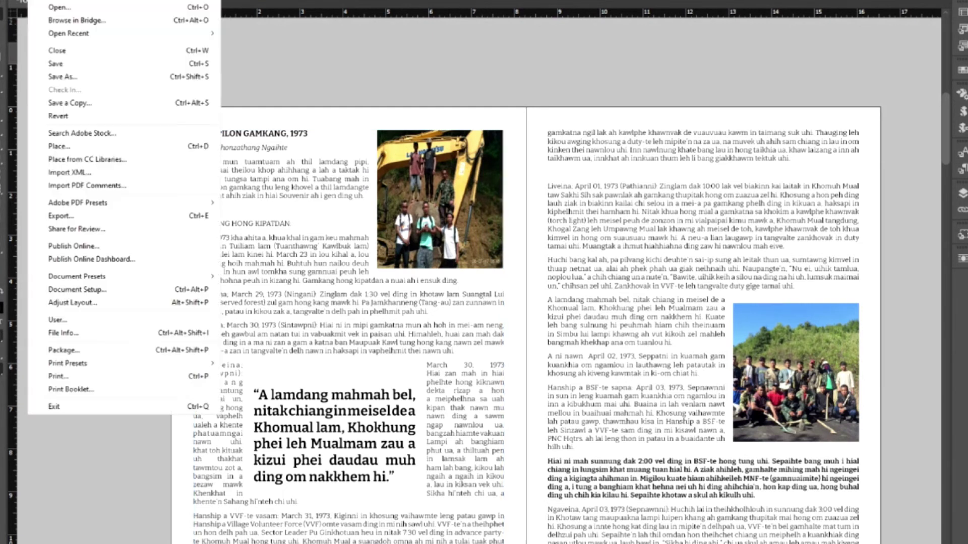
{"action": "left_click", "coordinate": [60, 216]}
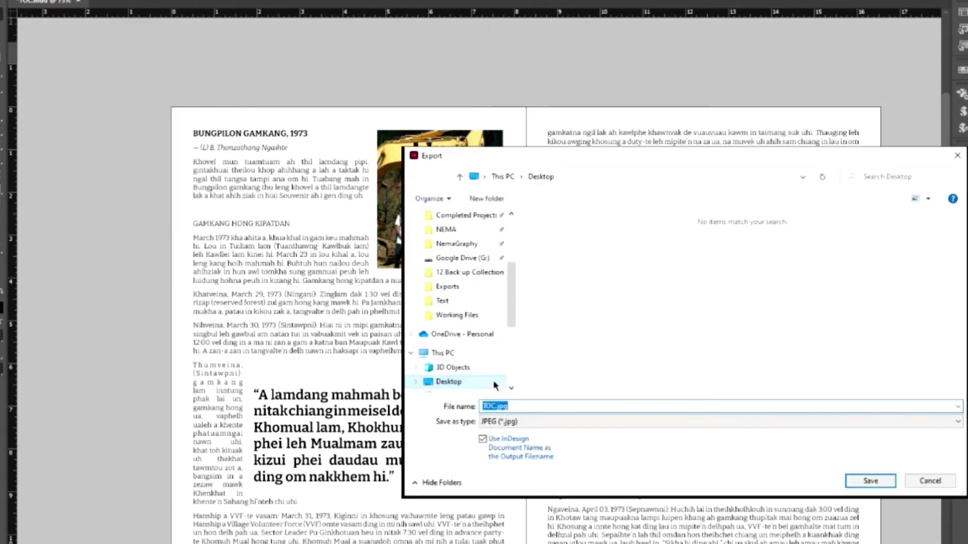
{"action": "left_click", "coordinate": [596, 421]}
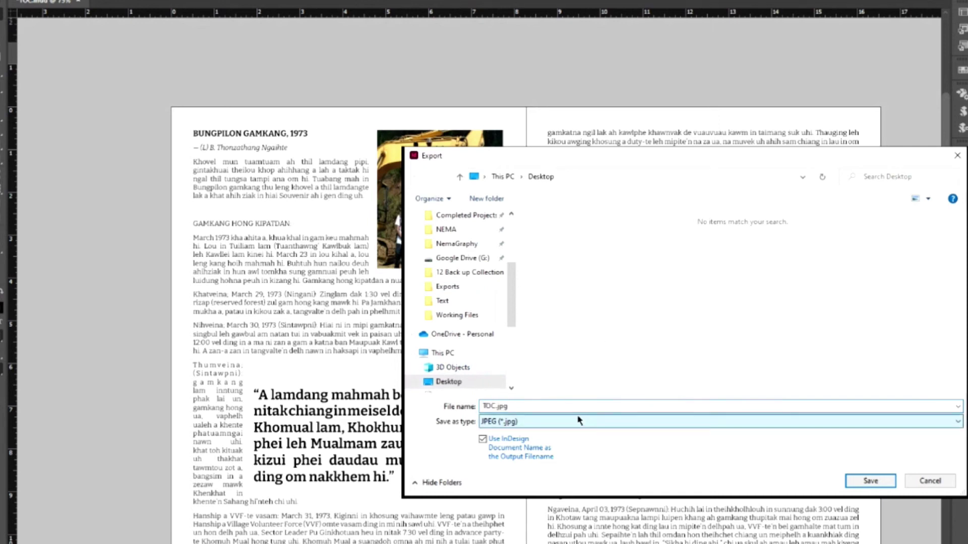
{"action": "key", "text": "Up"}
{"action": "left_click", "coordinate": [875, 481]}
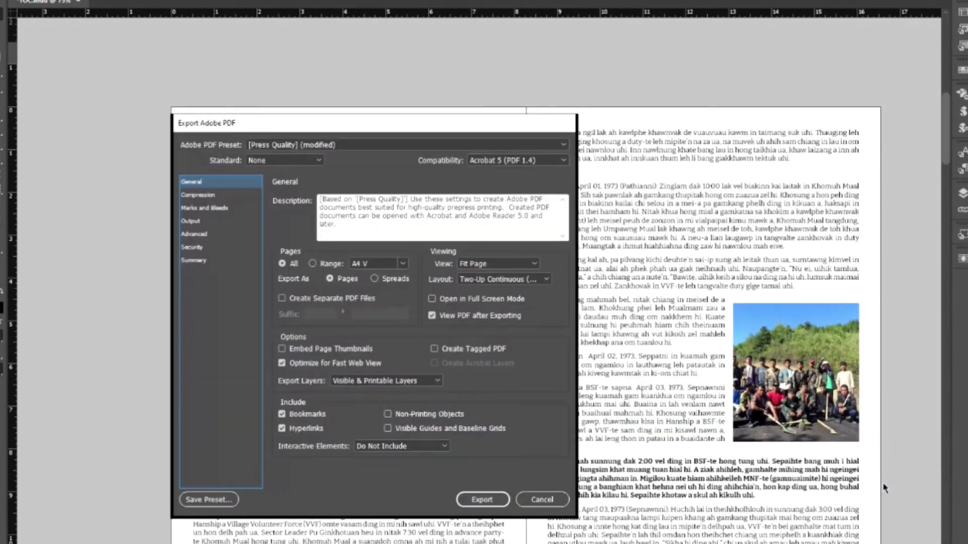
- Review the Output, General, Advanced and Compression panels, keeping grayscale image quality at Maximum
{"action": "left_click", "coordinate": [193, 224]}
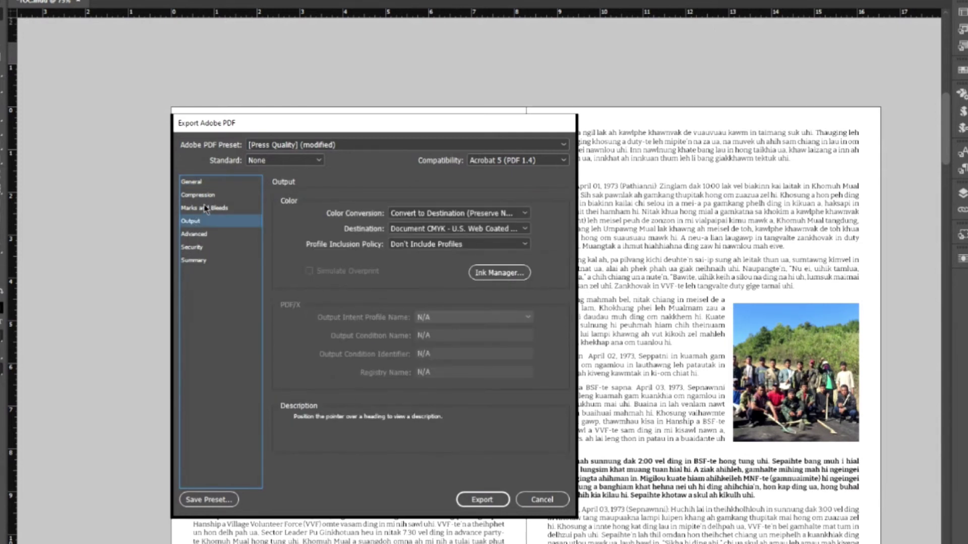
{"action": "left_click", "coordinate": [196, 184]}
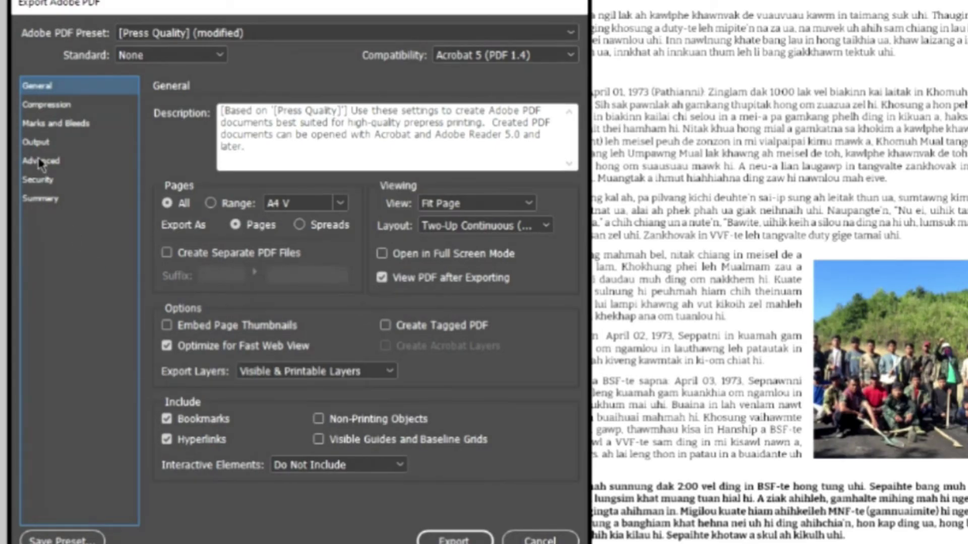
{"action": "left_click", "coordinate": [194, 235]}
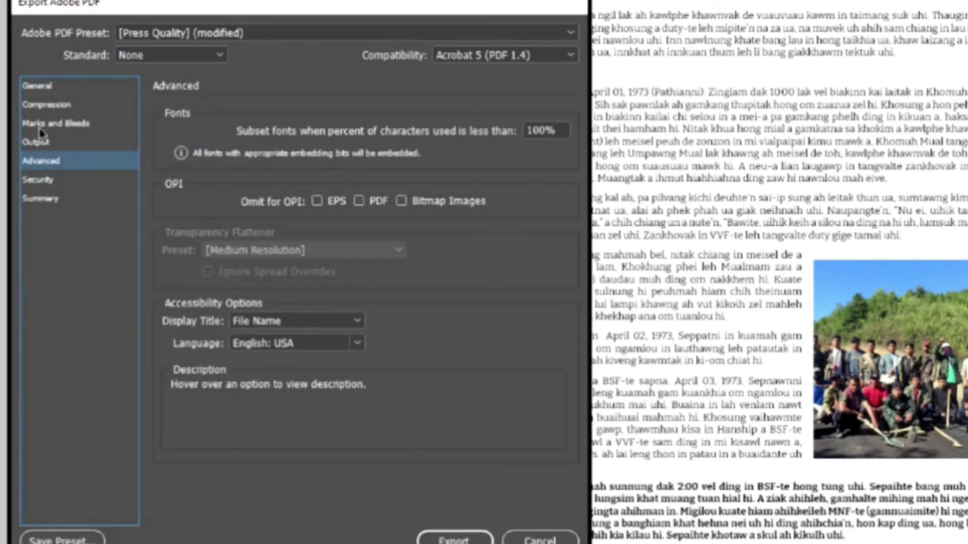
{"action": "left_click", "coordinate": [45, 106]}
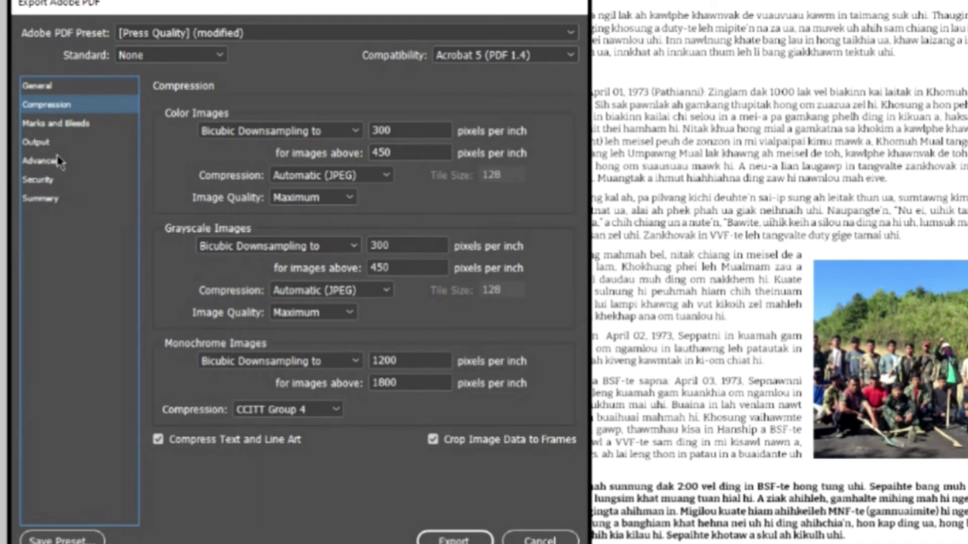
{"action": "left_click", "coordinate": [344, 313]}
{"action": "left_click", "coordinate": [352, 322]}
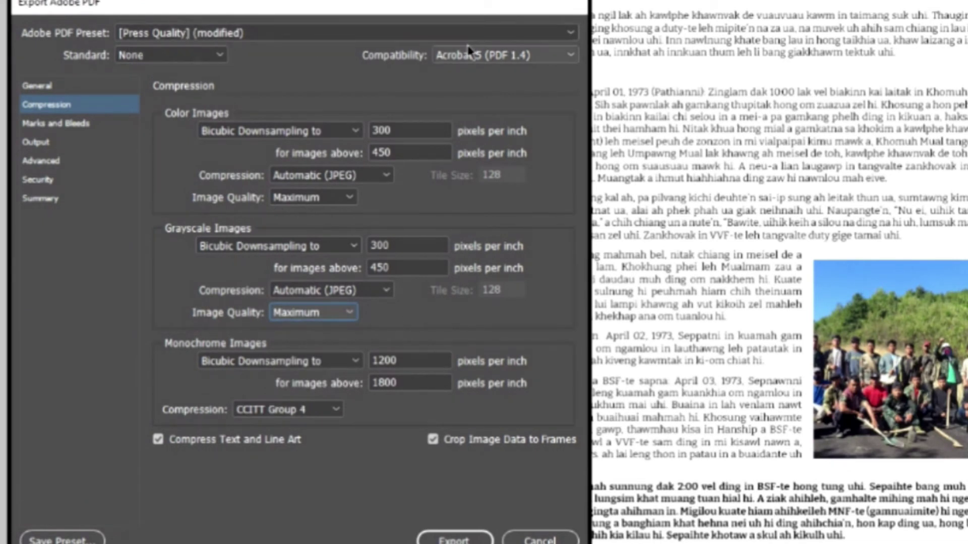
{"action": "left_click", "coordinate": [443, 33]}
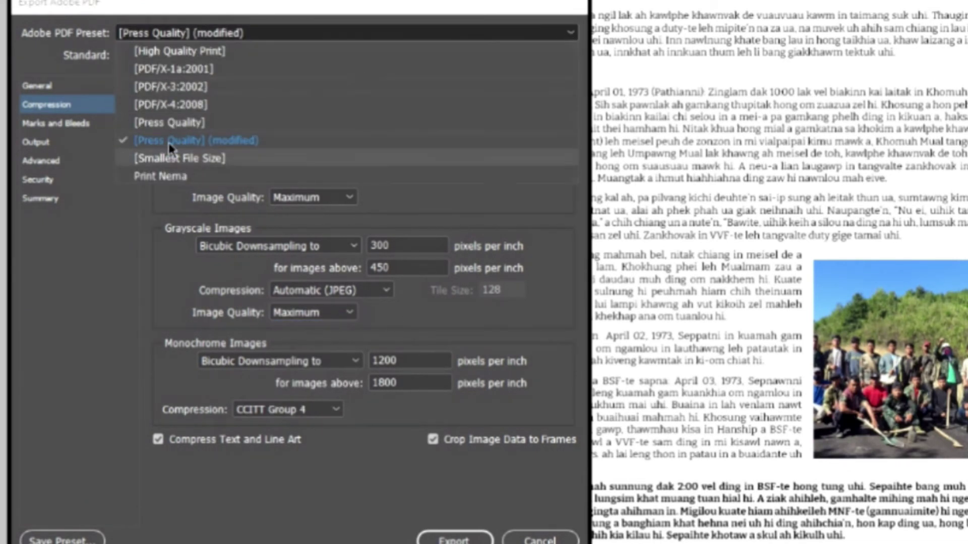
- Compare the High Quality Print, Press Quality and Smallest File Size PDF presets
{"action": "left_click", "coordinate": [177, 51]}
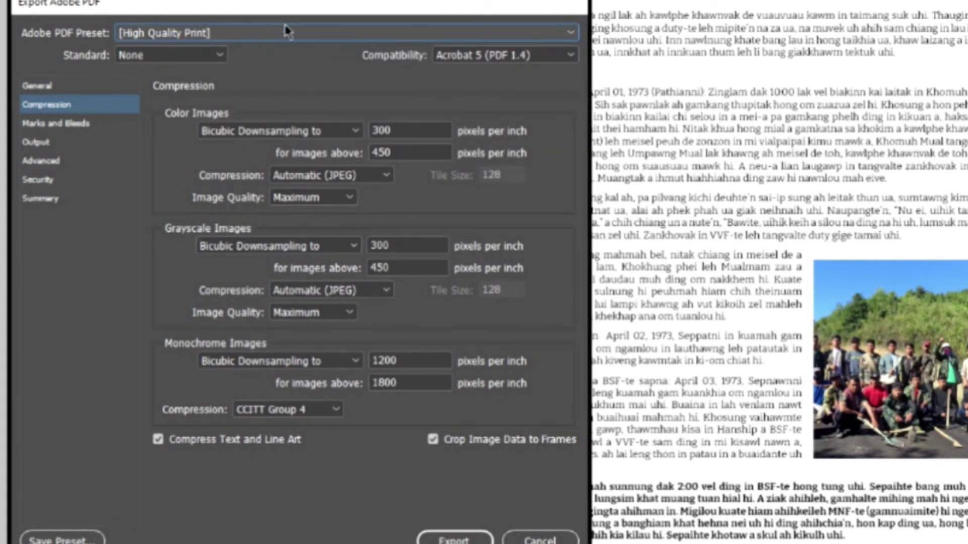
{"action": "left_click", "coordinate": [247, 33]}
{"action": "left_click", "coordinate": [173, 124]}
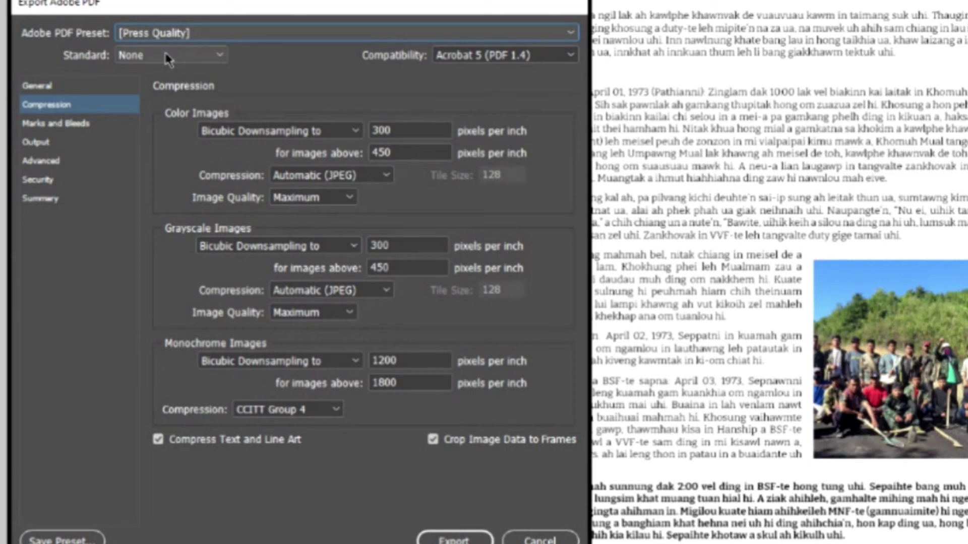
{"action": "left_click", "coordinate": [190, 30]}
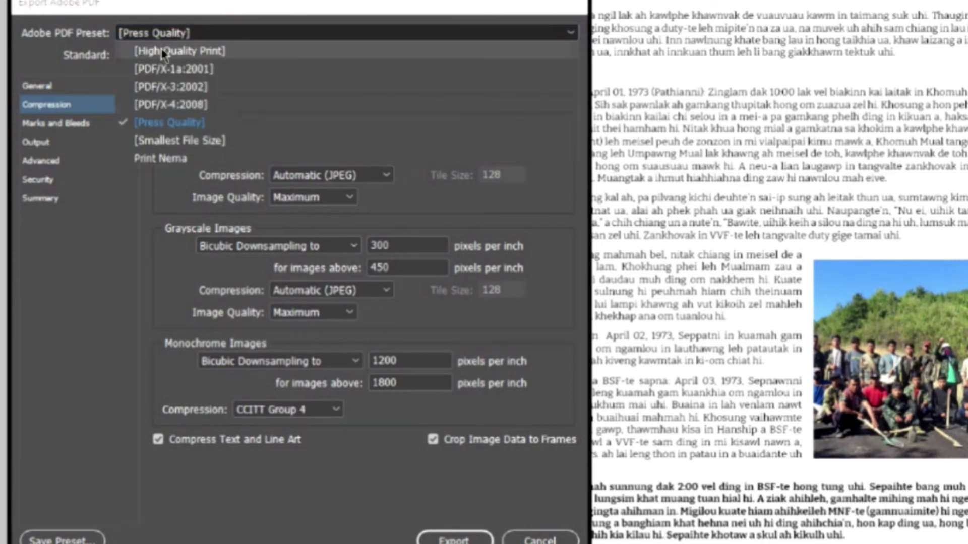
{"action": "left_click", "coordinate": [164, 51]}
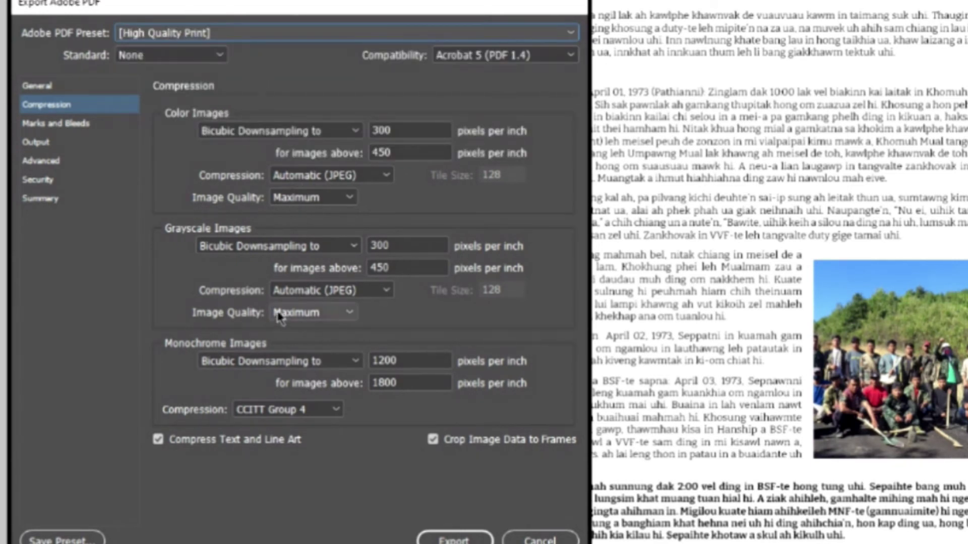
{"action": "left_click", "coordinate": [163, 34]}
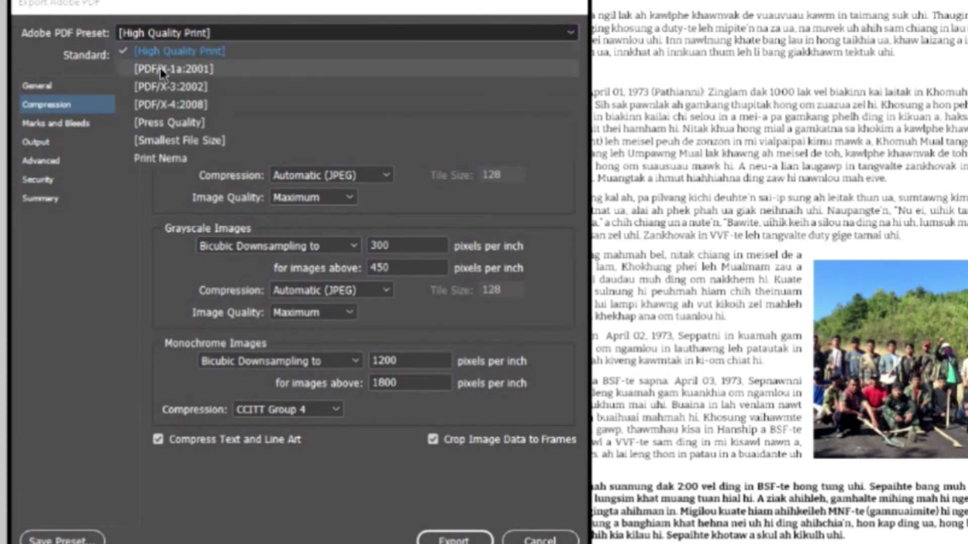
{"action": "left_click", "coordinate": [169, 143]}
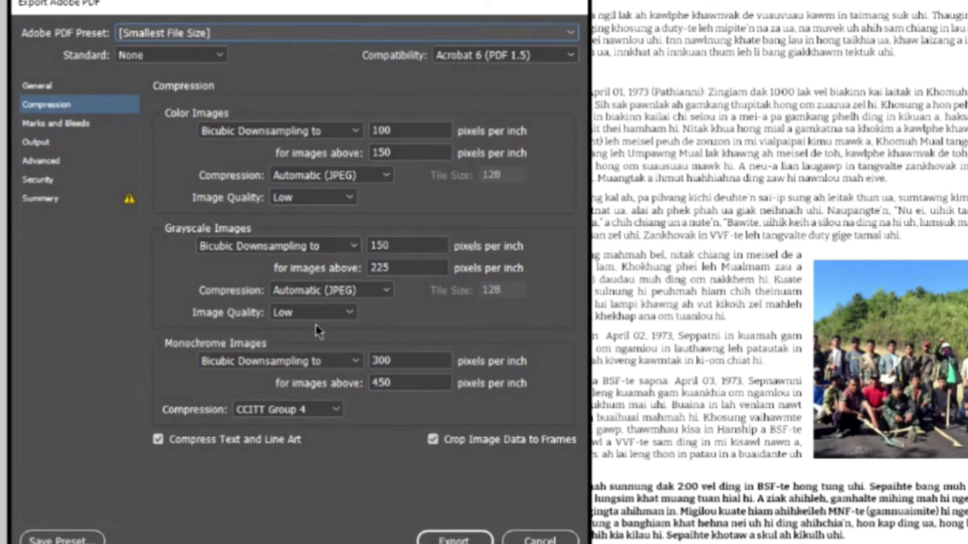
- Check Smallest File Size's Low grayscale quality, then settle on the [Press Quality] preset
{"action": "left_click", "coordinate": [346, 314]}
{"action": "left_click", "coordinate": [344, 315]}
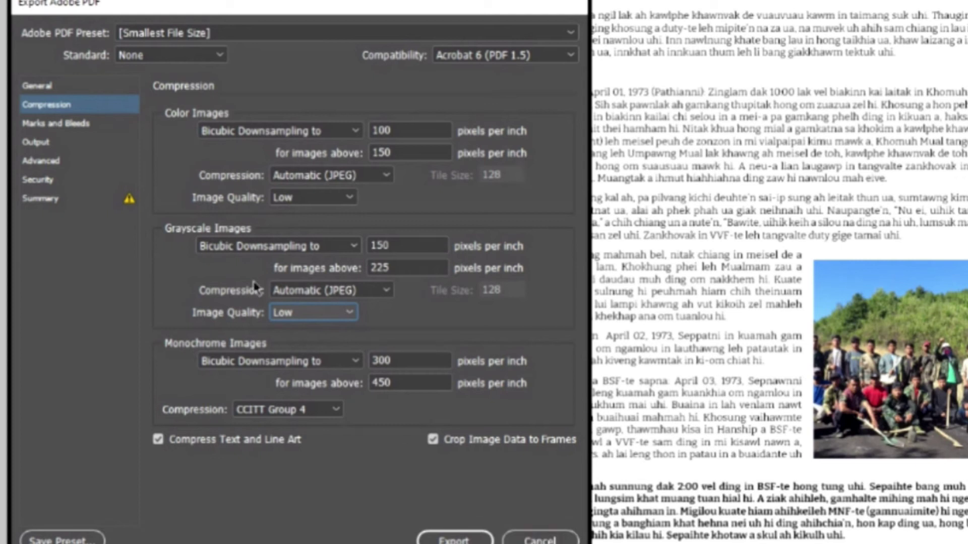
{"action": "left_click", "coordinate": [198, 32]}
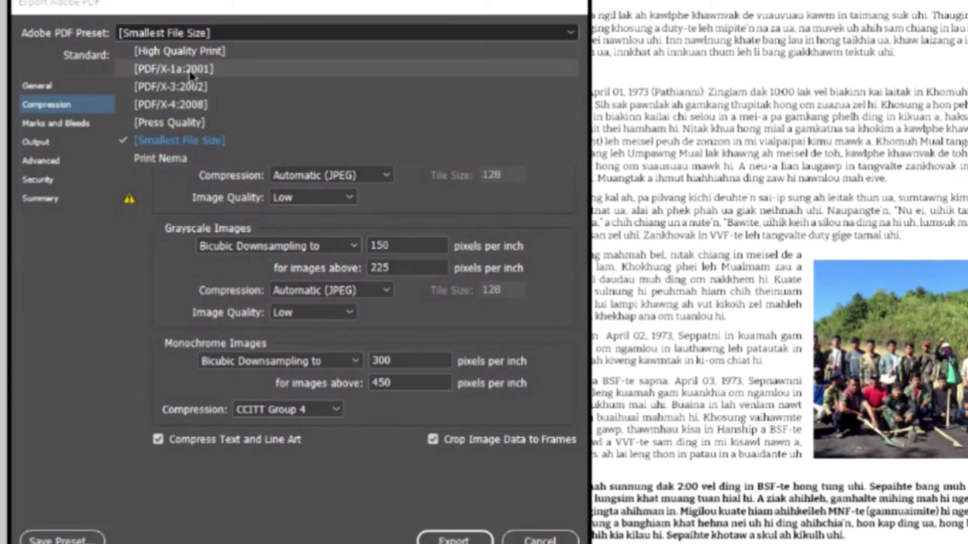
{"action": "left_click", "coordinate": [189, 50]}
{"action": "left_click", "coordinate": [189, 38]}
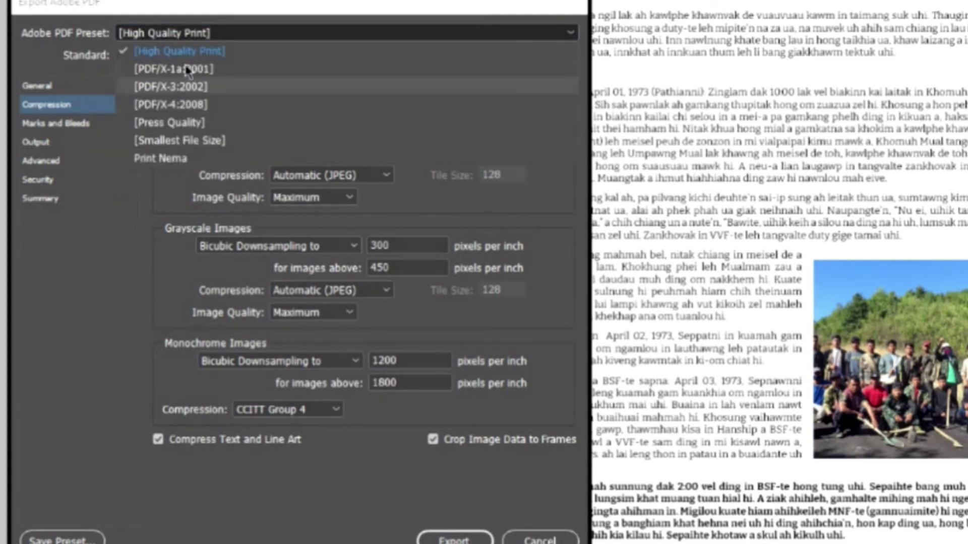
{"action": "left_click", "coordinate": [175, 122]}
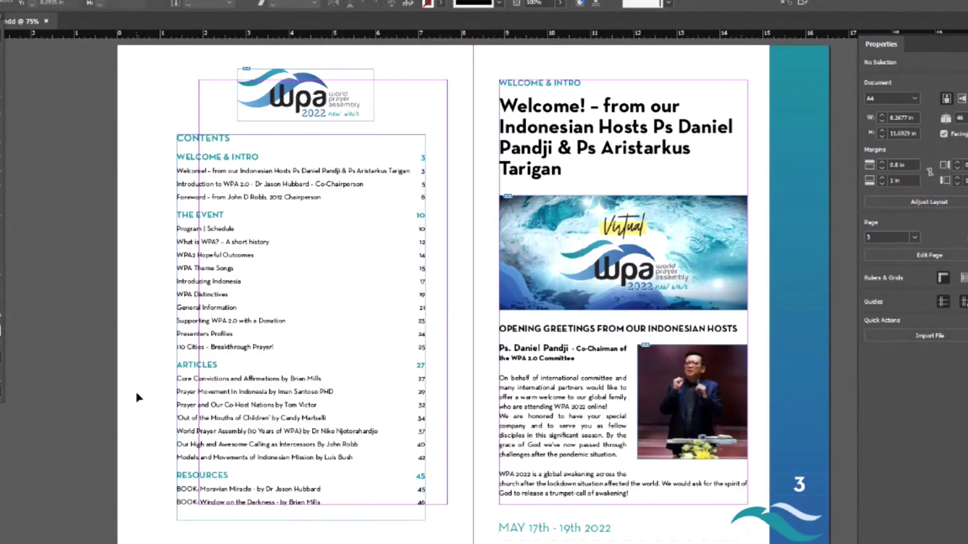
- Select the Contents text frame and open its Table of Contents settings, picking Heading 1
{"action": "left_click", "coordinate": [302, 290]}
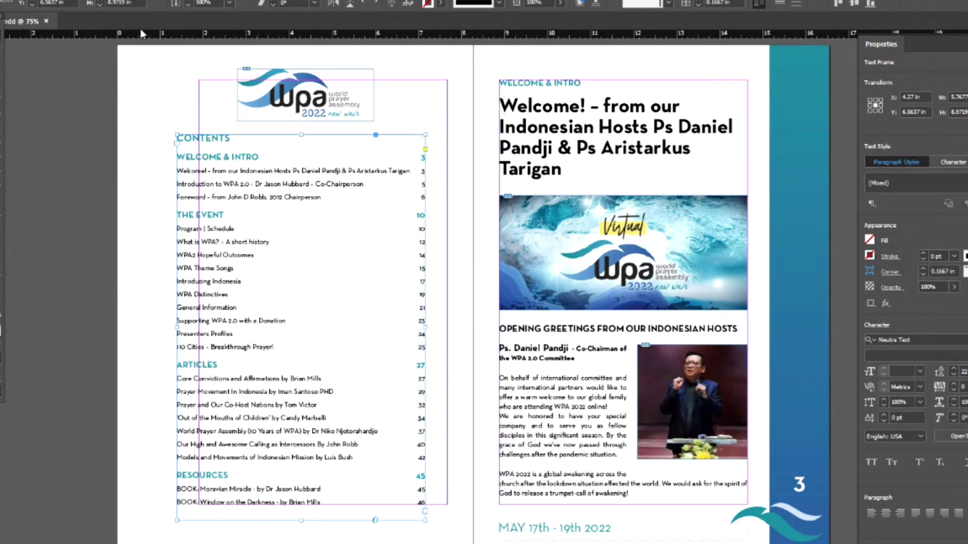
{"action": "left_click", "coordinate": [282, 217]}
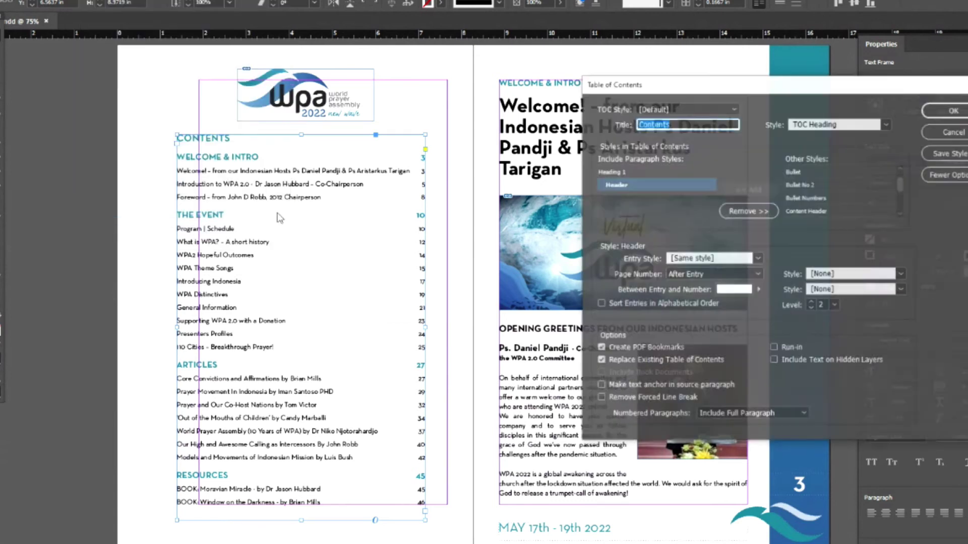
{"action": "left_click_drag", "start_coordinate": [758, 89], "coordinate": [622, 64]}
{"action": "left_click", "coordinate": [484, 145]}
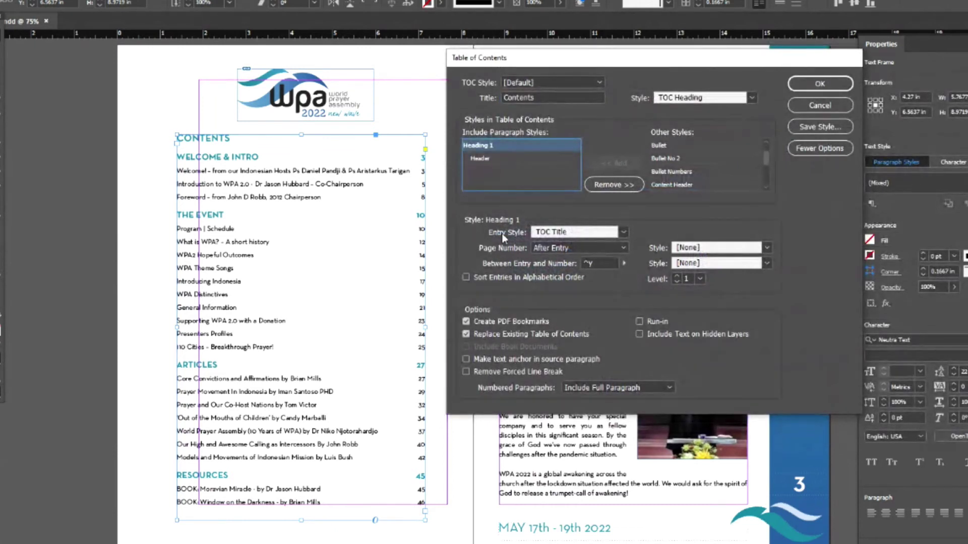
- Check that Heading 1's entry style is TOC Title, then cancel the dialog
{"action": "left_click", "coordinate": [561, 233]}
{"action": "key", "text": "Escape"}
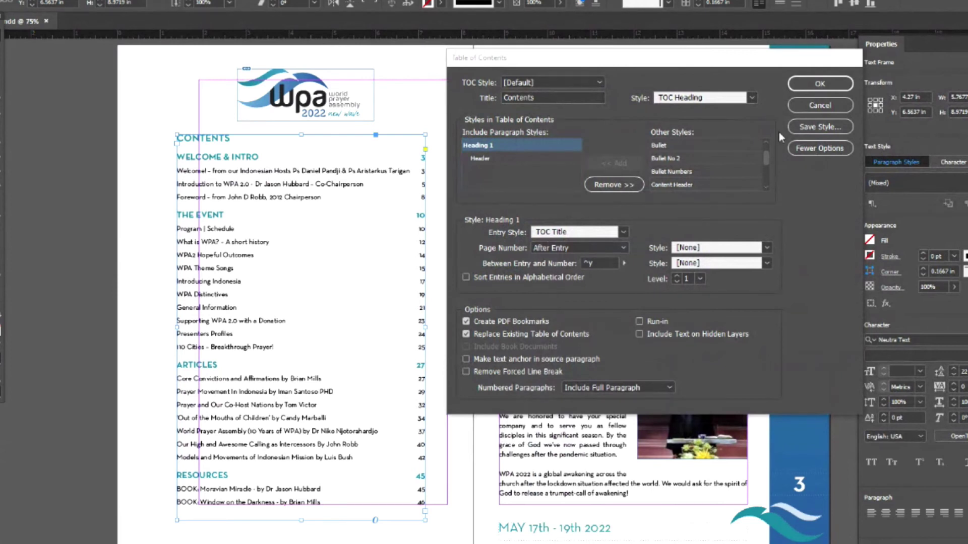
{"action": "left_click", "coordinate": [813, 107]}
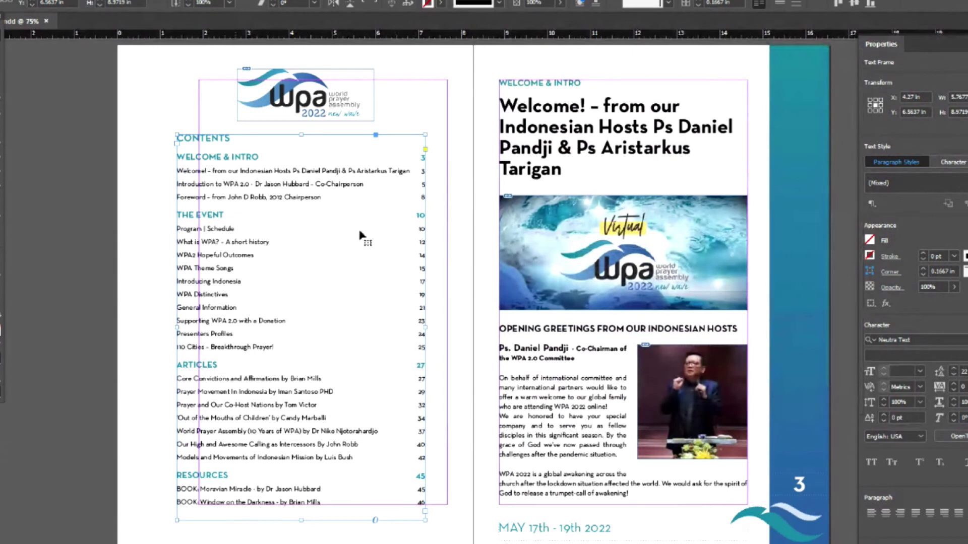
- Reopen Table of Contents, review Heading 1, accept with OK, and browse the paragraph styles
{"action": "left_click", "coordinate": [83, 1]}
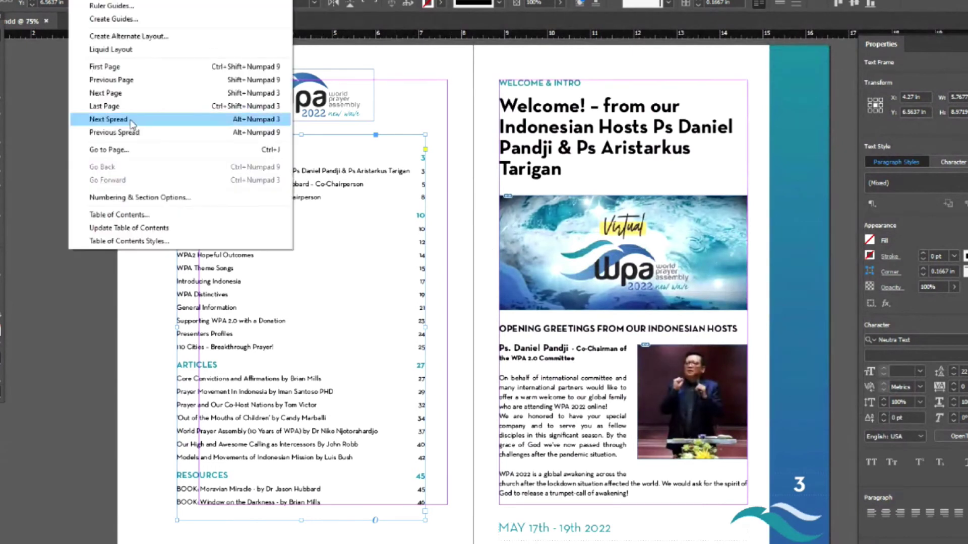
{"action": "left_click", "coordinate": [131, 215]}
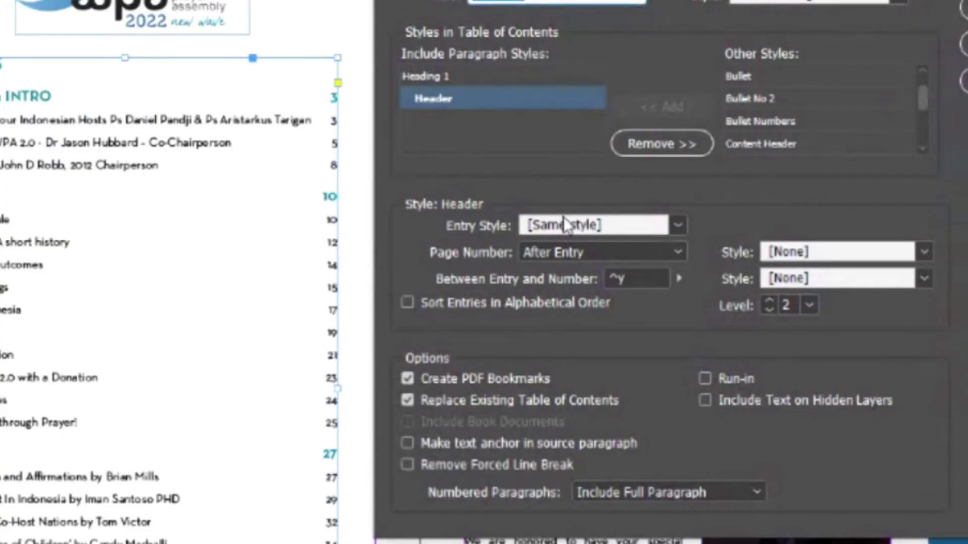
{"action": "left_click", "coordinate": [440, 78]}
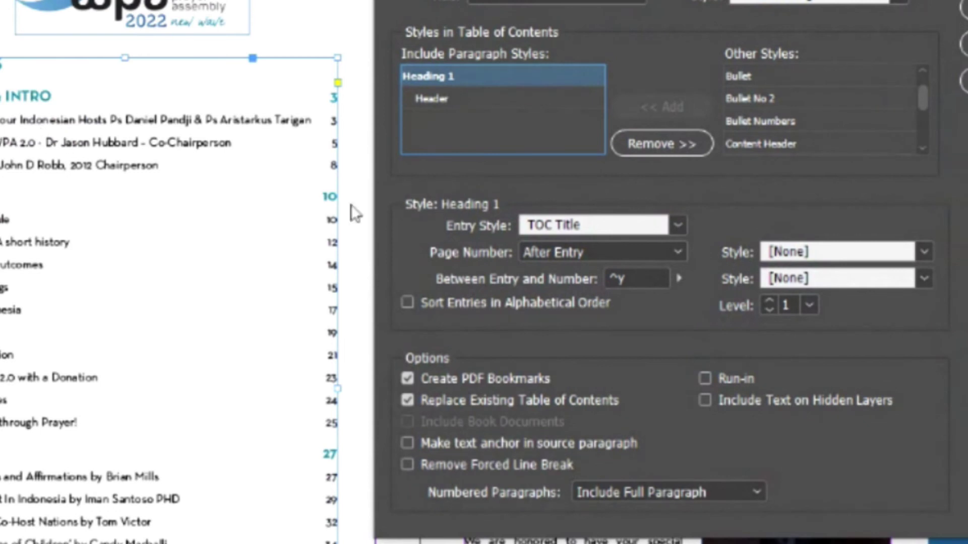
{"action": "left_click", "coordinate": [963, 9]}
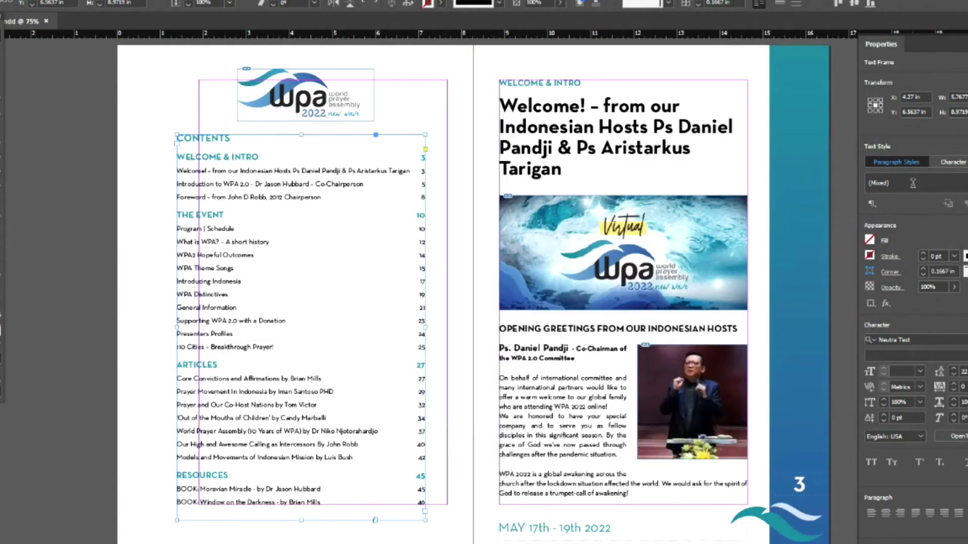
{"action": "left_click", "coordinate": [912, 183]}
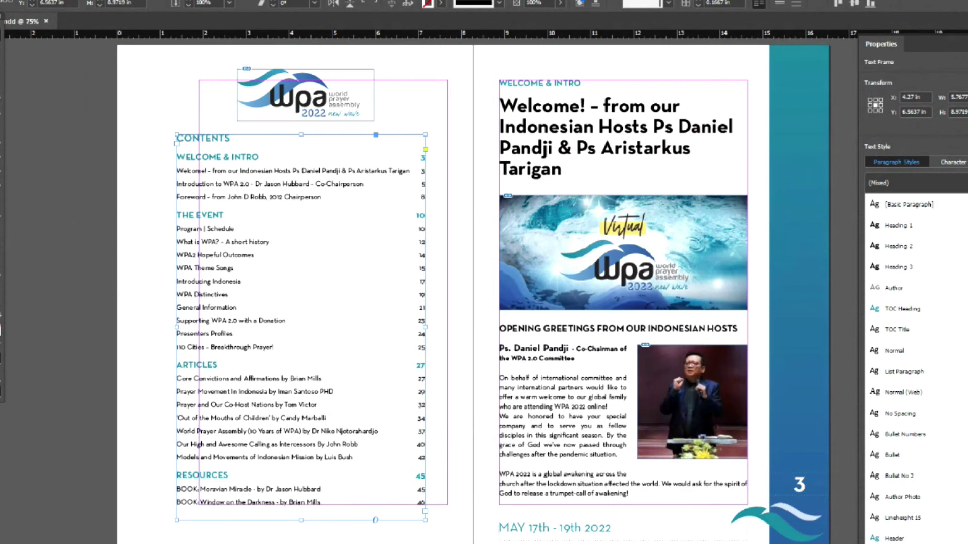
{"action": "scroll", "coordinate": [932, 534], "scroll_direction": "down", "scroll_amount": 2}
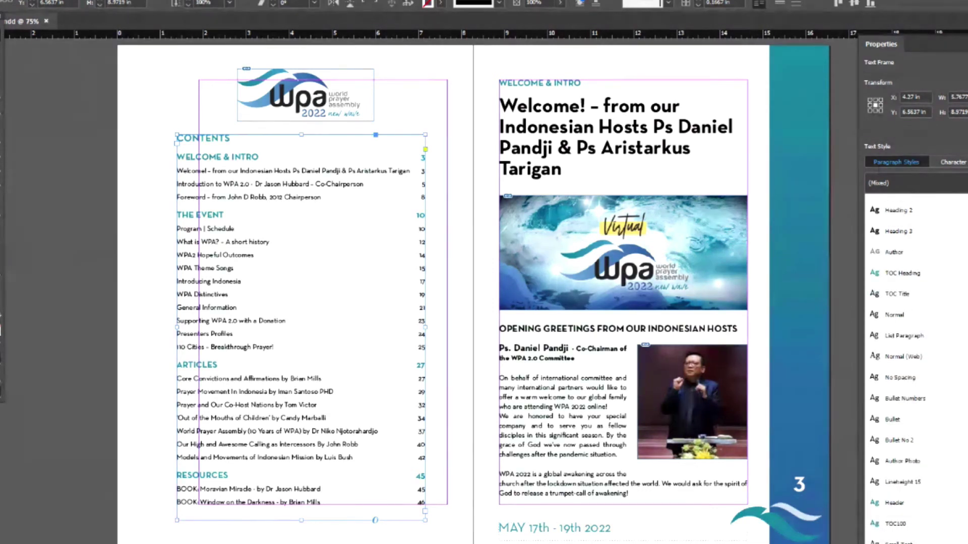
- In TOC Title's Tabs settings, add a repeated tab stop near 0.86 in with a '.' leader
{"action": "left_click", "coordinate": [953, 300]}
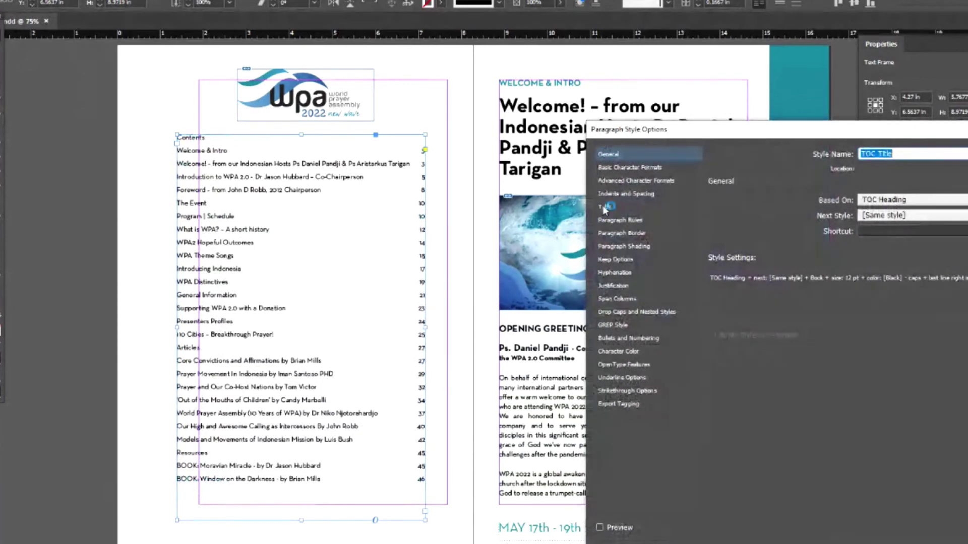
{"action": "left_click", "coordinate": [604, 207]}
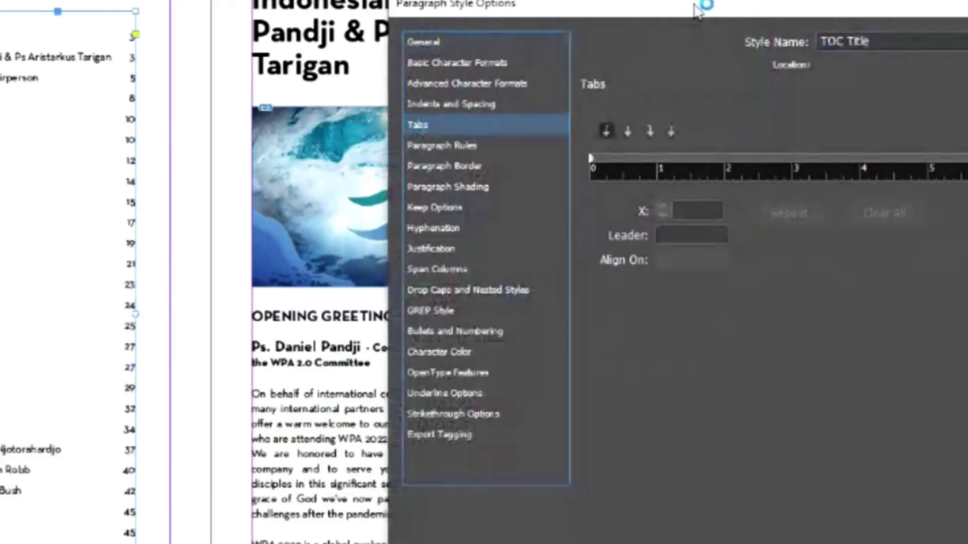
{"action": "left_click_drag", "start_coordinate": [698, 9], "coordinate": [418, 0]}
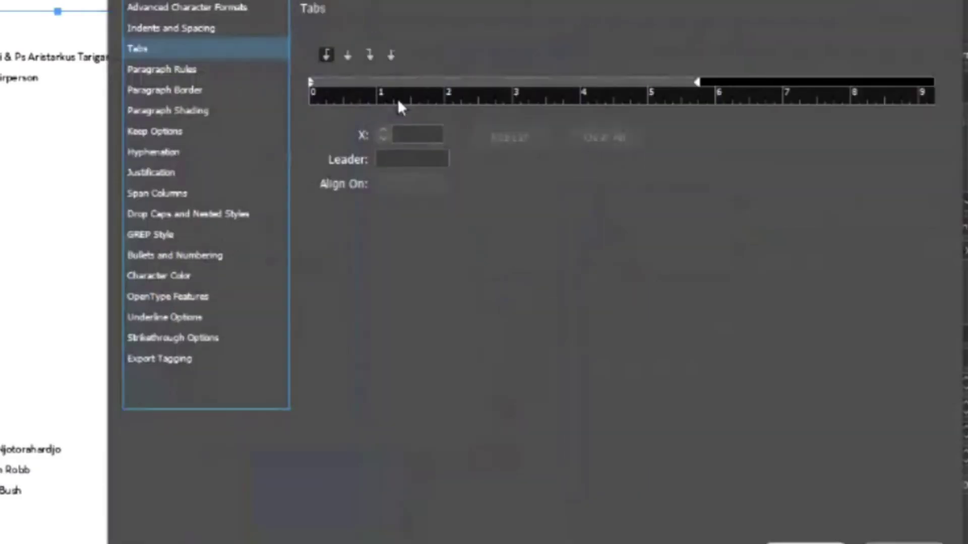
{"action": "left_click", "coordinate": [406, 160]}
{"action": "type", "text": "."}
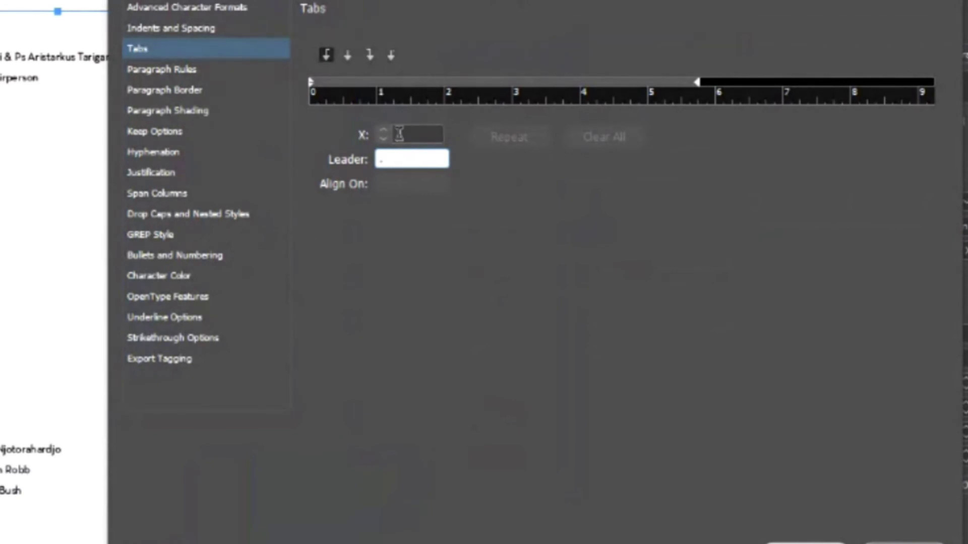
{"action": "left_click", "coordinate": [367, 83]}
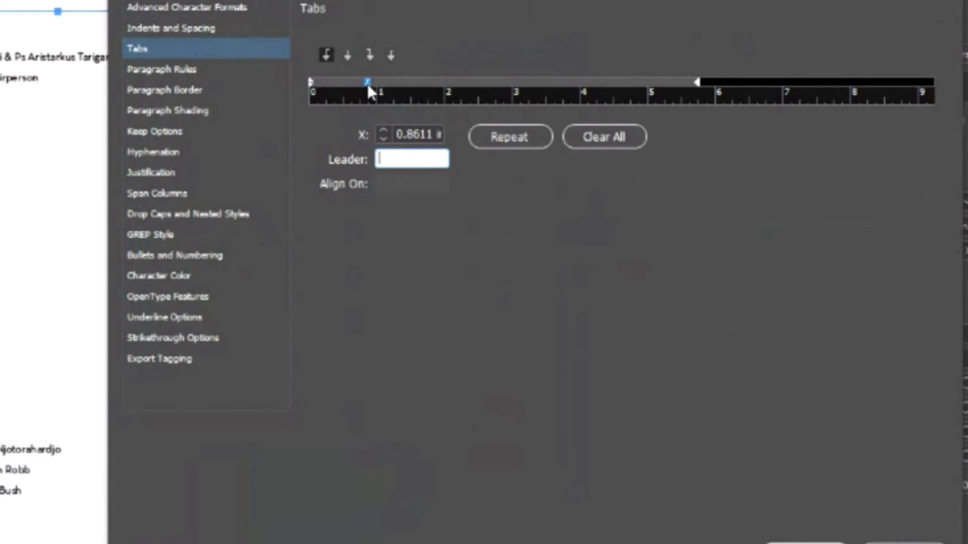
{"action": "left_click", "coordinate": [504, 139]}
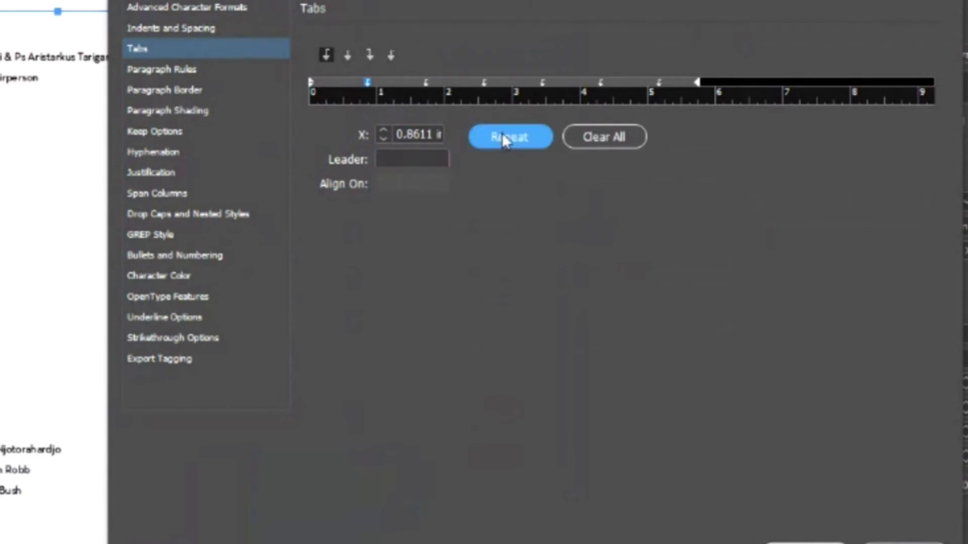
- Re-enter '.' as the leader, repeat the tab stop, and apply the style changes
{"action": "left_click", "coordinate": [410, 158]}
{"action": "type", "text": "0"}
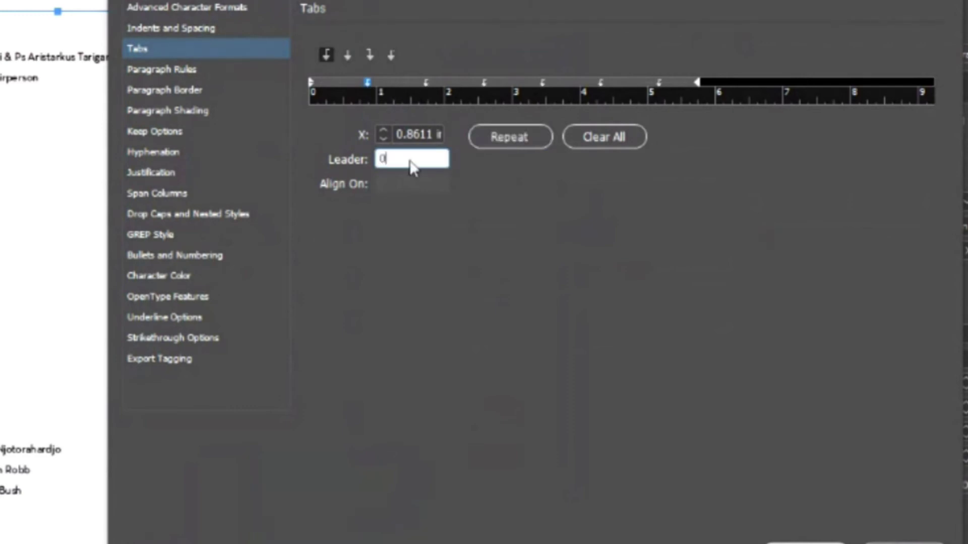
{"action": "key", "text": "Tab"}
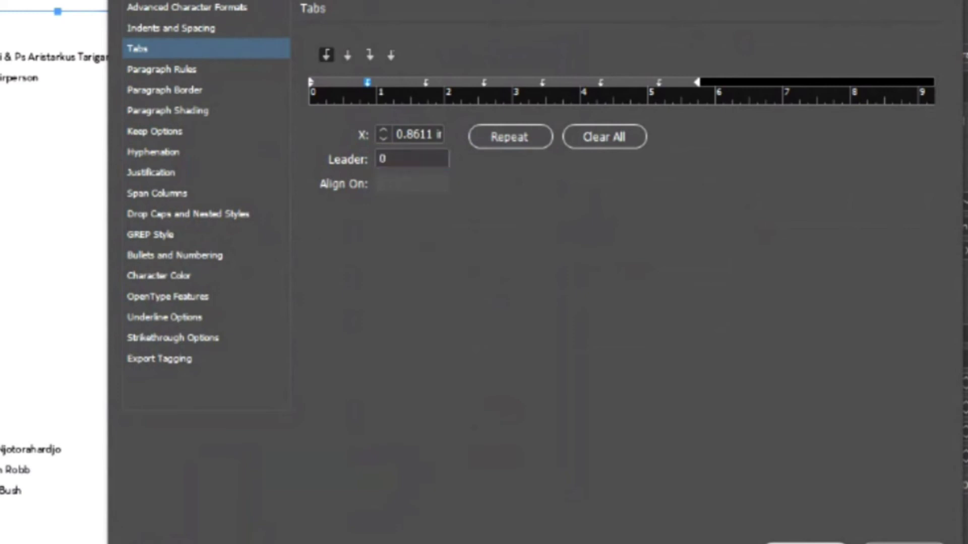
{"action": "left_click", "coordinate": [406, 159]}
{"action": "type", "text": "."}
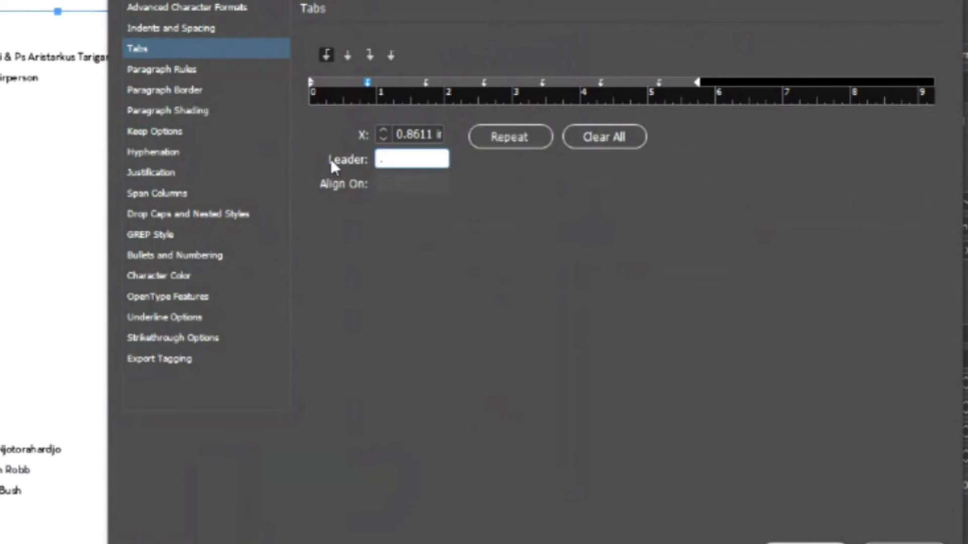
{"action": "left_click", "coordinate": [502, 135]}
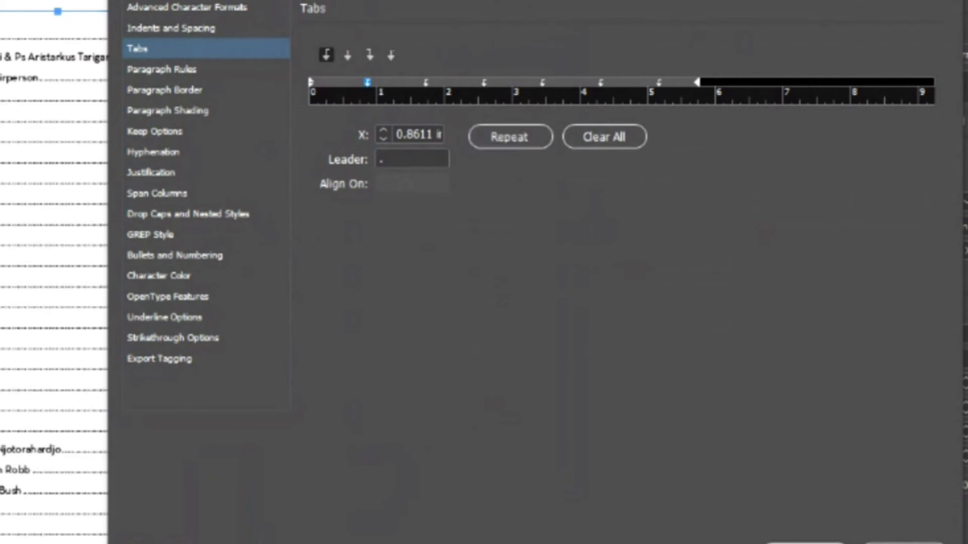
{"action": "left_click", "coordinate": [805, 543]}
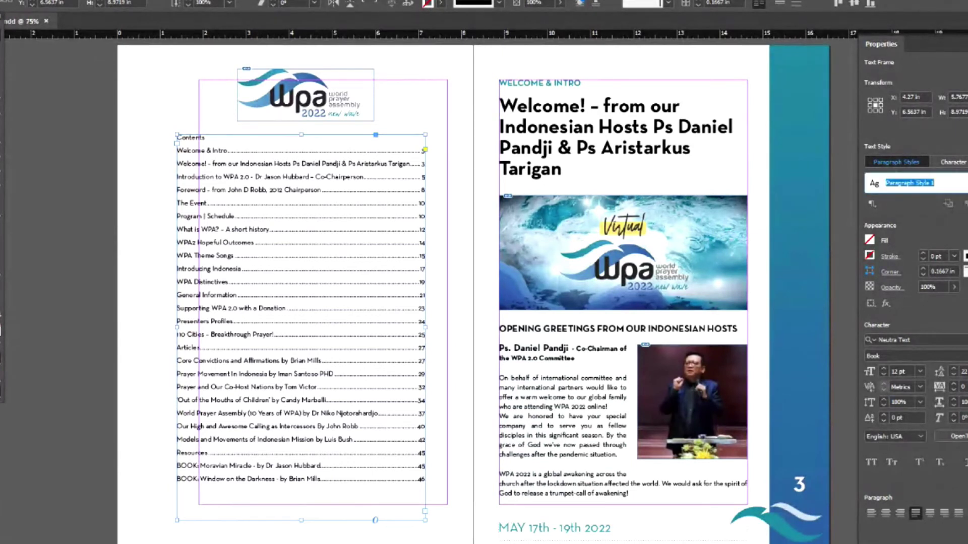
- Create a new character style named 'Dot Style'
{"action": "type", "text": "dOT"}
{"action": "key", "text": "BackSpace"}
{"action": "key", "text": "BackSpace"}
{"action": "key", "text": "BackSpace"}
{"action": "left_click", "coordinate": [953, 162]}
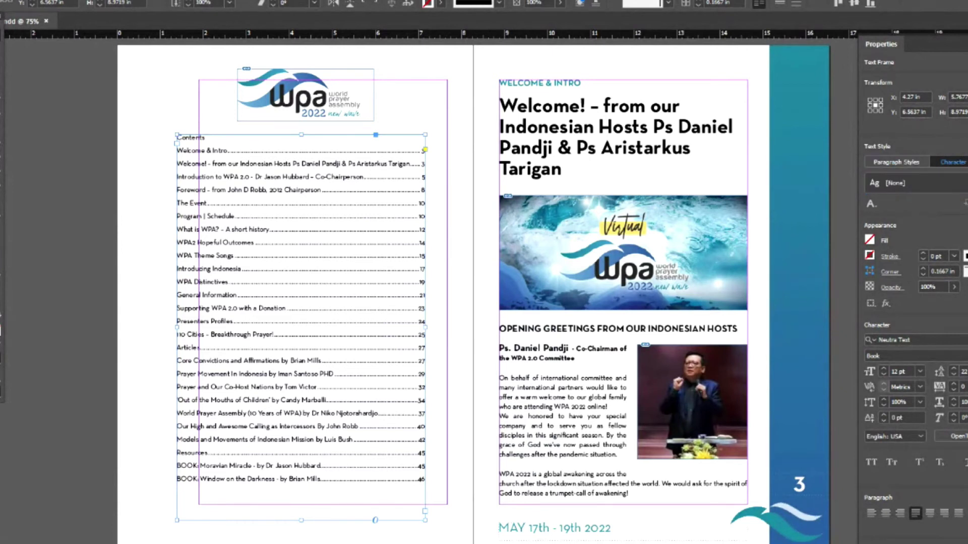
{"action": "left_click", "coordinate": [958, 183]}
{"action": "type", "text": "dOT sTYLE"}
{"action": "key", "text": "BackSpace"}
{"action": "key", "text": "BackSpace"}
{"action": "key", "text": "BackSpace"}
{"action": "key", "text": "BackSpace"}
{"action": "key", "text": "BackSpace"}
{"action": "key", "text": "BackSpace"}
{"action": "key", "text": "BackSpace"}
{"action": "key", "text": "BackSpace"}
{"action": "key", "text": "BackSpace"}
{"action": "type", "text": "Dot Style"}
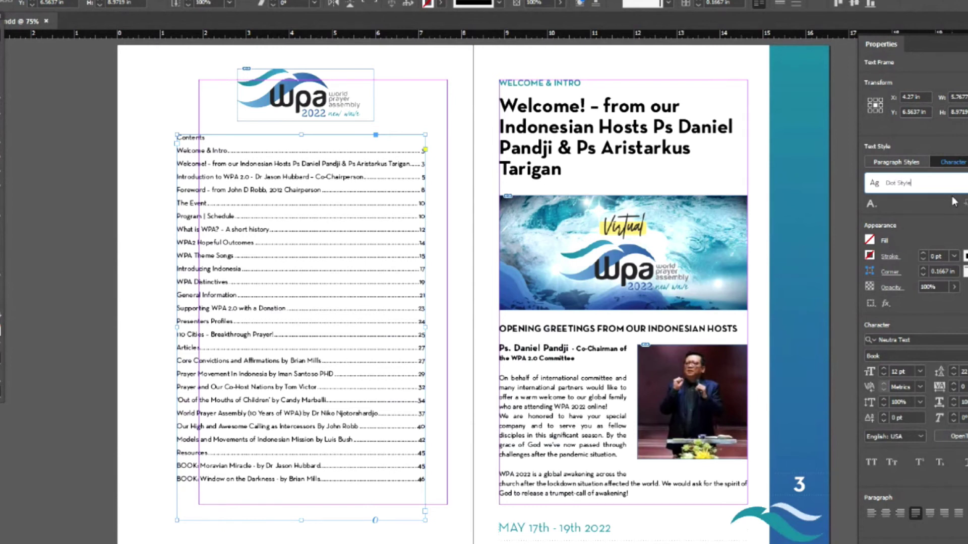
{"action": "key", "text": "Return"}
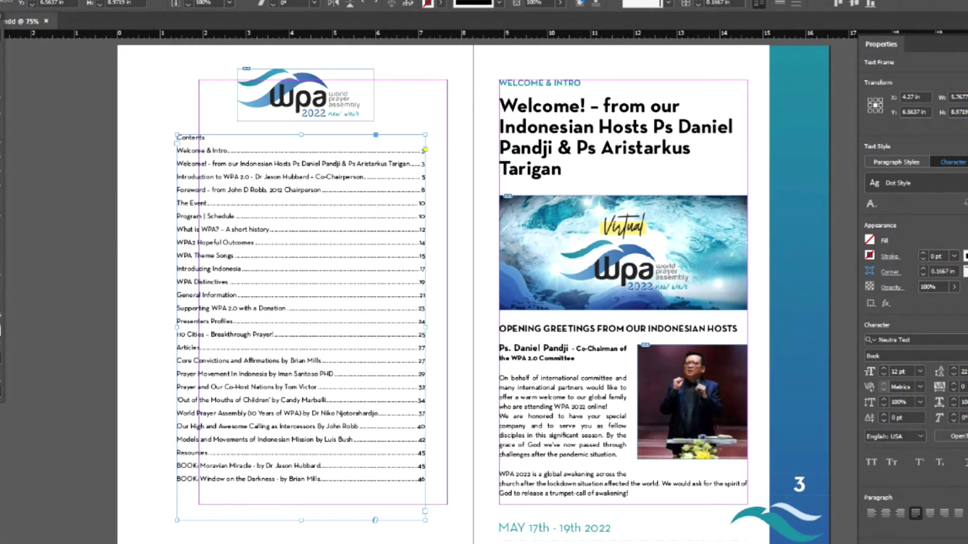
- Check that Dot Style appears in the Properties character style list
{"action": "left_click", "coordinate": [899, 183]}
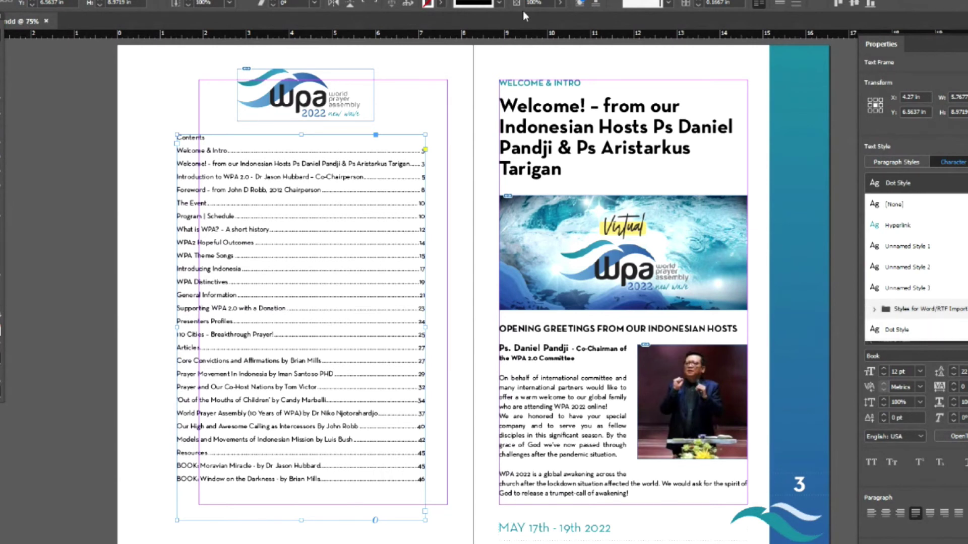
{"action": "key", "text": "Escape"}
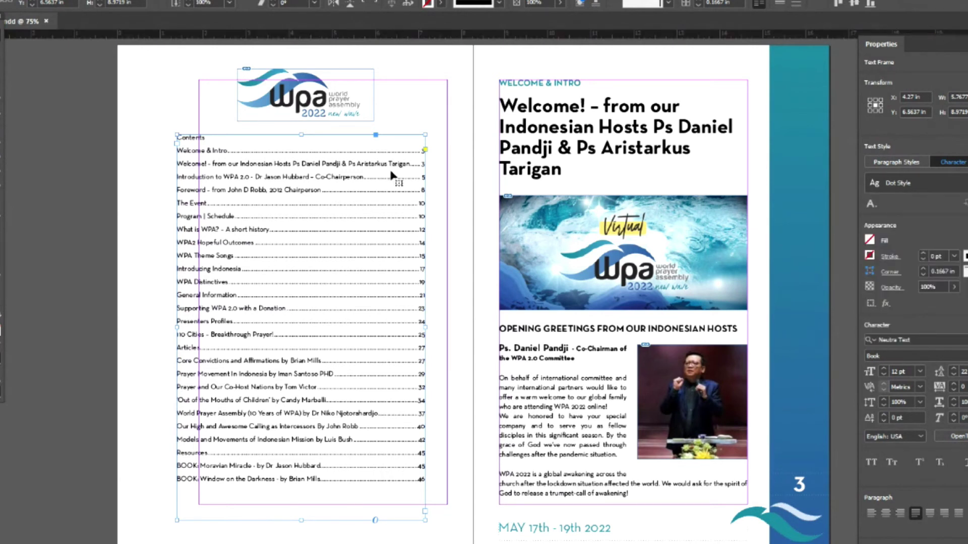
{"action": "left_click", "coordinate": [902, 183]}
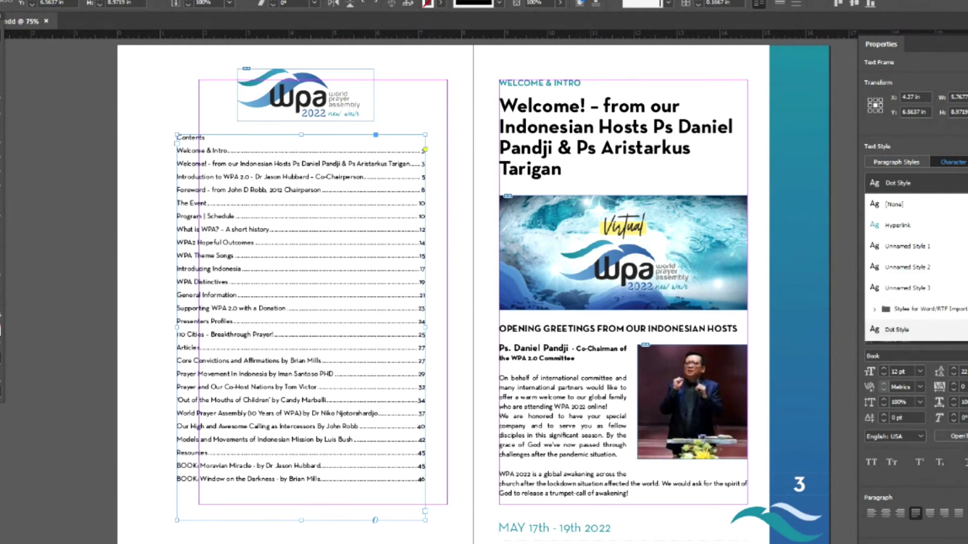
{"action": "key", "text": "Escape"}
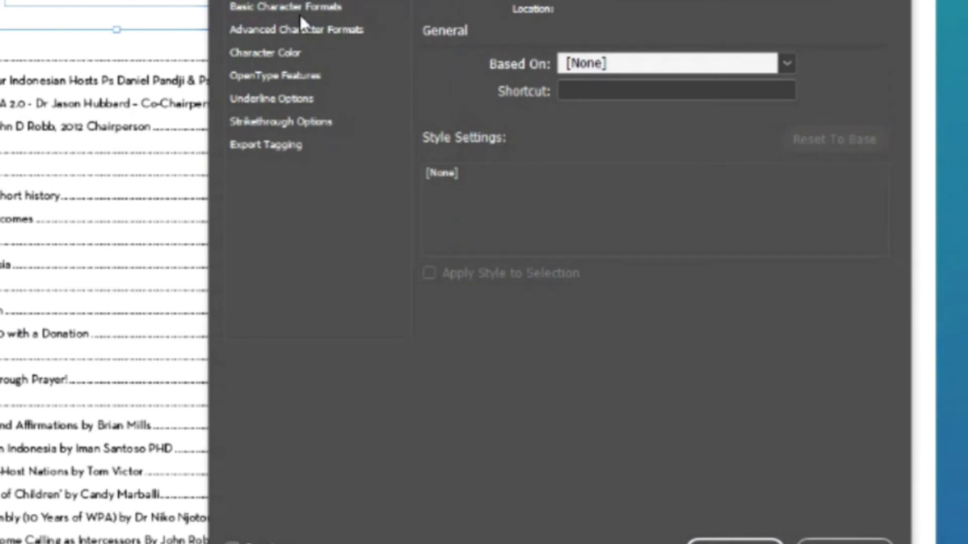
- Set Dot Style's character colour to the teal Green 1 copy swatch
{"action": "left_click", "coordinate": [301, 11]}
{"action": "left_click", "coordinate": [292, 32]}
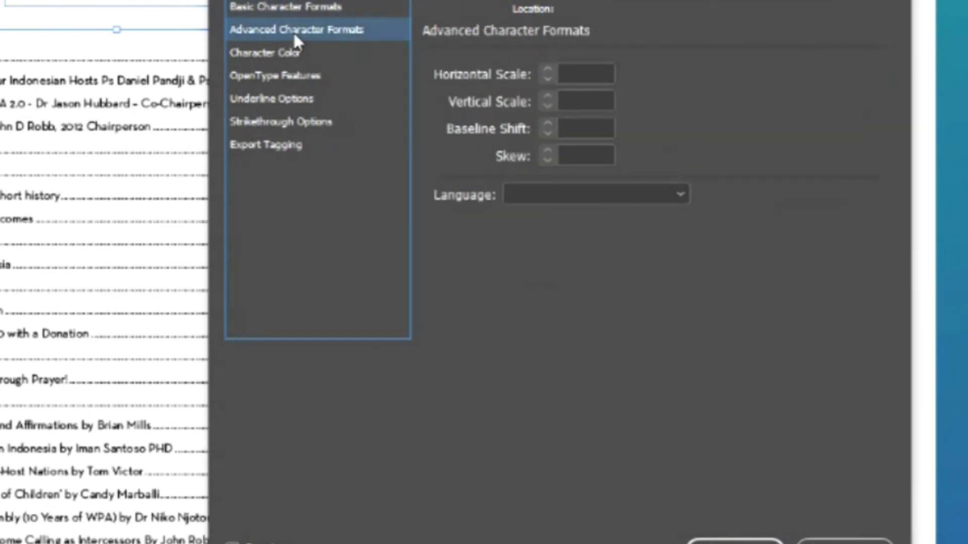
{"action": "left_click", "coordinate": [283, 59]}
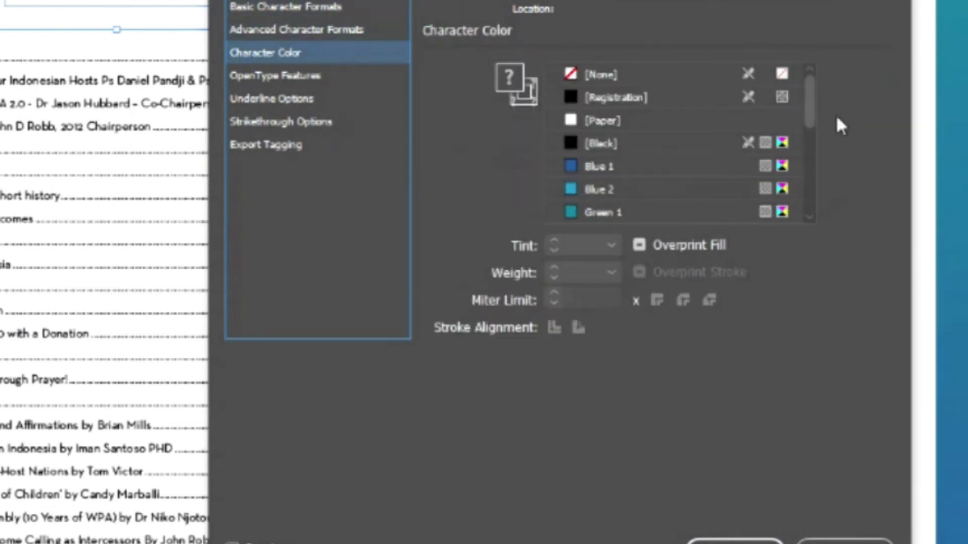
{"action": "left_click_drag", "start_coordinate": [811, 108], "coordinate": [817, 184]}
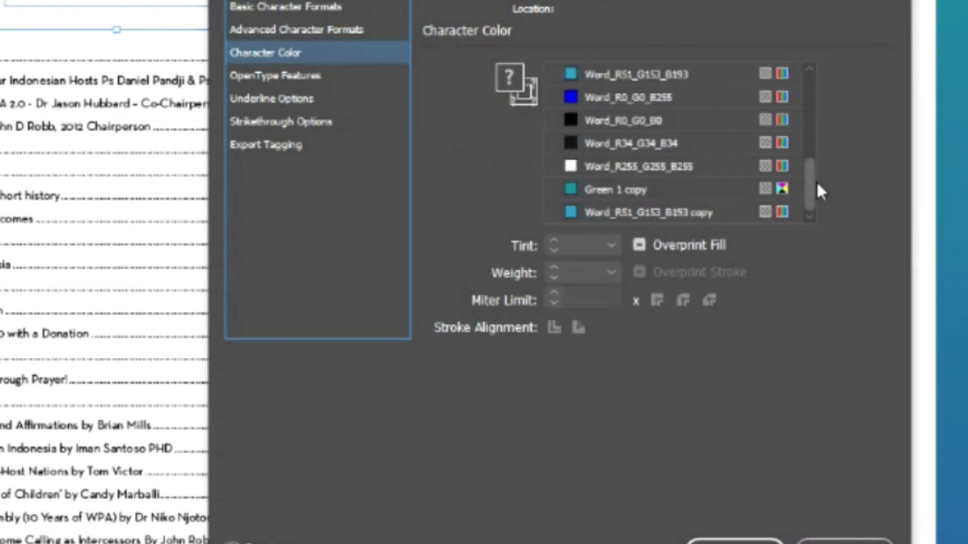
{"action": "left_click", "coordinate": [573, 189]}
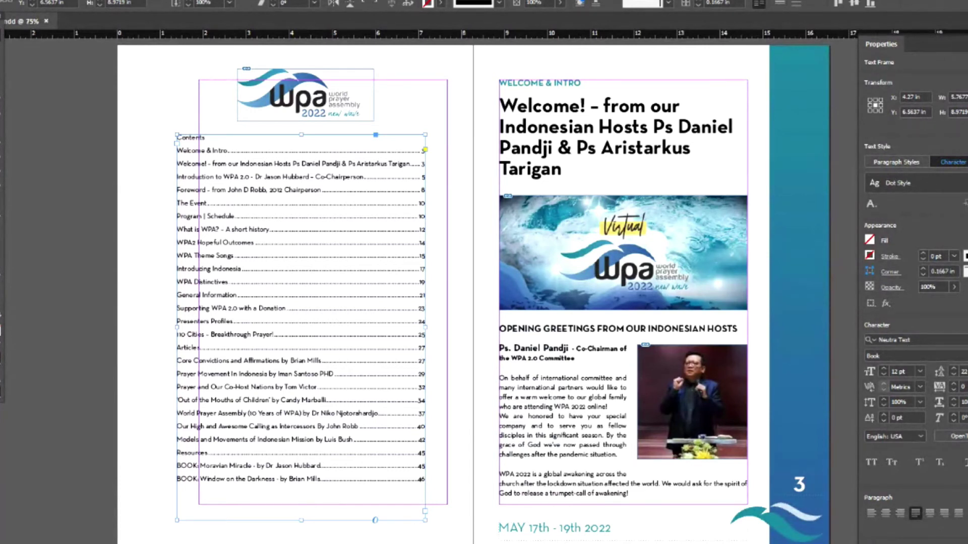
- Review the character style list, then reopen Layout > Table of Contents
{"action": "left_click", "coordinate": [932, 183]}
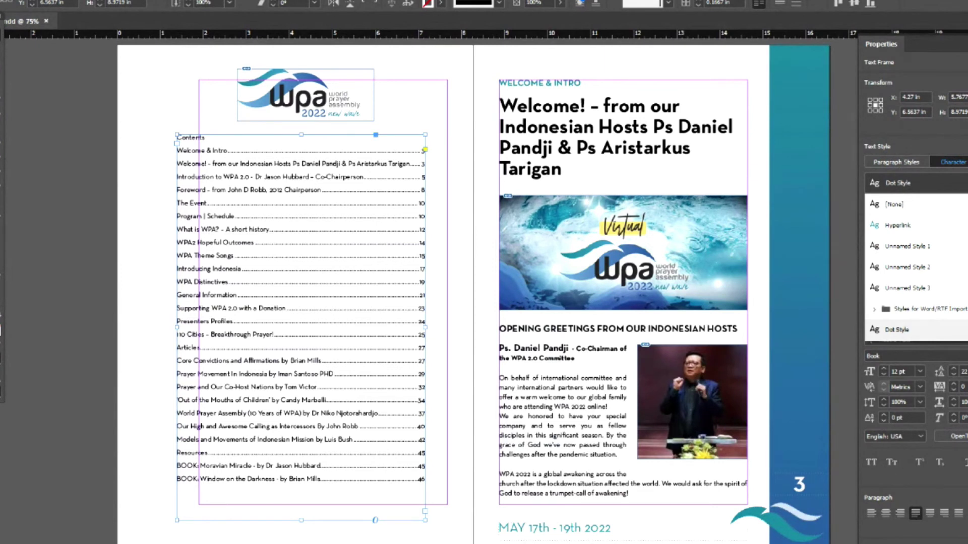
{"action": "key", "text": "Escape"}
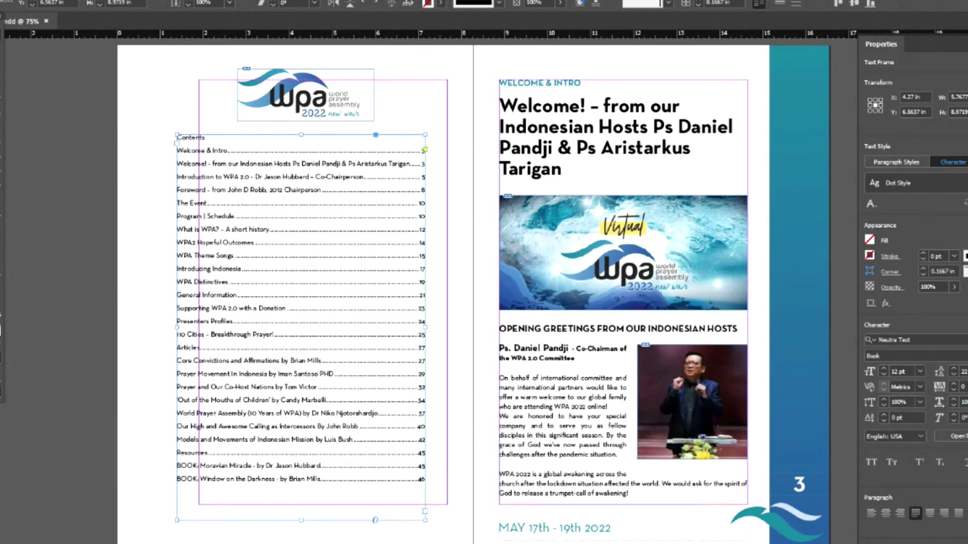
{"action": "key", "text": "alt+l"}
{"action": "left_click", "coordinate": [126, 217]}
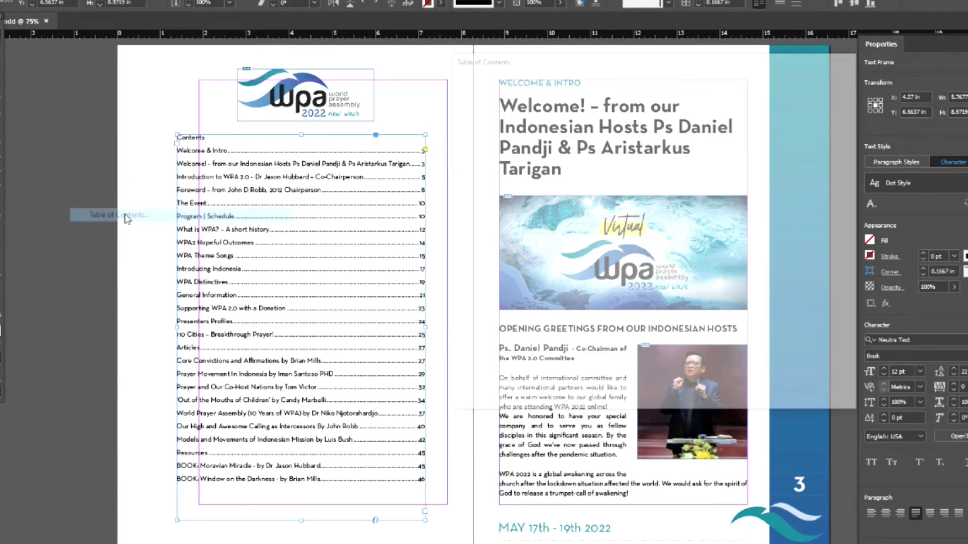
- Apply Dot Style between TOC entries and page numbers, regenerate, then open Dot Style's options
{"action": "left_click", "coordinate": [763, 263]}
{"action": "left_click", "coordinate": [661, 390]}
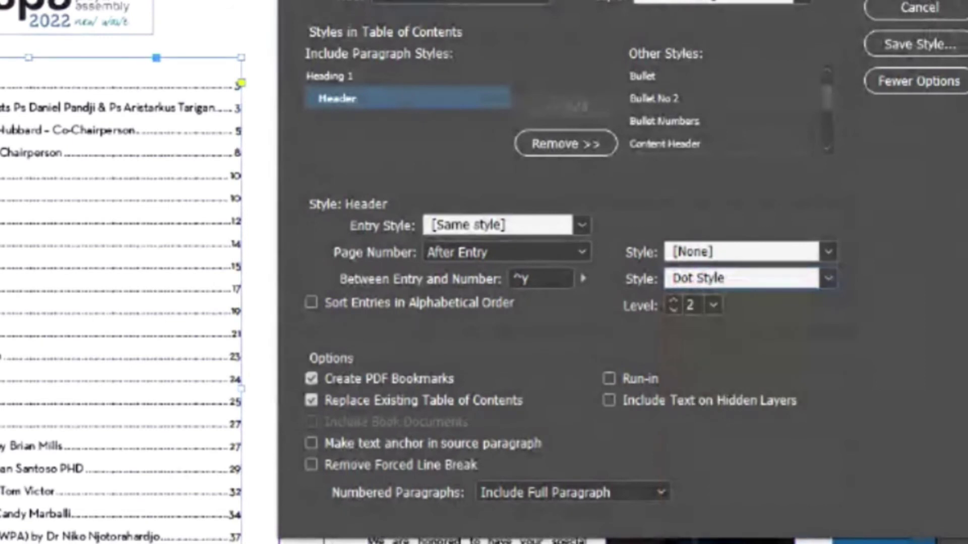
{"action": "key", "text": "Return"}
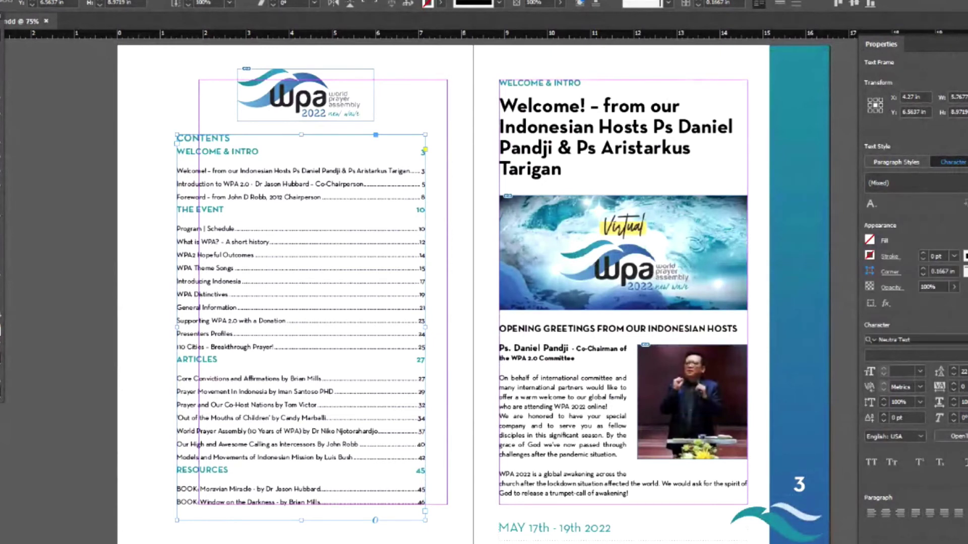
{"action": "left_click", "coordinate": [915, 183]}
{"action": "left_click", "coordinate": [911, 330]}
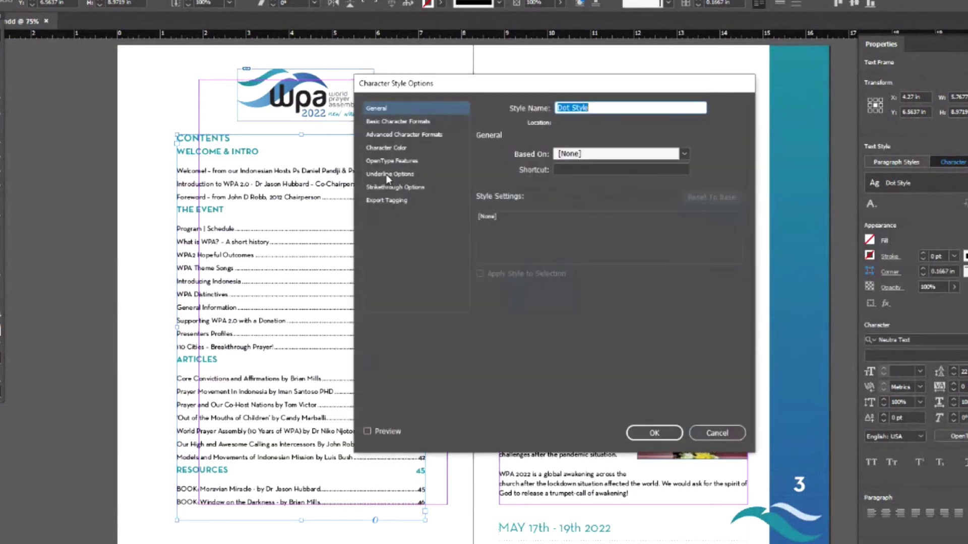
- Preview the Word_R51_G153_B193 copy colour on Dot Style, then cancel so the entries stay black
{"action": "left_click", "coordinate": [386, 148]}
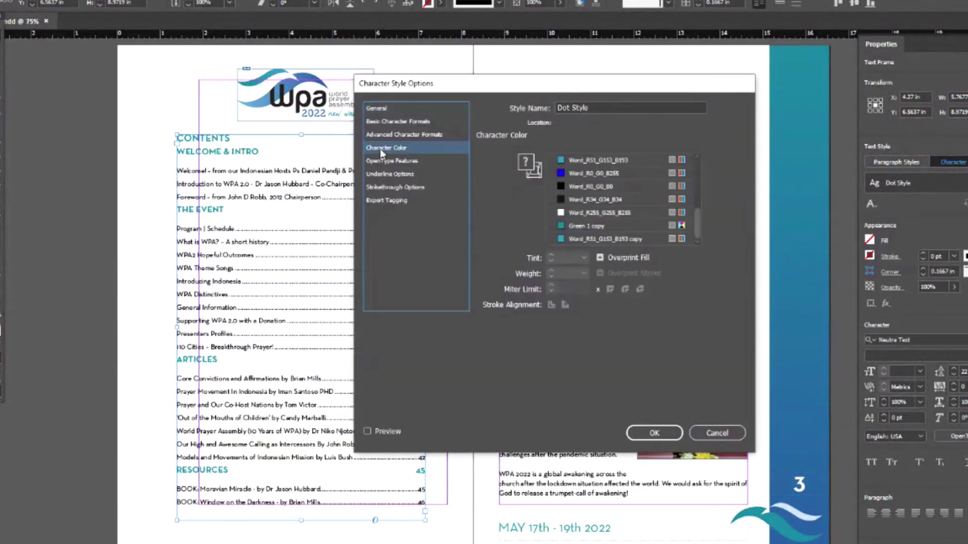
{"action": "left_click", "coordinate": [561, 240]}
{"action": "left_click", "coordinate": [377, 431]}
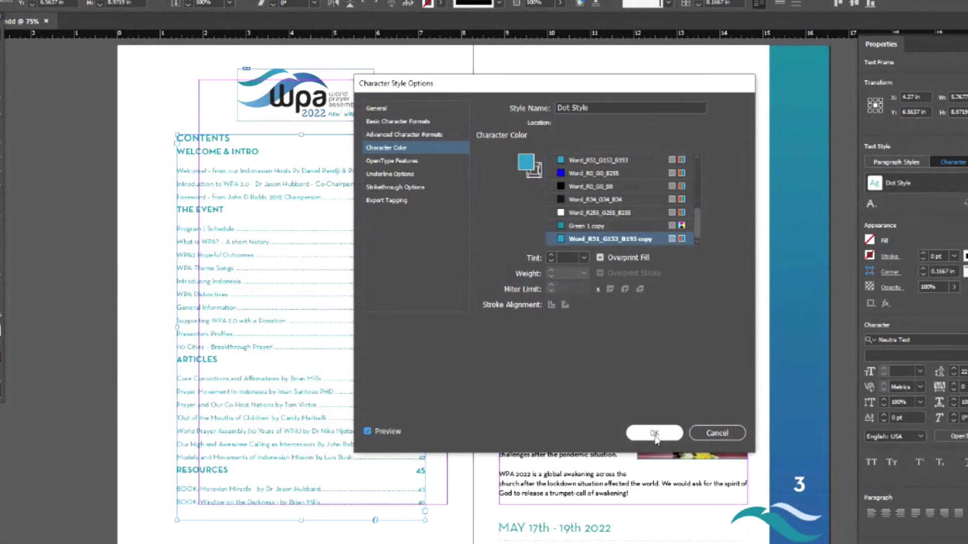
{"action": "left_click_drag", "start_coordinate": [581, 86], "coordinate": [687, 82]}
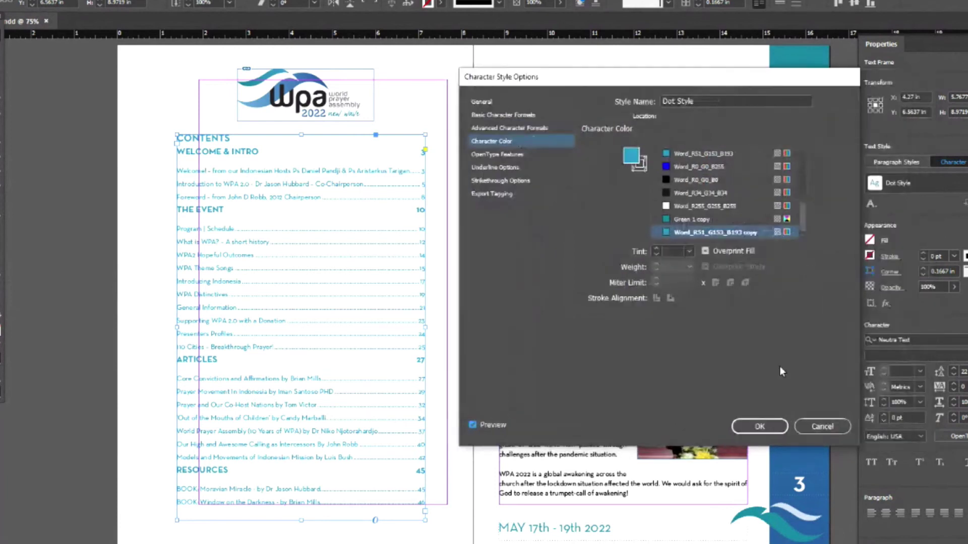
{"action": "left_click", "coordinate": [818, 427]}
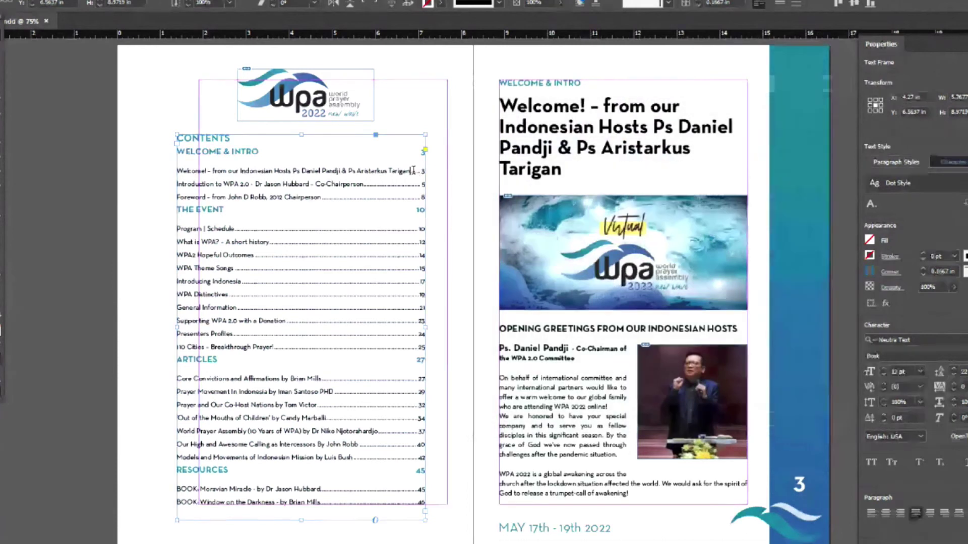
{"action": "double_click", "coordinate": [416, 171]}
{"action": "double_click", "coordinate": [416, 172]}
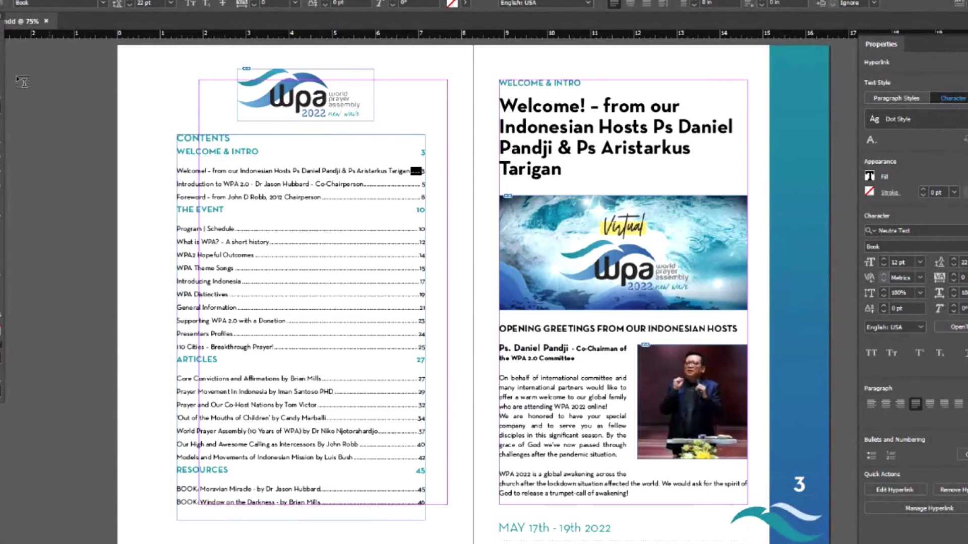
{"action": "key", "text": "Escape"}
{"action": "left_click", "coordinate": [83, 1]}
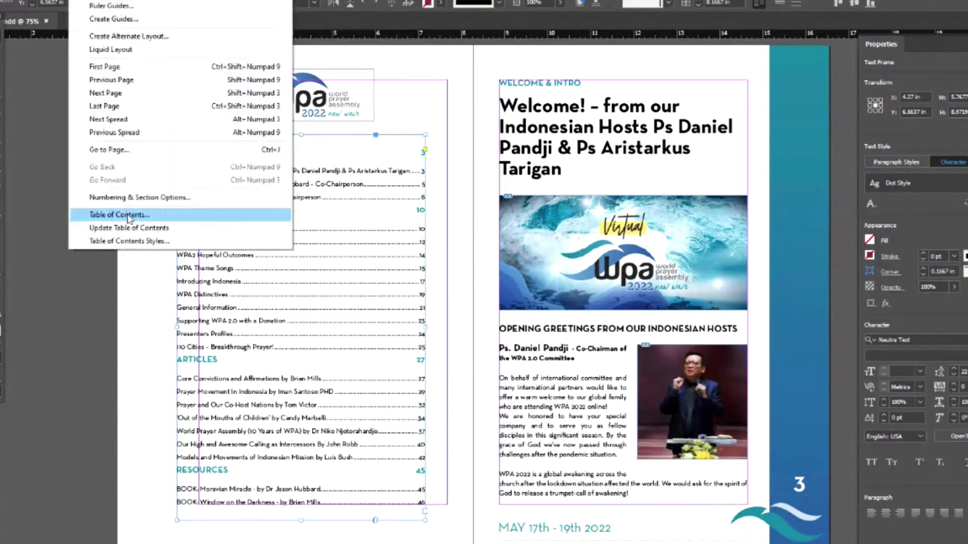
{"action": "key", "text": "Escape"}
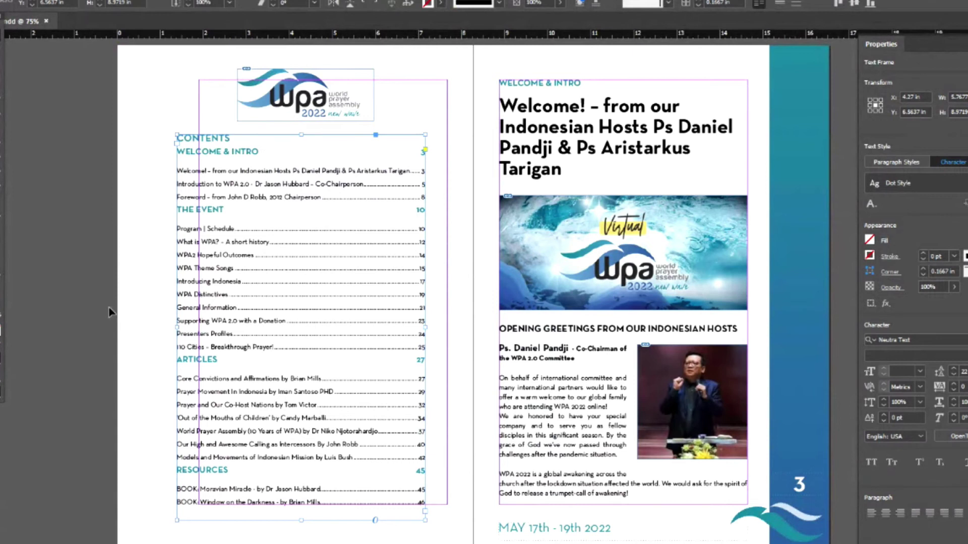
{"action": "left_click", "coordinate": [109, 307]}
{"action": "left_click", "coordinate": [363, 300]}
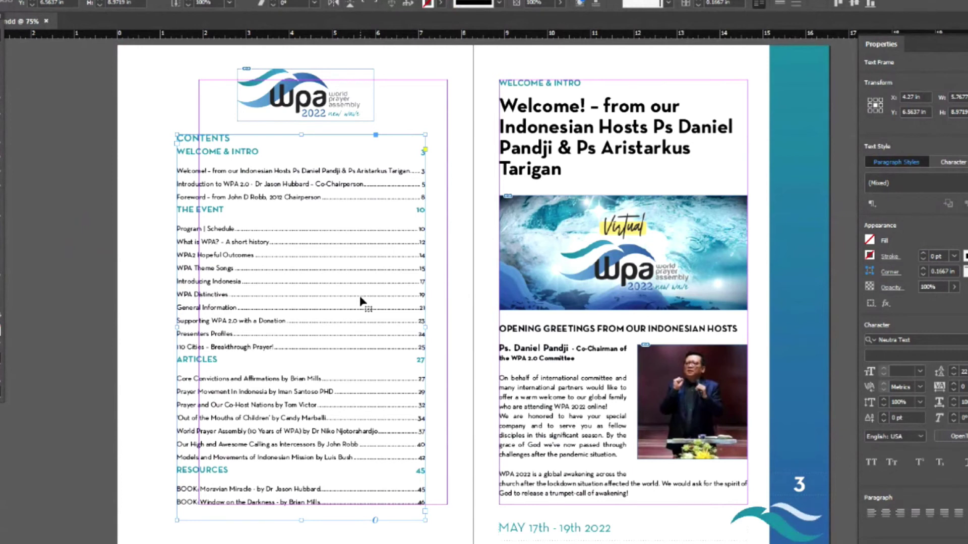
{"action": "left_click", "coordinate": [952, 161]}
{"action": "left_click", "coordinate": [928, 183]}
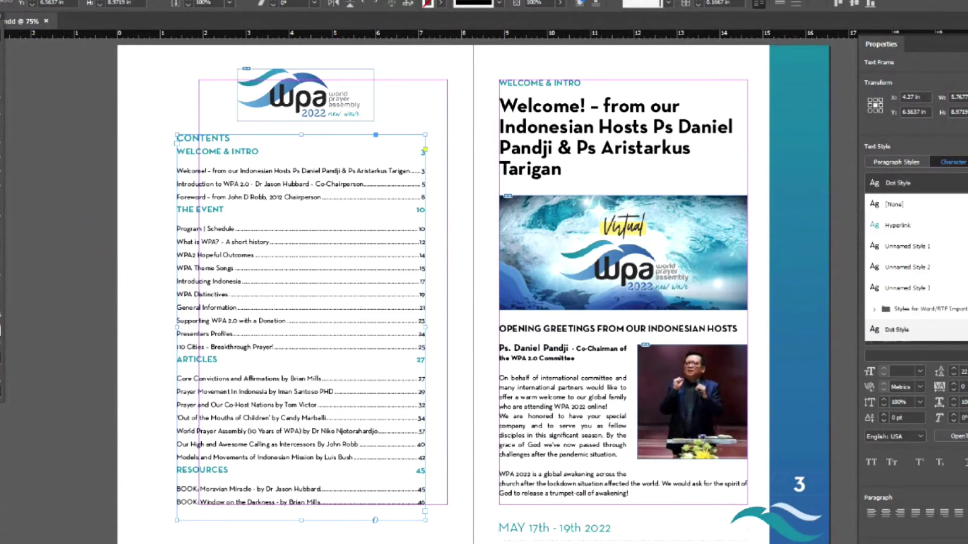
{"action": "left_click", "coordinate": [930, 212]}
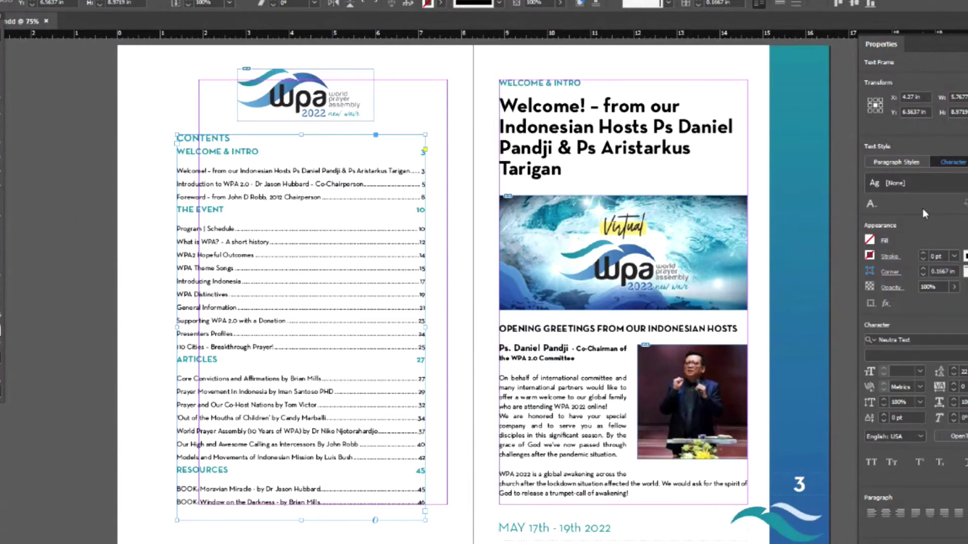
{"action": "left_click", "coordinate": [111, 213]}
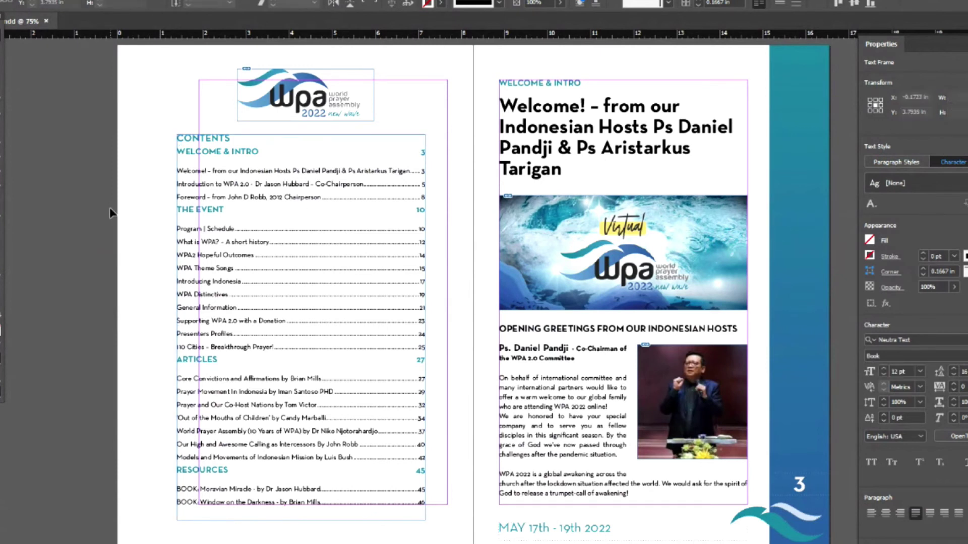
{"action": "left_click", "coordinate": [353, 182]}
{"action": "left_click", "coordinate": [955, 162]}
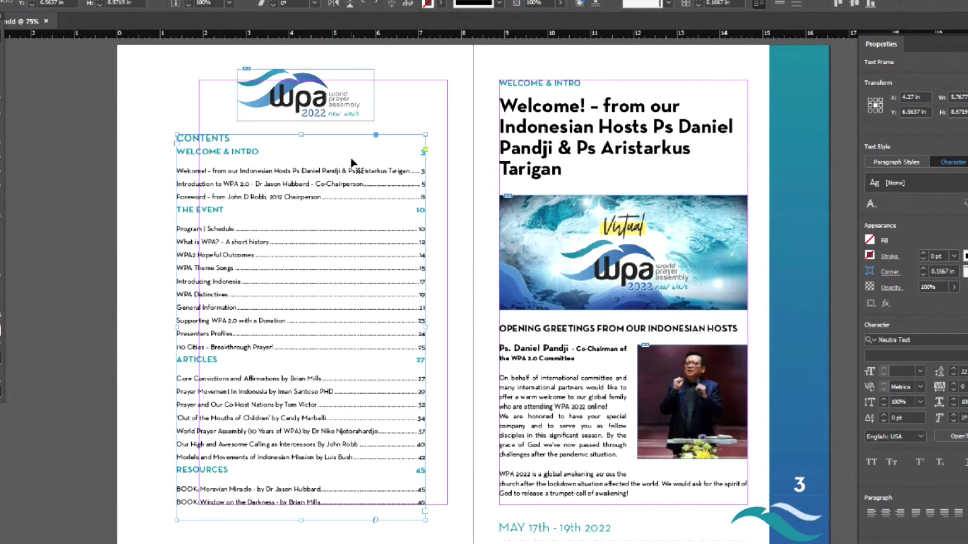
{"action": "left_click", "coordinate": [81, 1]}
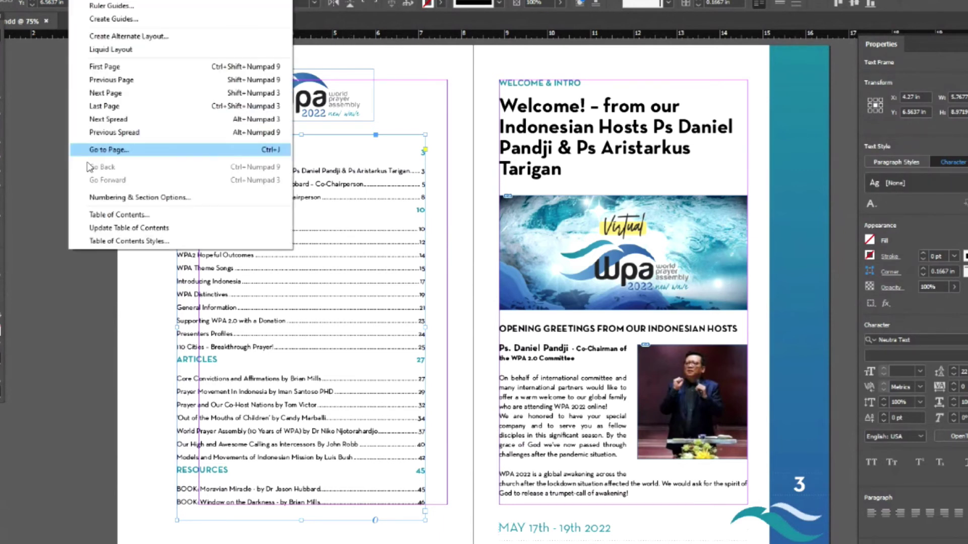
{"action": "left_click", "coordinate": [99, 220]}
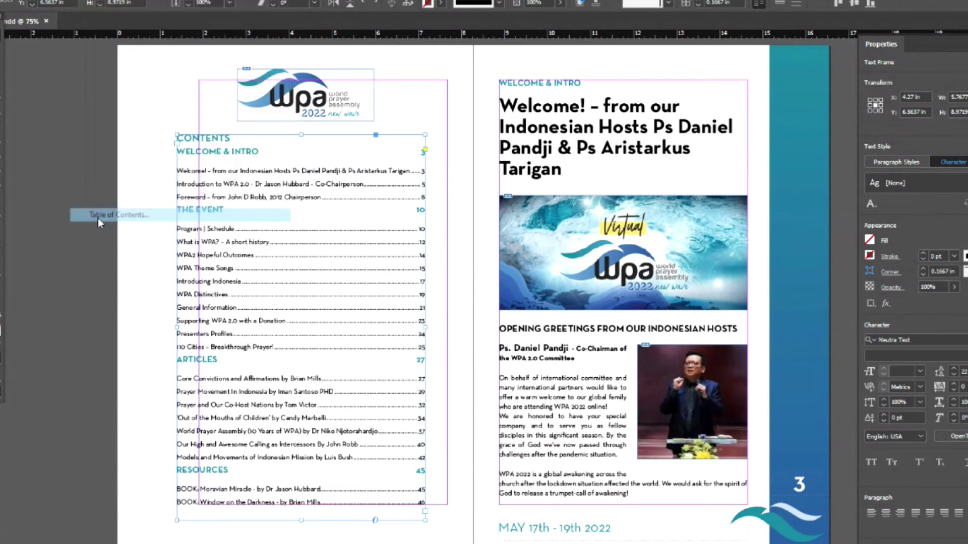
{"action": "left_click", "coordinate": [806, 105]}
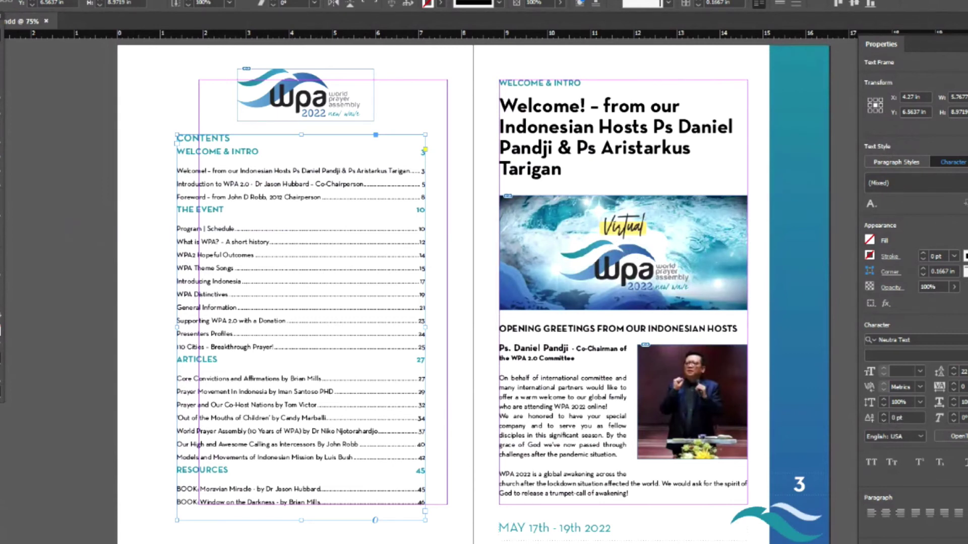
{"action": "left_click", "coordinate": [952, 194]}
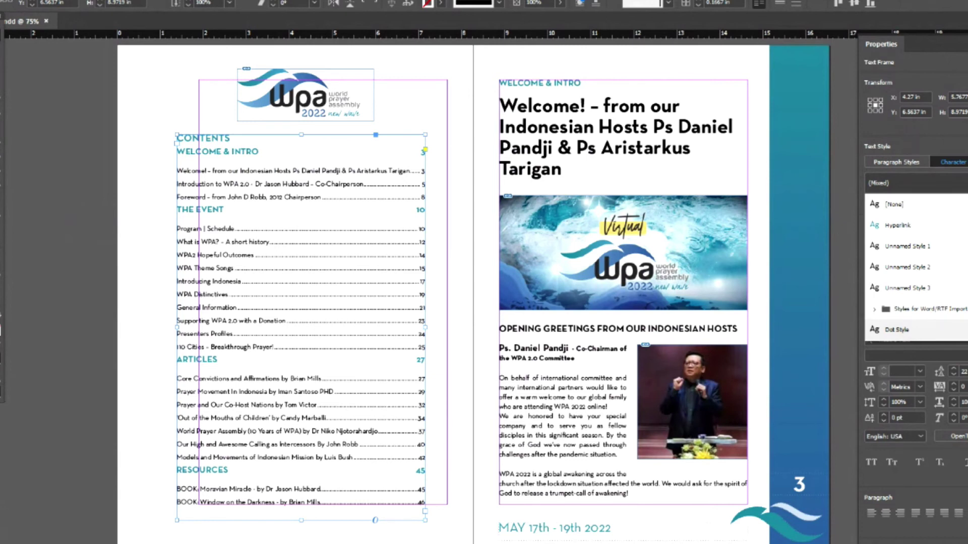
- Reopen Dot Style from Character Styles and commit the teal Green 1 copy character colour
{"action": "key", "text": "Escape"}
{"action": "key", "text": "shift+F11"}
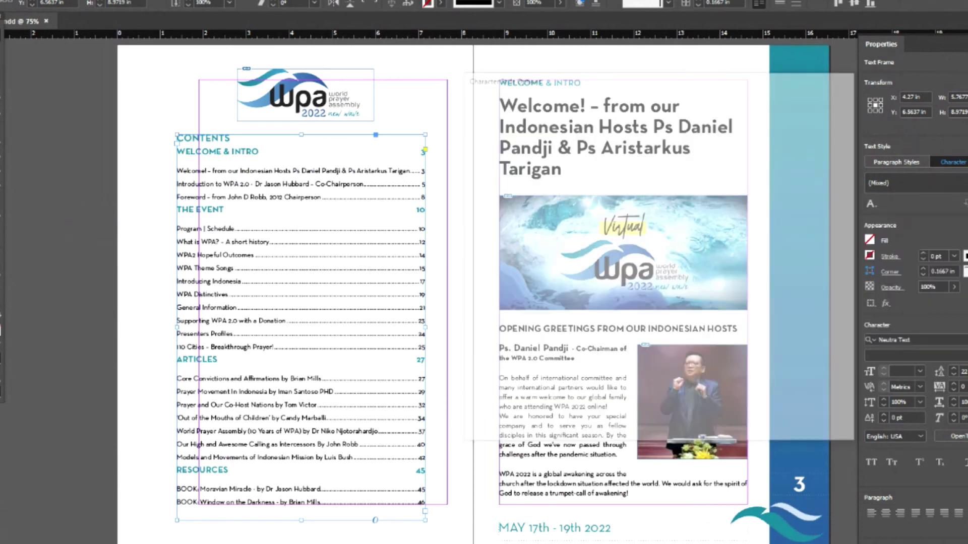
{"action": "double_click", "coordinate": [583, 169]}
{"action": "left_click", "coordinate": [667, 220]}
{"action": "left_click", "coordinate": [499, 425]}
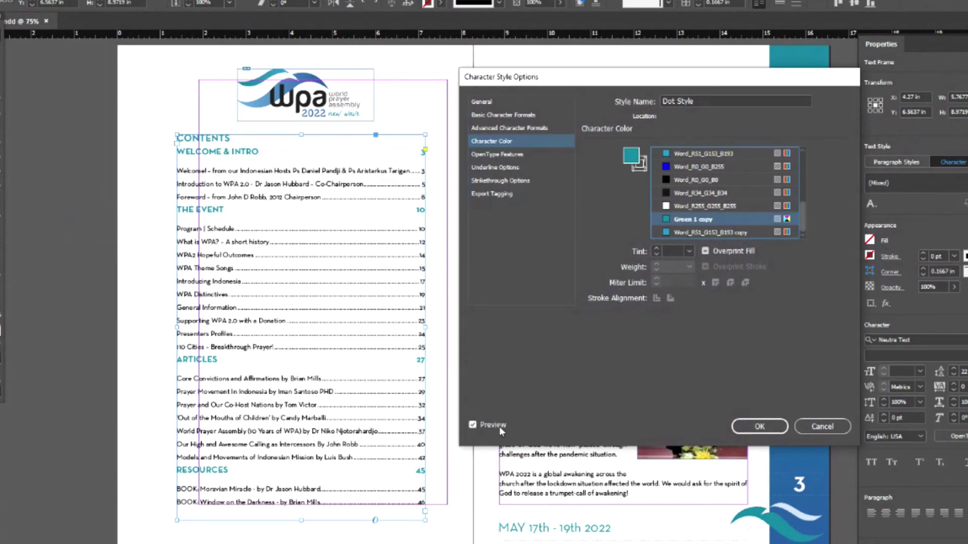
{"action": "left_click", "coordinate": [746, 430]}
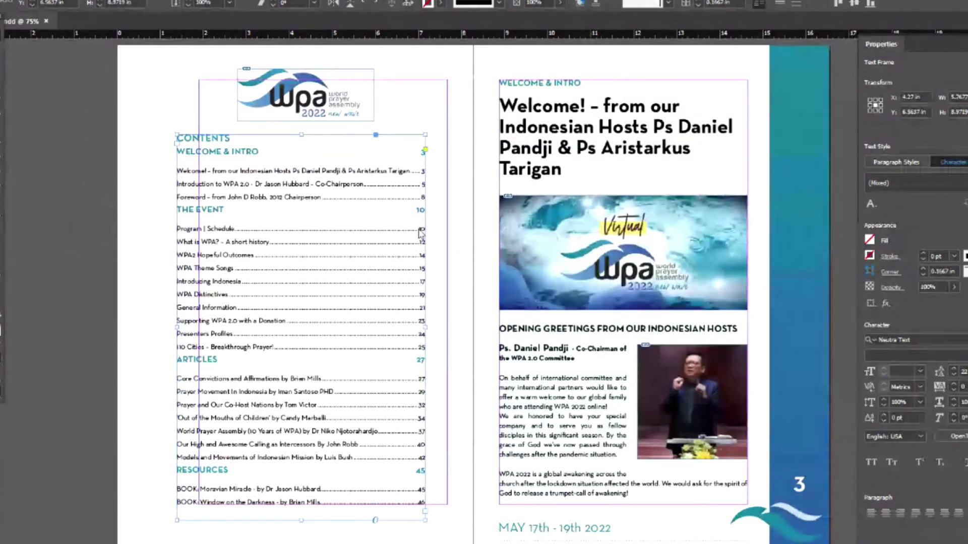
{"action": "key", "text": "ctrl+equal"}
{"action": "key", "text": "ctrl+equal"}
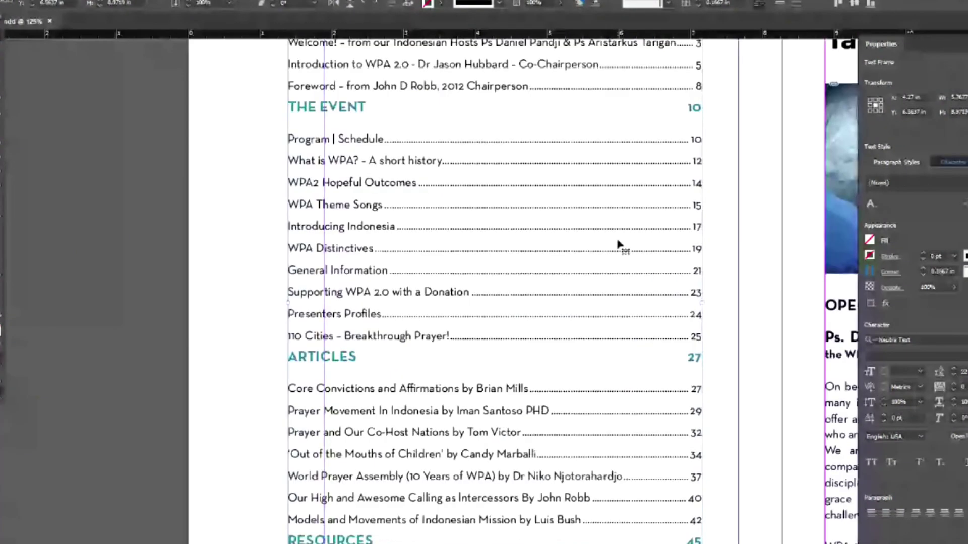
- Bring the CONTENTS page into view and update the table of contents
{"action": "left_click_drag", "start_coordinate": [618, 244], "coordinate": [464, 315]}
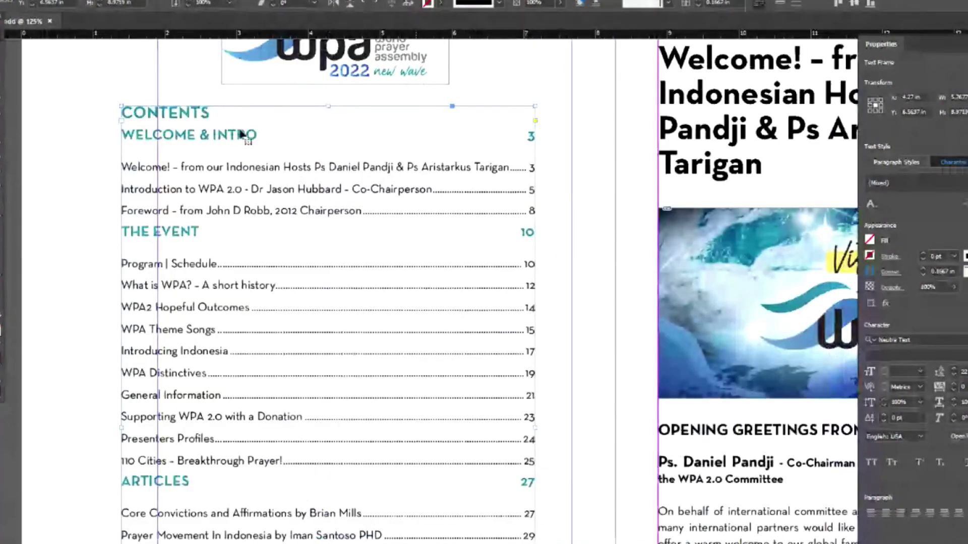
{"action": "left_click", "coordinate": [126, 223]}
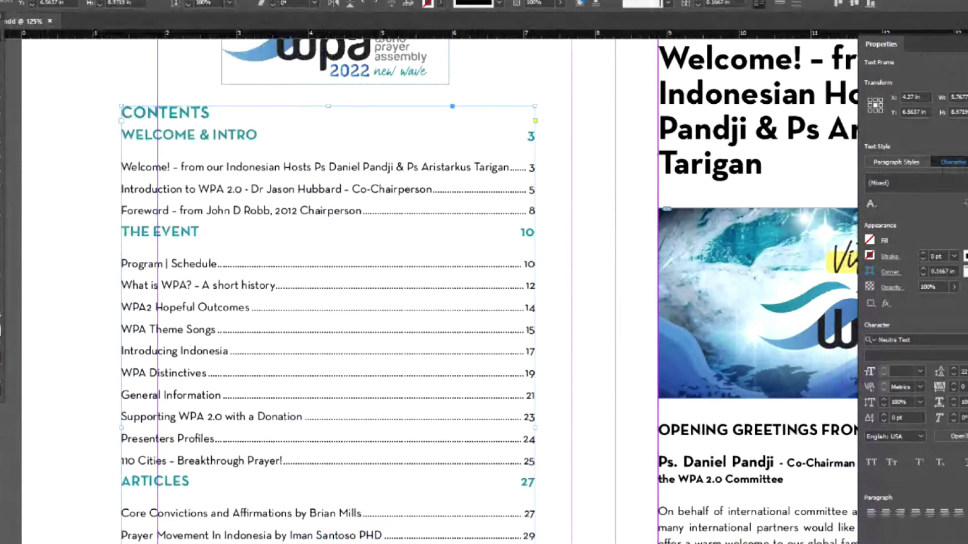
{"action": "left_click", "coordinate": [100, 225]}
- Apply the Dot Style character style to the contents text from the Properties panel
{"action": "left_click", "coordinate": [917, 182]}
{"action": "left_click", "coordinate": [908, 323]}
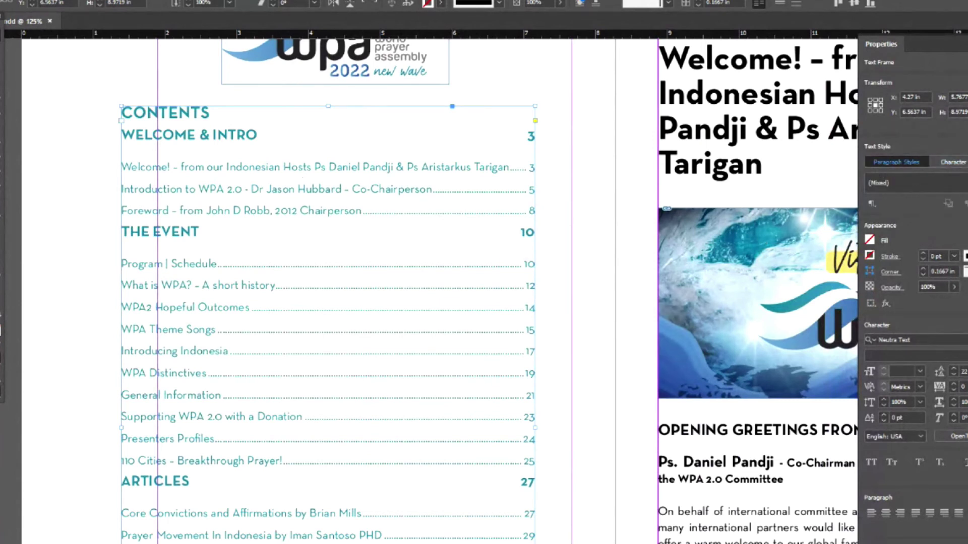
{"action": "left_click", "coordinate": [903, 183]}
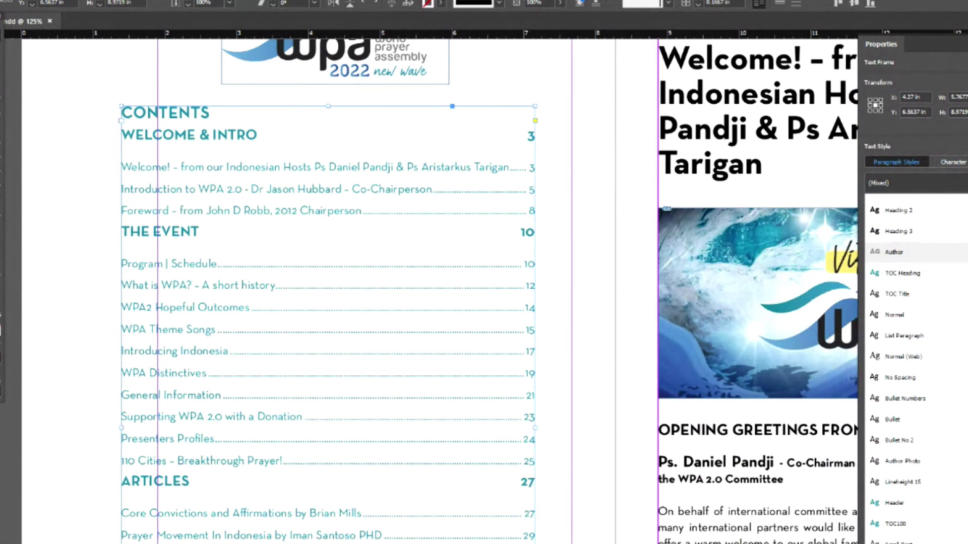
- Review the TOC Heading paragraph style's categories and switch its character colour from Green 1 to [Black]
{"action": "left_click", "coordinate": [947, 273]}
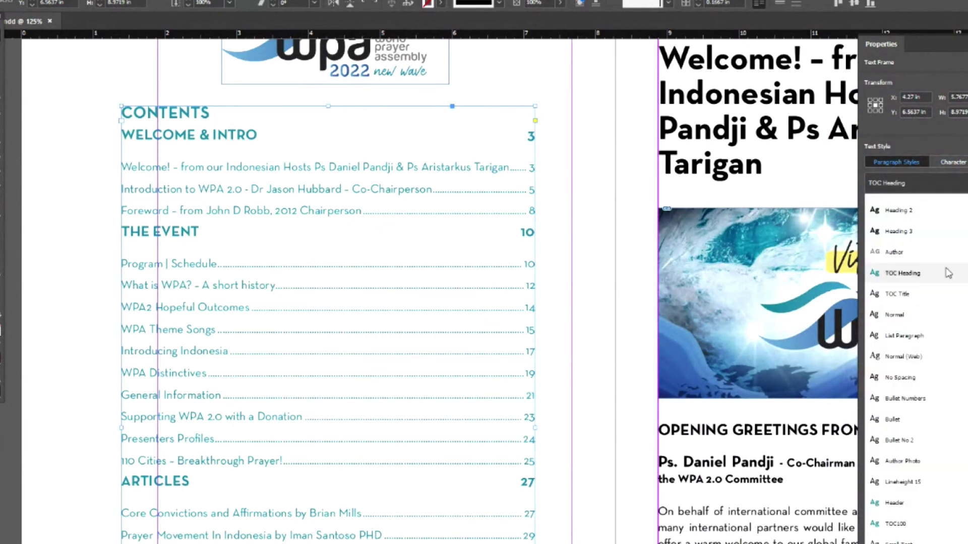
{"action": "double_click", "coordinate": [902, 273]}
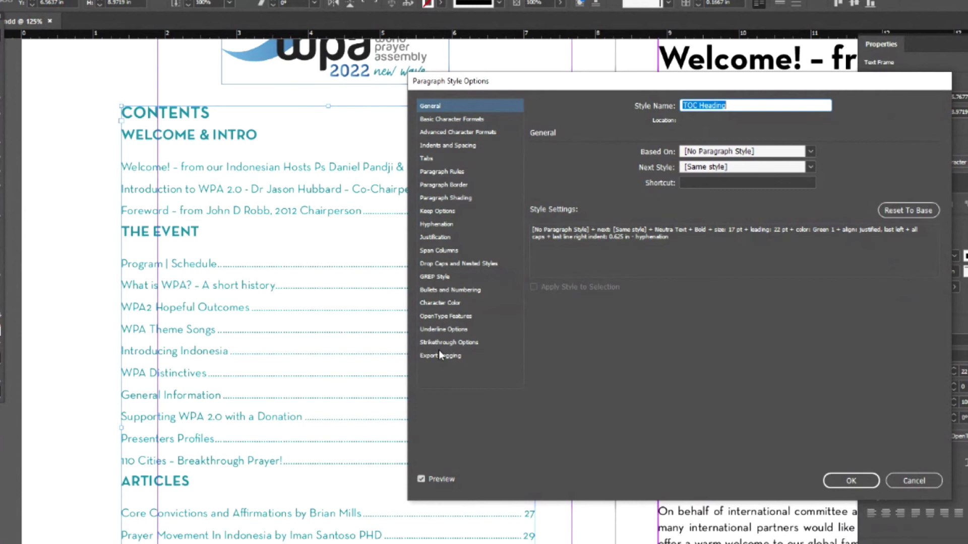
{"action": "left_click", "coordinate": [437, 125]}
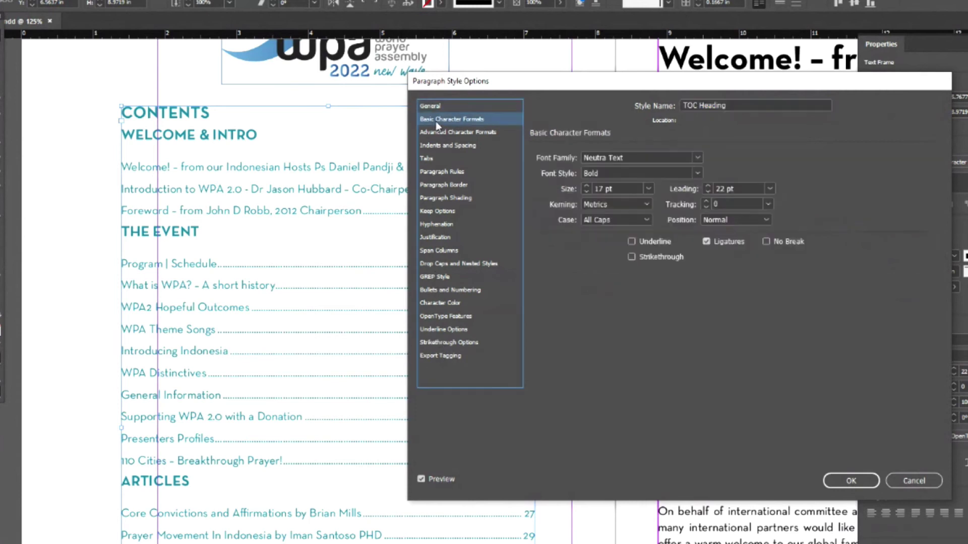
{"action": "left_click", "coordinate": [437, 133]}
{"action": "left_click", "coordinate": [437, 147]}
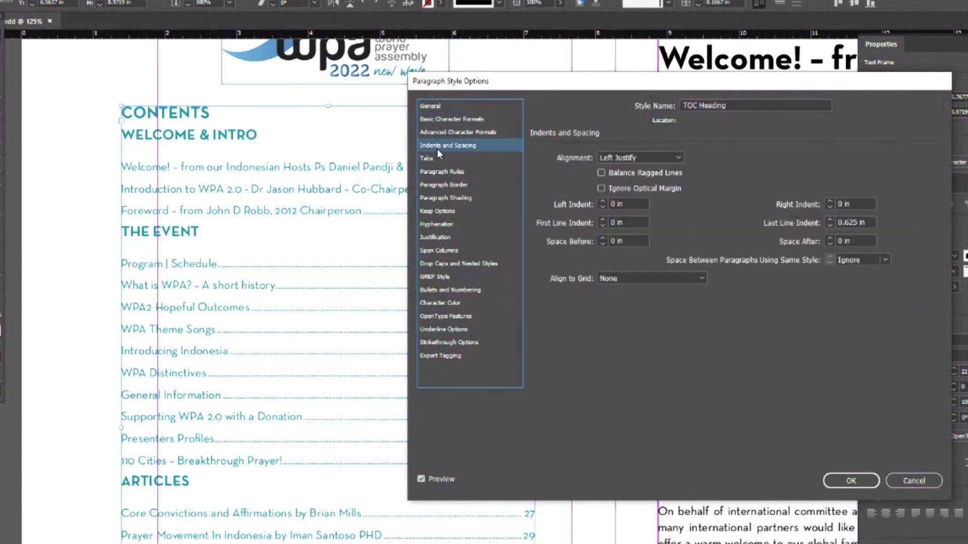
{"action": "left_click", "coordinate": [437, 173]}
{"action": "left_click", "coordinate": [436, 184]}
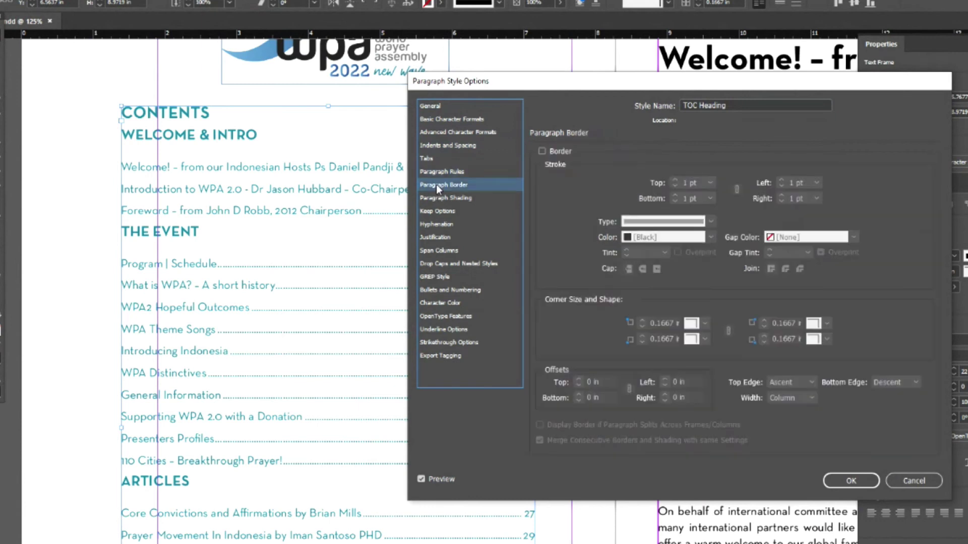
{"action": "left_click", "coordinate": [437, 199]}
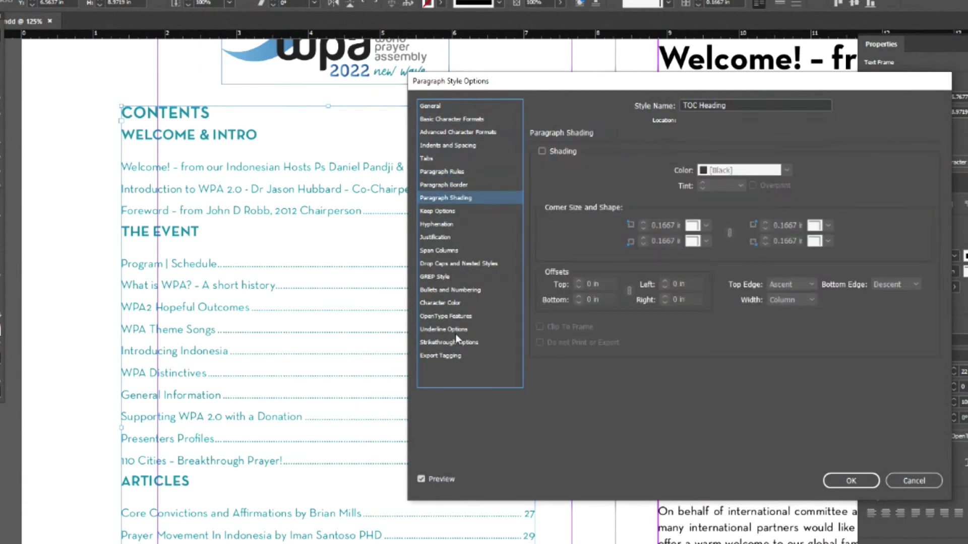
{"action": "left_click", "coordinate": [440, 304]}
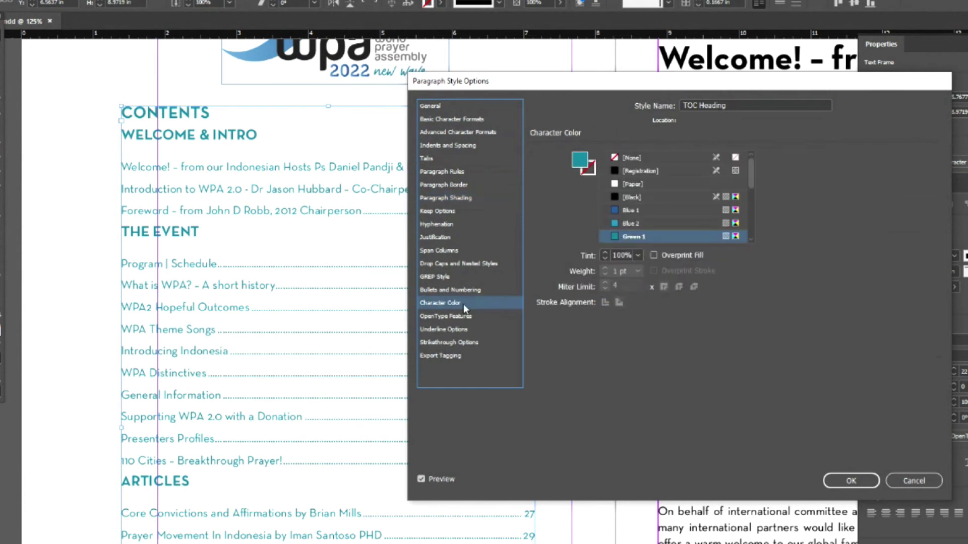
{"action": "left_click", "coordinate": [616, 197]}
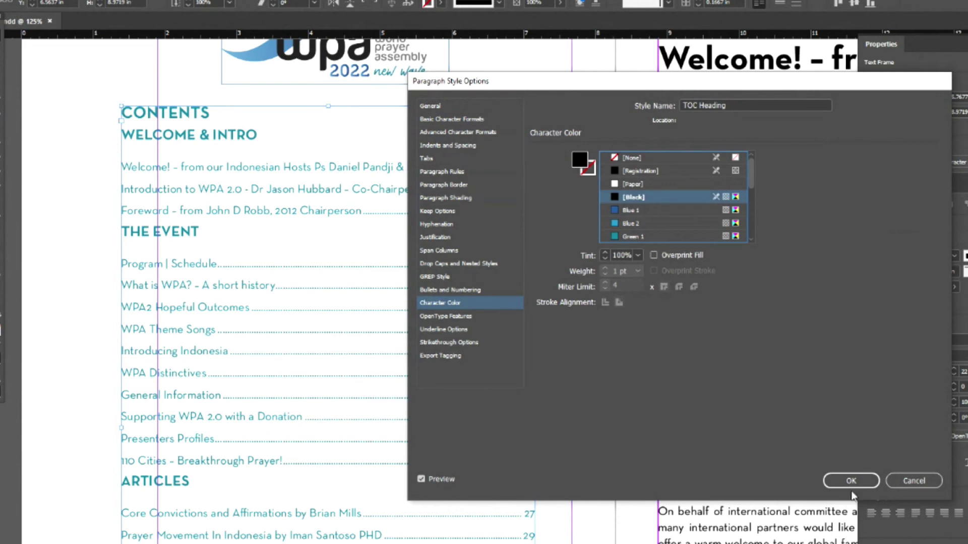
{"action": "left_click", "coordinate": [841, 481]}
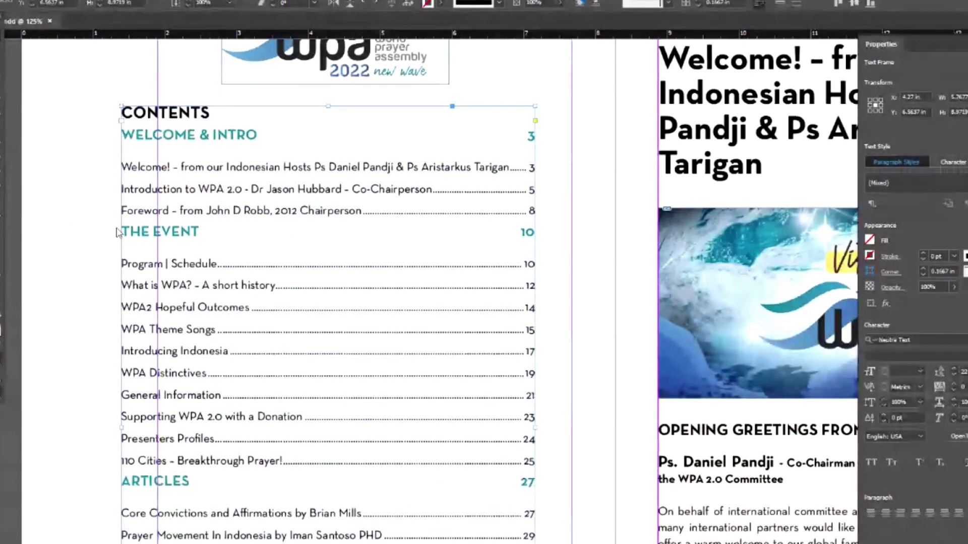
- Update the contents, then set Heading 1's Between Entry and Number style to Dot Style and regenerate
{"action": "key", "text": "alt+l"}
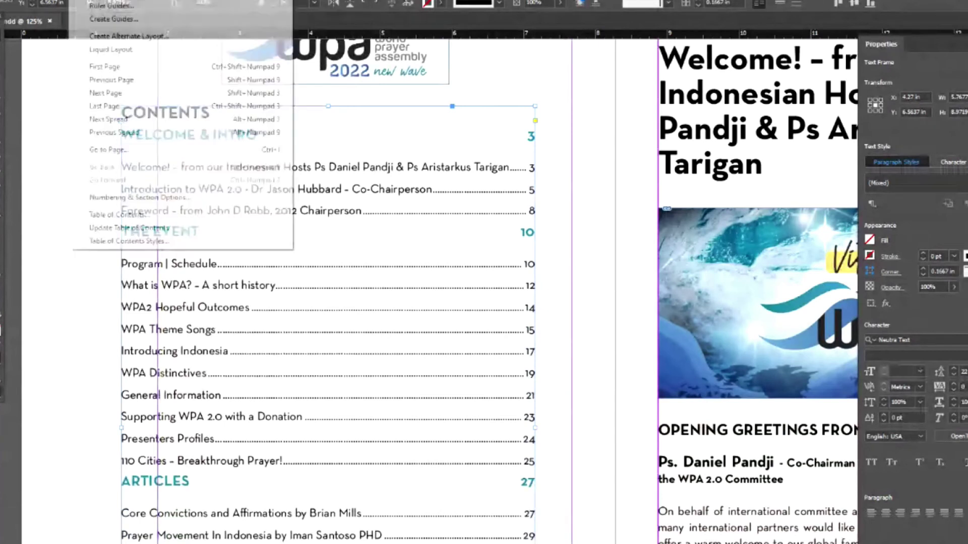
{"action": "left_click", "coordinate": [145, 227]}
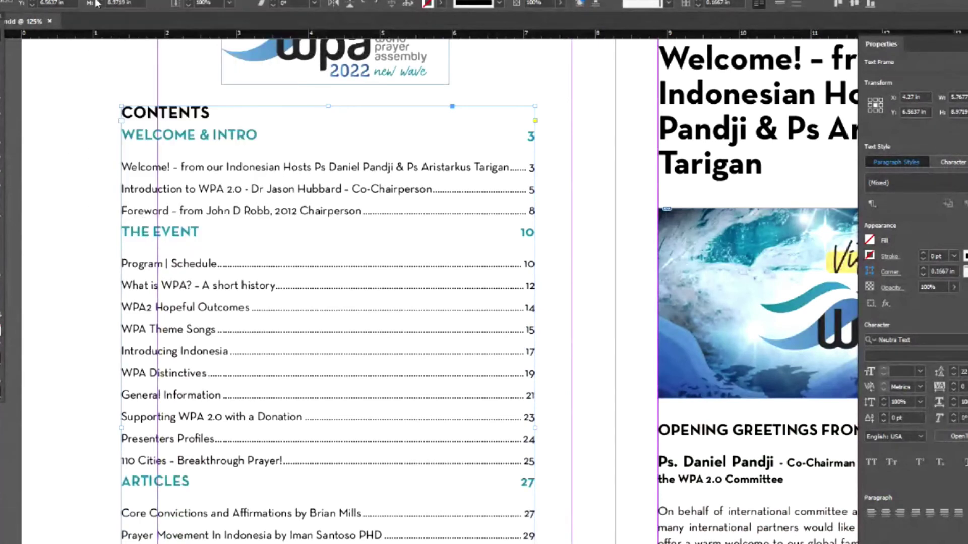
{"action": "key", "text": "alt+l"}
{"action": "left_click", "coordinate": [151, 225]}
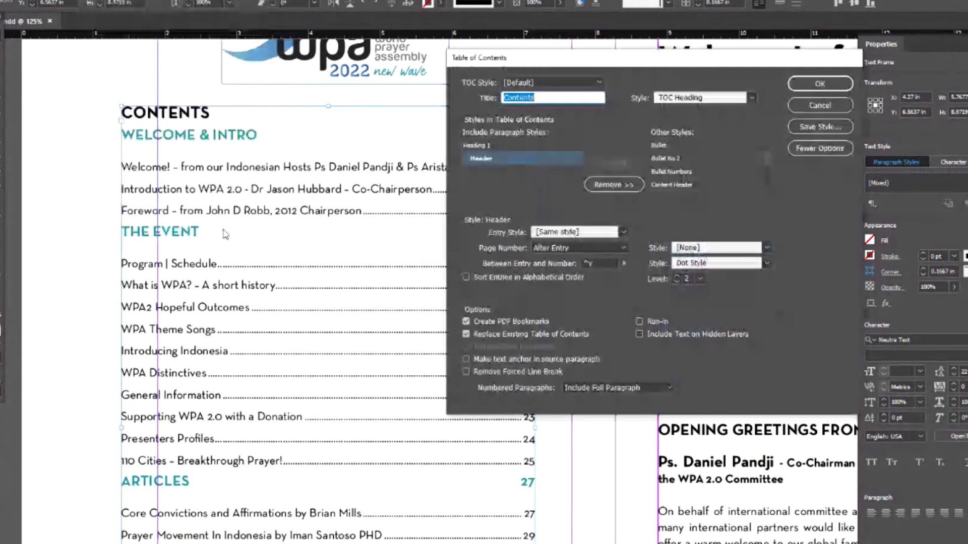
{"action": "left_click", "coordinate": [476, 146]}
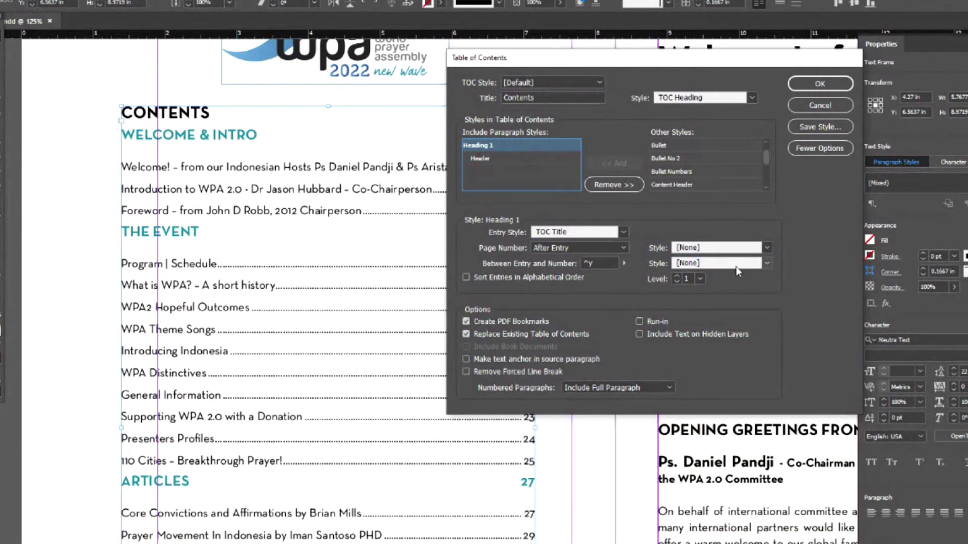
{"action": "left_click", "coordinate": [767, 265]}
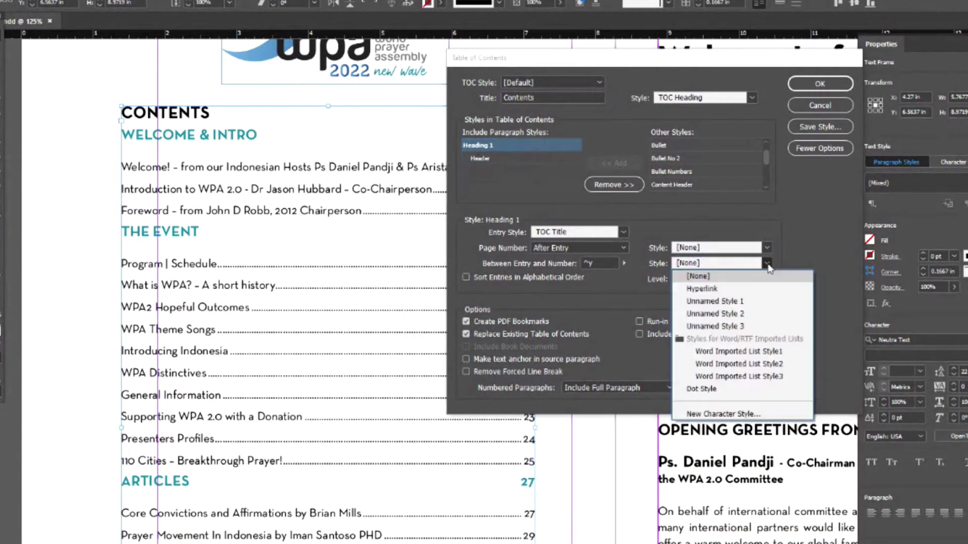
{"action": "left_click", "coordinate": [711, 391]}
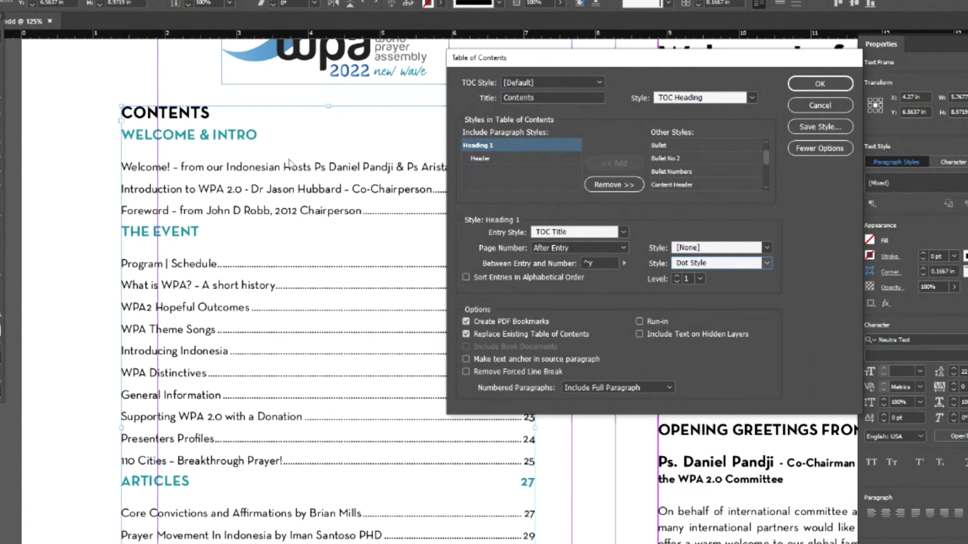
{"action": "left_click", "coordinate": [833, 90]}
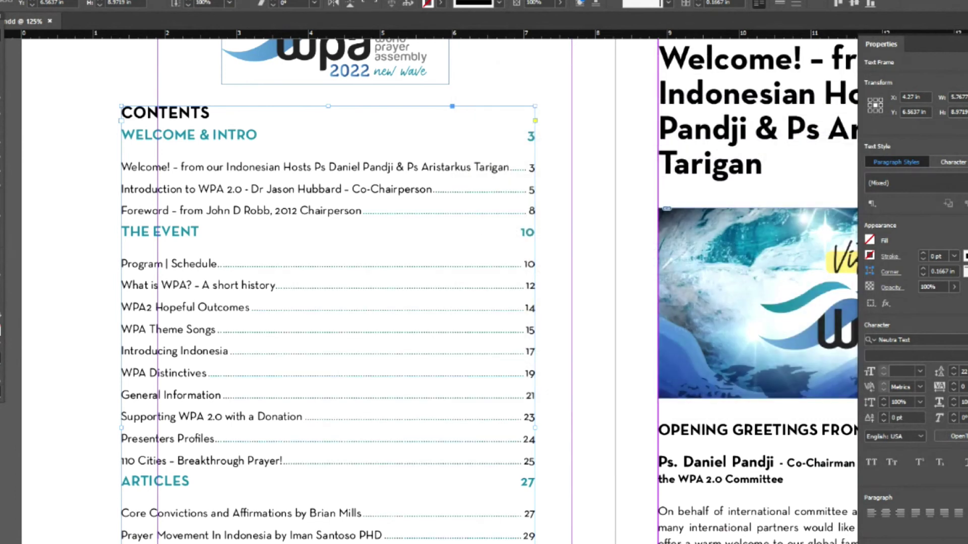
{"action": "left_click", "coordinate": [93, 0]}
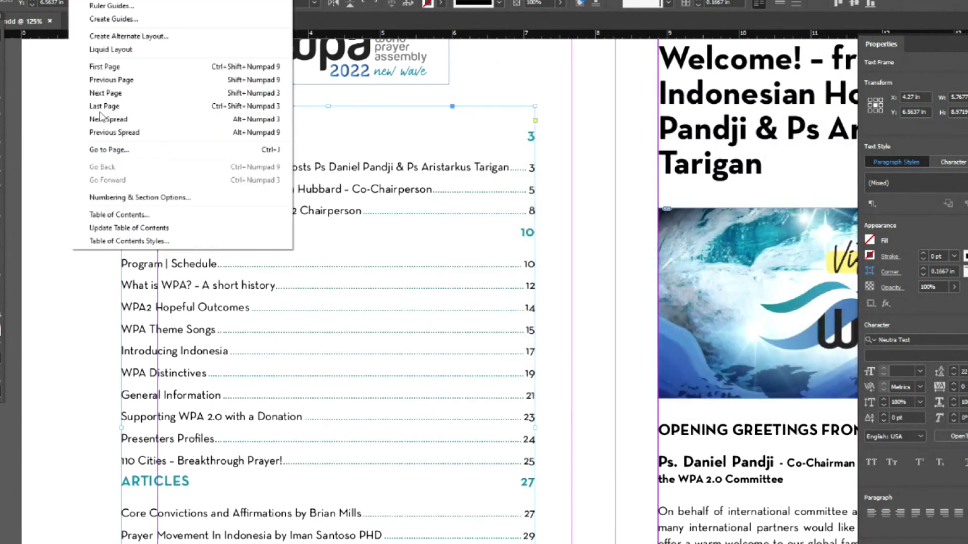
{"action": "left_click", "coordinate": [117, 228]}
{"action": "left_click", "coordinate": [93, 0]}
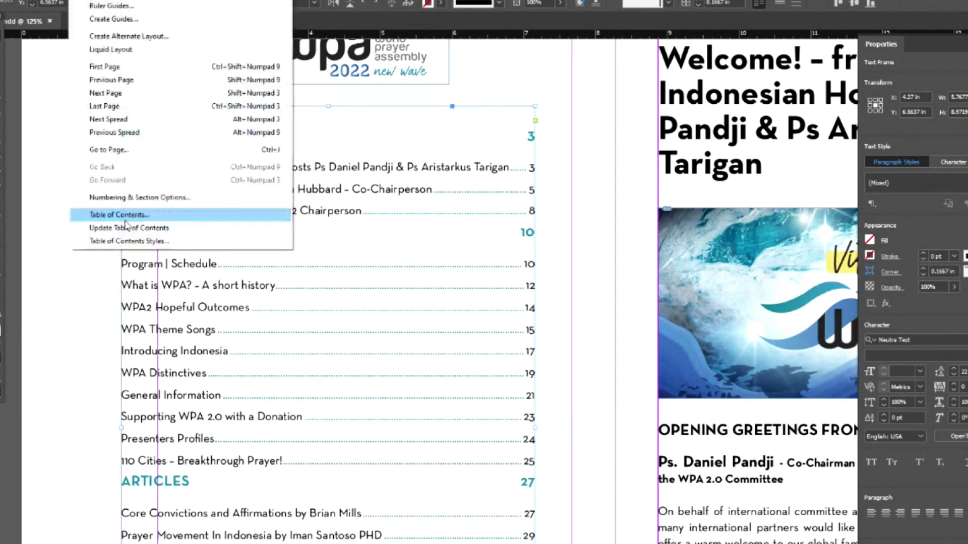
{"action": "left_click", "coordinate": [123, 216]}
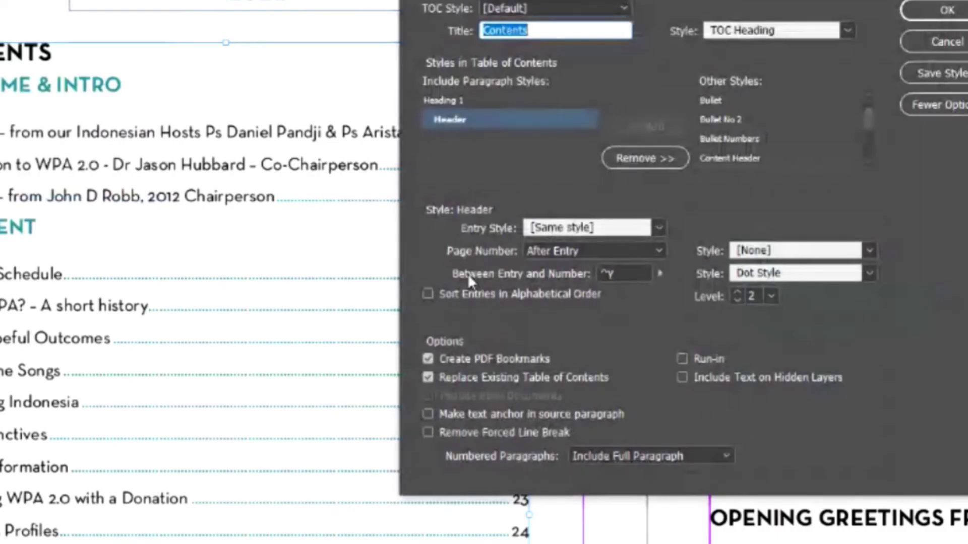
{"action": "left_click", "coordinate": [869, 273]}
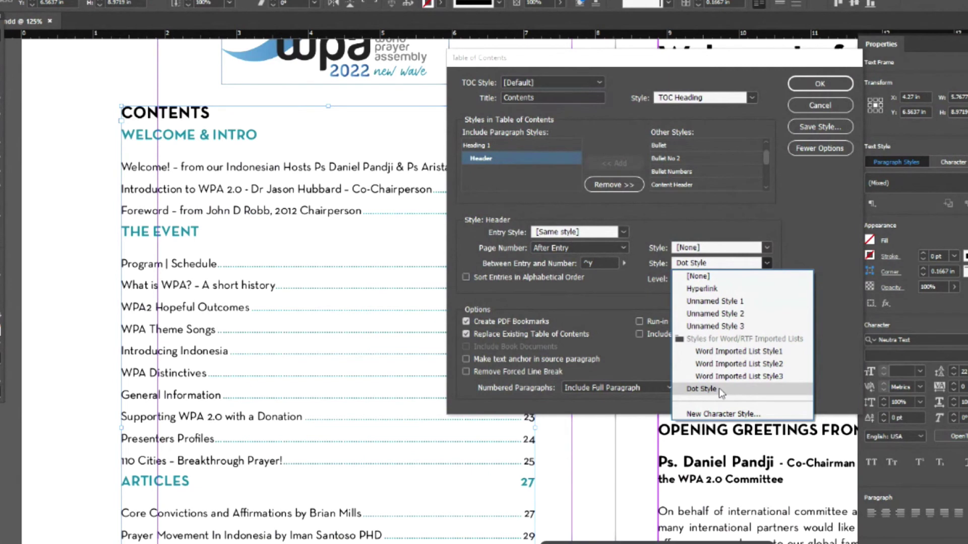
{"action": "left_click", "coordinate": [719, 388]}
{"action": "left_click", "coordinate": [829, 106]}
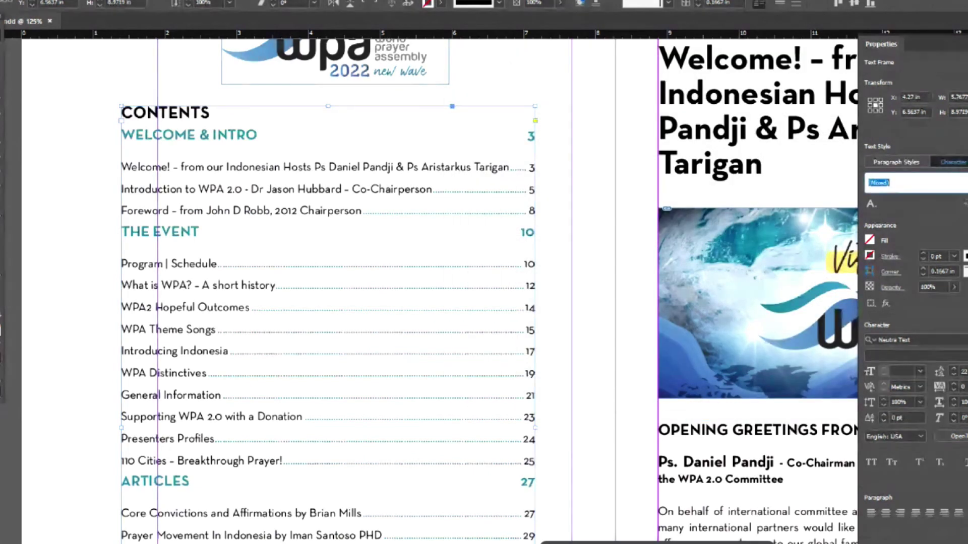
{"action": "left_click", "coordinate": [907, 183]}
- Reapply Dot Style to the contents, check its colour and cancel unchanged, then bring up the Fill swatches
{"action": "left_click", "coordinate": [933, 329]}
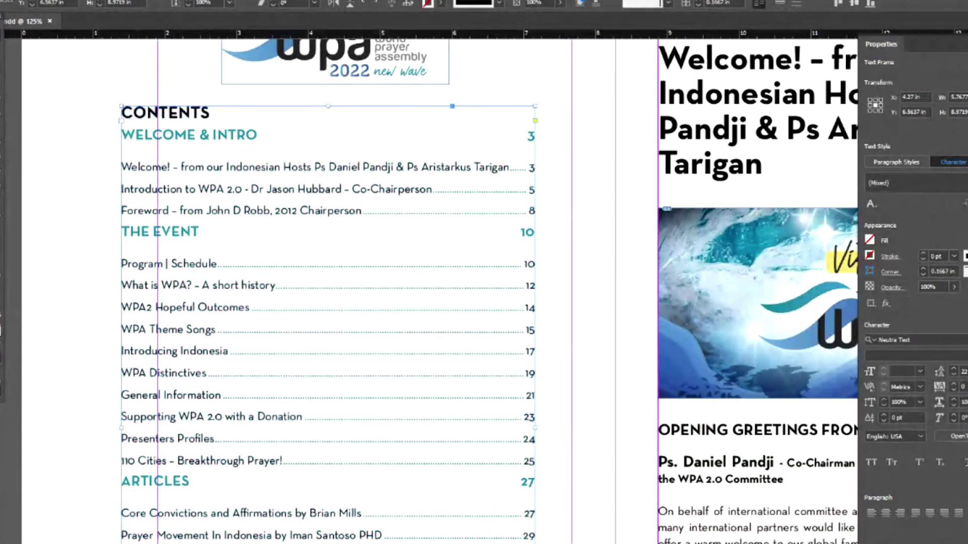
{"action": "left_click", "coordinate": [938, 183]}
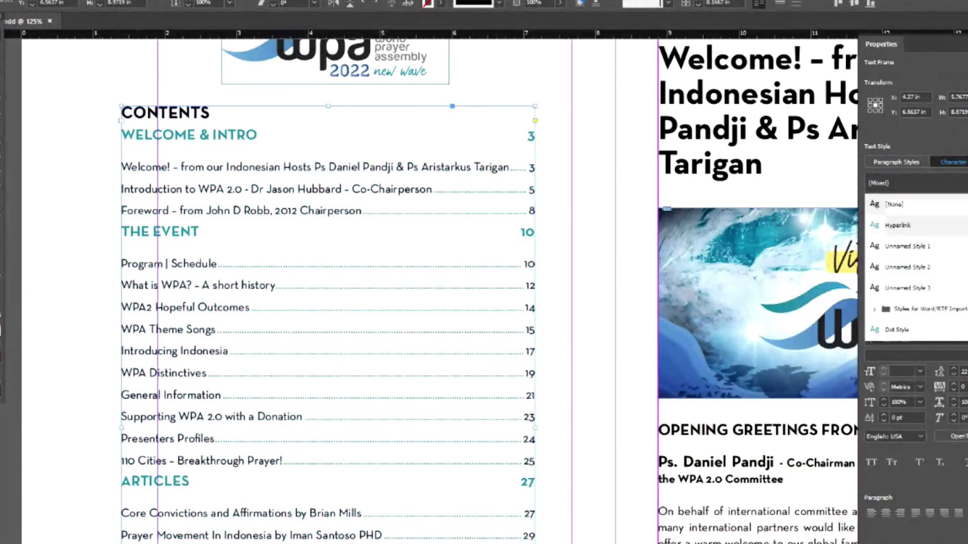
{"action": "double_click", "coordinate": [935, 329]}
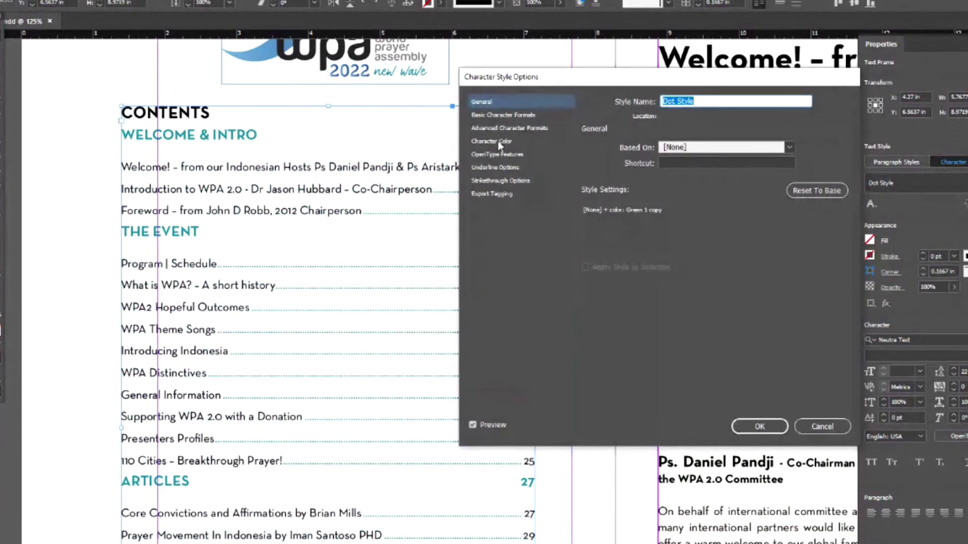
{"action": "left_click", "coordinate": [498, 141]}
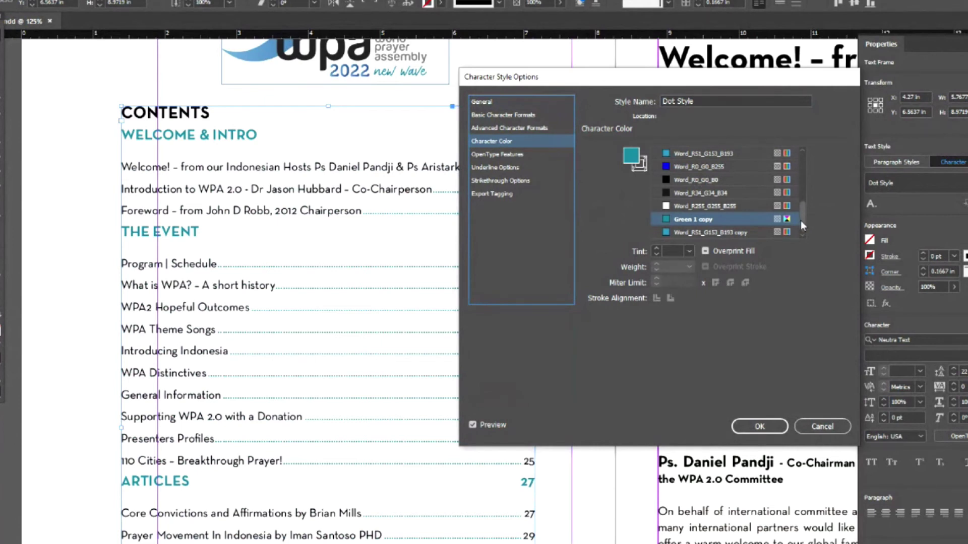
{"action": "left_click", "coordinate": [822, 430]}
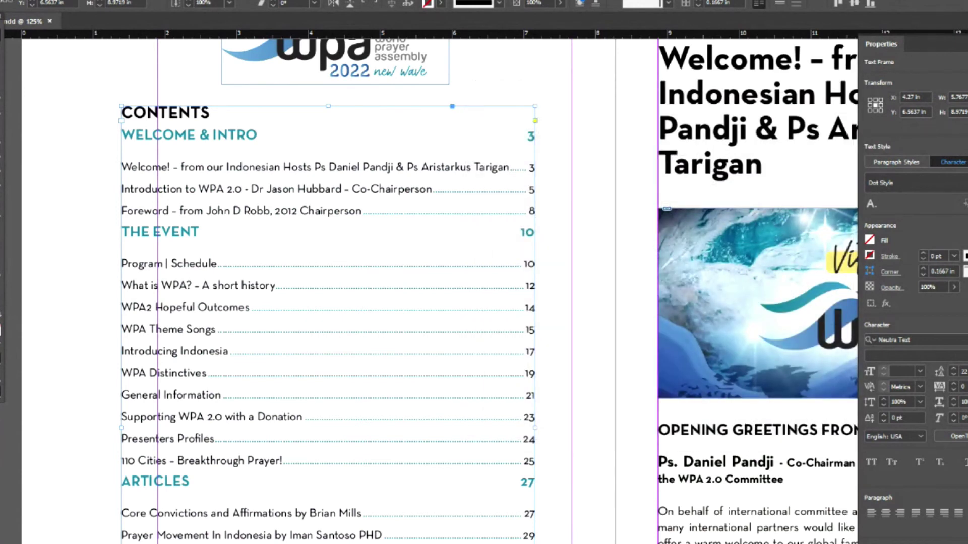
{"action": "left_click", "coordinate": [440, 3]}
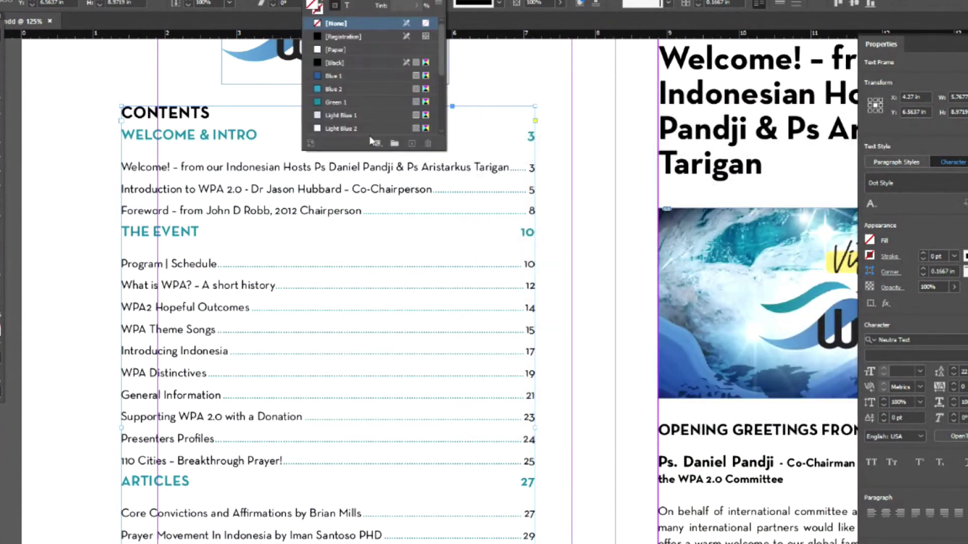
{"action": "left_click_drag", "start_coordinate": [438, 75], "coordinate": [443, 129]}
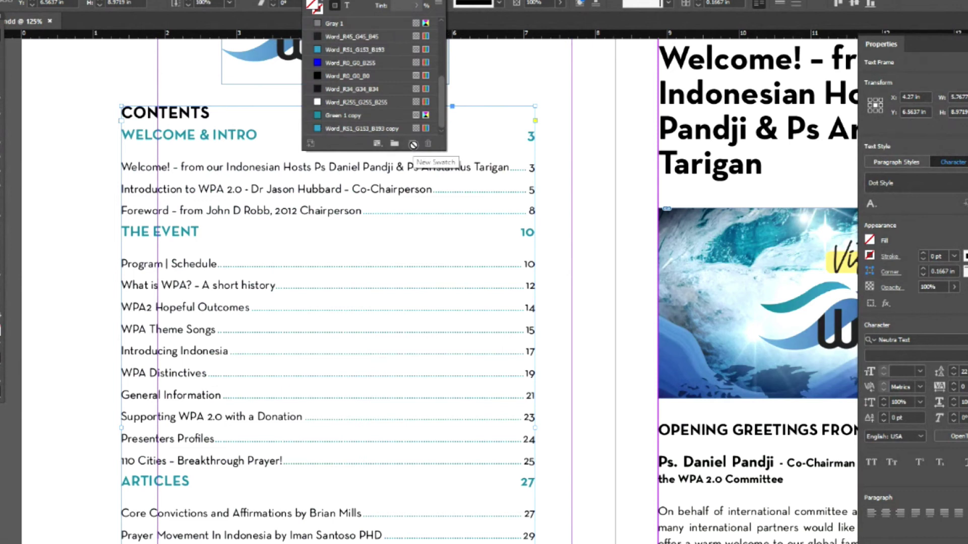
{"action": "left_click", "coordinate": [65, 201]}
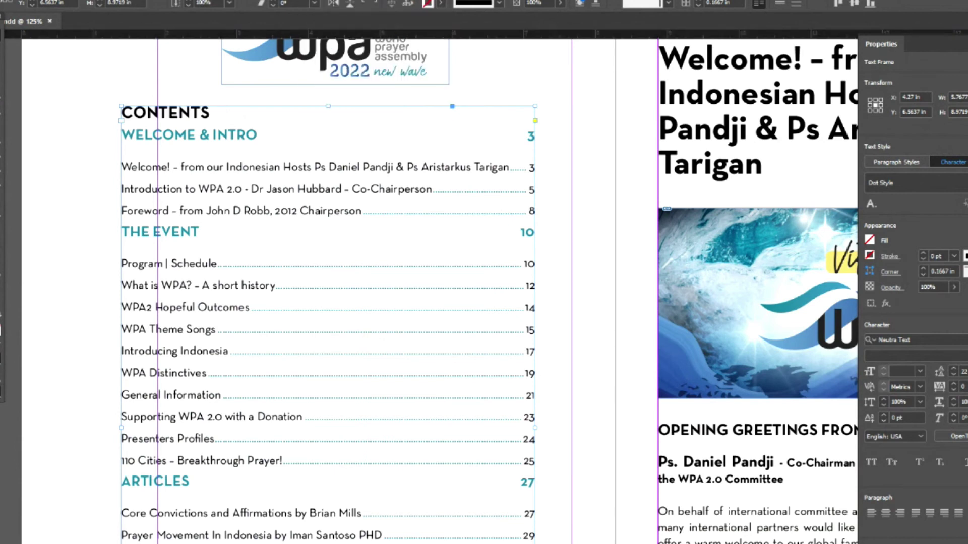
{"action": "left_click", "coordinate": [426, 4]}
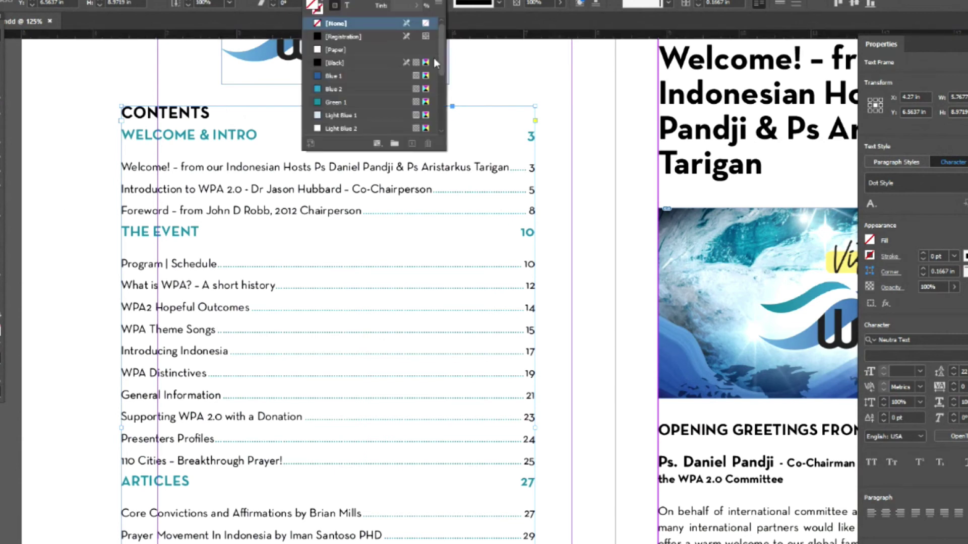
{"action": "left_click", "coordinate": [355, 129]}
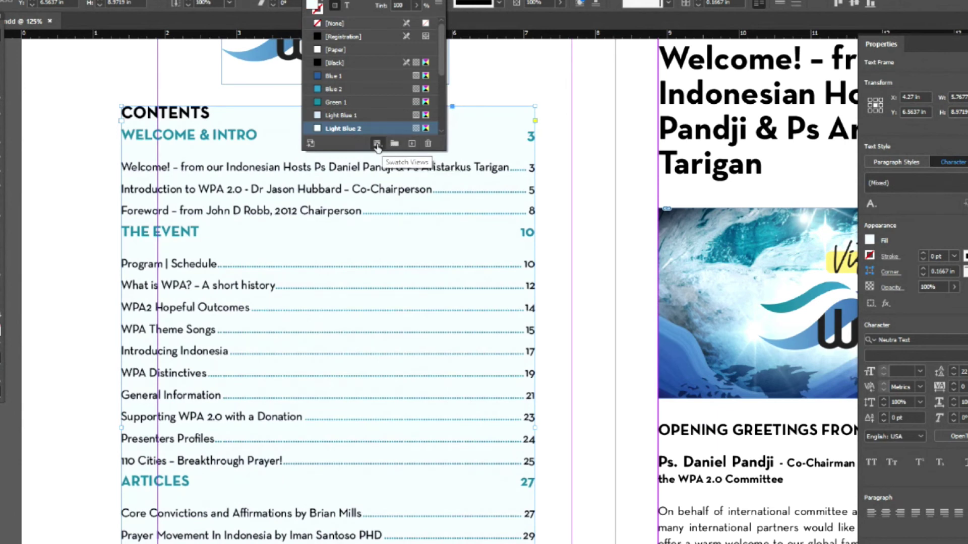
{"action": "left_click", "coordinate": [413, 144]}
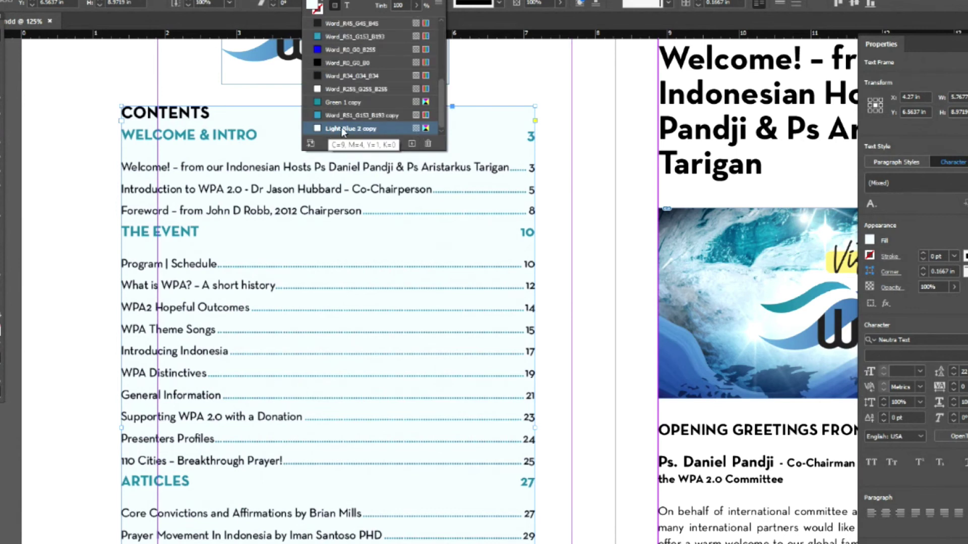
{"action": "double_click", "coordinate": [344, 127]}
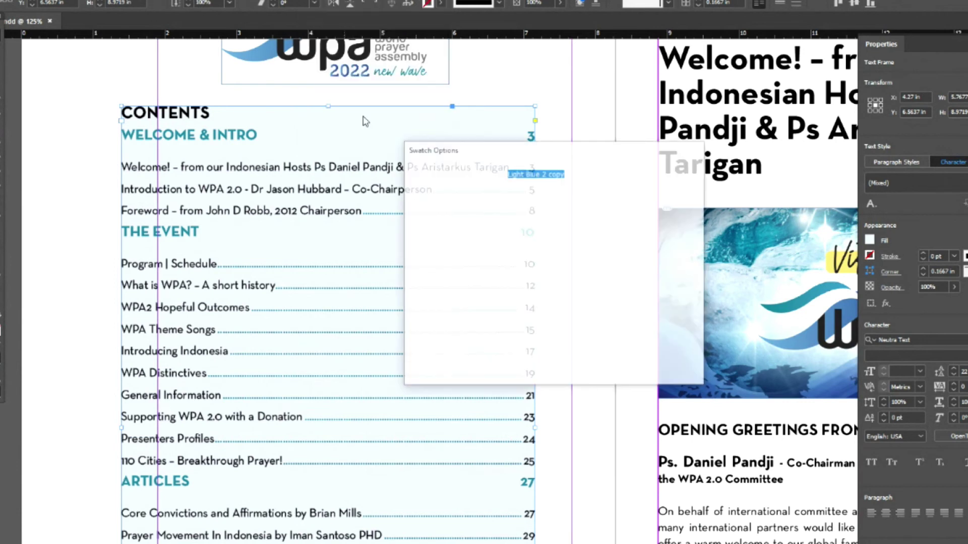
{"action": "type", "text": "Dot Color"}
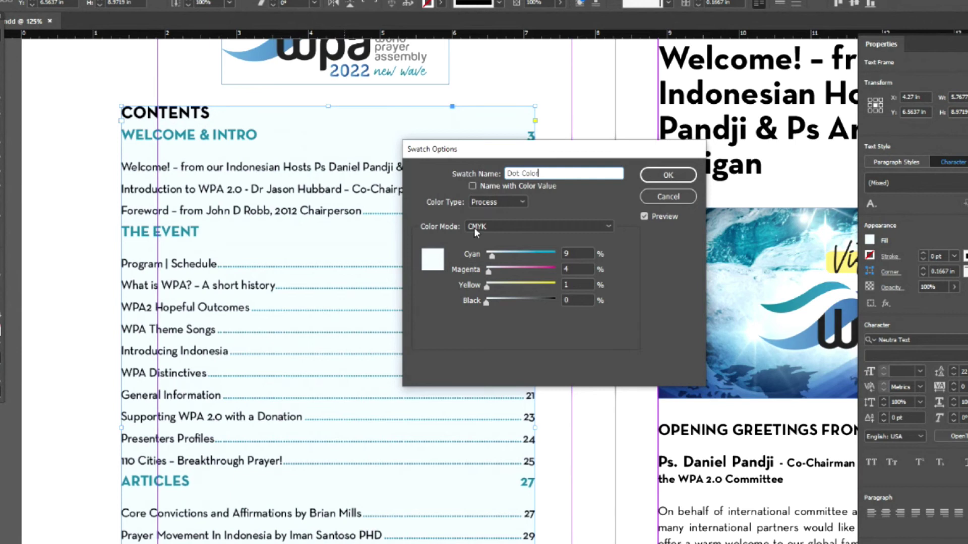
{"action": "left_click", "coordinate": [524, 229]}
{"action": "left_click", "coordinate": [646, 260]}
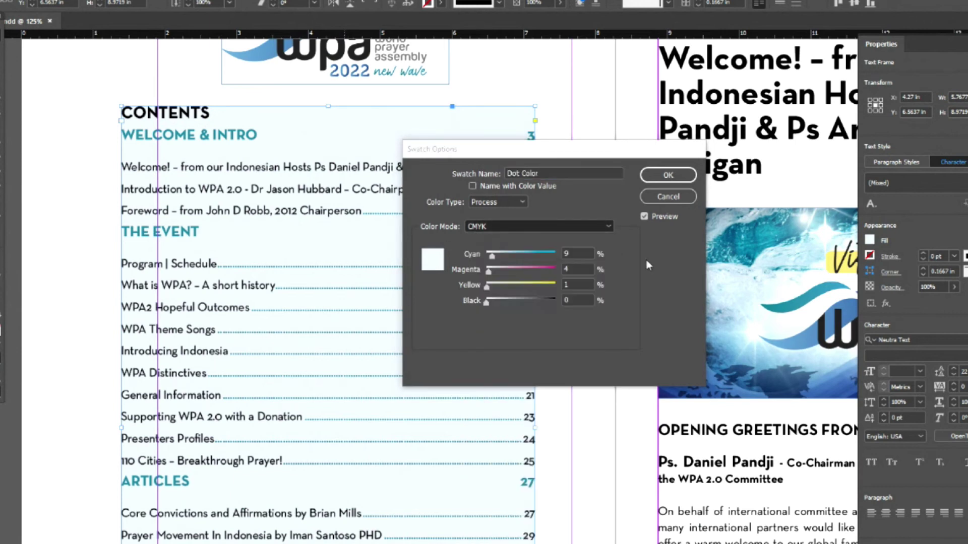
{"action": "left_click", "coordinate": [504, 231]}
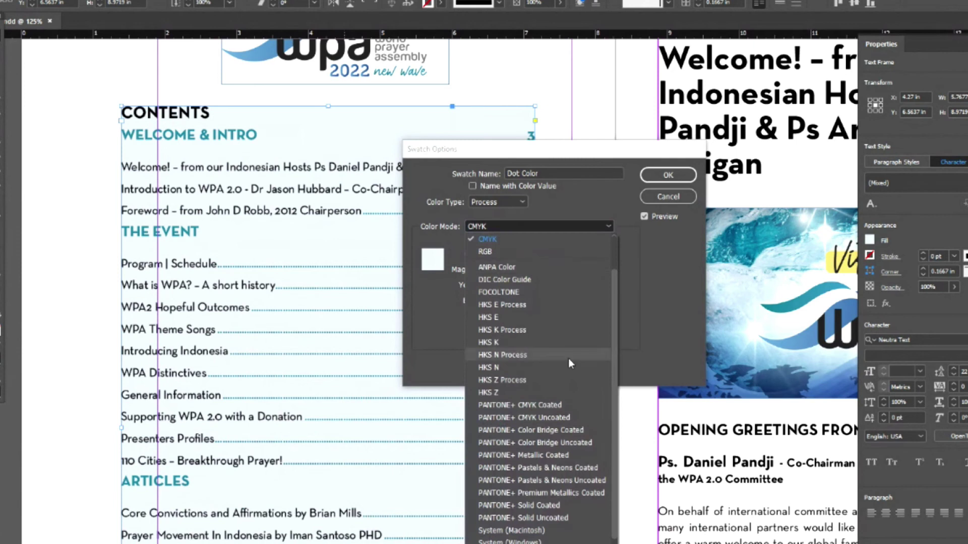
{"action": "scroll", "coordinate": [570, 359], "scroll_direction": "down", "scroll_amount": 1}
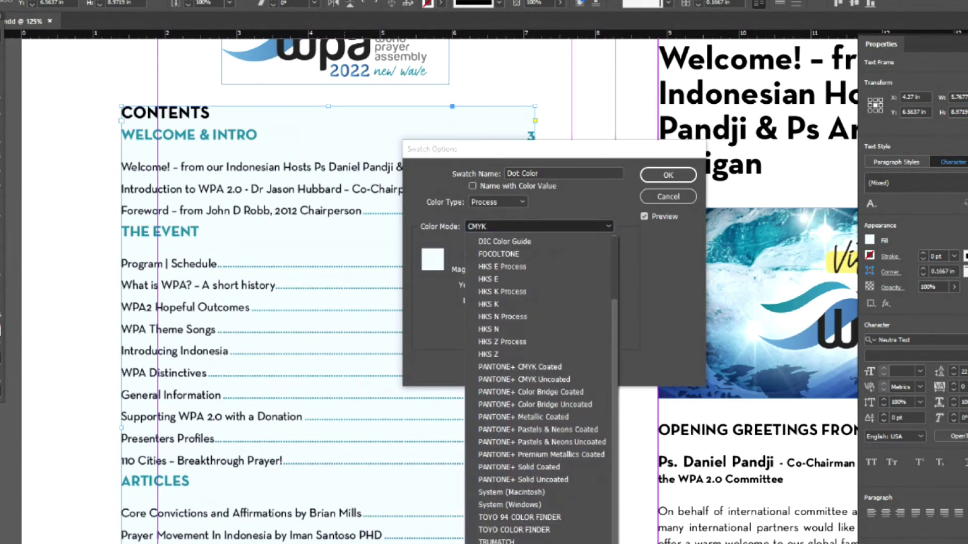
{"action": "scroll", "coordinate": [528, 349], "scroll_direction": "up", "scroll_amount": 2}
{"action": "left_click", "coordinate": [501, 287]}
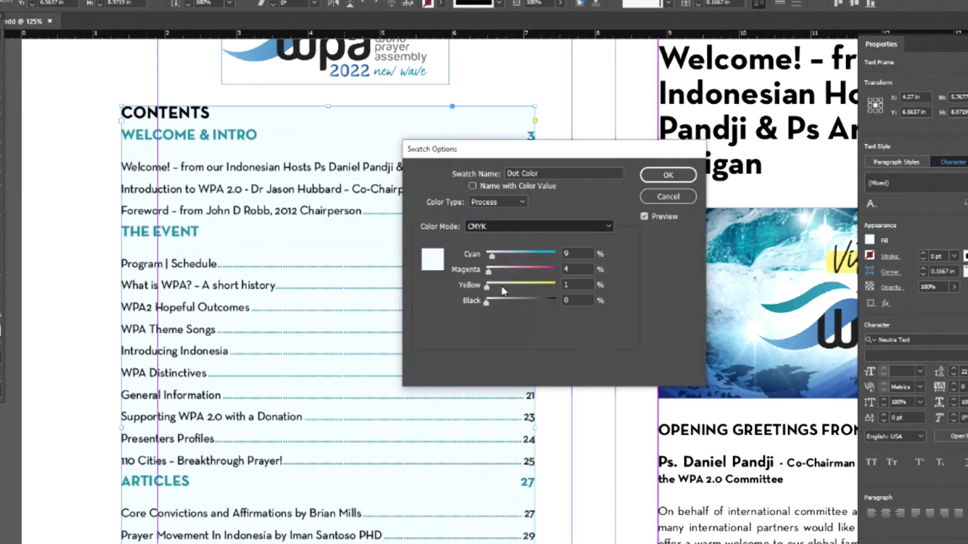
{"action": "key", "text": "Down"}
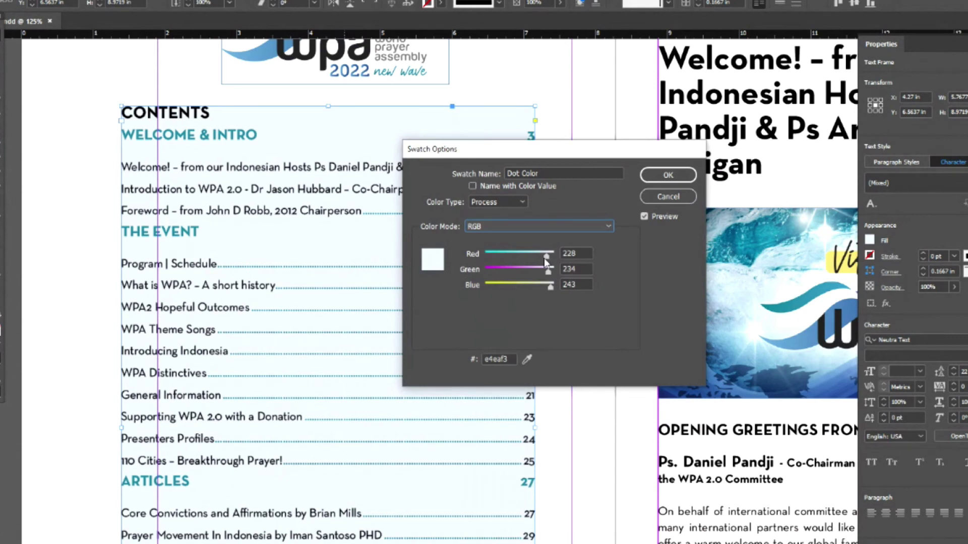
{"action": "left_click_drag", "start_coordinate": [547, 256], "coordinate": [514, 258]}
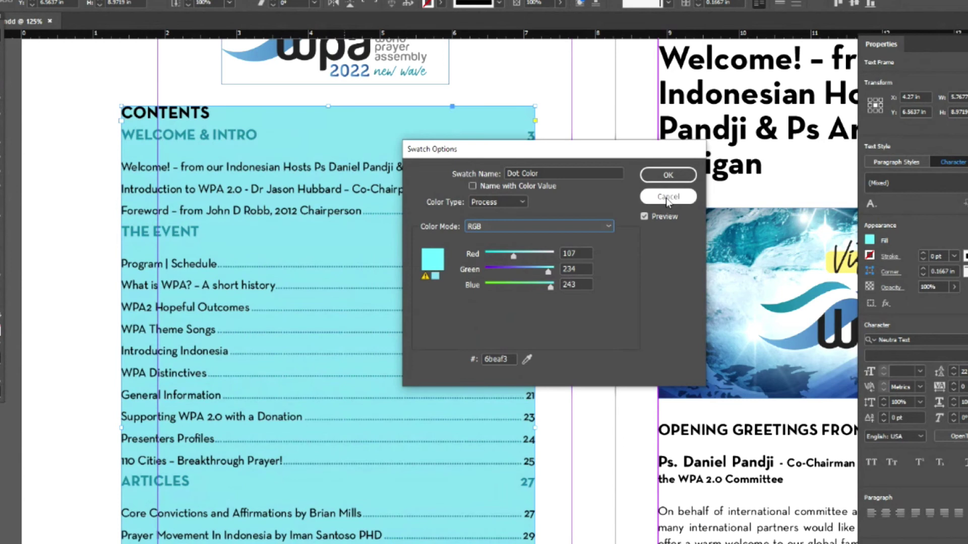
{"action": "left_click", "coordinate": [694, 199]}
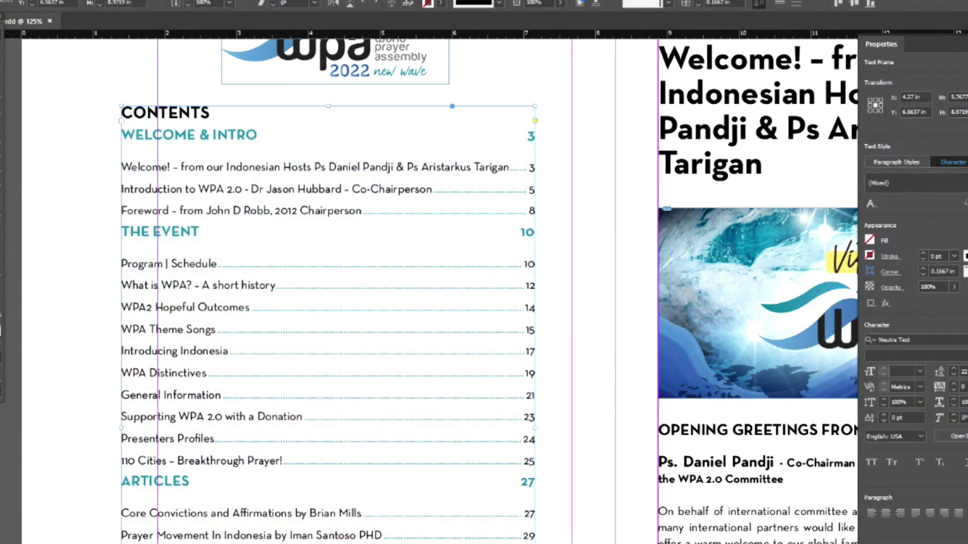
- Try Word_R51_G153_B193 copy and blue Word_R0_G0_B255 on Dot Style, then settle on Gray 1
{"action": "double_click", "coordinate": [897, 330]}
{"action": "left_click", "coordinate": [491, 141]}
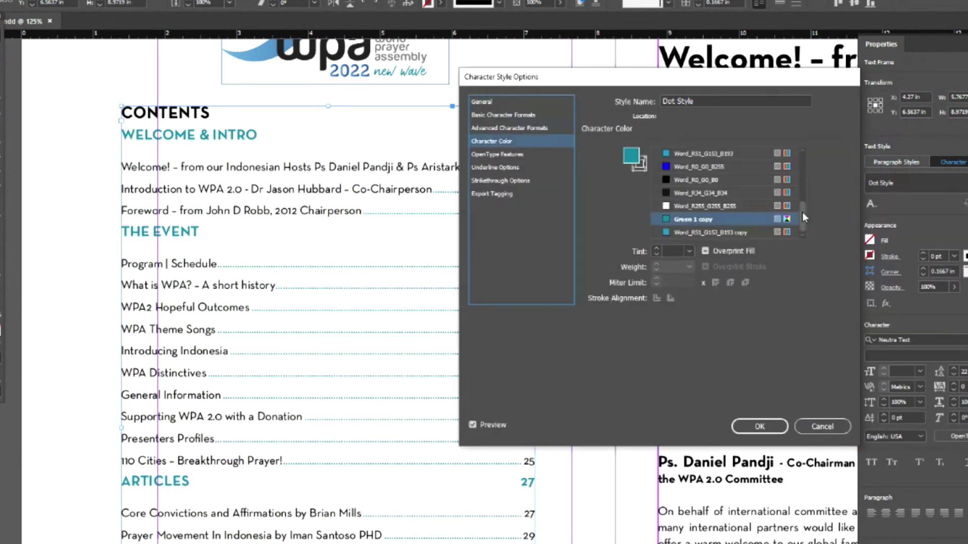
{"action": "left_click", "coordinate": [723, 232]}
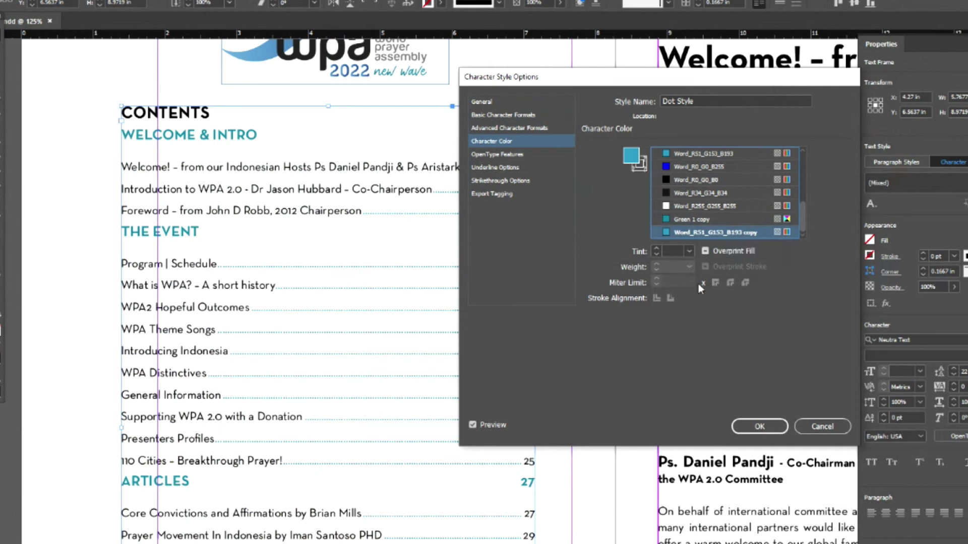
{"action": "scroll", "coordinate": [734, 233], "scroll_direction": "up", "scroll_amount": 5}
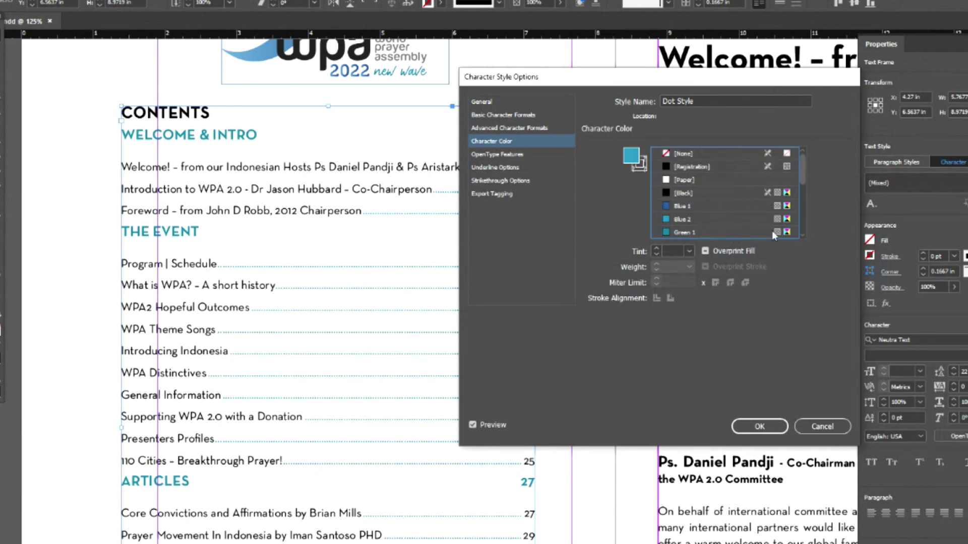
{"action": "left_click_drag", "start_coordinate": [803, 172], "coordinate": [808, 238]}
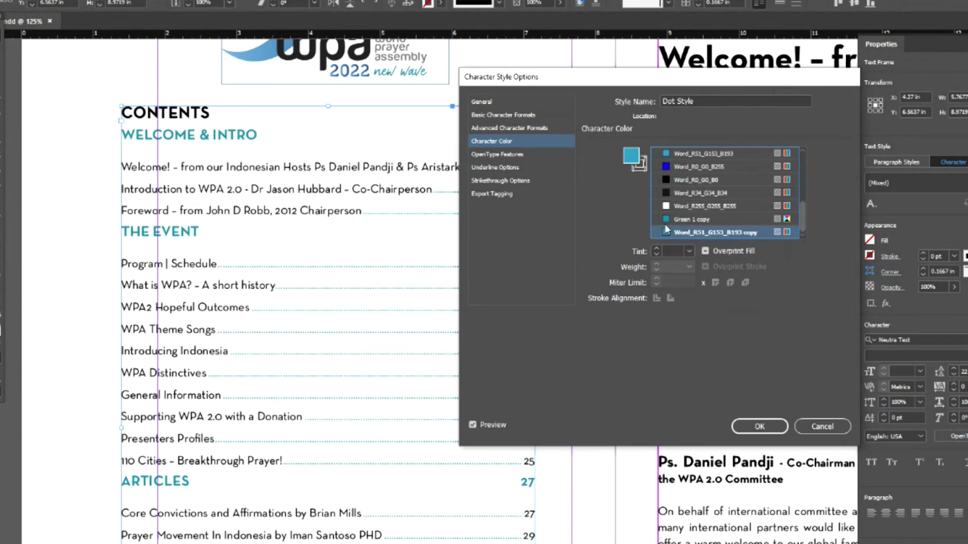
{"action": "left_click", "coordinate": [666, 167]}
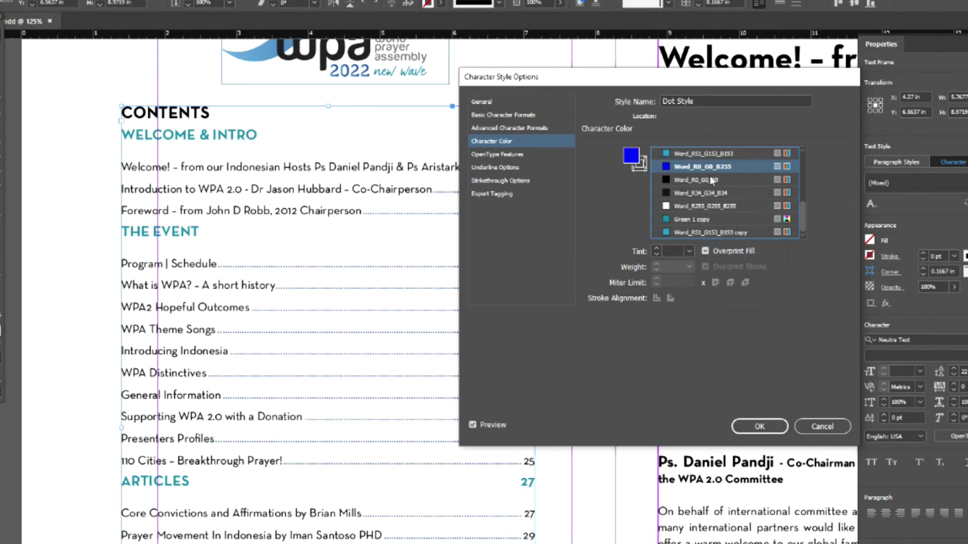
{"action": "scroll", "coordinate": [706, 179], "scroll_direction": "up", "scroll_amount": 1}
{"action": "left_click", "coordinate": [671, 168]}
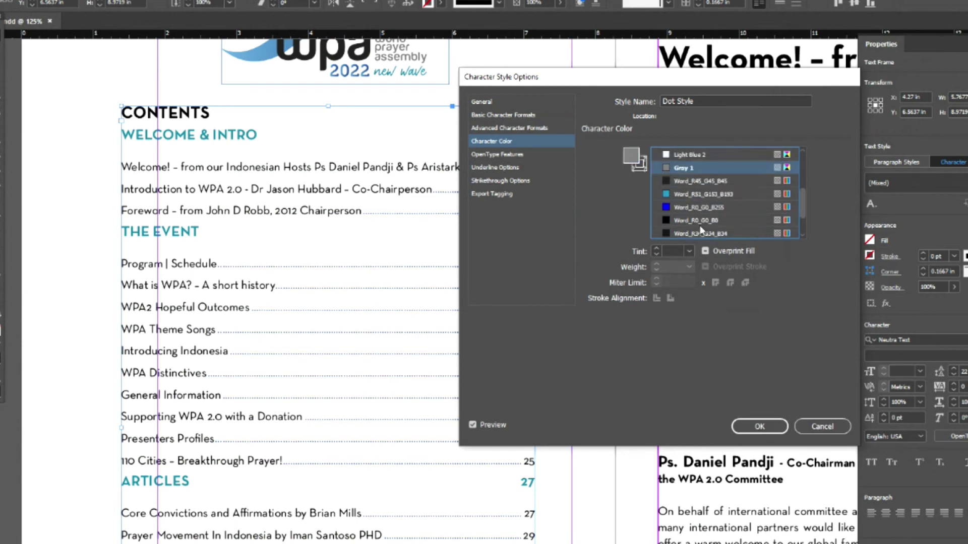
{"action": "left_click", "coordinate": [754, 429]}
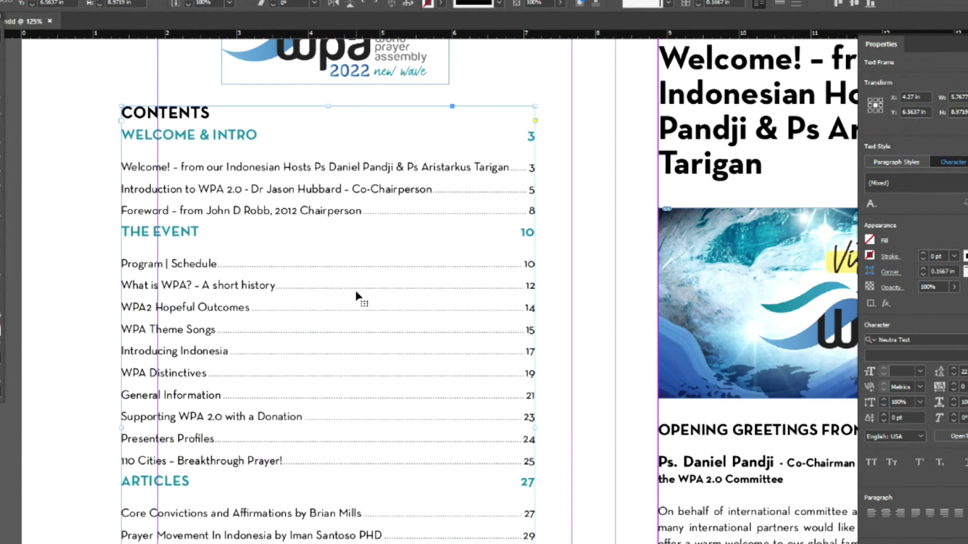
- Zoom out to 100% and select the whole 'Welcome!' headline on page 3
{"action": "scroll", "coordinate": [356, 296], "scroll_direction": "up", "scroll_amount": 3}
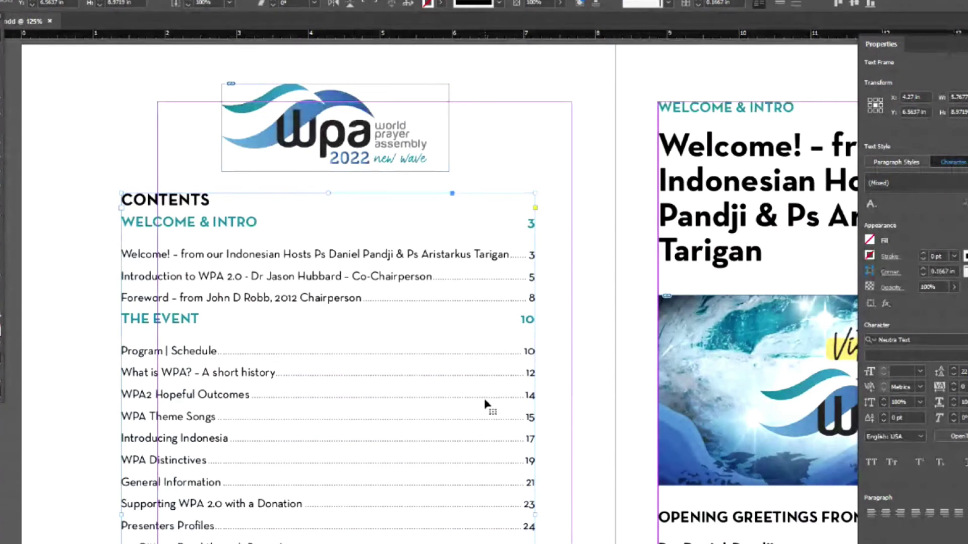
{"action": "key", "text": "ctrl+minus"}
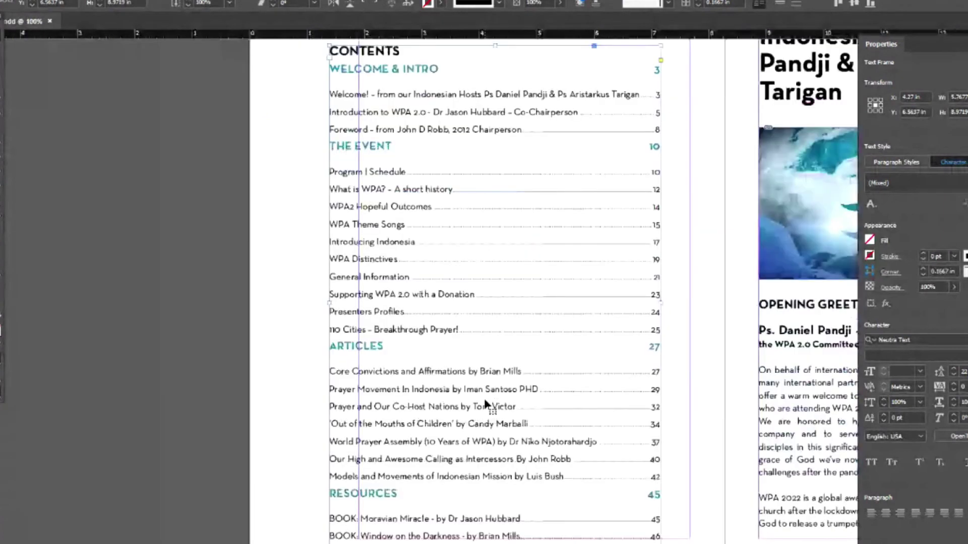
{"action": "scroll", "coordinate": [484, 398], "scroll_direction": "right", "scroll_amount": 10}
{"action": "scroll", "coordinate": [556, 247], "scroll_direction": "left", "scroll_amount": 3}
{"action": "scroll", "coordinate": [556, 247], "scroll_direction": "up", "scroll_amount": 1}
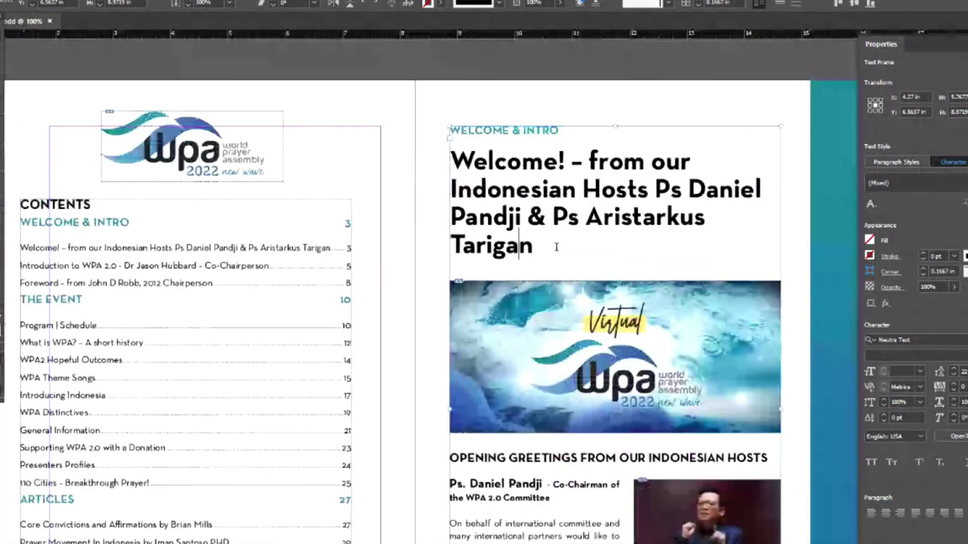
{"action": "left_click_drag", "start_coordinate": [556, 247], "coordinate": [451, 160]}
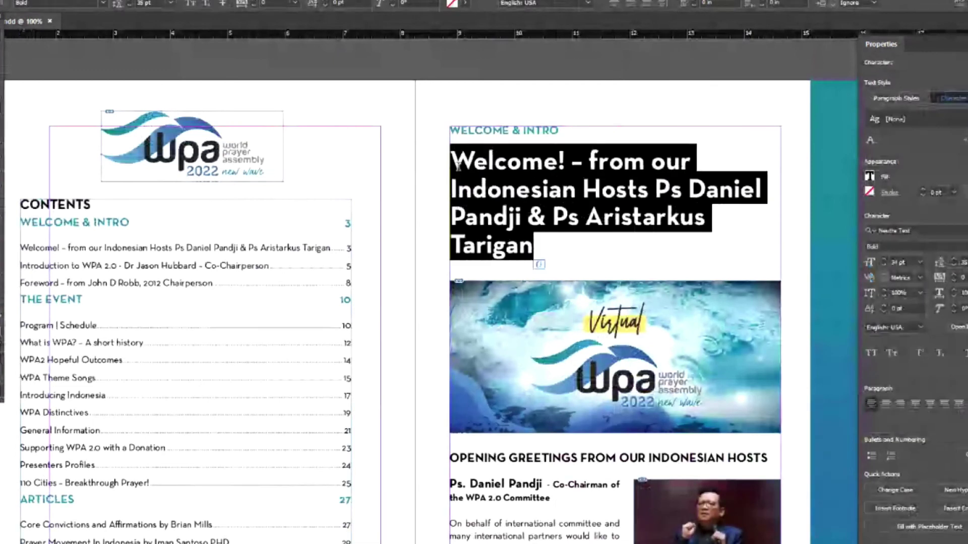
{"action": "left_click", "coordinate": [891, 98]}
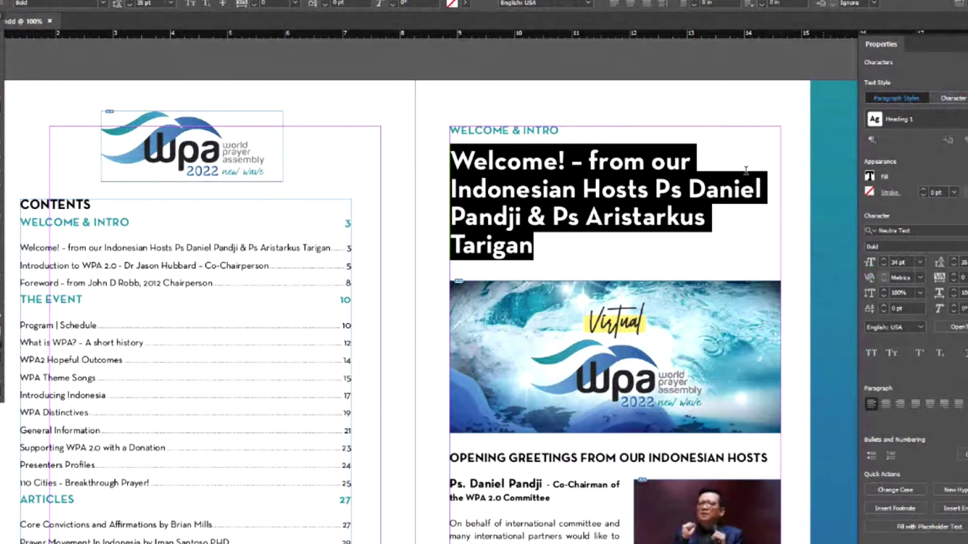
{"action": "scroll", "coordinate": [541, 258], "scroll_direction": "up", "scroll_amount": 5}
{"action": "scroll", "coordinate": [541, 258], "scroll_direction": "down", "scroll_amount": 5}
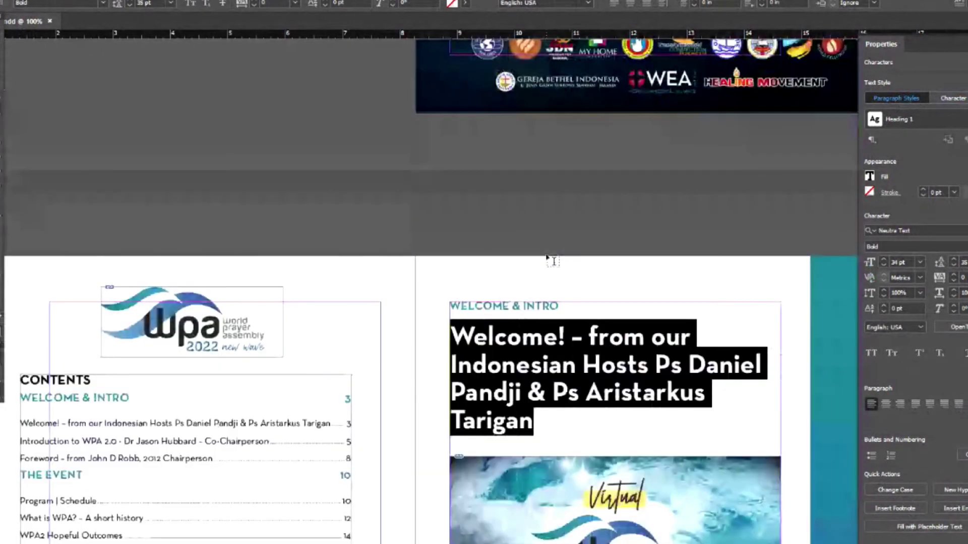
{"action": "scroll", "coordinate": [553, 261], "scroll_direction": "down", "scroll_amount": 4}
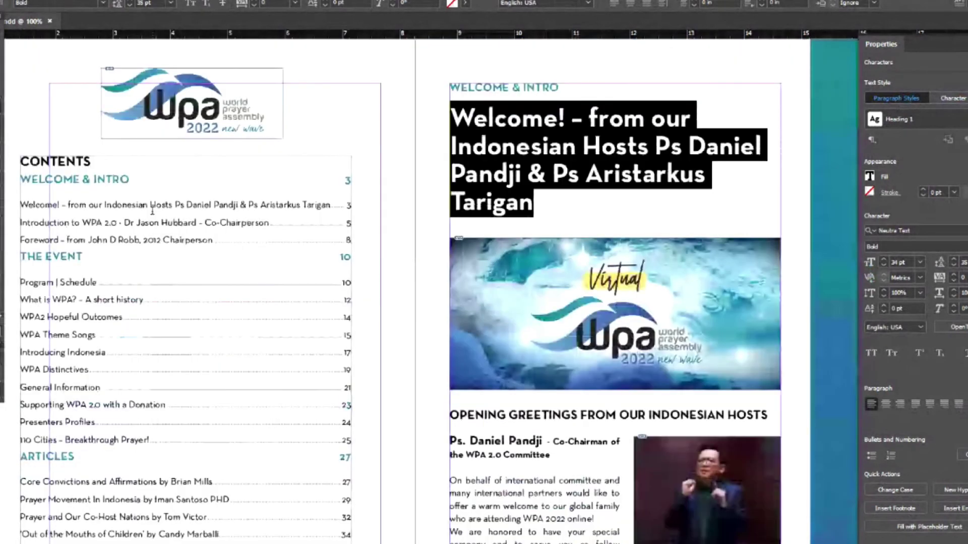
{"action": "left_click_drag", "start_coordinate": [105, 206], "coordinate": [203, 205]}
{"action": "left_click_drag", "start_coordinate": [533, 205], "coordinate": [455, 120]}
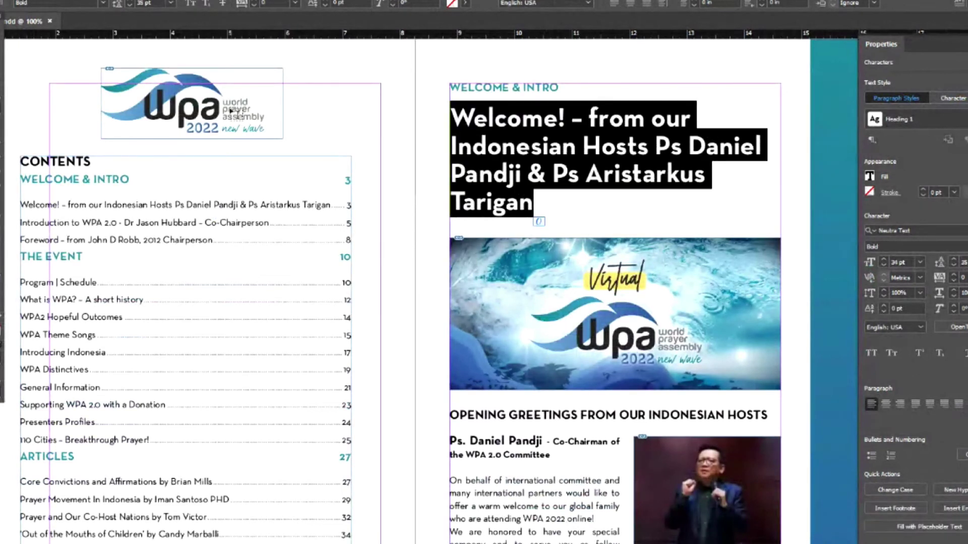
- Try the Blue 2 fill on the headline, check it, then reselect the whole heading text
{"action": "left_click", "coordinate": [452, 4]}
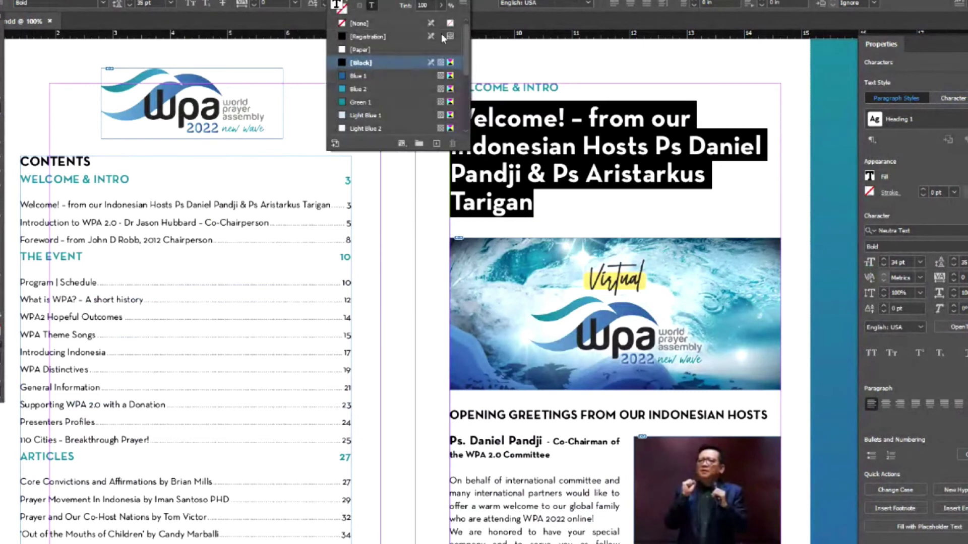
{"action": "left_click", "coordinate": [342, 91]}
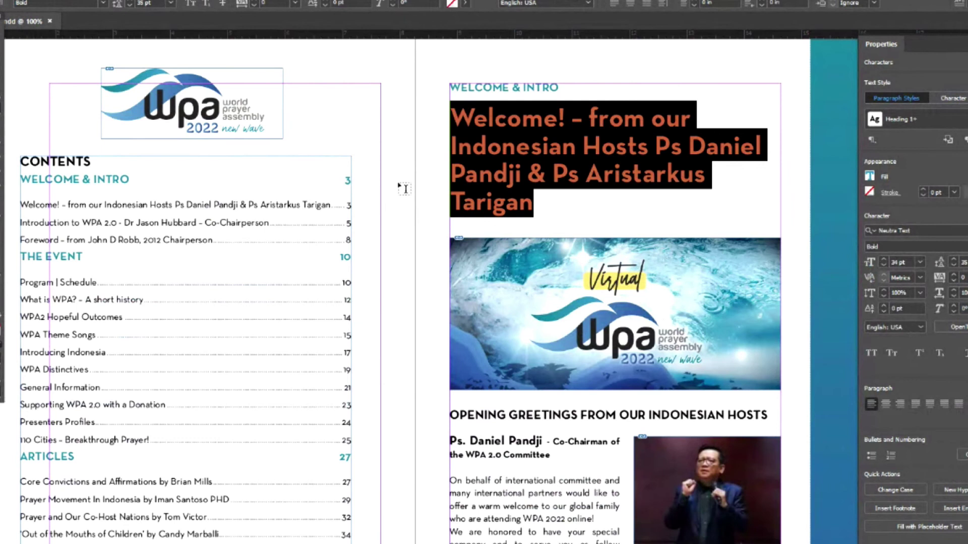
{"action": "left_click", "coordinate": [551, 198]}
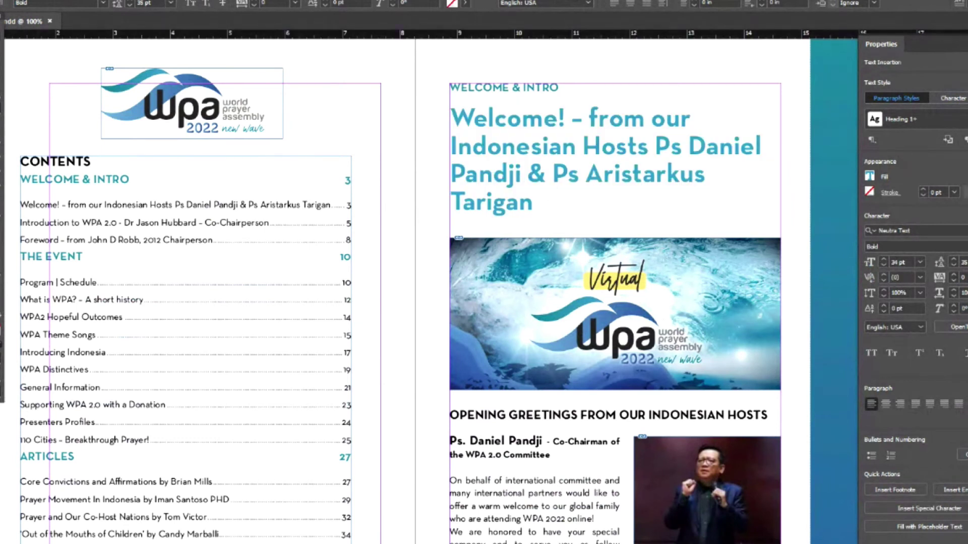
{"action": "key", "text": "Escape"}
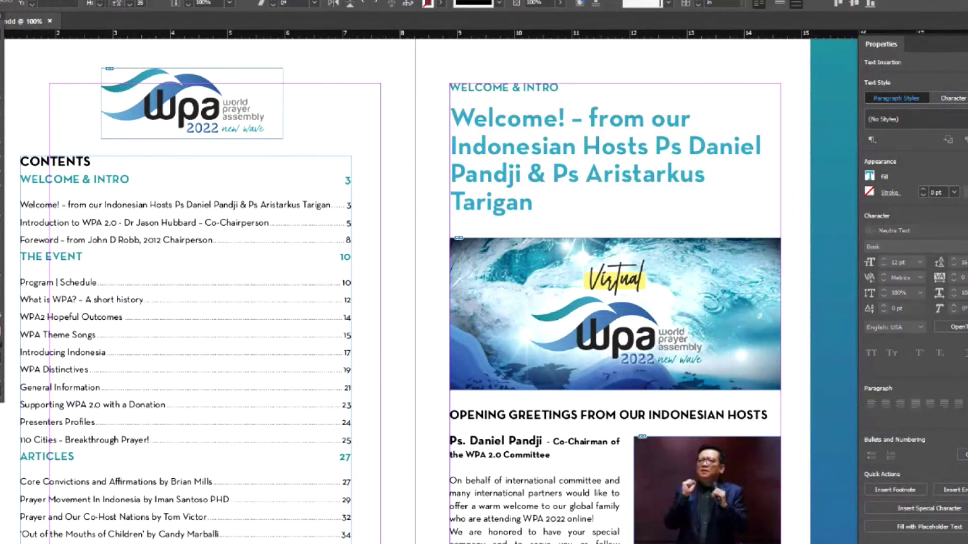
{"action": "left_click", "coordinate": [520, 188]}
{"action": "double_click", "coordinate": [520, 188]}
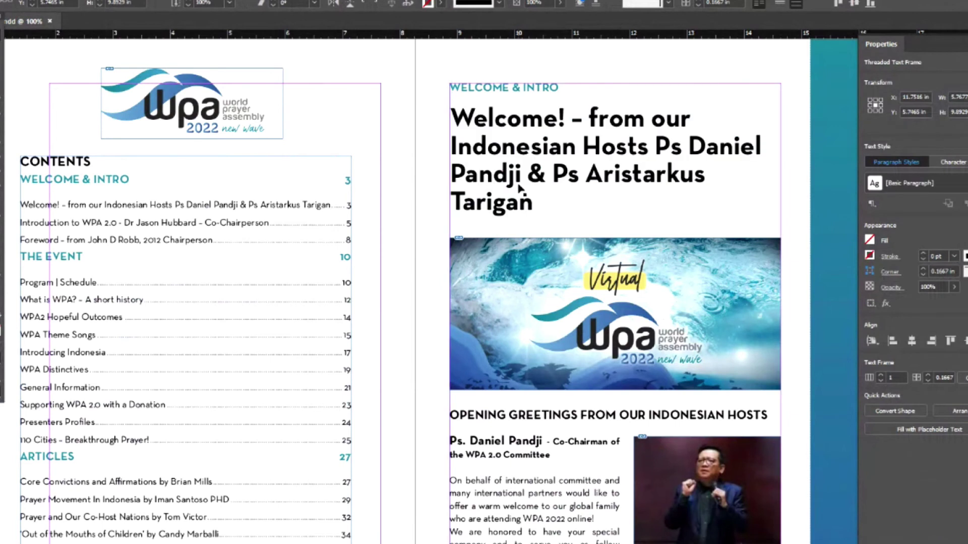
{"action": "left_click_drag", "start_coordinate": [534, 201], "coordinate": [451, 113]}
{"action": "key", "text": "alt+o"}
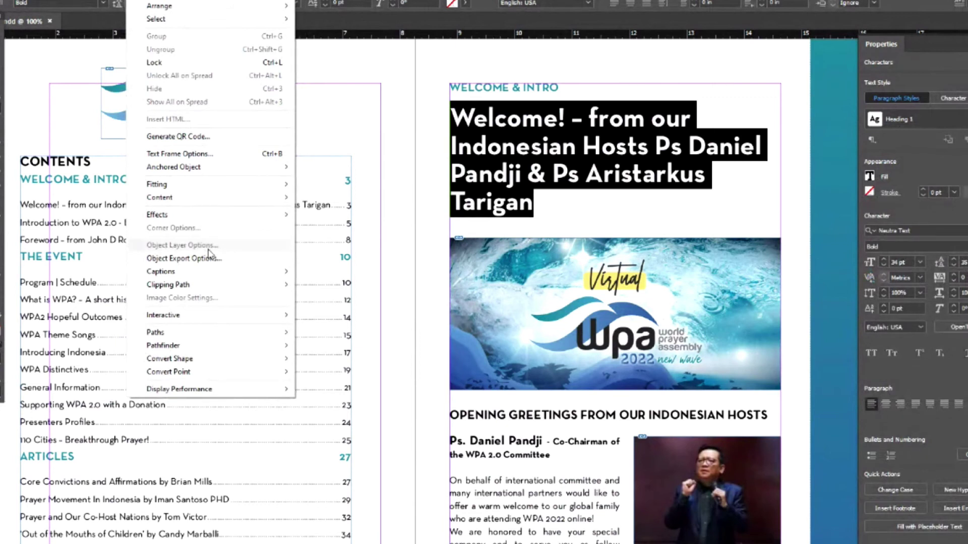
- Browse the Type, Layout, Object and Table menus, then set the 'Welcome!' headline in All Caps
{"action": "left_click", "coordinate": [125, 63]}
{"action": "key", "text": "alt+t"}
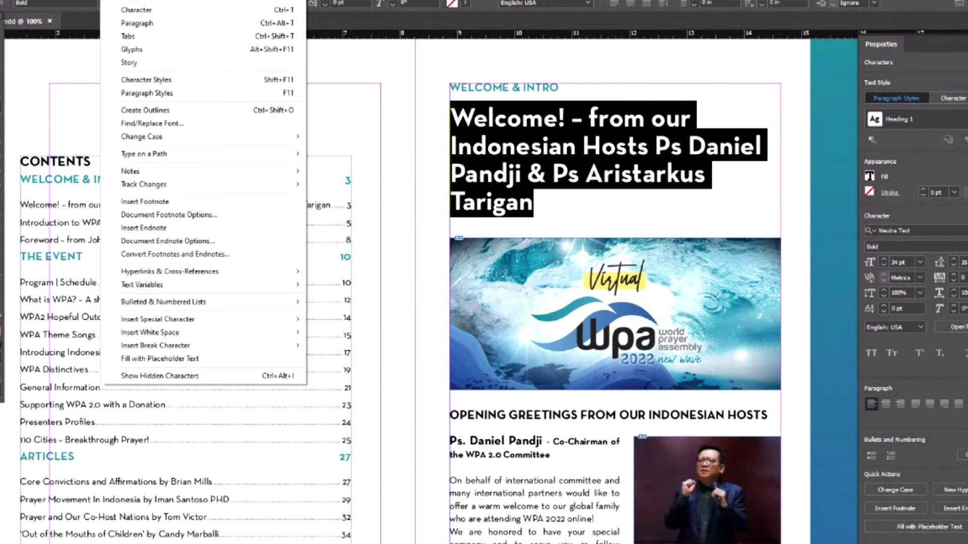
{"action": "key", "text": "Left"}
{"action": "key", "text": "Right"}
{"action": "key", "text": "Right"}
{"action": "key", "text": "Right"}
{"action": "key", "text": "Left"}
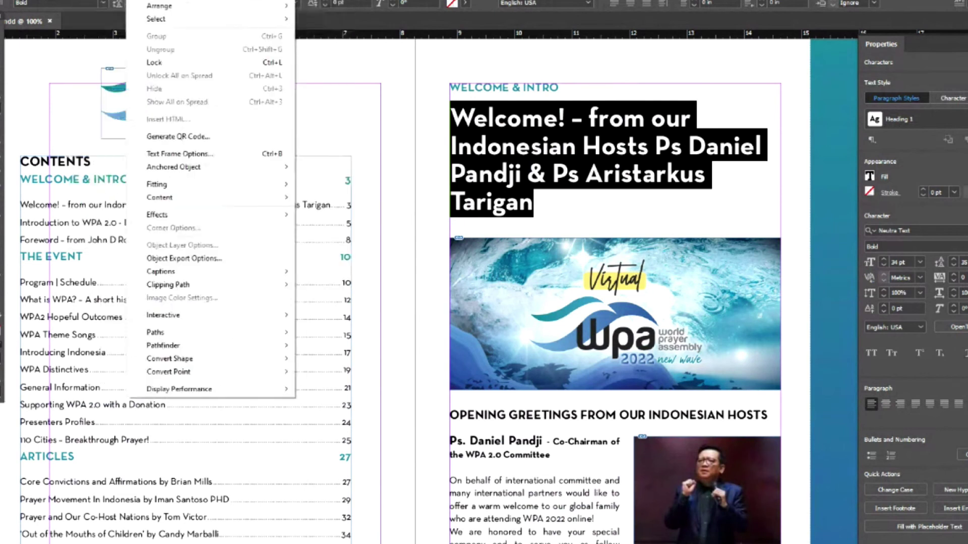
{"action": "mouse_move", "coordinate": [207, 201]}
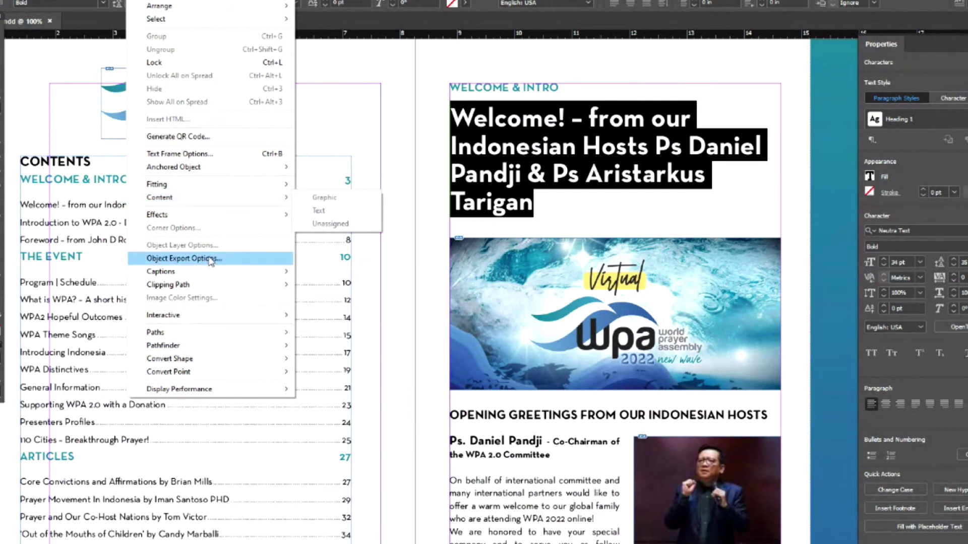
{"action": "mouse_move", "coordinate": [218, 278]}
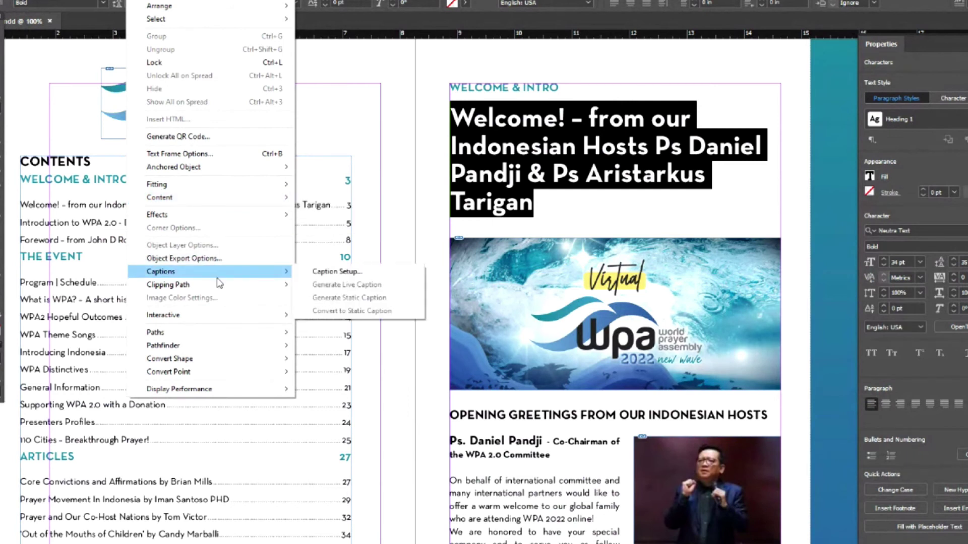
{"action": "key", "text": "Left"}
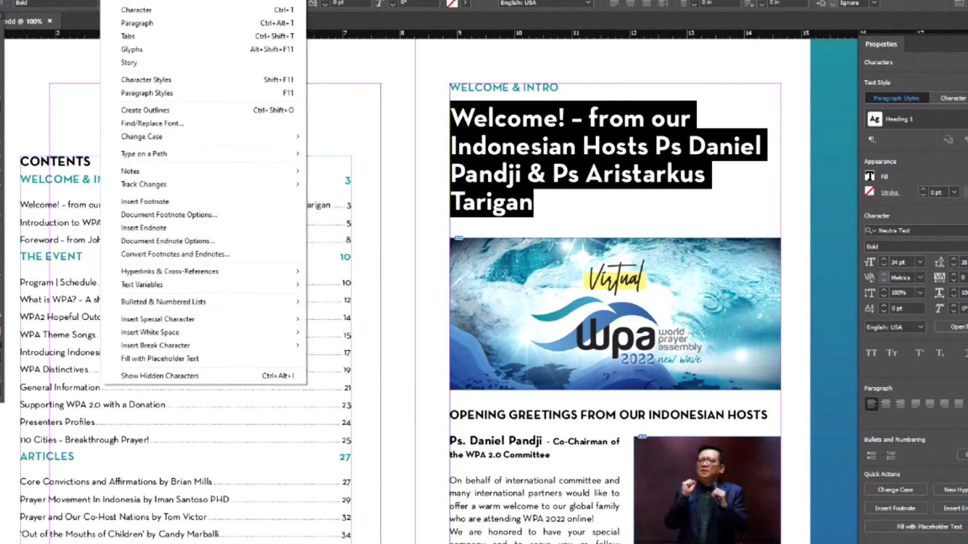
{"action": "key", "text": "Escape"}
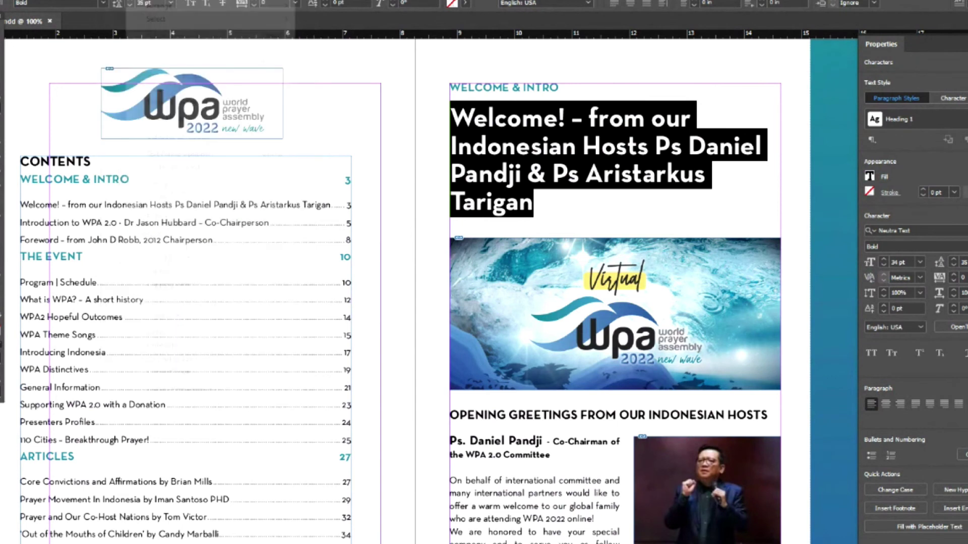
{"action": "key", "text": "alt+a"}
{"action": "key", "text": "Escape"}
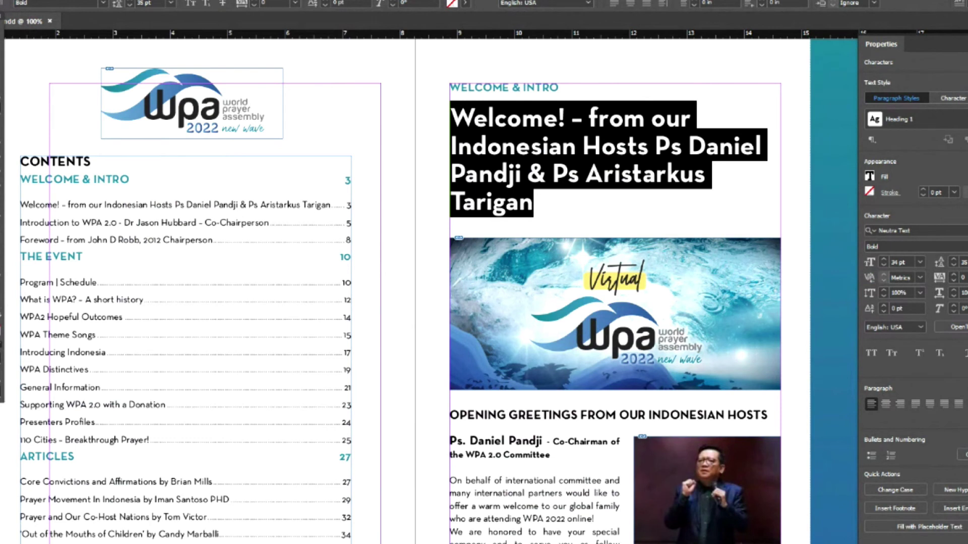
{"action": "left_click", "coordinate": [870, 353]}
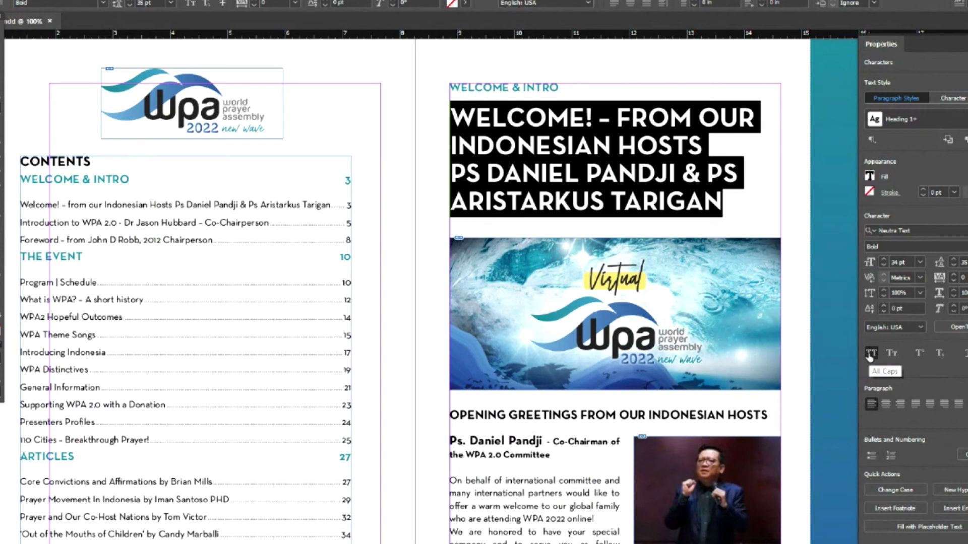
{"action": "left_click", "coordinate": [681, 173]}
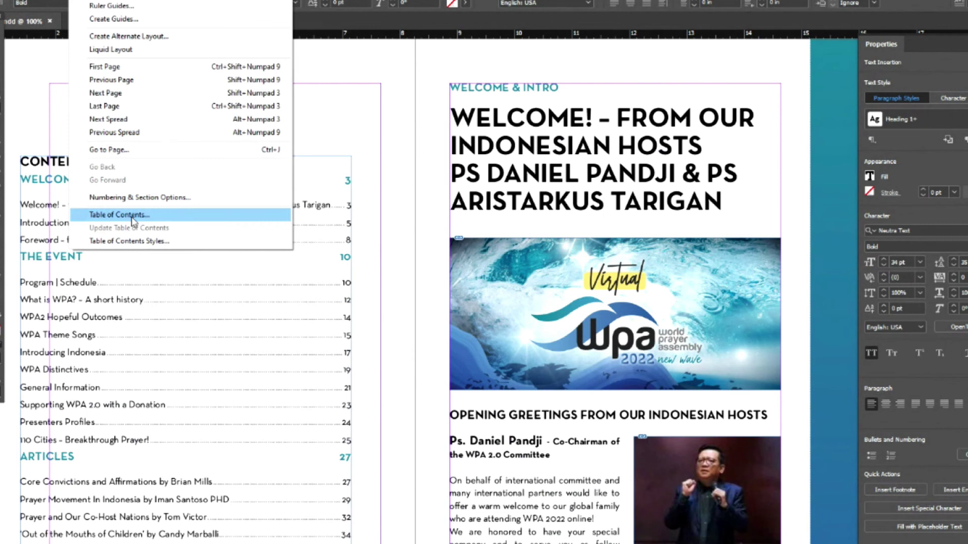
- Inspect the TOC frame's Heading 1 contents settings, cancel unchanged, deselect, and switch to Google Meet
{"action": "left_click", "coordinate": [396, 151]}
{"action": "key", "text": "ctrl+shift+a"}
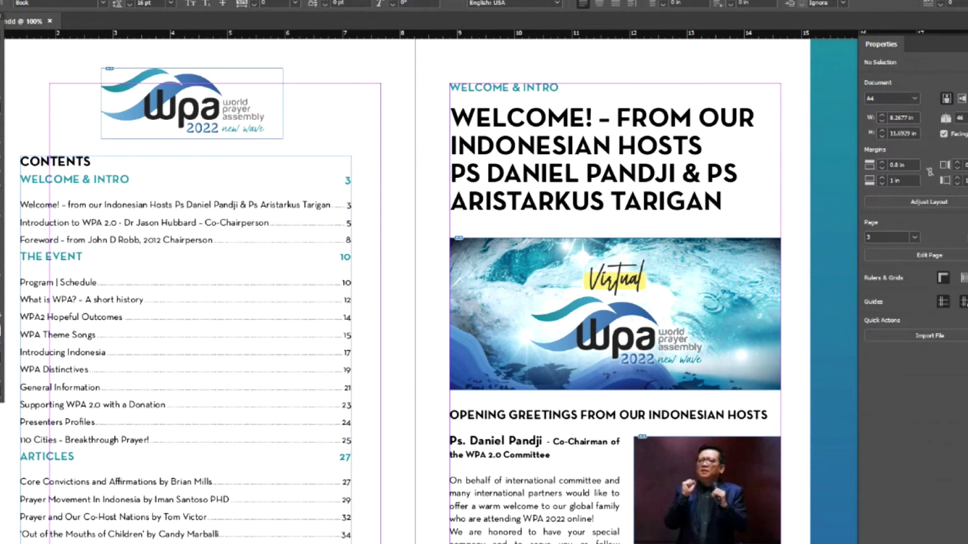
{"action": "left_click", "coordinate": [121, 167]}
{"action": "key", "text": "alt+l"}
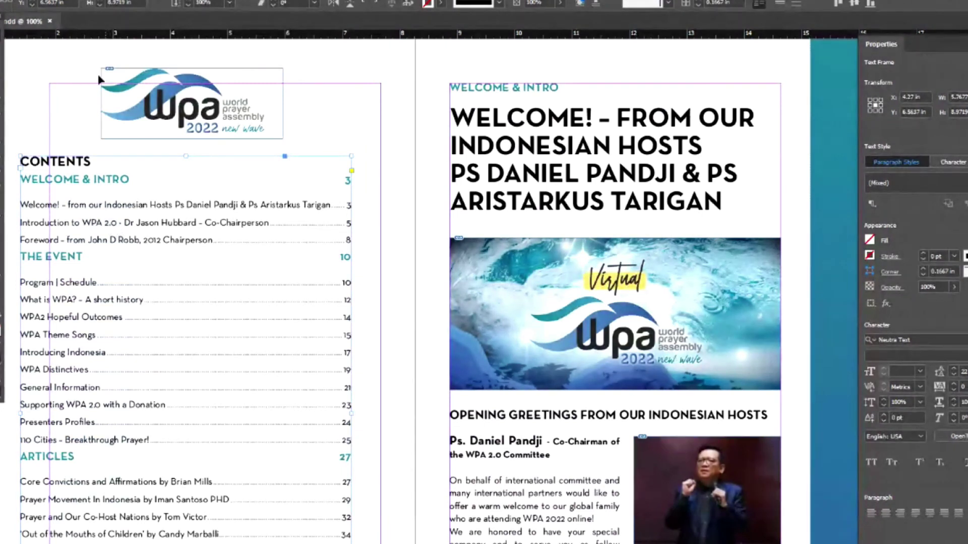
{"action": "left_click", "coordinate": [81, 1]}
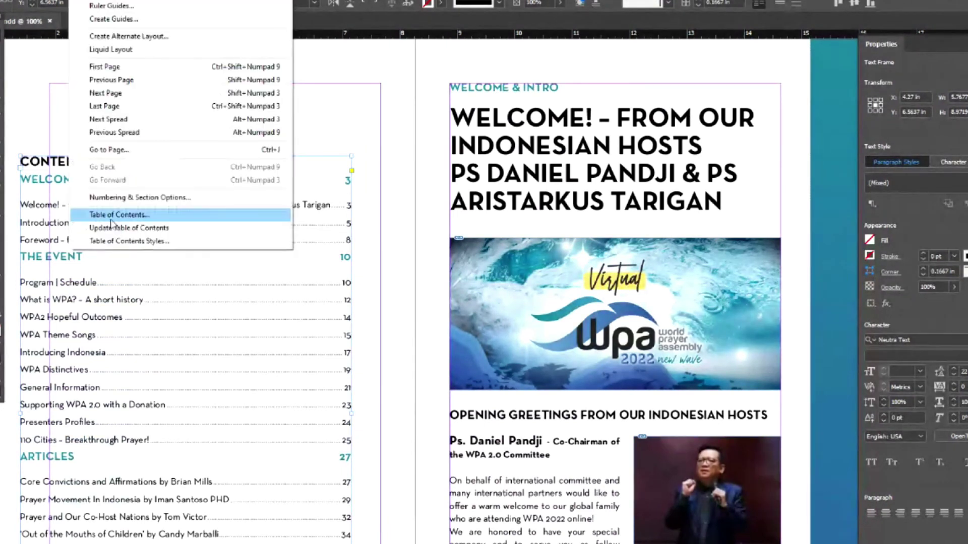
{"action": "left_click", "coordinate": [111, 221]}
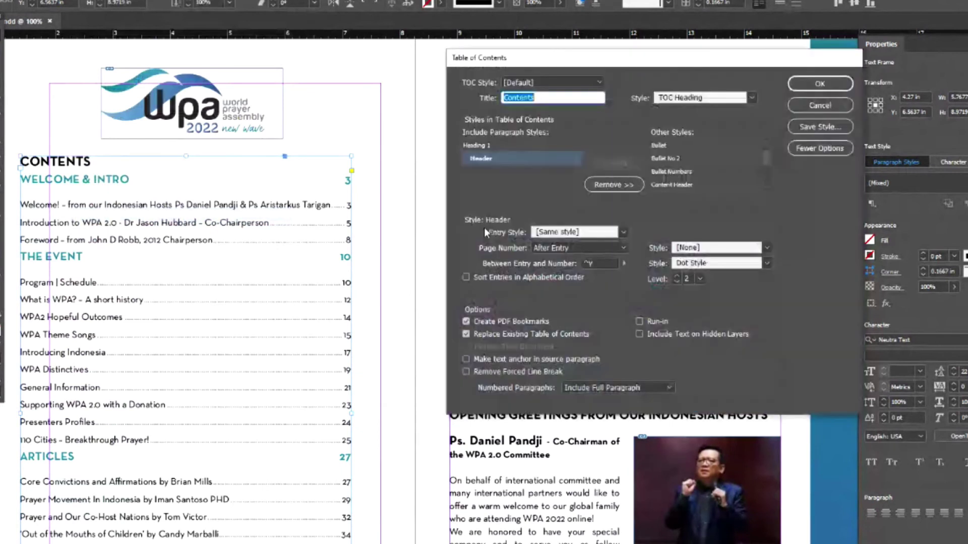
{"action": "left_click", "coordinate": [485, 146]}
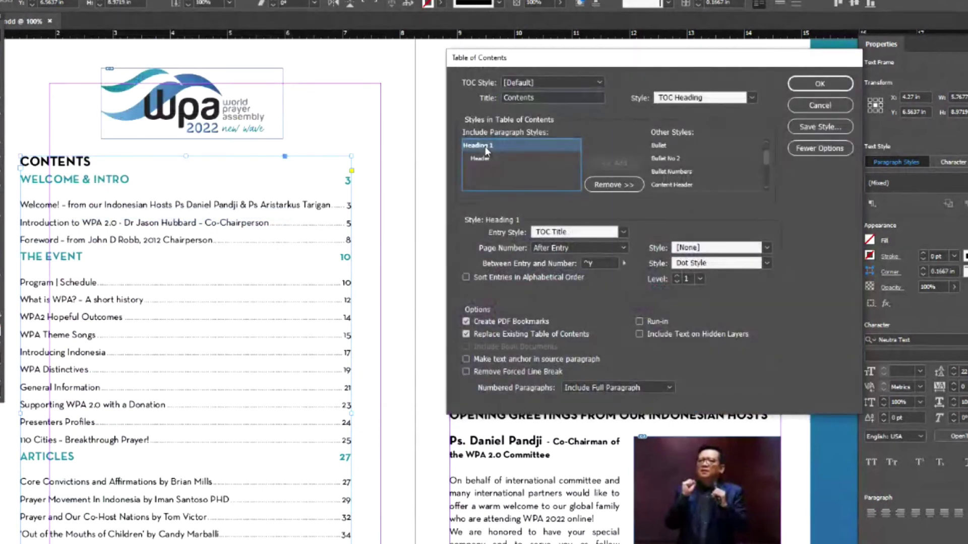
{"action": "left_click_drag", "start_coordinate": [504, 57], "coordinate": [426, 66]}
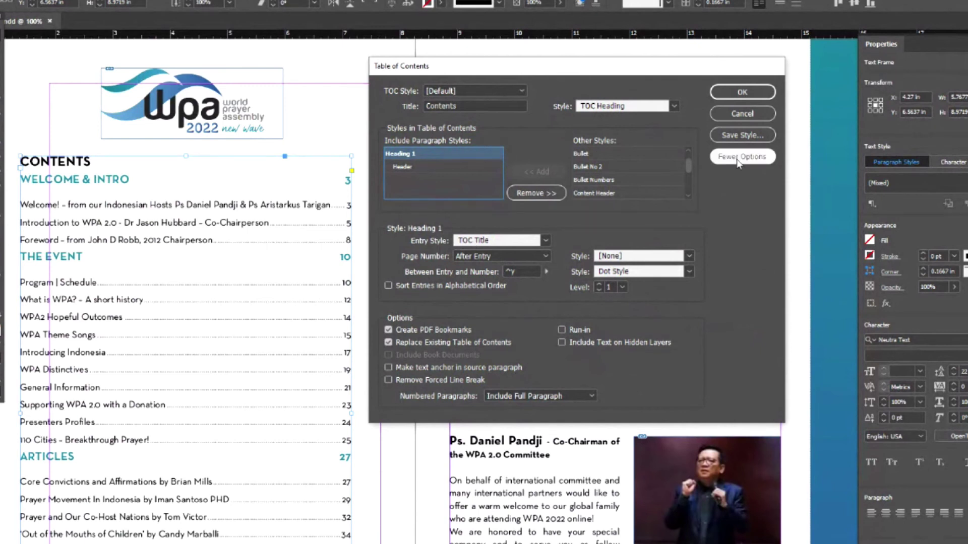
{"action": "left_click", "coordinate": [733, 115]}
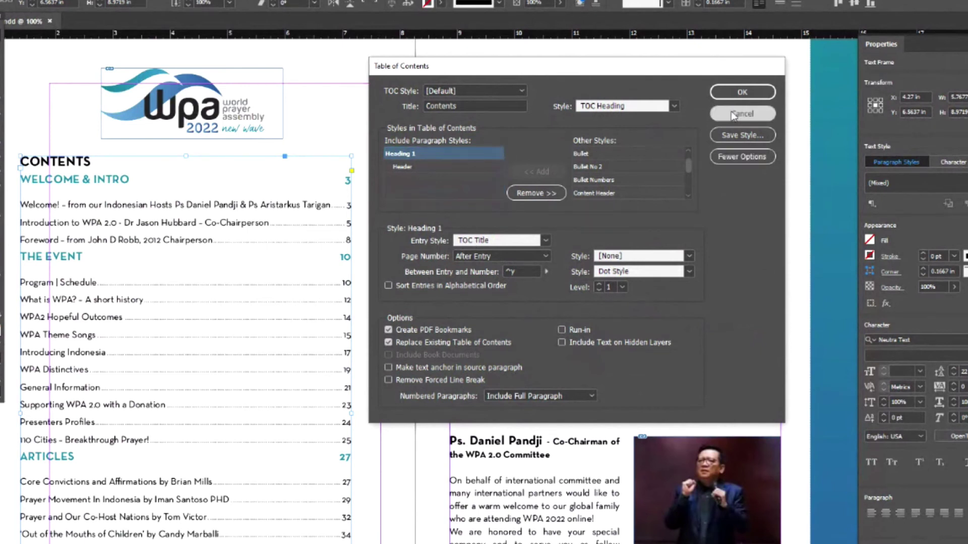
{"action": "left_click", "coordinate": [790, 246]}
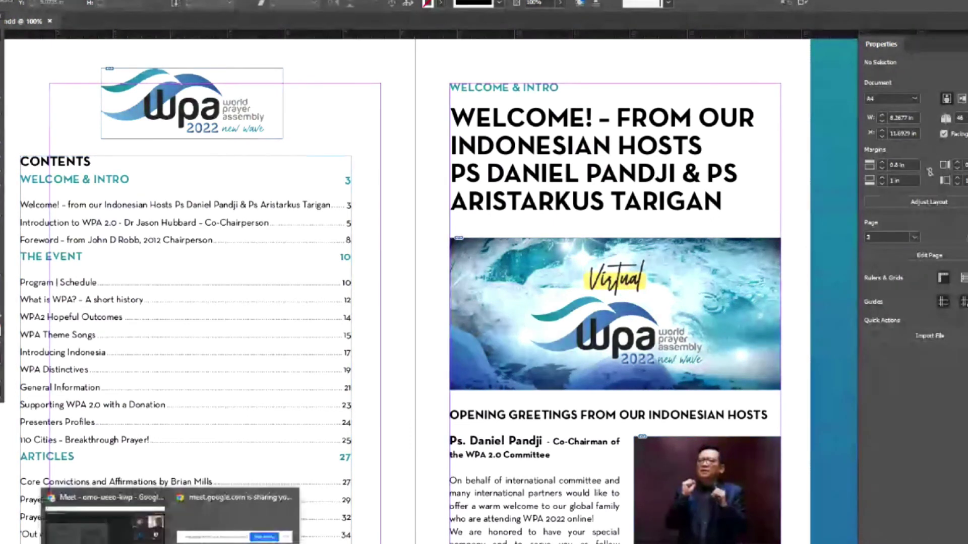
{"action": "key", "text": "alt+Tab"}
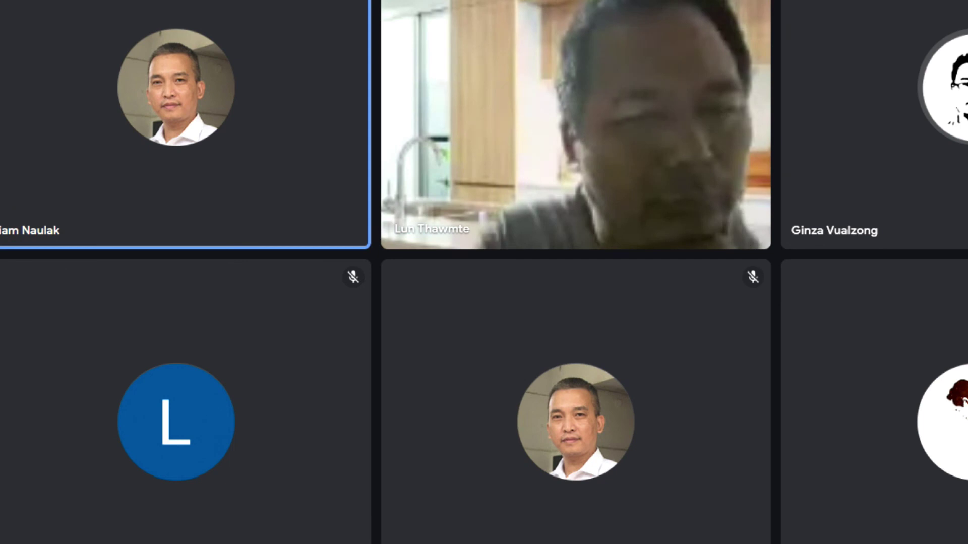
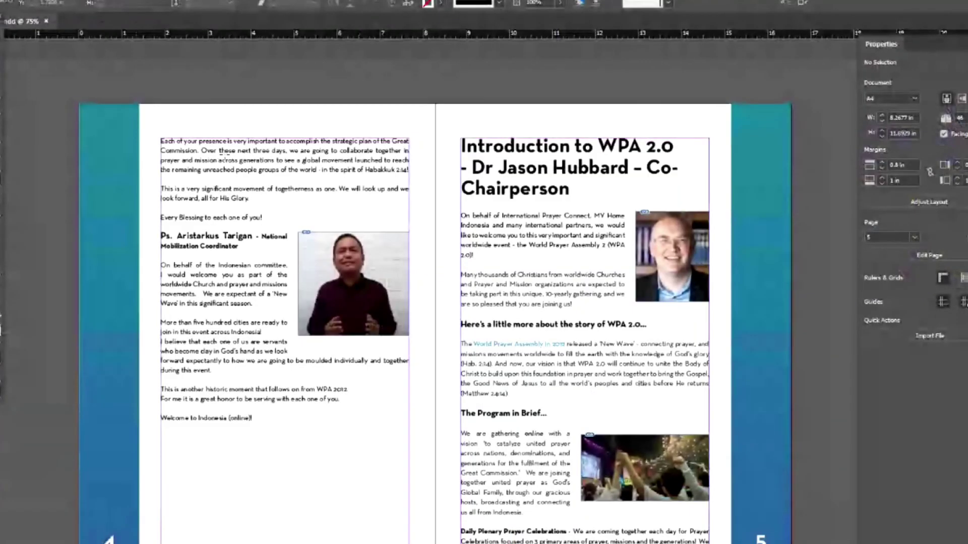
- Paste a rounded bar at the top of the left page, fill it Green 1, and shift it right
{"action": "key", "text": "ctrl+alt+shift+v"}
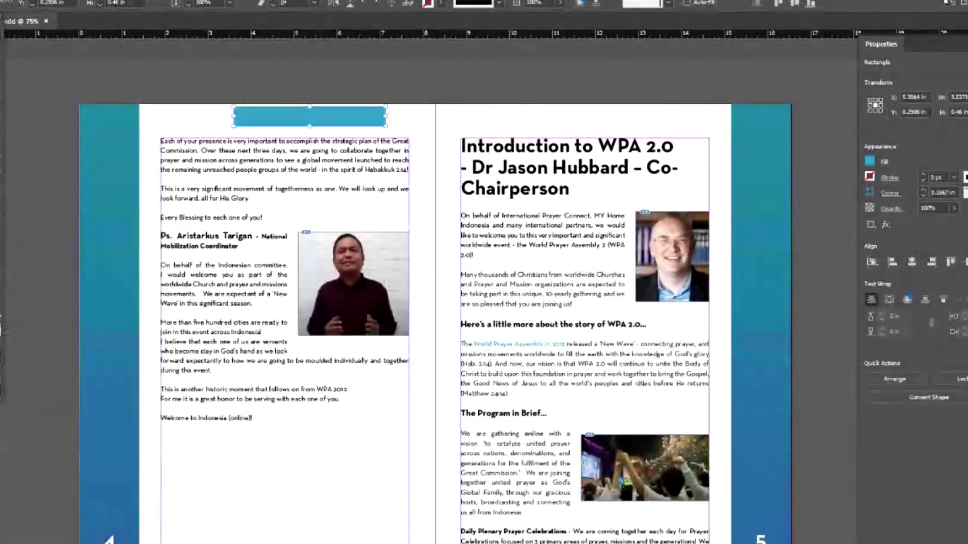
{"action": "left_click", "coordinate": [440, 3]}
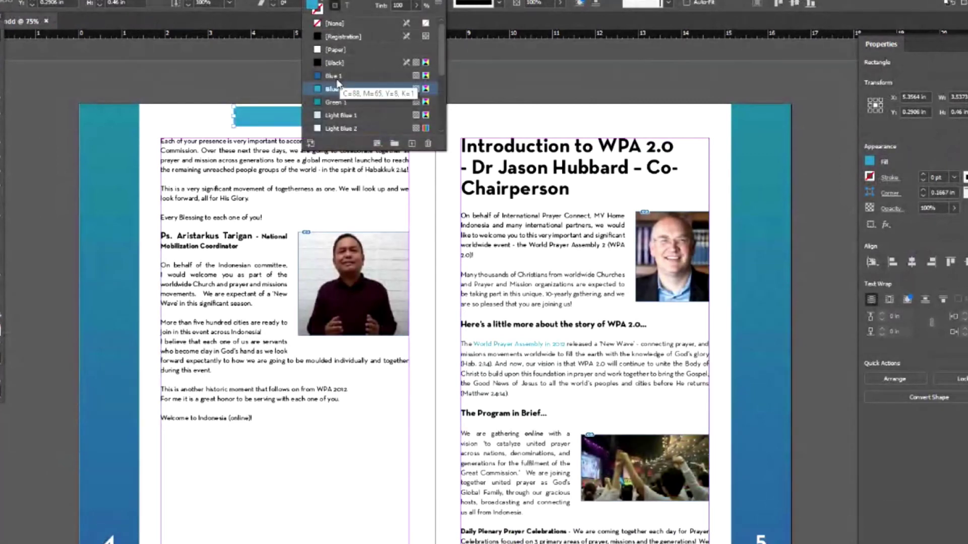
{"action": "left_click", "coordinate": [318, 101]}
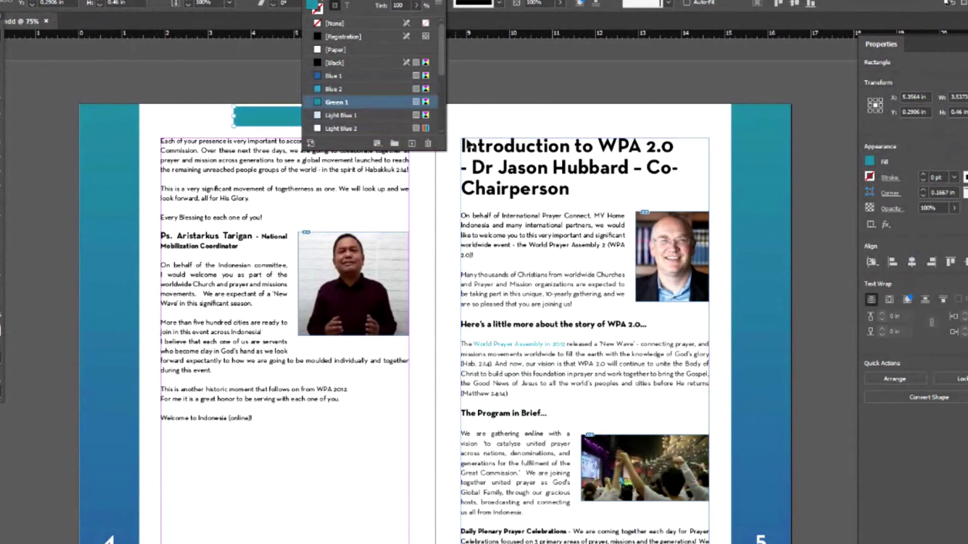
{"action": "left_click", "coordinate": [468, 145]}
{"action": "left_click_drag", "start_coordinate": [362, 127], "coordinate": [403, 129]}
- Switch the Green 1 swatch's colour mode to RGB
{"action": "left_click", "coordinate": [441, 3]}
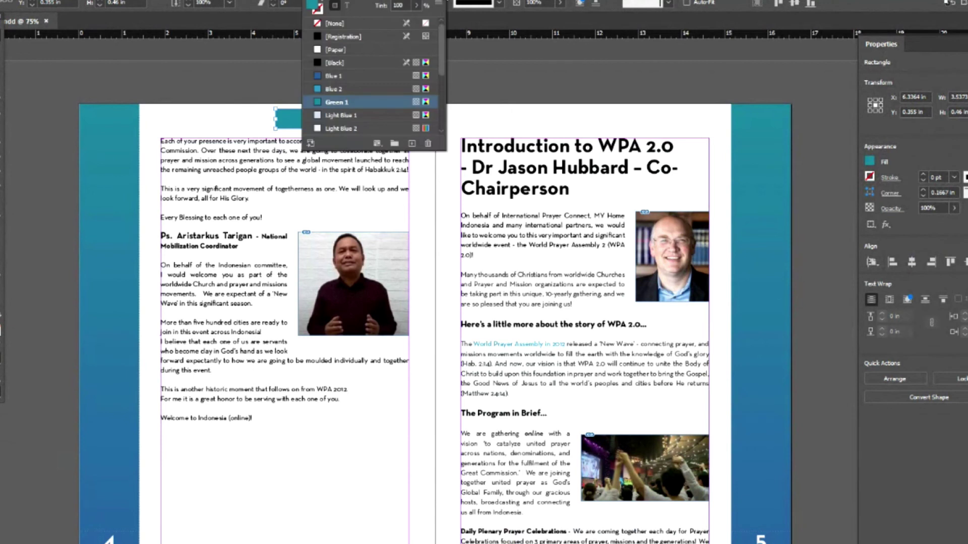
{"action": "double_click", "coordinate": [333, 101]}
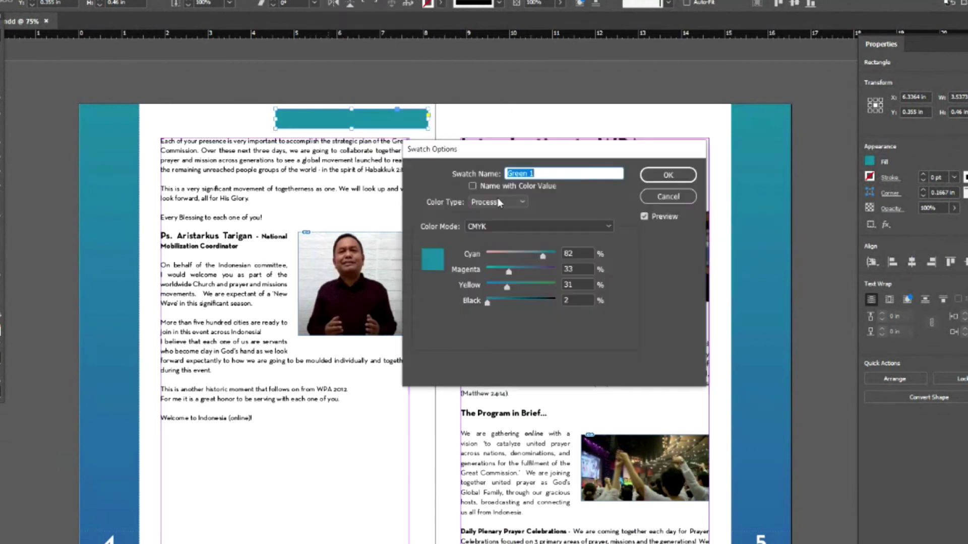
{"action": "left_click", "coordinate": [483, 228]}
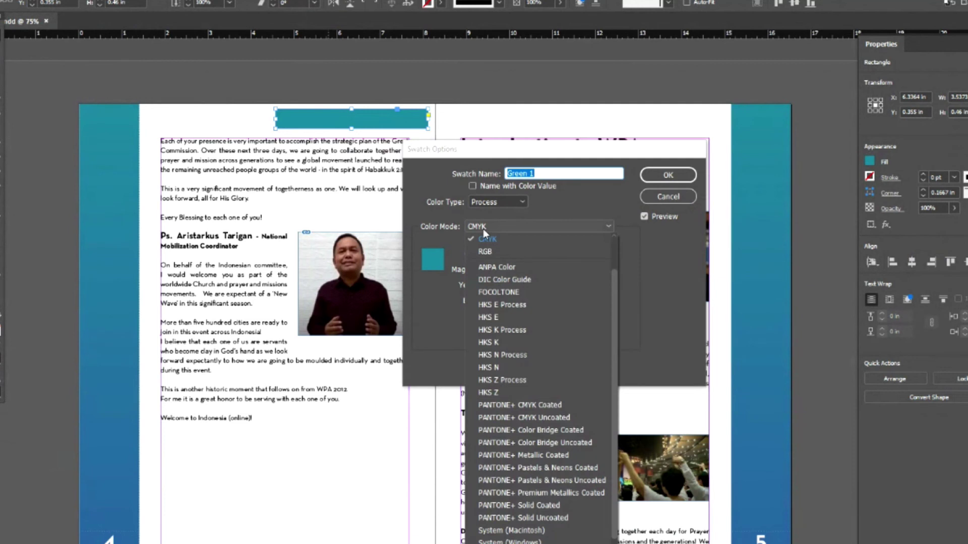
{"action": "left_click", "coordinate": [488, 252]}
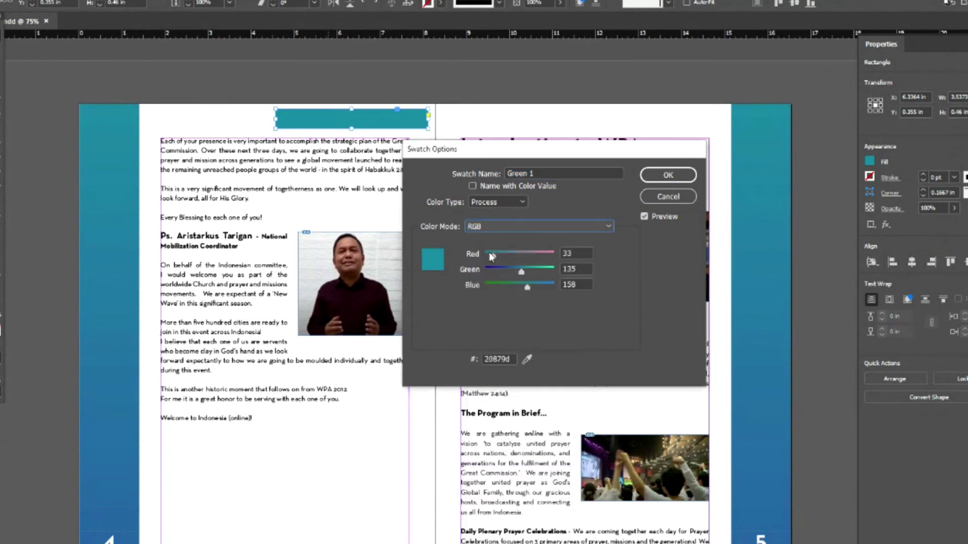
{"action": "left_click", "coordinate": [648, 181]}
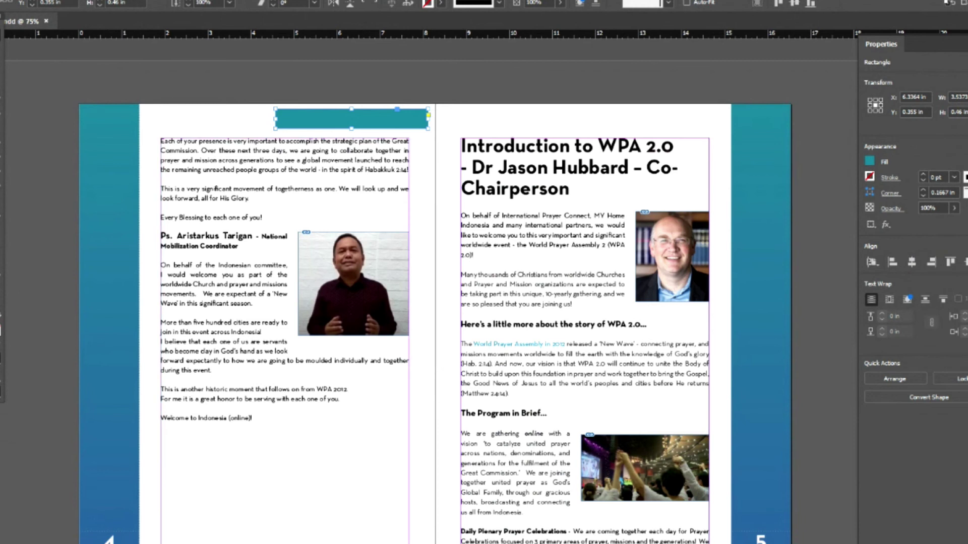
{"action": "key", "text": "alt+f"}
{"action": "key", "text": "ctrl+e"}
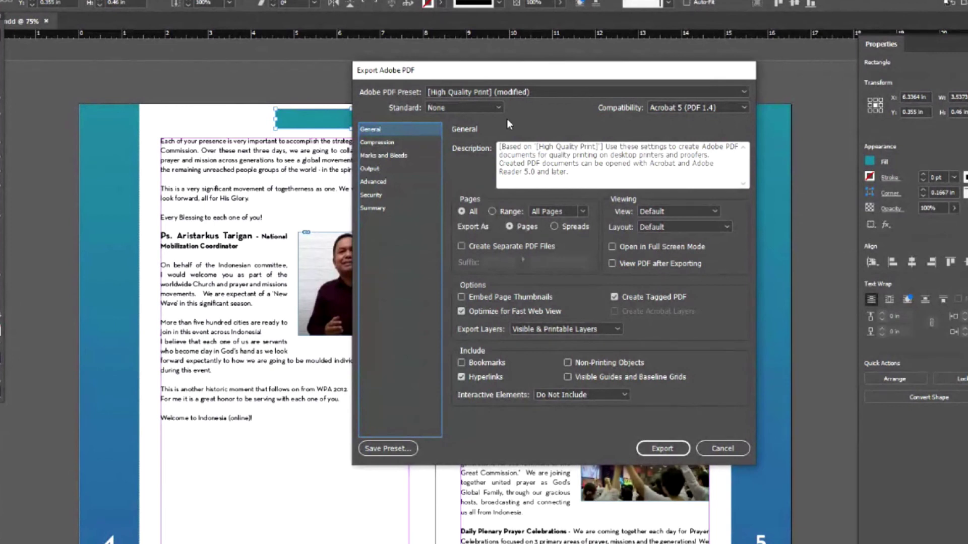
{"action": "left_click", "coordinate": [476, 95]}
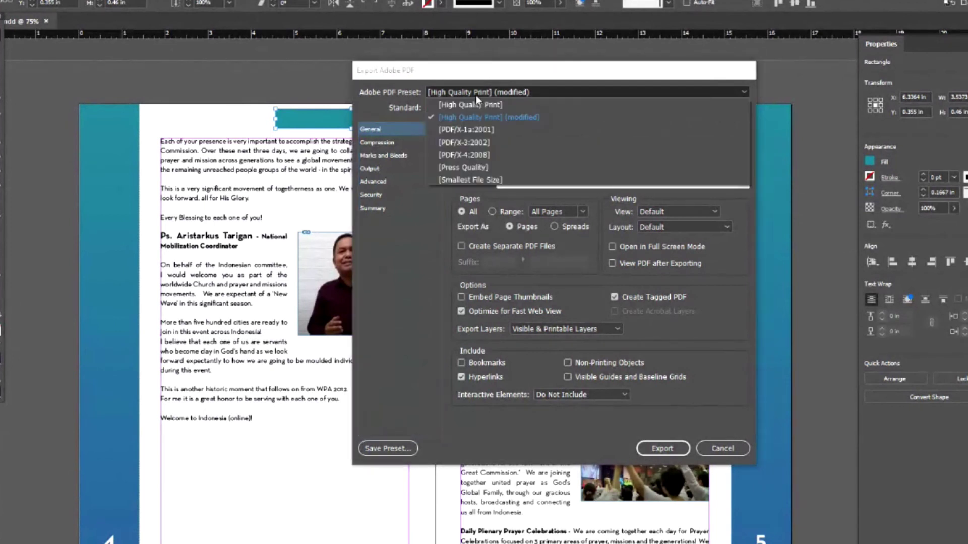
{"action": "left_click", "coordinate": [476, 95]}
{"action": "left_click", "coordinate": [476, 95]}
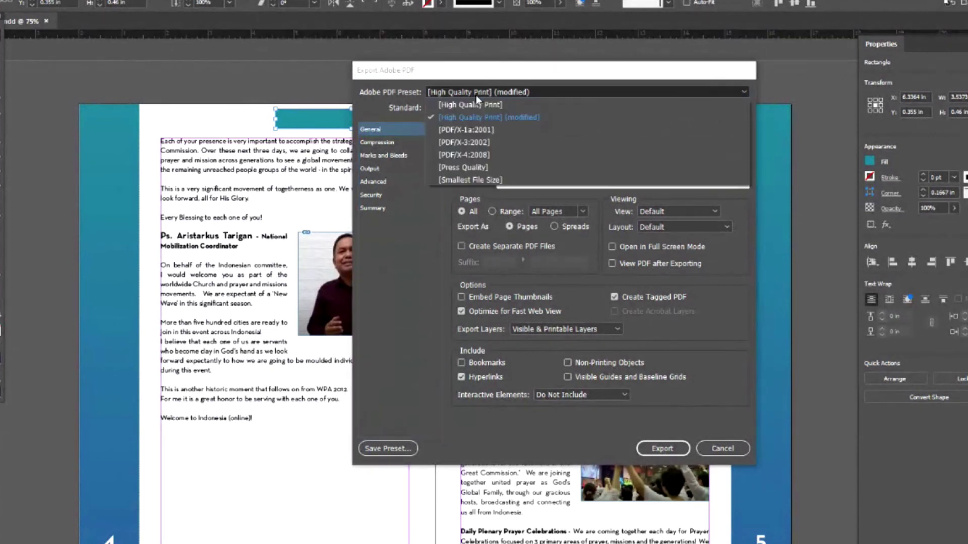
{"action": "left_click", "coordinate": [474, 180]}
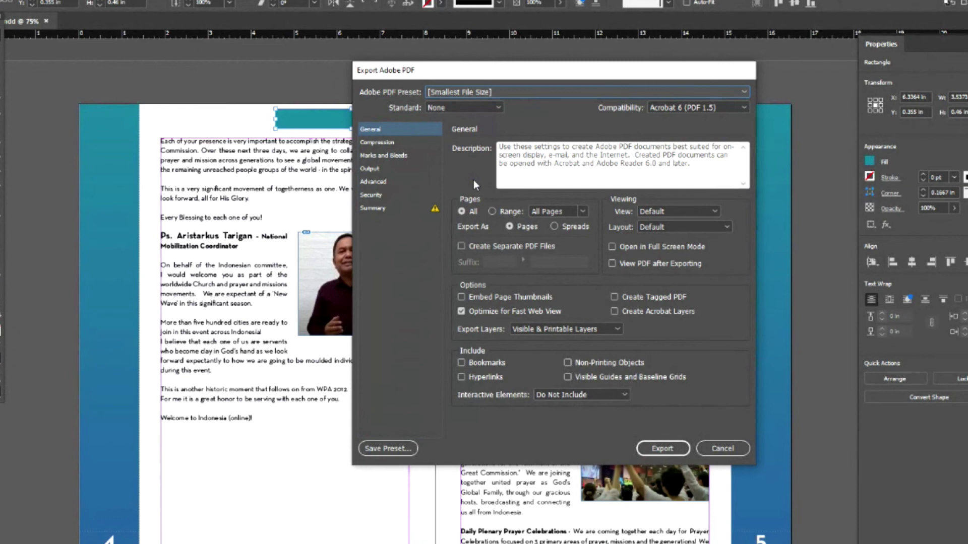
{"action": "left_click", "coordinate": [377, 143]}
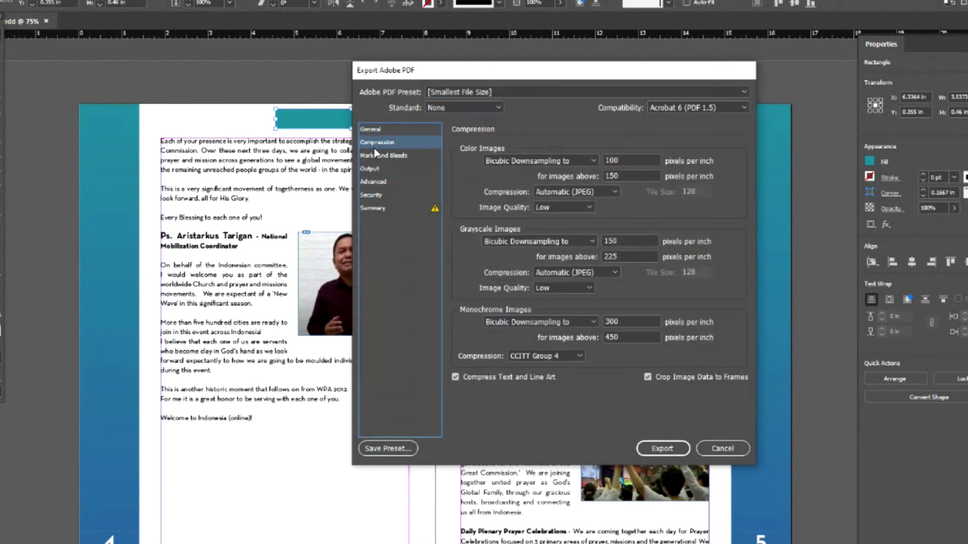
{"action": "left_click", "coordinate": [461, 92]}
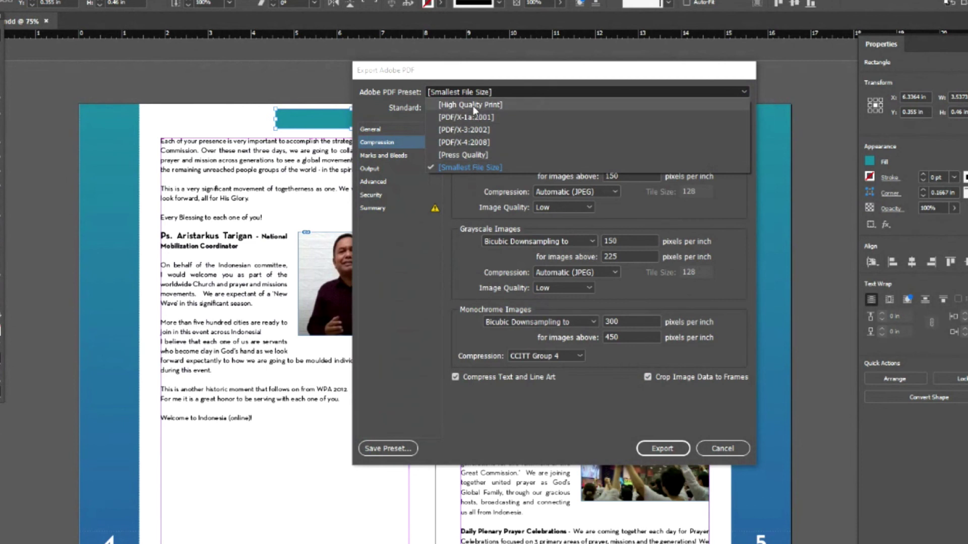
{"action": "left_click", "coordinate": [468, 156]}
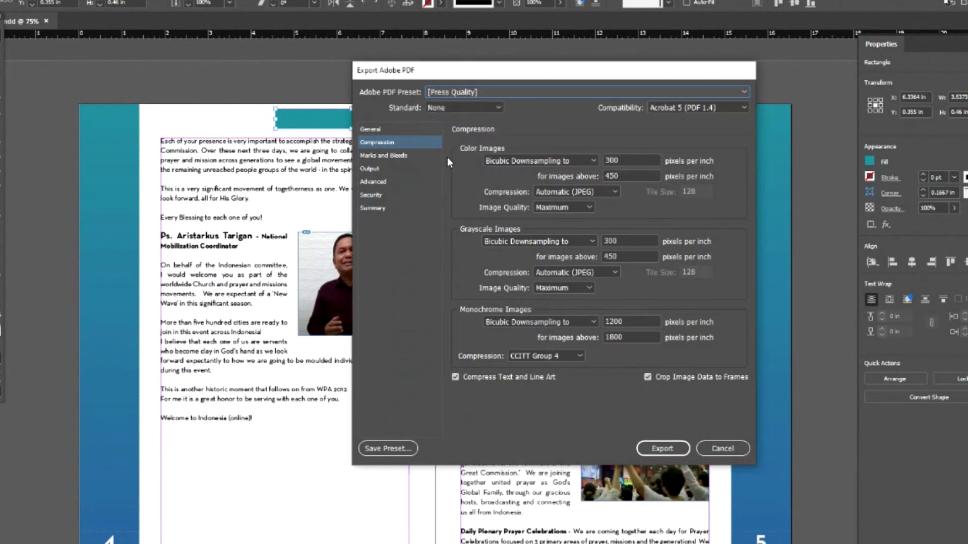
{"action": "left_click", "coordinate": [389, 155]}
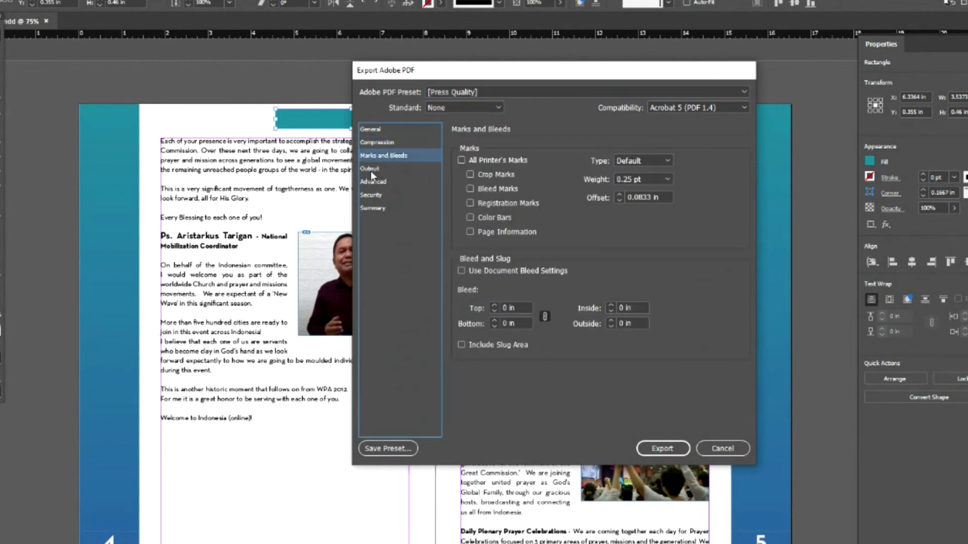
{"action": "left_click", "coordinate": [370, 171]}
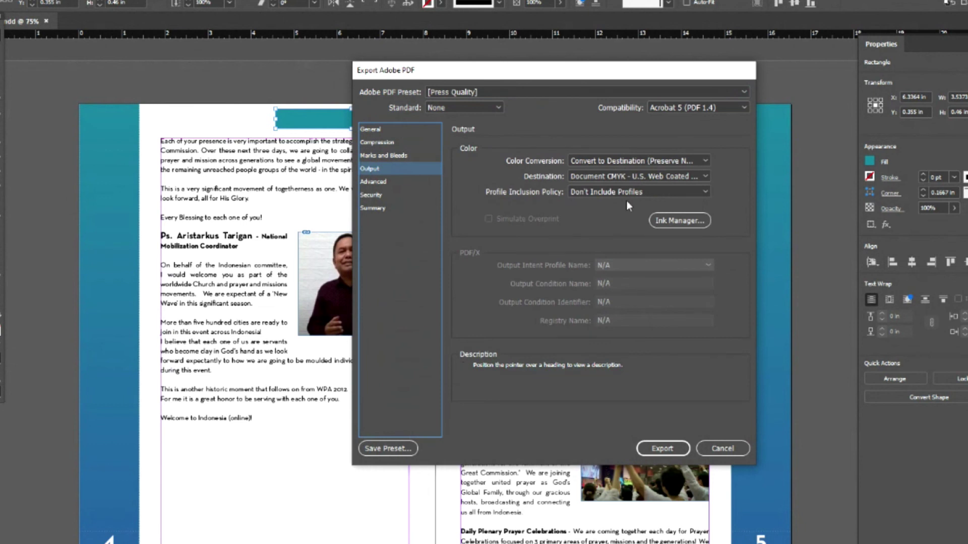
{"action": "left_click", "coordinate": [608, 179]}
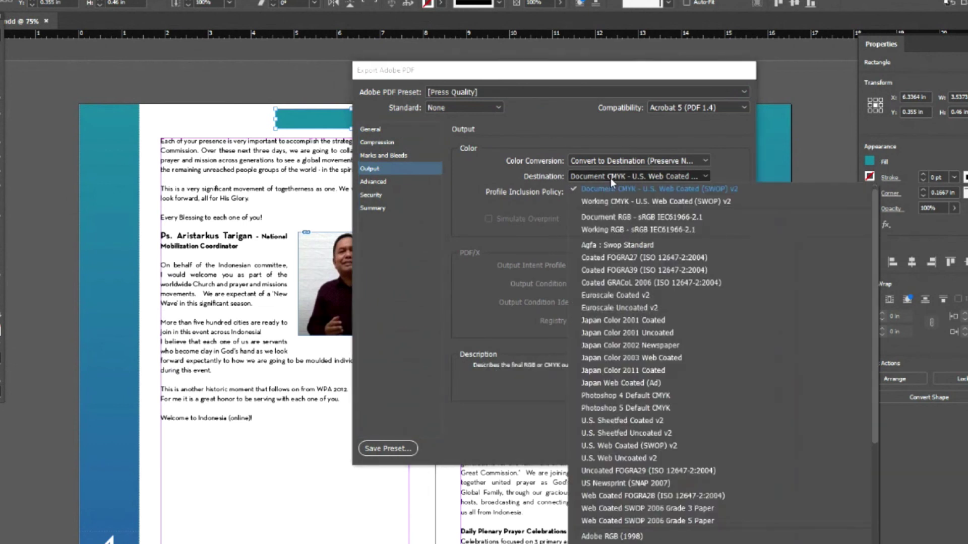
{"action": "left_click", "coordinate": [634, 140]}
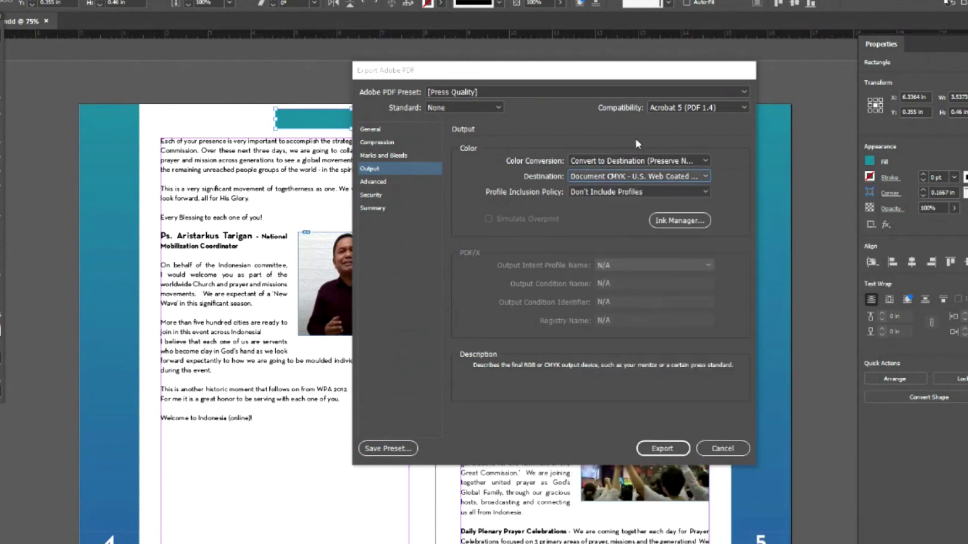
{"action": "left_click", "coordinate": [712, 453]}
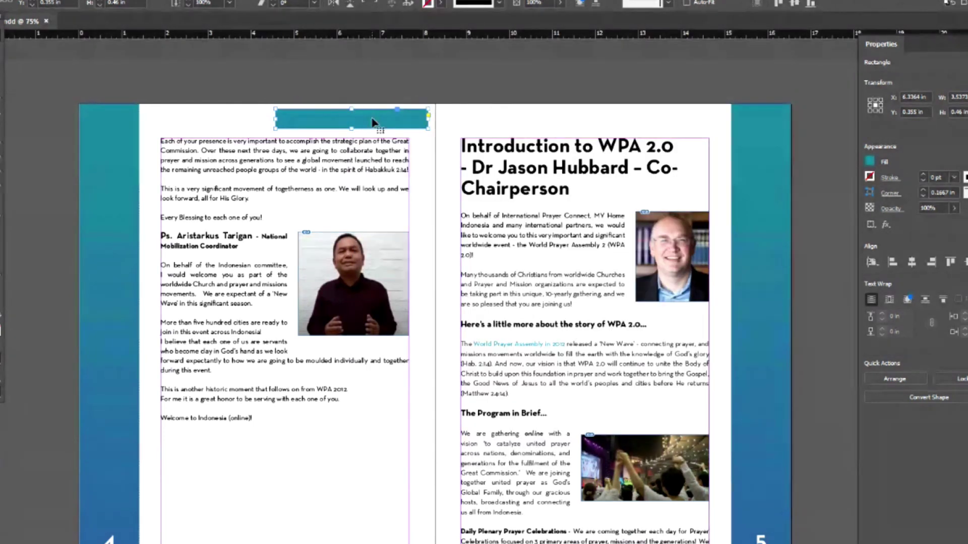
- Scroll to the pages 2–3 spread showing Contents and the Indonesian hosts' welcome page
{"action": "scroll", "coordinate": [355, 410], "scroll_direction": "up", "scroll_amount": 15}
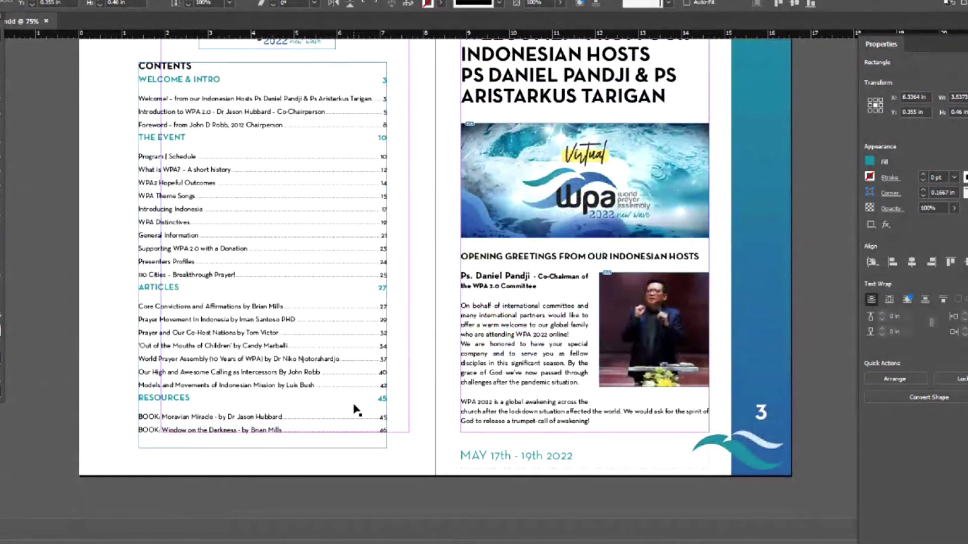
{"action": "scroll", "coordinate": [355, 410], "scroll_direction": "up", "scroll_amount": 3}
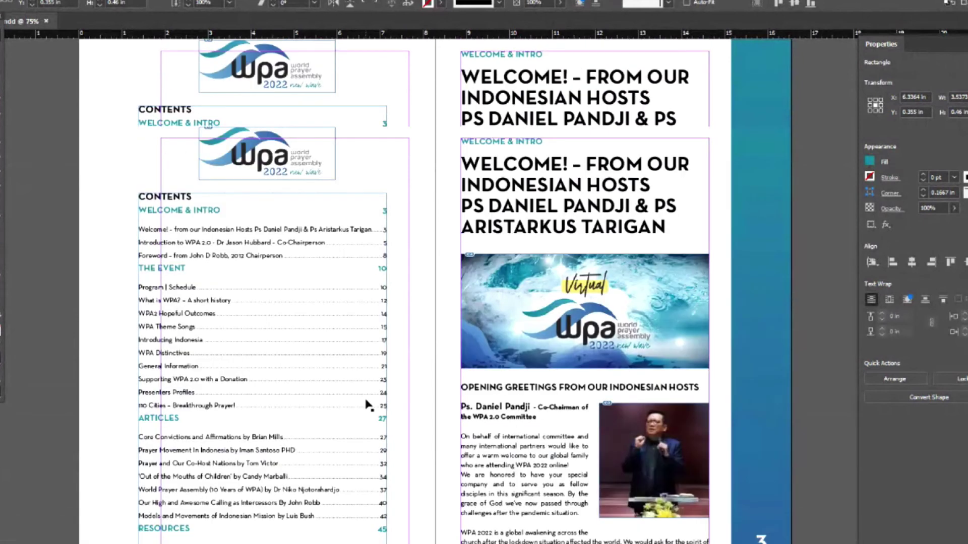
{"action": "scroll", "coordinate": [763, 146], "scroll_direction": "up", "scroll_amount": 4}
{"action": "scroll", "coordinate": [763, 147], "scroll_direction": "down", "scroll_amount": 4}
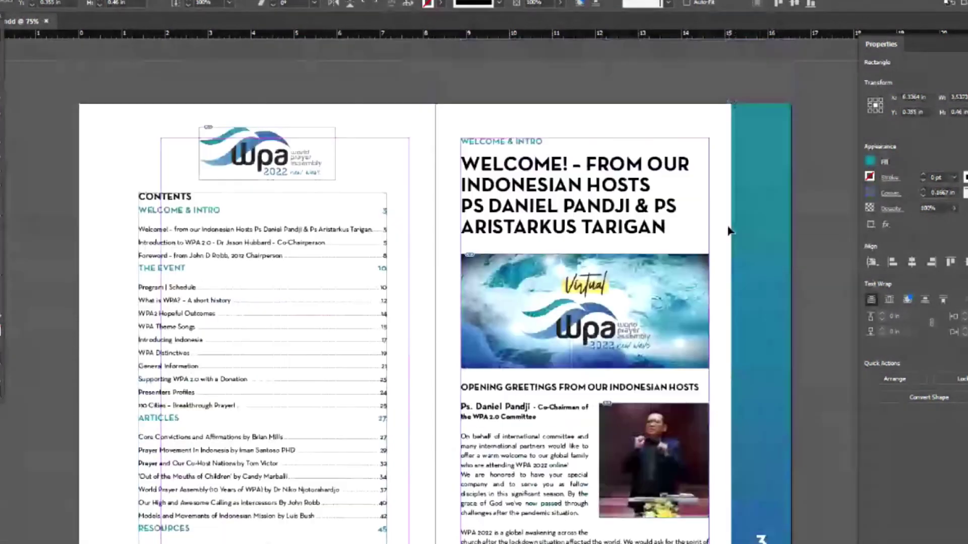
{"action": "scroll", "coordinate": [636, 112], "scroll_direction": "up", "scroll_amount": 3}
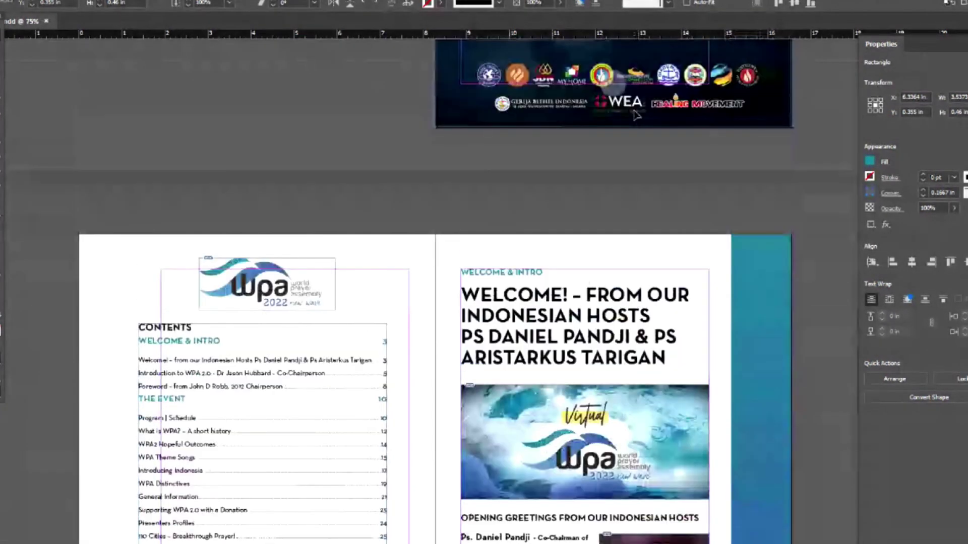
{"action": "scroll", "coordinate": [229, 202], "scroll_direction": "down", "scroll_amount": 3}
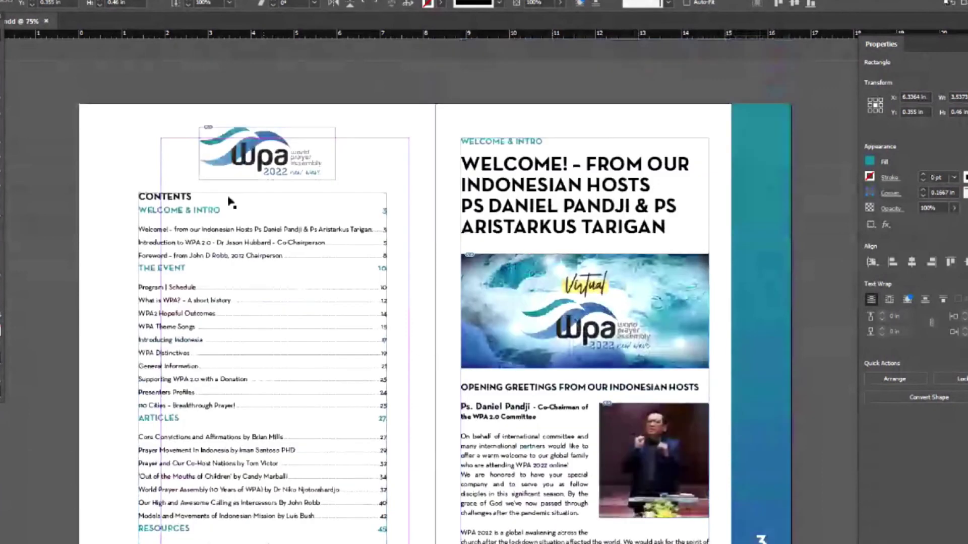
{"action": "scroll", "coordinate": [229, 201], "scroll_direction": "down", "scroll_amount": 4}
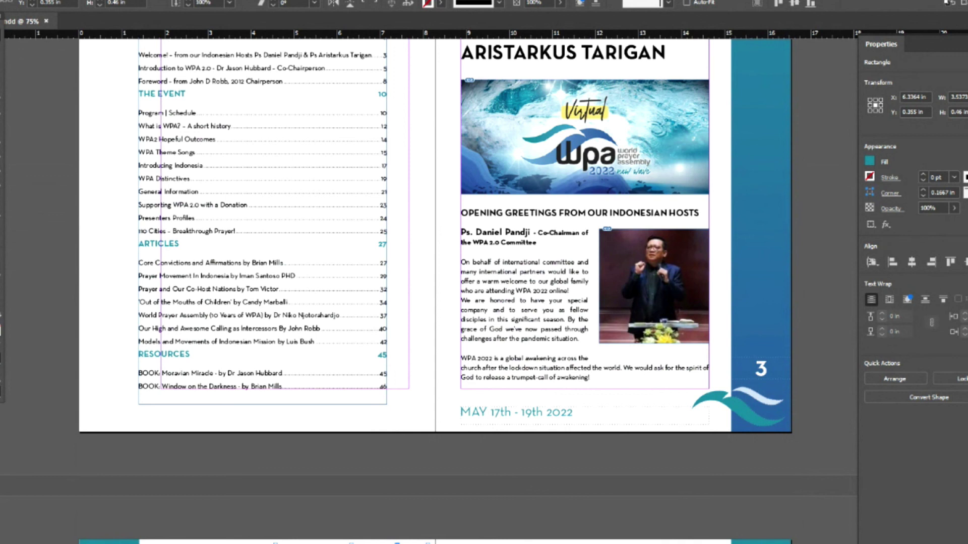
- Start a new section at the 2–3 spread with page numbering from 1, accepting the duplicate-number warning
{"action": "key", "text": "F12"}
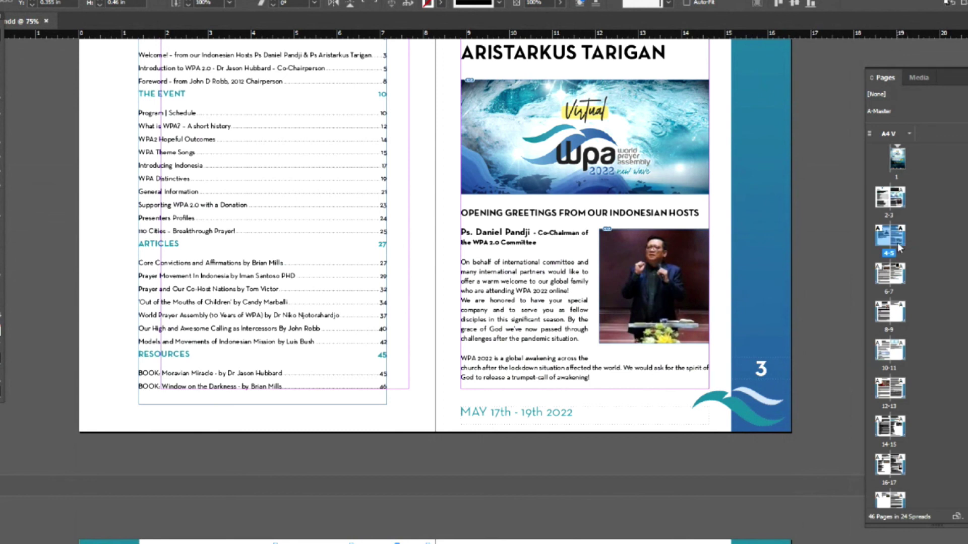
{"action": "left_click", "coordinate": [930, 241]}
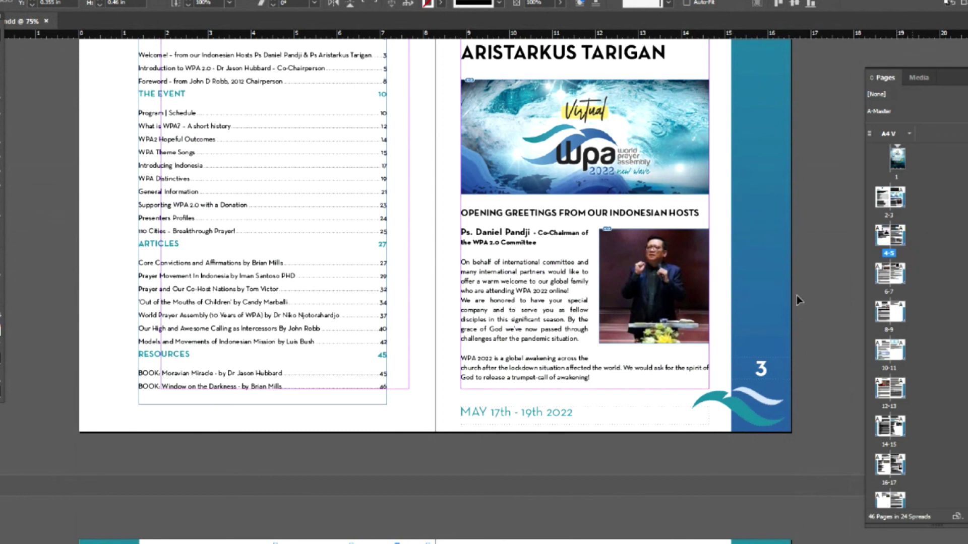
{"action": "right_click", "coordinate": [900, 204]}
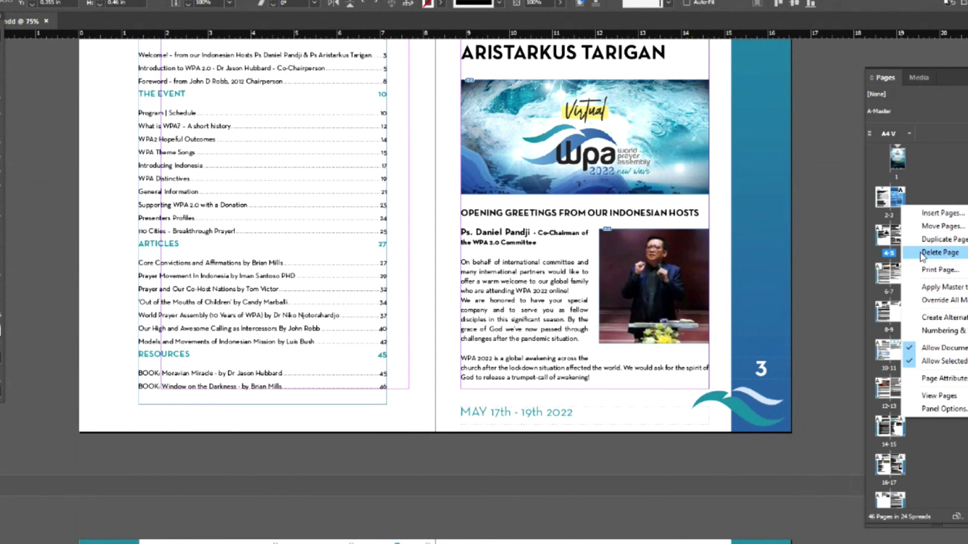
{"action": "left_click", "coordinate": [947, 331]}
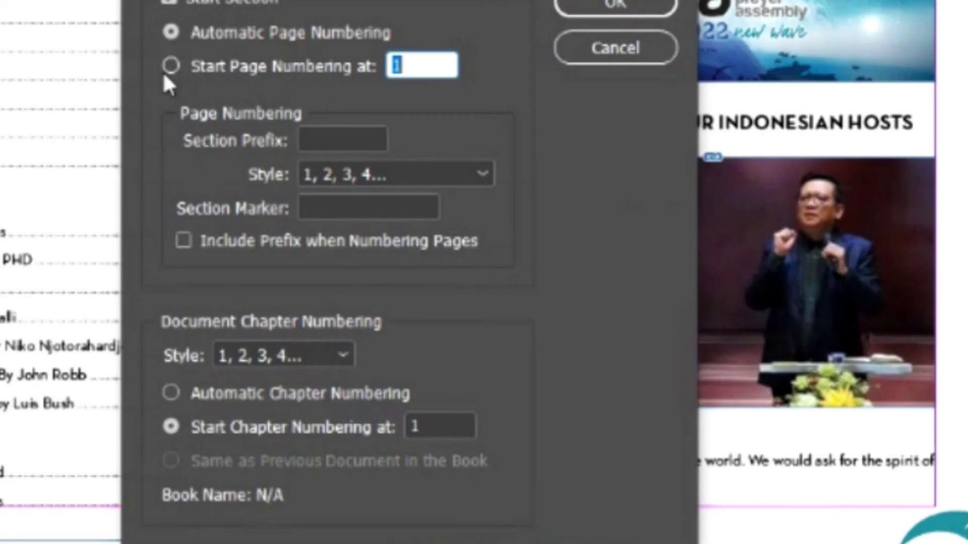
{"action": "left_click", "coordinate": [367, 192]}
{"action": "left_click", "coordinate": [423, 64]}
{"action": "left_click", "coordinate": [573, 8]}
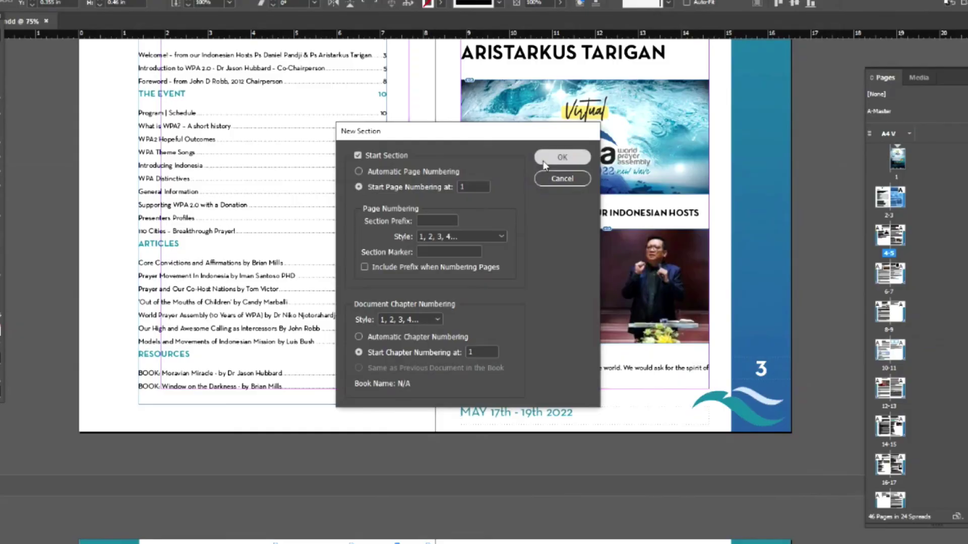
{"action": "left_click", "coordinate": [459, 298]}
{"action": "left_click", "coordinate": [594, 316]}
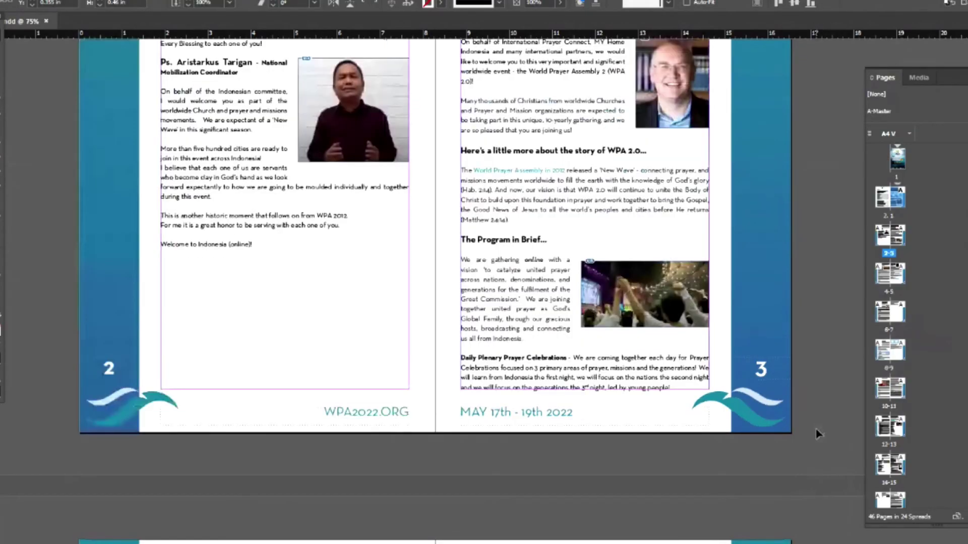
- Scroll to the Contents/Welcome spread to confirm the Welcome page reads page 1
{"action": "scroll", "coordinate": [817, 433], "scroll_direction": "up", "scroll_amount": 5}
{"action": "scroll", "coordinate": [817, 434], "scroll_direction": "up", "scroll_amount": 5}
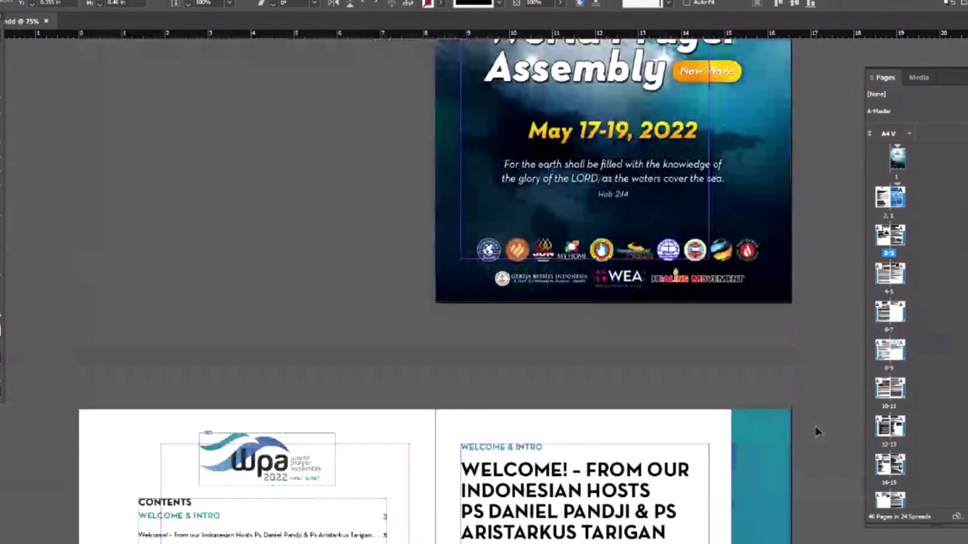
{"action": "scroll", "coordinate": [816, 432], "scroll_direction": "down", "scroll_amount": 5}
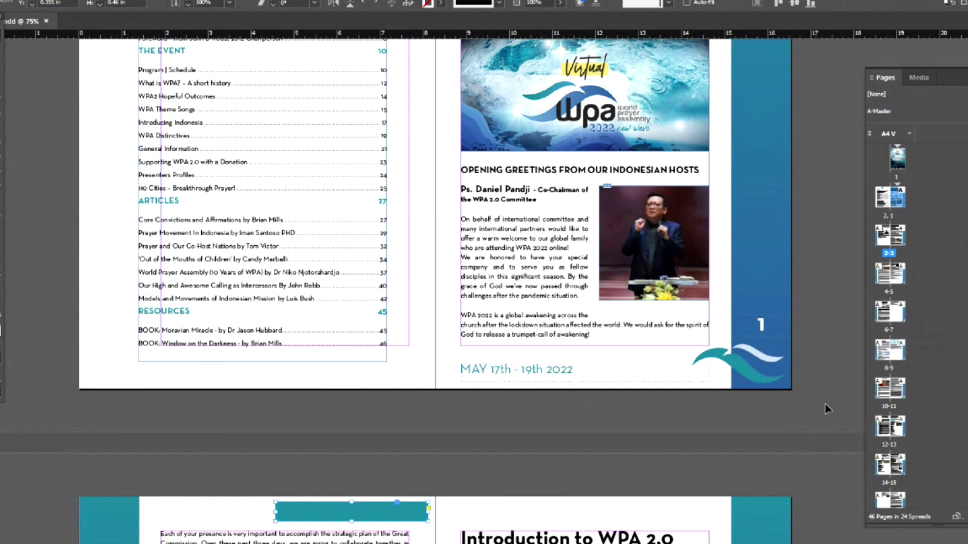
{"action": "scroll", "coordinate": [804, 291], "scroll_direction": "up", "scroll_amount": 5}
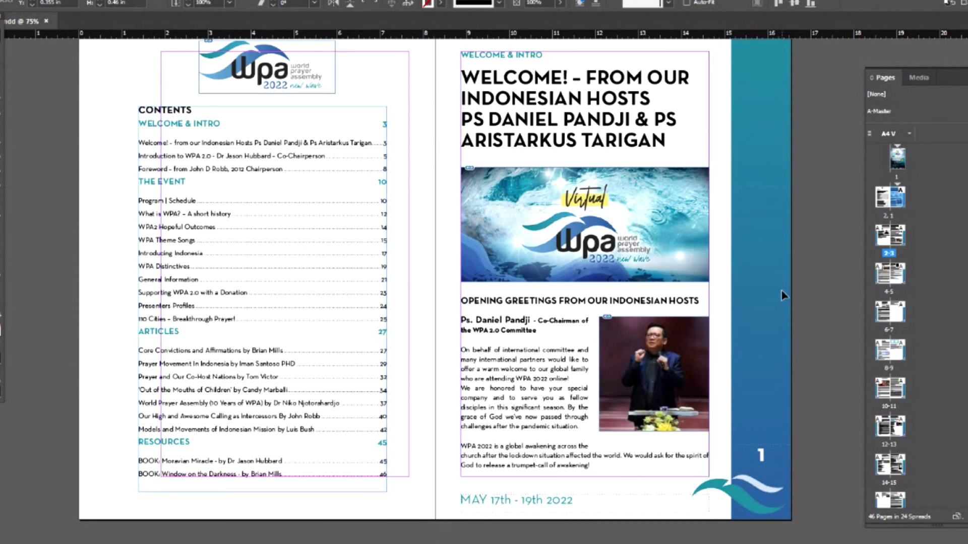
{"action": "scroll", "coordinate": [783, 296], "scroll_direction": "up", "scroll_amount": 3}
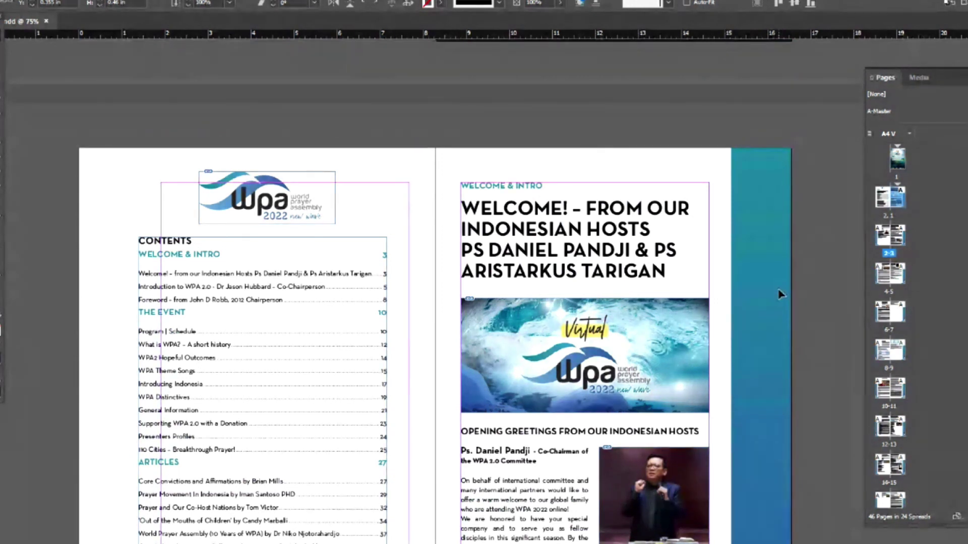
{"action": "scroll", "coordinate": [780, 294], "scroll_direction": "down", "scroll_amount": 2}
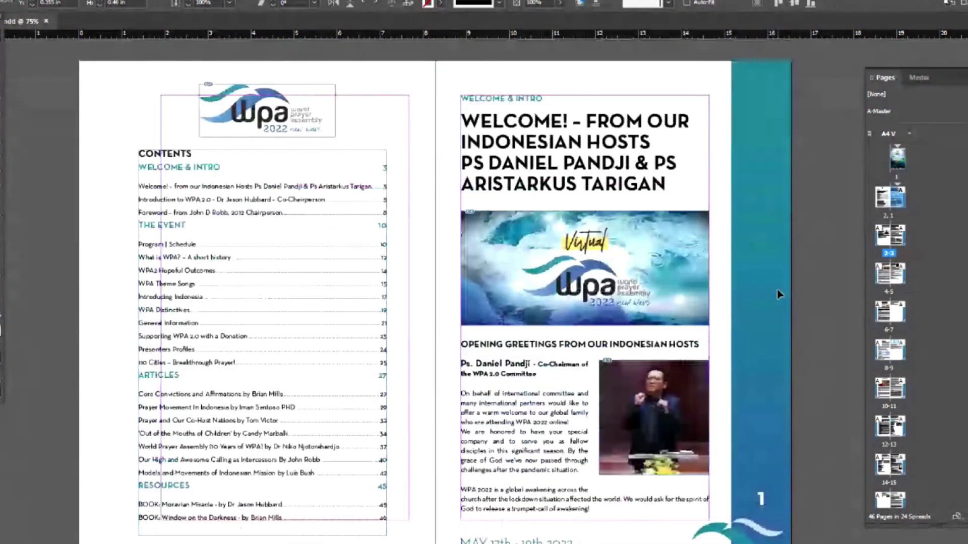
- Remove the contents frame and logo, leaving the left page blank
{"action": "key", "text": "ctrl+z"}
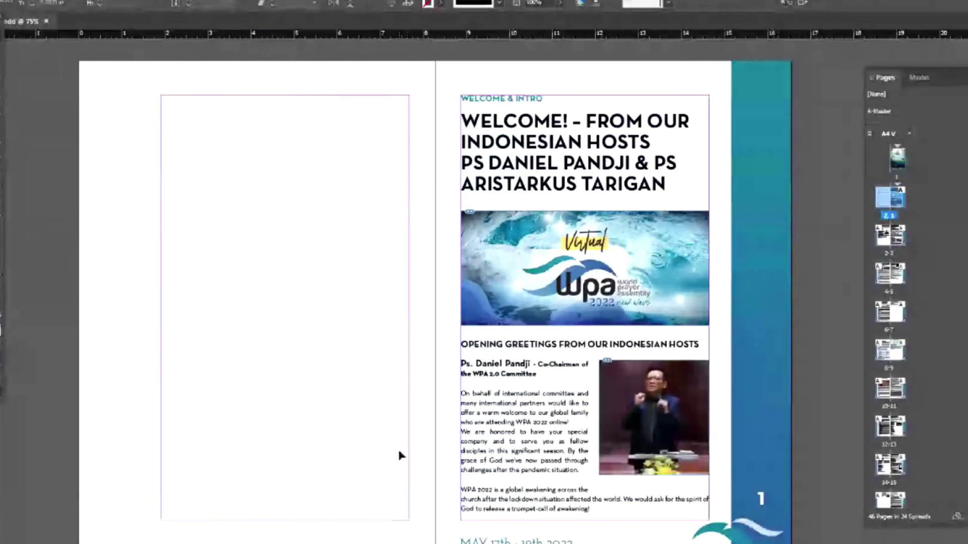
{"action": "scroll", "coordinate": [398, 453], "scroll_direction": "up", "scroll_amount": 7}
{"action": "scroll", "coordinate": [399, 454], "scroll_direction": "up", "scroll_amount": 2}
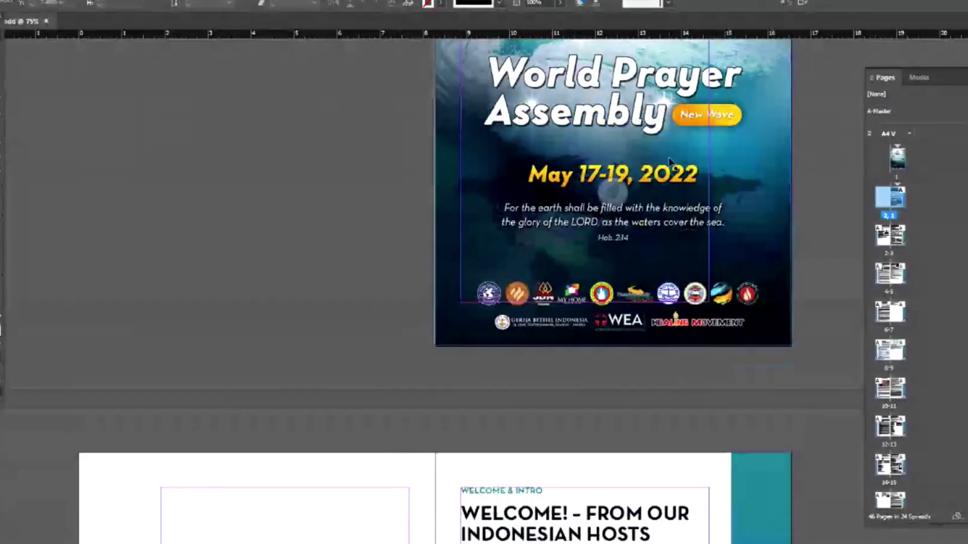
{"action": "scroll", "coordinate": [671, 161], "scroll_direction": "down", "scroll_amount": 2}
{"action": "scroll", "coordinate": [633, 156], "scroll_direction": "down", "scroll_amount": 4}
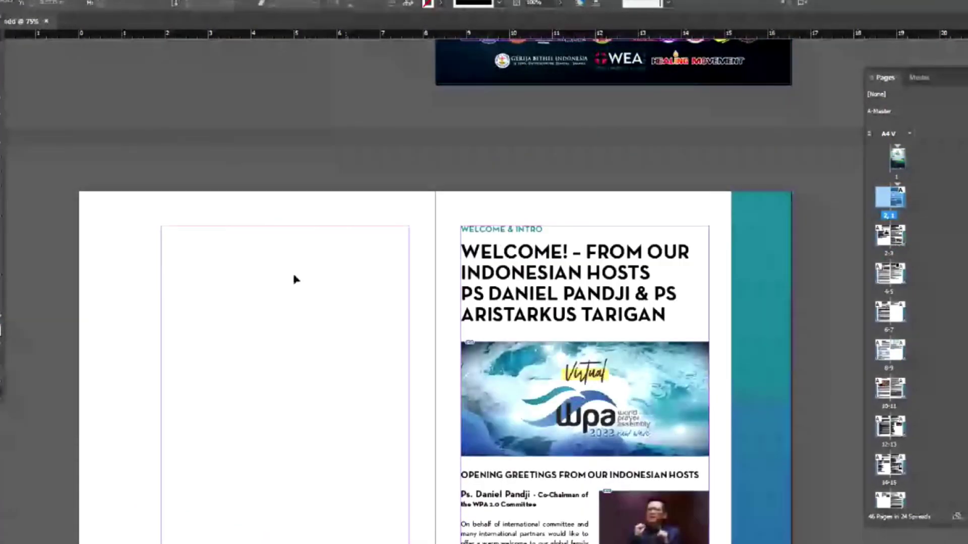
{"action": "scroll", "coordinate": [272, 287], "scroll_direction": "down", "scroll_amount": 3}
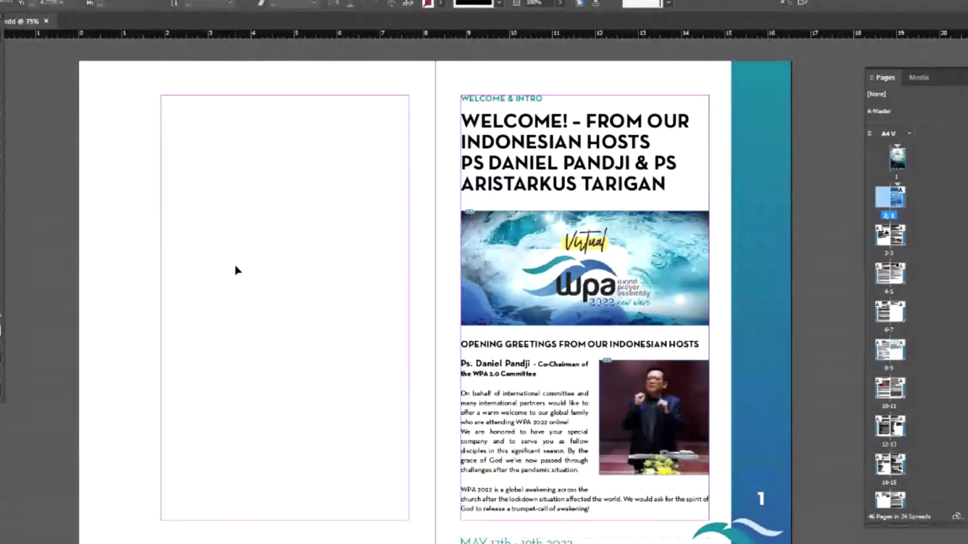
- Start creating a new document from the Home screen
{"action": "scroll", "coordinate": [237, 271], "scroll_direction": "up", "scroll_amount": 5}
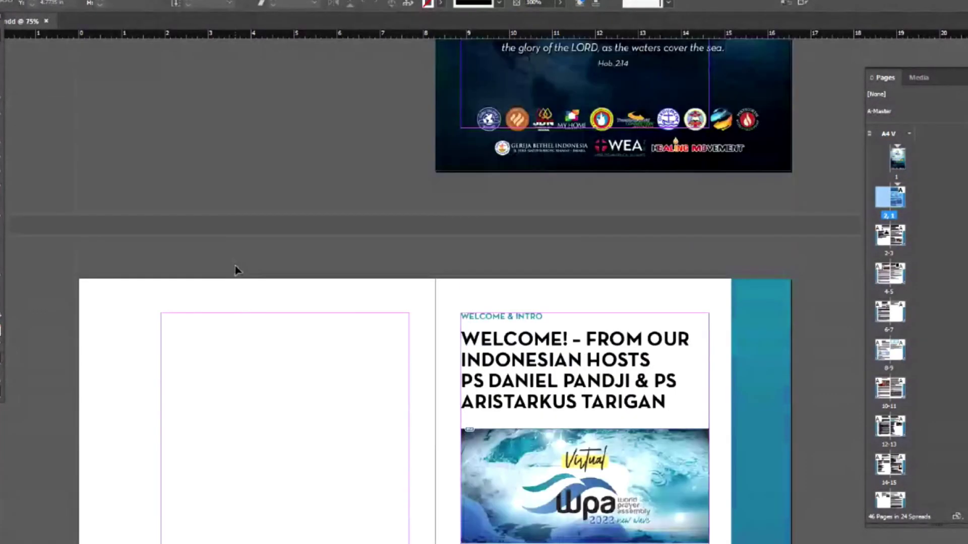
{"action": "scroll", "coordinate": [235, 265], "scroll_direction": "up", "scroll_amount": 9}
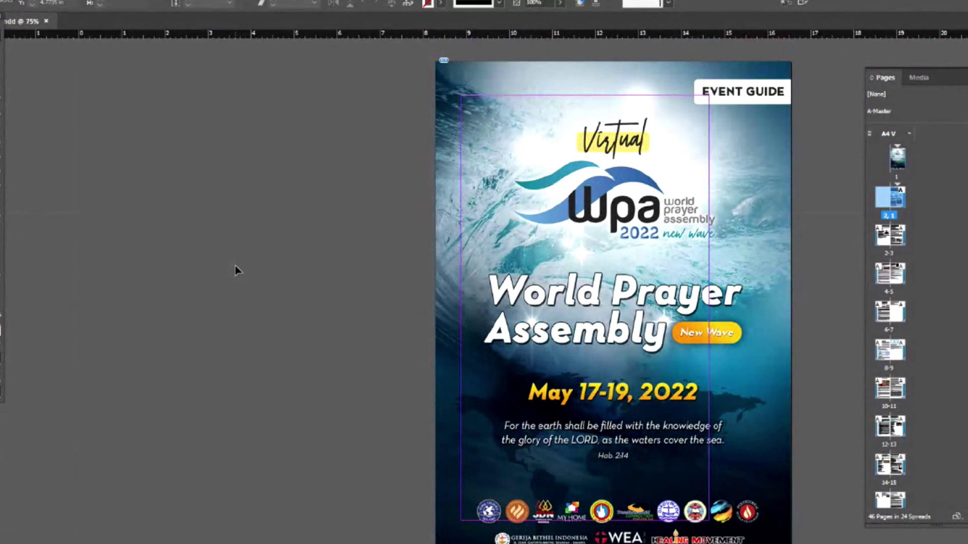
{"action": "scroll", "coordinate": [235, 266], "scroll_direction": "down", "scroll_amount": 3}
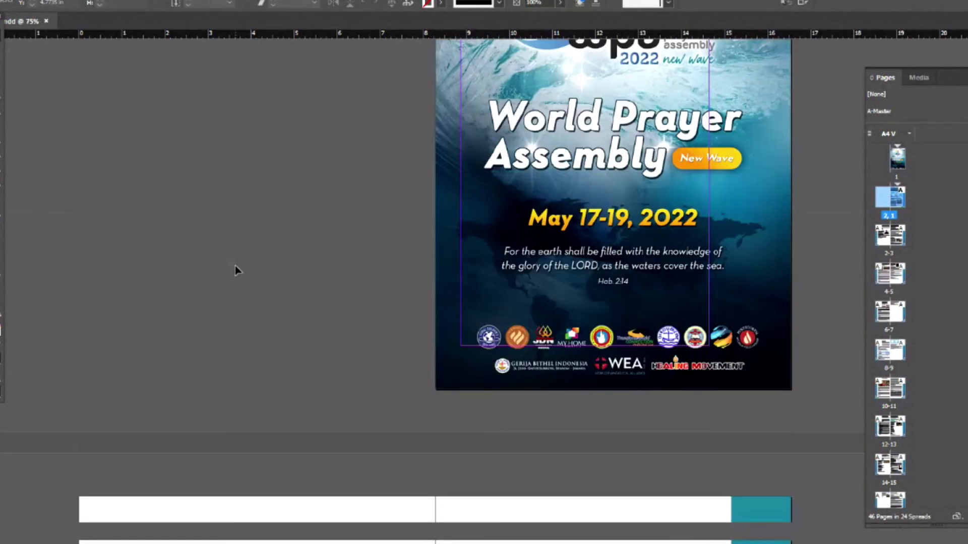
{"action": "scroll", "coordinate": [235, 265], "scroll_direction": "down", "scroll_amount": 8}
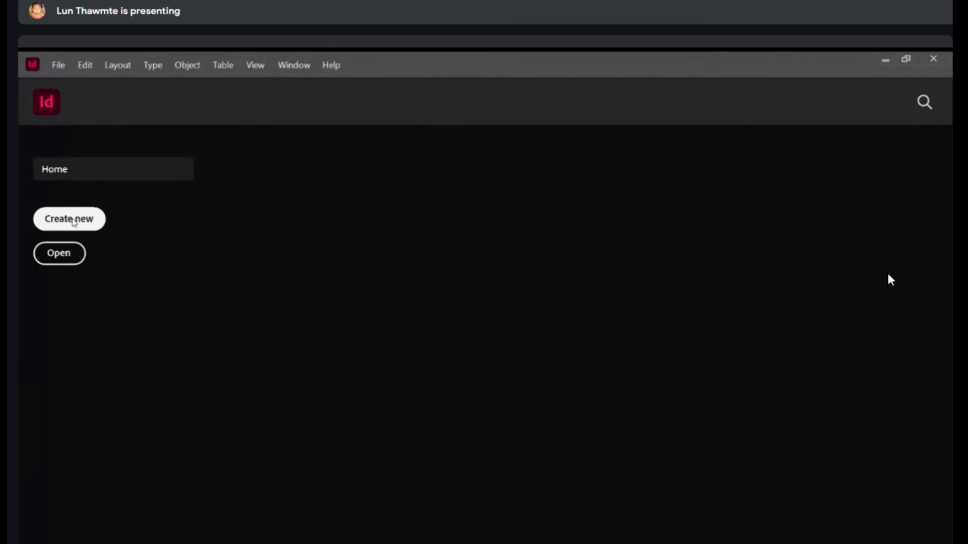
{"action": "left_click", "coordinate": [74, 223]}
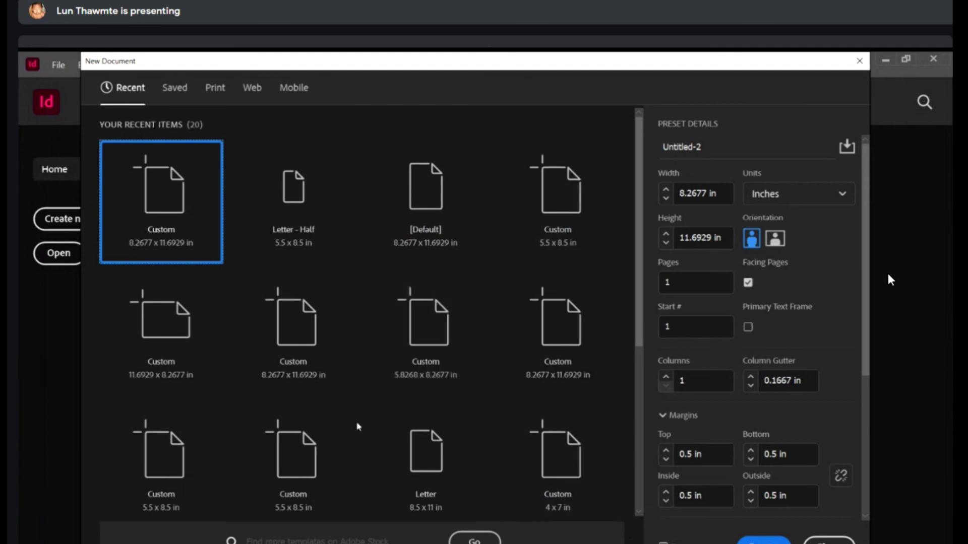
- Create the single-page A4 document with Facing Pages off and zoom in on it
{"action": "scroll", "coordinate": [358, 427], "scroll_direction": "down", "scroll_amount": 7}
{"action": "scroll", "coordinate": [358, 427], "scroll_direction": "up", "scroll_amount": 8}
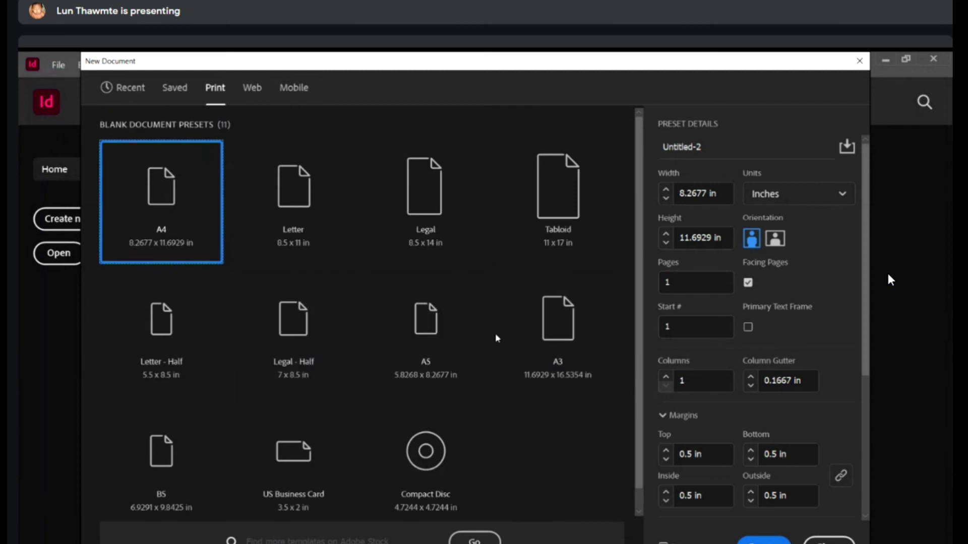
{"action": "scroll", "coordinate": [496, 289], "scroll_direction": "down", "scroll_amount": 1}
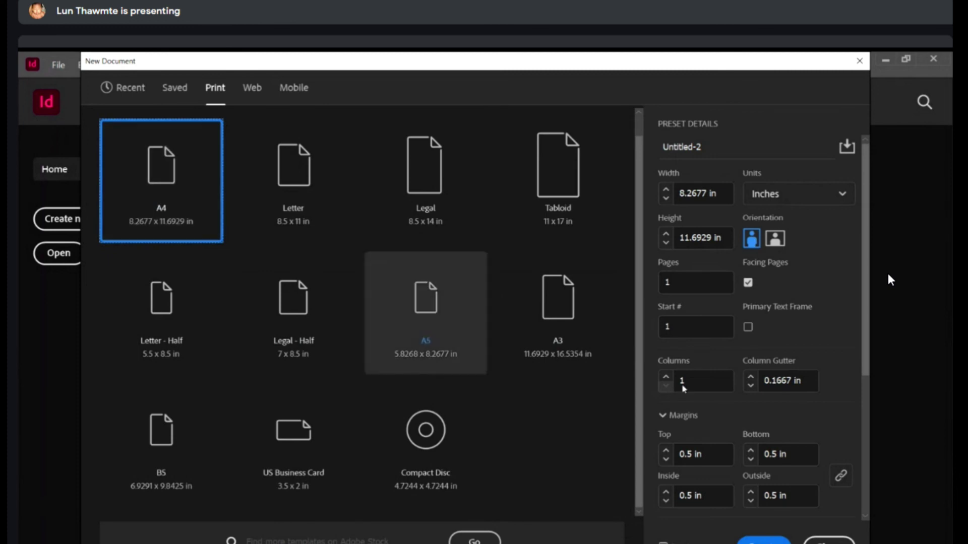
{"action": "left_click", "coordinate": [764, 541]}
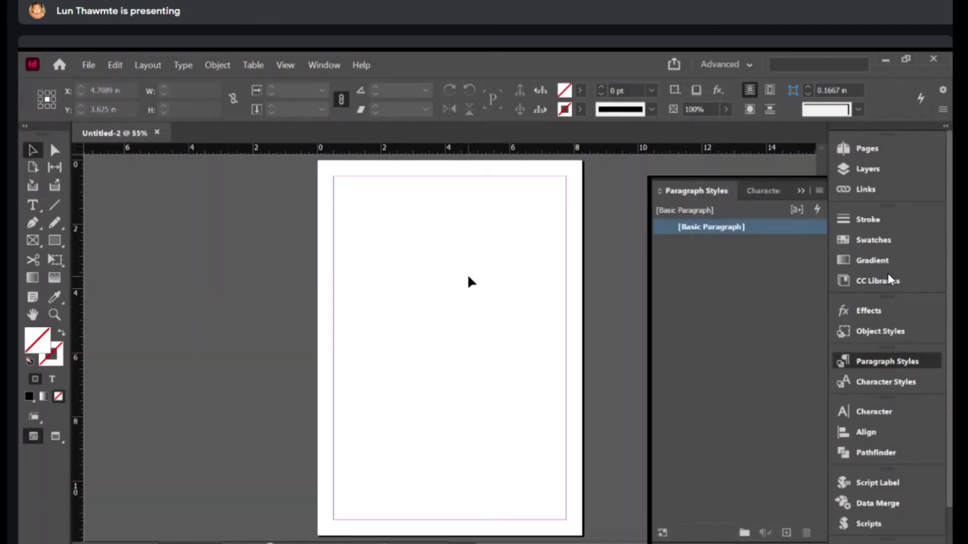
{"action": "left_click", "coordinate": [493, 259]}
- Draw a large text frame from the page's top-left margin
{"action": "left_click", "coordinate": [419, 281]}
{"action": "left_click", "coordinate": [419, 281]}
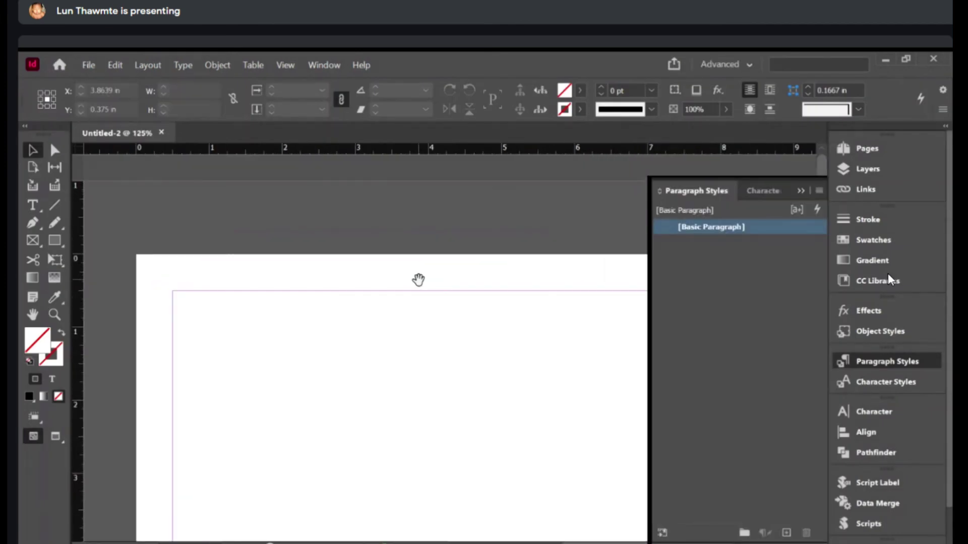
{"action": "left_click_drag", "start_coordinate": [418, 280], "coordinate": [378, 220]}
{"action": "key", "text": "t"}
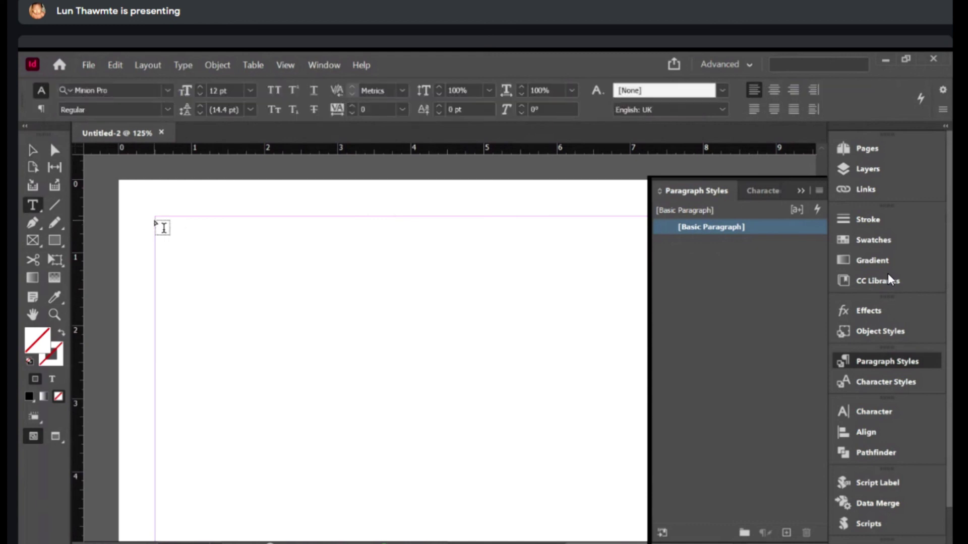
{"action": "left_click_drag", "start_coordinate": [156, 218], "coordinate": [544, 486]}
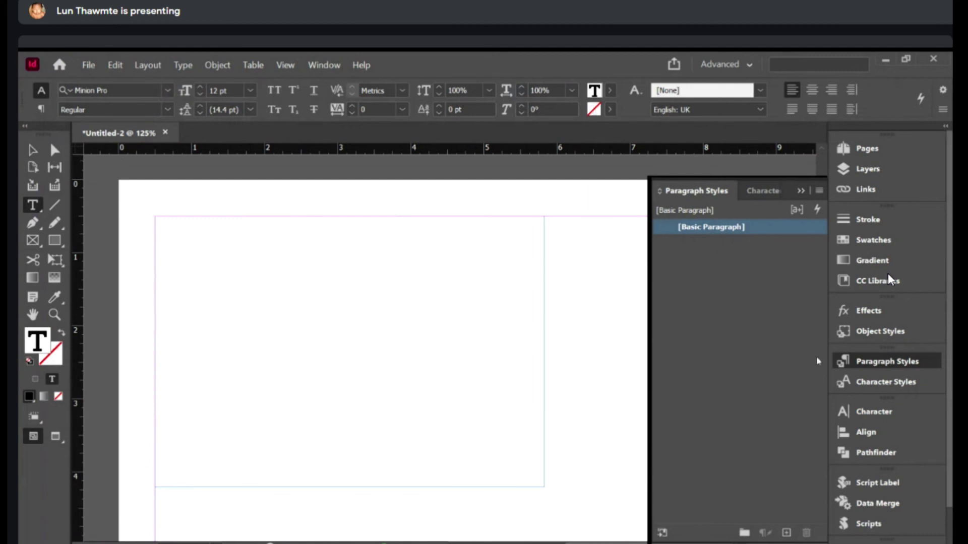
- Create a new paragraph style named Min using the Montserrat font
{"action": "left_click", "coordinate": [787, 533]}
{"action": "double_click", "coordinate": [736, 244]}
{"action": "type", "text": "Min"}
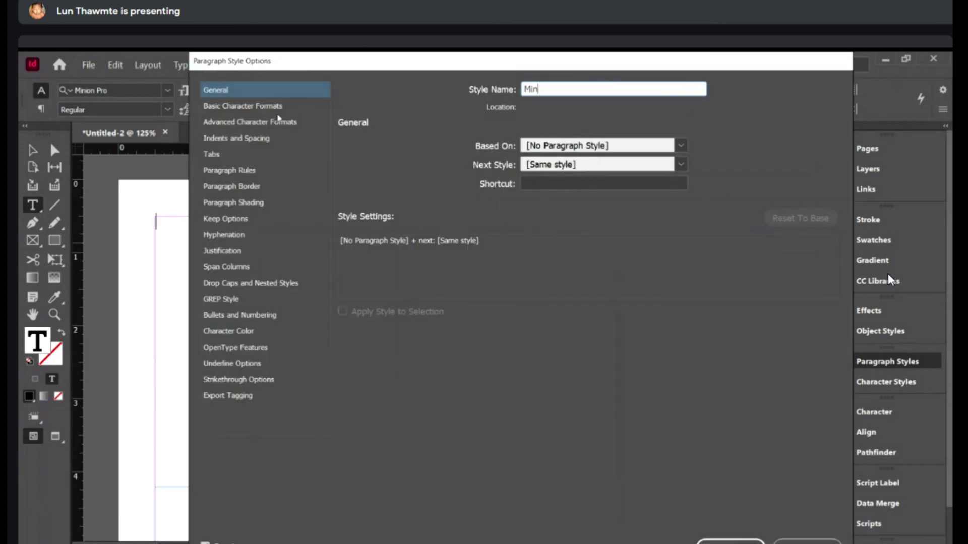
{"action": "left_click", "coordinate": [255, 107]}
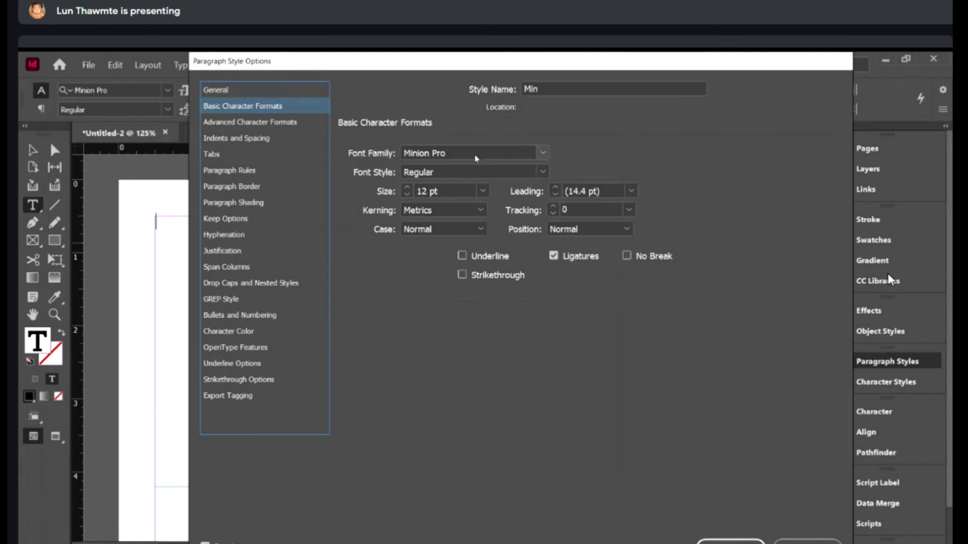
{"action": "left_click", "coordinate": [458, 155]}
{"action": "type", "text": "Montserrat"}
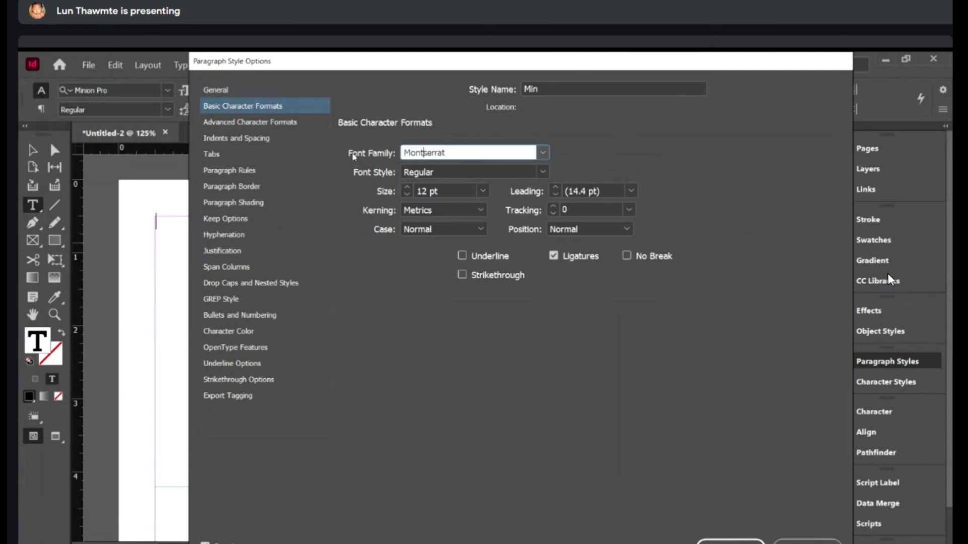
{"action": "key", "text": "Tab"}
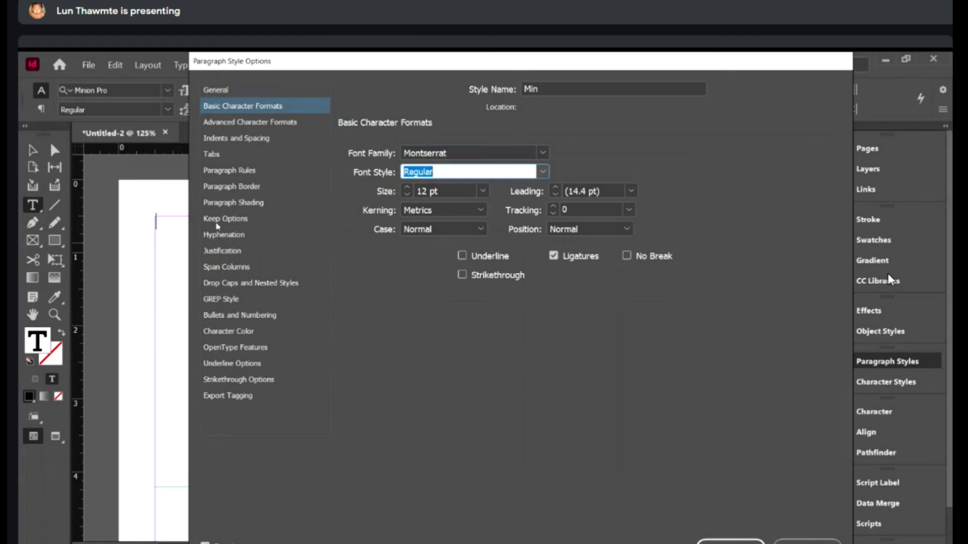
- Make Min a numbered list with a left tab stop at 0.25 in
{"action": "left_click", "coordinate": [222, 316]}
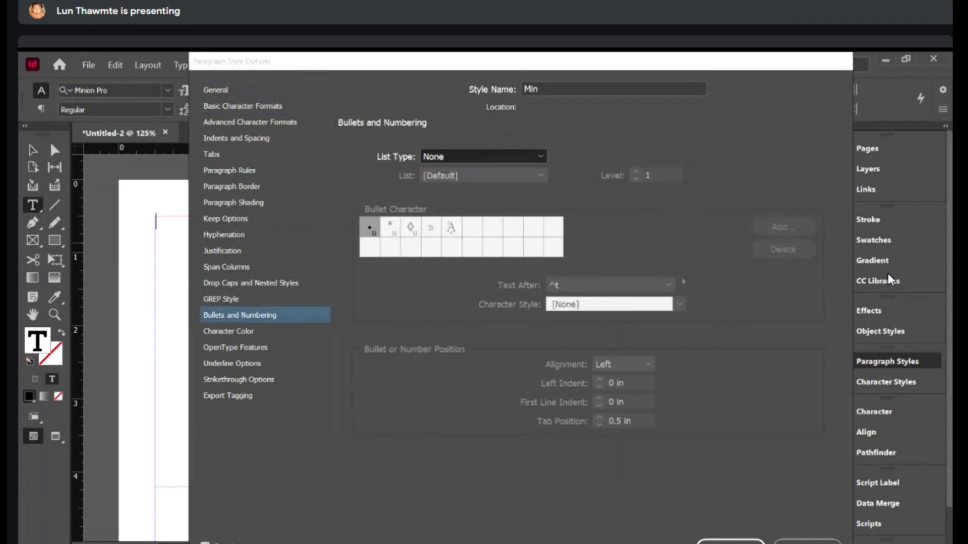
{"action": "left_click", "coordinate": [453, 205]}
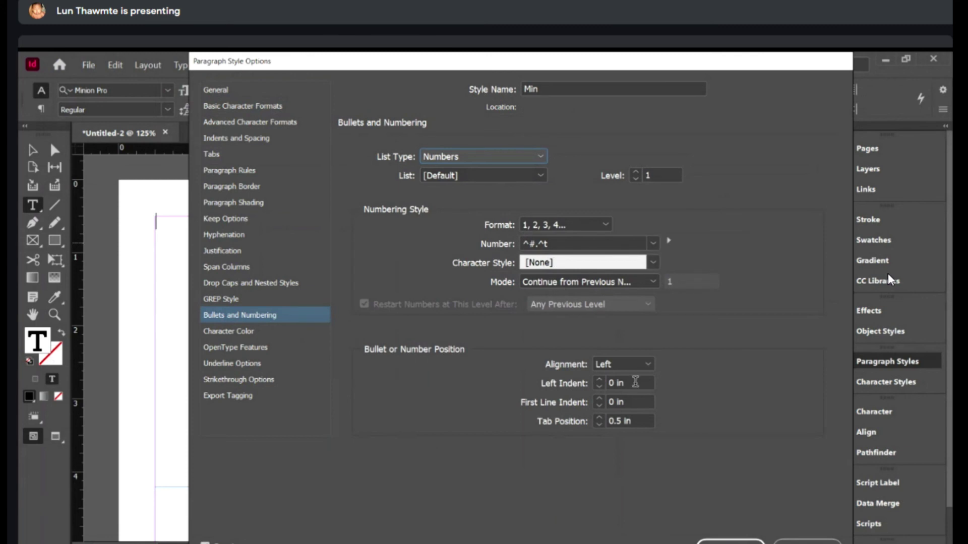
{"action": "left_click", "coordinate": [220, 157]}
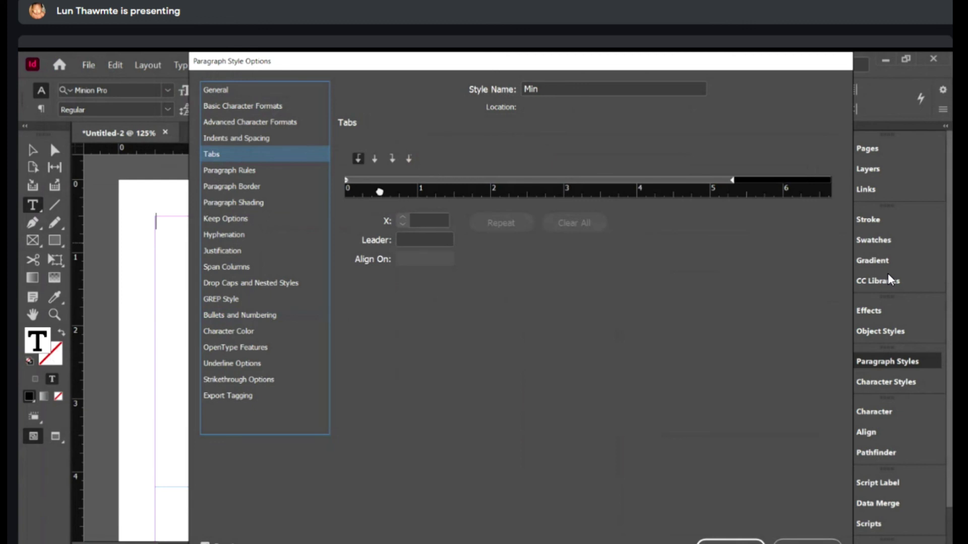
{"action": "left_click", "coordinate": [363, 183]}
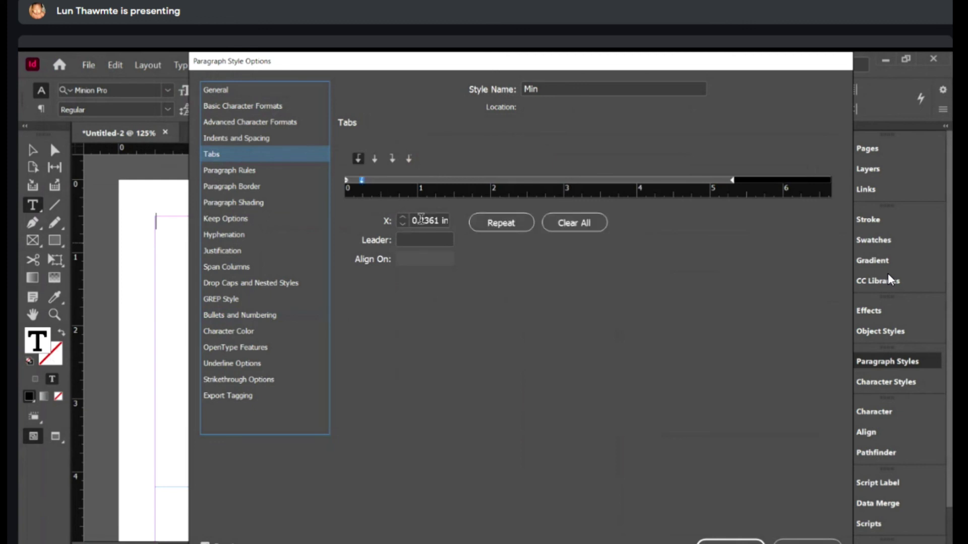
{"action": "left_click_drag", "start_coordinate": [414, 221], "coordinate": [492, 229]}
{"action": "type", "text": "0.25"}
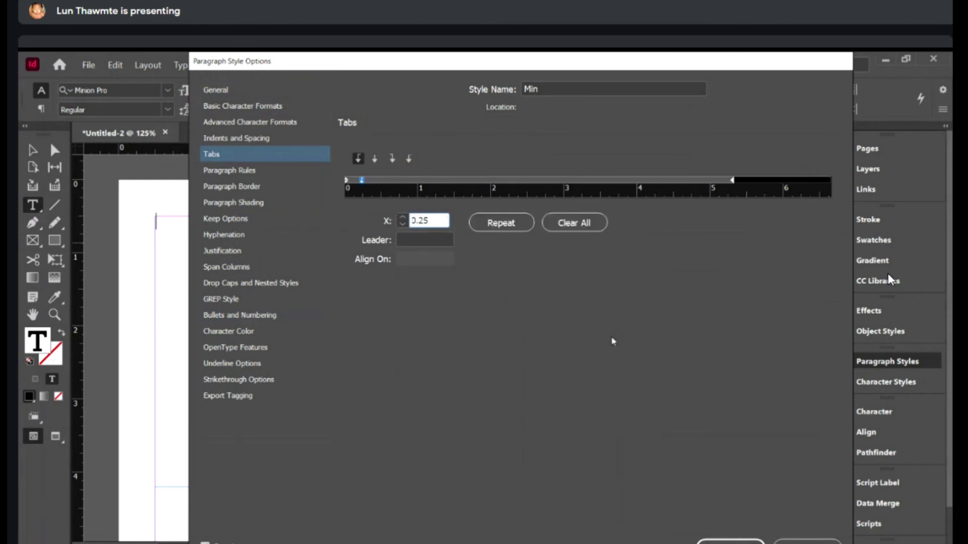
{"action": "key", "text": "Tab"}
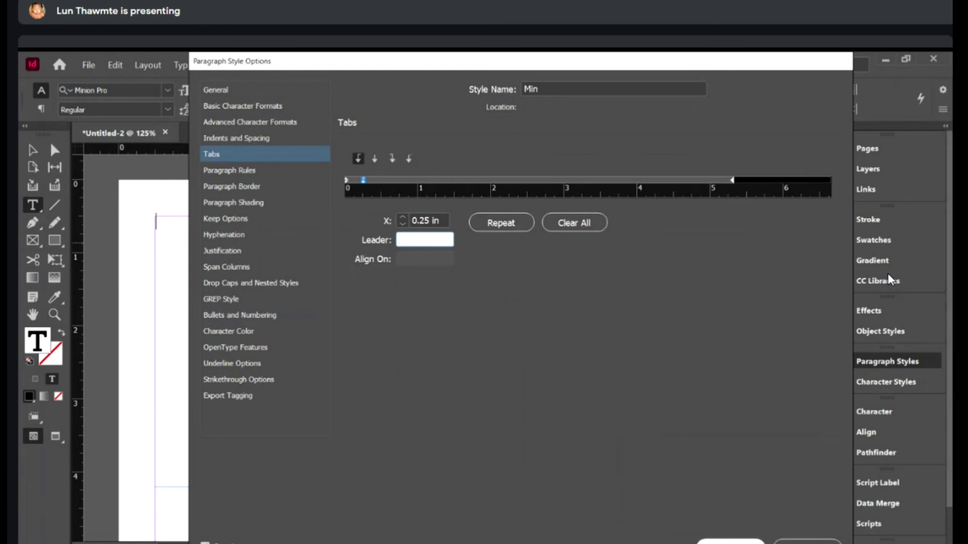
{"action": "left_click", "coordinate": [232, 93]}
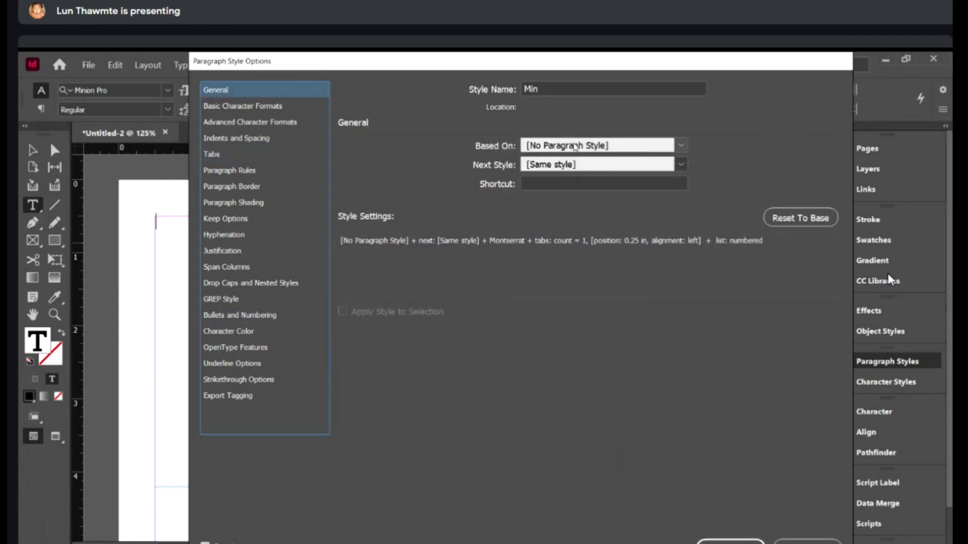
{"action": "left_click", "coordinate": [731, 542]}
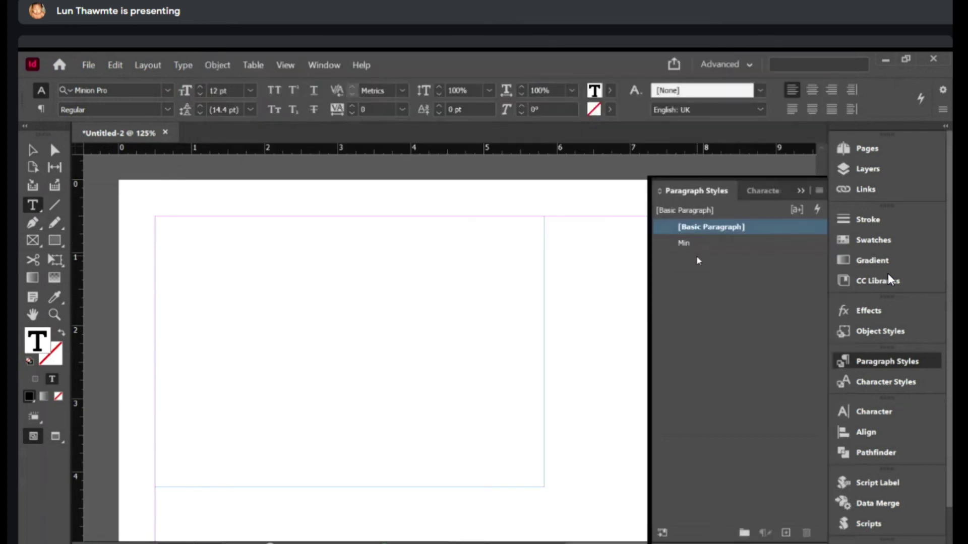
- Create a new paragraph style with a 0.25 in left indent and magenta text
{"action": "left_click", "coordinate": [783, 533]}
{"action": "double_click", "coordinate": [706, 243]}
{"action": "left_click", "coordinate": [232, 138]}
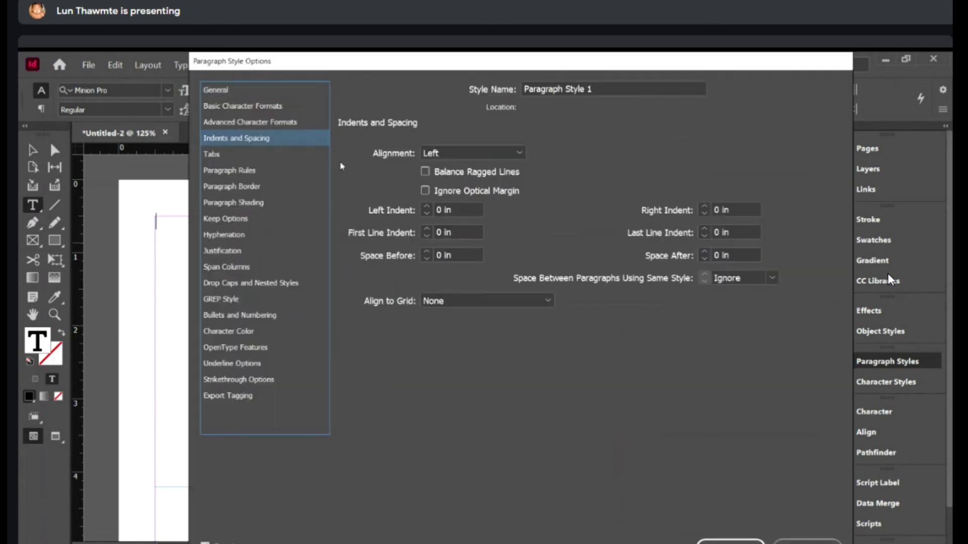
{"action": "key", "text": "Tab"}
{"action": "type", "text": "0.25"}
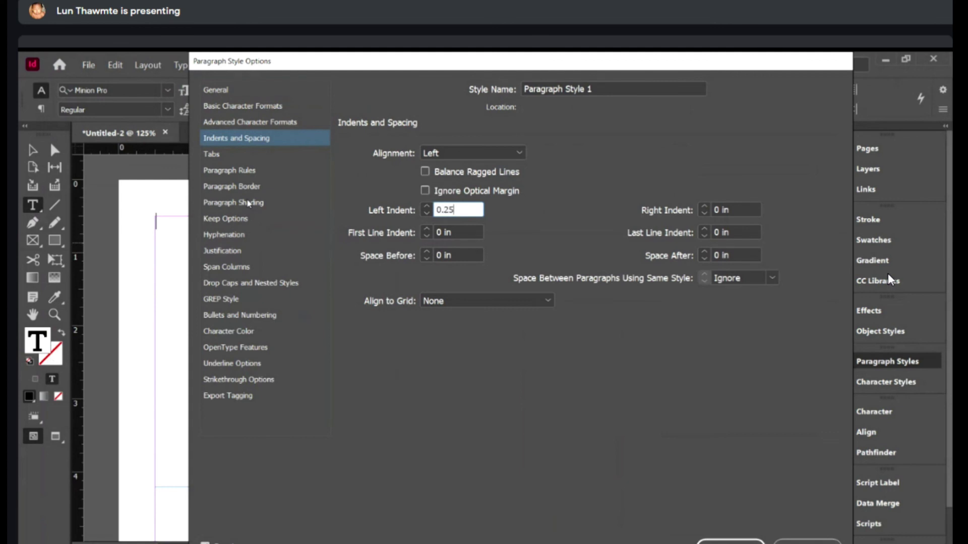
{"action": "key", "text": "Tab"}
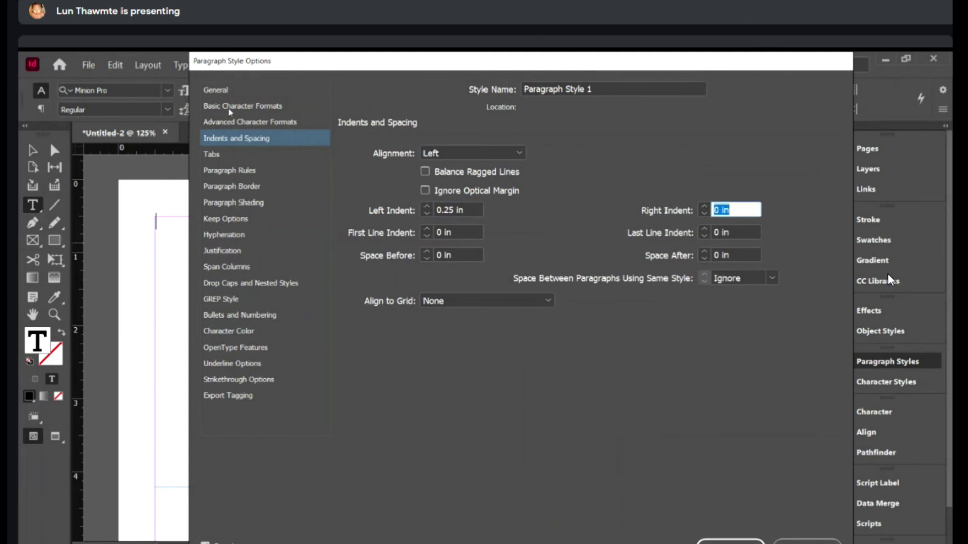
{"action": "left_click", "coordinate": [231, 108]}
{"action": "left_click", "coordinate": [475, 155]}
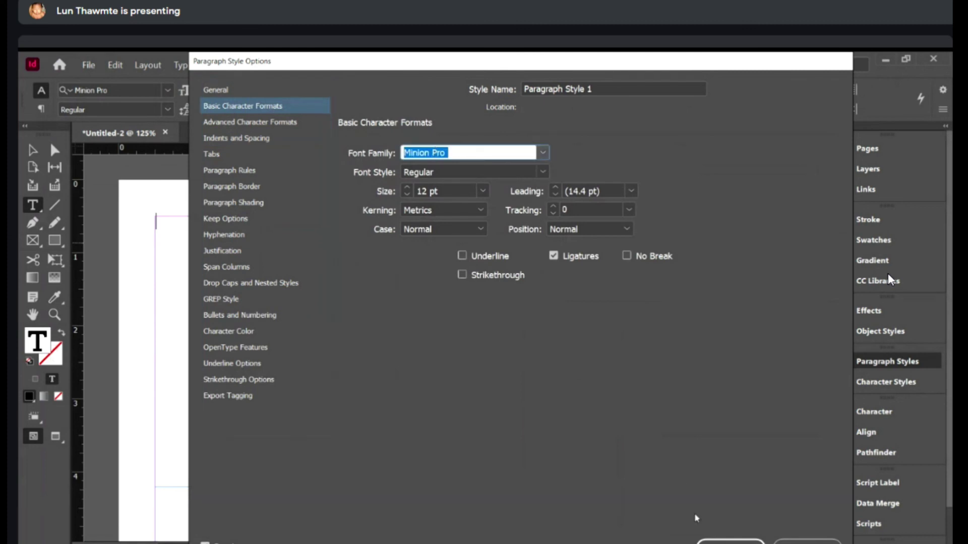
{"action": "left_click", "coordinate": [227, 332]}
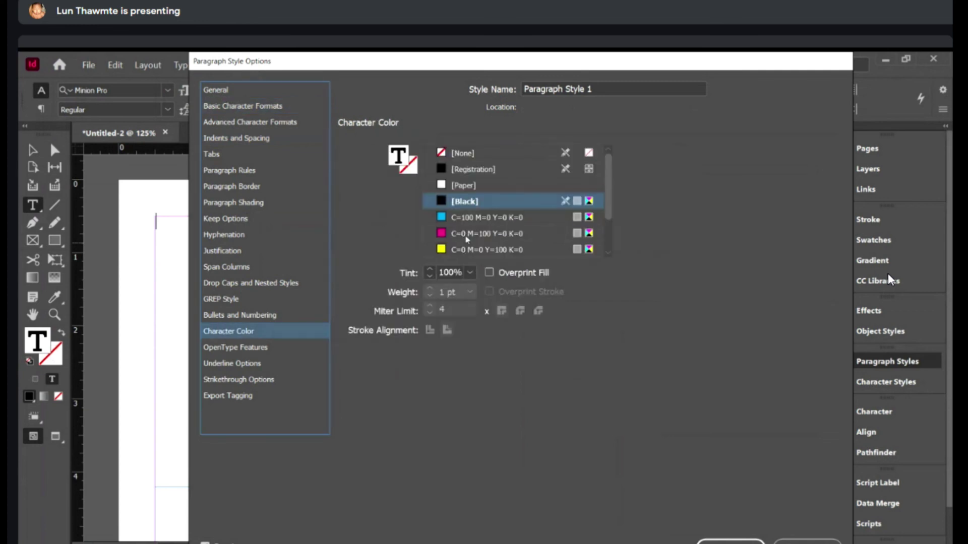
{"action": "left_click", "coordinate": [469, 234]}
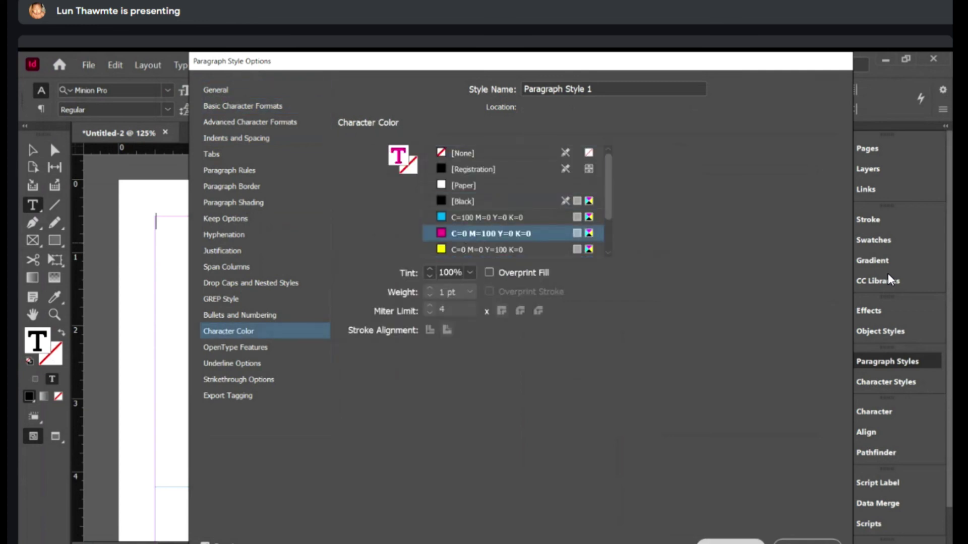
{"action": "left_click", "coordinate": [731, 542]}
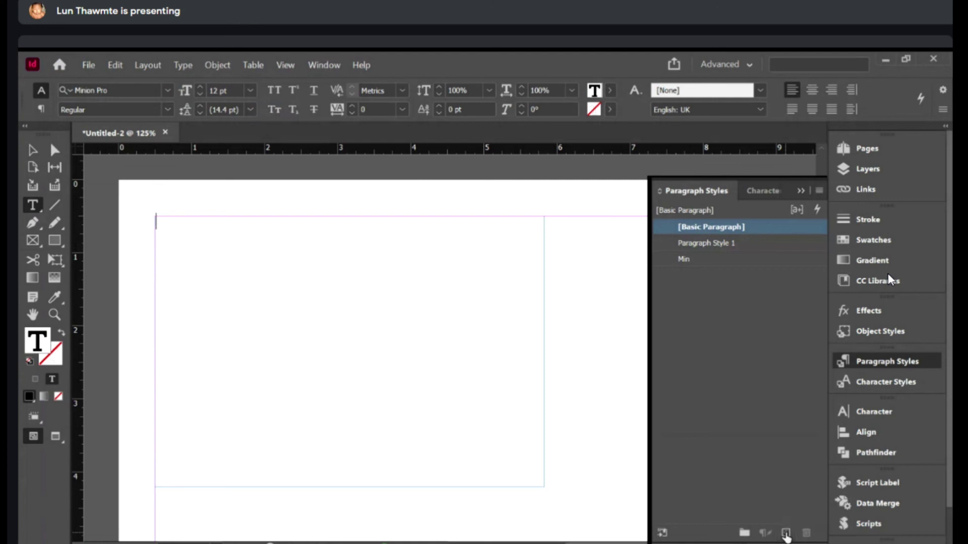
- Rename the new style to Designation
{"action": "double_click", "coordinate": [713, 255]}
{"action": "type", "text": "Phone No"}
{"action": "key", "text": "BackSpace"}
{"action": "key", "text": "BackSpace"}
{"action": "key", "text": "BackSpace"}
{"action": "key", "text": "BackSpace"}
{"action": "key", "text": "BackSpace"}
{"action": "key", "text": "BackSpace"}
{"action": "key", "text": "BackSpace"}
{"action": "type", "text": "Designation"}
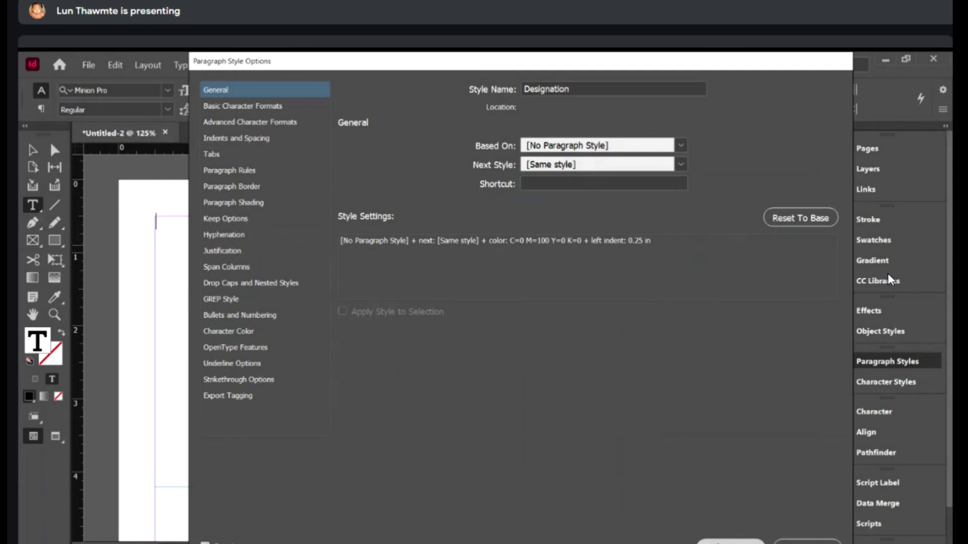
{"action": "key", "text": "Return"}
{"action": "left_click", "coordinate": [785, 533]}
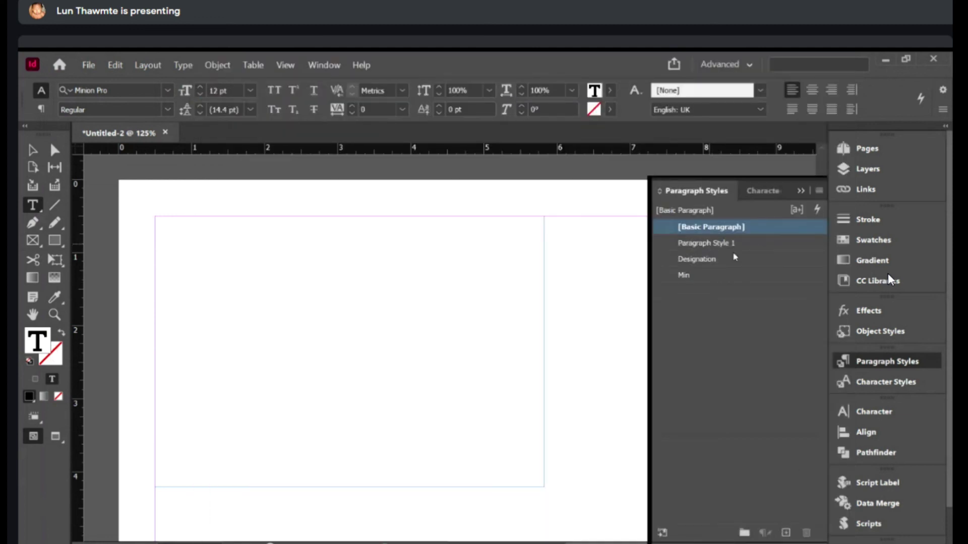
- Rename the new style to Phone no. and set its font to Arial
{"action": "double_click", "coordinate": [706, 243]}
{"action": "type", "text": "Phone no."}
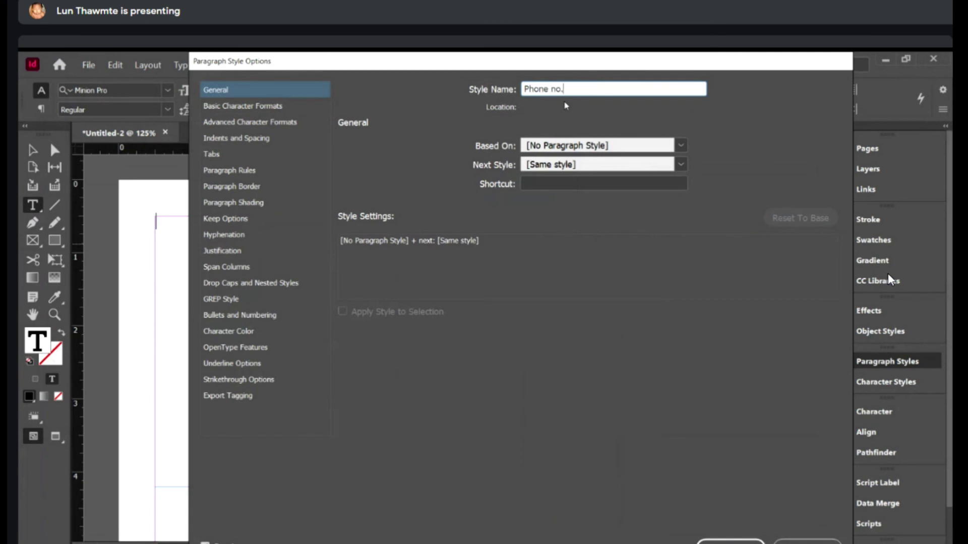
{"action": "left_click", "coordinate": [224, 107]}
{"action": "key", "text": "Tab"}
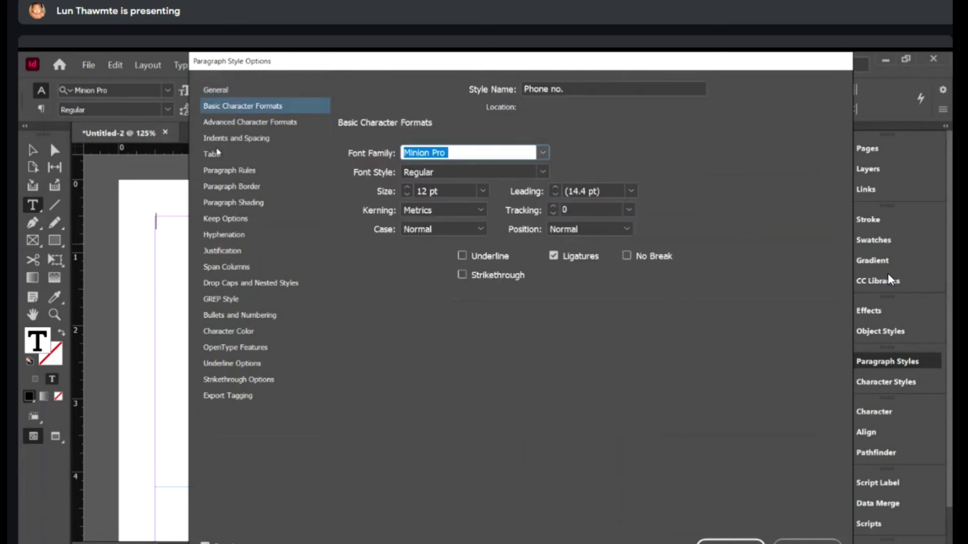
{"action": "type", "text": "Arial"}
{"action": "key", "text": "Tab"}
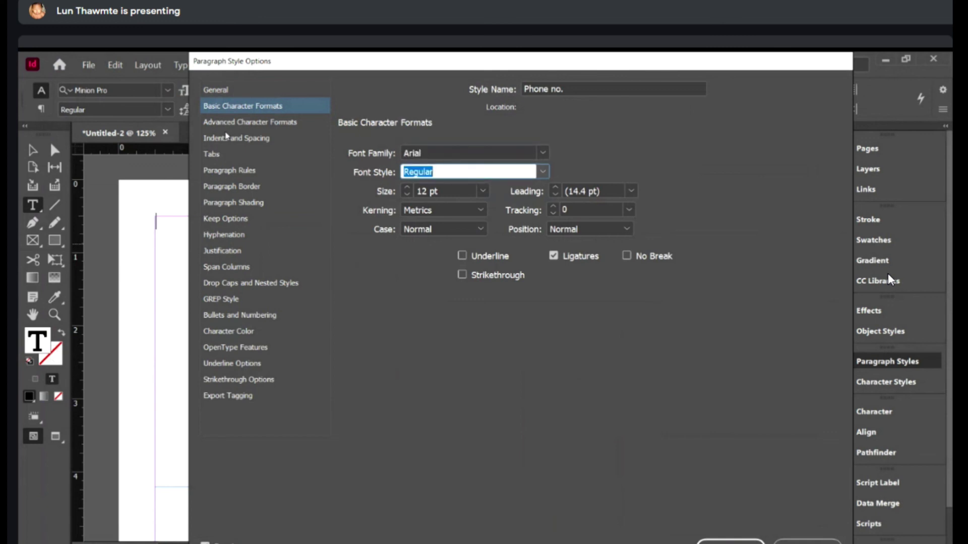
- Give Phone no. a 0.25 in left indent, 0 space after, and cyan text
{"action": "left_click", "coordinate": [224, 143]}
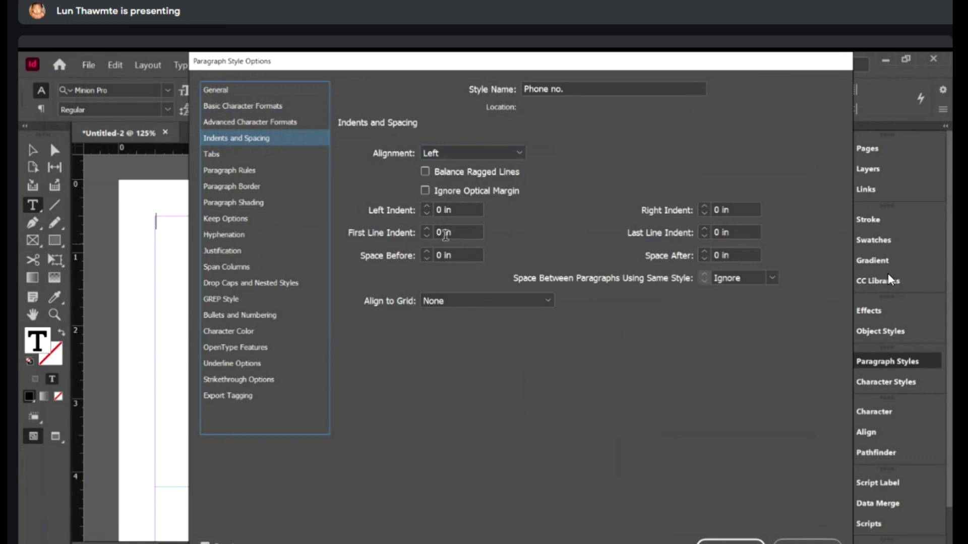
{"action": "triple_click", "coordinate": [455, 210]}
{"action": "type", "text": "0.25"}
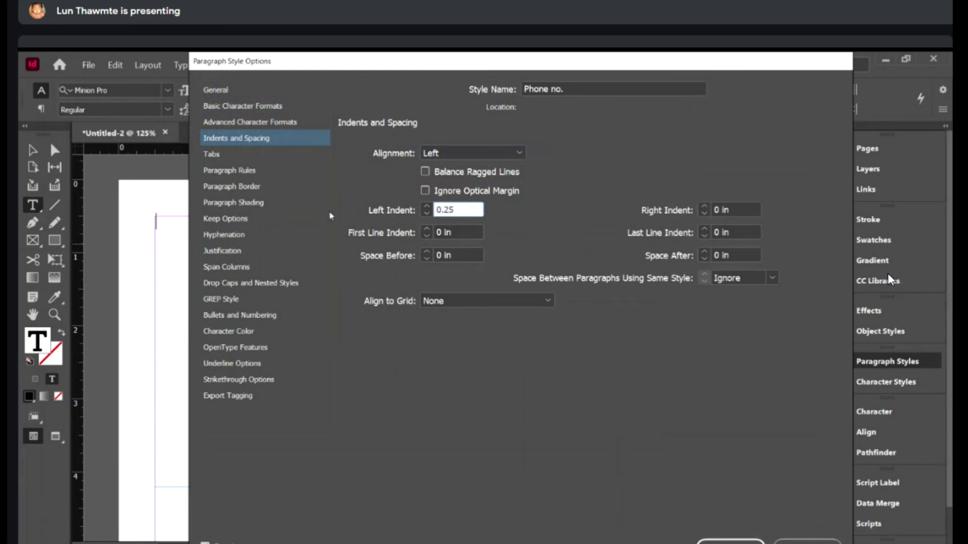
{"action": "key", "text": "Tab"}
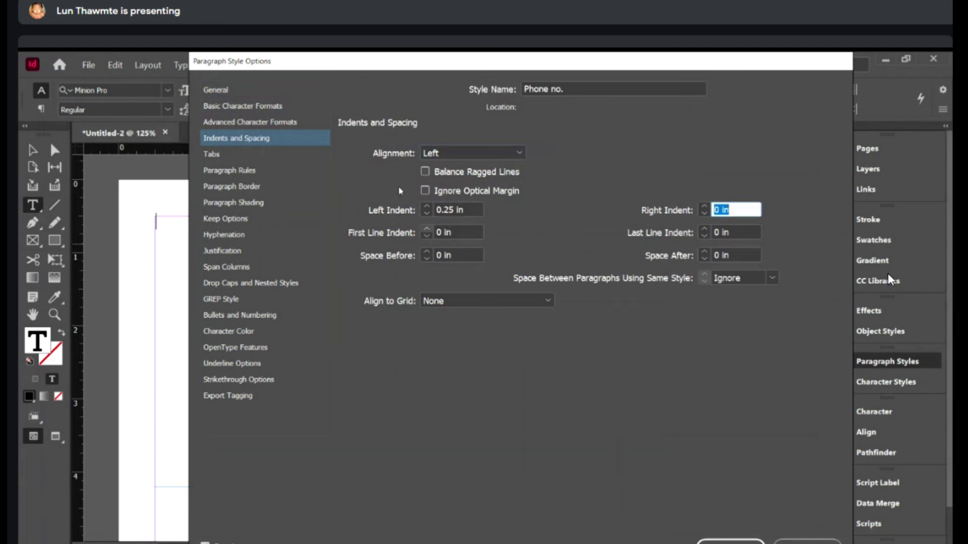
{"action": "triple_click", "coordinate": [741, 255]}
{"action": "type", "text": "0"}
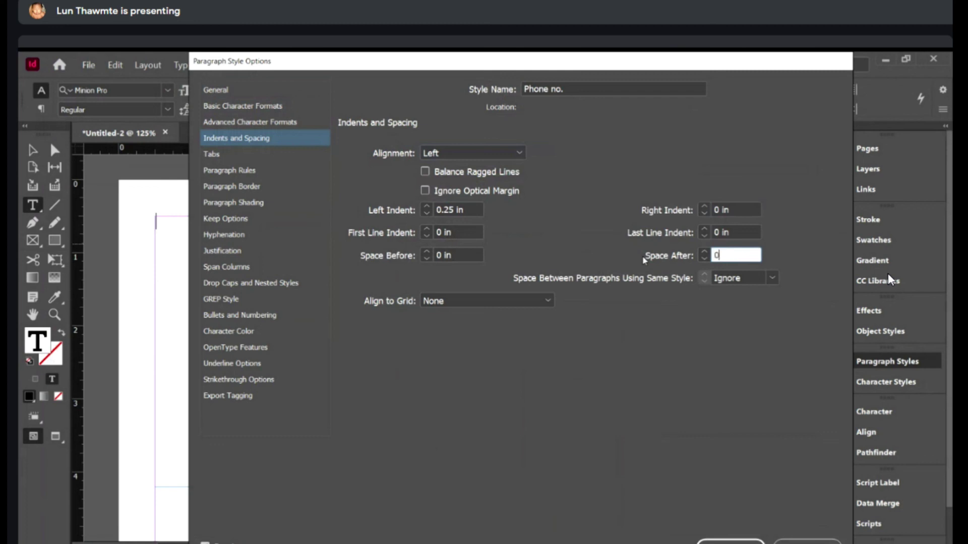
{"action": "key", "text": "Tab"}
{"action": "left_click", "coordinate": [214, 158]}
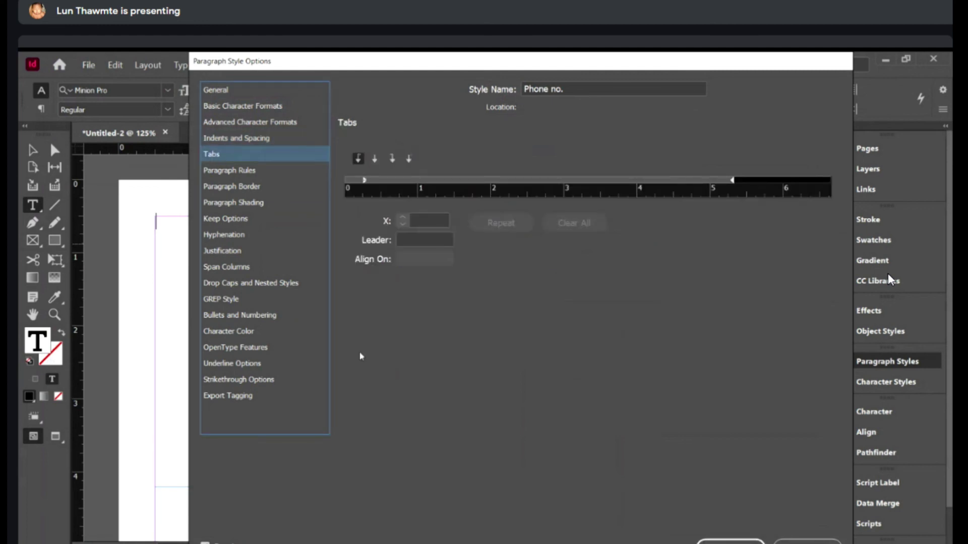
{"action": "left_click", "coordinate": [227, 331]}
{"action": "left_click", "coordinate": [484, 217]}
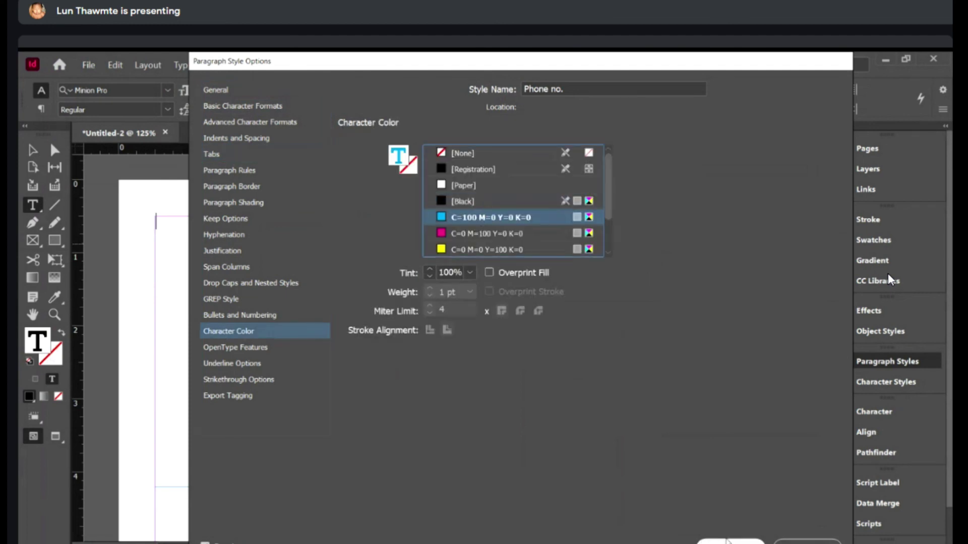
{"action": "key", "text": "Return"}
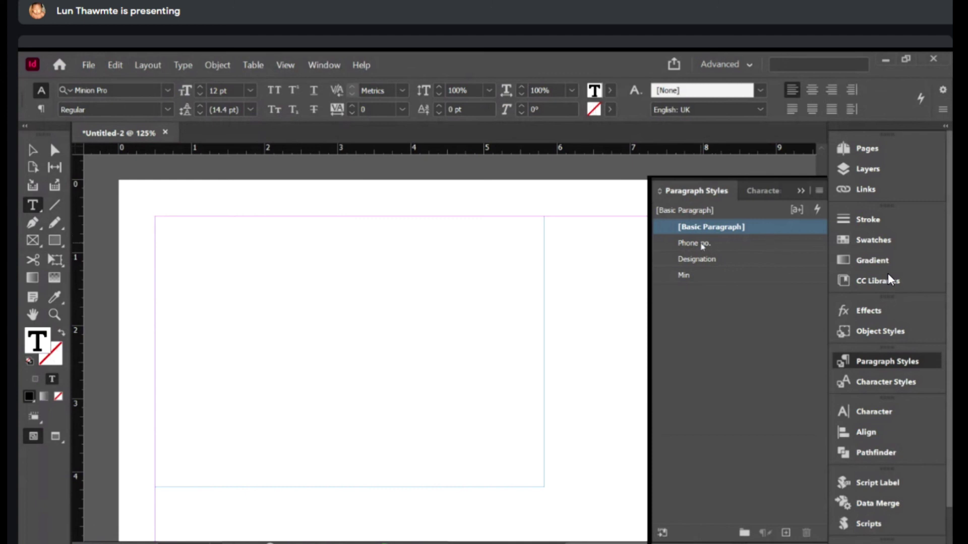
{"action": "double_click", "coordinate": [724, 277]}
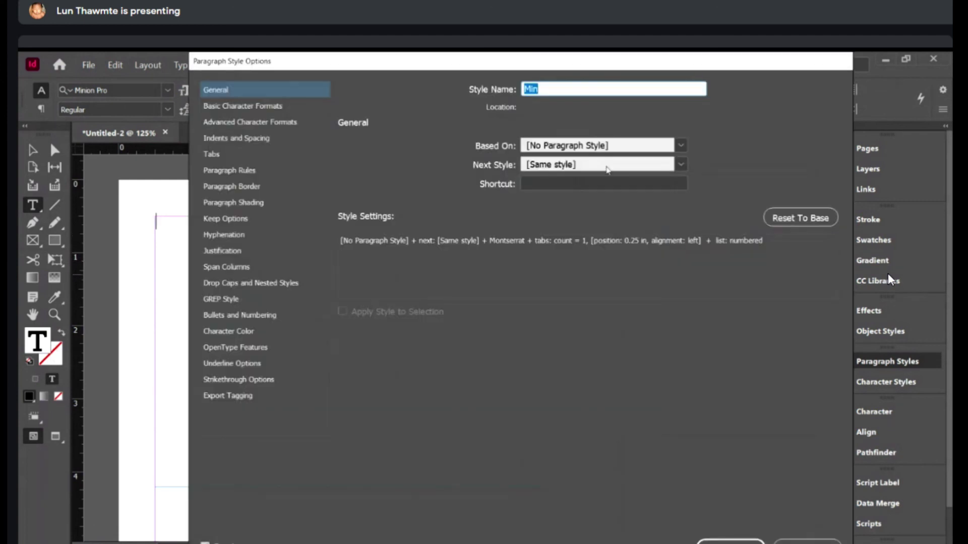
- Chain next styles: Min to Designation, Designation to Phone no., Phone no. back to Min
{"action": "left_click", "coordinate": [681, 165]}
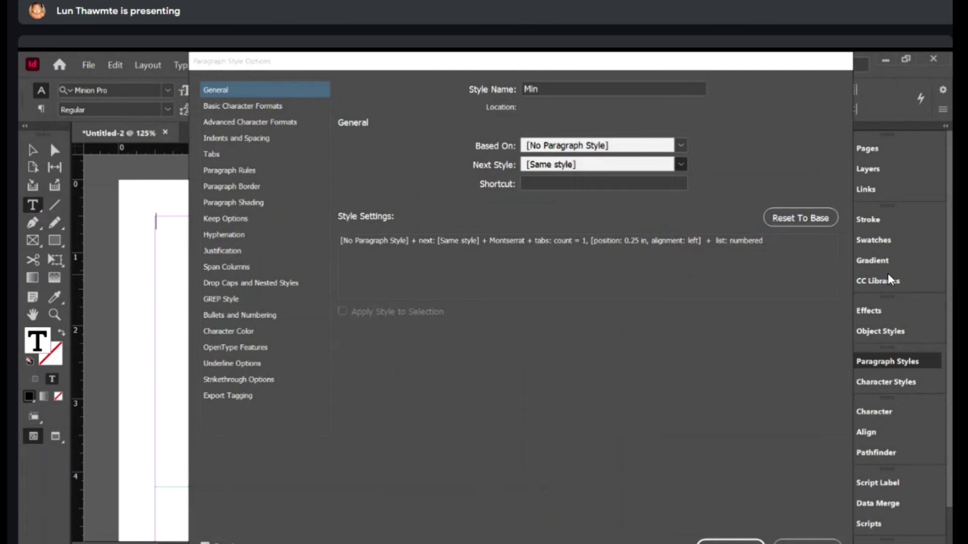
{"action": "key", "text": "Return"}
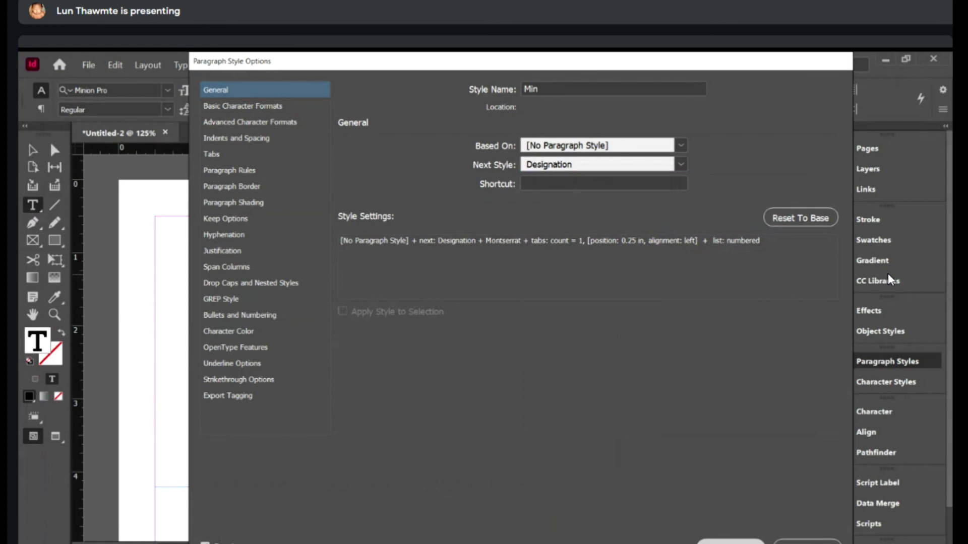
{"action": "key", "text": "Return"}
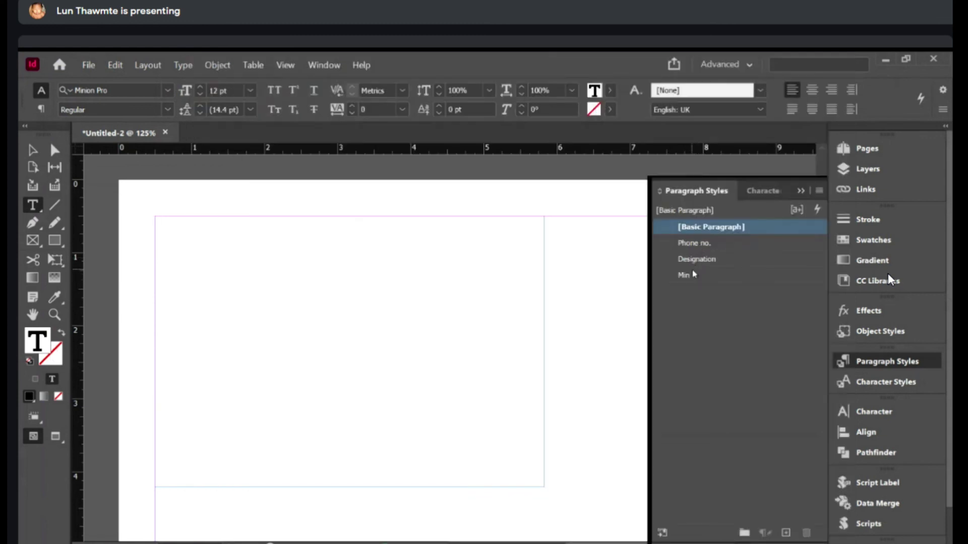
{"action": "double_click", "coordinate": [697, 259]}
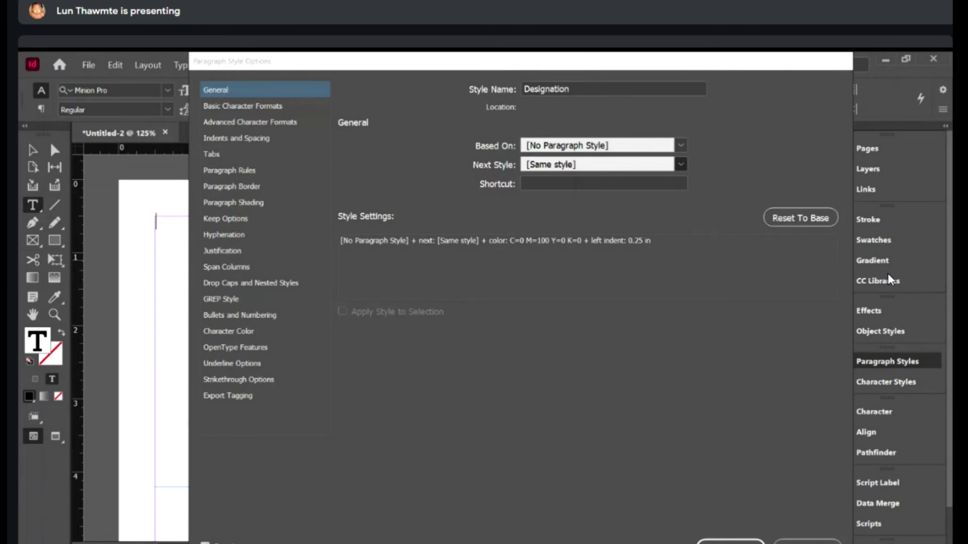
{"action": "left_click", "coordinate": [681, 165]}
{"action": "left_click", "coordinate": [628, 296]}
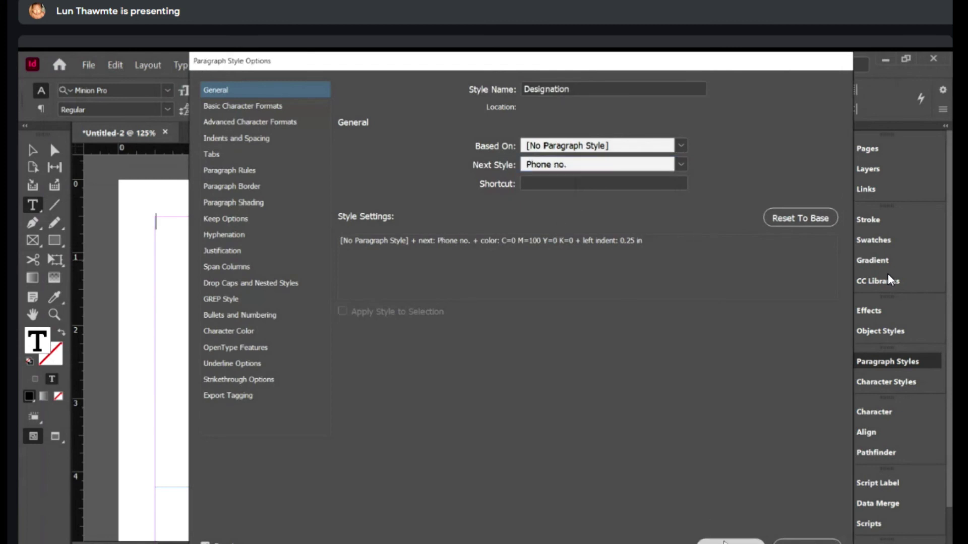
{"action": "left_click", "coordinate": [725, 542]}
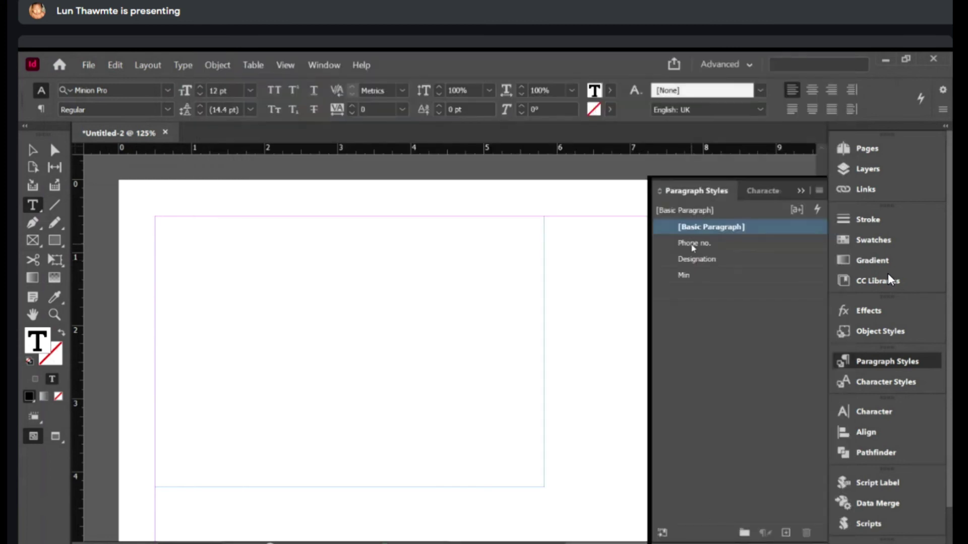
{"action": "double_click", "coordinate": [701, 244]}
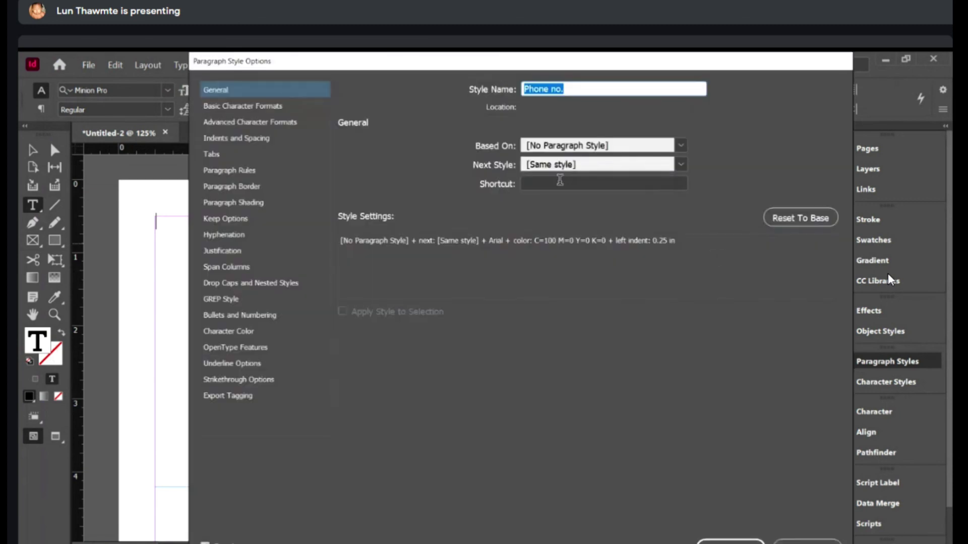
{"action": "type", "text": "Min"}
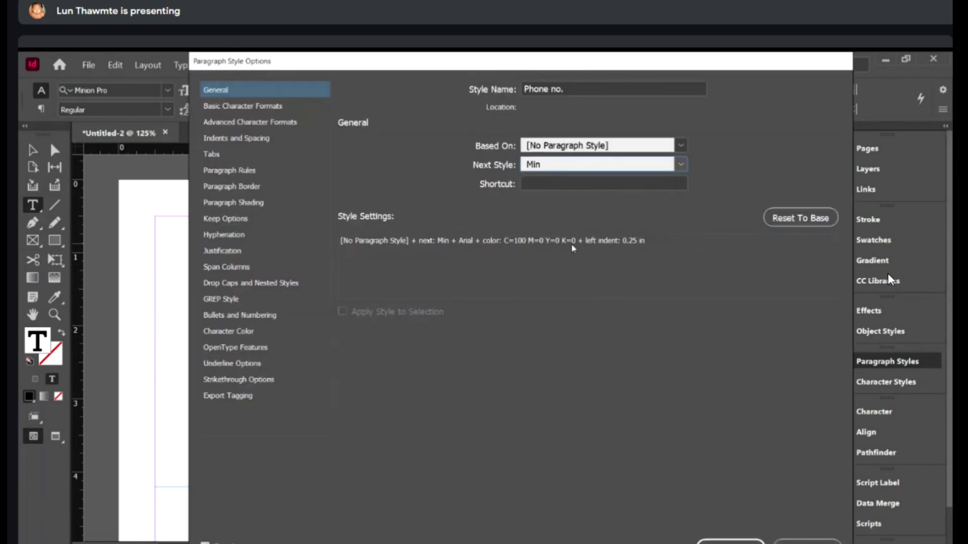
{"action": "key", "text": "Return"}
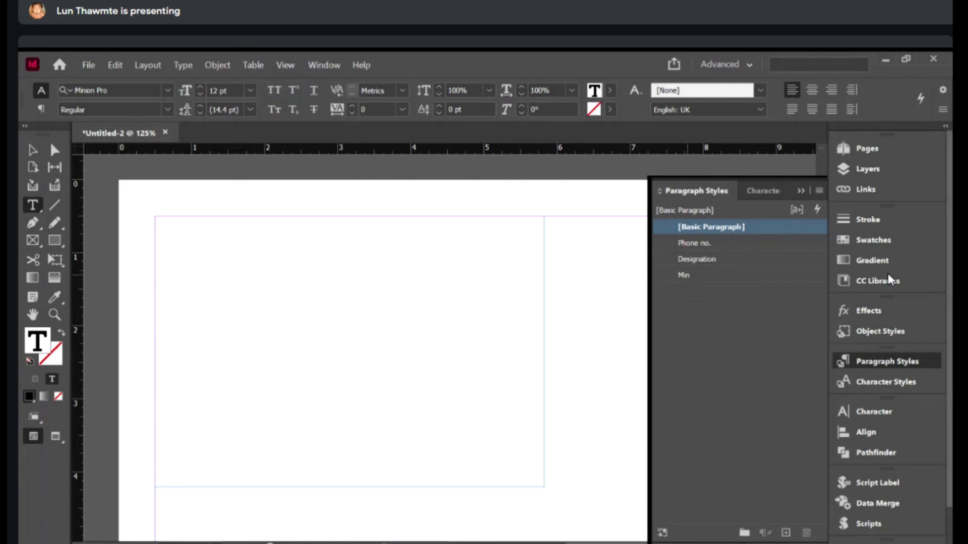
- Set Min's Space Before to 0.1 in
{"action": "double_click", "coordinate": [723, 282]}
{"action": "left_click", "coordinate": [231, 122]}
{"action": "left_click", "coordinate": [228, 144]}
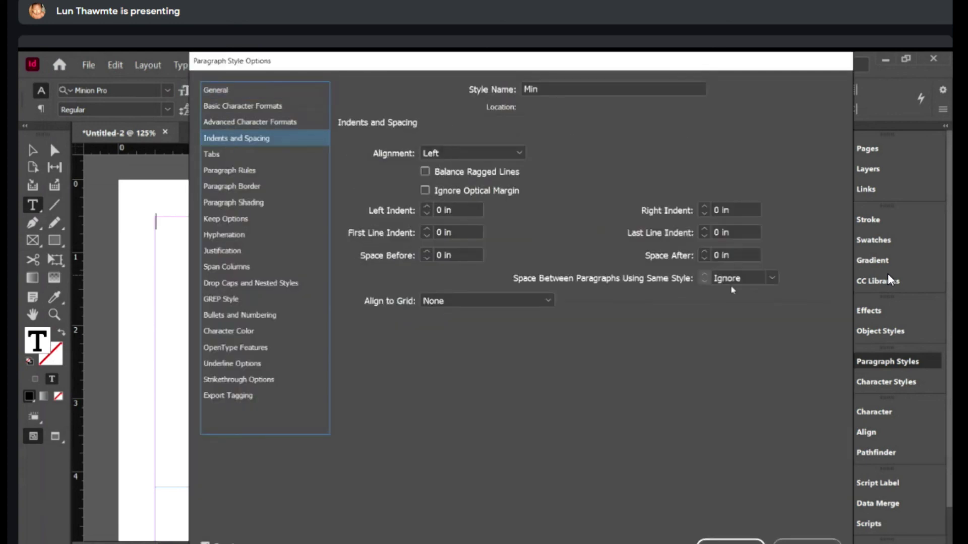
{"action": "left_click", "coordinate": [736, 256]}
{"action": "left_click", "coordinate": [478, 256]}
{"action": "type", "text": "0.1"}
{"action": "key", "text": "Tab"}
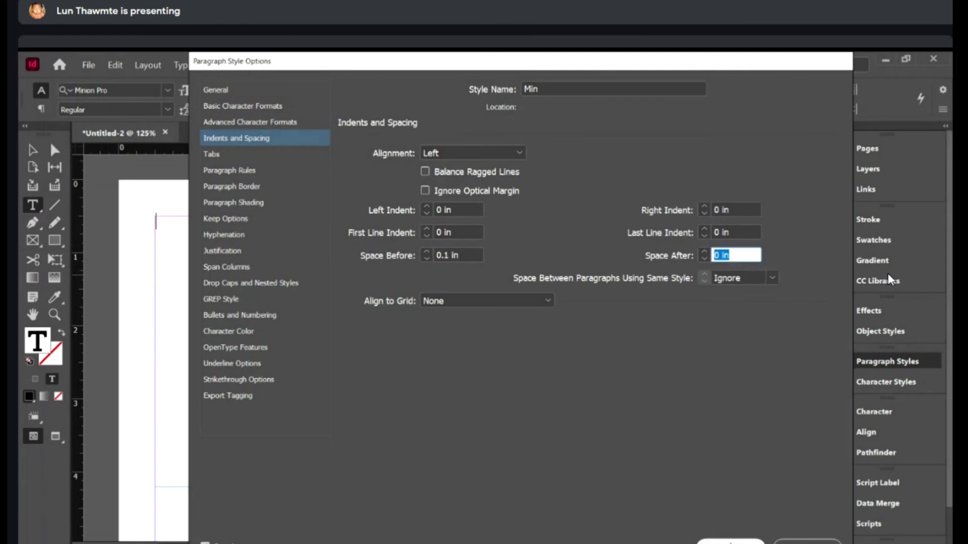
{"action": "key", "text": "Return"}
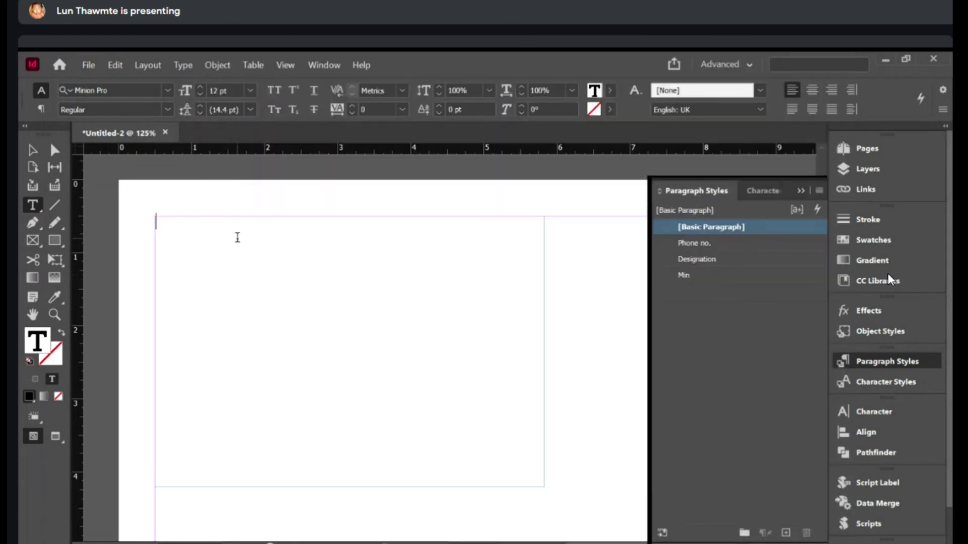
- Type placeholder text 'dfd', select it and apply the Min paragraph style, zooming in
{"action": "type", "text": "dfd"}
{"action": "key", "text": "ctrl+a"}
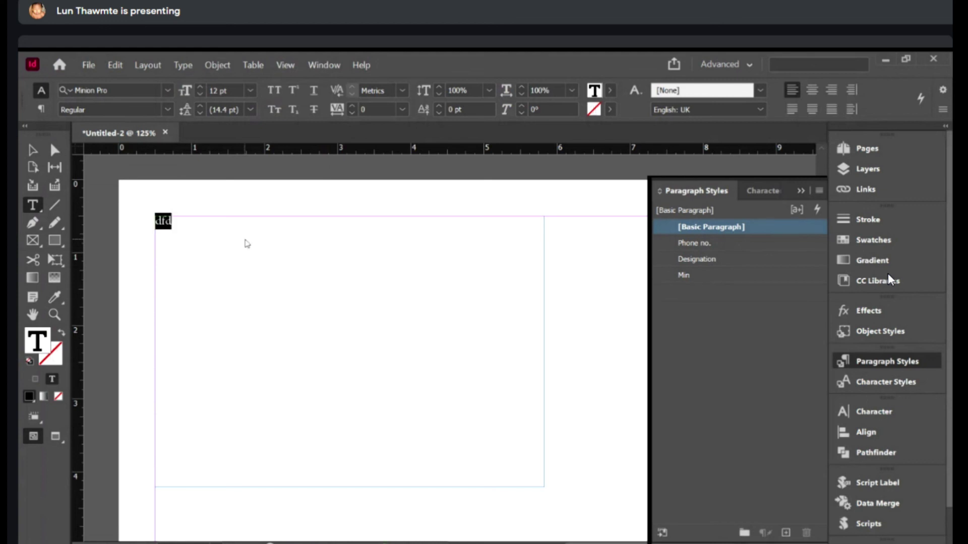
{"action": "left_click", "coordinate": [668, 281]}
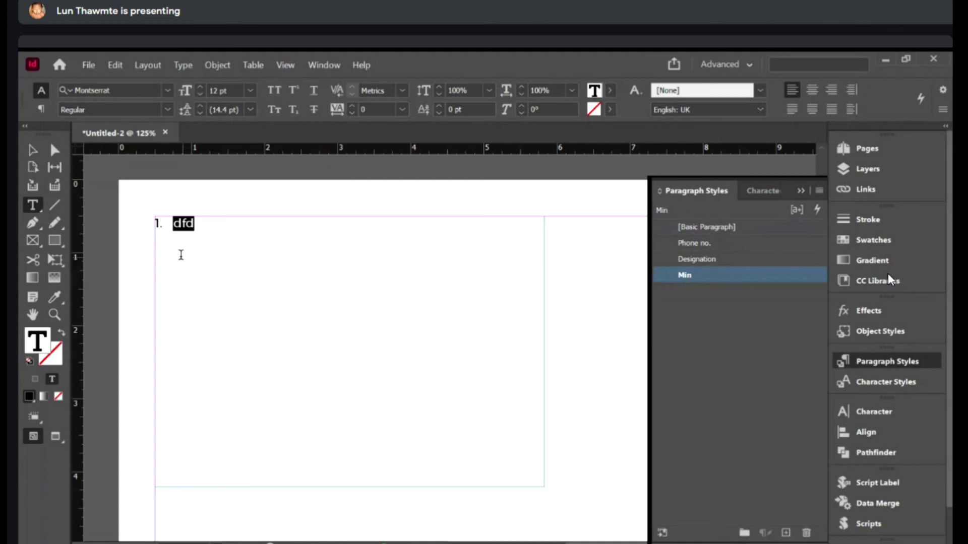
{"action": "left_click", "coordinate": [203, 232]}
{"action": "left_click", "coordinate": [519, 345]}
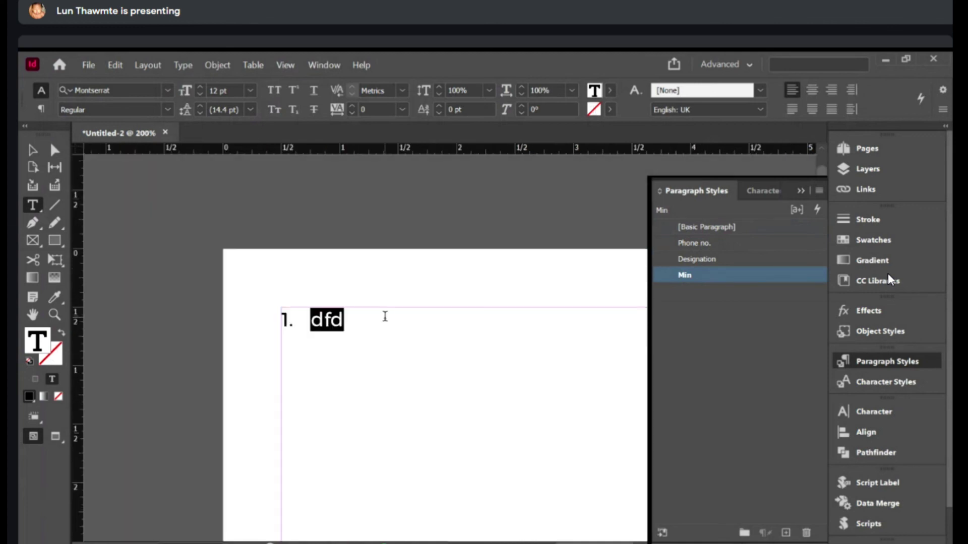
{"action": "scroll", "coordinate": [385, 317], "scroll_direction": "down", "scroll_amount": 1}
{"action": "key", "text": "Return"}
{"action": "type", "text": "President"}
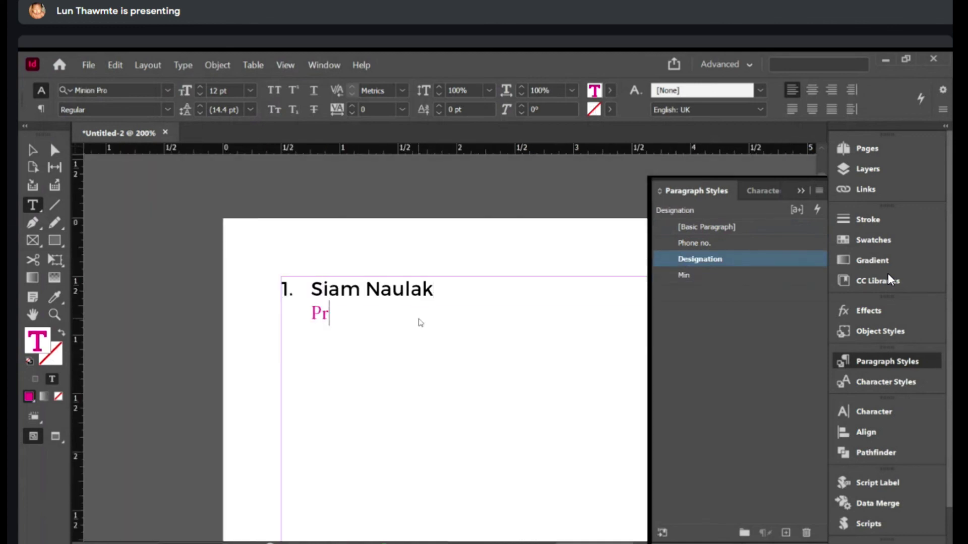
{"action": "key", "text": "Return"}
{"action": "key", "text": "Return"}
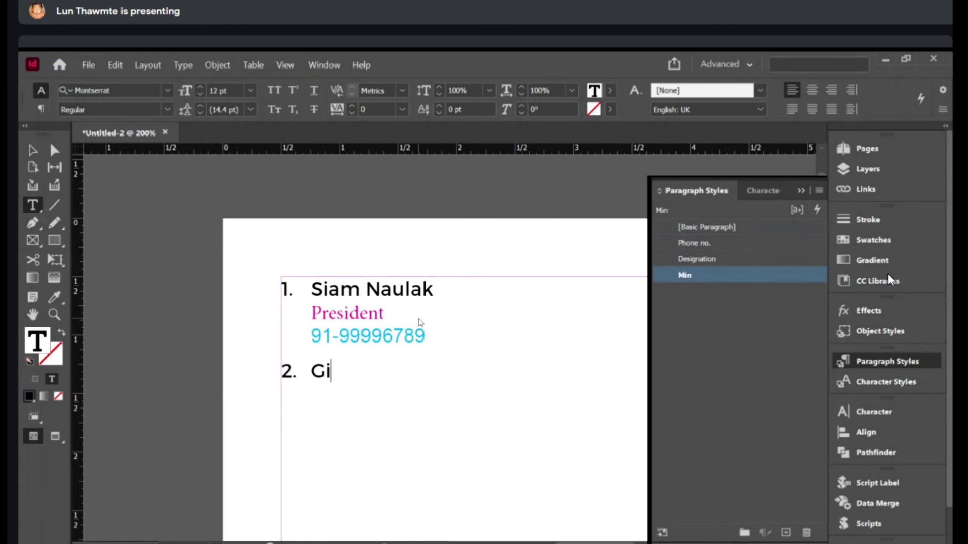
{"action": "key", "text": "Return"}
{"action": "type", "text": "Vice President"}
{"action": "key", "text": "Return"}
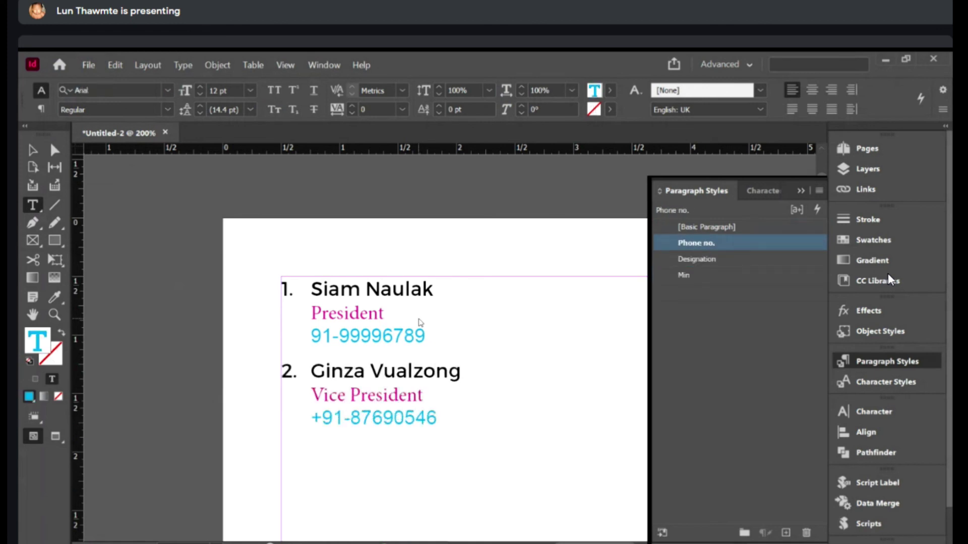
{"action": "key", "text": "Return"}
{"action": "key", "text": "Return"}
{"action": "type", "text": "Secretary"}
{"action": "key", "text": "Return"}
{"action": "type", "text": "+91000067899"}
{"action": "key", "text": "Escape"}
- Zoom out to 125% to see the list and narrow its text frame
{"action": "left_click", "coordinate": [140, 255]}
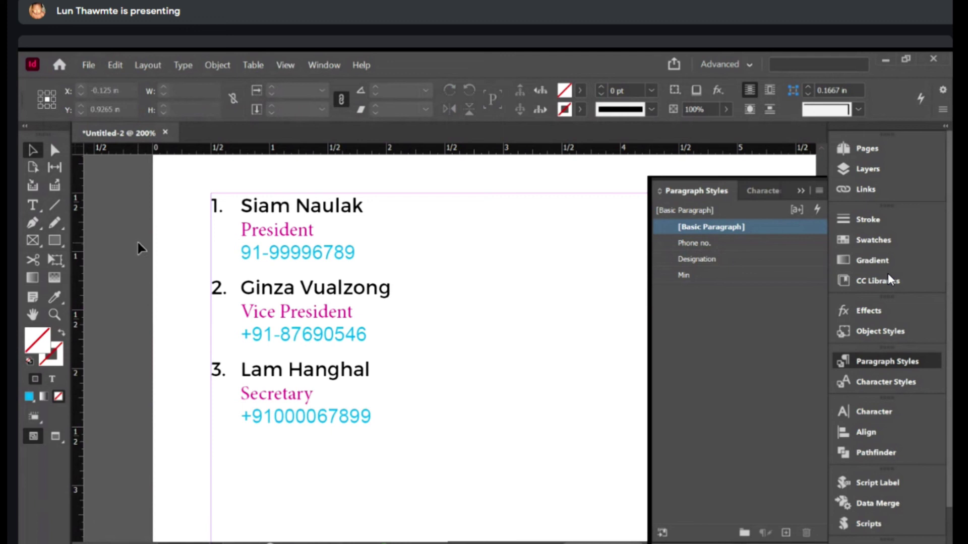
{"action": "key", "text": "z"}
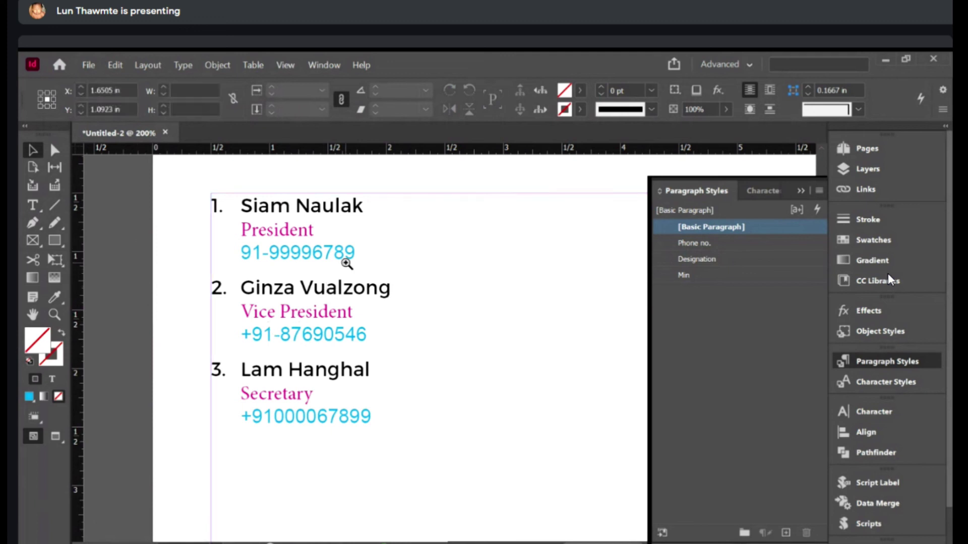
{"action": "left_click", "coordinate": [437, 293], "text": "alt"}
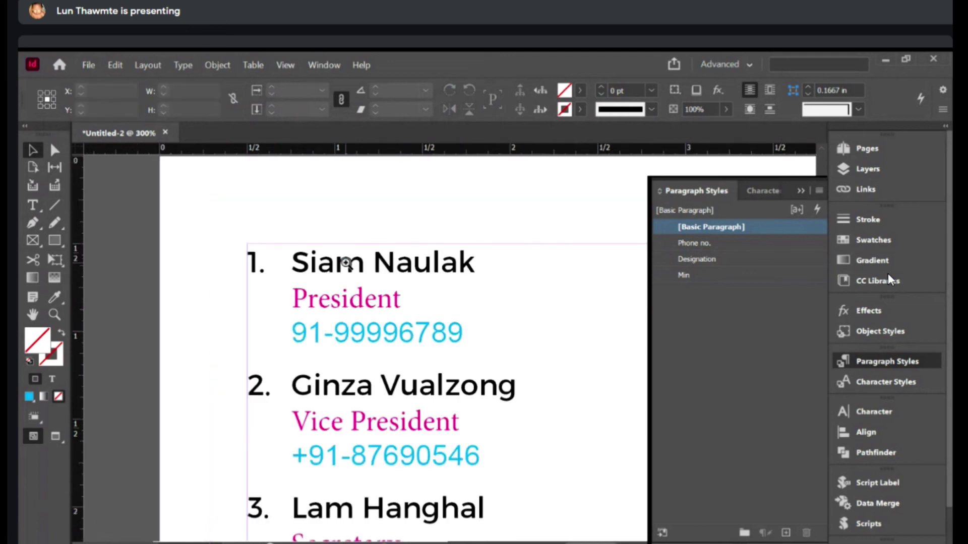
{"action": "left_click_drag", "start_coordinate": [488, 285], "coordinate": [398, 181]}
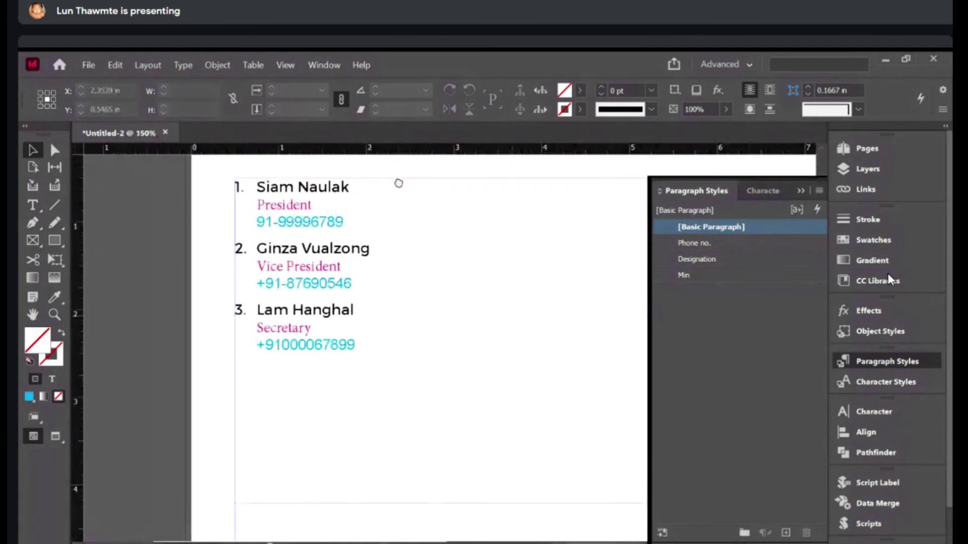
{"action": "left_click", "coordinate": [358, 249], "text": "ctrl"}
{"action": "left_click", "coordinate": [373, 266], "text": "alt"}
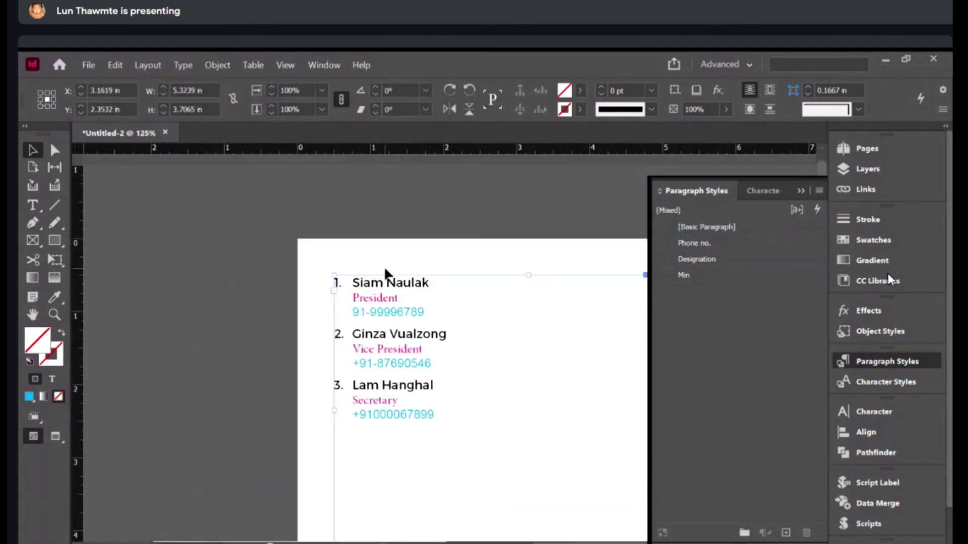
{"action": "left_click_drag", "start_coordinate": [604, 322], "coordinate": [358, 328]}
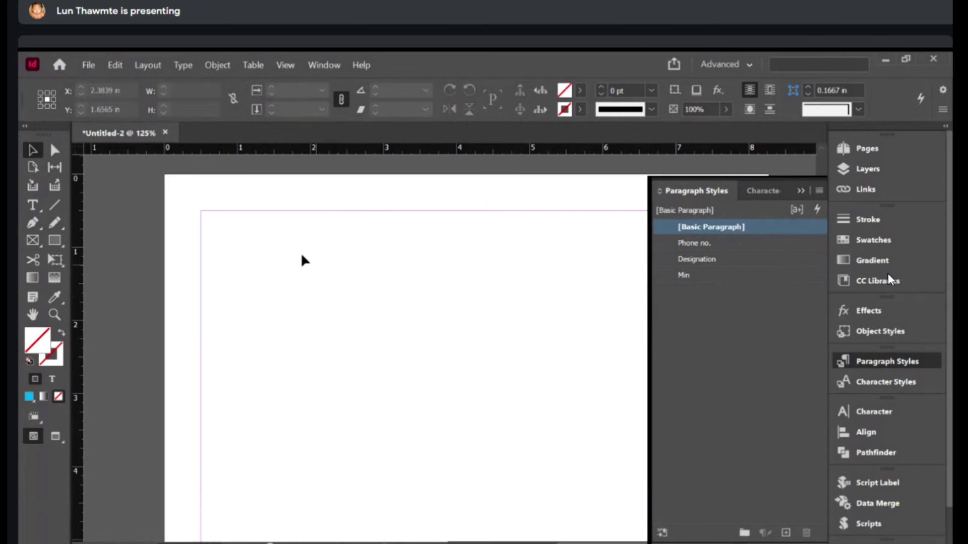
{"action": "left_click", "coordinate": [33, 205]}
{"action": "left_click_drag", "start_coordinate": [202, 211], "coordinate": [484, 443]}
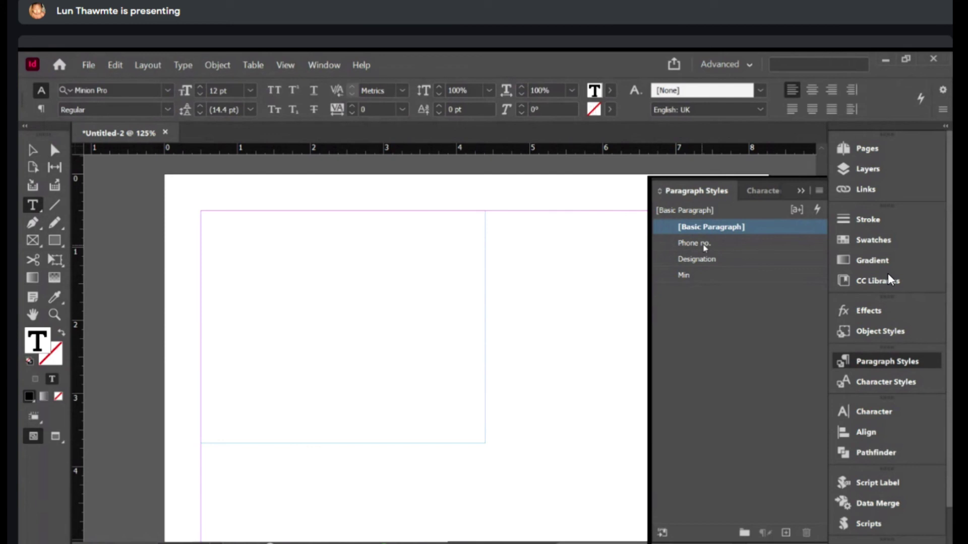
{"action": "type", "text": "1."}
{"action": "key", "text": "Tab"}
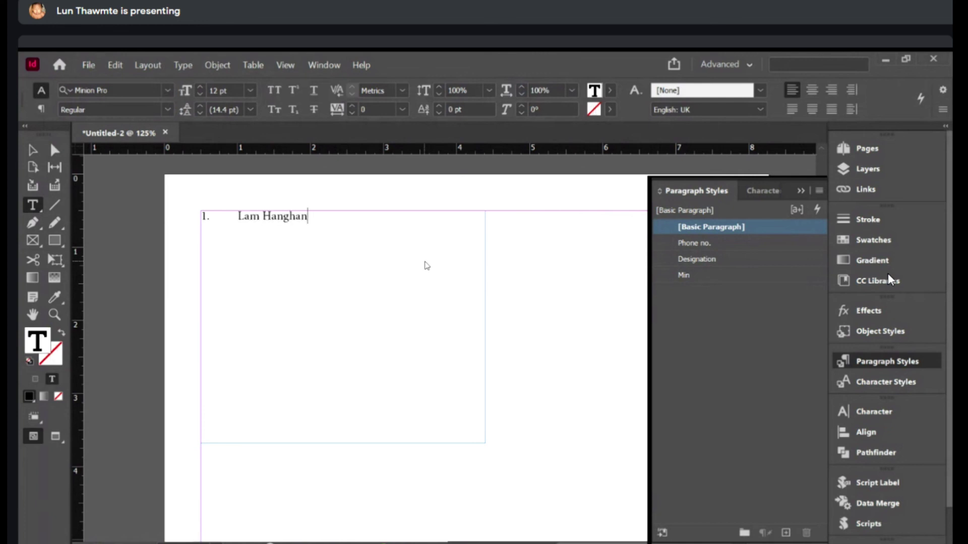
{"action": "key", "text": "Return"}
{"action": "type", "text": "New Lamka"}
{"action": "key", "text": "Return"}
{"action": "type", "text": "+91-"}
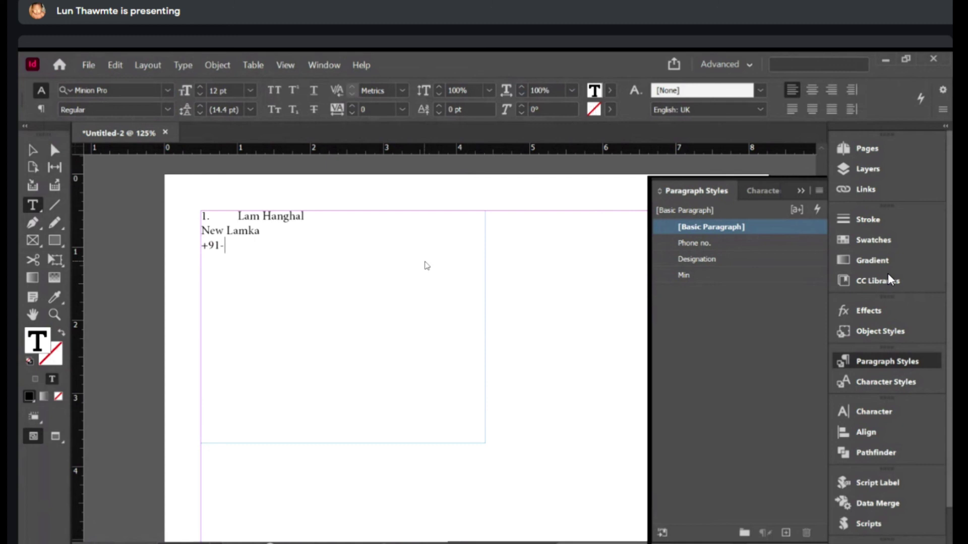
{"action": "type", "text": "00007899"}
{"action": "key", "text": "Return"}
{"action": "type", "text": "2"}
{"action": "key", "text": "BackSpace"}
{"action": "key", "text": "ctrl+Home"}
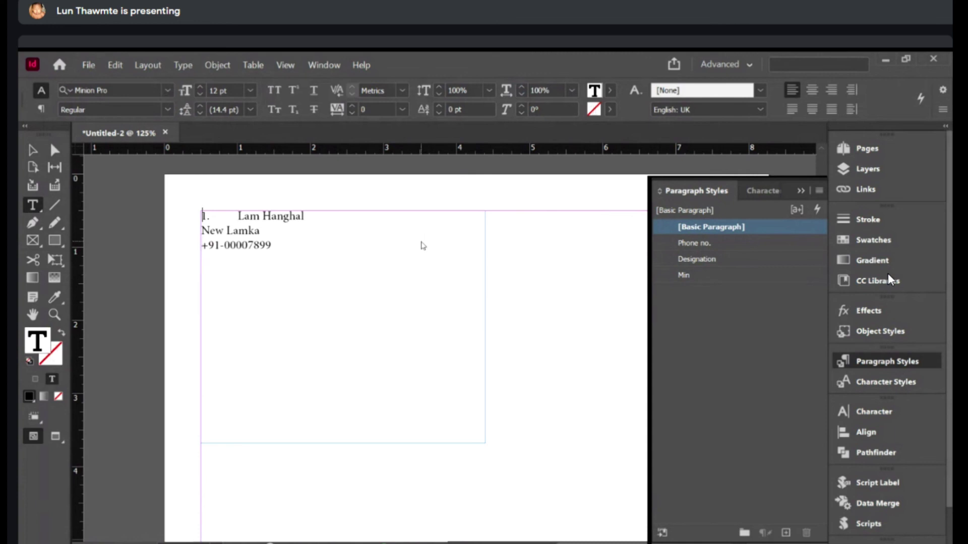
{"action": "key", "text": "Delete"}
{"action": "key", "text": "Delete"}
{"action": "key", "text": "Delete"}
{"action": "key", "text": "Down"}
{"action": "key", "text": "Down"}
{"action": "key", "text": "Down"}
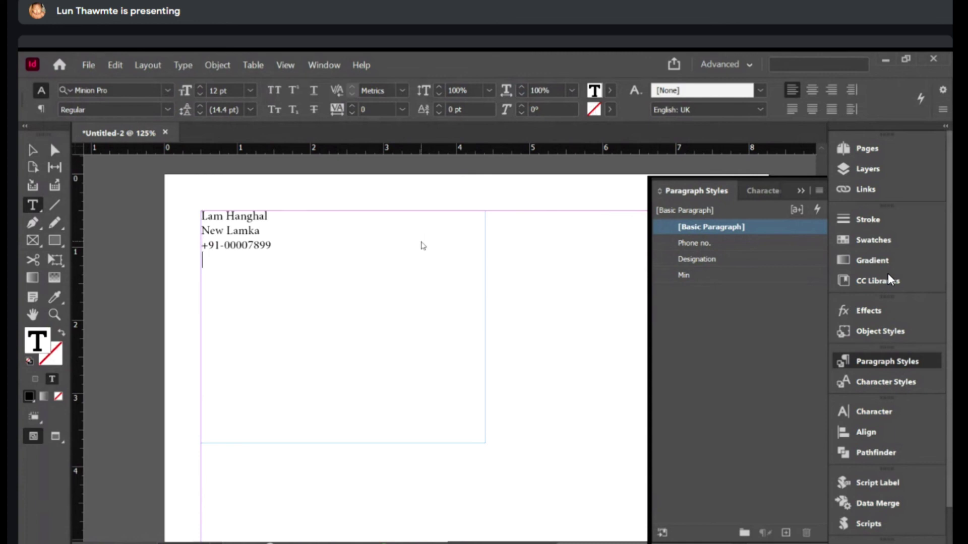
{"action": "key", "text": "Return"}
{"action": "type", "text": "Lailam Veng"}
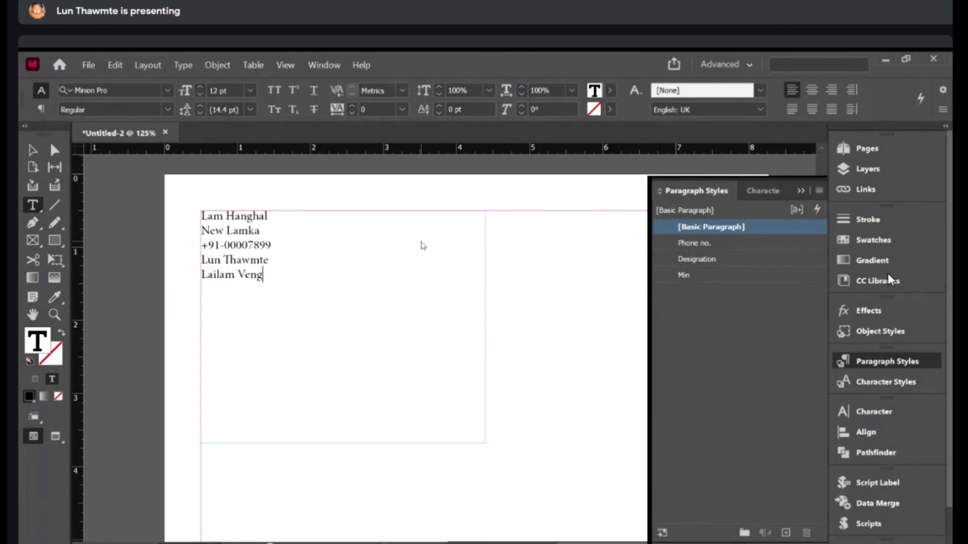
{"action": "key", "text": "Return"}
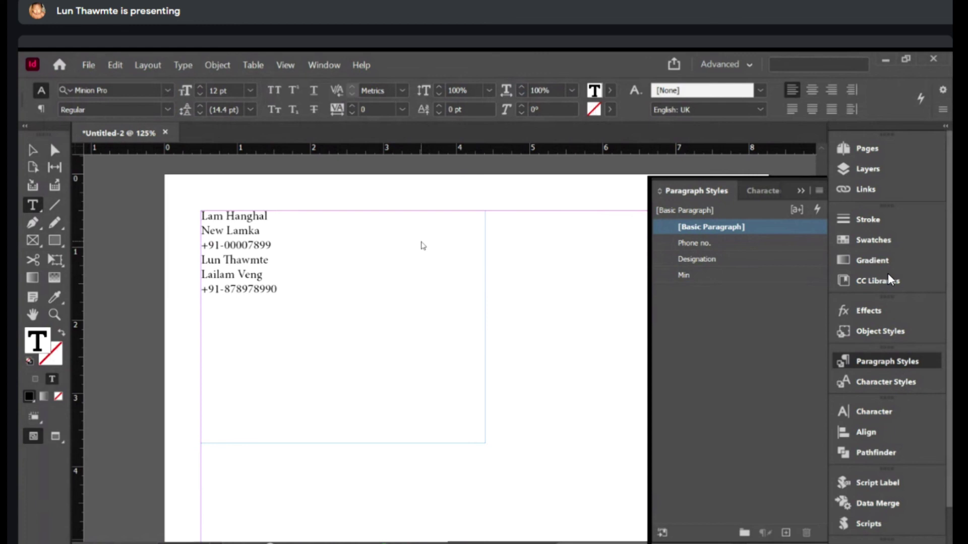
{"action": "key", "text": "ctrl+a"}
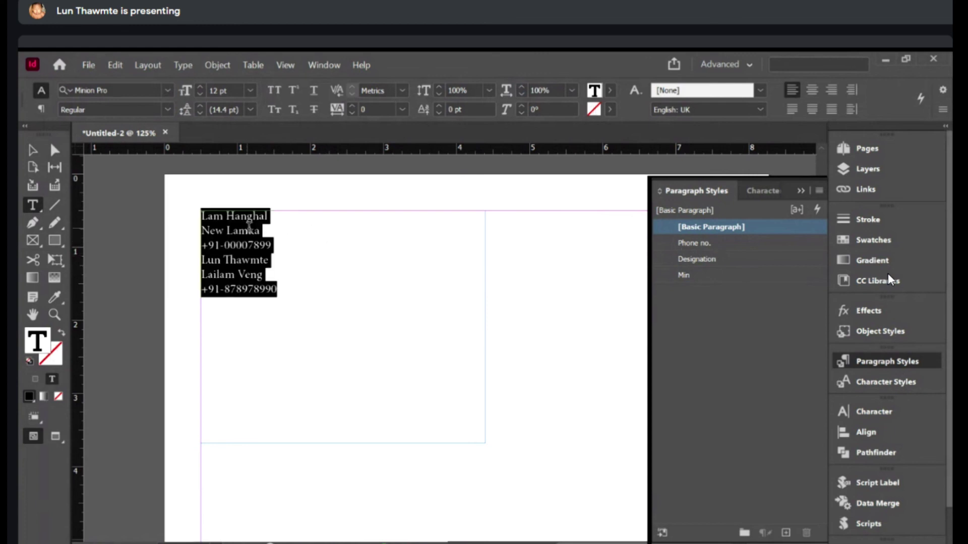
- Apply the chained Min style to all six lines and fix the line break before New Lamka
{"action": "key", "text": "ctrl+equal"}
{"action": "left_click", "coordinate": [685, 275]}
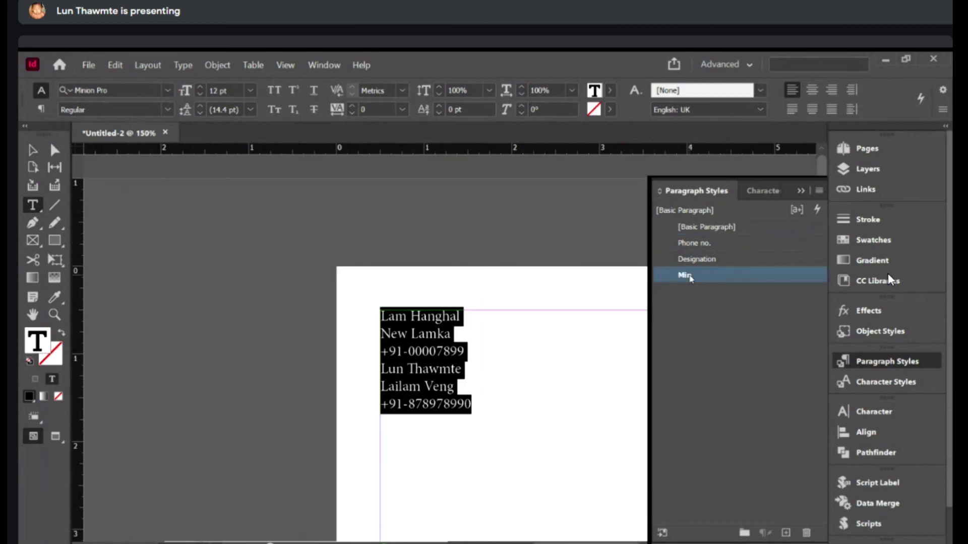
{"action": "left_click", "coordinate": [528, 321]}
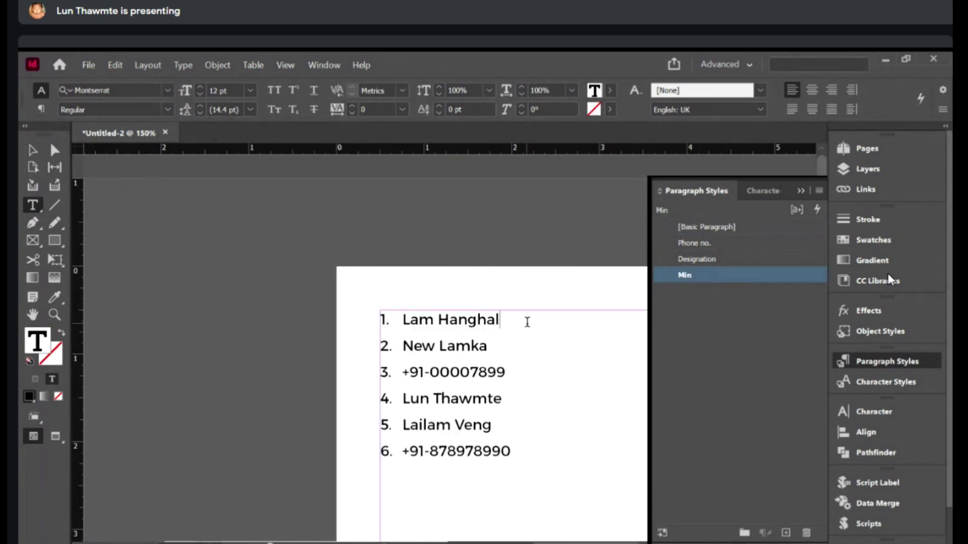
{"action": "key", "text": "Delete"}
{"action": "key", "text": "Return"}
{"action": "scroll", "coordinate": [453, 403], "scroll_direction": "right", "scroll_amount": 2}
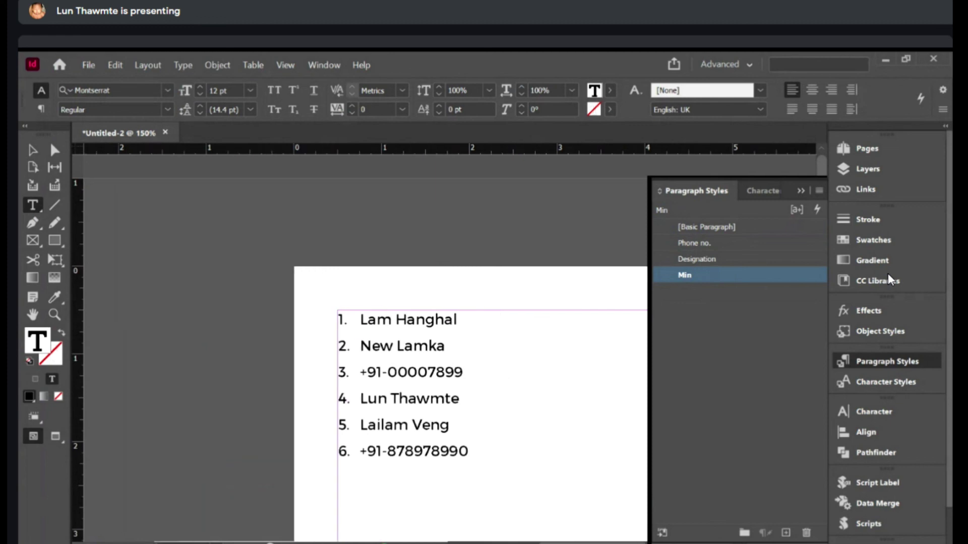
{"action": "key", "text": "ctrl+shift+Right"}
{"action": "key", "text": "ctrl+shift+Right"}
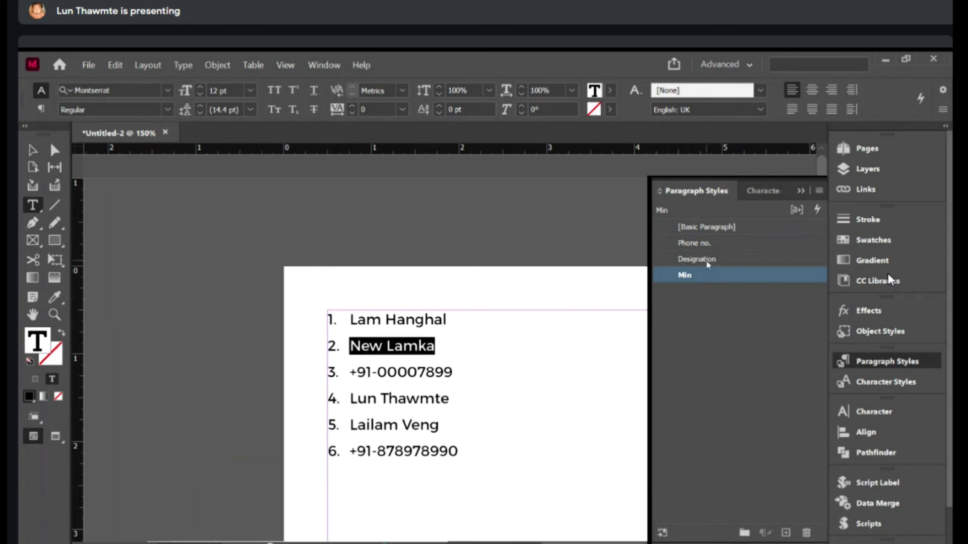
{"action": "left_click", "coordinate": [432, 382]}
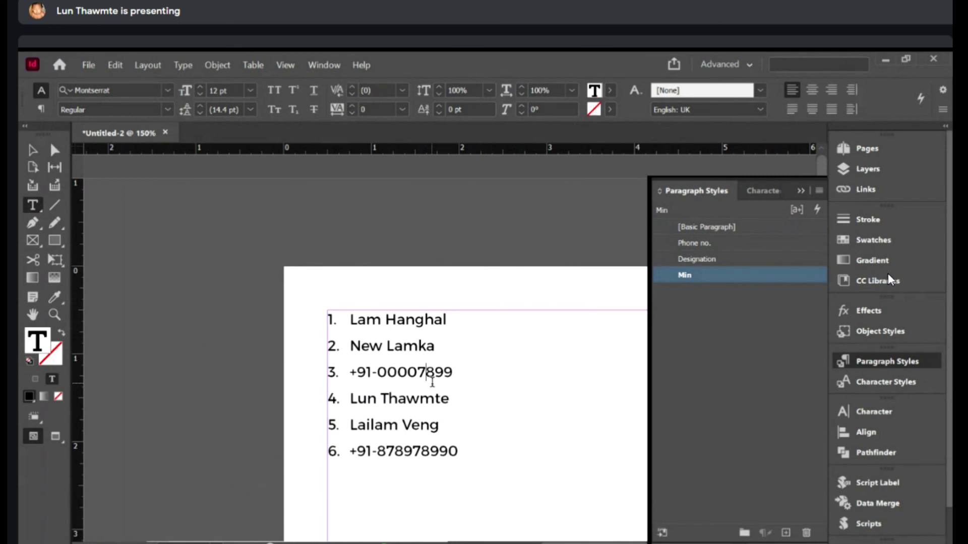
{"action": "key", "text": "ctrl+a"}
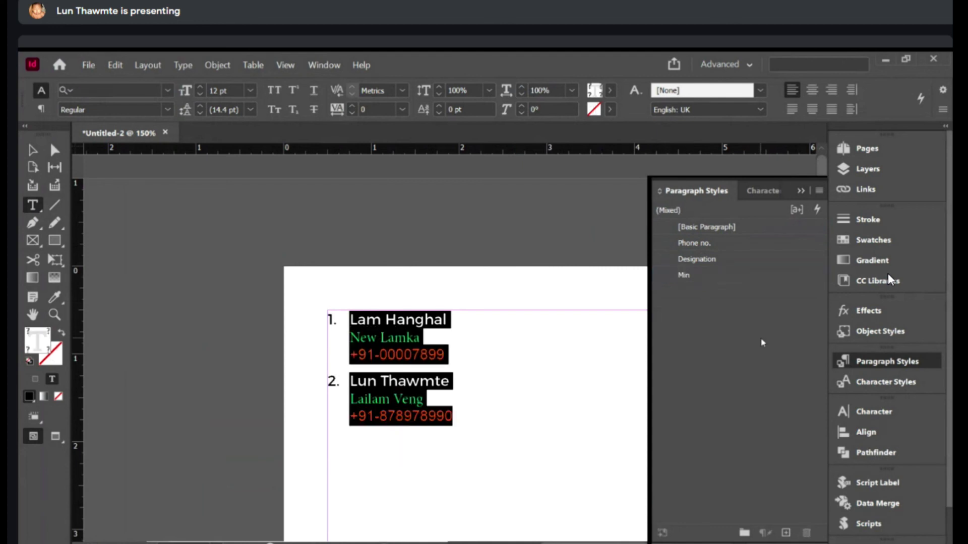
- Review the styled list, then pan the page, delete the frame and zoom to 200%
{"action": "left_click", "coordinate": [380, 381]}
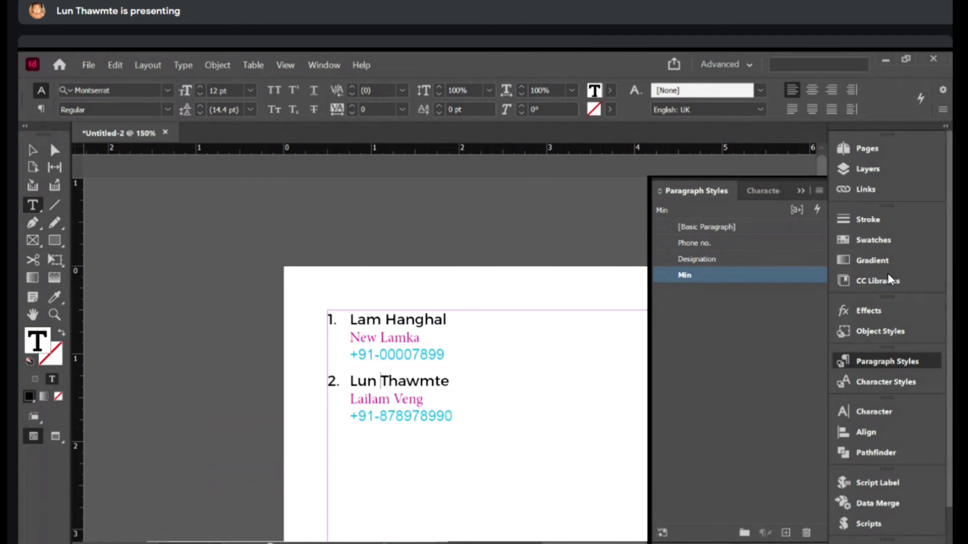
{"action": "key", "text": "Escape"}
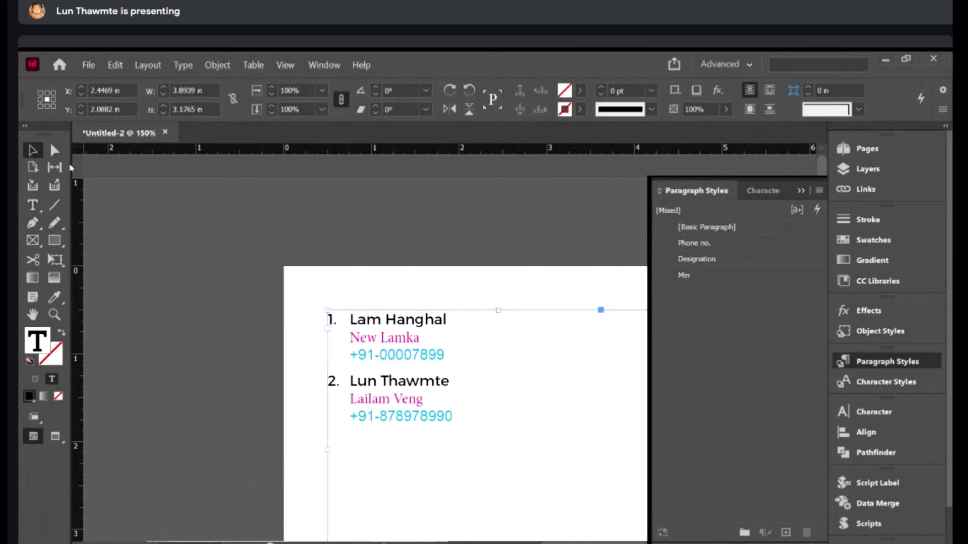
{"action": "key", "text": "j"}
{"action": "left_click_drag", "start_coordinate": [474, 246], "coordinate": [375, 217]}
{"action": "key", "text": "Delete"}
{"action": "key", "text": "ctrl+="}
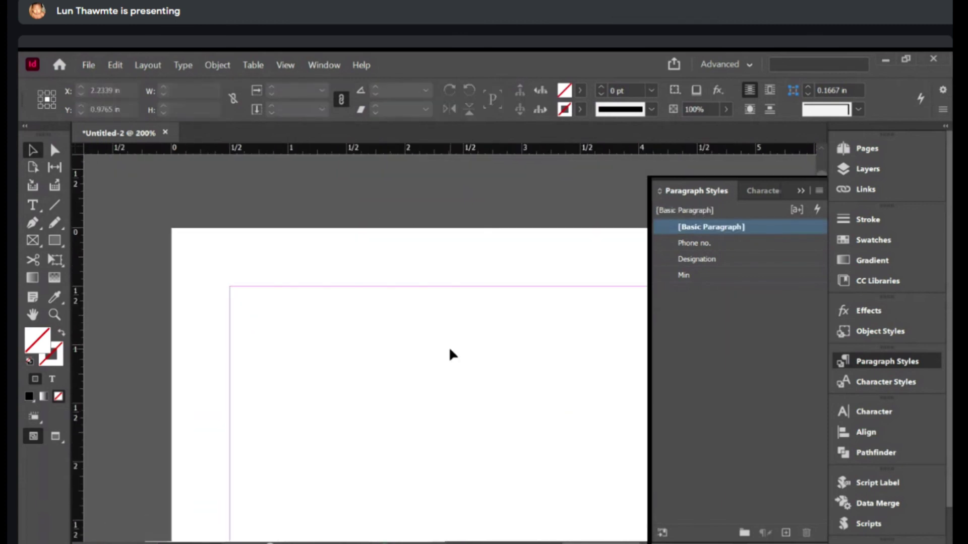
{"action": "key", "text": "t"}
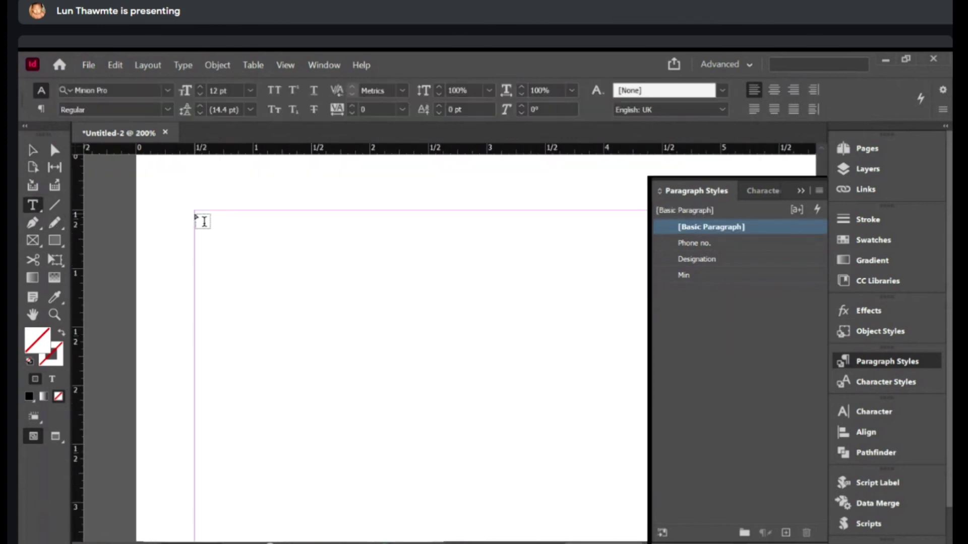
{"action": "left_click_drag", "start_coordinate": [197, 213], "coordinate": [523, 468]}
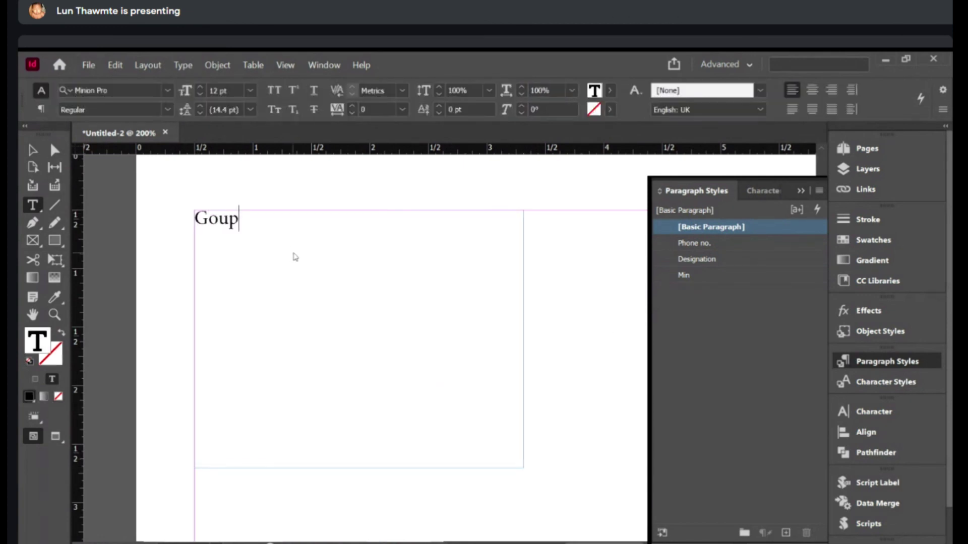
{"action": "key", "text": "Return"}
{"action": "type", "text": "President"}
{"action": "key", "text": "Return"}
{"action": "type", "text": "+9100008900"}
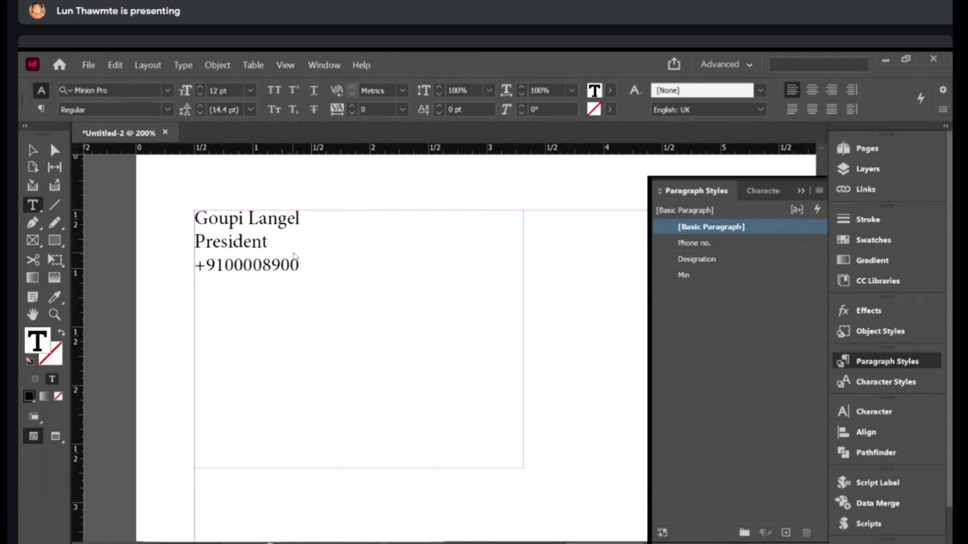
{"action": "key", "text": "Return"}
{"action": "type", "text": "Siampu"}
{"action": "key", "text": "Return"}
{"action": "type", "text": "Secretary"}
{"action": "key", "text": "Return"}
{"action": "type", "text": "+917899008"}
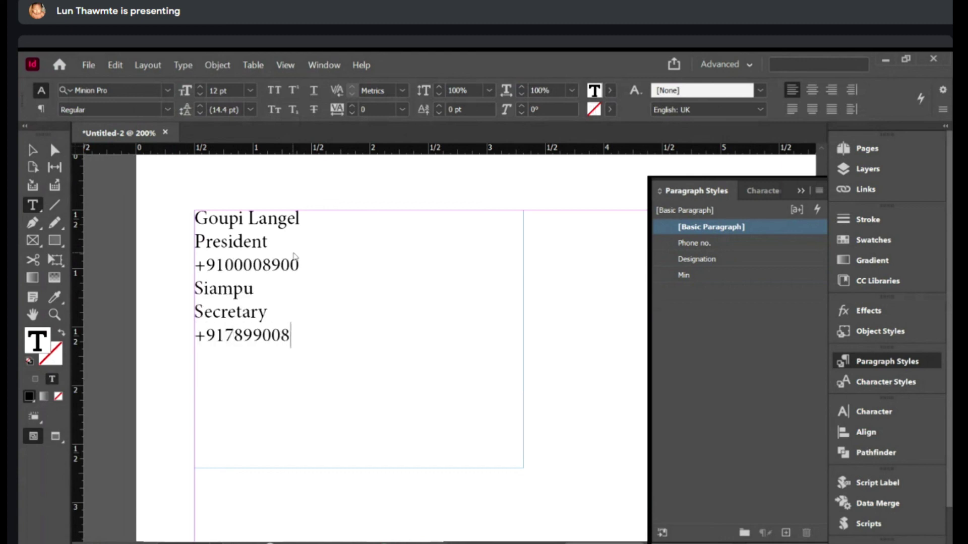
{"action": "key", "text": "ctrl+a"}
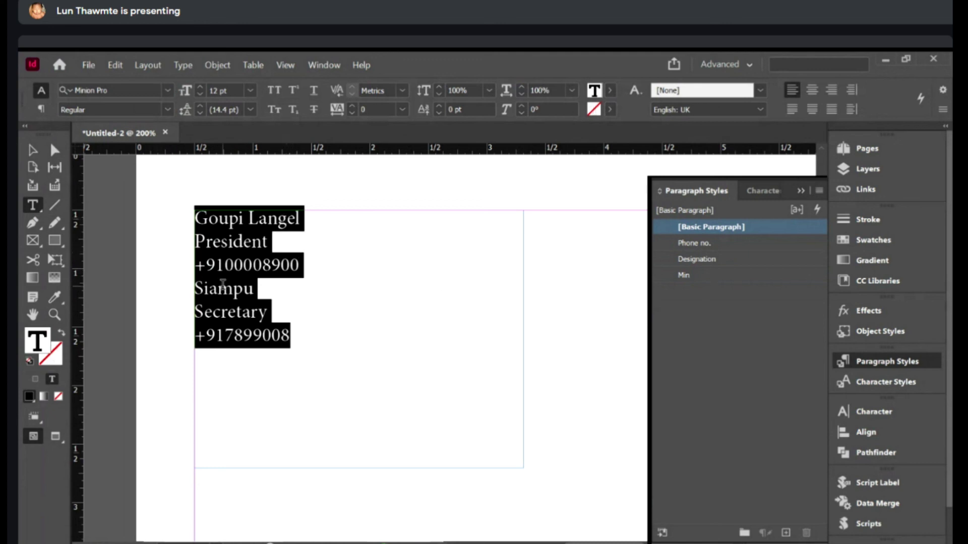
- Apply the Min style with Next Style to all six lines of the new frame
{"action": "left_click", "coordinate": [684, 277]}
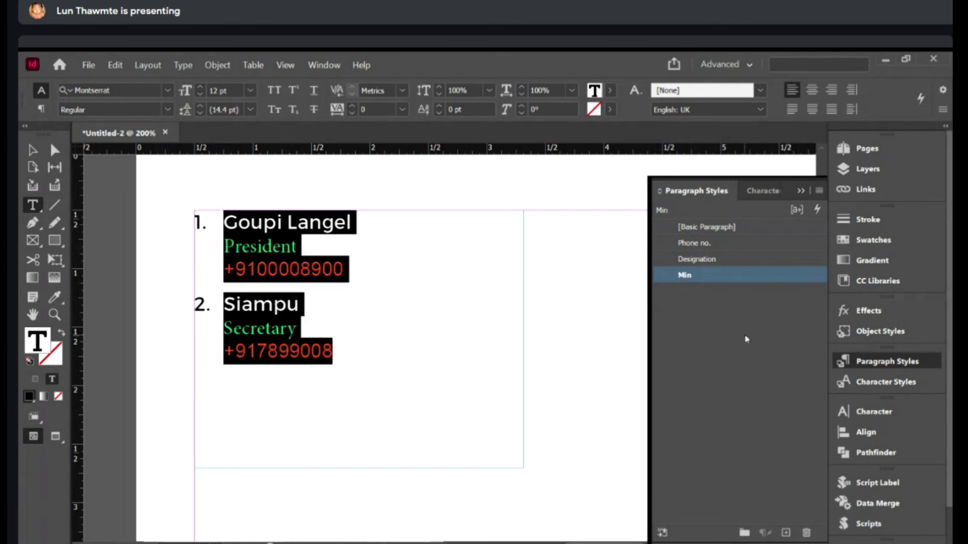
{"action": "left_click_drag", "start_coordinate": [365, 358], "coordinate": [263, 284]}
{"action": "key", "text": "ctrl+z"}
{"action": "key", "text": "ctrl+z"}
{"action": "left_click", "coordinate": [33, 150]}
{"action": "scroll", "coordinate": [252, 353], "scroll_direction": "down", "scroll_amount": 3}
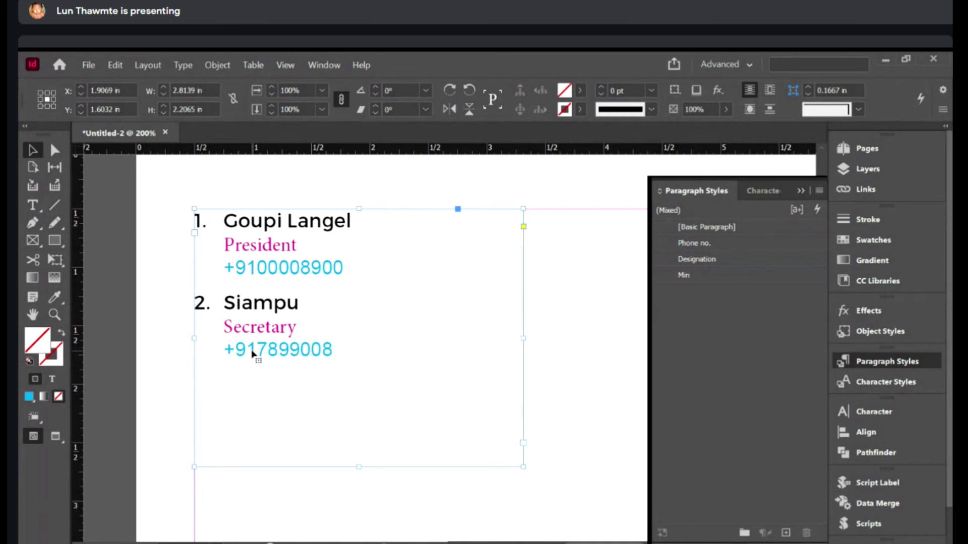
- Select the name and phone lines to check each contact's applied styles
{"action": "double_click", "coordinate": [351, 221]}
{"action": "left_click_drag", "start_coordinate": [352, 220], "coordinate": [250, 220]}
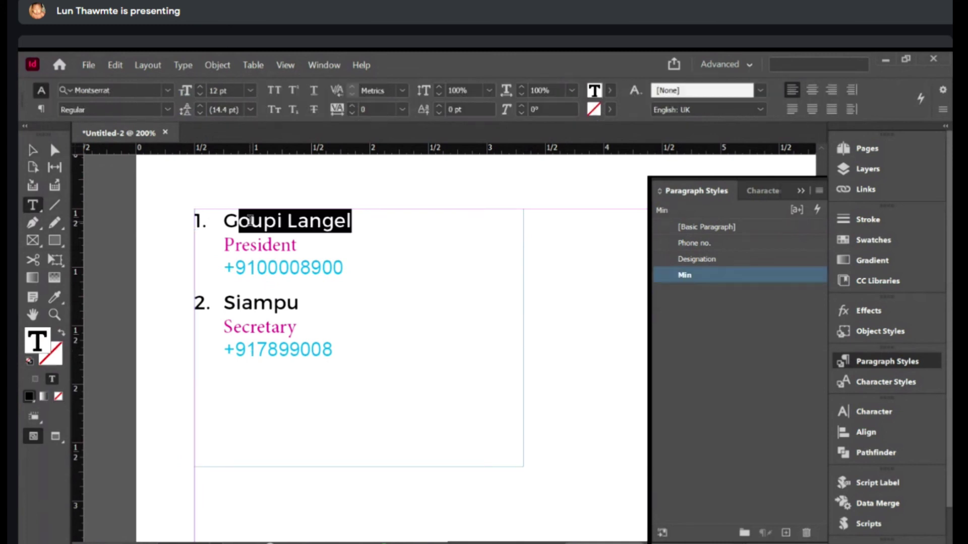
{"action": "left_click", "coordinate": [250, 220]}
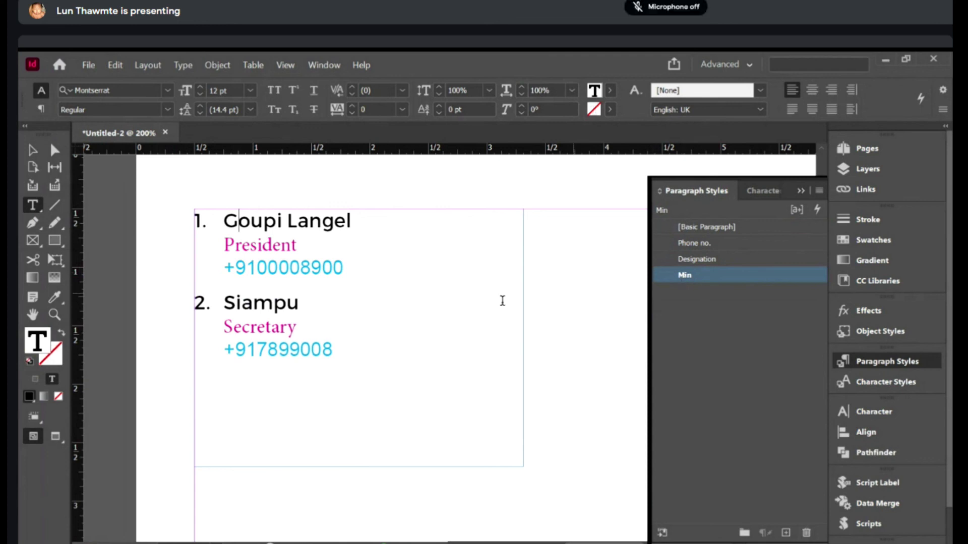
{"action": "key", "text": "ctrl+a"}
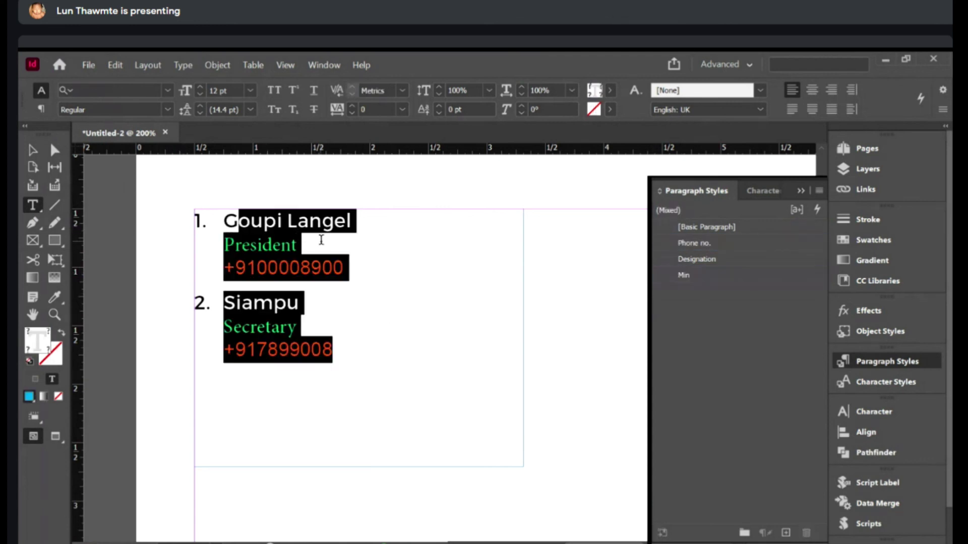
{"action": "triple_click", "coordinate": [332, 236]}
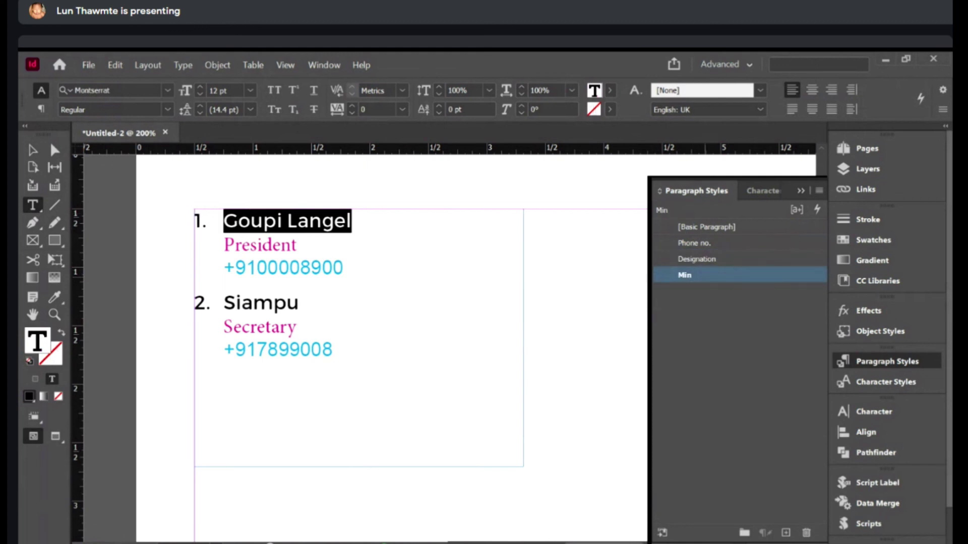
{"action": "left_click_drag", "start_coordinate": [367, 359], "coordinate": [163, 220]}
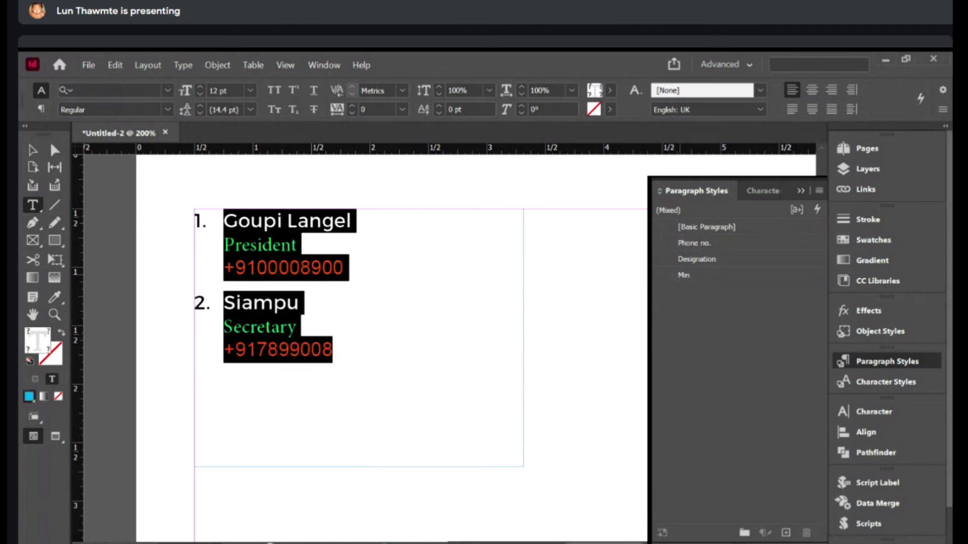